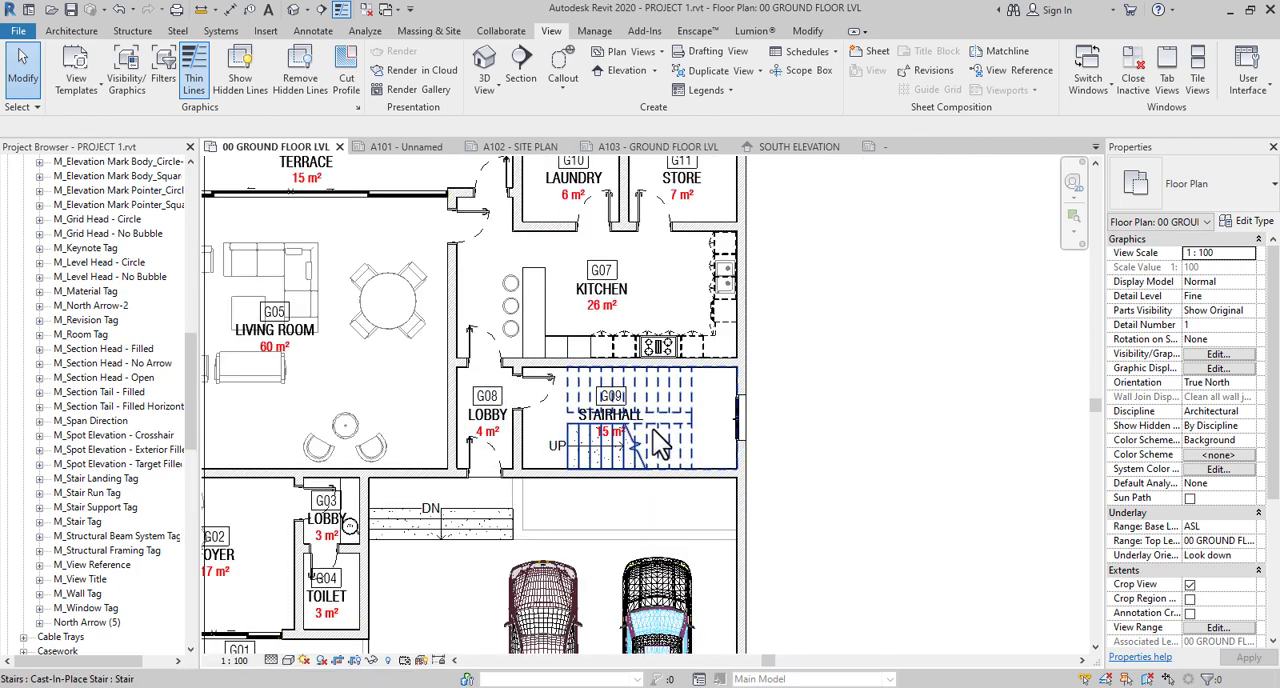
{"action": "scroll", "coordinate": [660, 445], "scroll_direction": "down", "scroll_amount": 1}
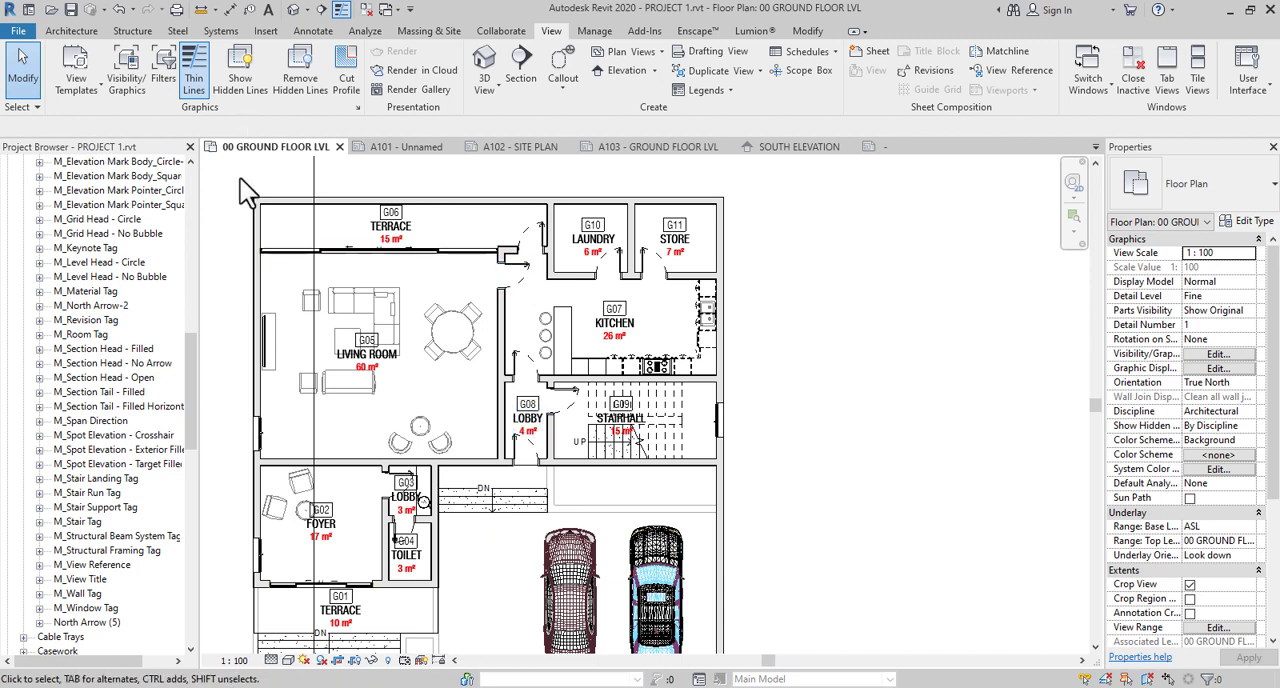
- Examine the ground floor plan's room layout and the project's list of views and sheets
{"action": "left_click_drag", "start_coordinate": [197, 365], "coordinate": [188, 176]}
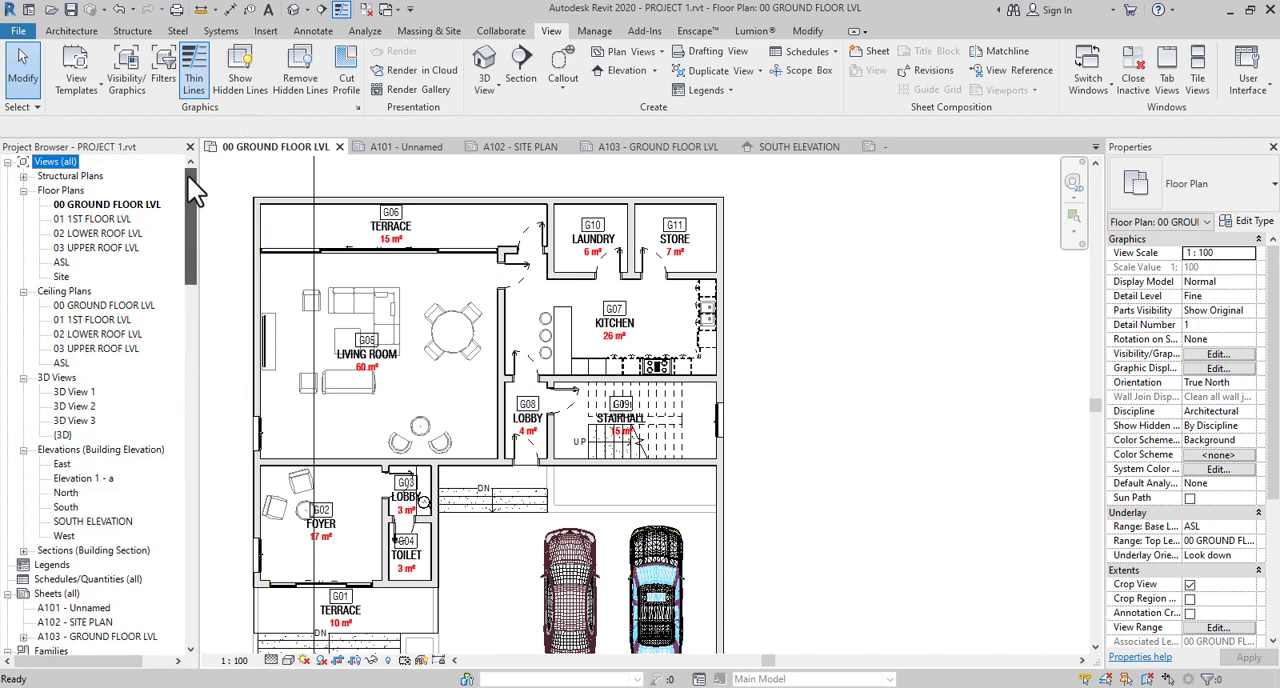
{"action": "left_click", "coordinate": [595, 478]}
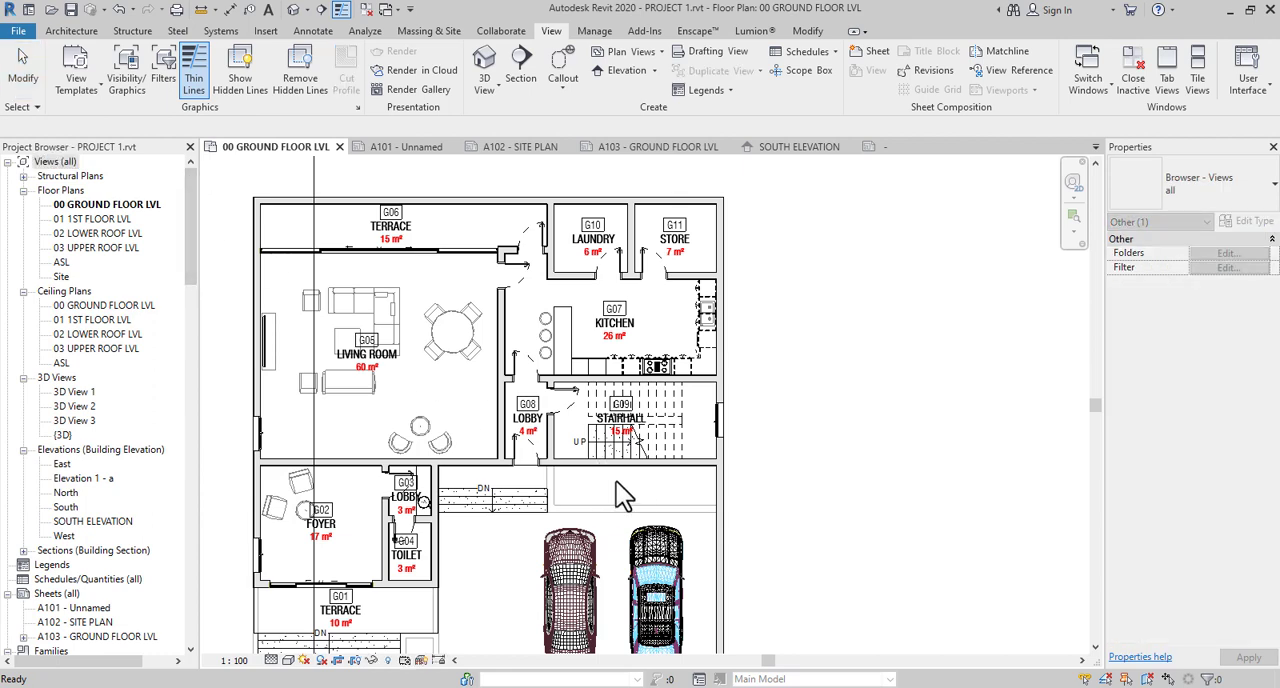
{"action": "scroll", "coordinate": [722, 476], "scroll_direction": "down", "scroll_amount": 1}
{"action": "scroll", "coordinate": [722, 476], "scroll_direction": "down", "scroll_amount": 4}
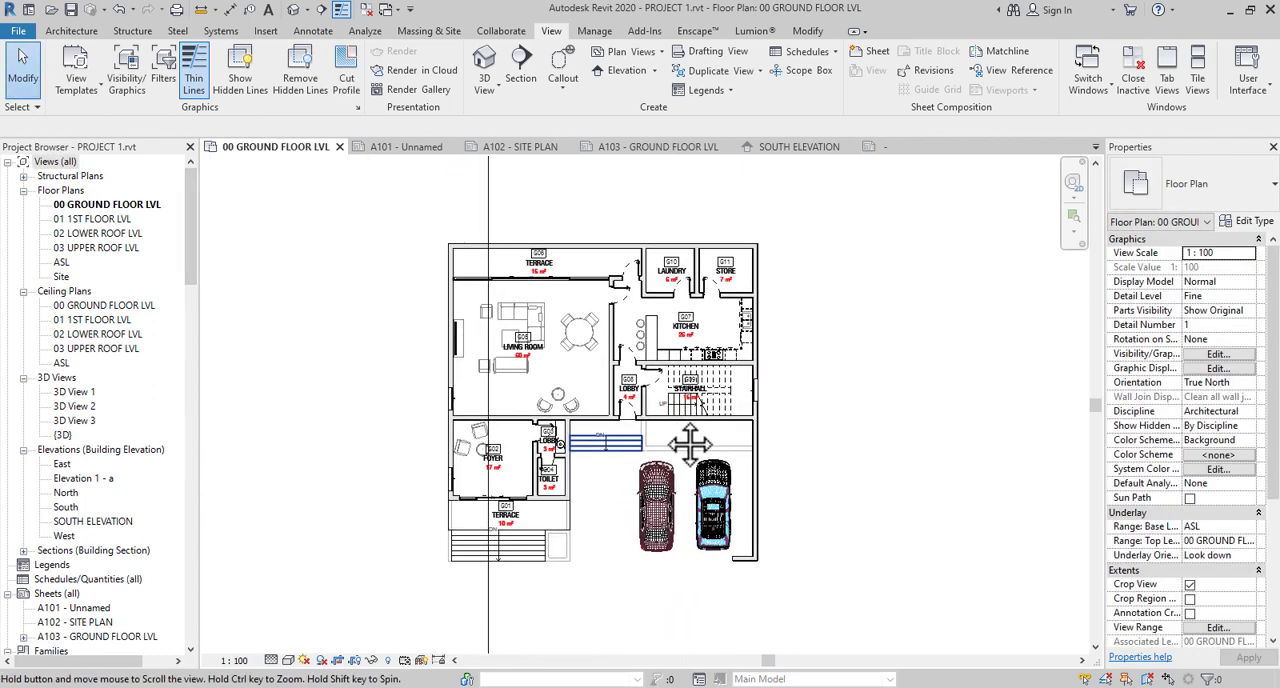
{"action": "scroll", "coordinate": [639, 481], "scroll_direction": "down", "scroll_amount": 1}
{"action": "middle_click_drag", "start_coordinate": [639, 483], "coordinate": [594, 510]}
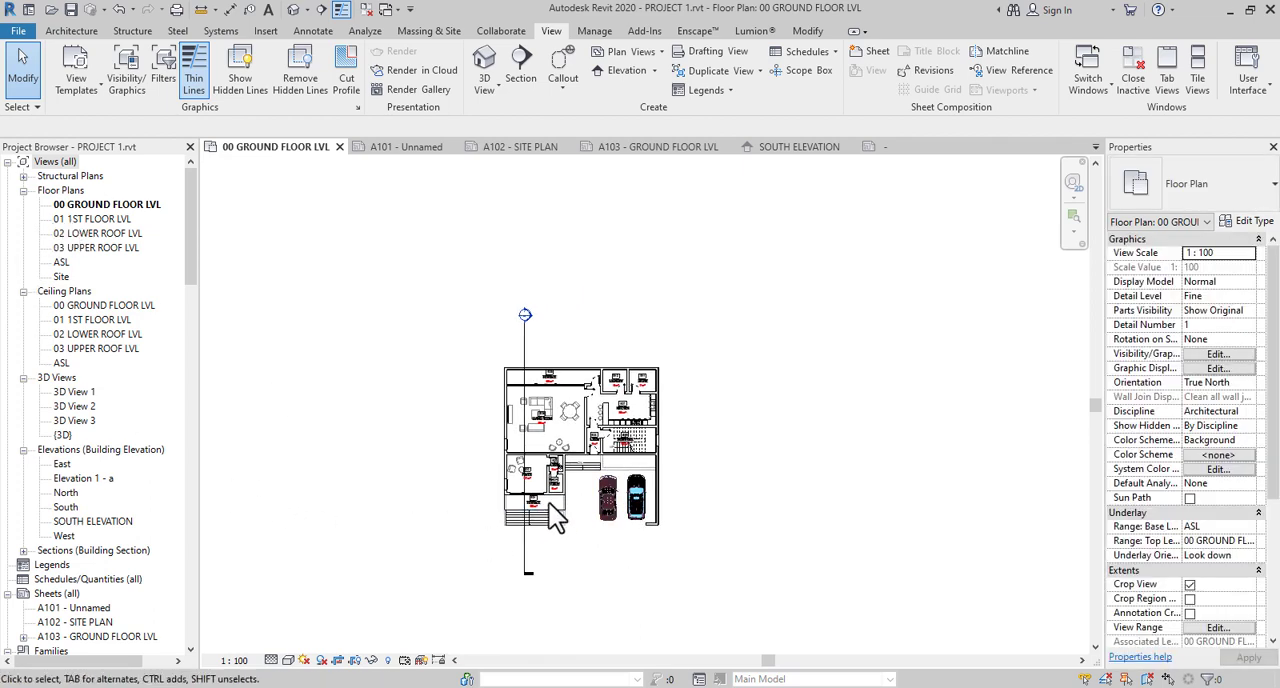
{"action": "scroll", "coordinate": [557, 495], "scroll_direction": "up", "scroll_amount": 4}
{"action": "scroll", "coordinate": [560, 370], "scroll_direction": "up", "scroll_amount": 2}
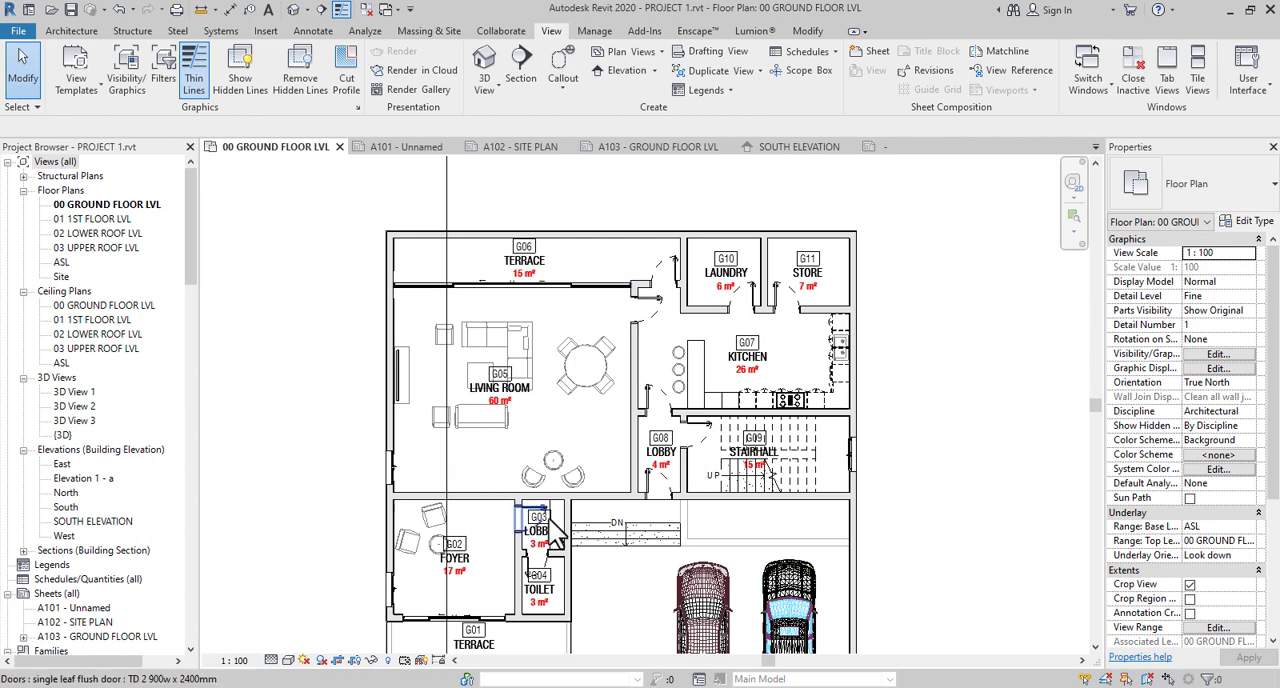
{"action": "middle_click_drag", "start_coordinate": [751, 579], "coordinate": [713, 493]}
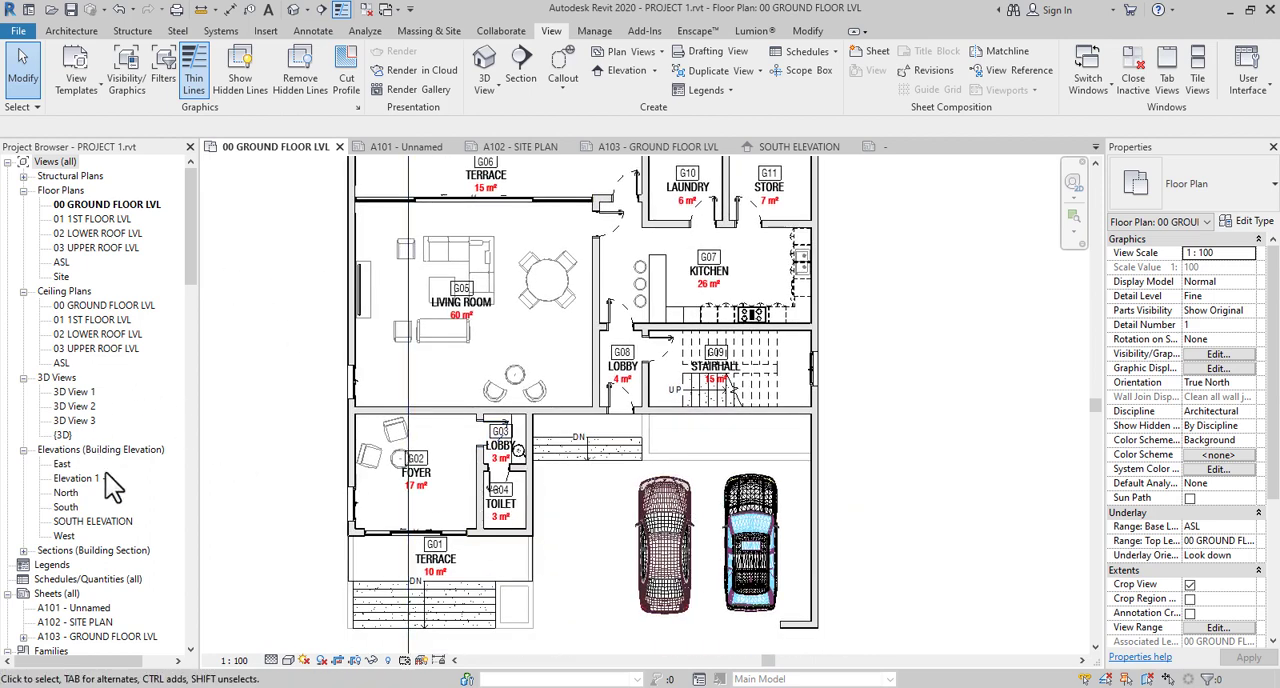
{"action": "scroll", "coordinate": [108, 548], "scroll_direction": "down", "scroll_amount": 3}
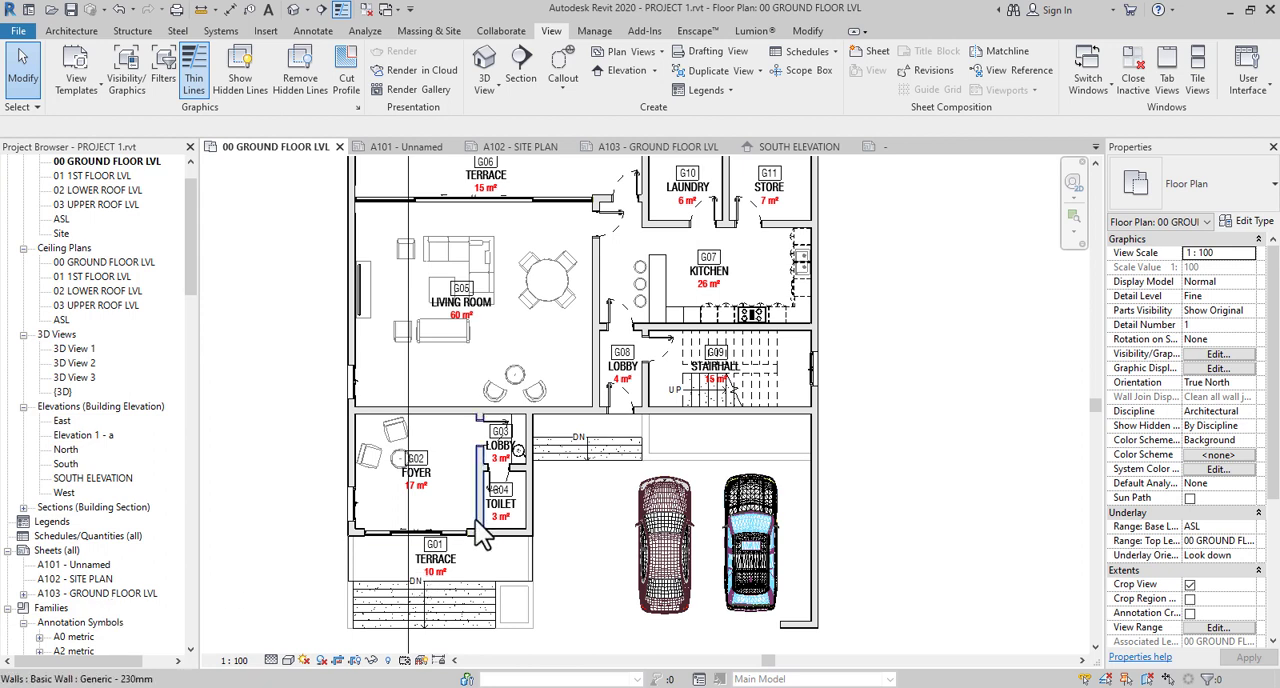
{"action": "middle_click_drag", "start_coordinate": [452, 516], "coordinate": [527, 522]}
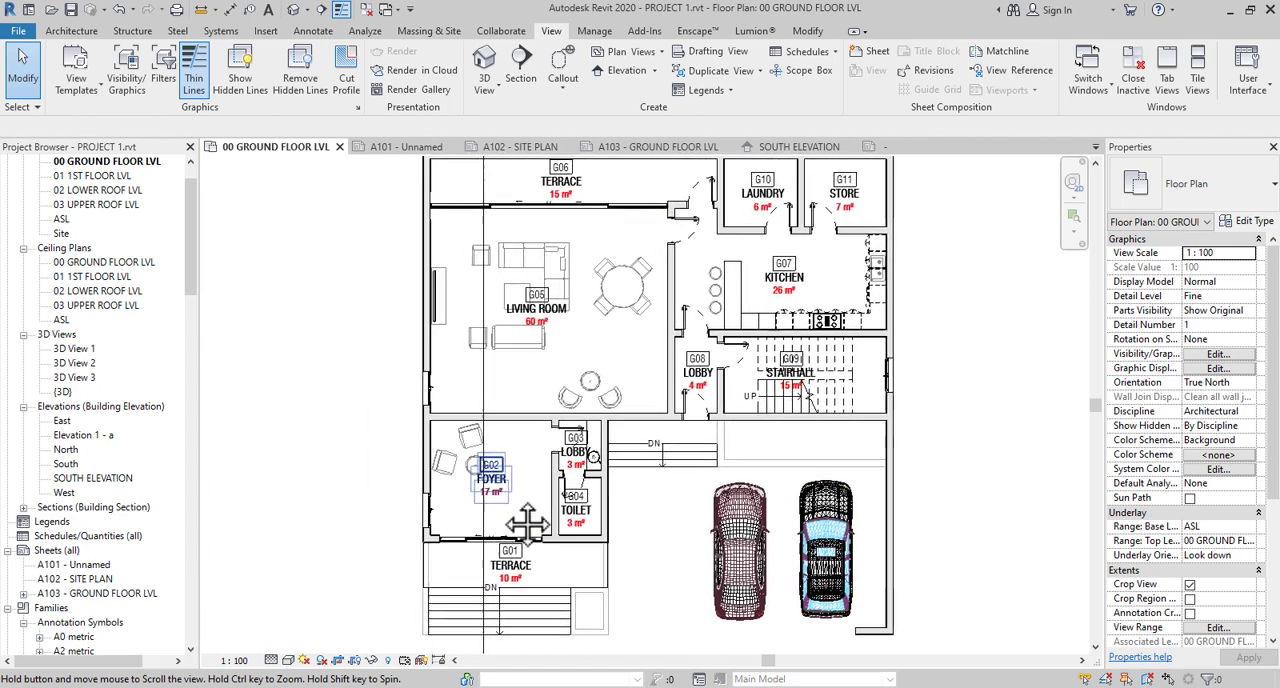
{"action": "middle_click_drag", "start_coordinate": [556, 462], "coordinate": [562, 522]}
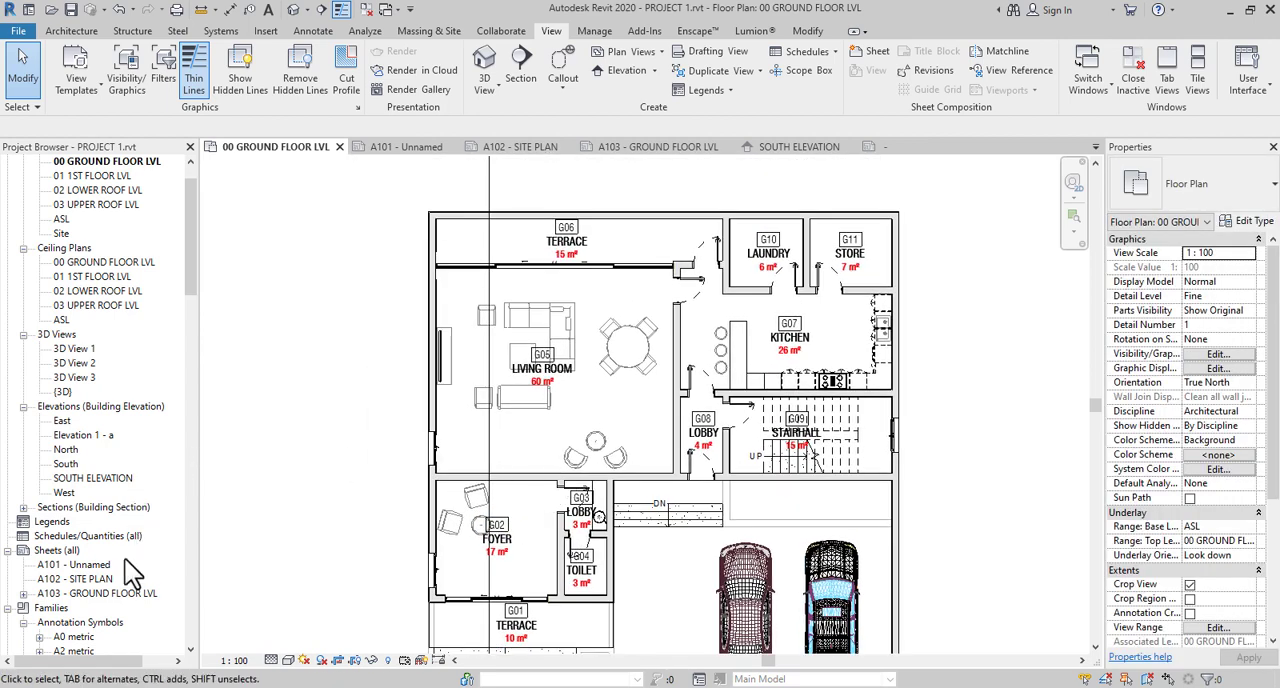
- Open sheet A103 - GROUND FLOOR LVL and show the whole sheet
{"action": "left_click", "coordinate": [103, 596]}
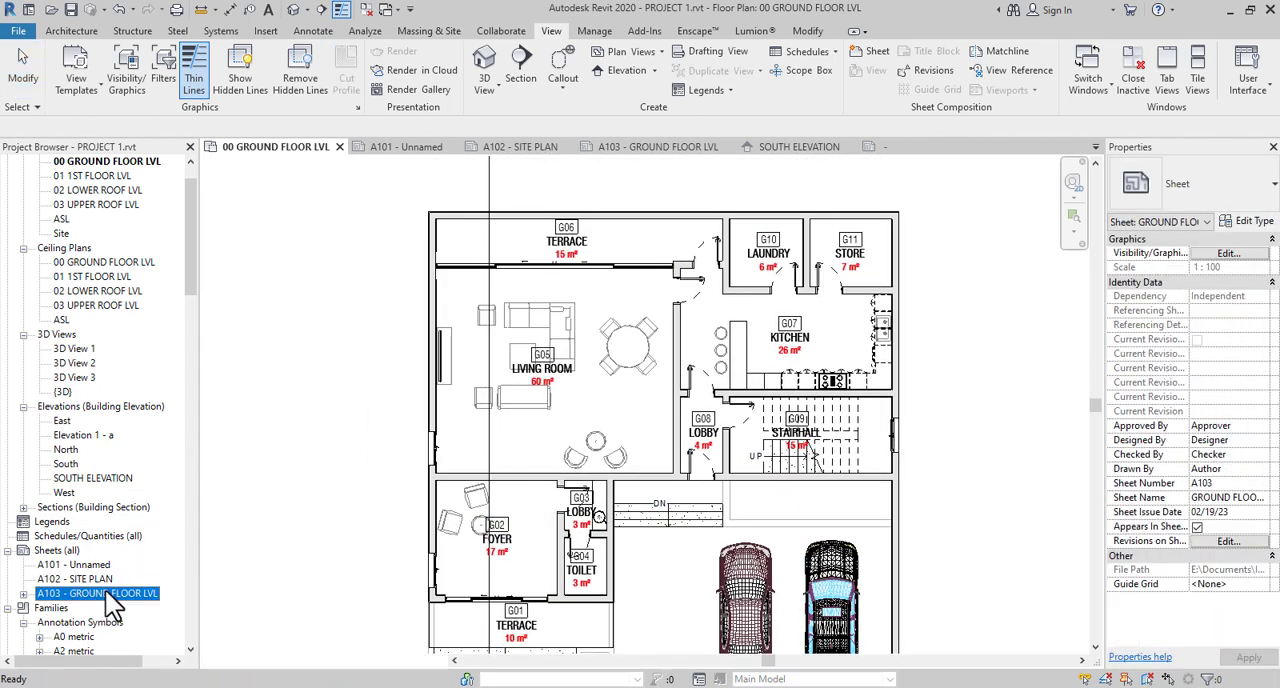
{"action": "double_click", "coordinate": [113, 600]}
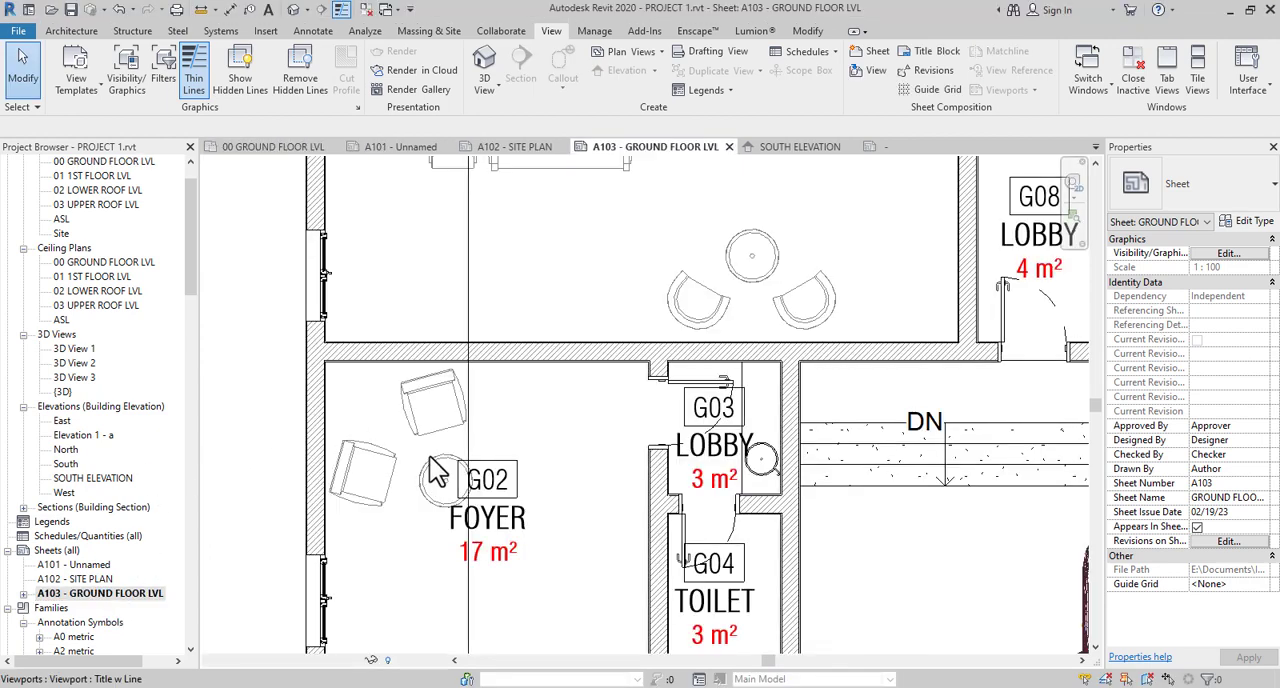
{"action": "scroll", "coordinate": [437, 473], "scroll_direction": "down", "scroll_amount": 10}
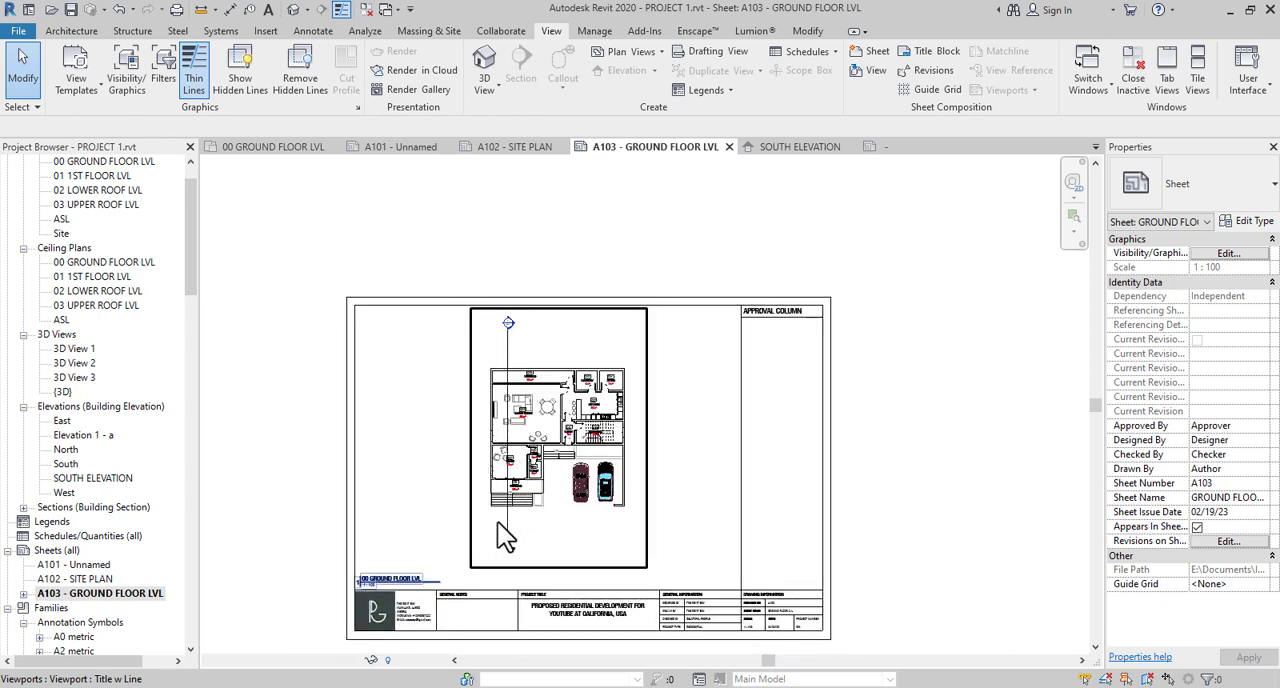
- Examine the ground floor plan as placed on sheet A103, from the rear terrace down to the parking area
{"action": "scroll", "coordinate": [483, 552], "scroll_direction": "up", "scroll_amount": 5}
{"action": "middle_click_drag", "start_coordinate": [563, 508], "coordinate": [586, 551]}
{"action": "scroll", "coordinate": [563, 543], "scroll_direction": "down", "scroll_amount": 3}
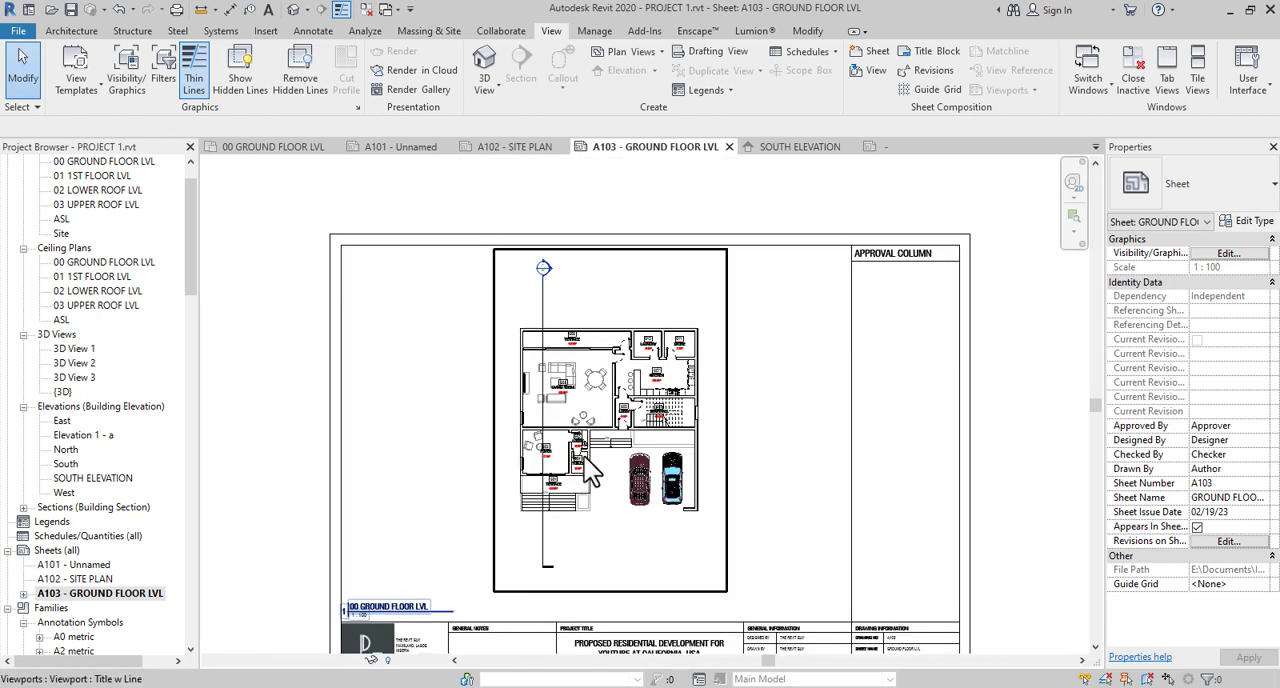
{"action": "scroll", "coordinate": [590, 475], "scroll_direction": "up", "scroll_amount": 3}
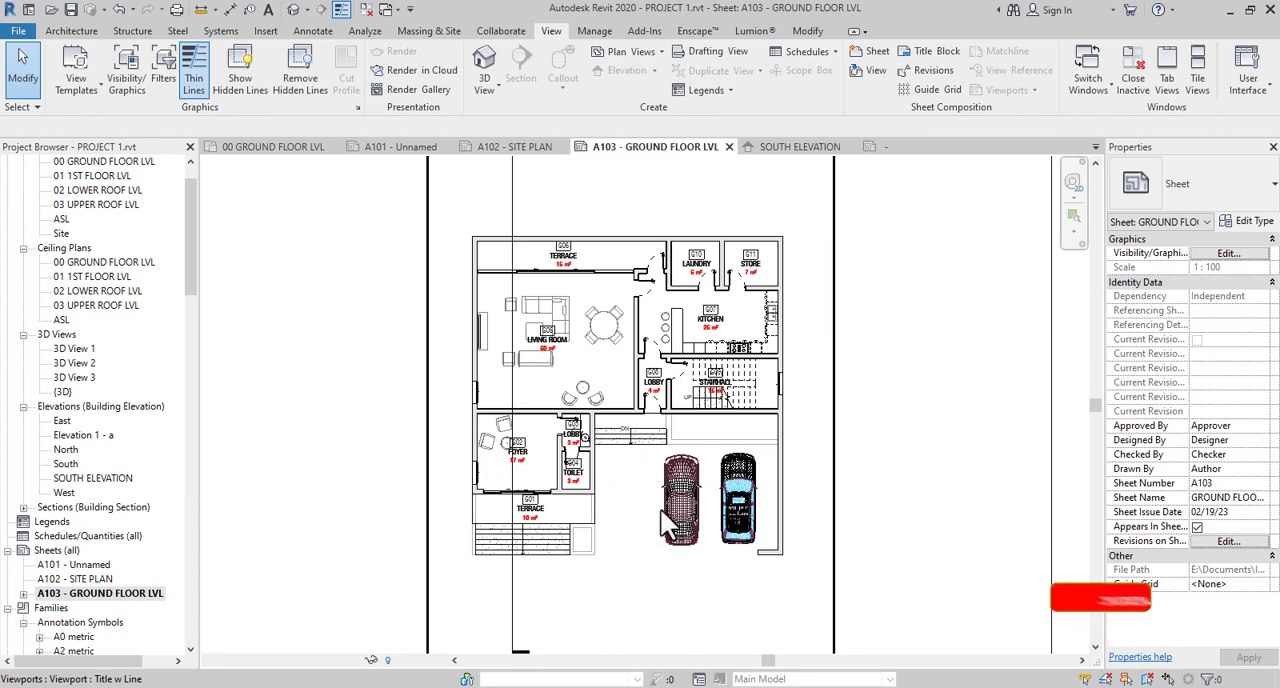
{"action": "scroll", "coordinate": [661, 510], "scroll_direction": "up", "scroll_amount": 3}
{"action": "scroll", "coordinate": [661, 510], "scroll_direction": "down", "scroll_amount": 3}
{"action": "middle_click_drag", "start_coordinate": [665, 461], "coordinate": [690, 495]}
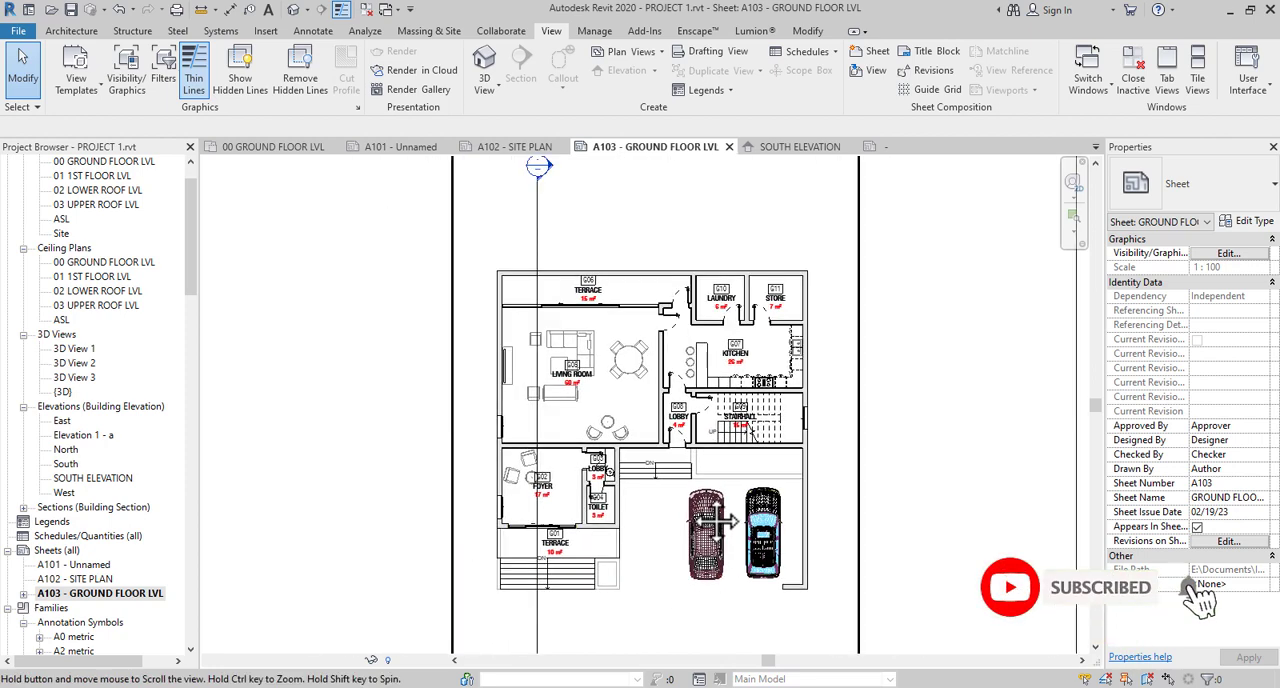
{"action": "scroll", "coordinate": [703, 350], "scroll_direction": "up", "scroll_amount": 3}
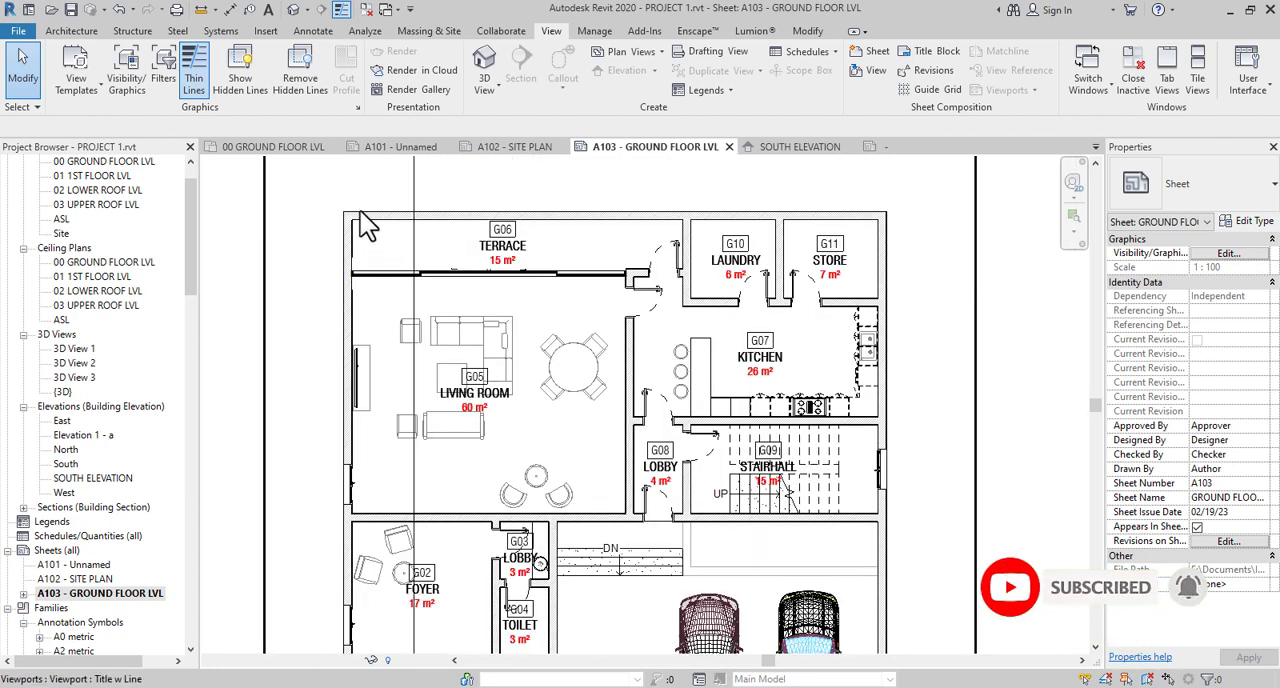
{"action": "middle_click_drag", "start_coordinate": [573, 386], "coordinate": [648, 353]}
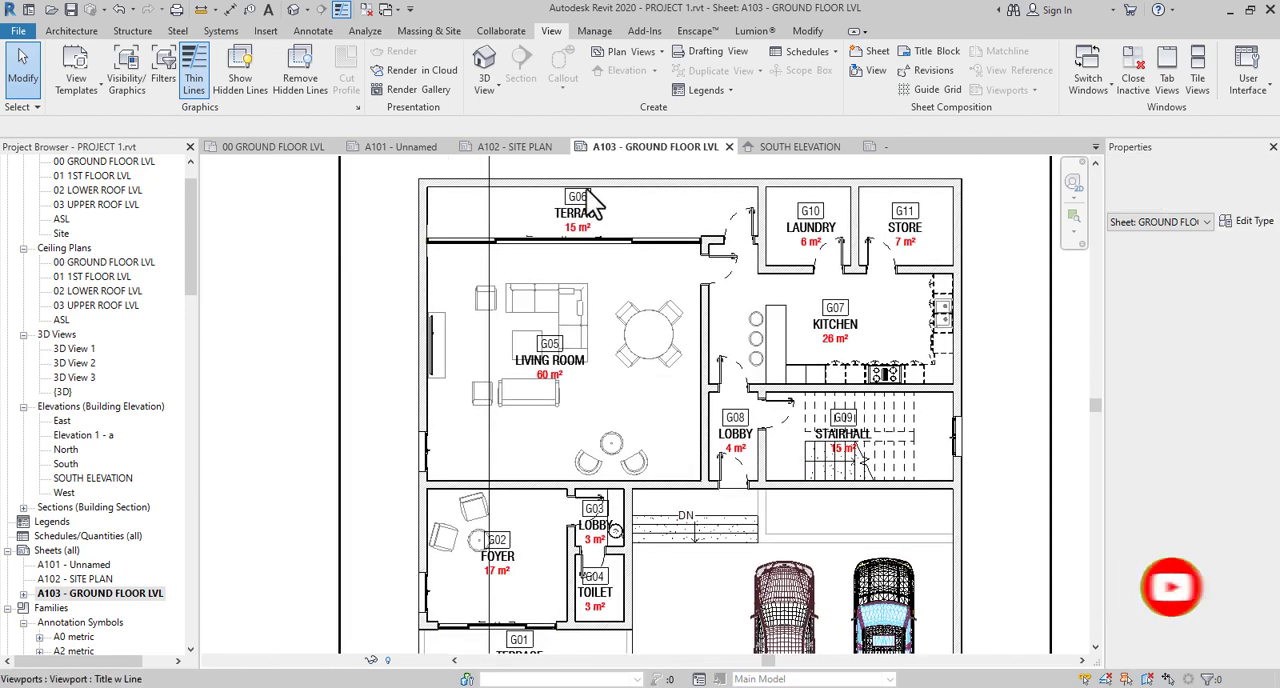
{"action": "scroll", "coordinate": [590, 205], "scroll_direction": "up", "scroll_amount": 2}
{"action": "scroll", "coordinate": [590, 205], "scroll_direction": "down", "scroll_amount": 4}
{"action": "scroll", "coordinate": [567, 512], "scroll_direction": "up", "scroll_amount": 2}
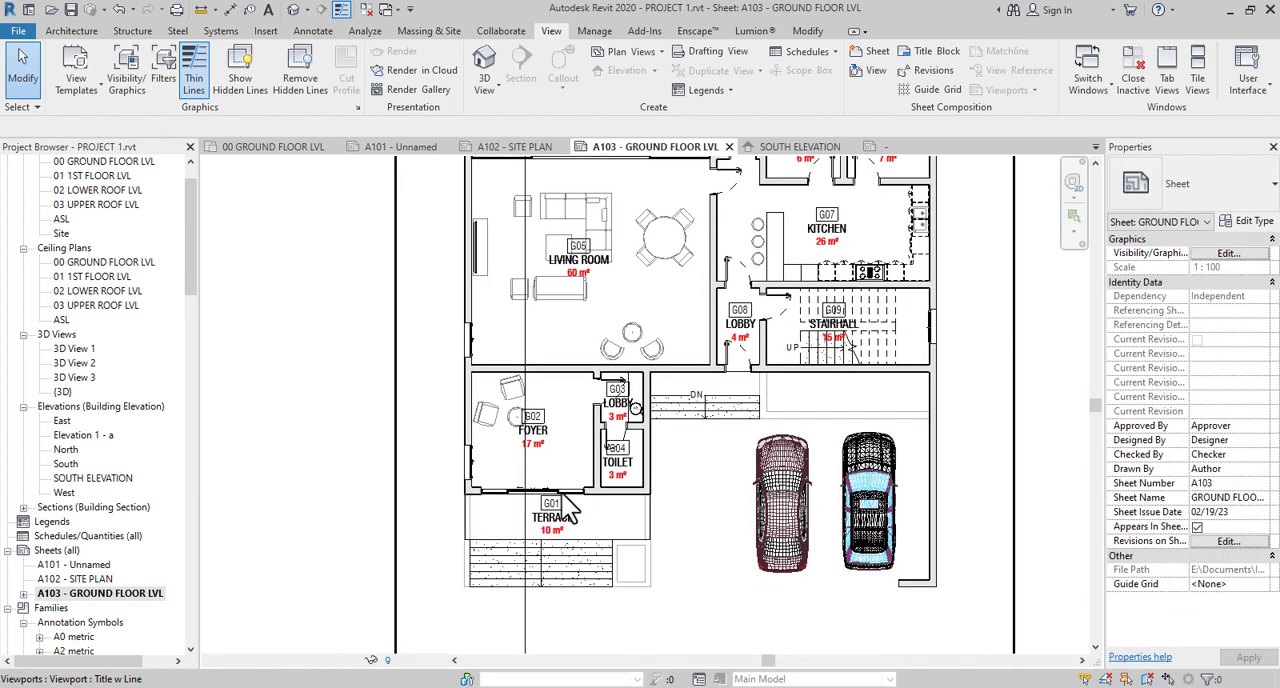
- Inspect the front terrace G01, its entrance steps, the sliding door and the adjoining foyer, lobby and toilet on the sheet
{"action": "scroll", "coordinate": [567, 510], "scroll_direction": "up", "scroll_amount": 5}
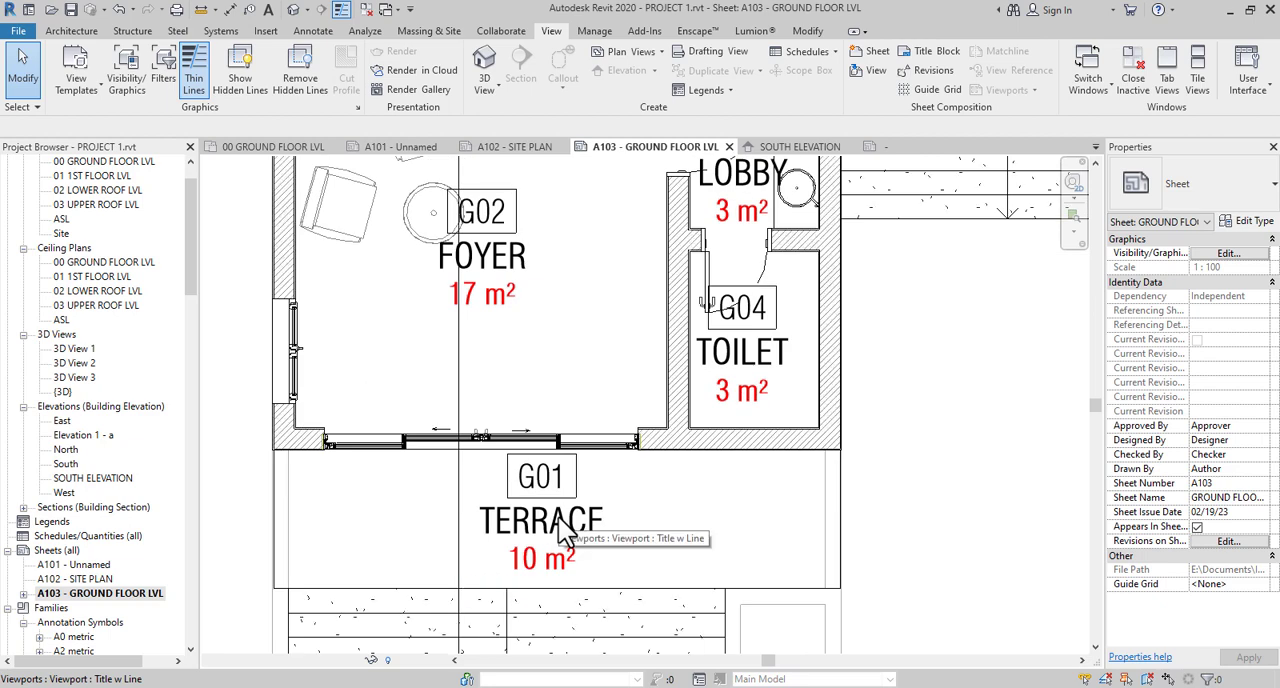
{"action": "scroll", "coordinate": [561, 524], "scroll_direction": "down", "scroll_amount": 2}
{"action": "middle_click_drag", "start_coordinate": [565, 530], "coordinate": [567, 552]}
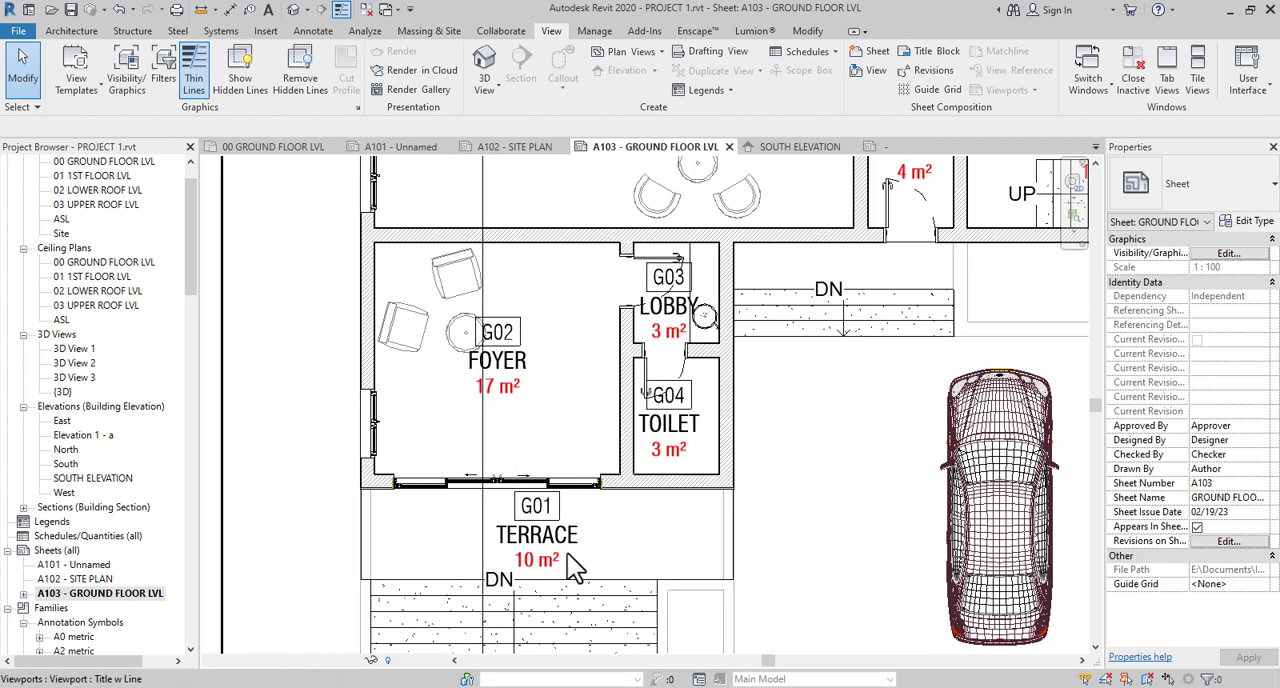
{"action": "scroll", "coordinate": [572, 566], "scroll_direction": "up", "scroll_amount": 2}
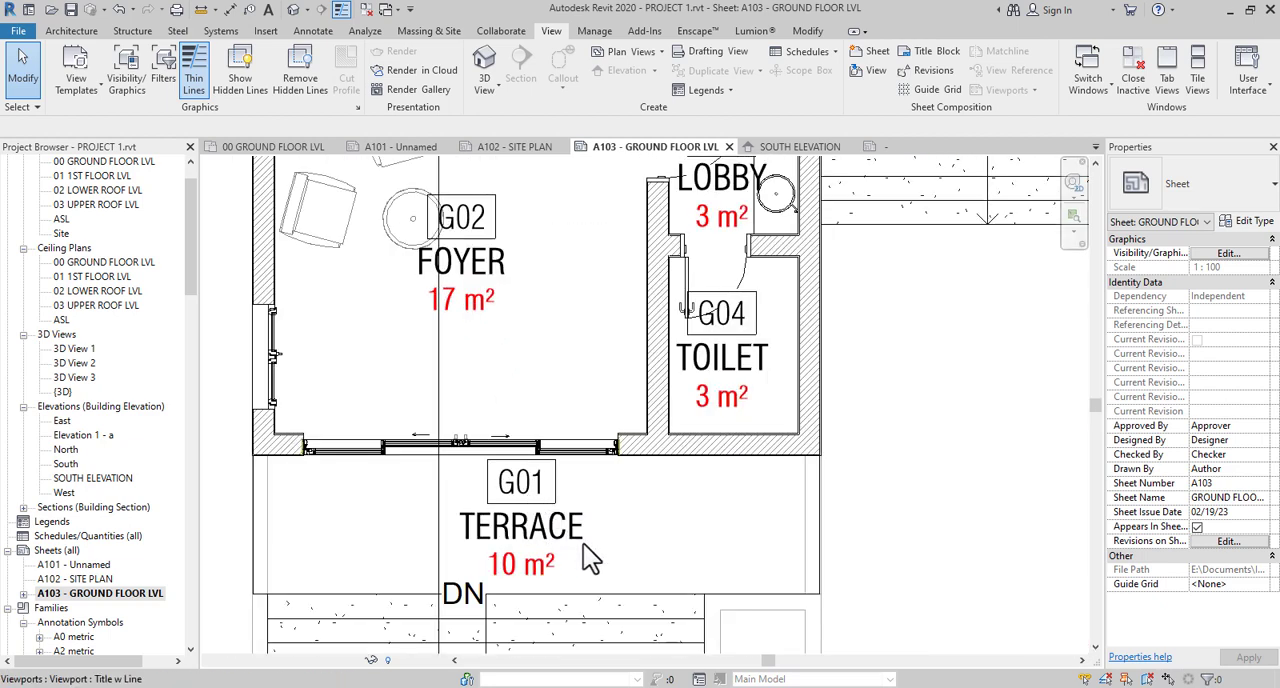
{"action": "scroll", "coordinate": [584, 545], "scroll_direction": "down", "scroll_amount": 1}
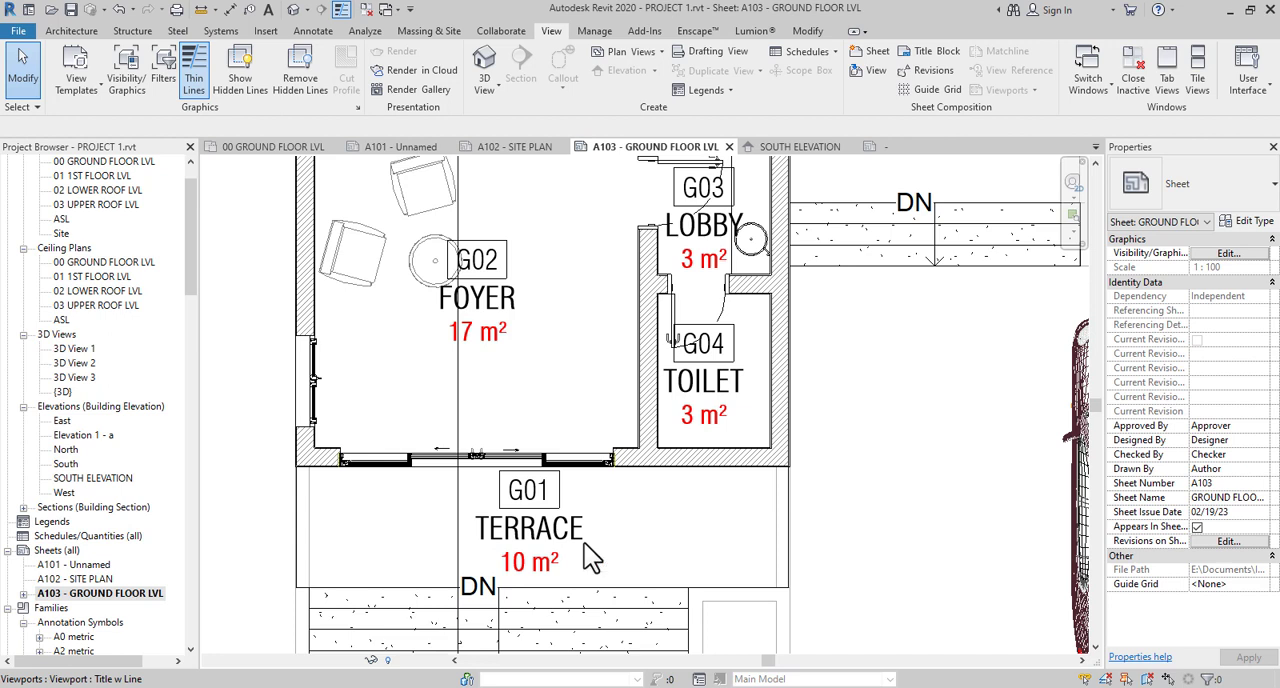
{"action": "scroll", "coordinate": [613, 316], "scroll_direction": "down", "scroll_amount": 4}
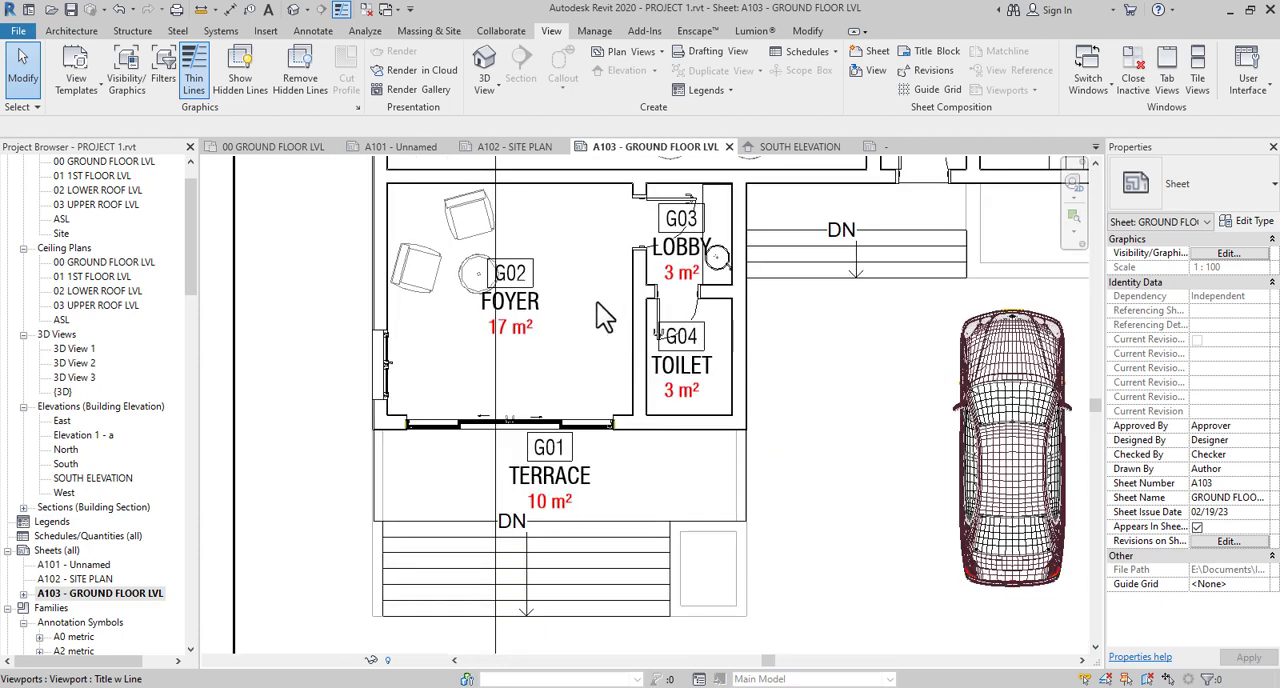
{"action": "scroll", "coordinate": [562, 540], "scroll_direction": "down", "scroll_amount": 1}
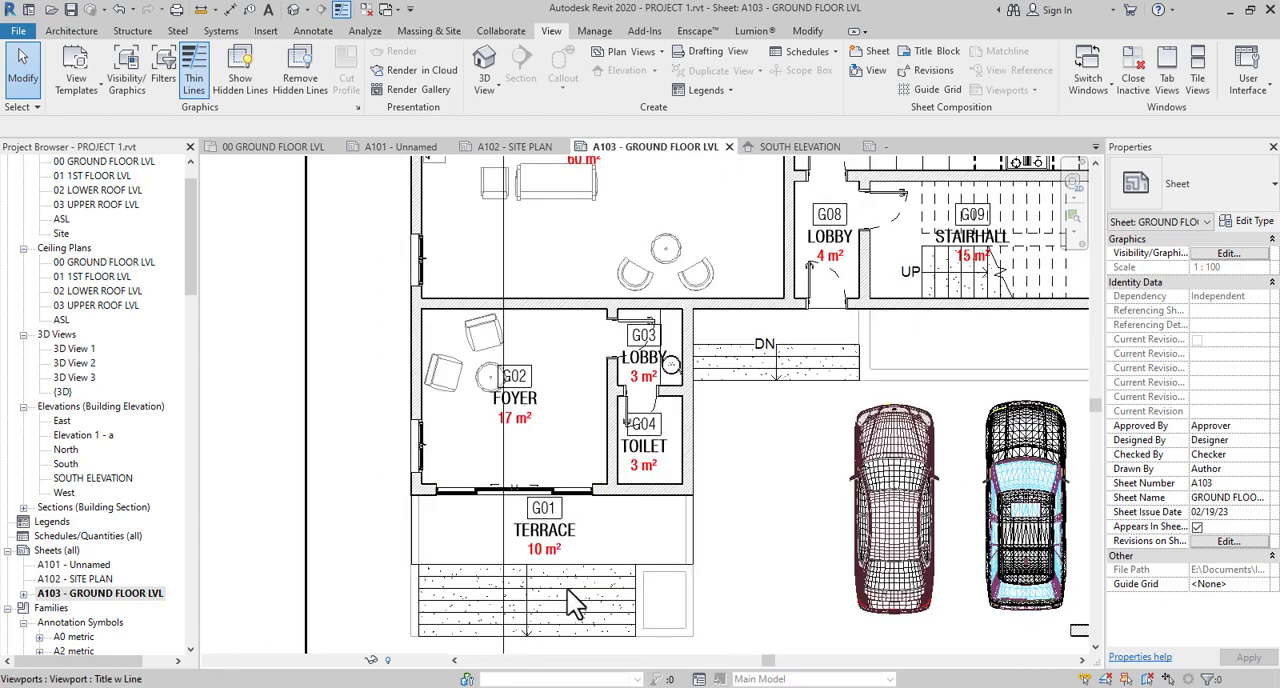
{"action": "scroll", "coordinate": [560, 424], "scroll_direction": "down", "scroll_amount": 1}
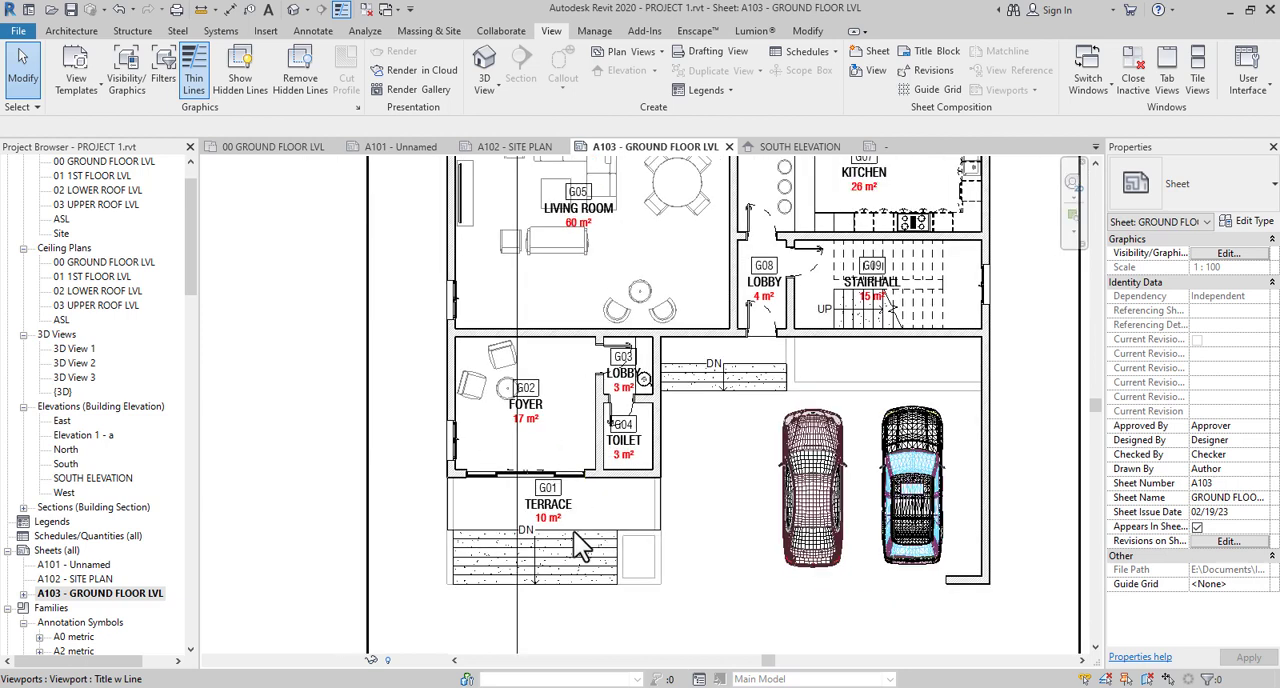
{"action": "scroll", "coordinate": [557, 512], "scroll_direction": "up", "scroll_amount": 1}
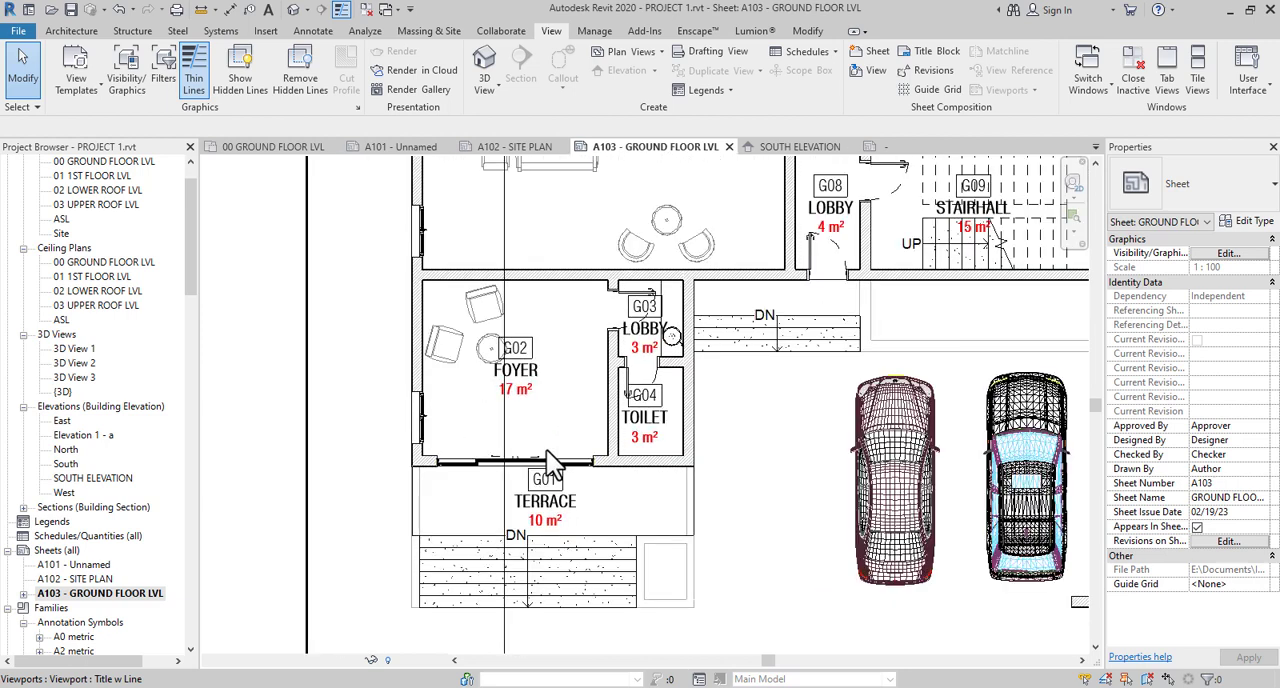
{"action": "middle_click_drag", "start_coordinate": [662, 428], "coordinate": [661, 502]}
{"action": "scroll", "coordinate": [569, 474], "scroll_direction": "down", "scroll_amount": 1}
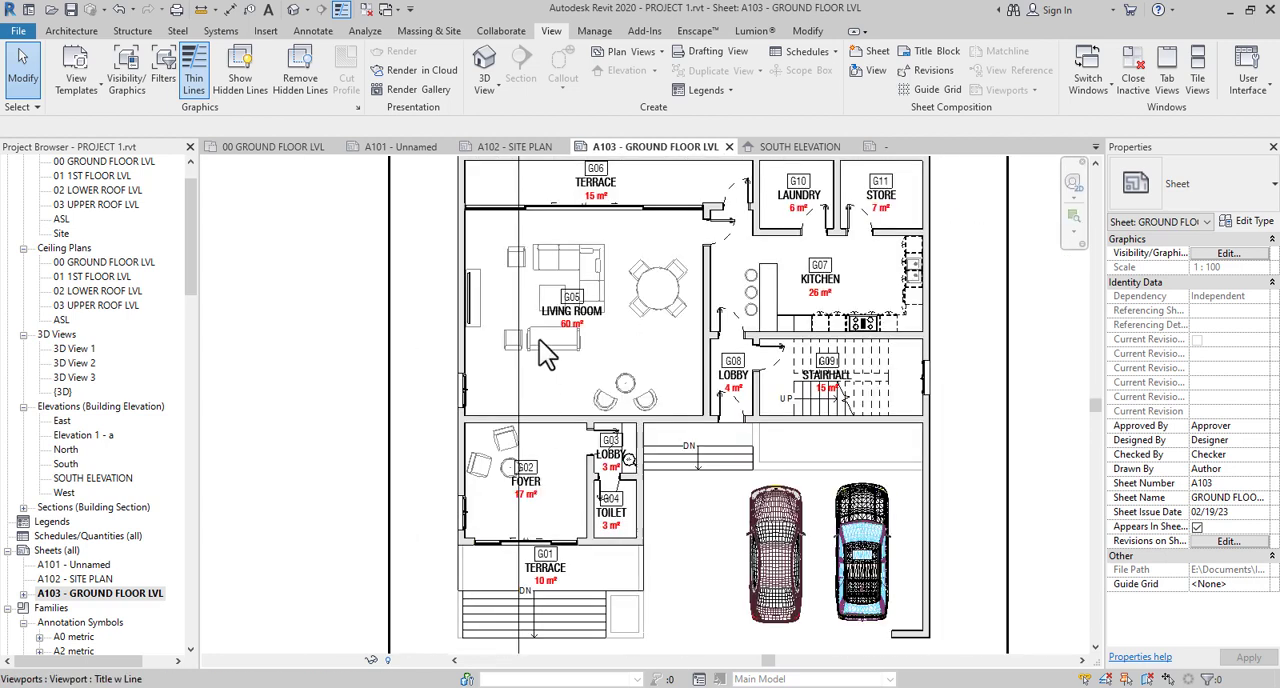
{"action": "middle_click_drag", "start_coordinate": [555, 388], "coordinate": [541, 409]}
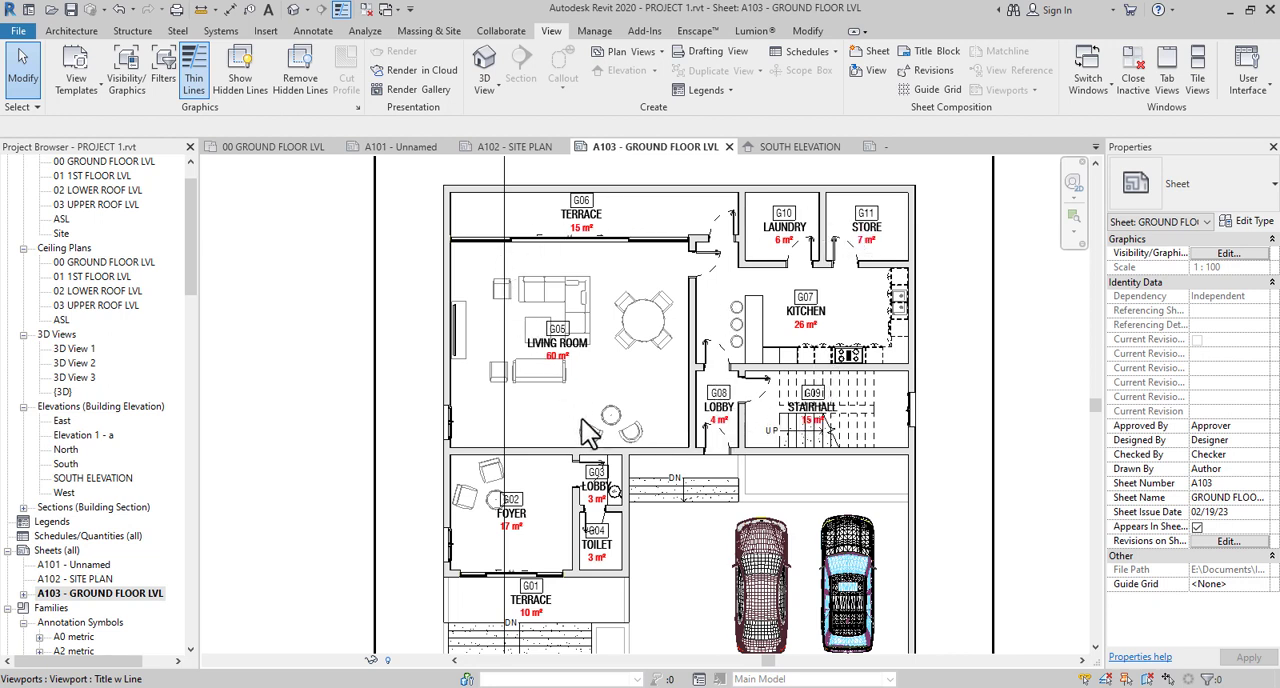
- Activate the ground floor plan viewport on the sheet at the living room
{"action": "scroll", "coordinate": [565, 400], "scroll_direction": "up", "scroll_amount": 2}
{"action": "scroll", "coordinate": [455, 365], "scroll_direction": "up", "scroll_amount": 3}
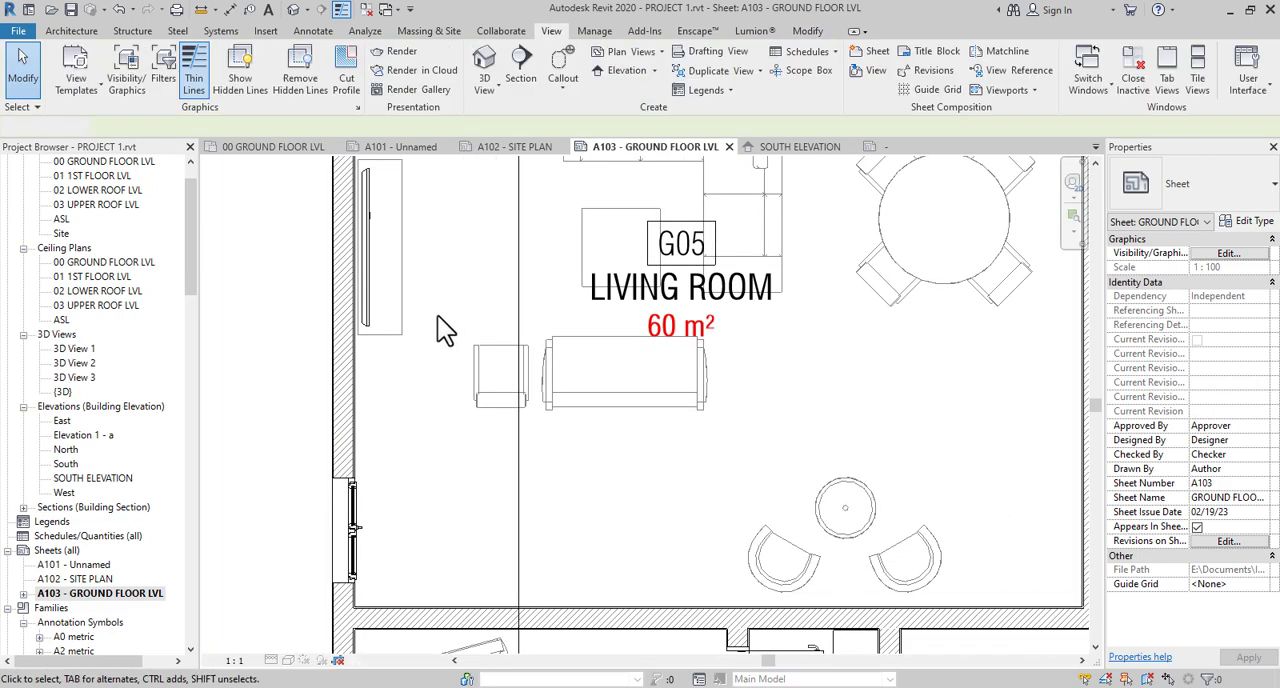
{"action": "double_click", "coordinate": [438, 316]}
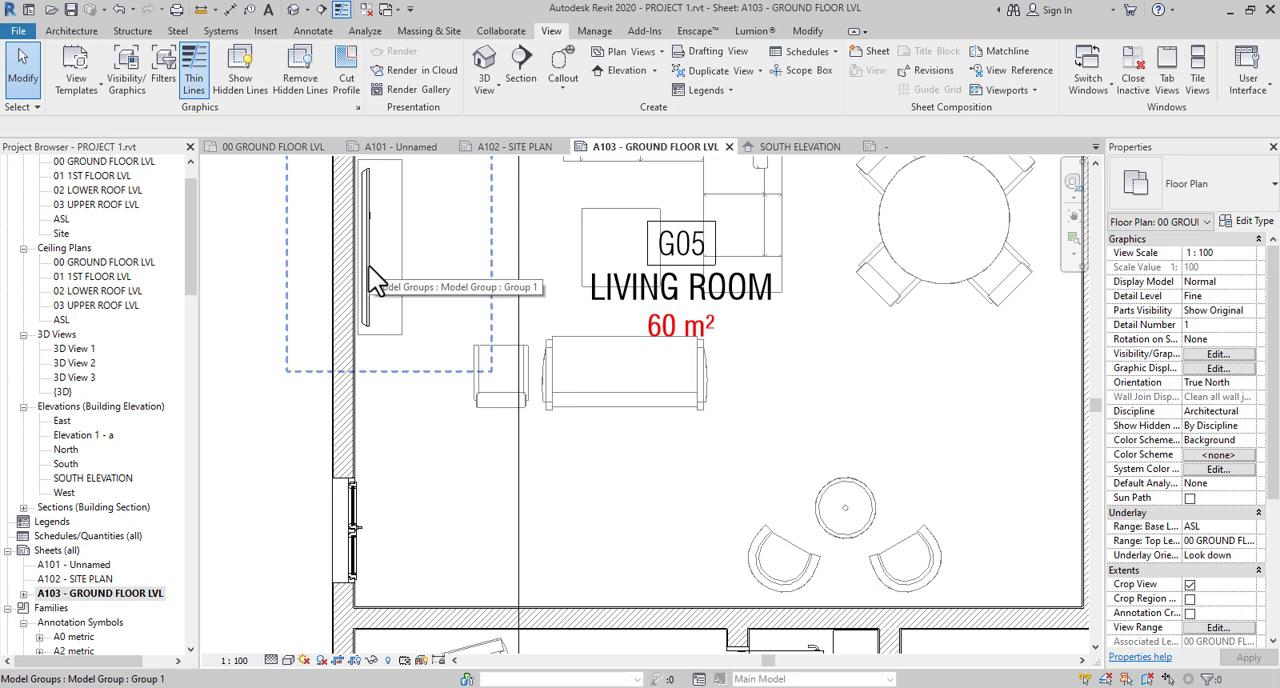
- Select the wall television inside the living room's model group to check its properties, and clear the selection
{"action": "key", "text": "Tab"}
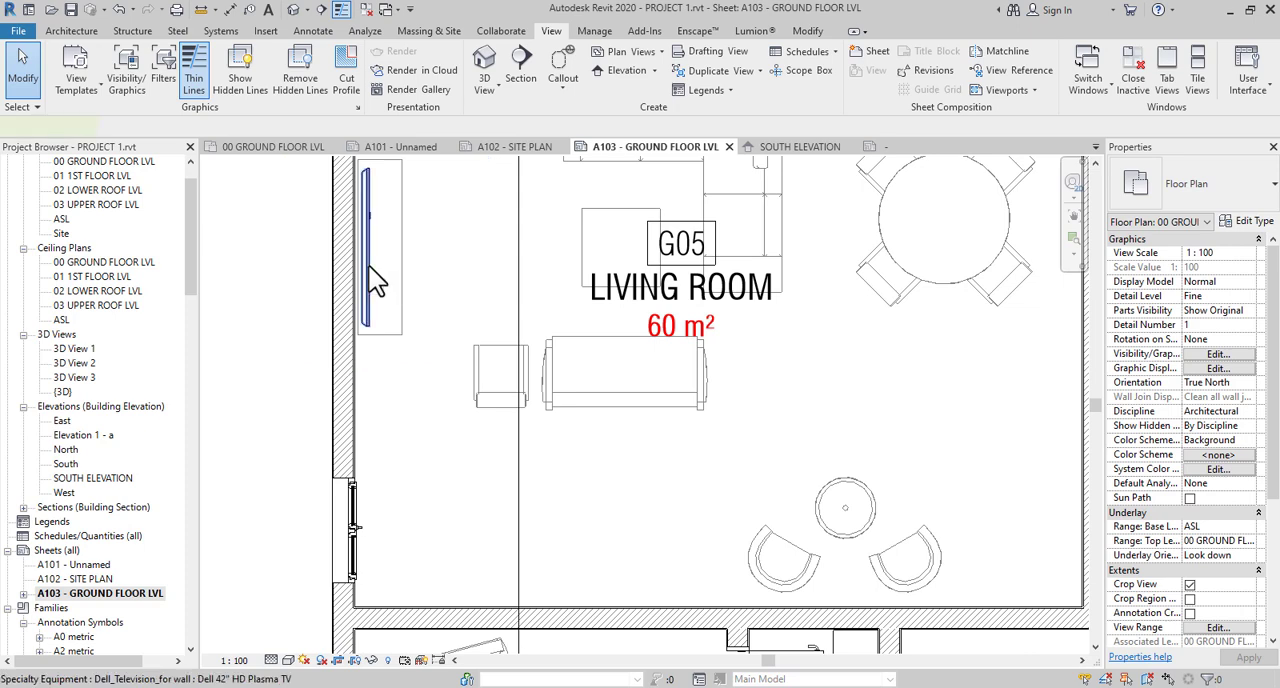
{"action": "left_click", "coordinate": [369, 266]}
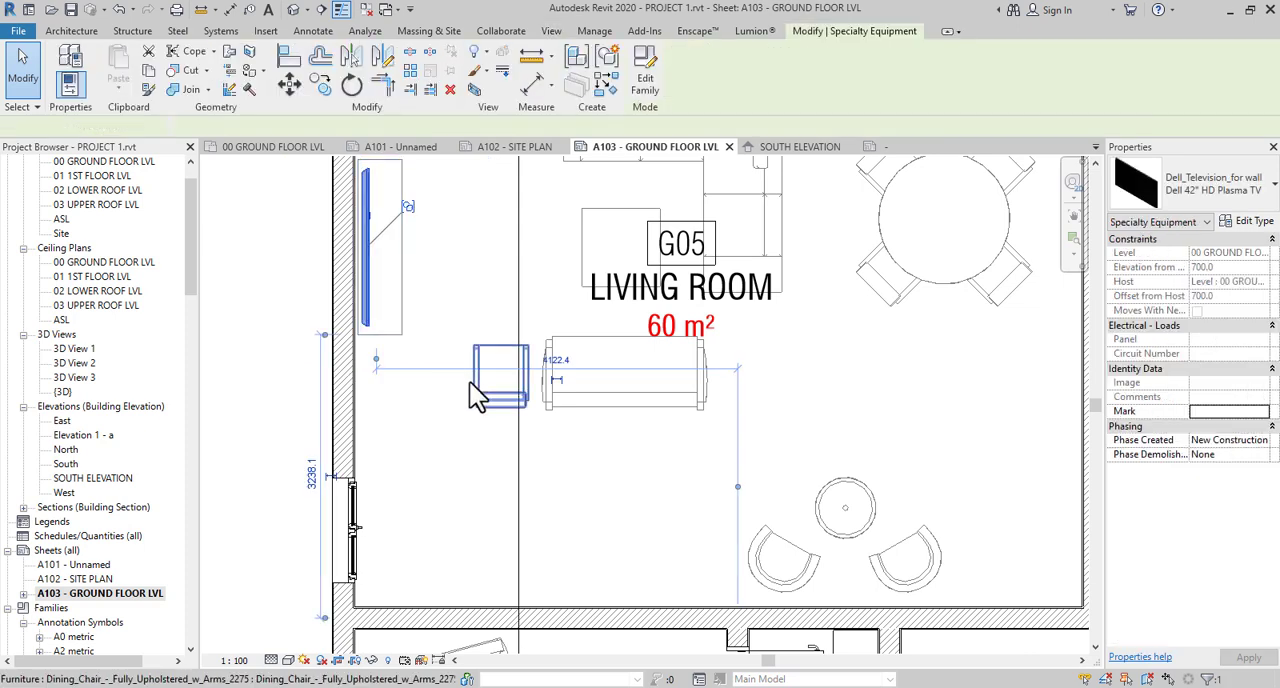
{"action": "key", "text": "Escape"}
- Select the two-door base cabinet beside the cooktop run in kitchen G07
{"action": "scroll", "coordinate": [477, 386], "scroll_direction": "down", "scroll_amount": 4}
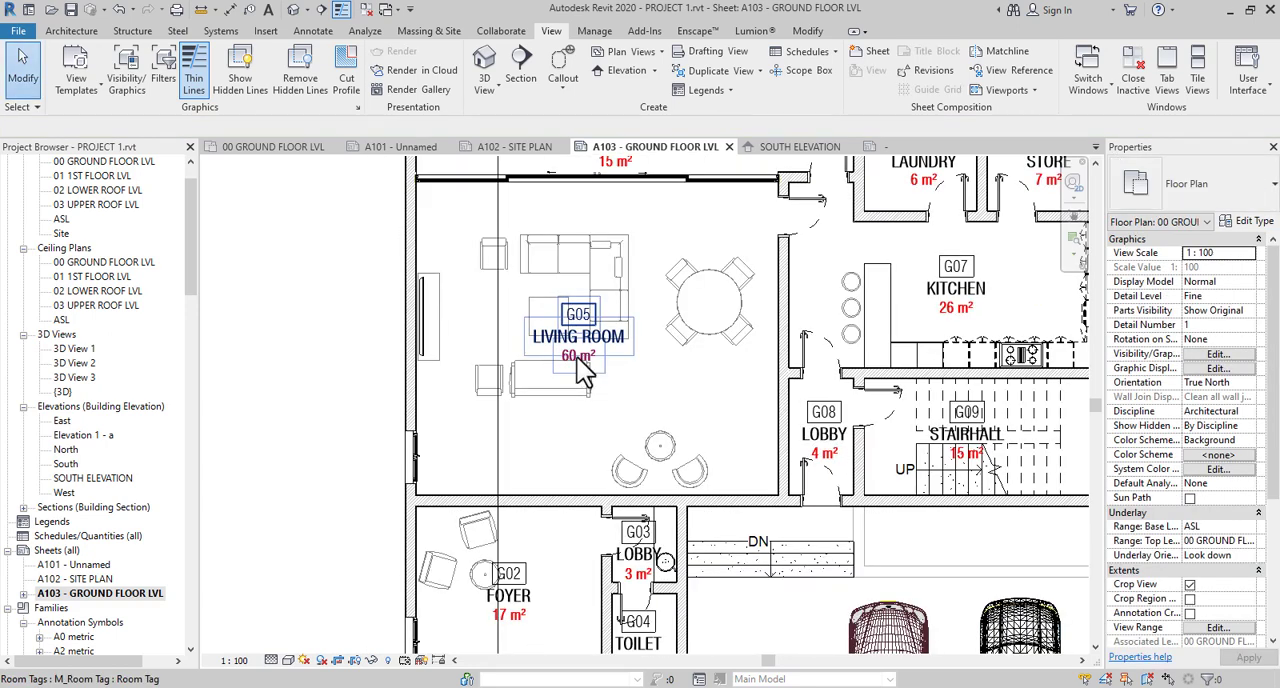
{"action": "middle_click_drag", "start_coordinate": [755, 431], "coordinate": [598, 450]}
{"action": "scroll", "coordinate": [818, 395], "scroll_direction": "up", "scroll_amount": 2}
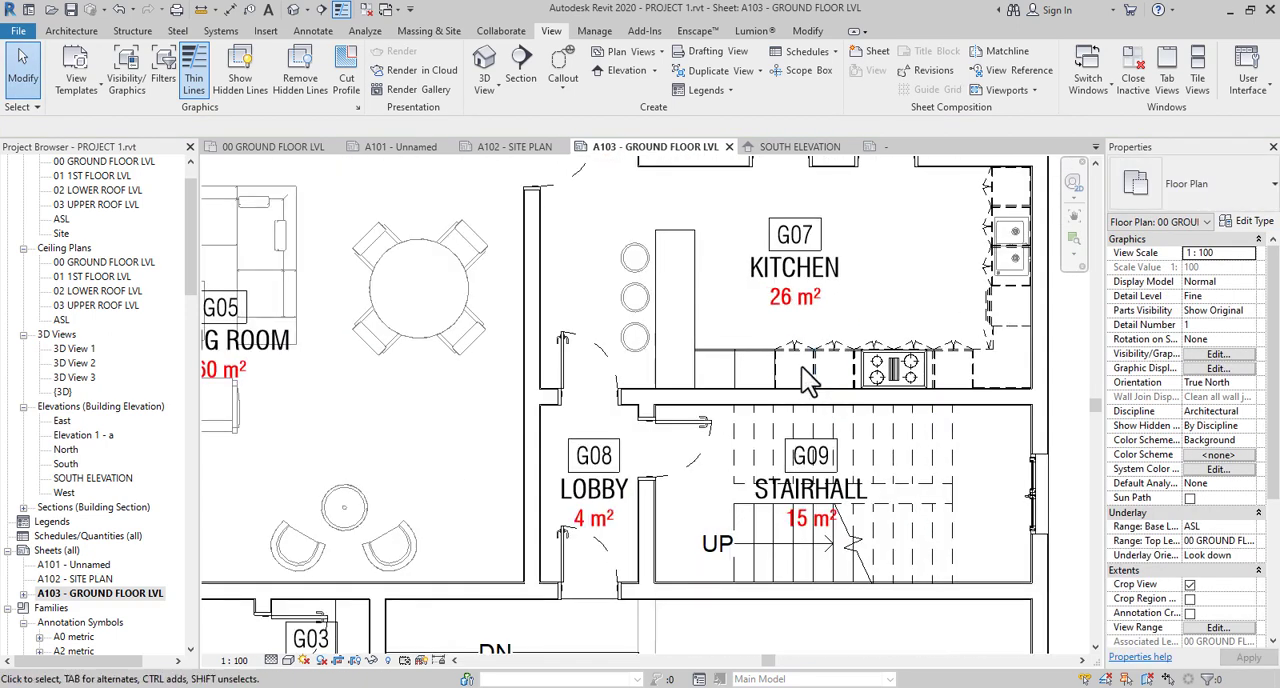
{"action": "left_click", "coordinate": [805, 368]}
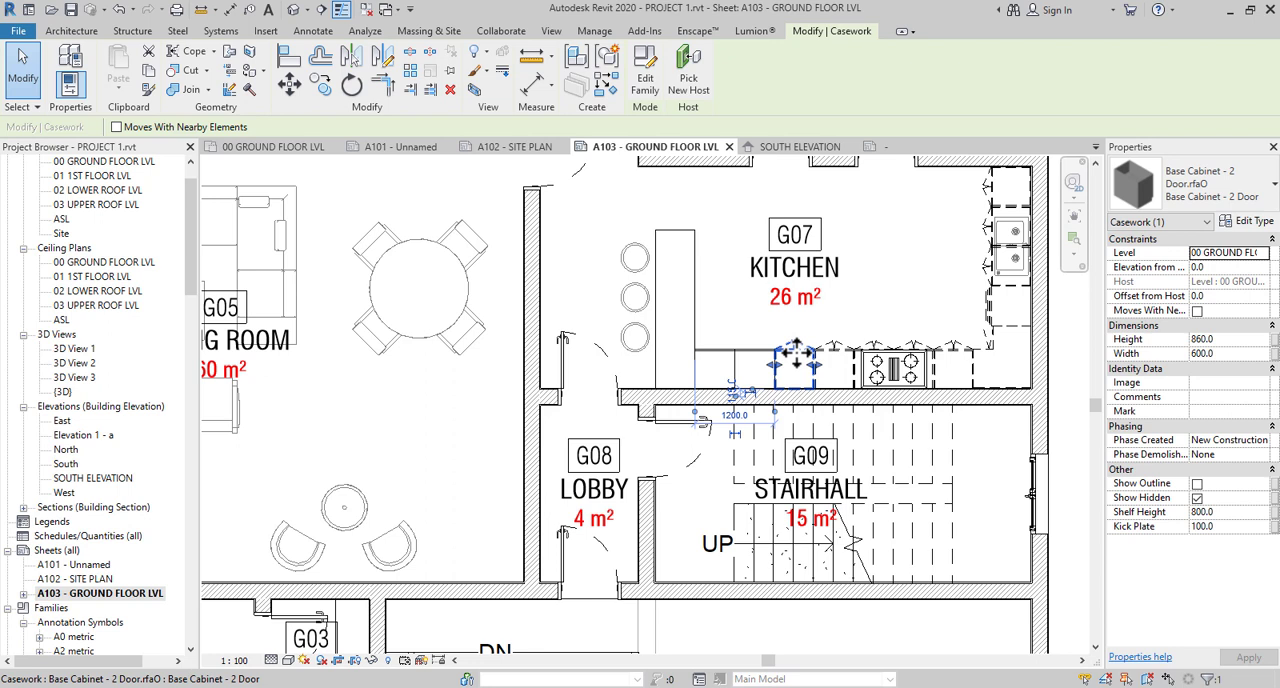
{"action": "right_click", "coordinate": [795, 350]}
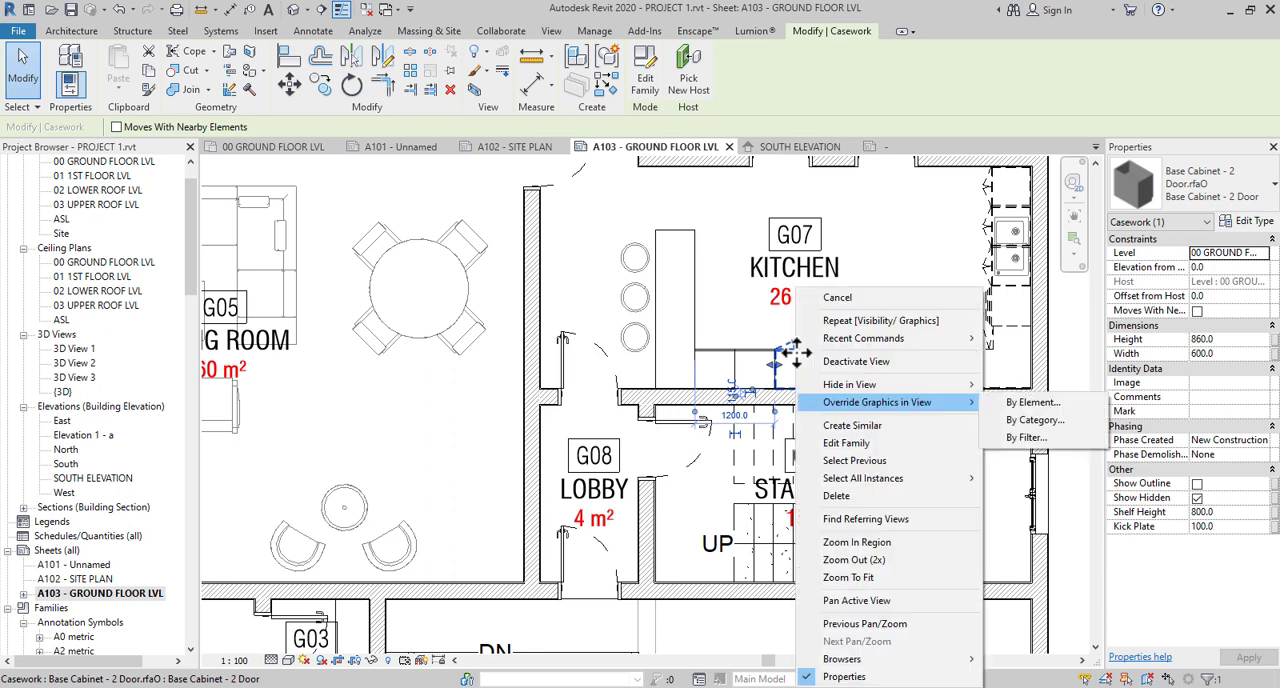
{"action": "left_click", "coordinate": [1011, 403]}
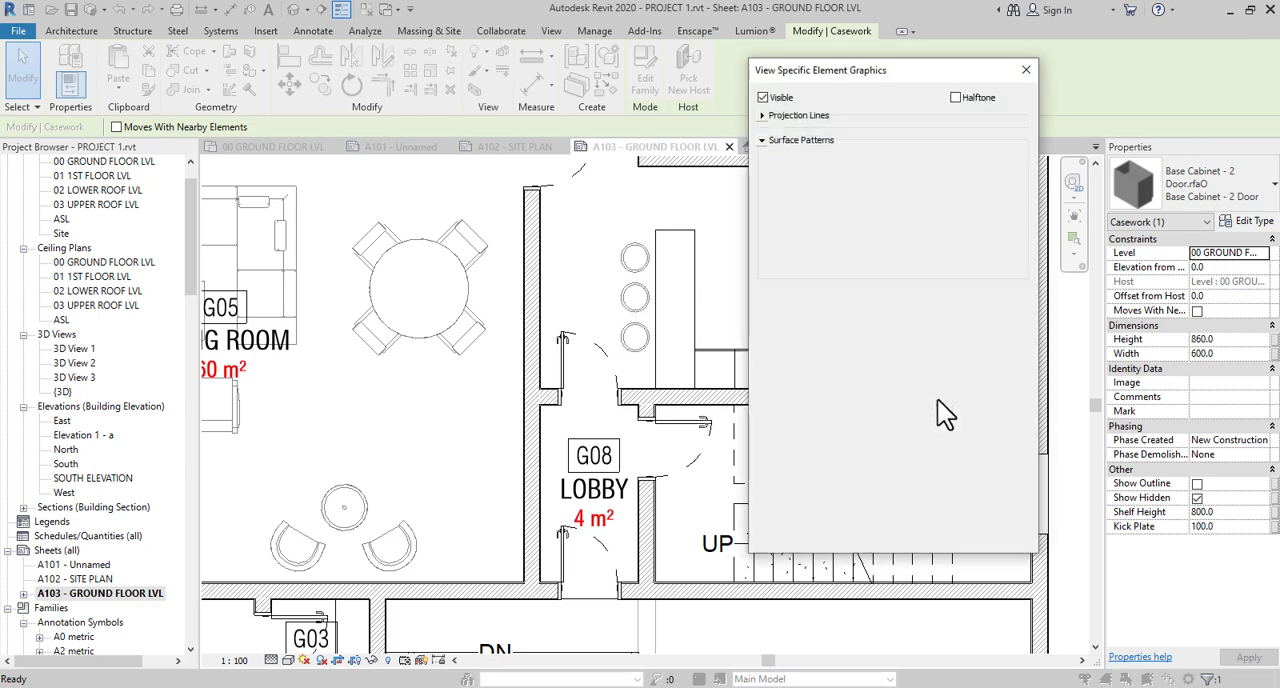
{"action": "left_click", "coordinate": [1027, 72]}
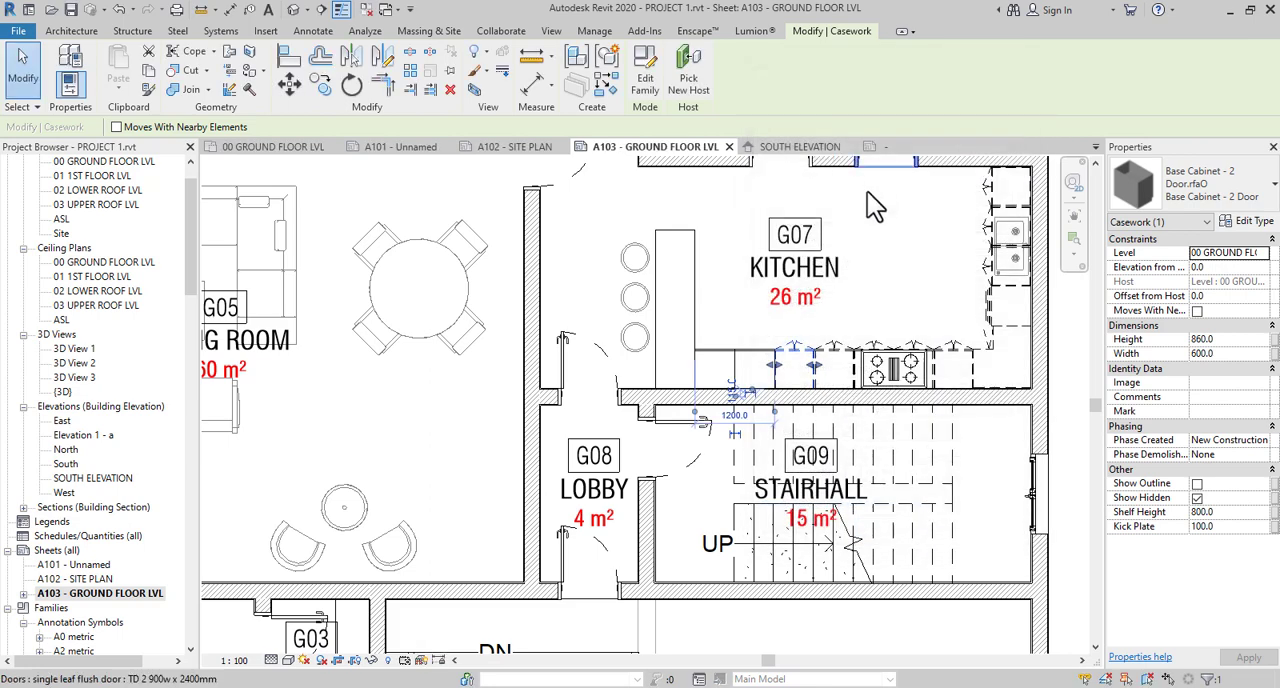
- Override the graphics of the selected cabinet's whole category in this view to halftone
{"action": "right_click", "coordinate": [791, 345]}
{"action": "mouse_move", "coordinate": [861, 401]}
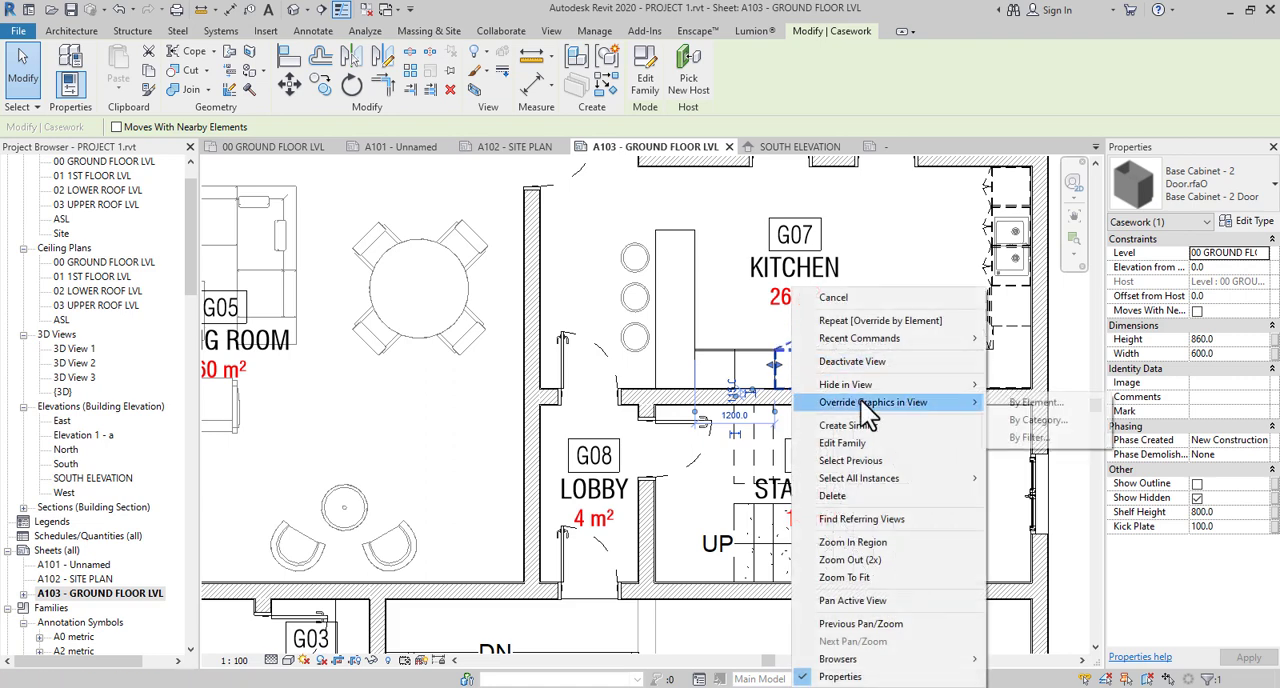
{"action": "left_click", "coordinate": [1034, 420]}
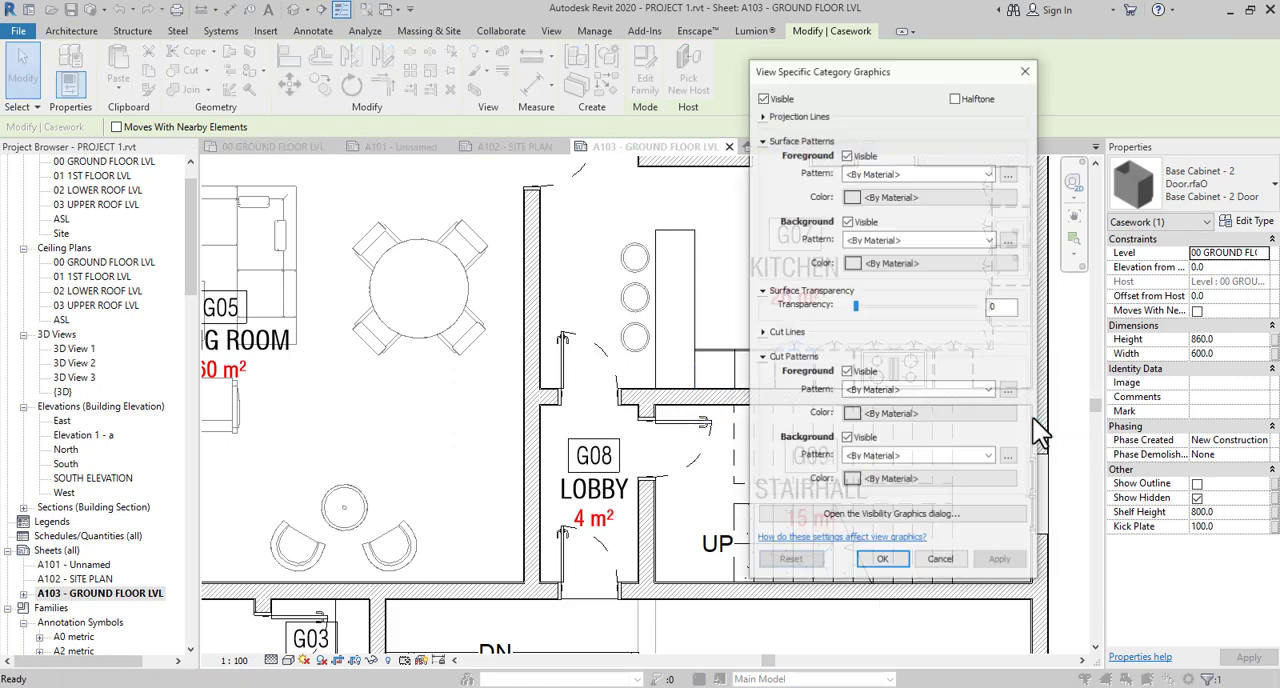
{"action": "left_click", "coordinate": [955, 97]}
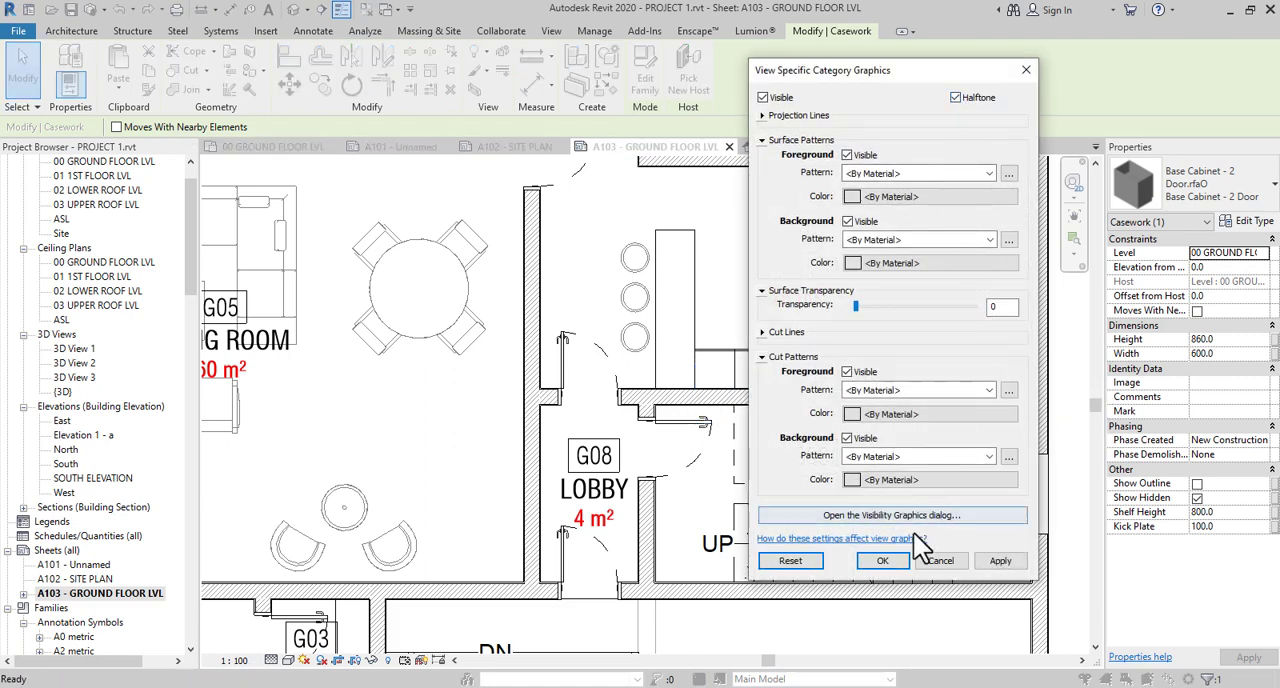
{"action": "left_click", "coordinate": [882, 561]}
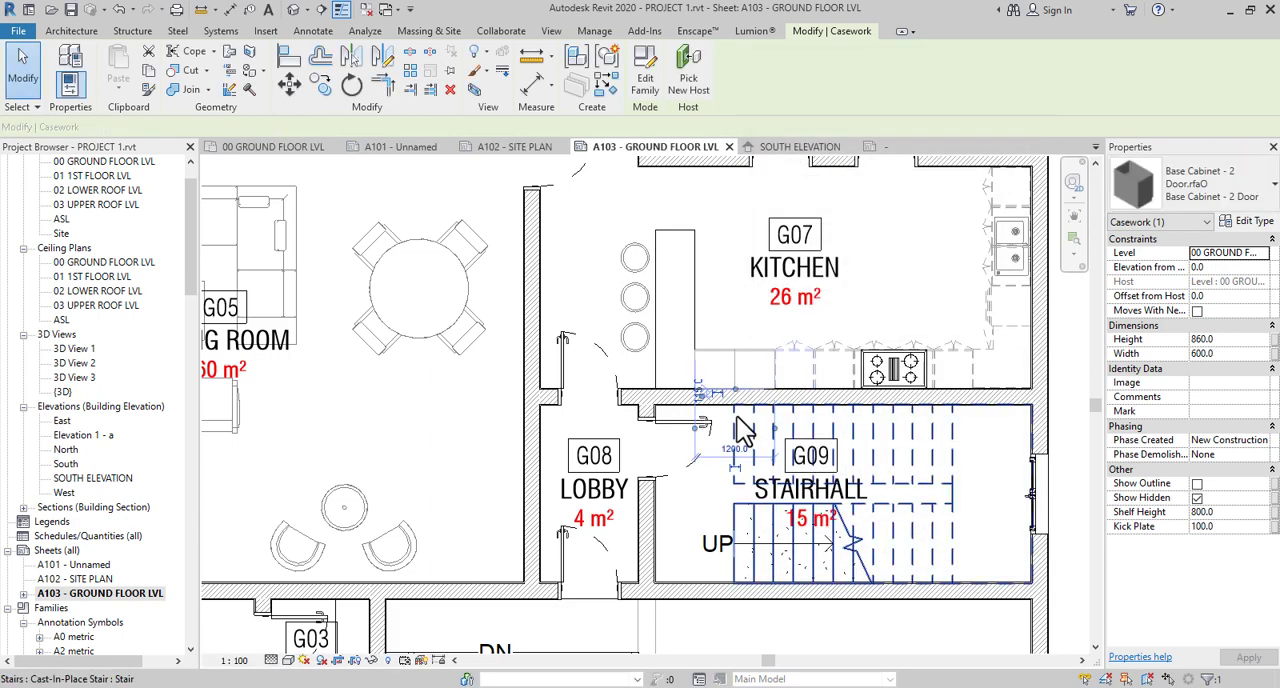
- Select the kitchen cooktop and the island counter's detail line to check their properties, and clear the selection
{"action": "left_click", "coordinate": [901, 367]}
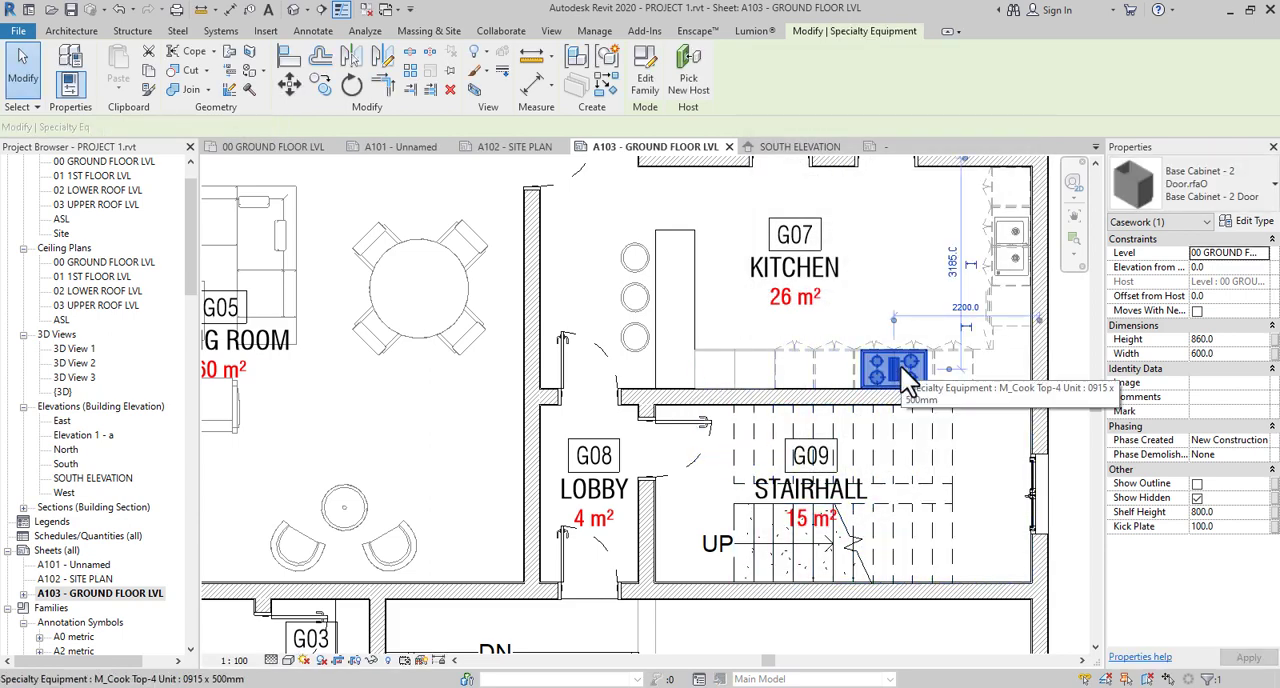
{"action": "scroll", "coordinate": [551, 362], "scroll_direction": "down", "scroll_amount": 2}
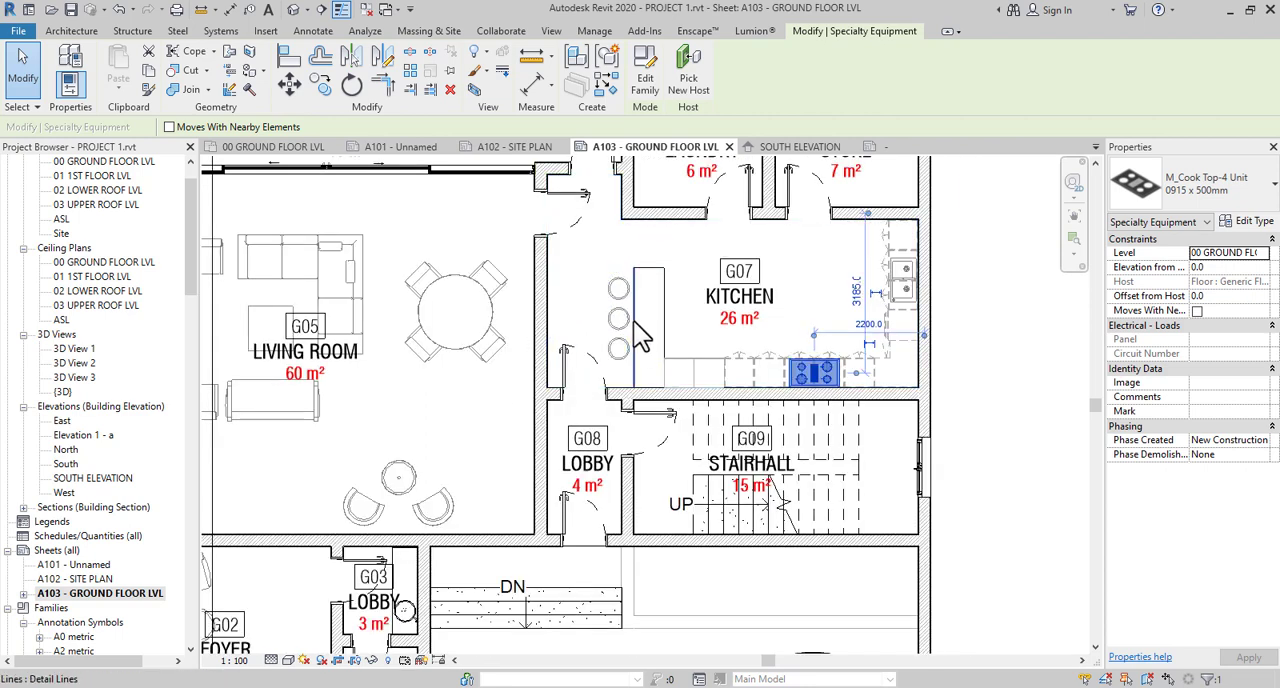
{"action": "left_click", "coordinate": [640, 338]}
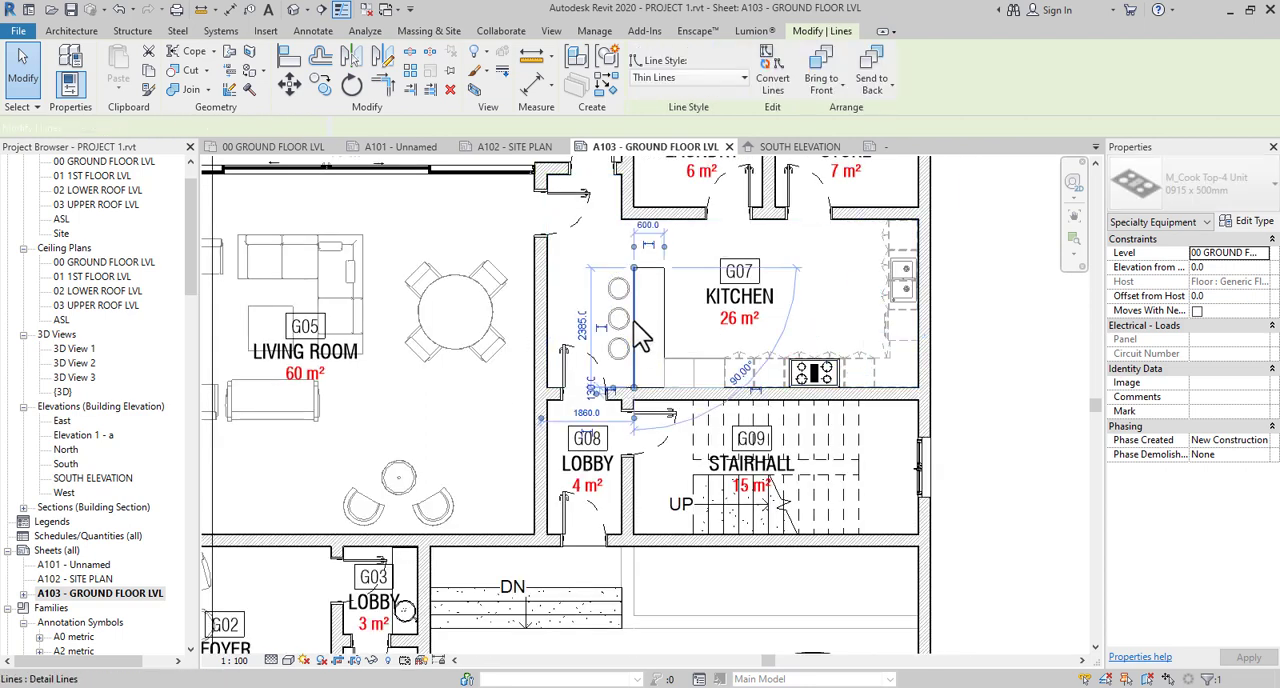
{"action": "key", "text": "Escape"}
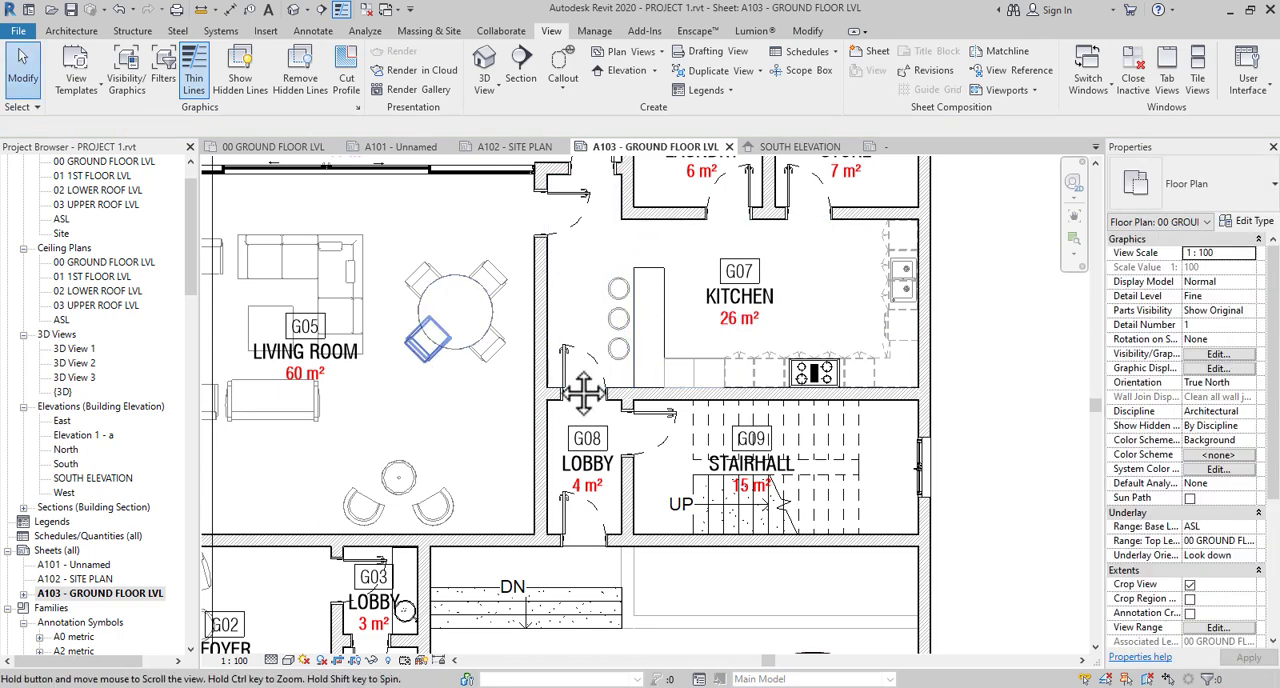
- Open the object styles from the ground floor plan's visibility/graphic overrides
{"action": "middle_click_drag", "start_coordinate": [429, 345], "coordinate": [644, 358]}
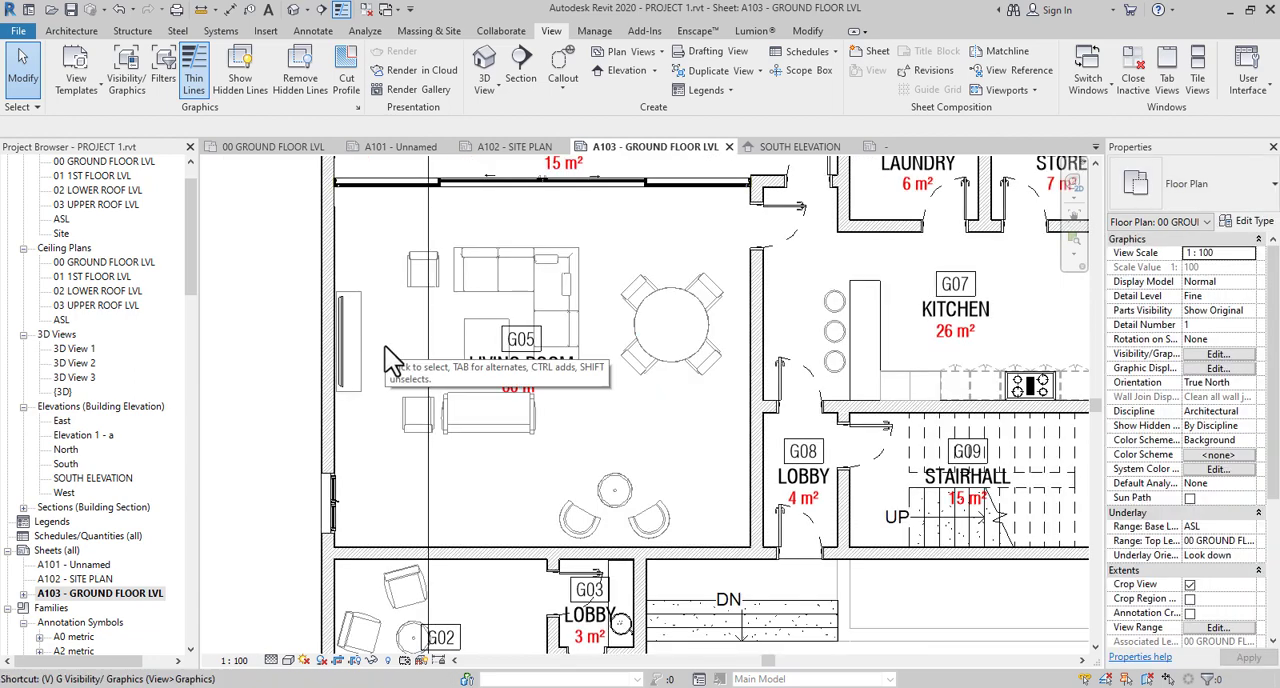
{"action": "key", "text": "v"}
{"action": "key", "text": "v"}
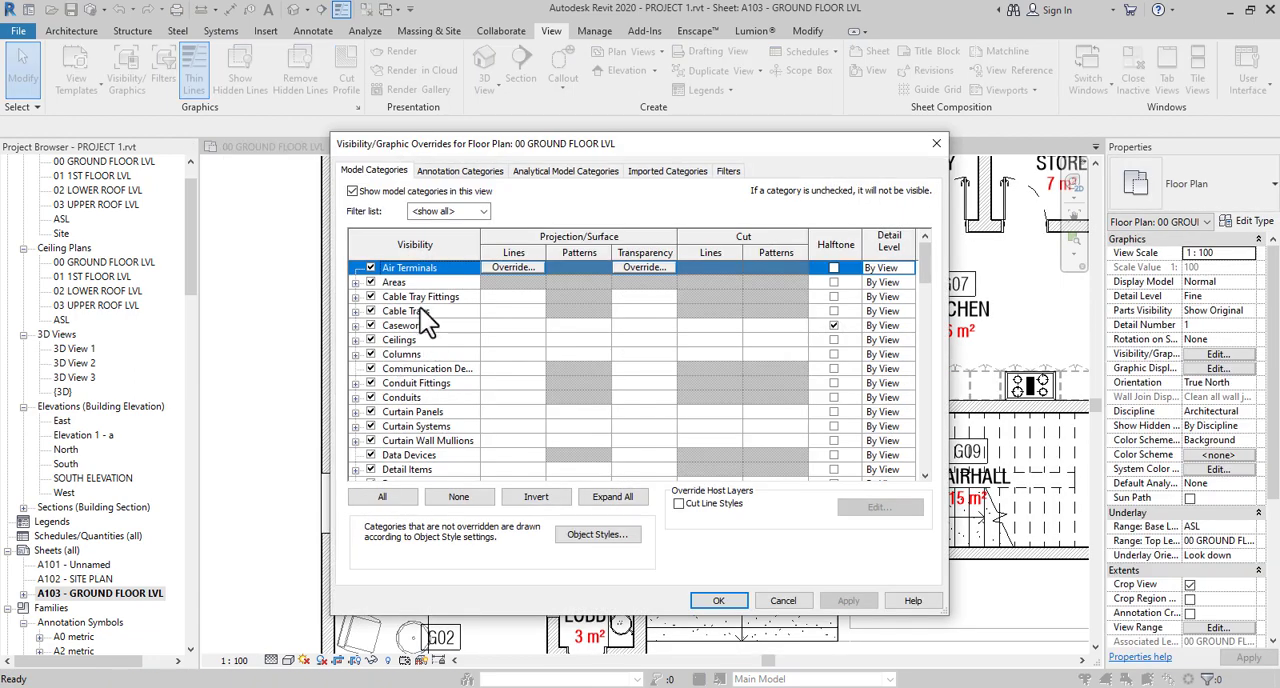
{"action": "left_click", "coordinate": [578, 533]}
- Set the line color of the Specialty Equipment category to grey RGB 128-128-128 and accept the object style and visibility settings
{"action": "left_click", "coordinate": [391, 381]}
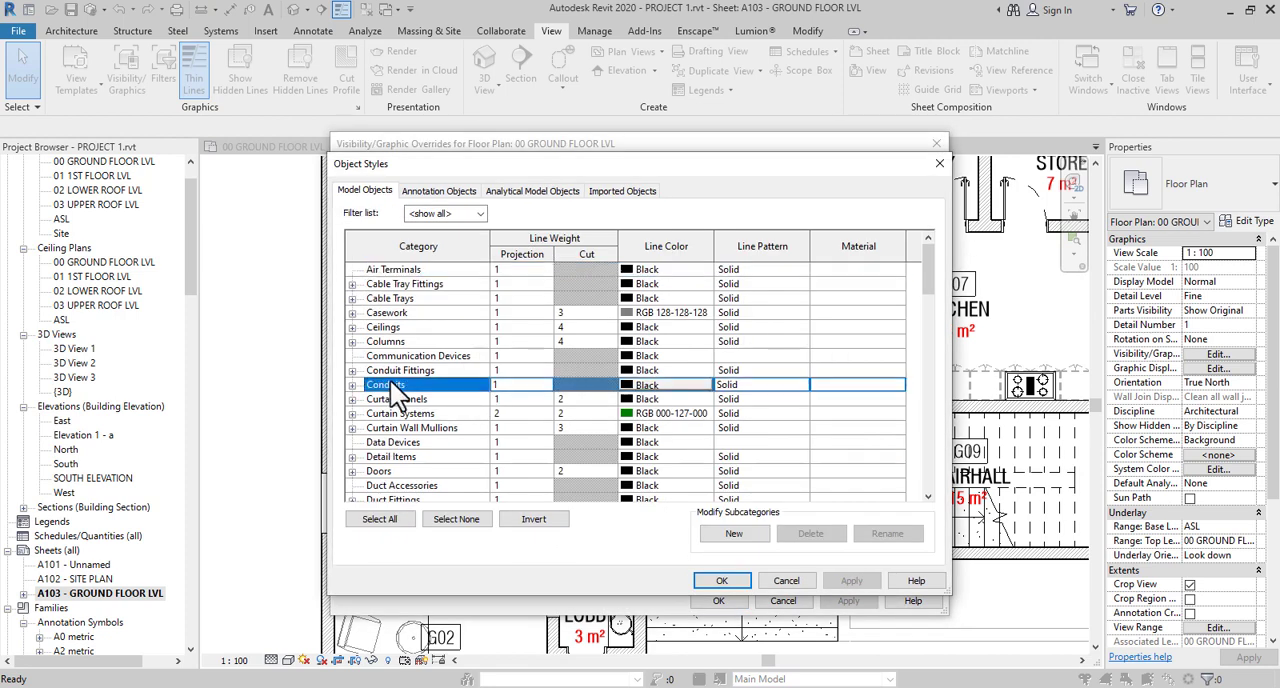
{"action": "key", "text": "s"}
{"action": "scroll", "coordinate": [415, 466], "scroll_direction": "down", "scroll_amount": 1}
{"action": "scroll", "coordinate": [415, 466], "scroll_direction": "down", "scroll_amount": 1}
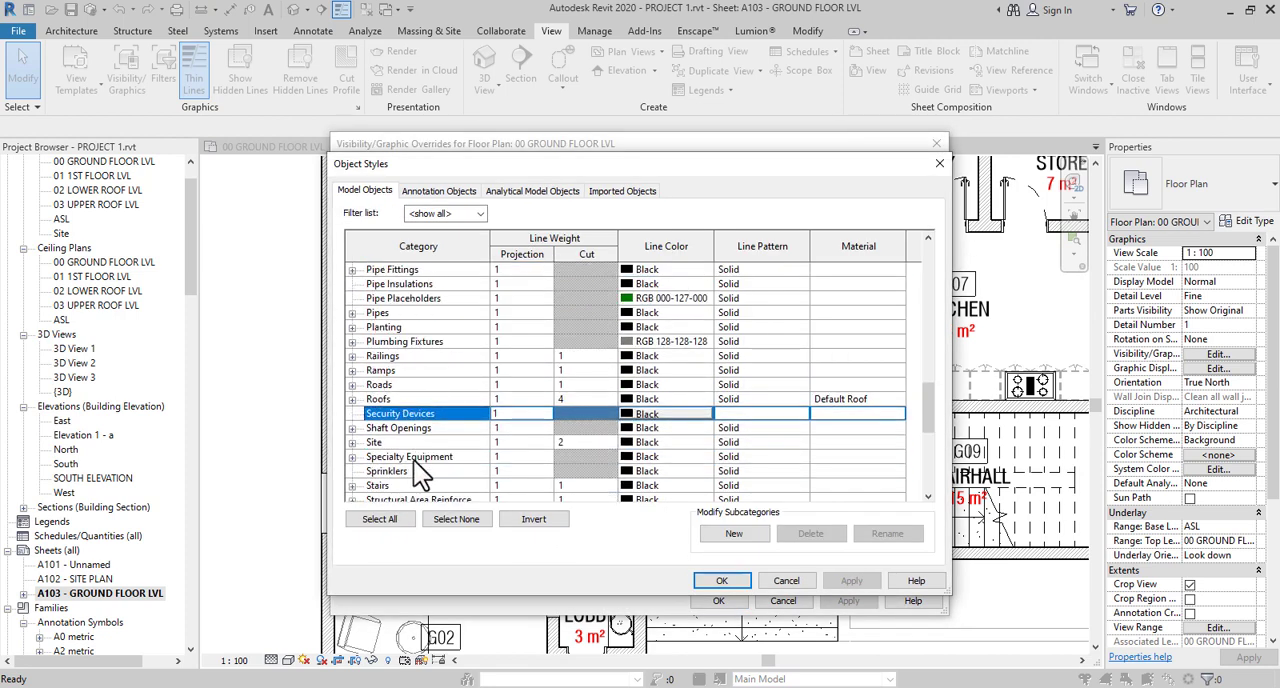
{"action": "left_click", "coordinate": [417, 457]}
{"action": "left_click", "coordinate": [650, 462]}
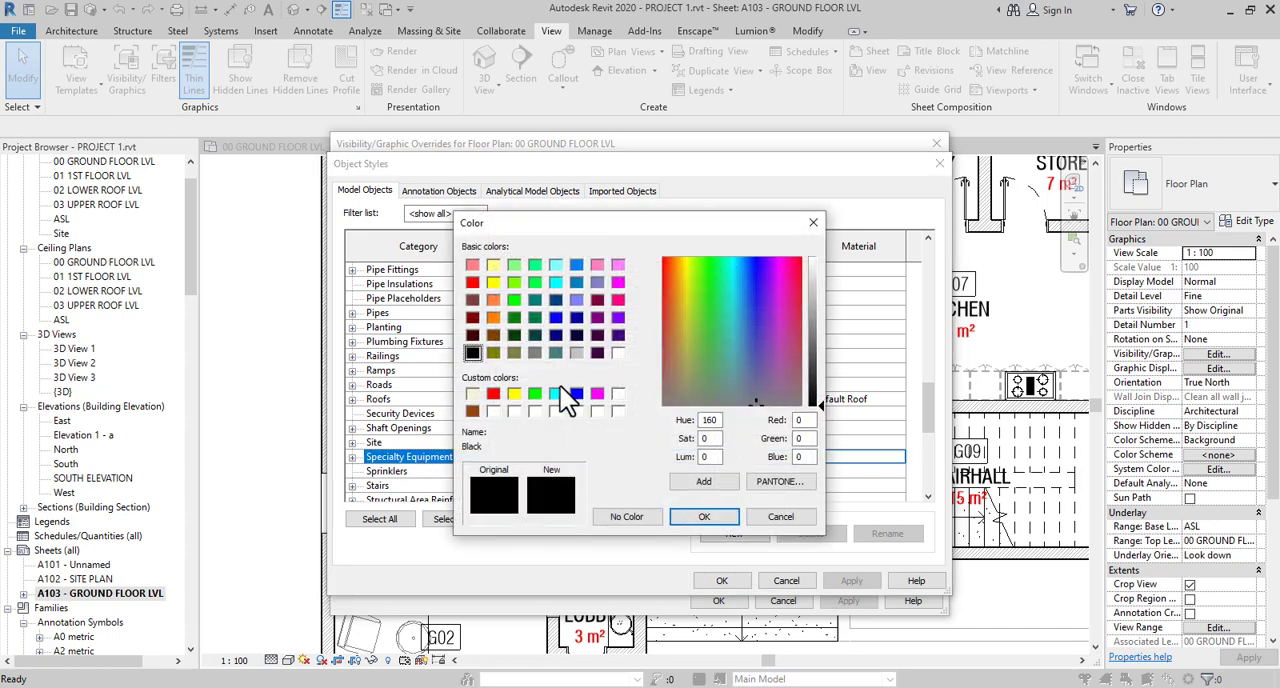
{"action": "left_click", "coordinate": [533, 353]}
{"action": "left_click", "coordinate": [706, 516]}
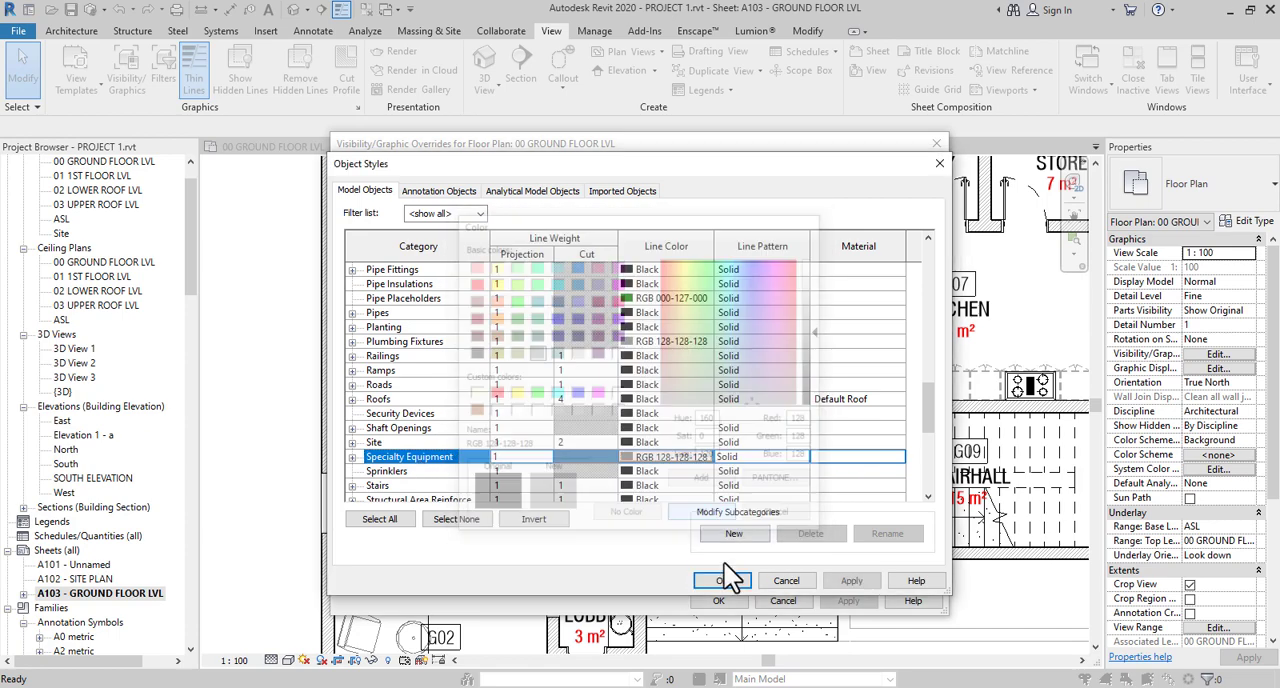
{"action": "left_click", "coordinate": [721, 580]}
{"action": "left_click", "coordinate": [720, 601]}
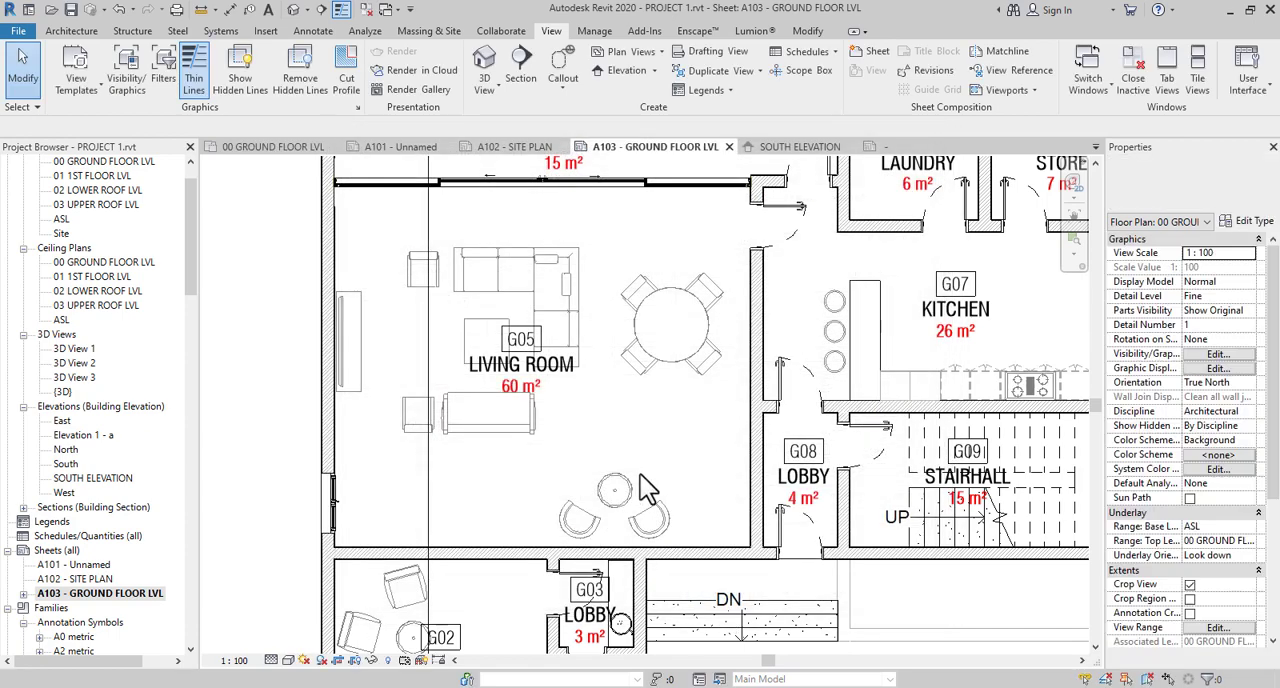
- Draw a vertical grid line along the outer wall of the living room and foyer, extending beyond both ends of the plan
{"action": "scroll", "coordinate": [640, 474], "scroll_direction": "down", "scroll_amount": 2}
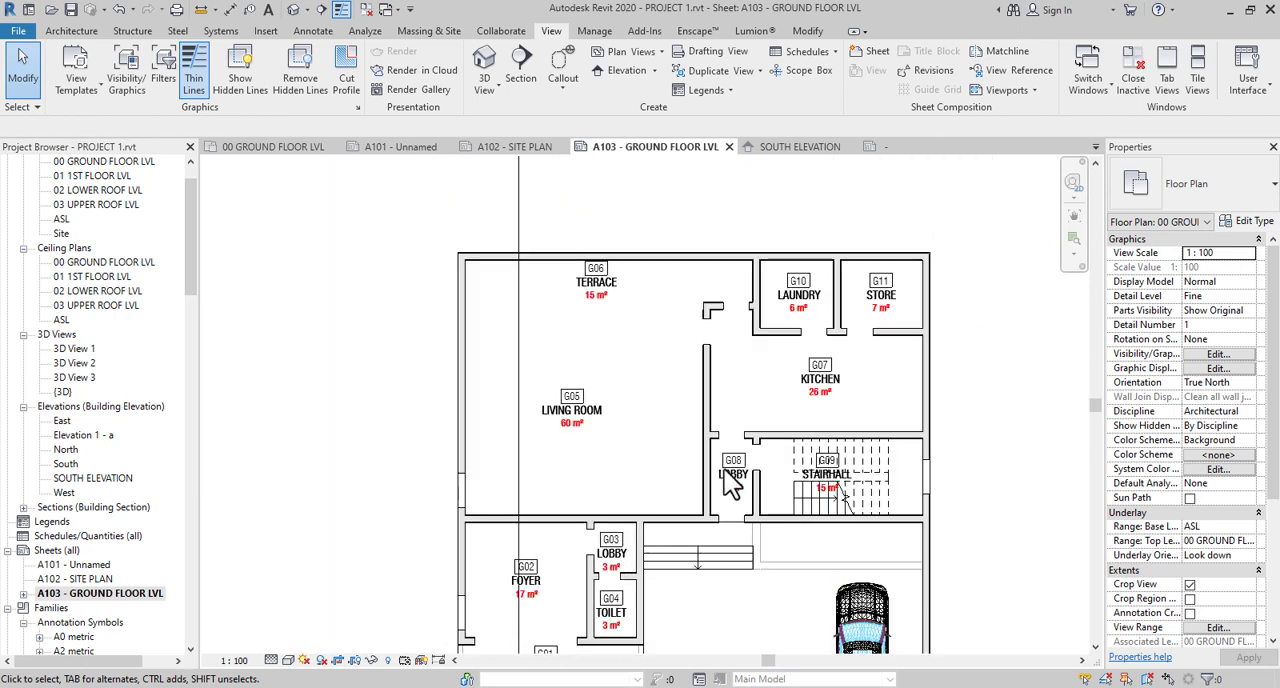
{"action": "middle_click_drag", "start_coordinate": [750, 468], "coordinate": [720, 461]}
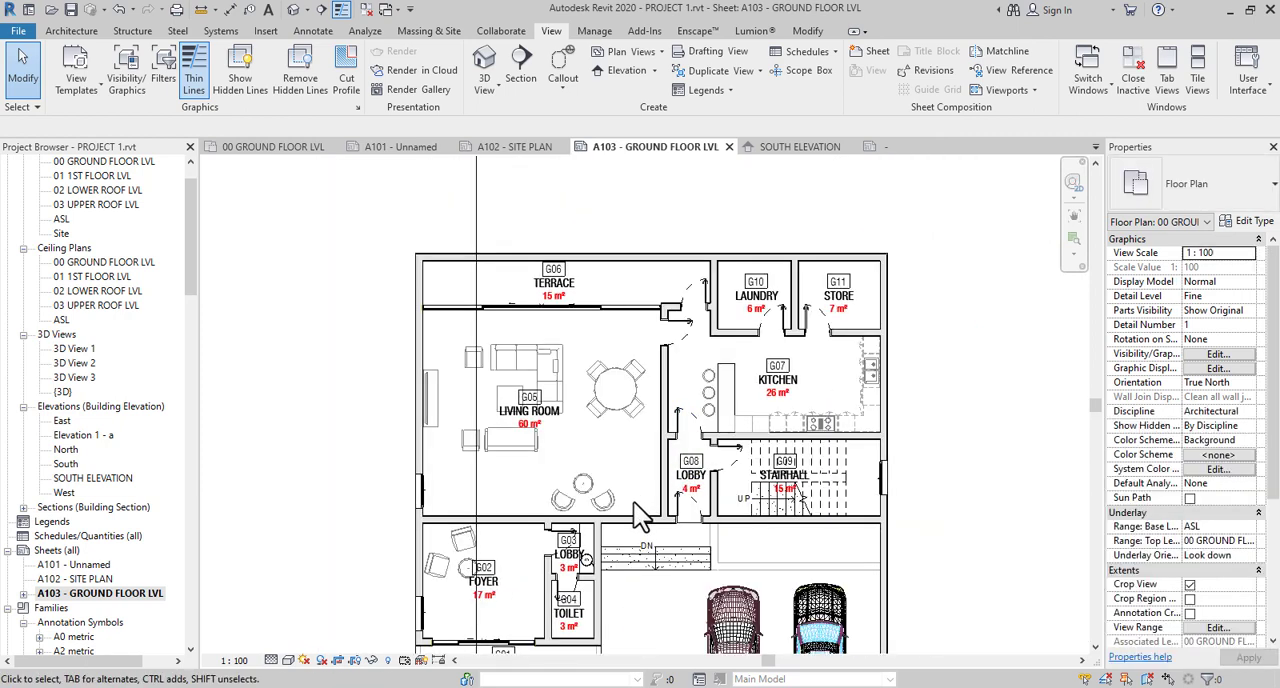
{"action": "middle_click_drag", "start_coordinate": [662, 529], "coordinate": [702, 438]}
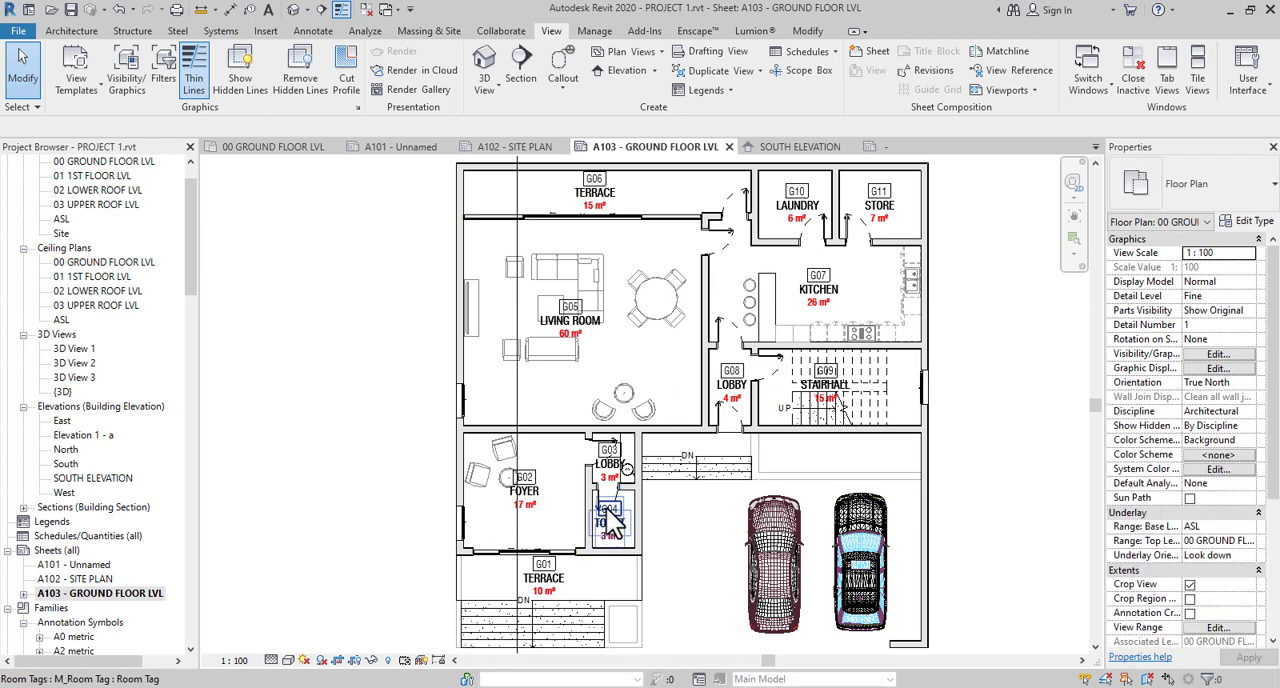
{"action": "middle_click_drag", "start_coordinate": [633, 528], "coordinate": [609, 422]}
{"action": "scroll", "coordinate": [609, 422], "scroll_direction": "down", "scroll_amount": 3}
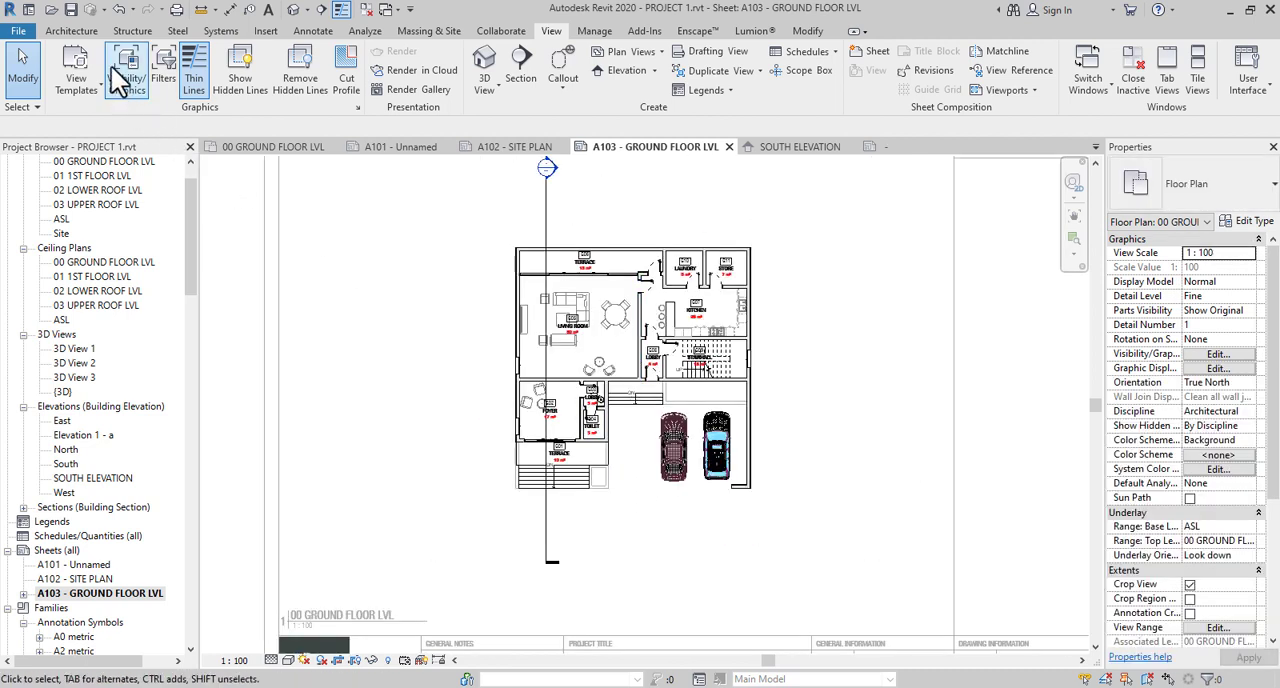
{"action": "left_click", "coordinate": [71, 30]}
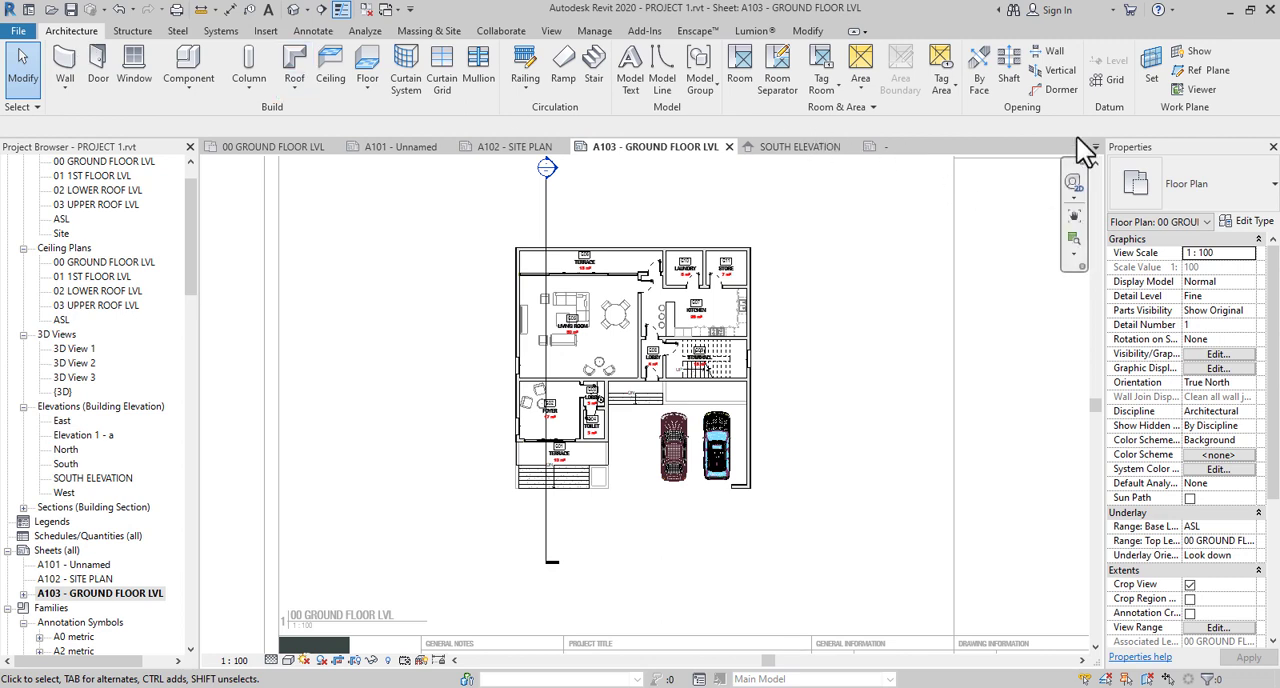
{"action": "left_click", "coordinate": [1108, 80]}
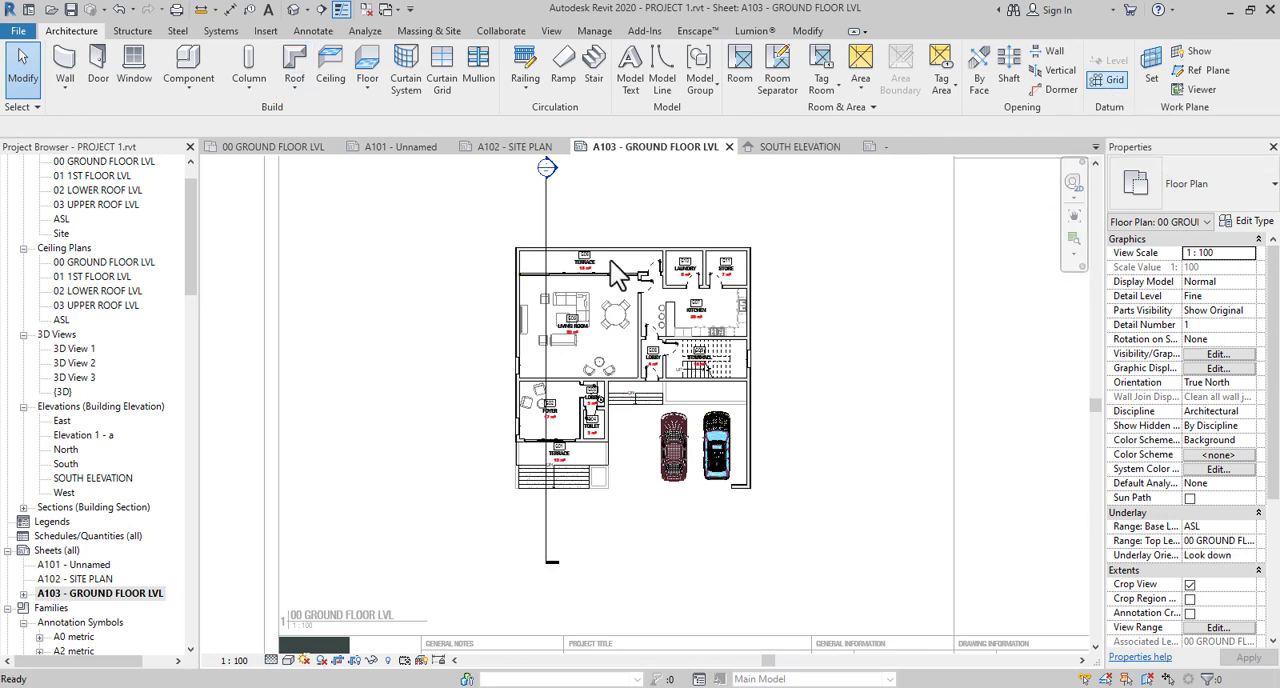
{"action": "left_click", "coordinate": [518, 190]}
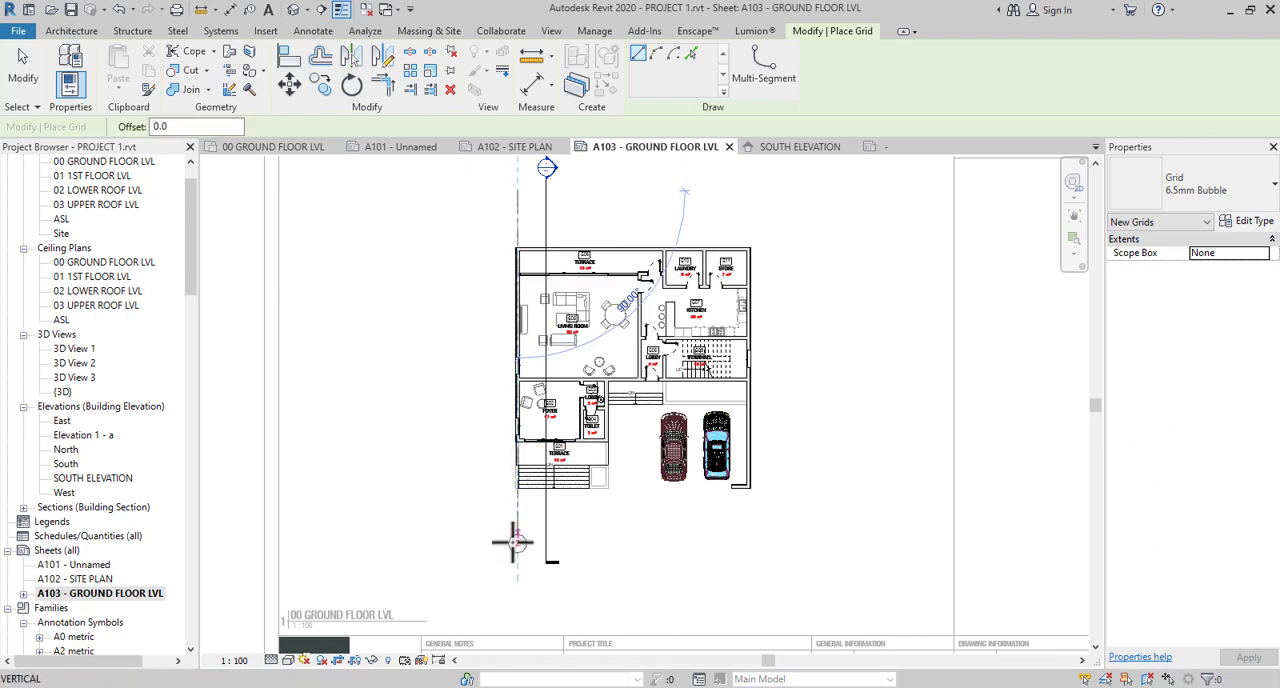
{"action": "left_click", "coordinate": [516, 548]}
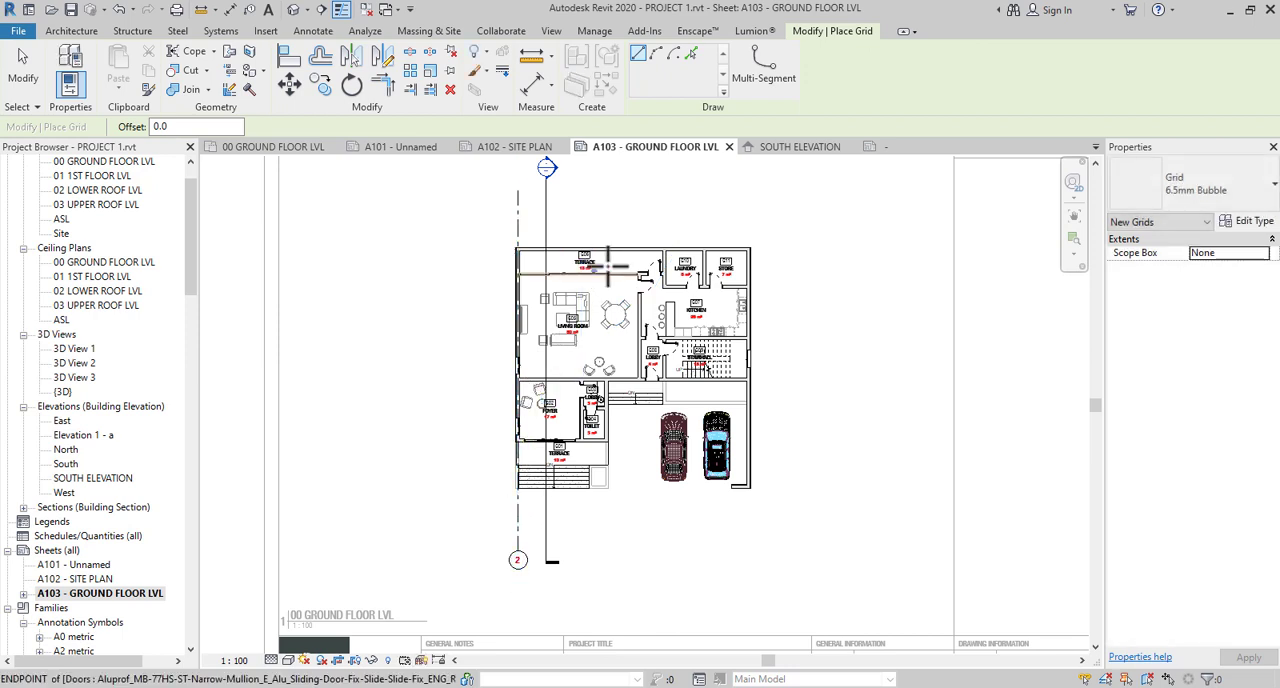
- Draw three more vertical grid lines at the toilet's parking-side wall, the lobby–stairhall wall and the outer wall beside the kitchen and parking
{"action": "left_click", "coordinate": [606, 195]}
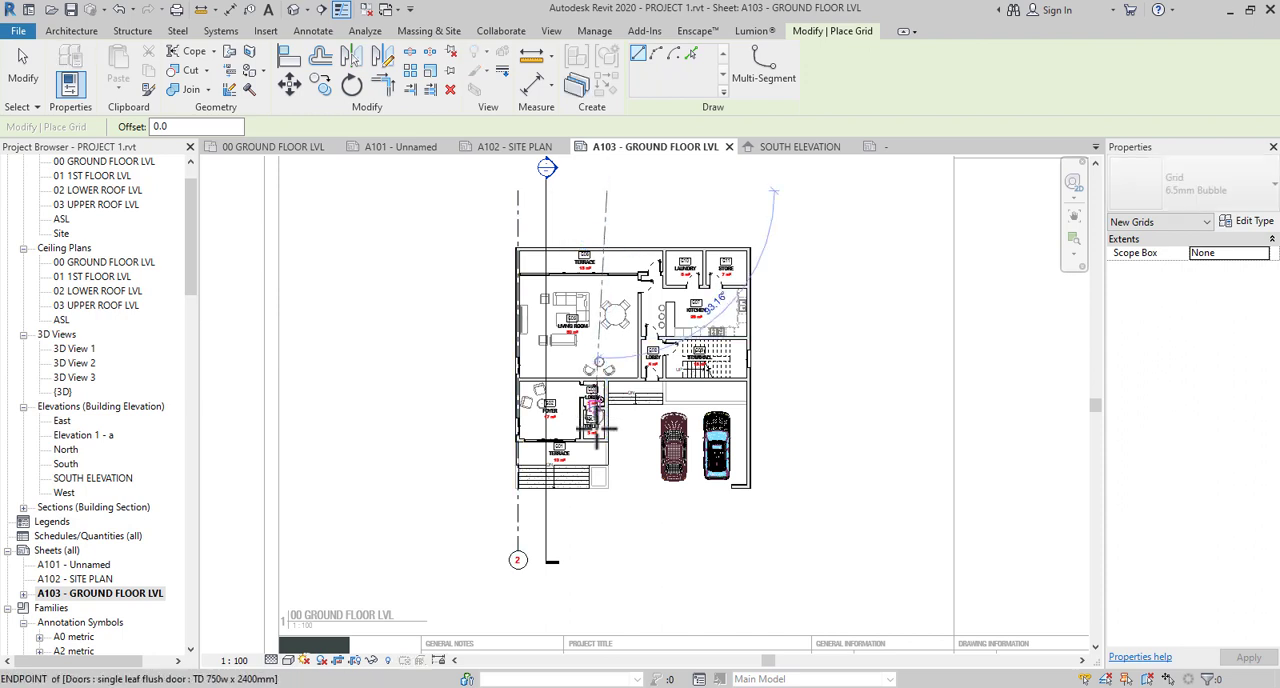
{"action": "left_click", "coordinate": [605, 555]}
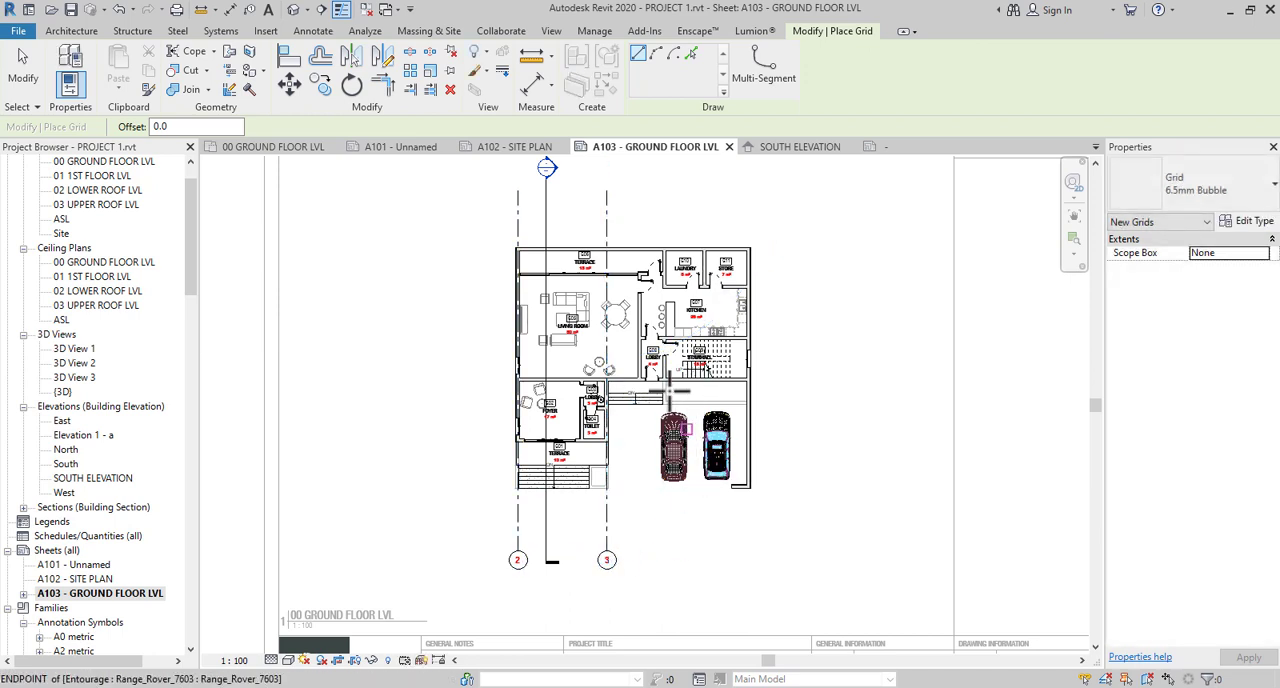
{"action": "left_click", "coordinate": [664, 190]}
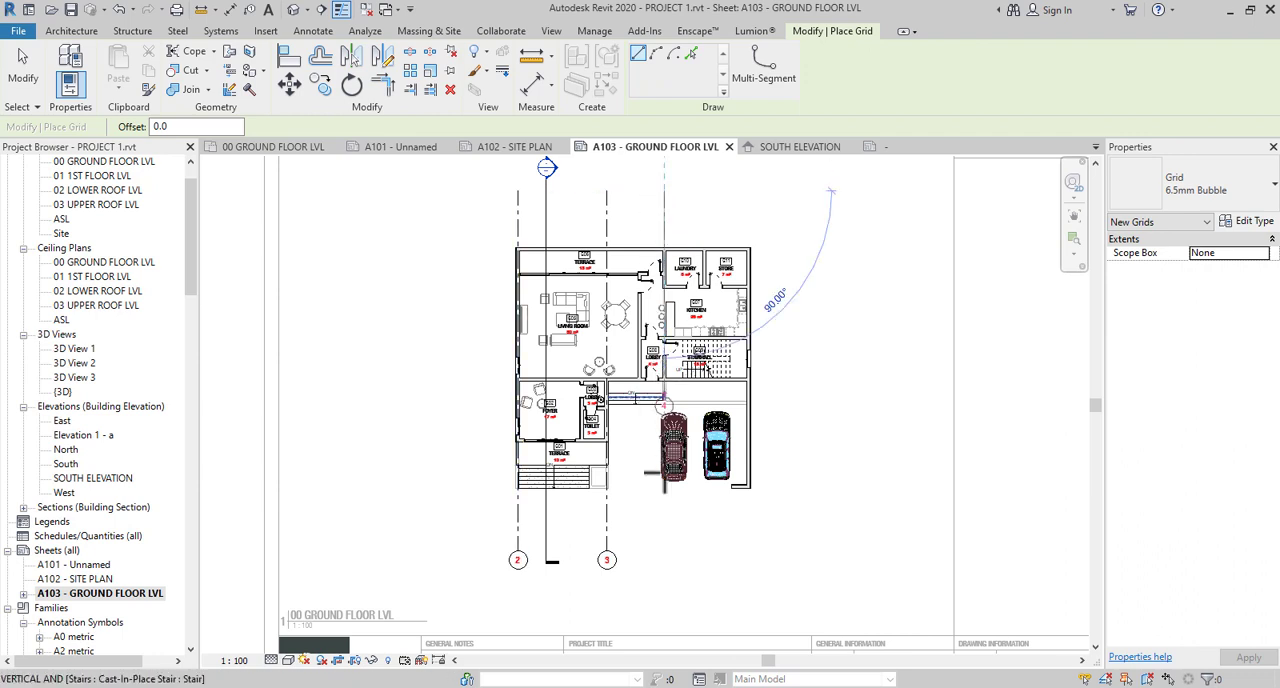
{"action": "left_click", "coordinate": [664, 548]}
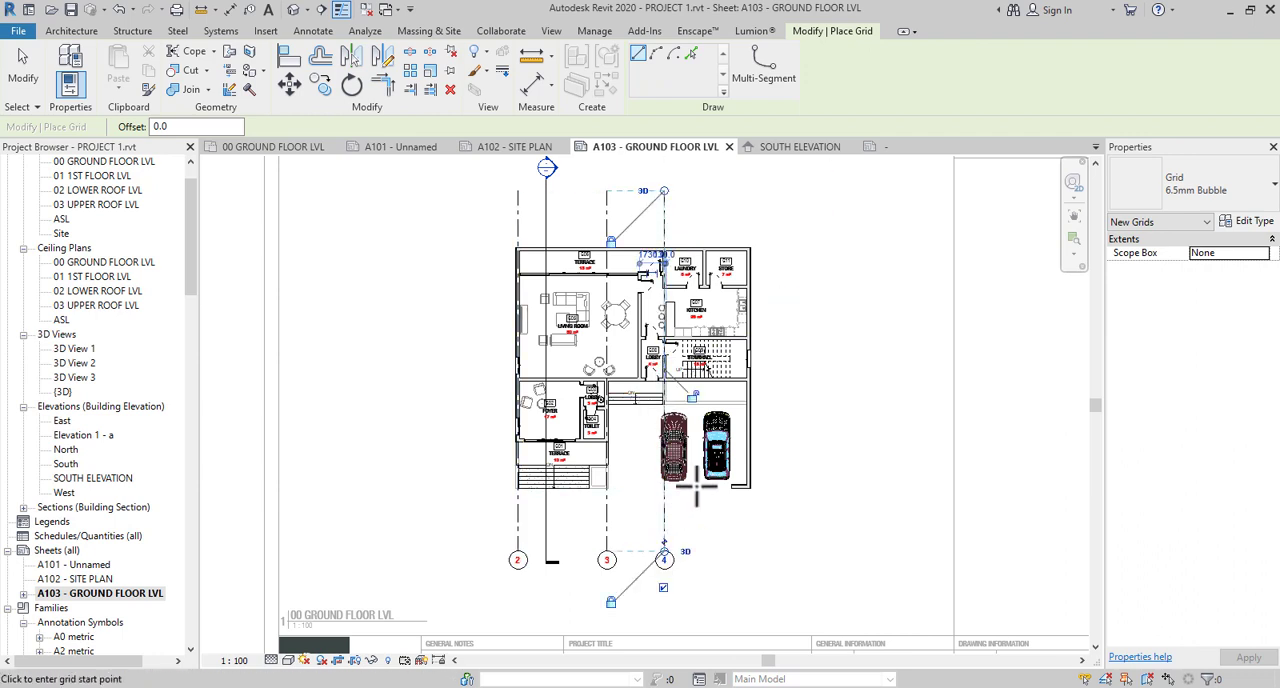
{"action": "left_click", "coordinate": [747, 190]}
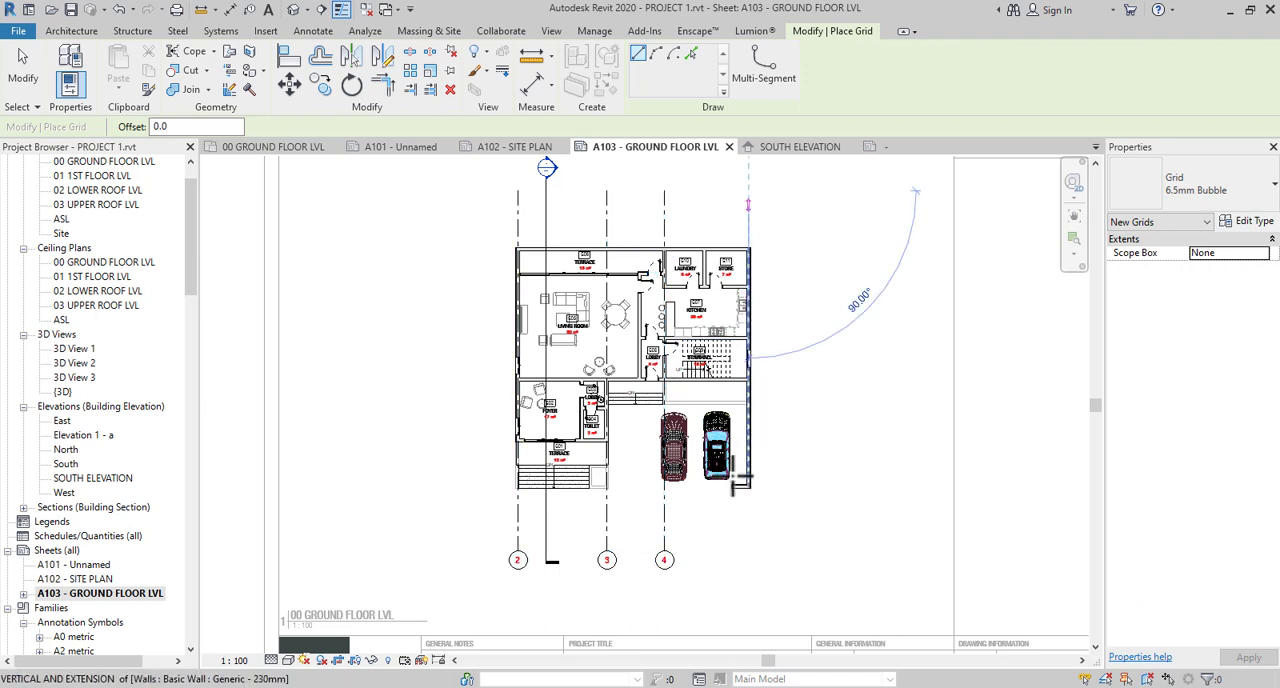
{"action": "left_click", "coordinate": [748, 552]}
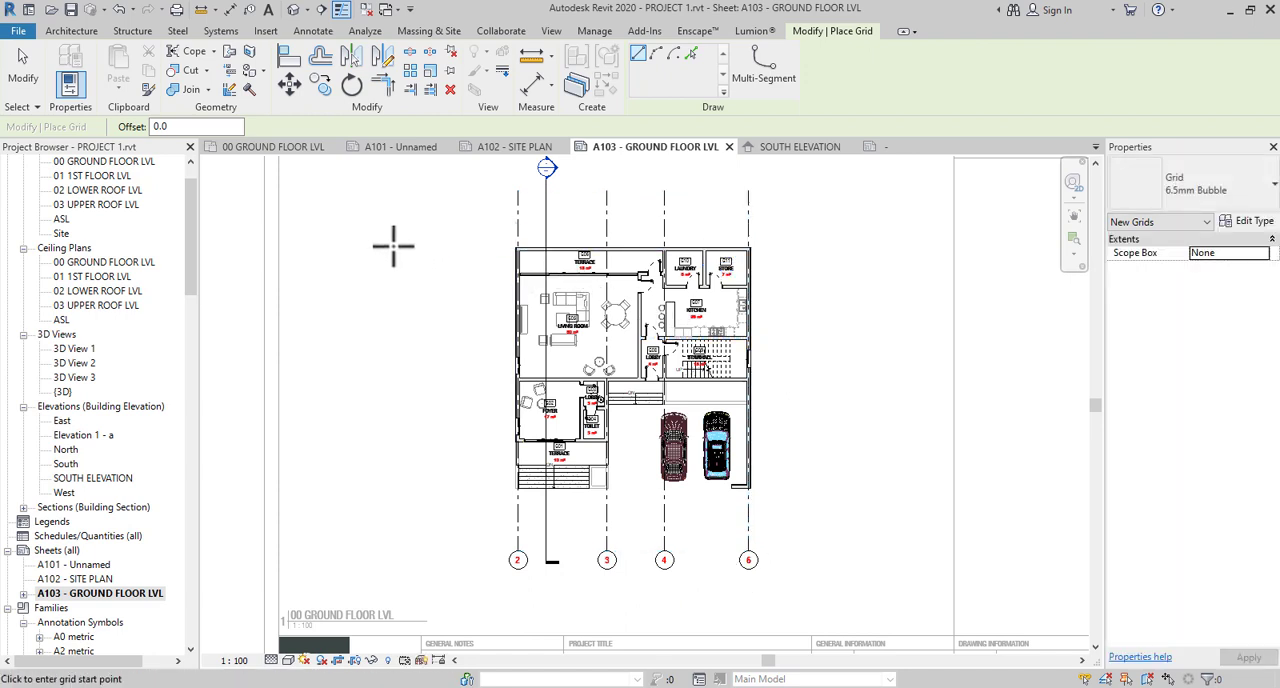
- Draw three horizontal grid lines along the rear terrace's outer wall, the kitchen–stairhall wall and the living room–foyer wall, extending past both sides
{"action": "left_click", "coordinate": [451, 249]}
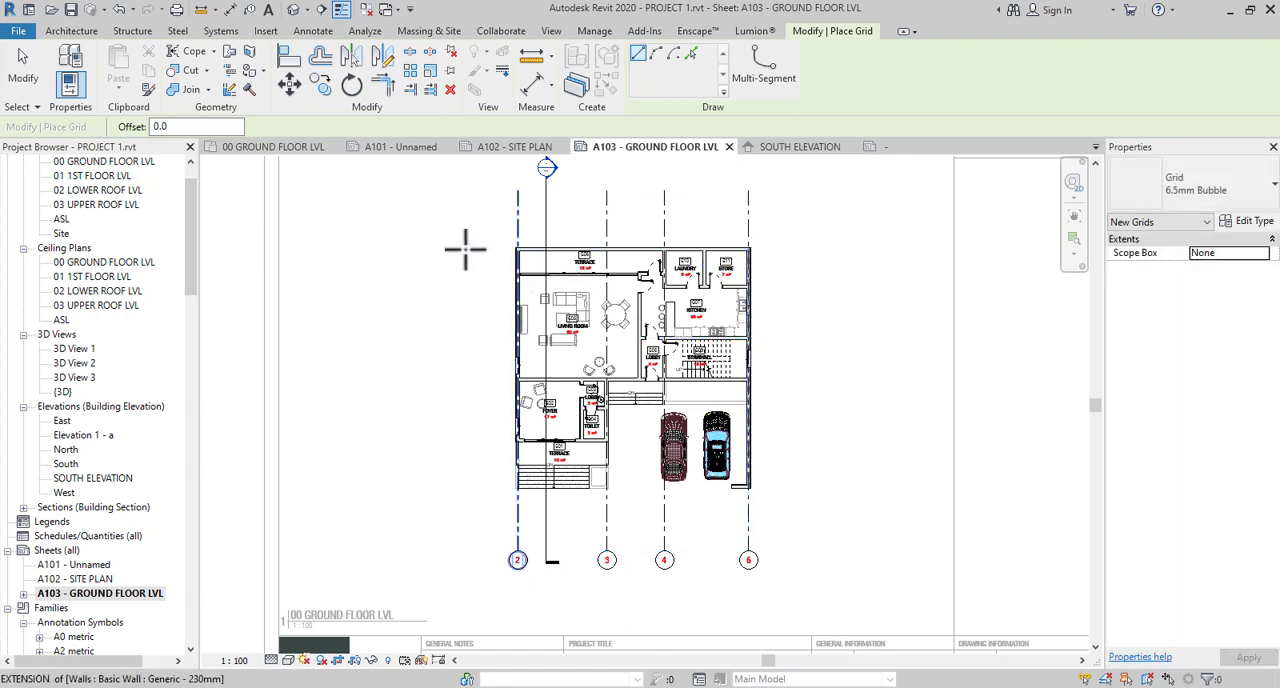
{"action": "left_click", "coordinate": [822, 249]}
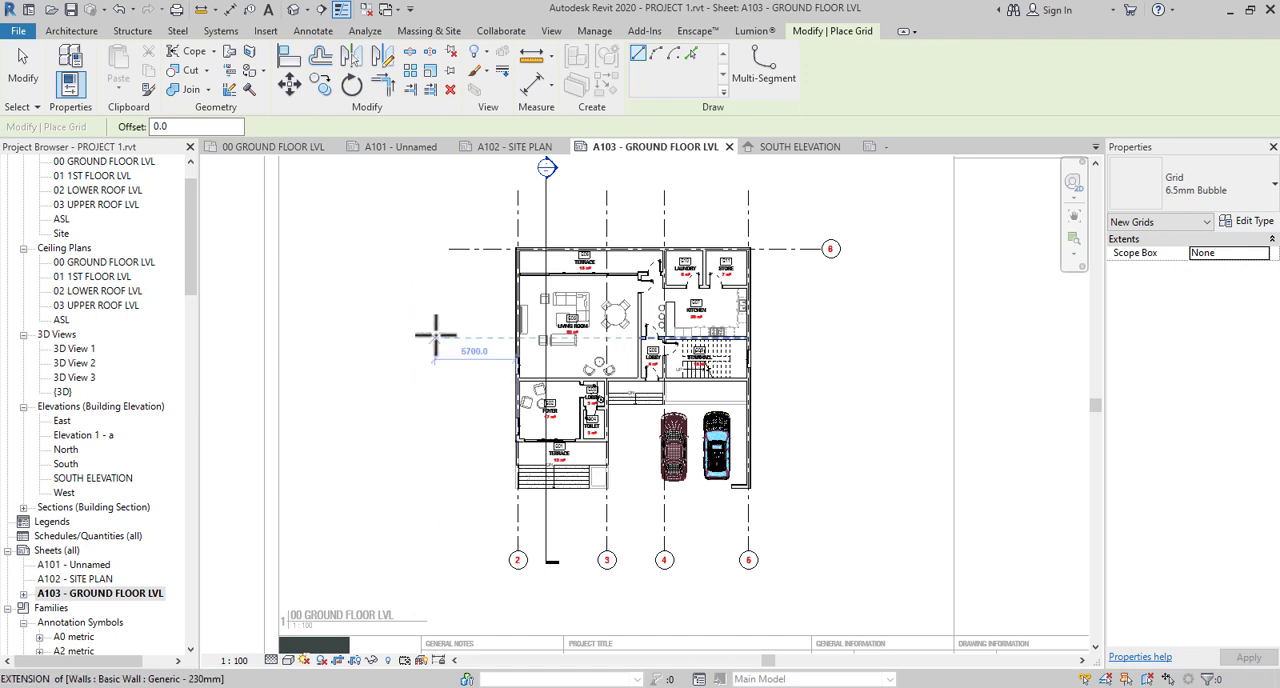
{"action": "left_click", "coordinate": [822, 337]}
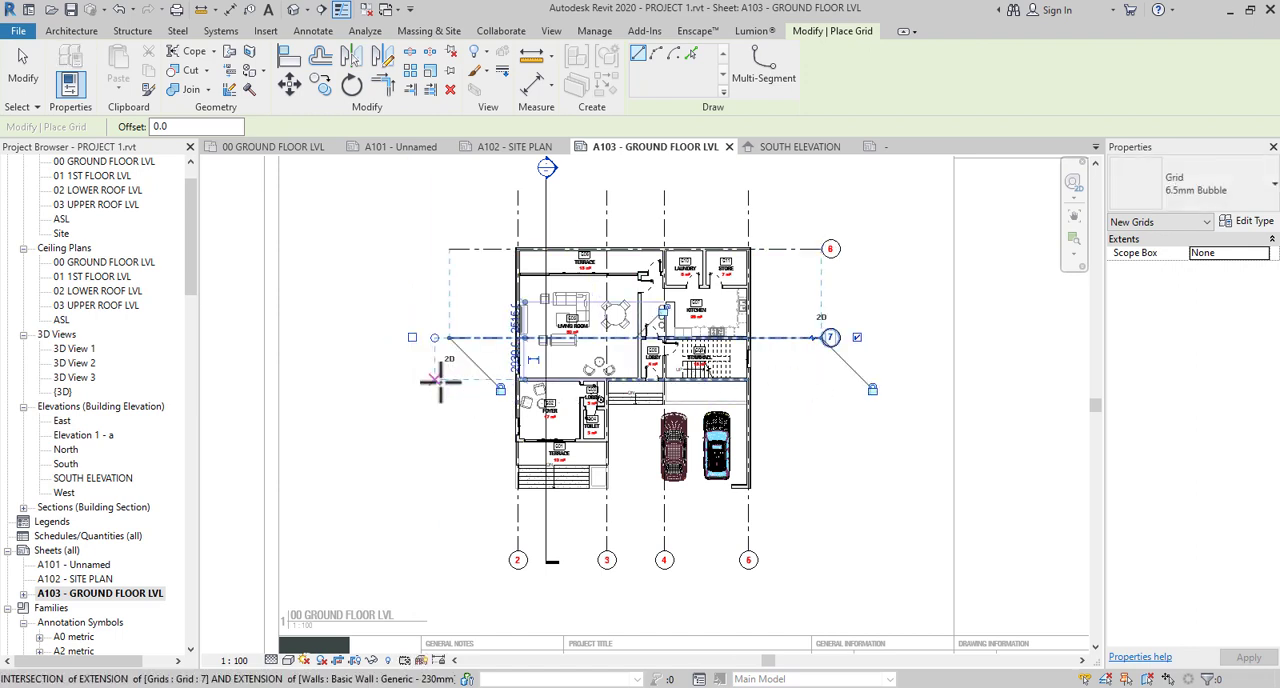
{"action": "left_click", "coordinate": [434, 379]}
{"action": "left_click", "coordinate": [822, 379]}
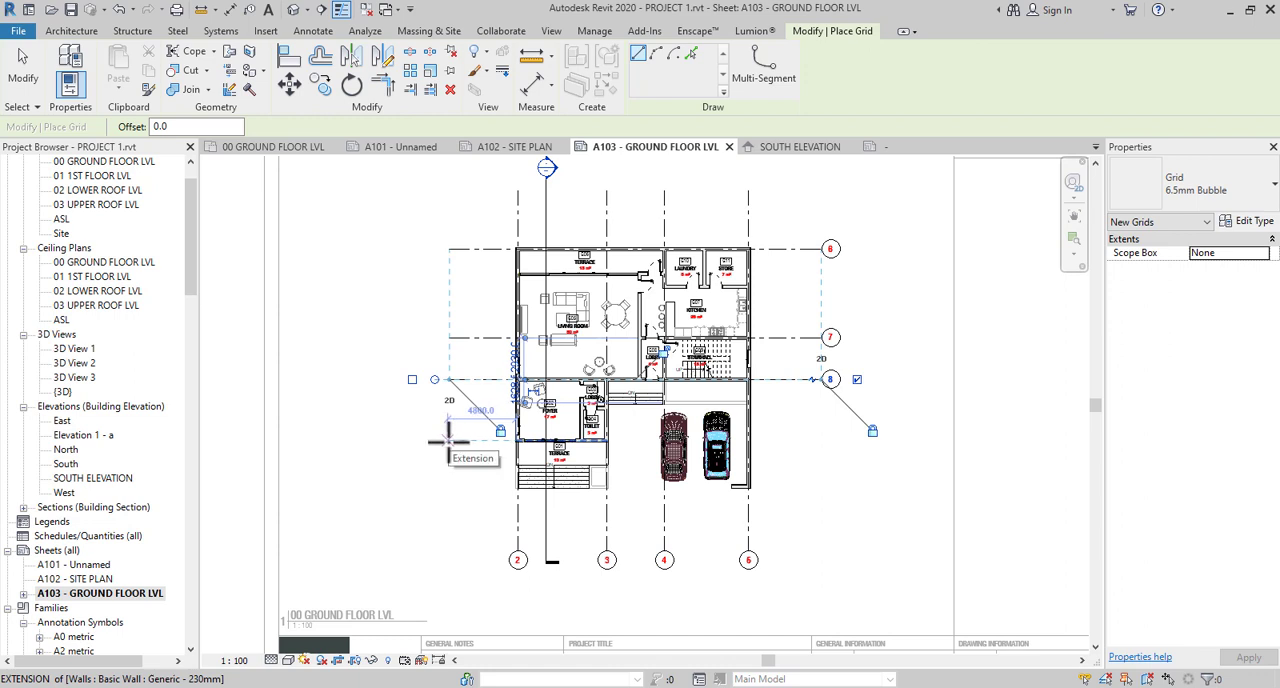
- Draw two more horizontal grid lines along the foyer–front terrace wall and the front edge of the entrance steps and parking wall
{"action": "left_click", "coordinate": [449, 440]}
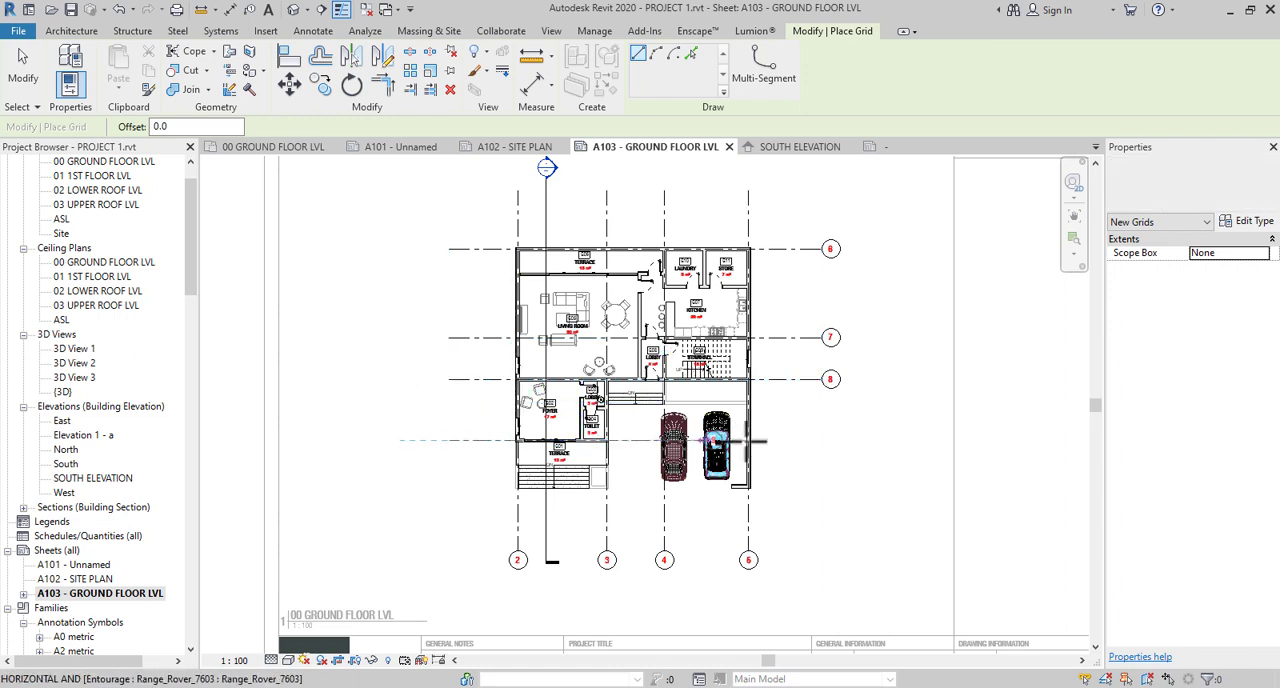
{"action": "left_click", "coordinate": [820, 440]}
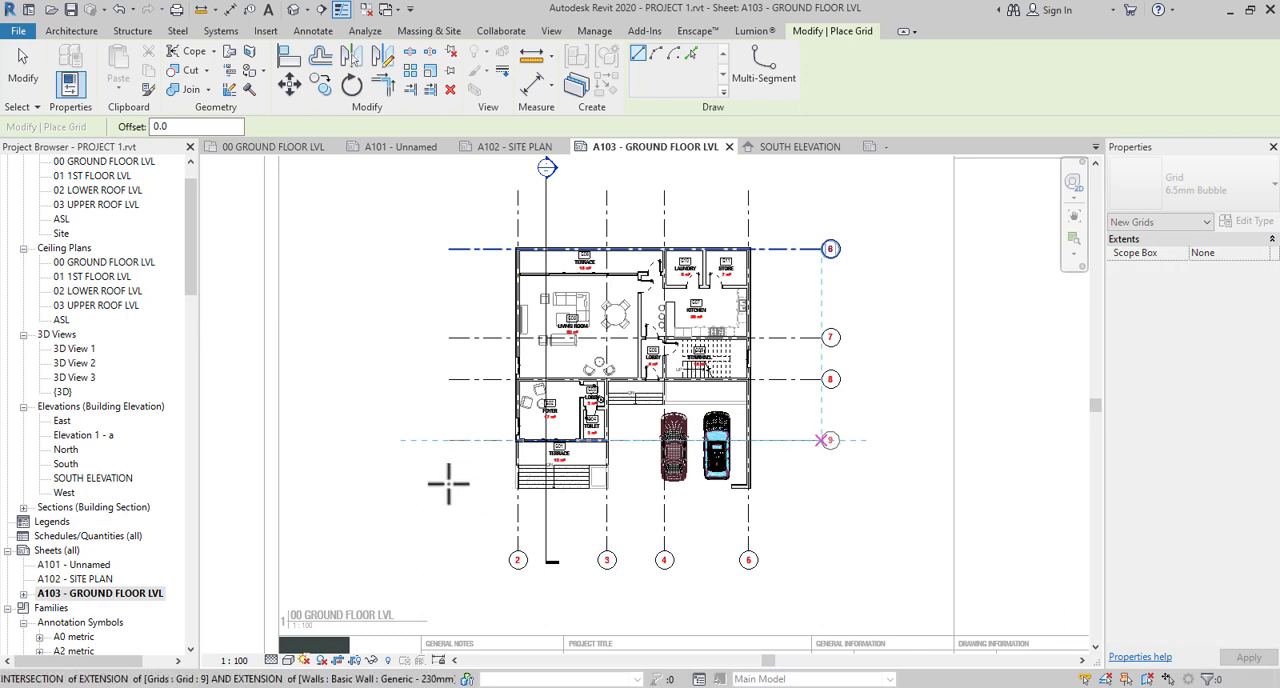
{"action": "left_click", "coordinate": [449, 487]}
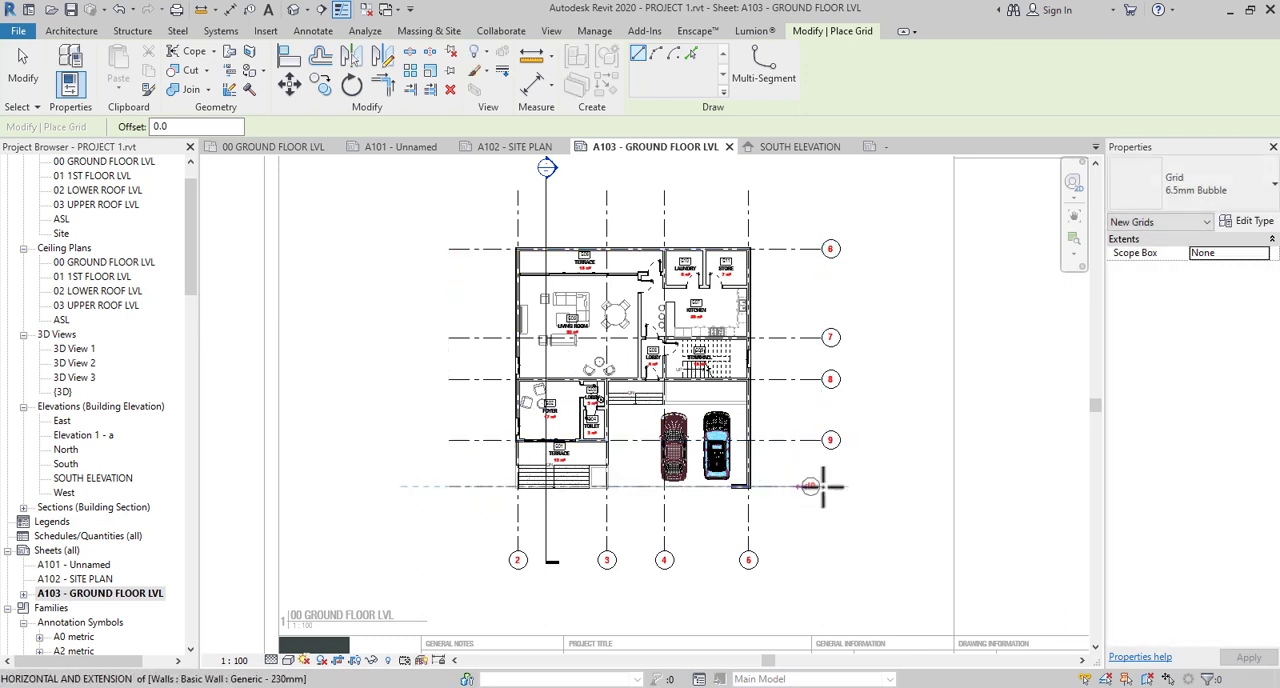
{"action": "left_click", "coordinate": [821, 487]}
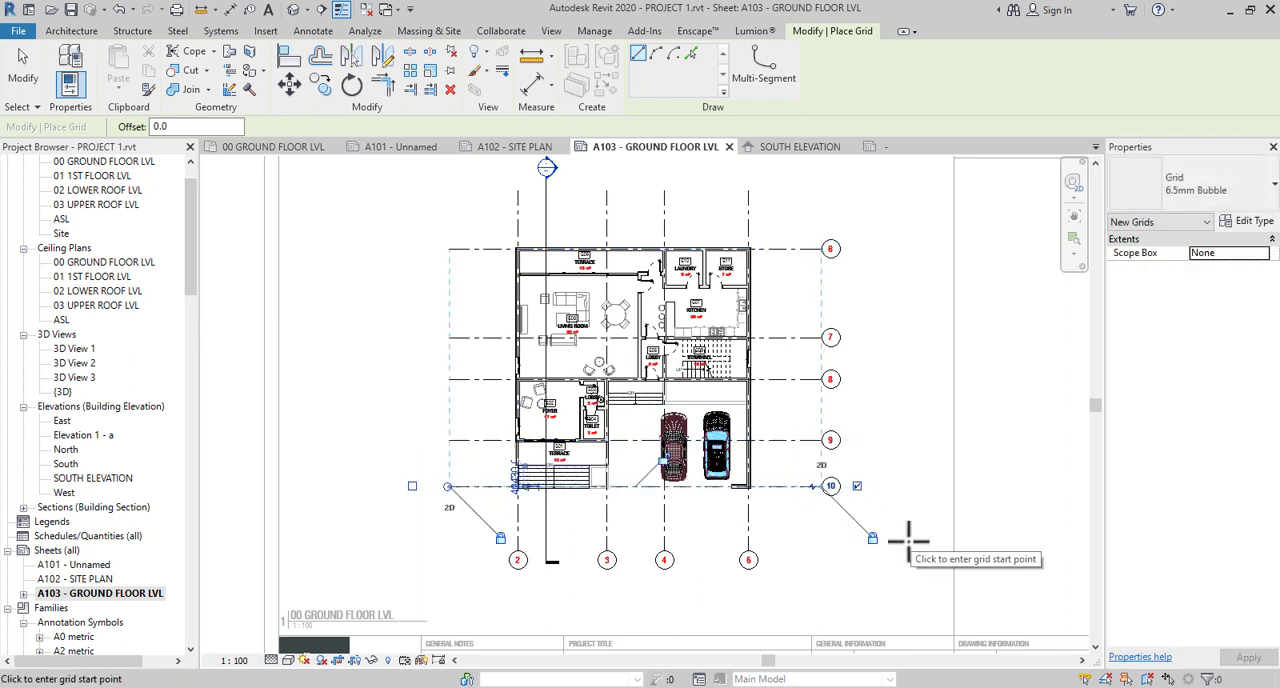
{"action": "key", "text": "Escape"}
{"action": "key", "text": "Escape"}
- Rename the vertical grid at the living room and foyer's outer wall as 1 and the one at the toilet's parking-side wall as 2
{"action": "scroll", "coordinate": [545, 594], "scroll_direction": "up", "scroll_amount": 3}
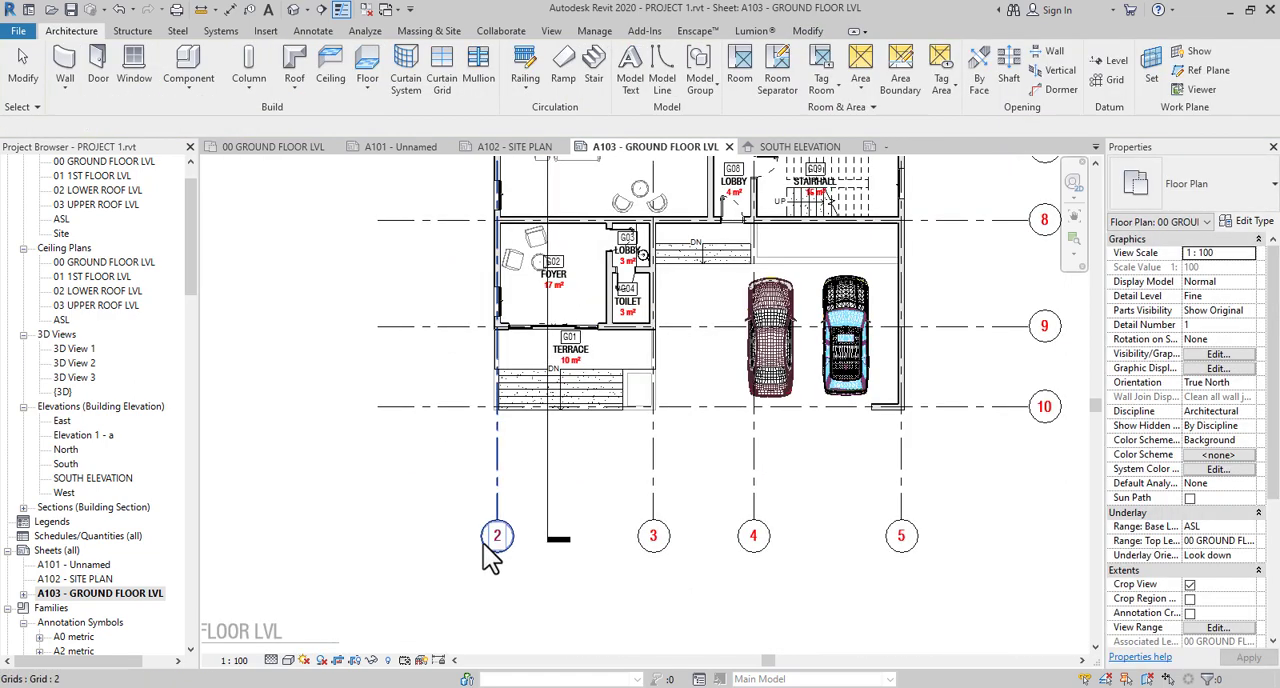
{"action": "left_click", "coordinate": [505, 558]}
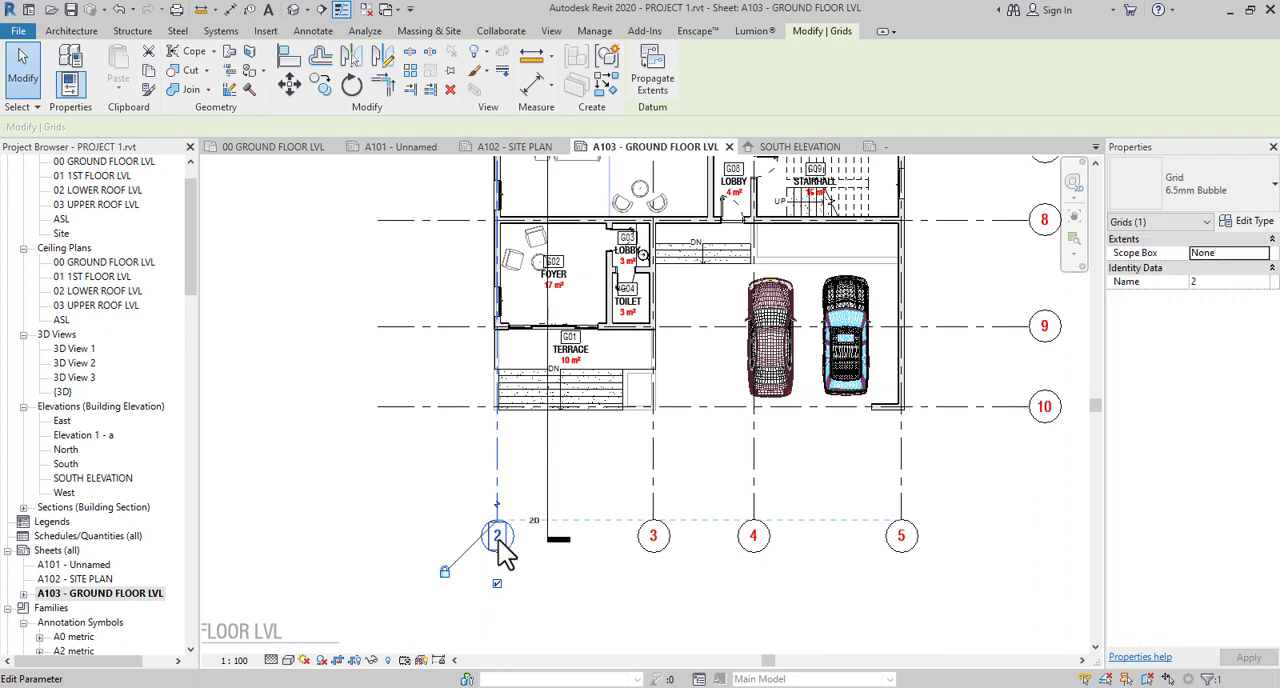
{"action": "left_click", "coordinate": [497, 537]}
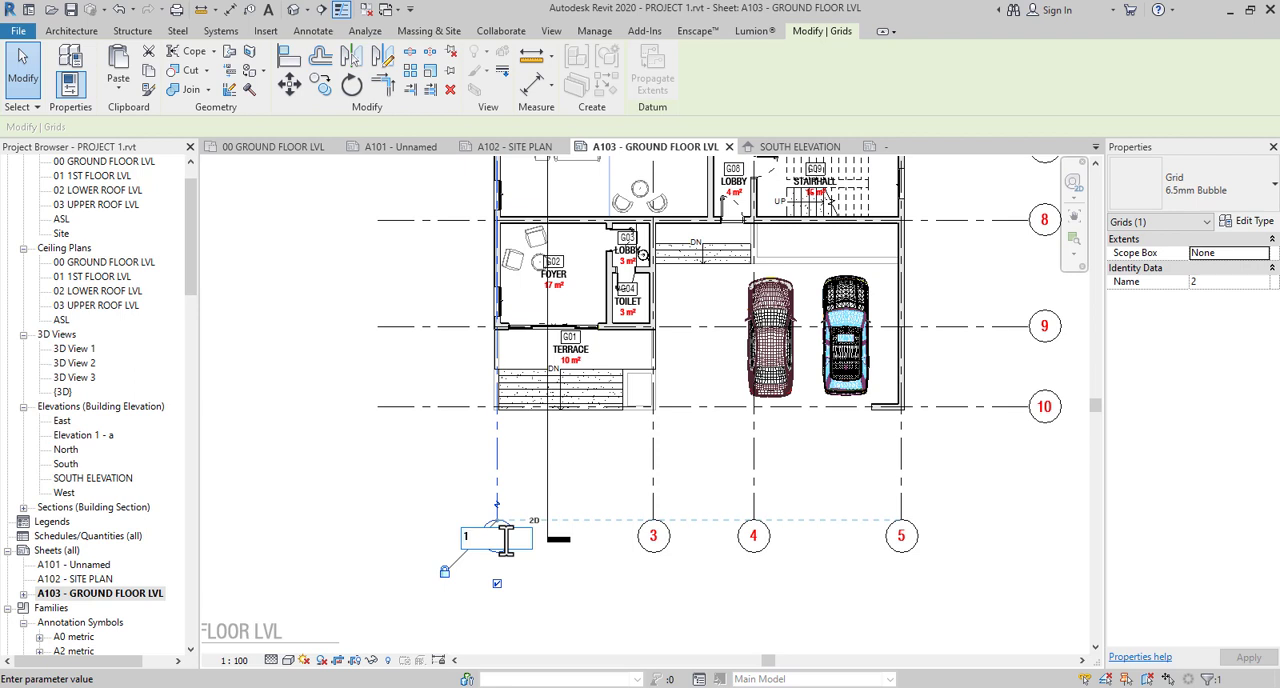
{"action": "key", "text": "Return"}
{"action": "left_click", "coordinate": [658, 540]}
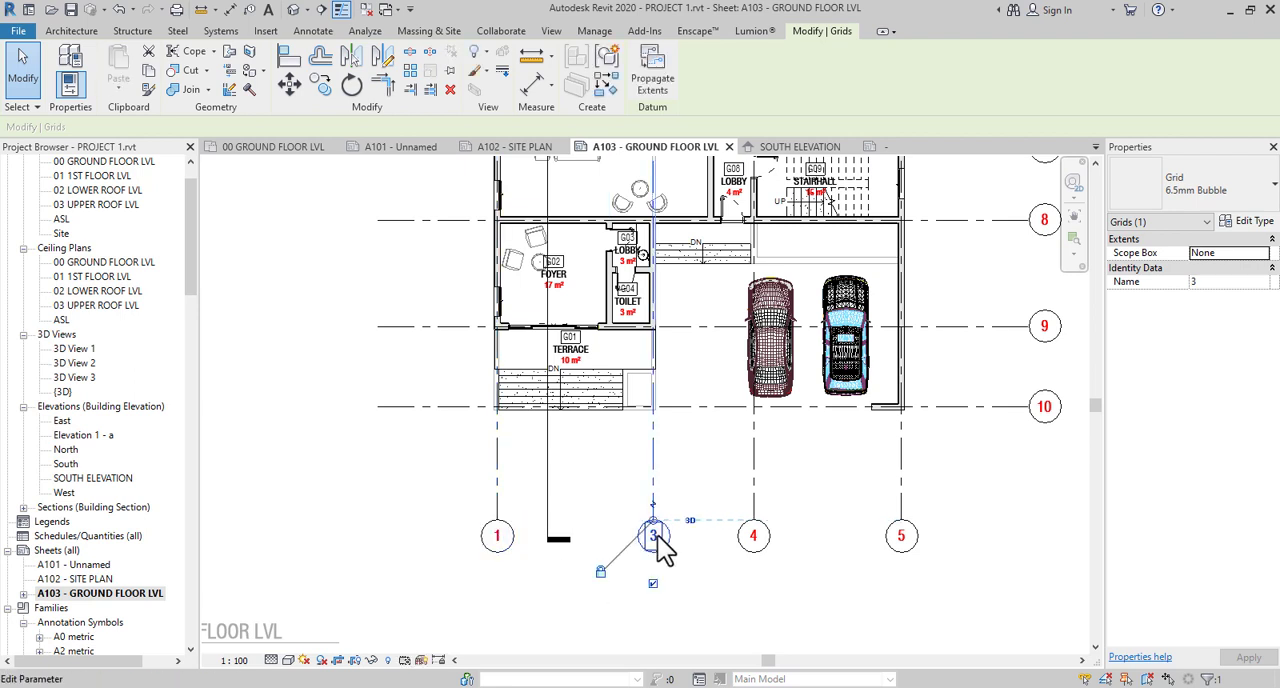
{"action": "left_click", "coordinate": [657, 536]}
{"action": "key", "text": "Return"}
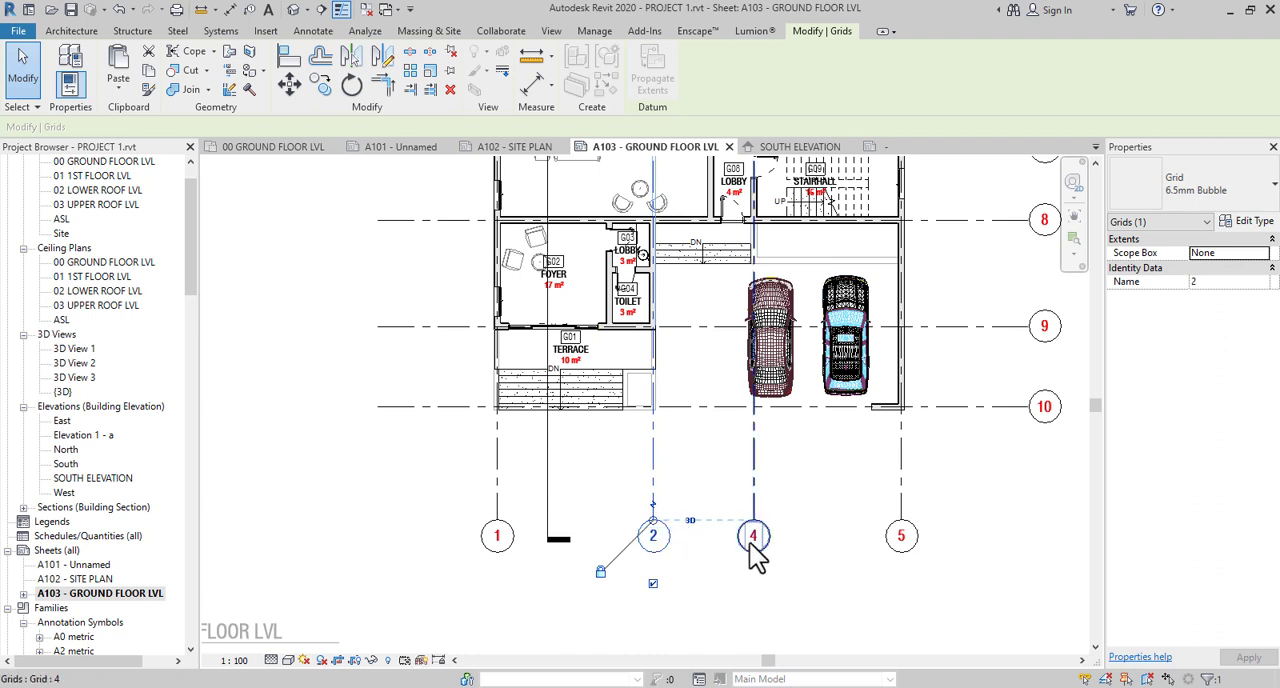
- Rename the vertical grid at the lobby–stairhall wall as 3 and the one at the outer wall beside the parking as 4
{"action": "left_click", "coordinate": [754, 537]}
{"action": "left_click", "coordinate": [754, 537]}
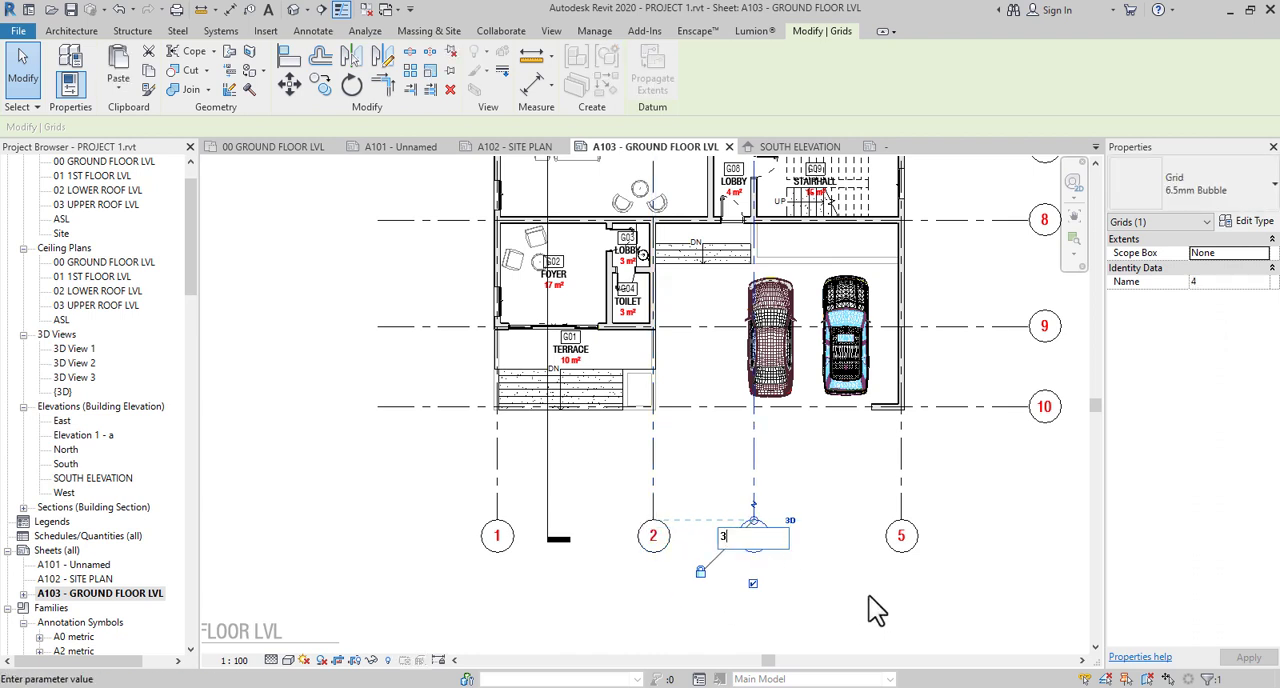
{"action": "type", "text": "3"}
{"action": "key", "text": "Return"}
{"action": "left_click", "coordinate": [901, 536]}
{"action": "left_click", "coordinate": [901, 536]}
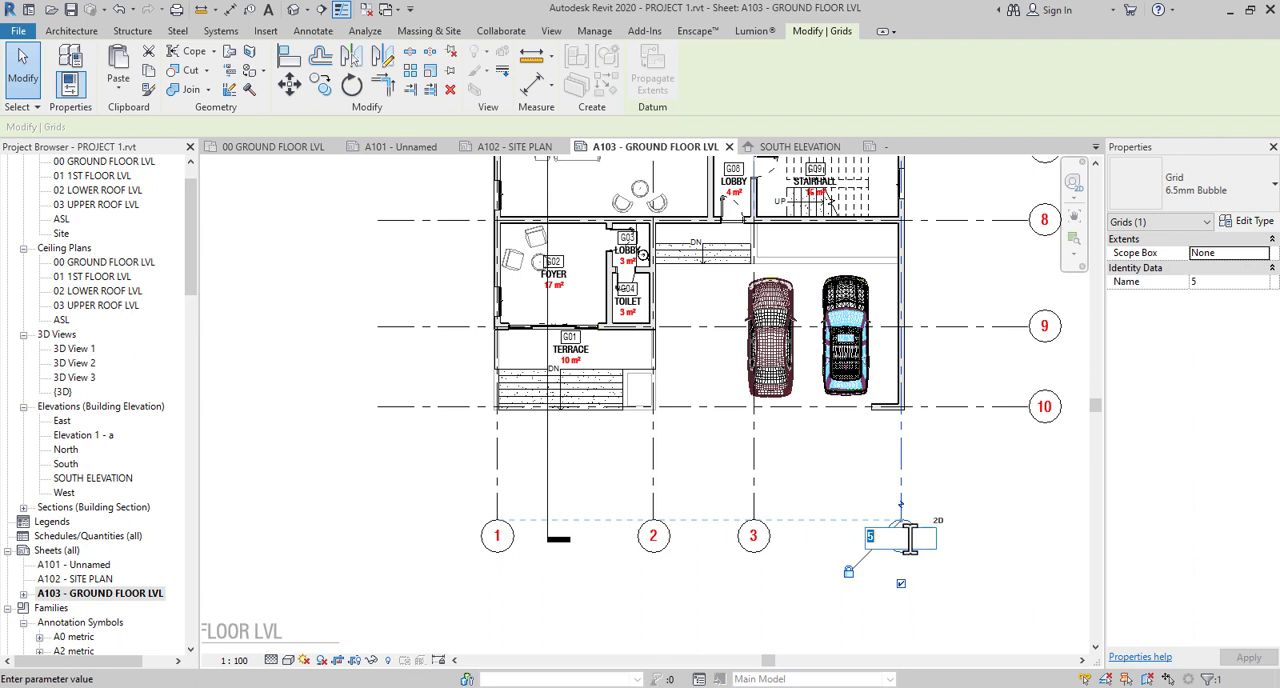
{"action": "key", "text": "Return"}
- Rename the horizontal grid at the front edge of the steps as A and the one at the foyer–front terrace wall as B
{"action": "middle_click_drag", "start_coordinate": [1057, 557], "coordinate": [891, 638]}
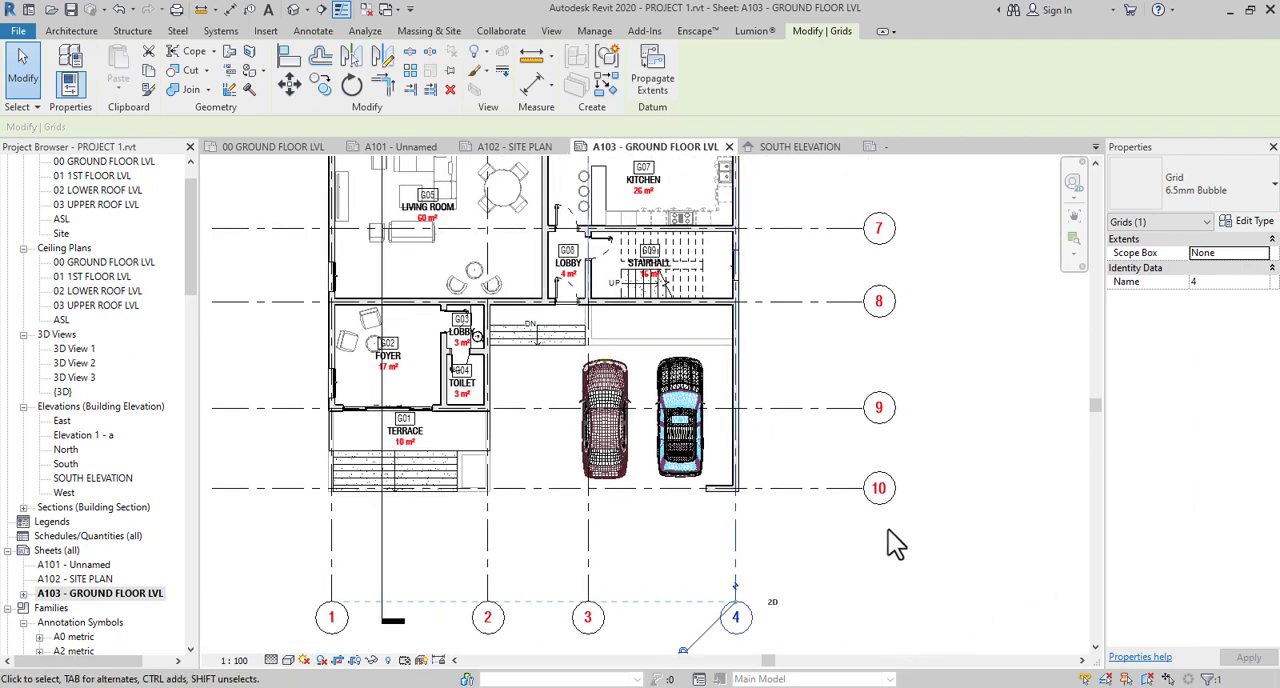
{"action": "left_click", "coordinate": [886, 502]}
{"action": "left_click", "coordinate": [883, 500]}
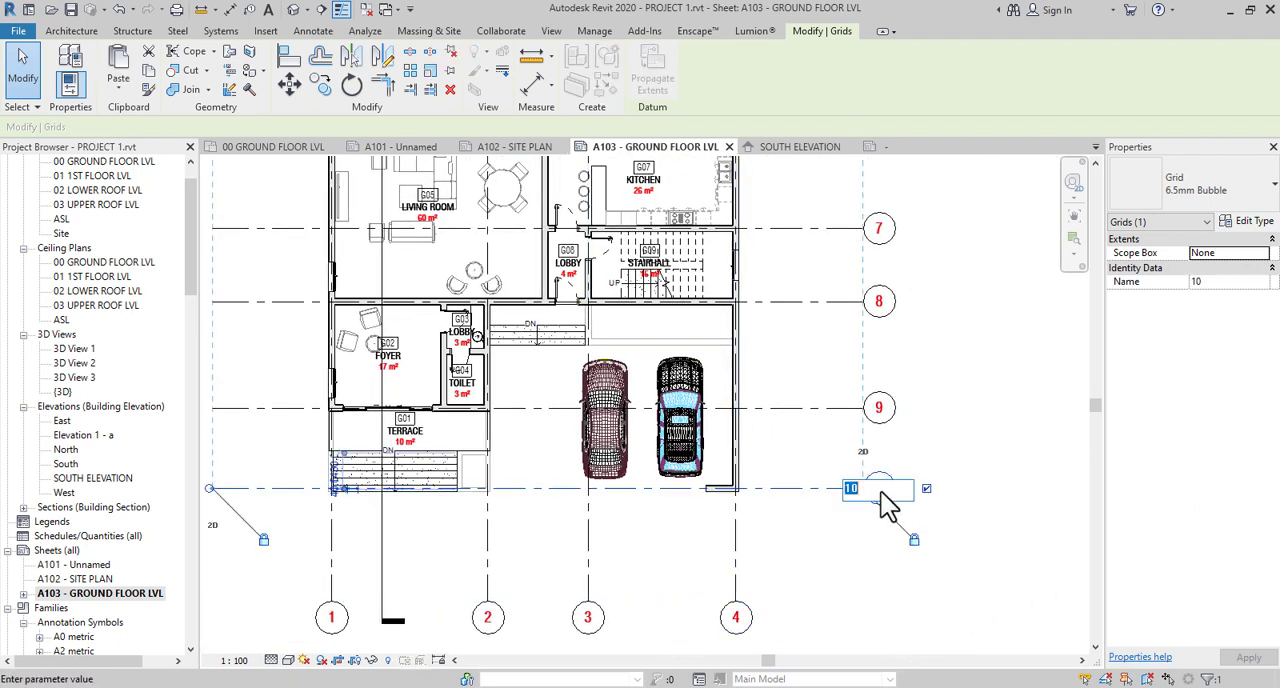
{"action": "type", "text": "A"}
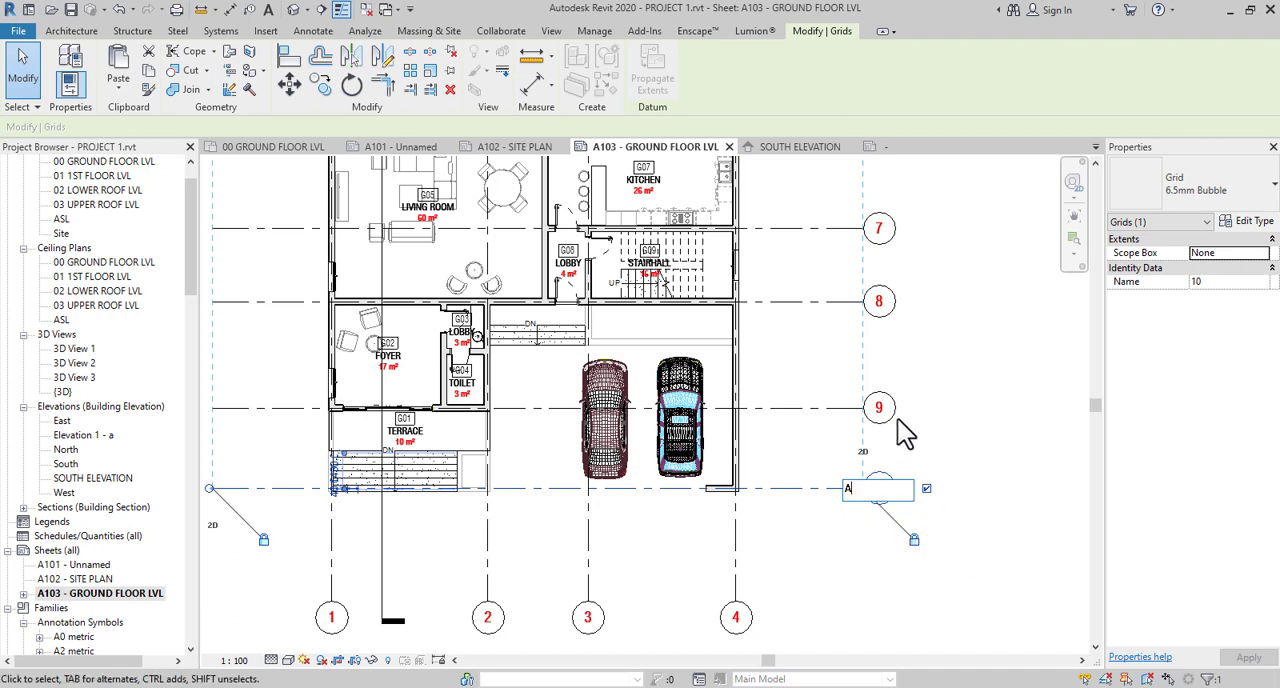
{"action": "key", "text": "Return"}
{"action": "left_click", "coordinate": [879, 409]}
{"action": "left_click", "coordinate": [879, 409]}
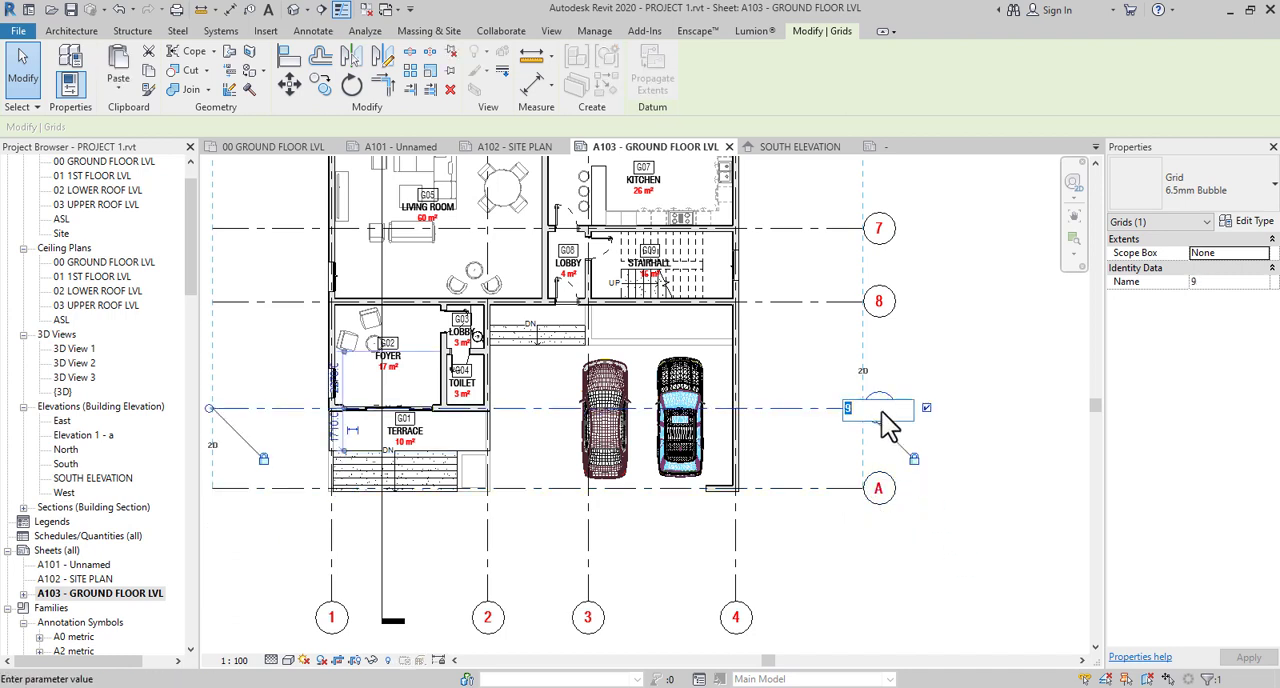
{"action": "type", "text": "B"}
{"action": "key", "text": "Return"}
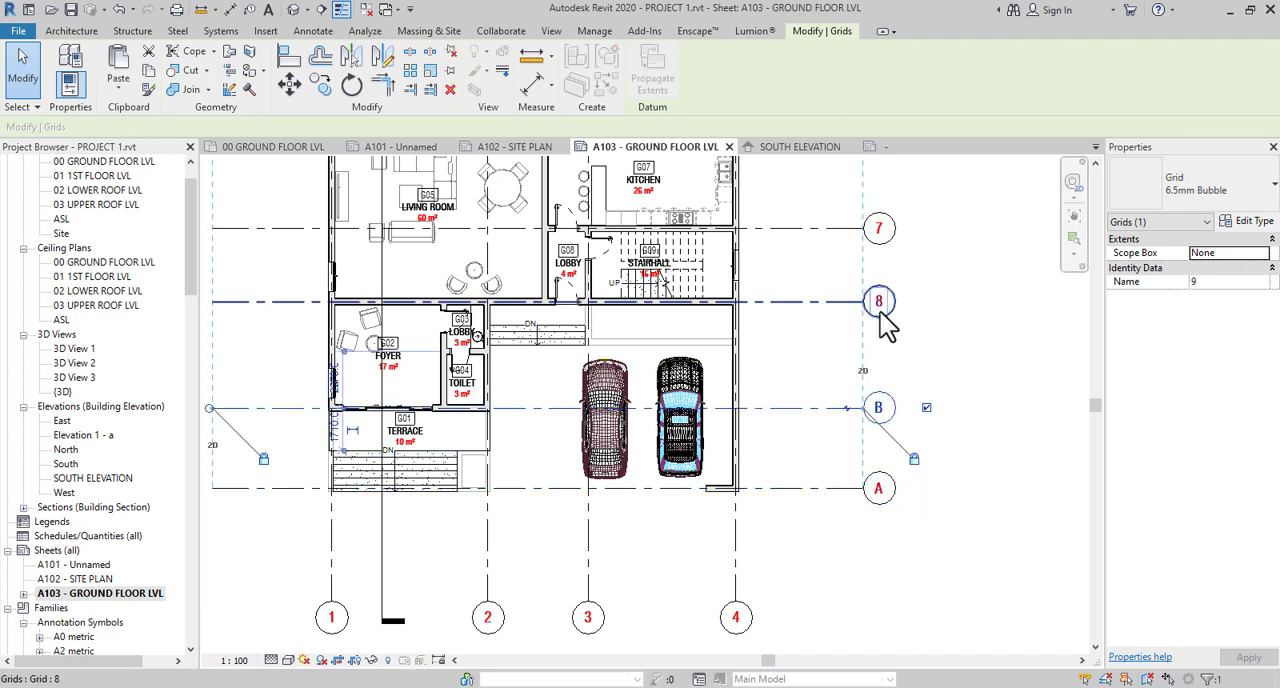
- Rename the horizontal grid at the living room–foyer wall as C and the one at the kitchen–stairhall wall as D
{"action": "left_click", "coordinate": [883, 322]}
{"action": "left_click", "coordinate": [881, 312]}
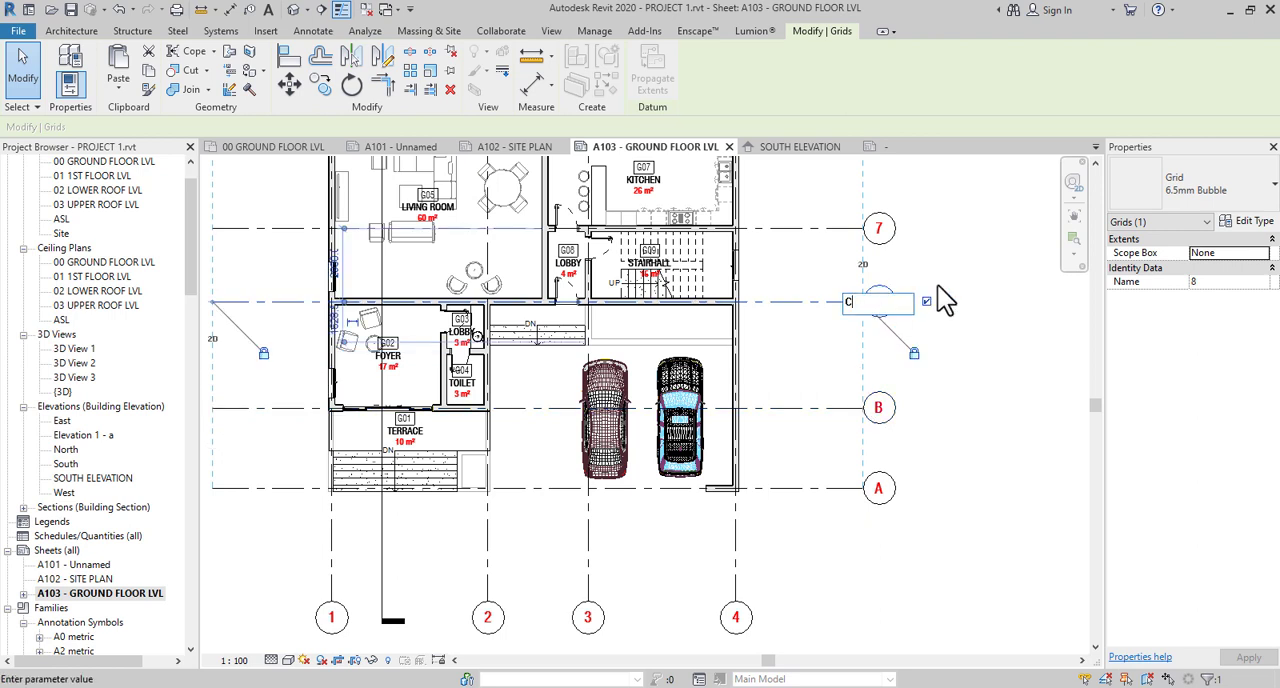
{"action": "type", "text": "C"}
{"action": "key", "text": "Return"}
{"action": "middle_click_drag", "start_coordinate": [936, 240], "coordinate": [935, 433]}
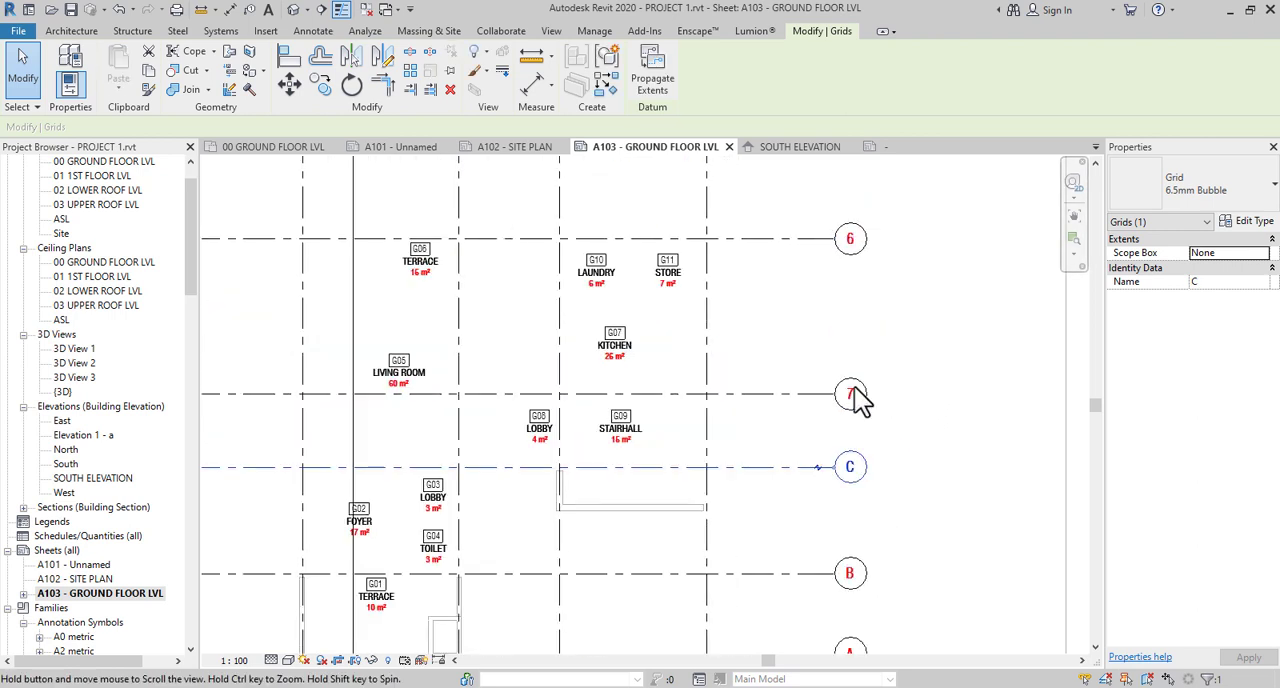
{"action": "left_click", "coordinate": [852, 398]}
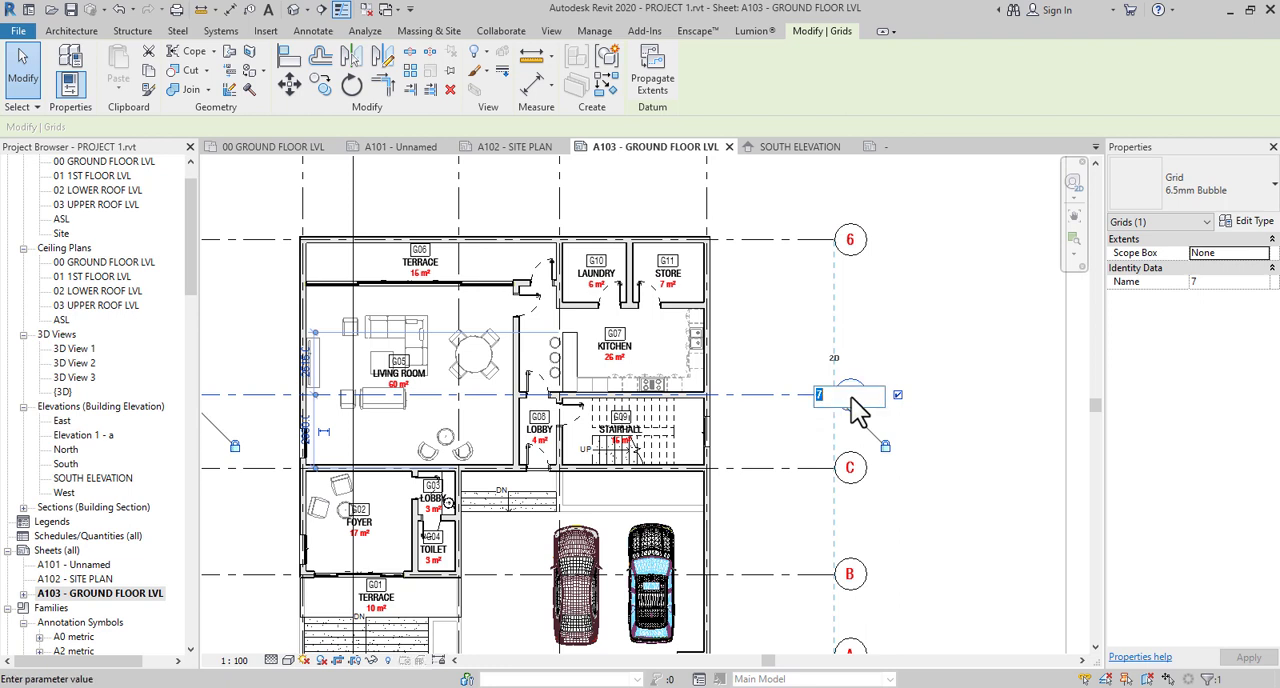
{"action": "type", "text": "D"}
{"action": "key", "text": "Return"}
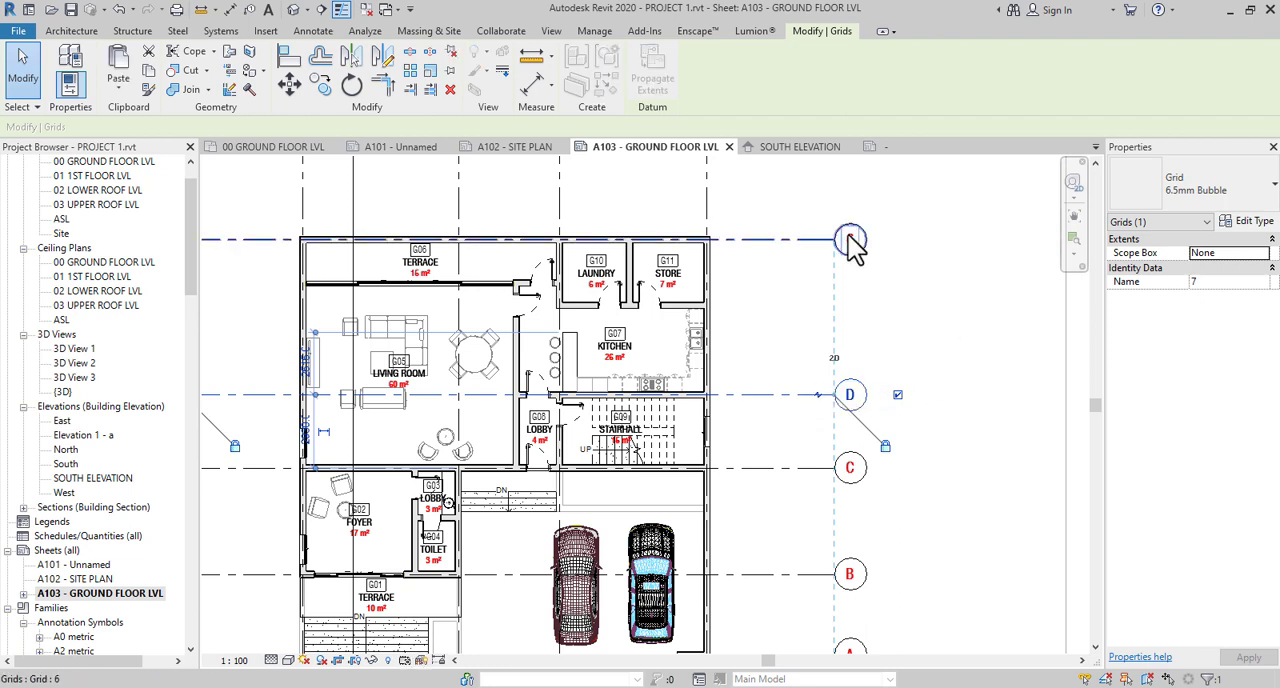
- Rename the horizontal grid along the rear terrace's outer wall as E and deselect it
{"action": "double_click", "coordinate": [850, 242]}
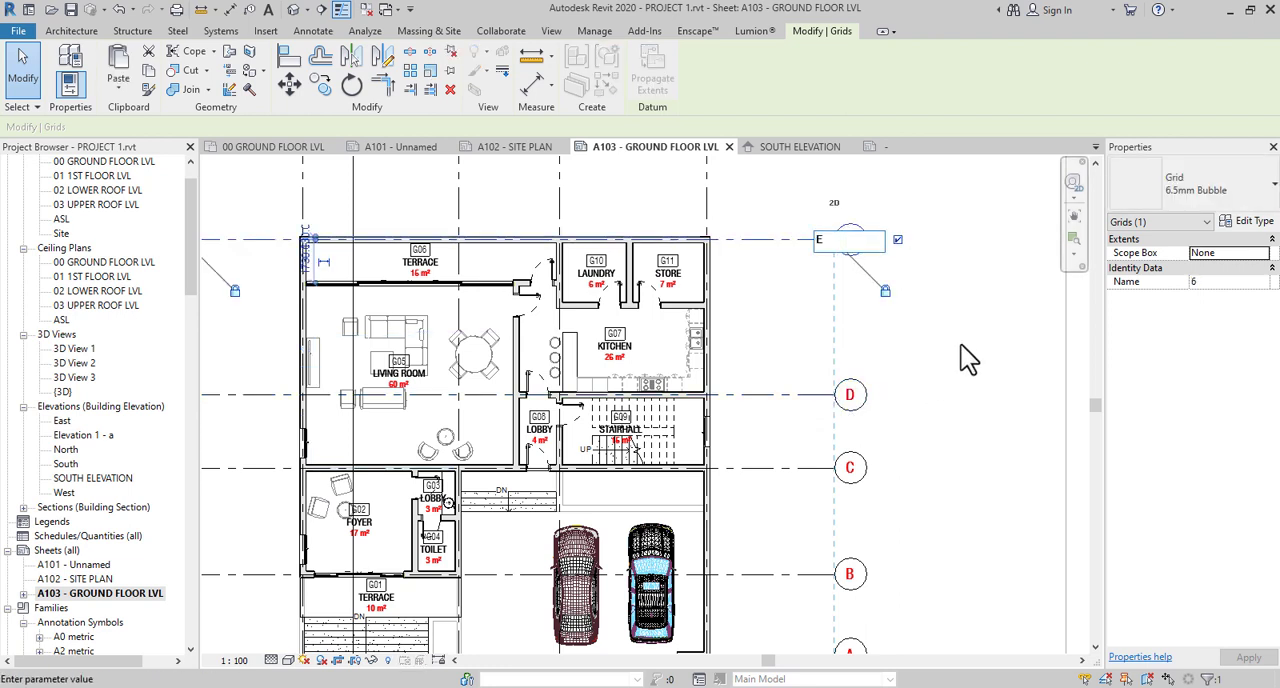
{"action": "type", "text": "E"}
{"action": "key", "text": "Return"}
{"action": "scroll", "coordinate": [940, 415], "scroll_direction": "down", "scroll_amount": 3}
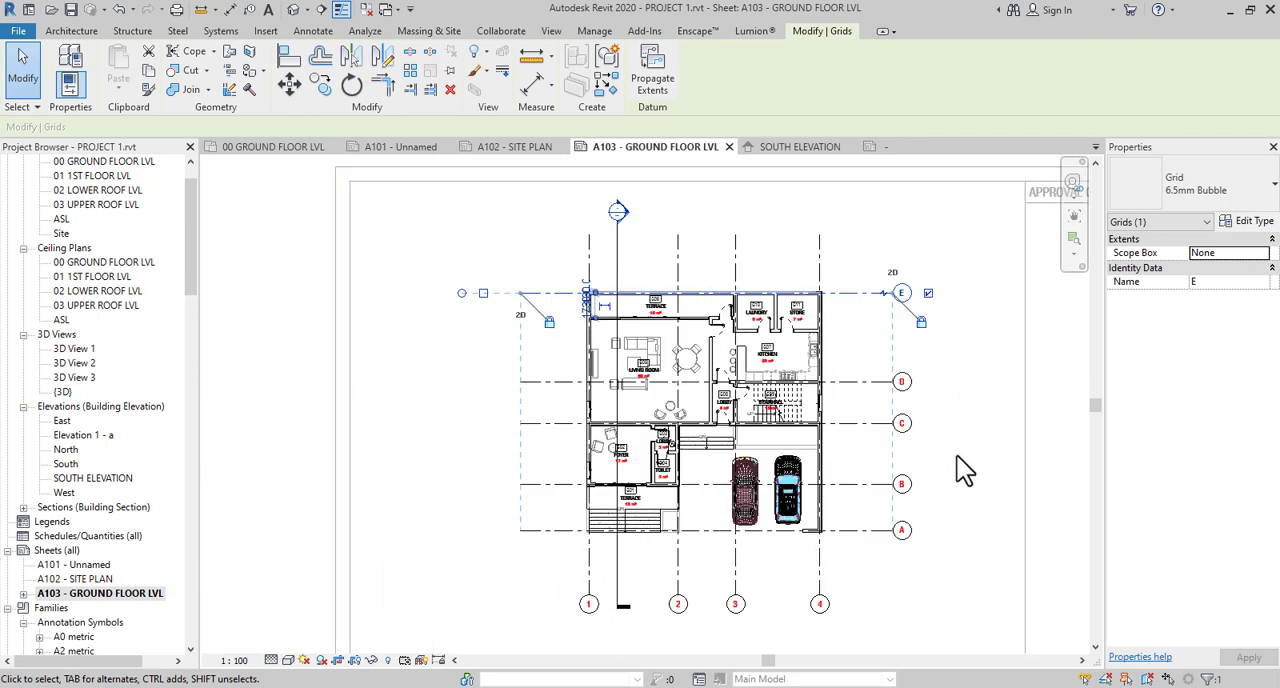
{"action": "left_click", "coordinate": [957, 456]}
{"action": "middle_click_drag", "start_coordinate": [971, 528], "coordinate": [570, 410]}
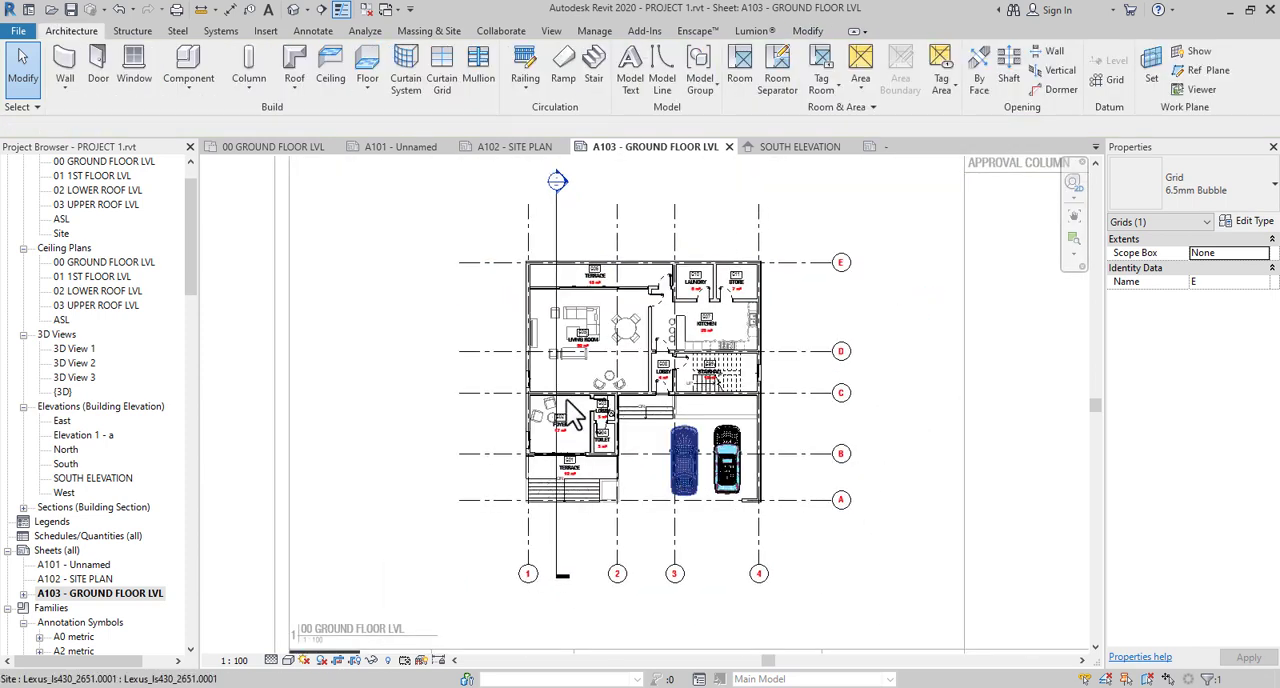
{"action": "scroll", "coordinate": [689, 470], "scroll_direction": "down", "scroll_amount": 2}
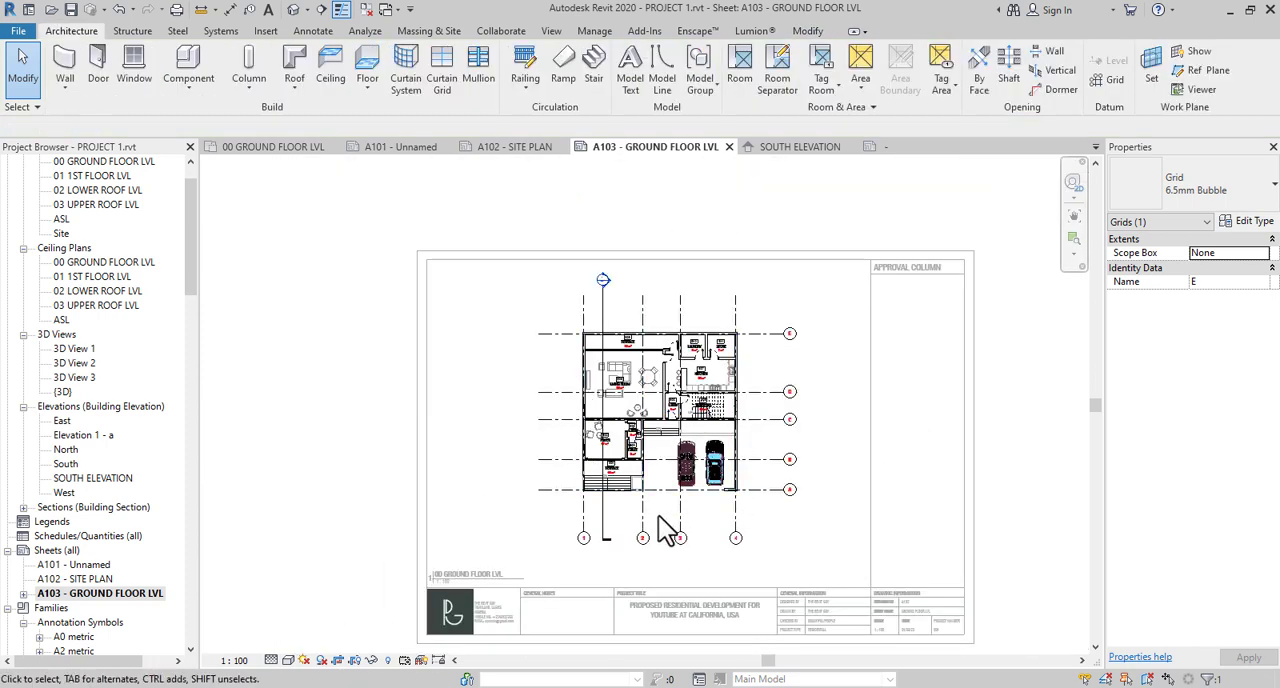
- Delete the Section 1 line running through the living room and foyer, together with its section view
{"action": "double_click", "coordinate": [608, 477]}
{"action": "scroll", "coordinate": [603, 377], "scroll_direction": "up", "scroll_amount": 3}
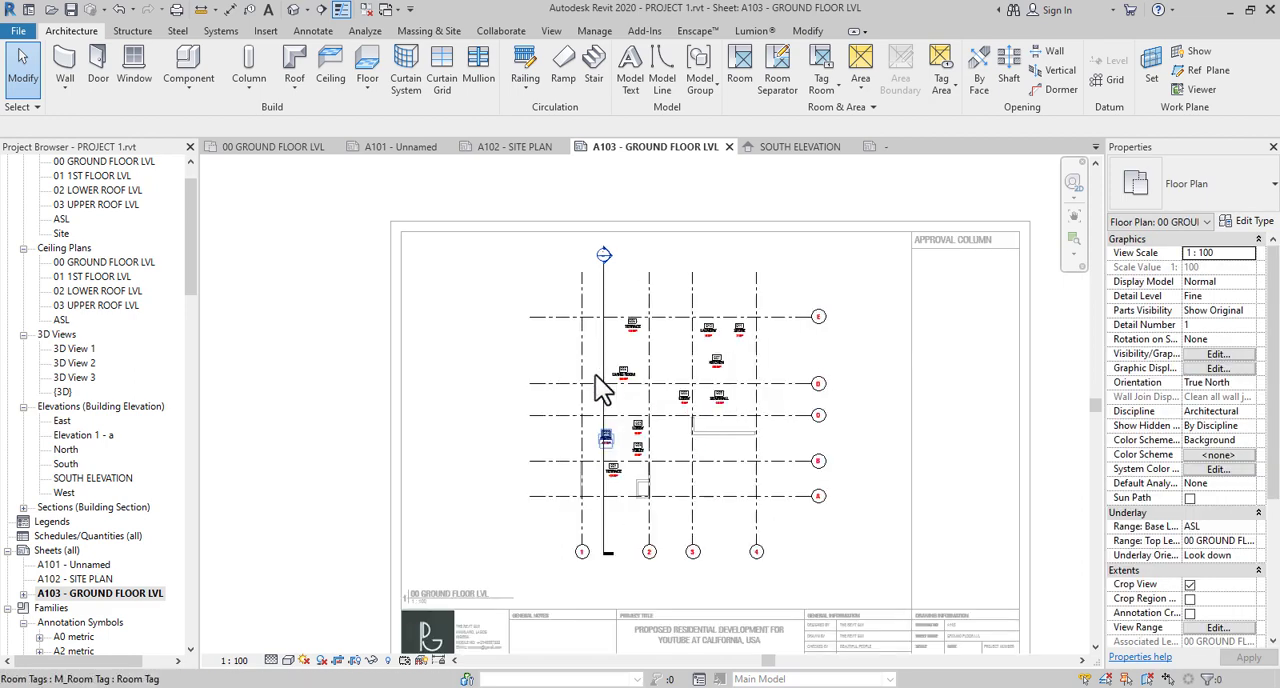
{"action": "left_click", "coordinate": [606, 260]}
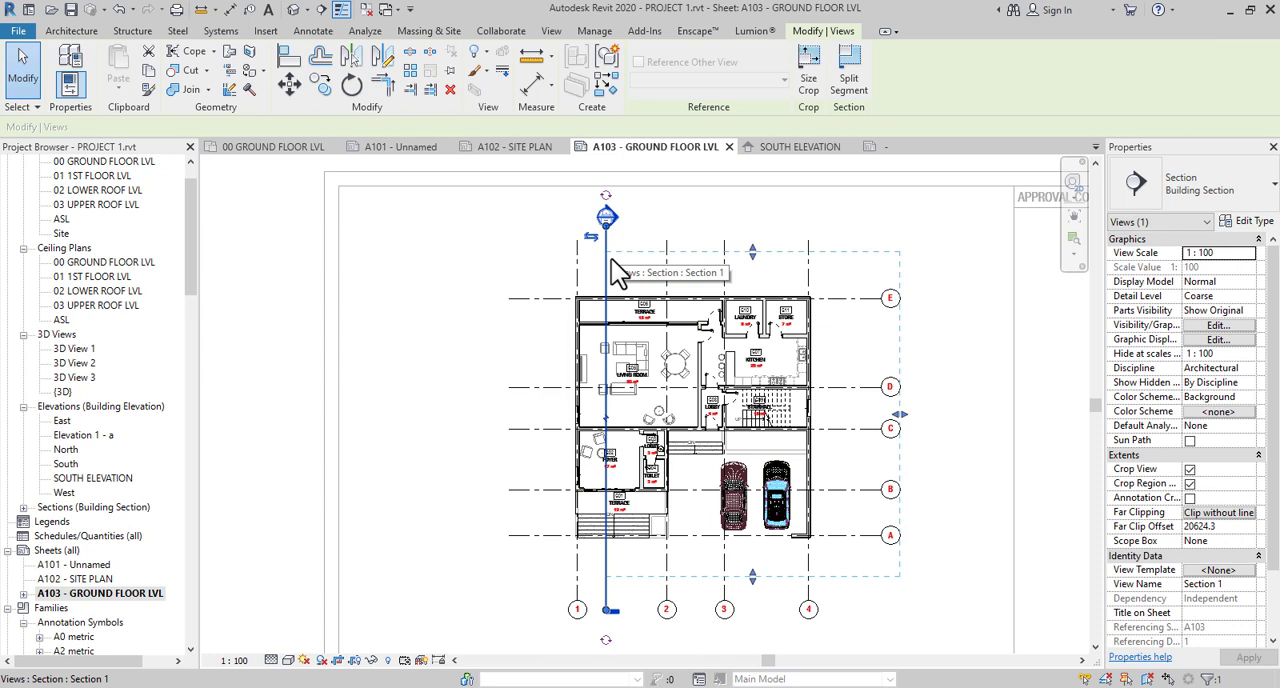
{"action": "key", "text": "Delete"}
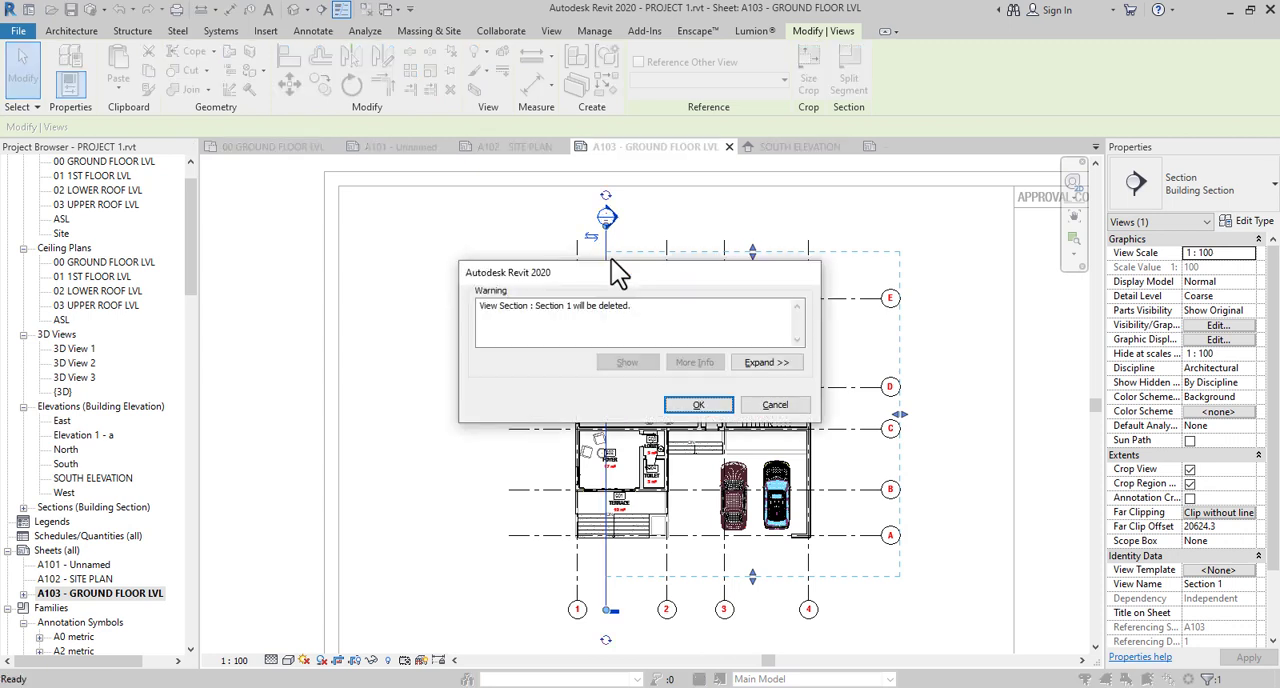
{"action": "left_click", "coordinate": [700, 405]}
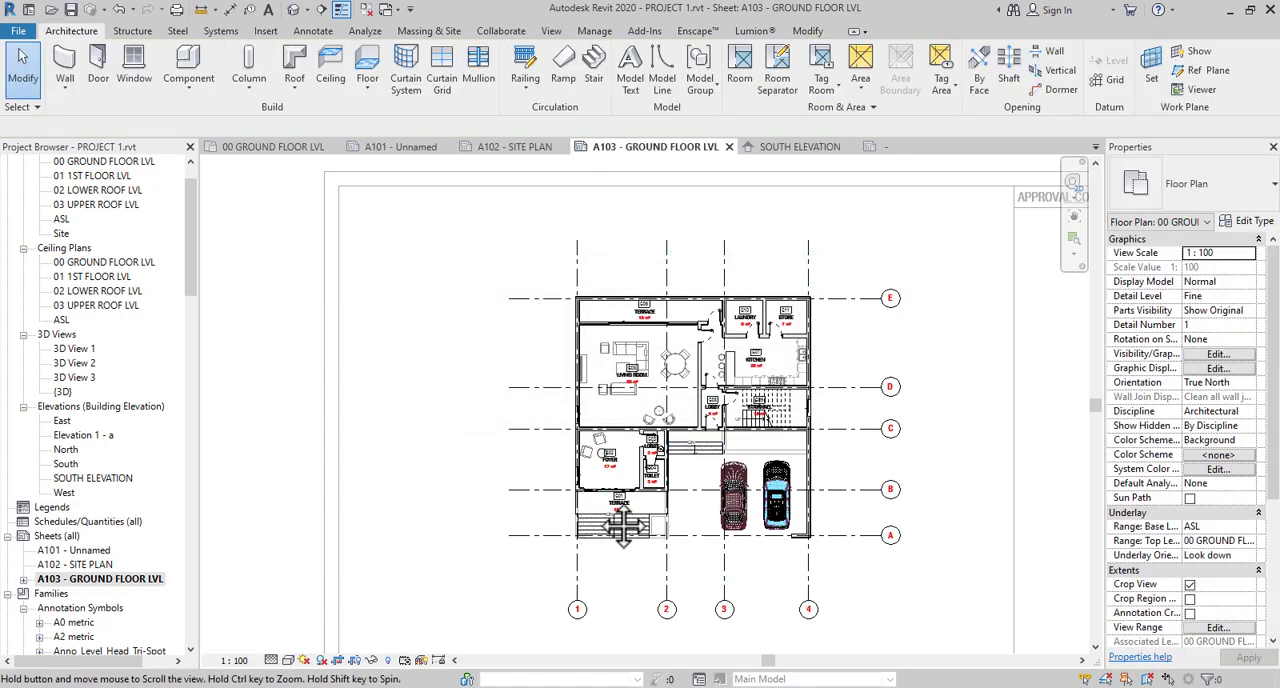
- Examine the ground floor plan's rooms, tags and grids from the front terrace steps up to the laundry
{"action": "middle_click_drag", "start_coordinate": [664, 492], "coordinate": [588, 482]}
{"action": "scroll", "coordinate": [590, 490], "scroll_direction": "up", "scroll_amount": 5}
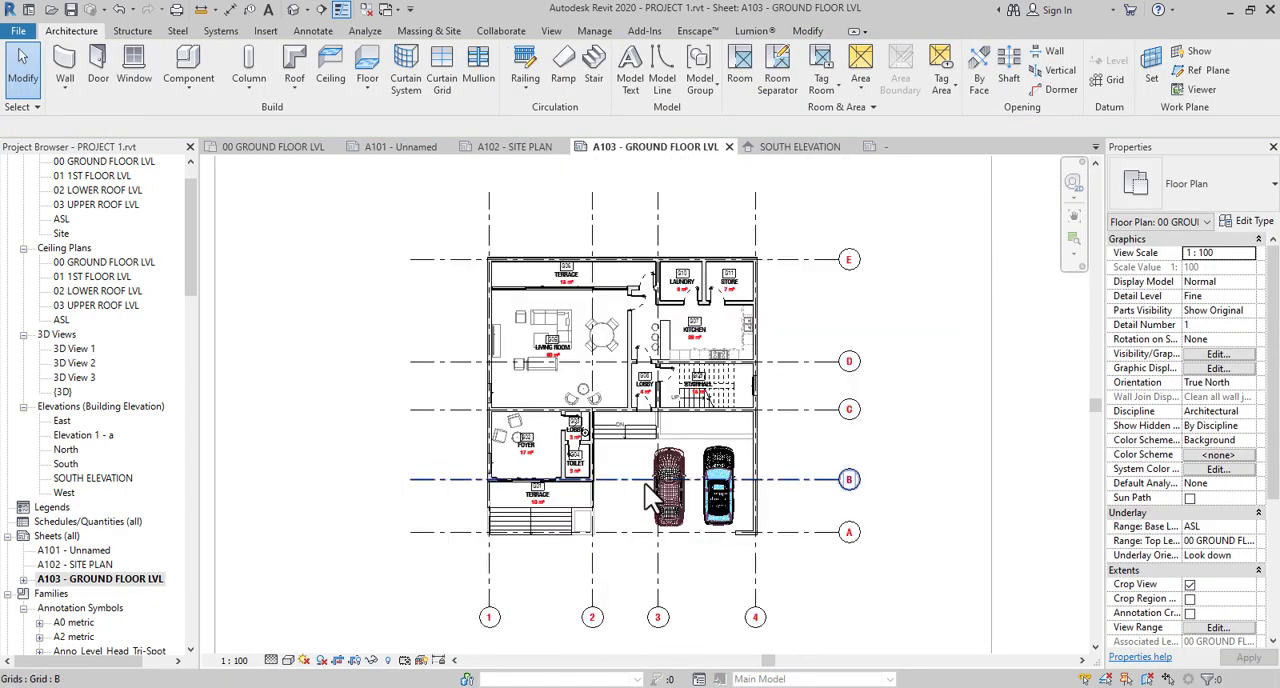
{"action": "middle_click_drag", "start_coordinate": [553, 543], "coordinate": [689, 480]}
{"action": "scroll", "coordinate": [591, 481], "scroll_direction": "up", "scroll_amount": 2}
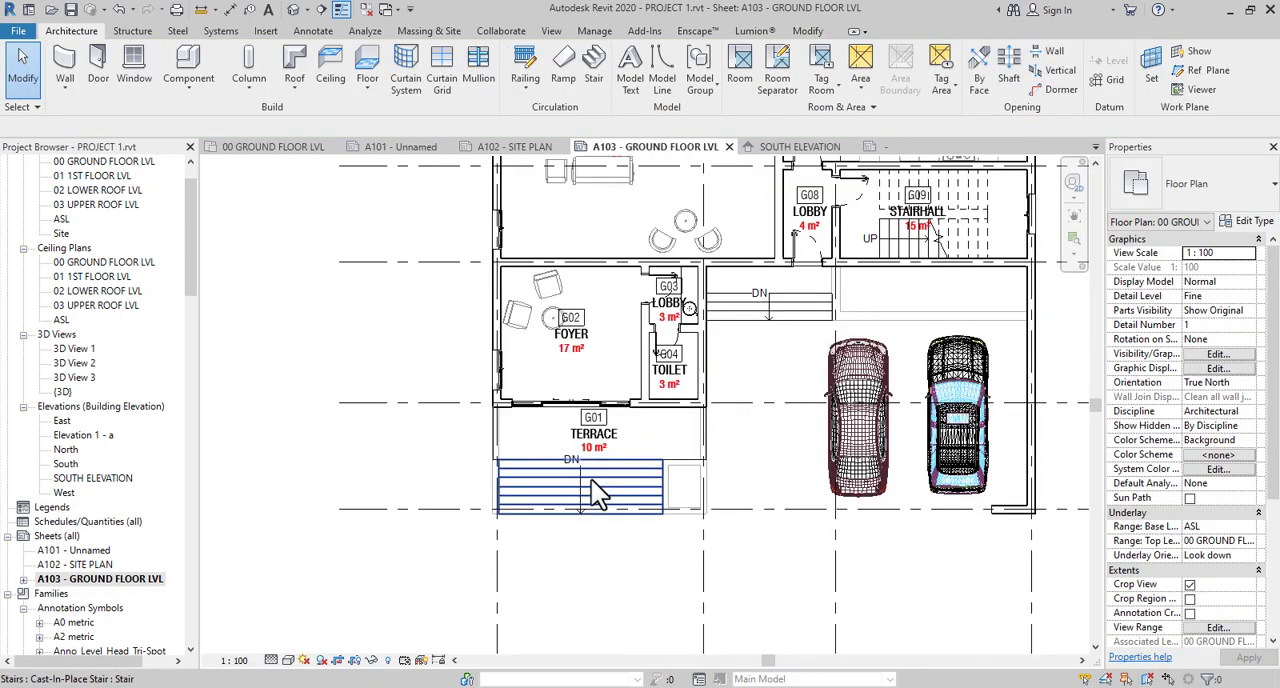
{"action": "left_click", "coordinate": [559, 434]}
{"action": "scroll", "coordinate": [559, 434], "scroll_direction": "down", "scroll_amount": 2}
{"action": "middle_click_drag", "start_coordinate": [552, 411], "coordinate": [531, 438]}
{"action": "scroll", "coordinate": [583, 313], "scroll_direction": "down", "scroll_amount": 3}
{"action": "scroll", "coordinate": [640, 306], "scroll_direction": "up", "scroll_amount": 3}
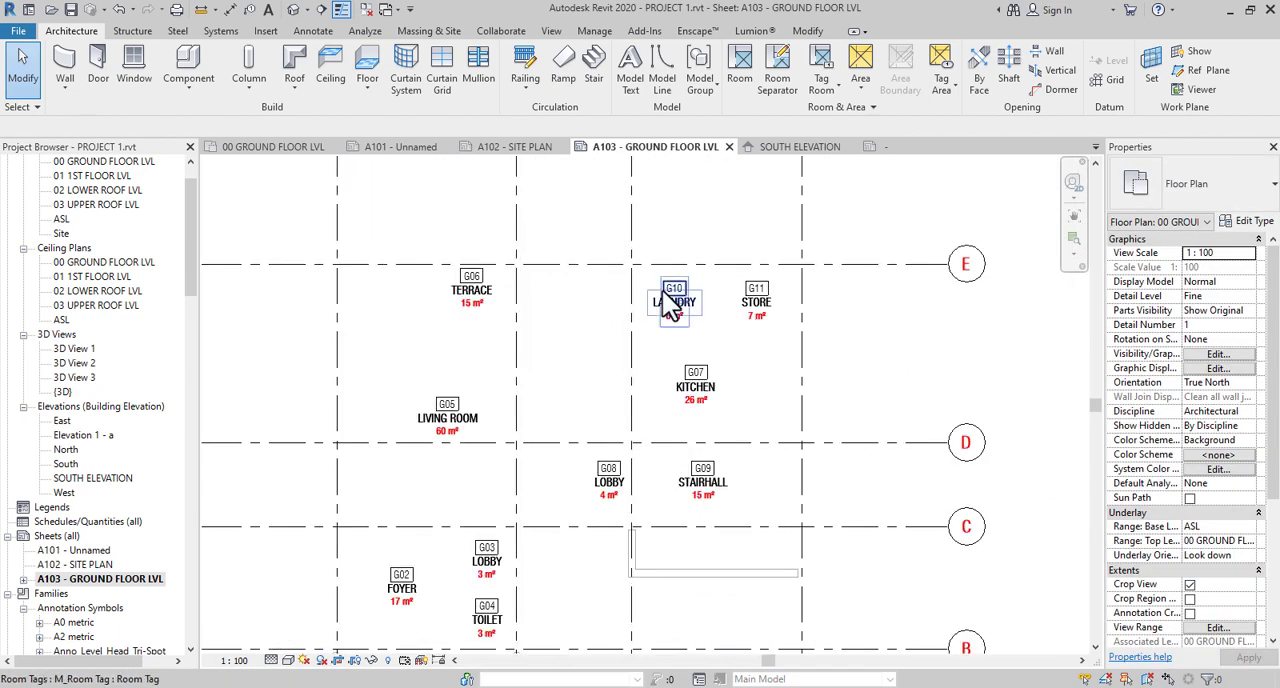
- Check the text types available for the DN stair path on the steps between the toilet block and the carport
{"action": "scroll", "coordinate": [641, 343], "scroll_direction": "down", "scroll_amount": 2}
{"action": "middle_click_drag", "start_coordinate": [662, 435], "coordinate": [679, 354]}
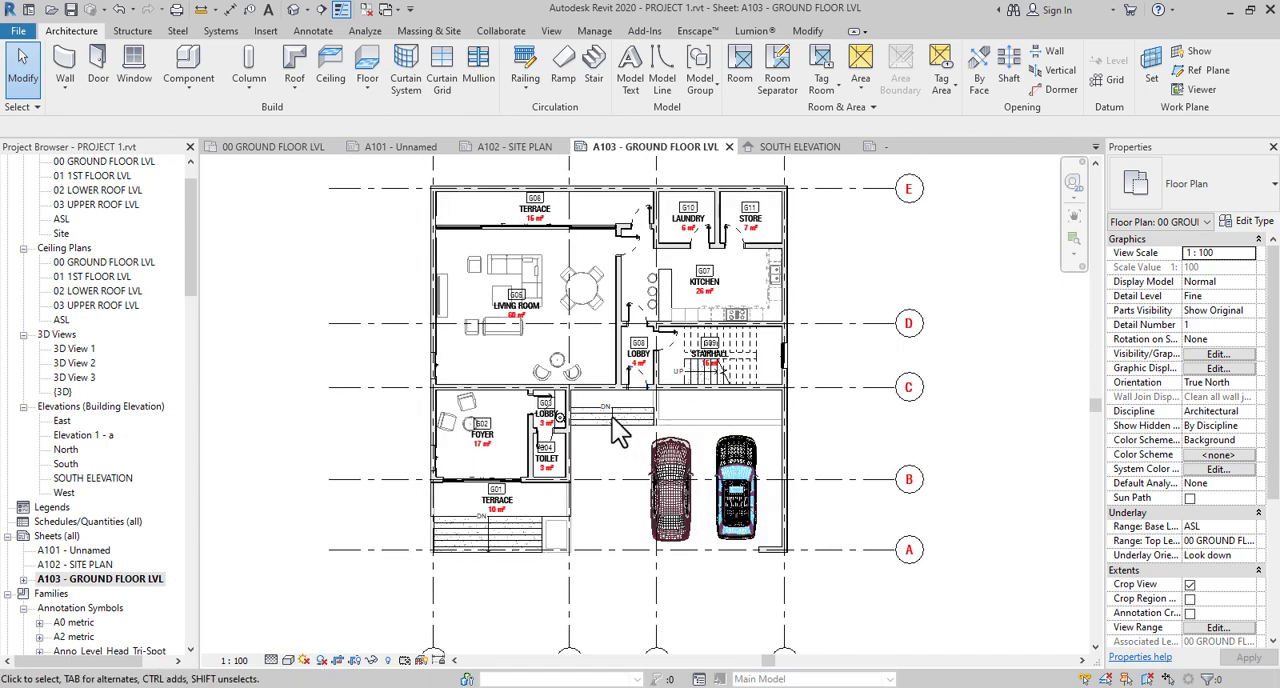
{"action": "scroll", "coordinate": [610, 420], "scroll_direction": "up", "scroll_amount": 3}
{"action": "scroll", "coordinate": [609, 401], "scroll_direction": "up", "scroll_amount": 5}
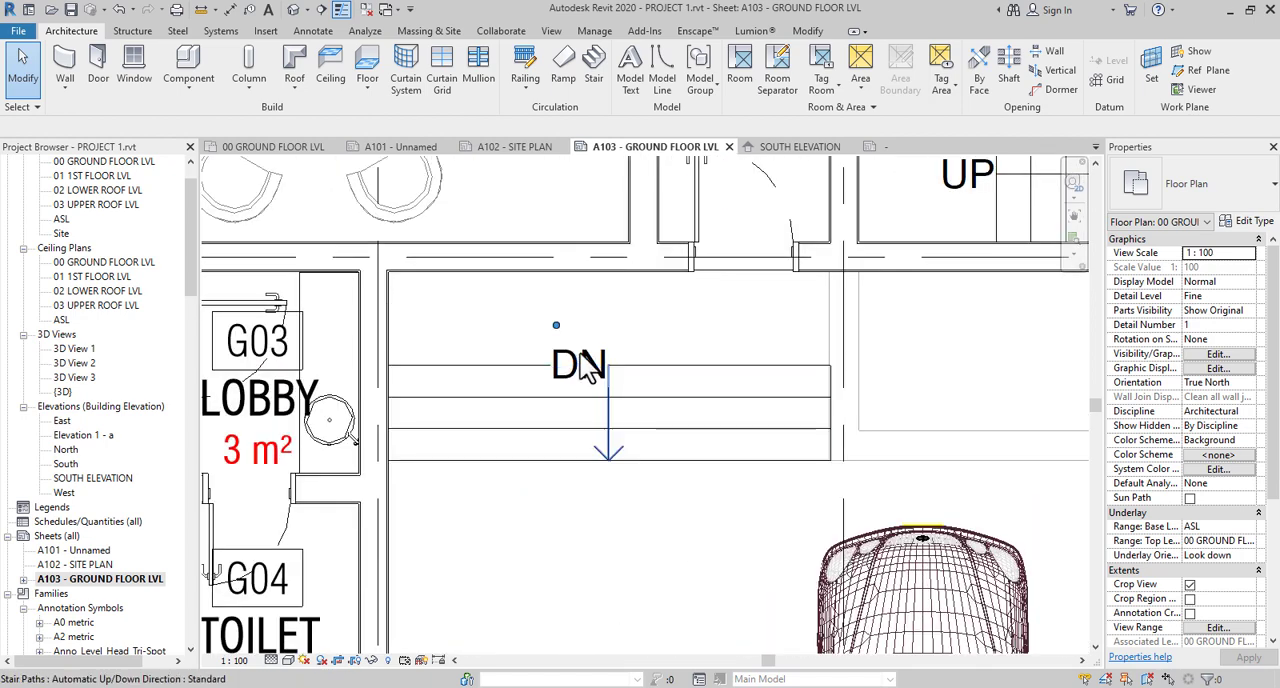
{"action": "left_click", "coordinate": [590, 368]}
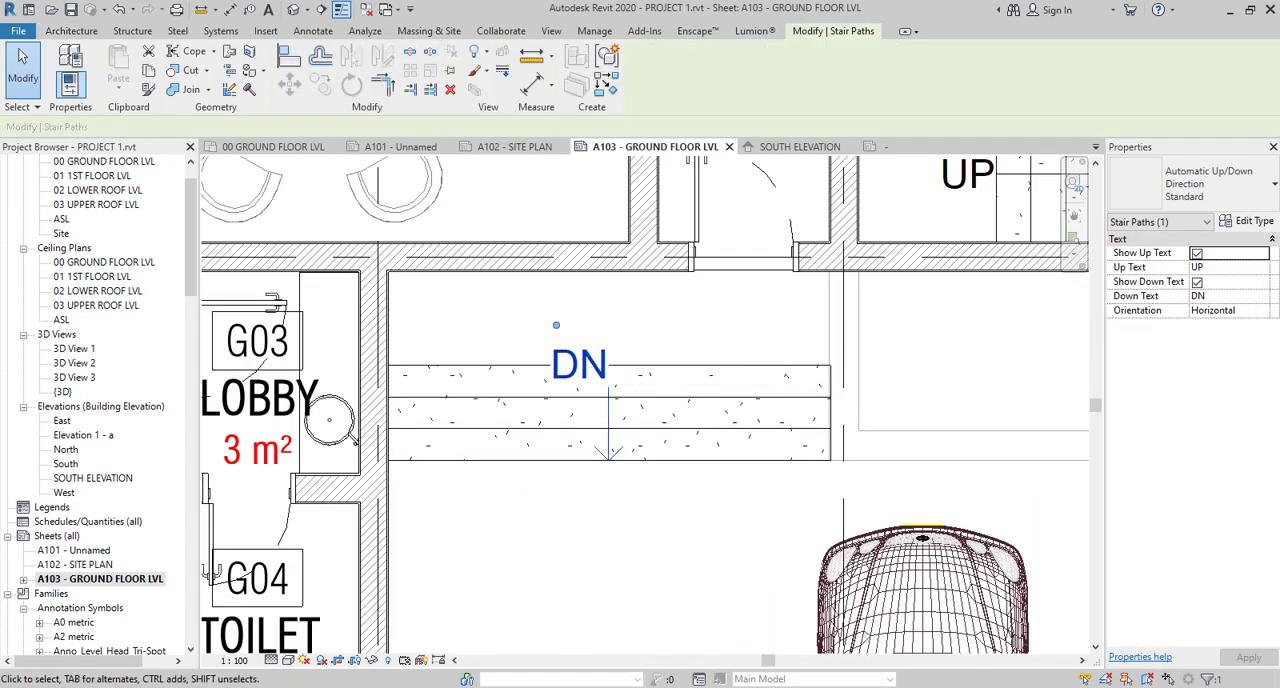
{"action": "left_click", "coordinate": [1258, 224]}
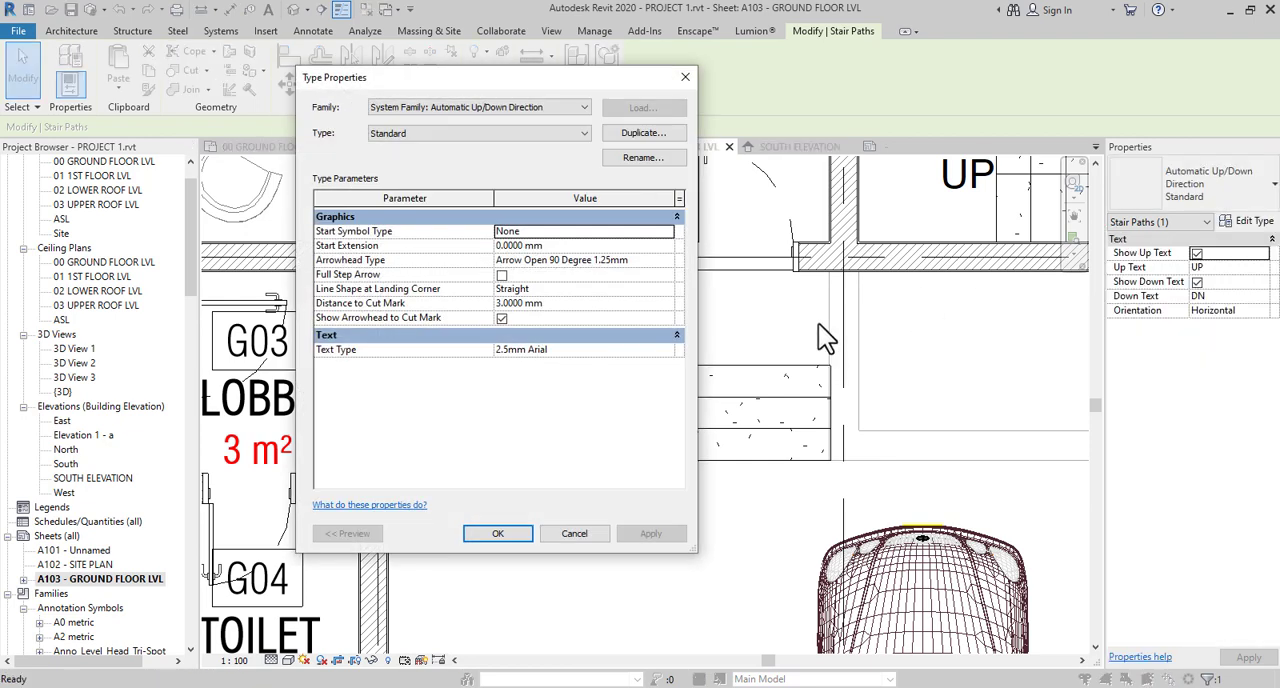
{"action": "left_click", "coordinate": [667, 352]}
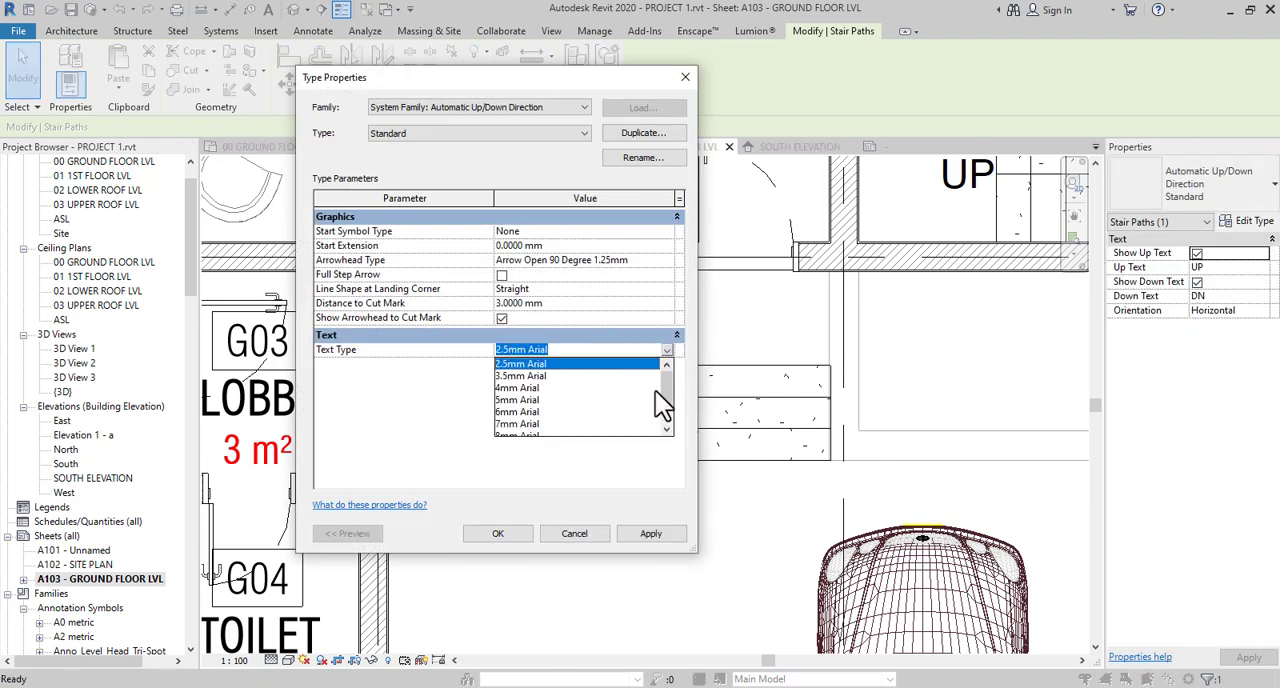
{"action": "left_click", "coordinate": [685, 79]}
- Place a text note reading GG just below the steps beside the toilet block
{"action": "scroll", "coordinate": [664, 421], "scroll_direction": "down", "scroll_amount": 4}
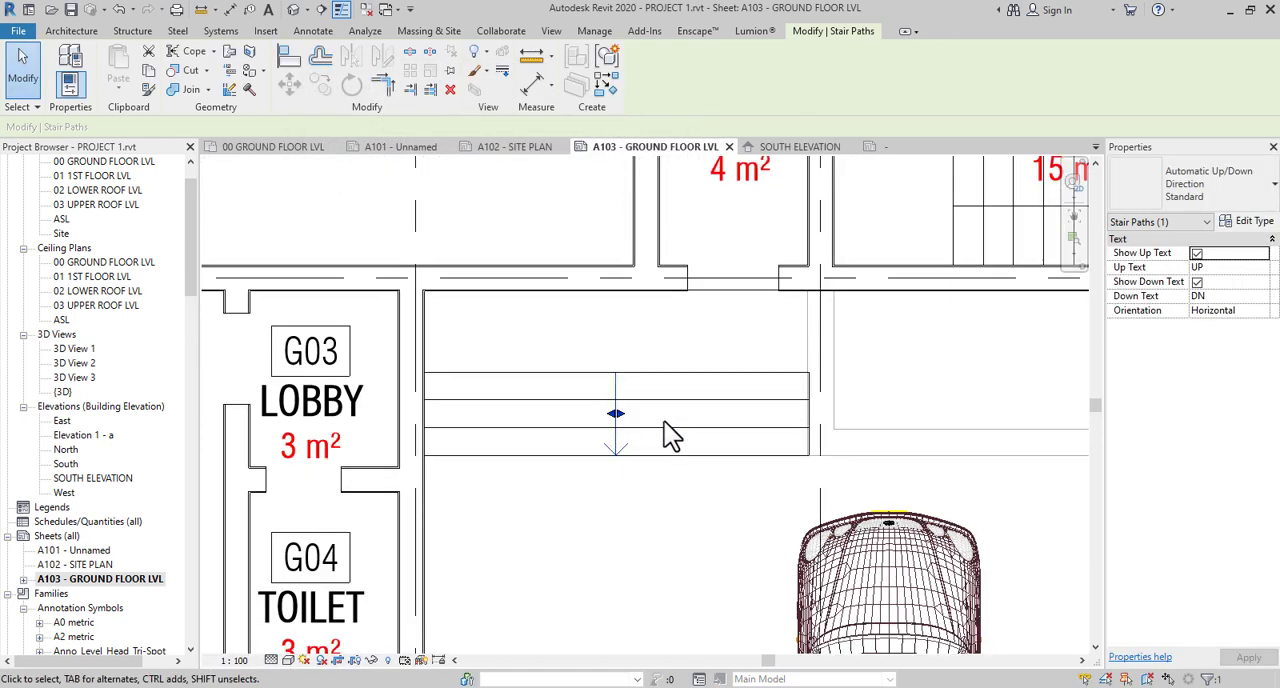
{"action": "key", "text": "t"}
{"action": "key", "text": "x"}
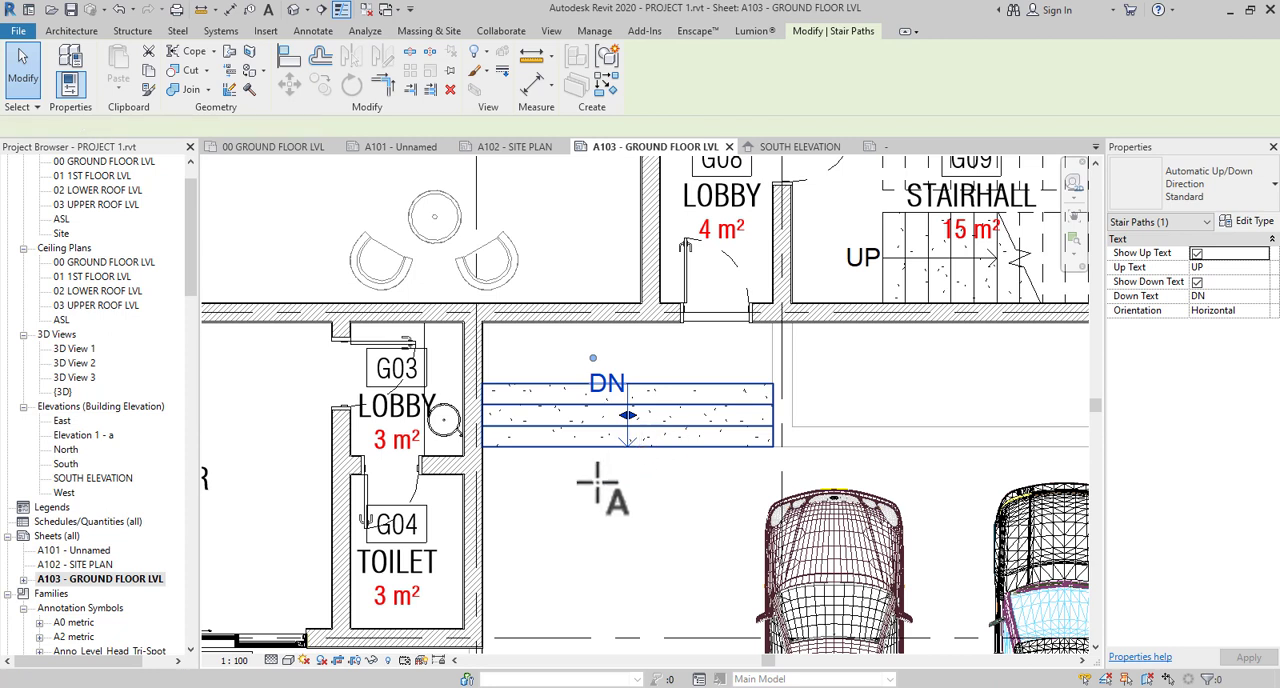
{"action": "left_click", "coordinate": [597, 483]}
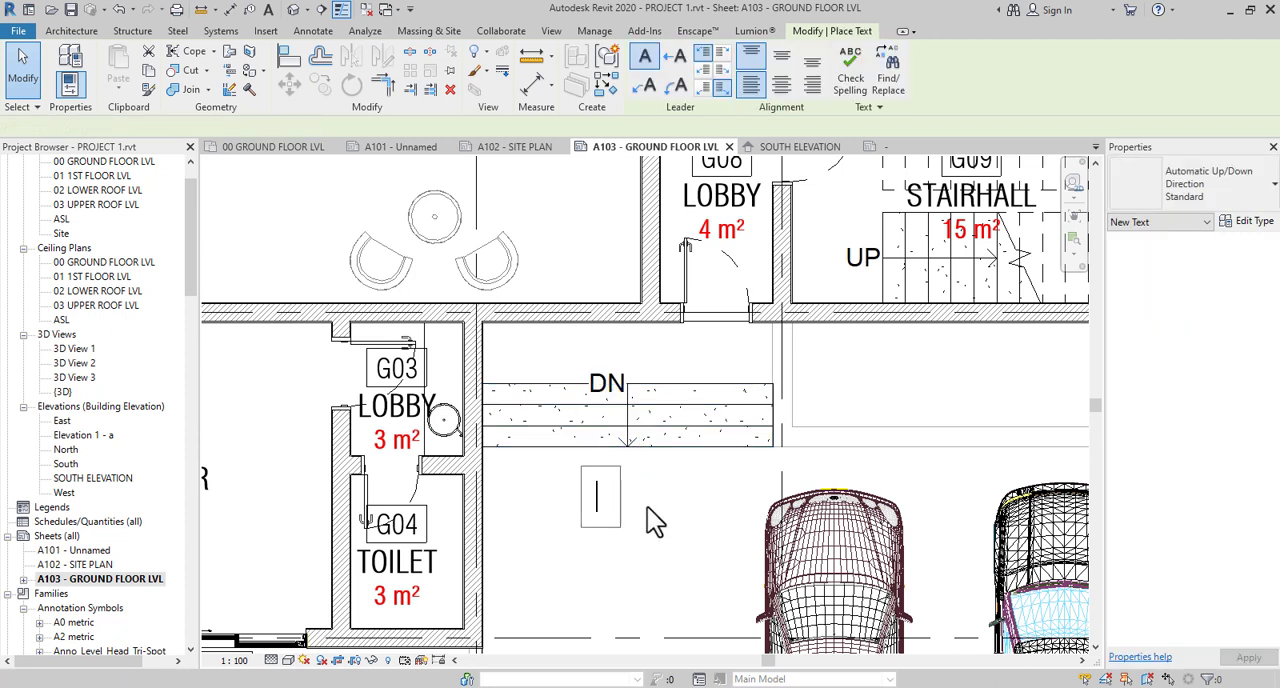
{"action": "type", "text": "GG"}
{"action": "left_click", "coordinate": [669, 522]}
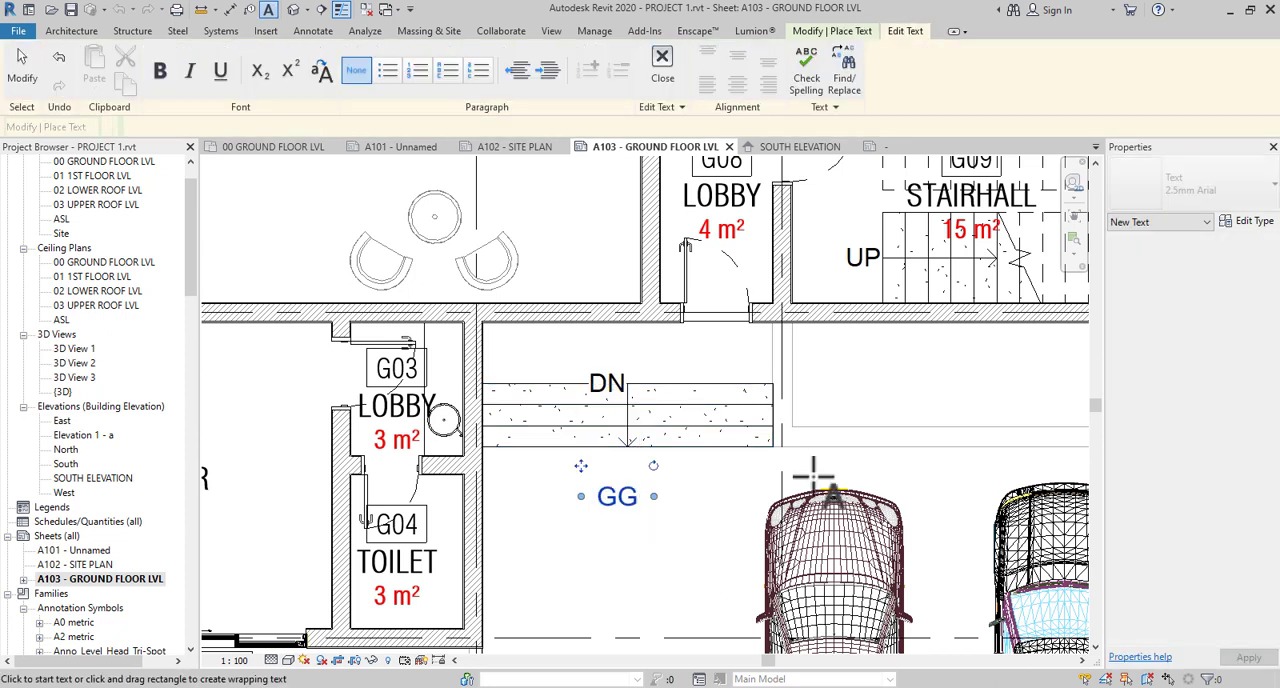
{"action": "key", "text": "Escape"}
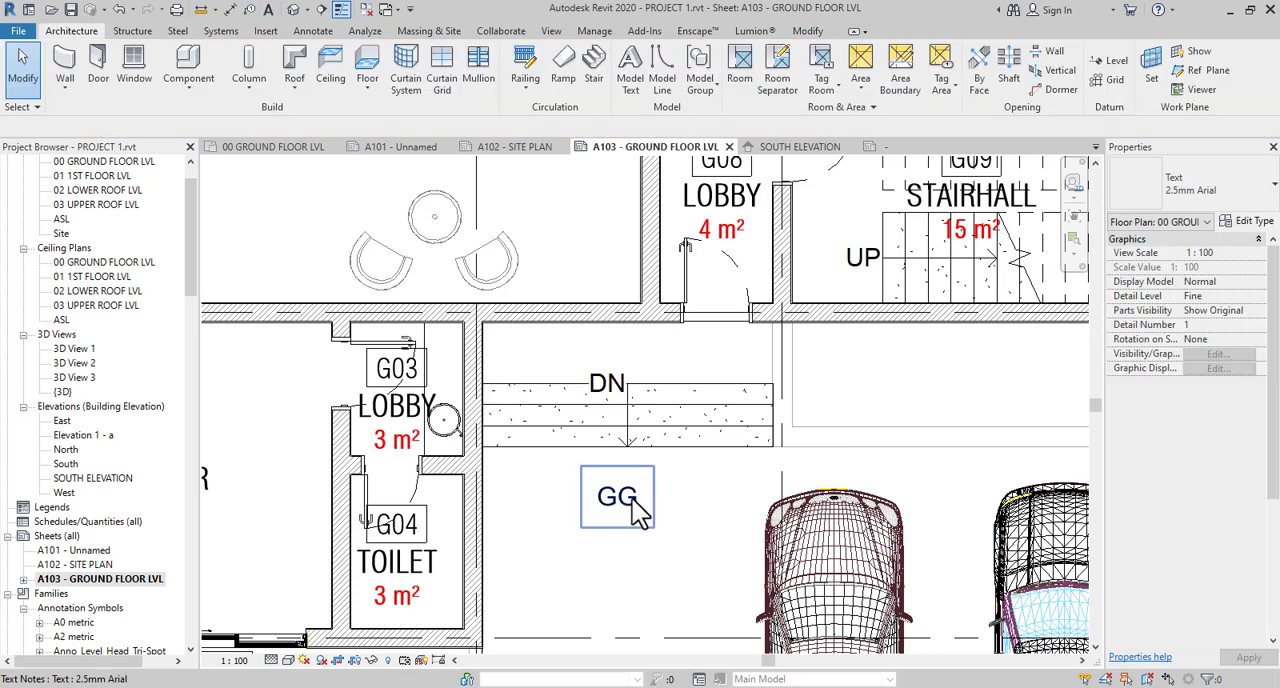
- Change the font of the GG note's 2.5mm Arial text type to Swis721 LtCn BT
{"action": "left_click", "coordinate": [1257, 222]}
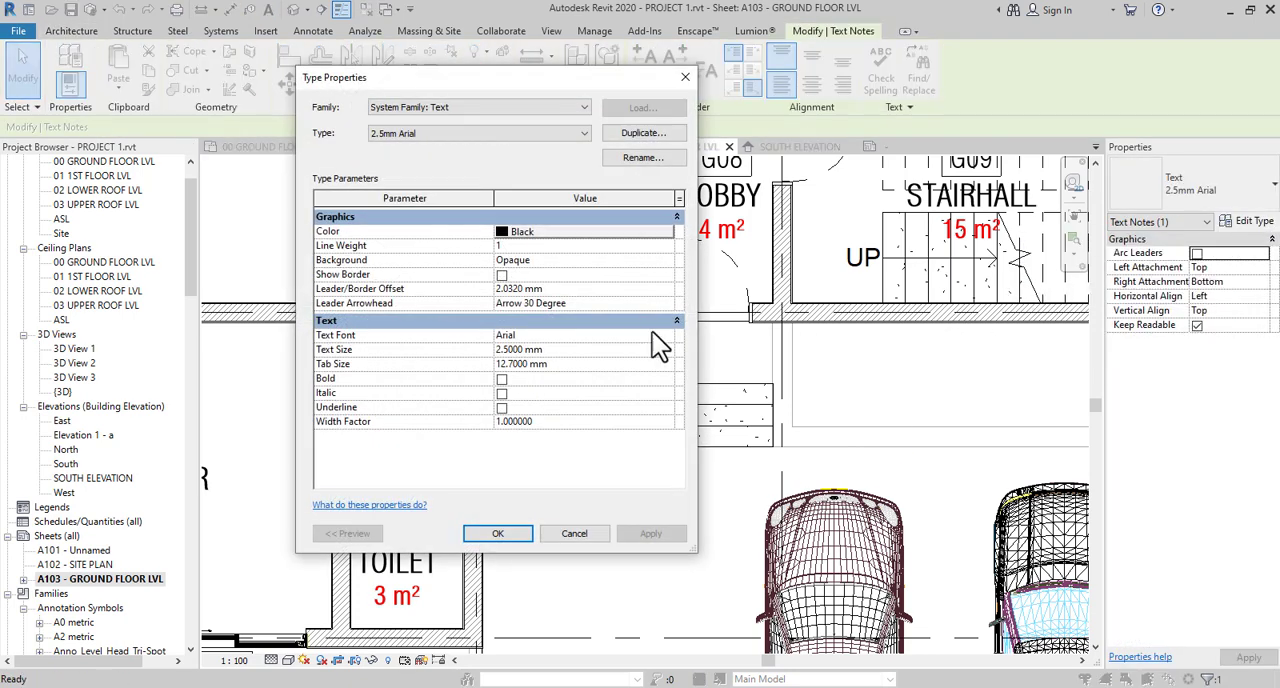
{"action": "left_click", "coordinate": [666, 335]}
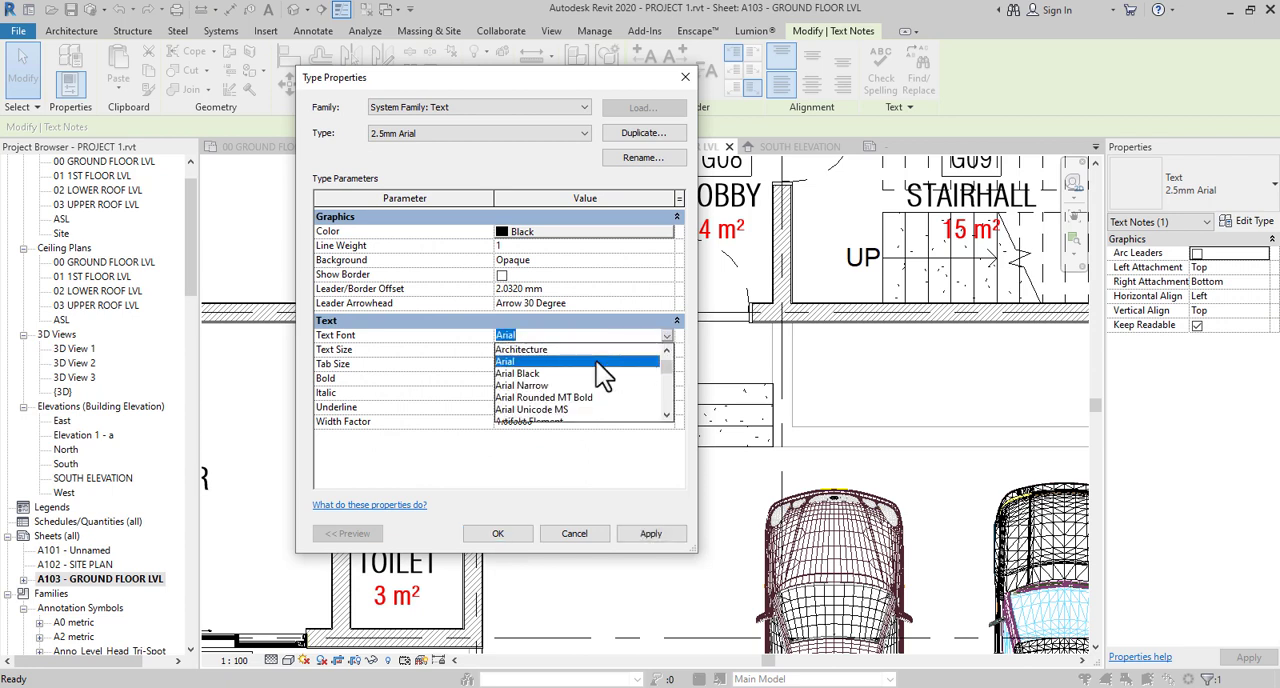
{"action": "type", "text": "Swis721 BdCnOul BT"}
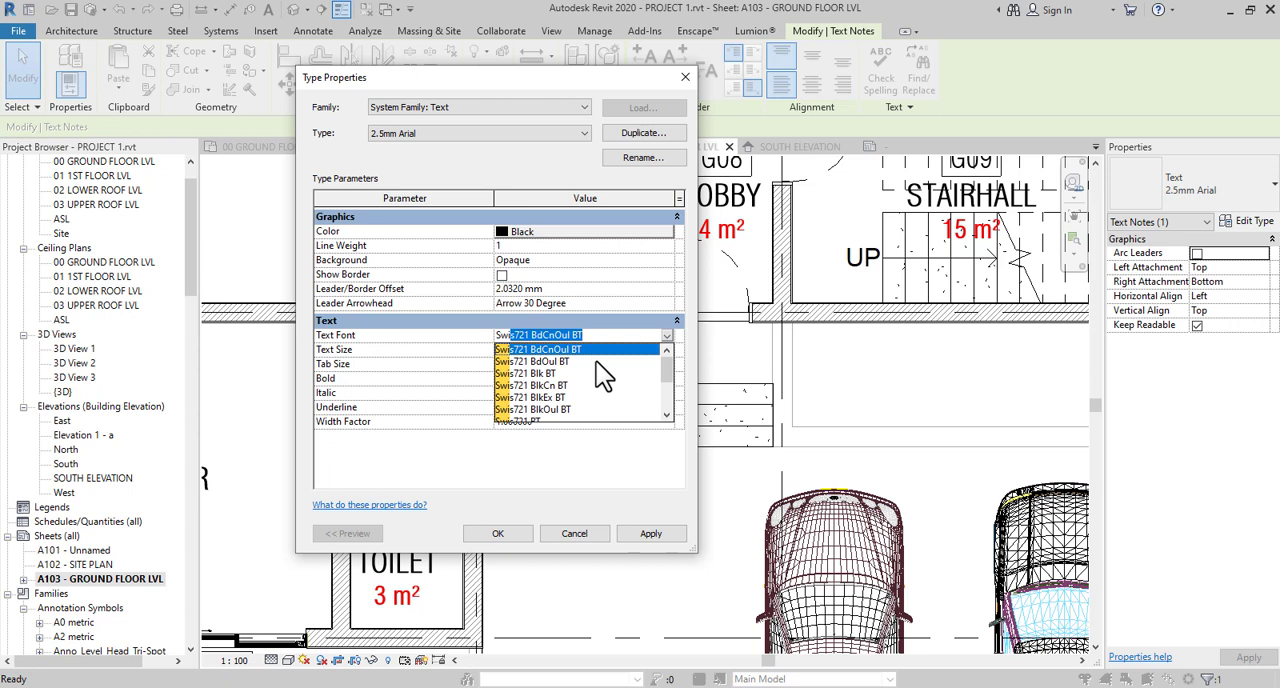
{"action": "scroll", "coordinate": [596, 362], "scroll_direction": "down", "scroll_amount": 2}
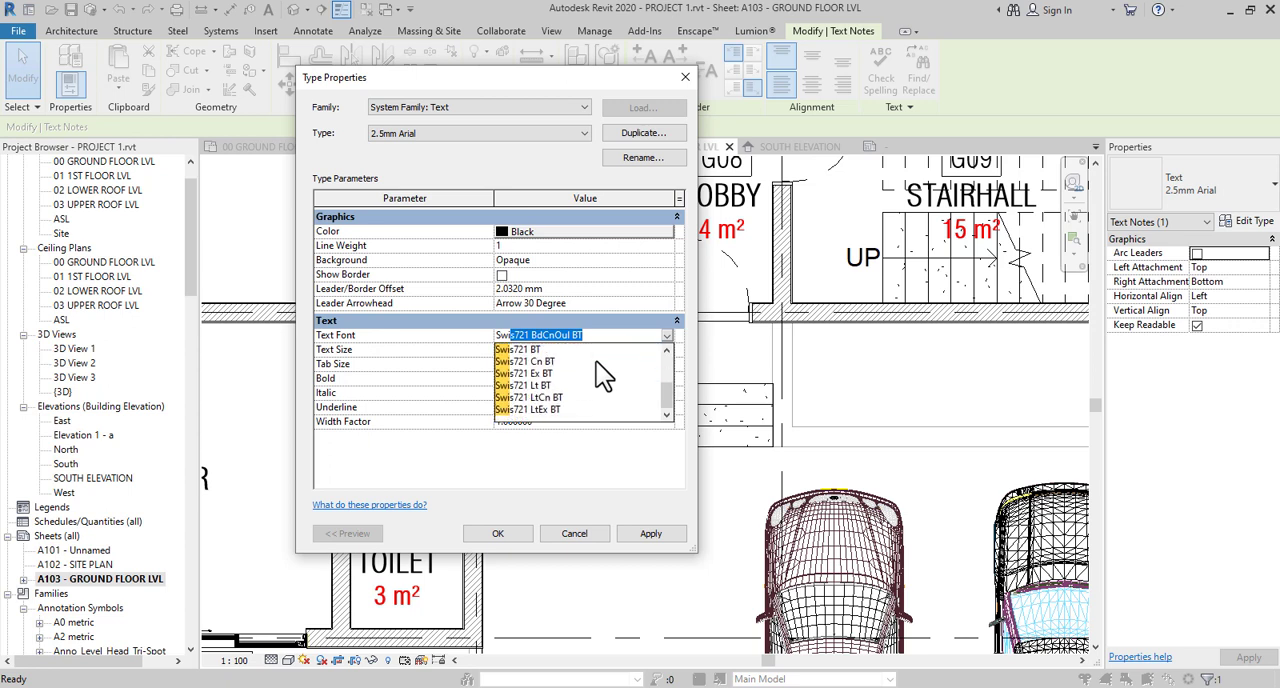
{"action": "left_click", "coordinate": [549, 399]}
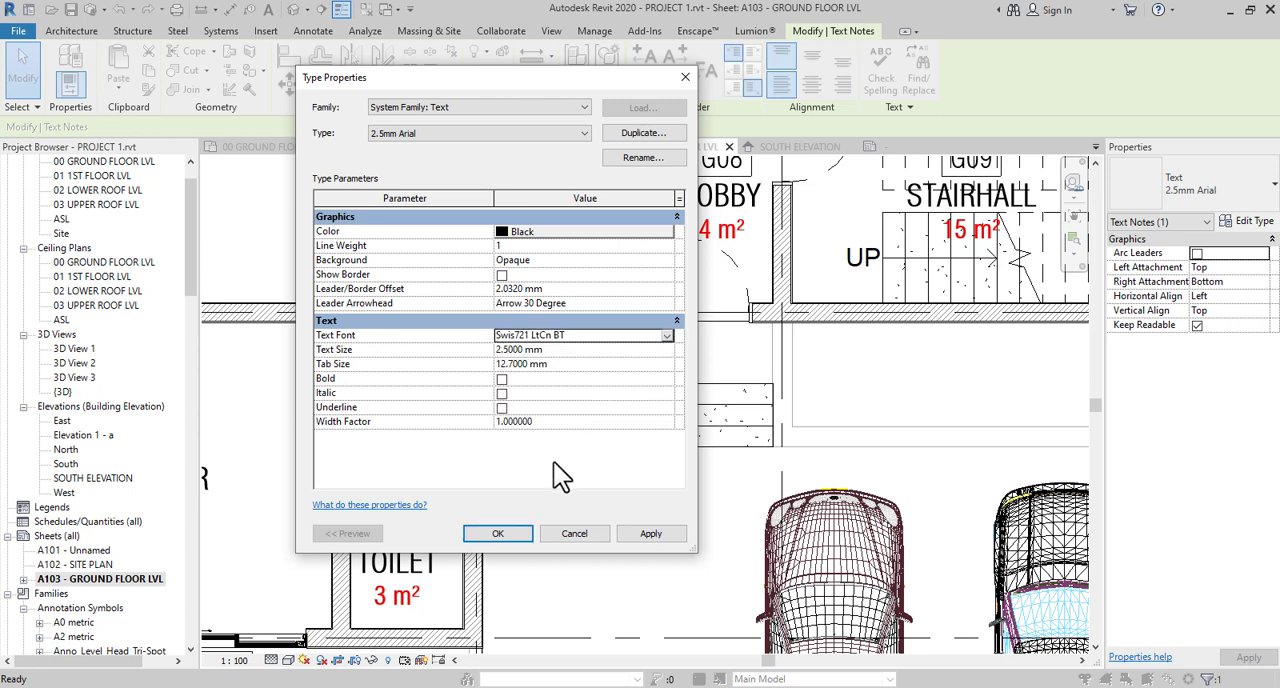
{"action": "left_click", "coordinate": [506, 533]}
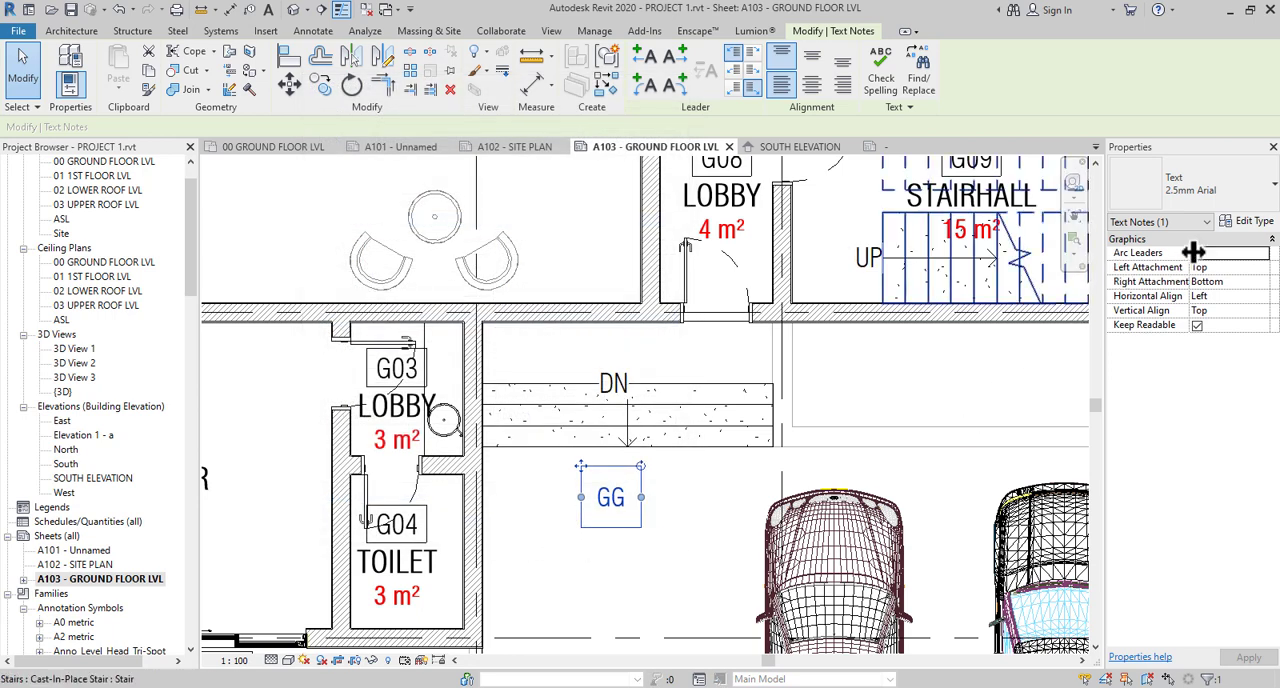
- Duplicate the GG note's text type as 1mm, set its text size to 1 mm, and deselect the note
{"action": "left_click", "coordinate": [1252, 221]}
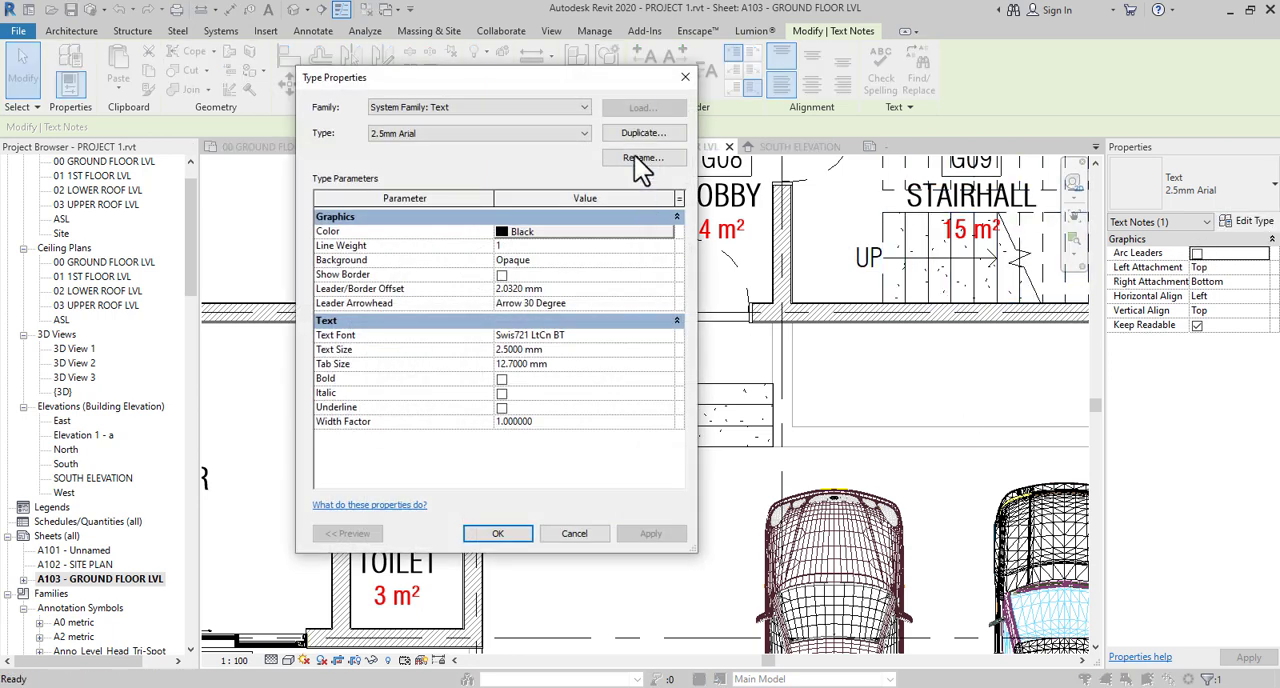
{"action": "left_click", "coordinate": [645, 134]}
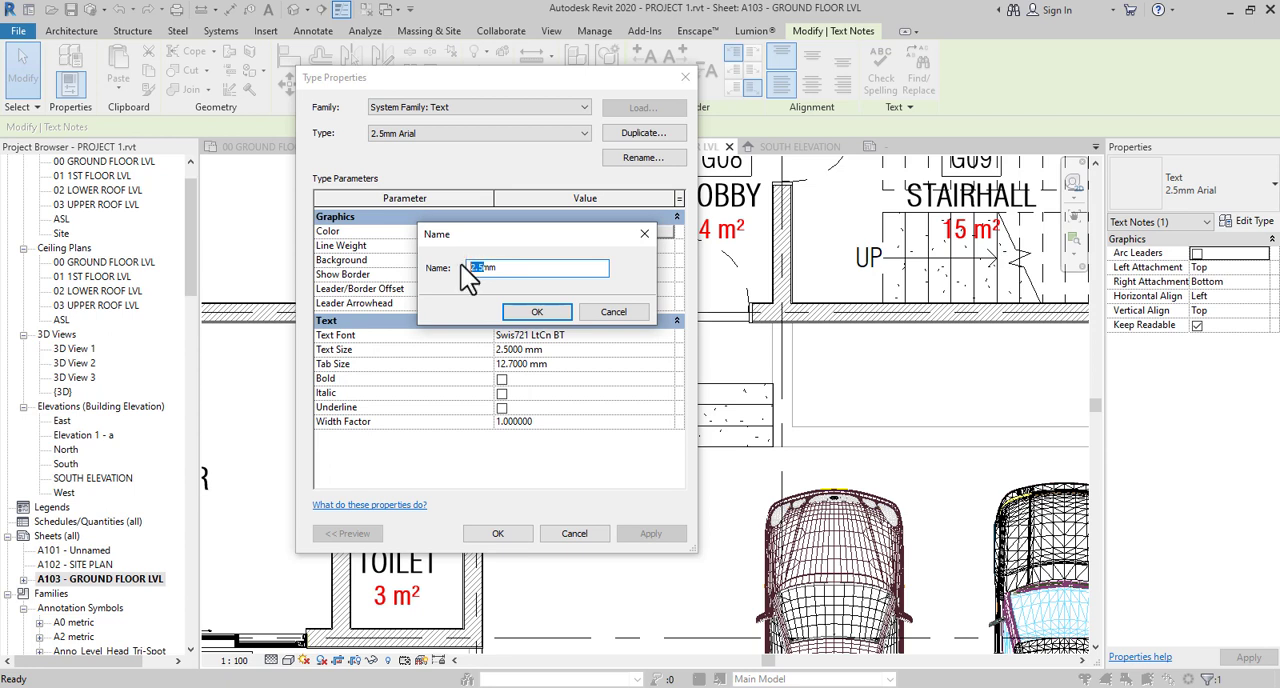
{"action": "type", "text": "1"}
{"action": "left_click", "coordinate": [527, 310]}
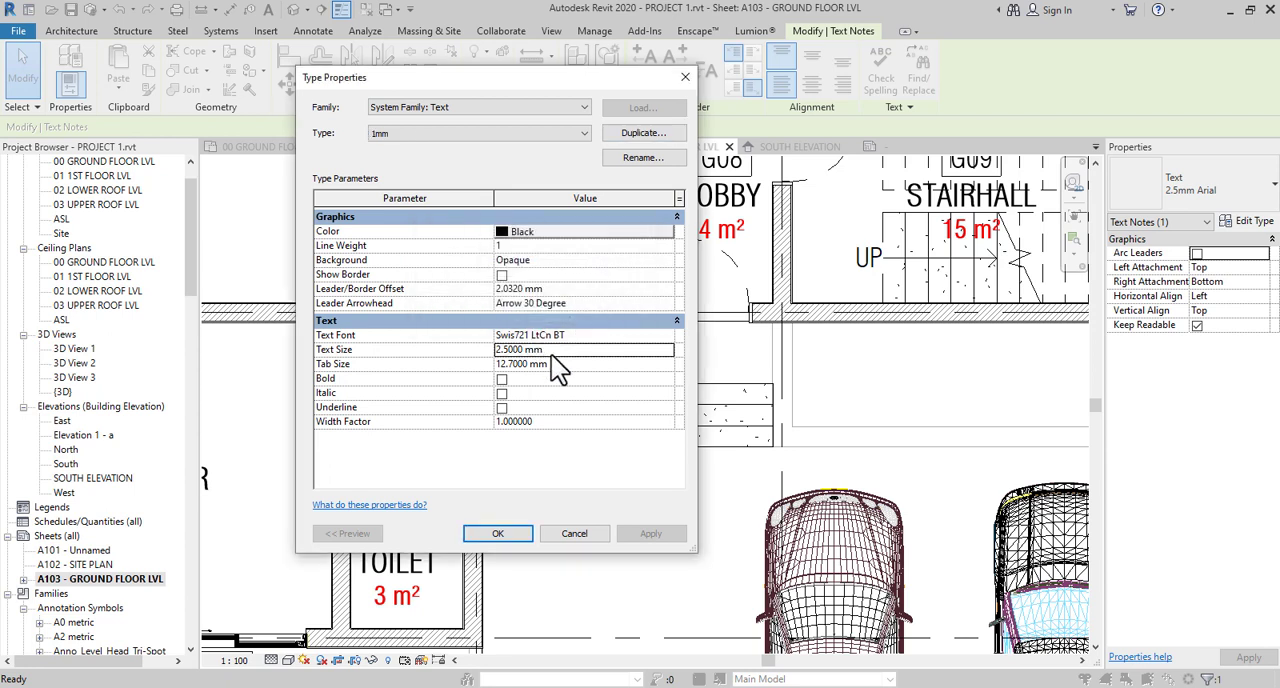
{"action": "left_click", "coordinate": [551, 352]}
{"action": "type", "text": "1"}
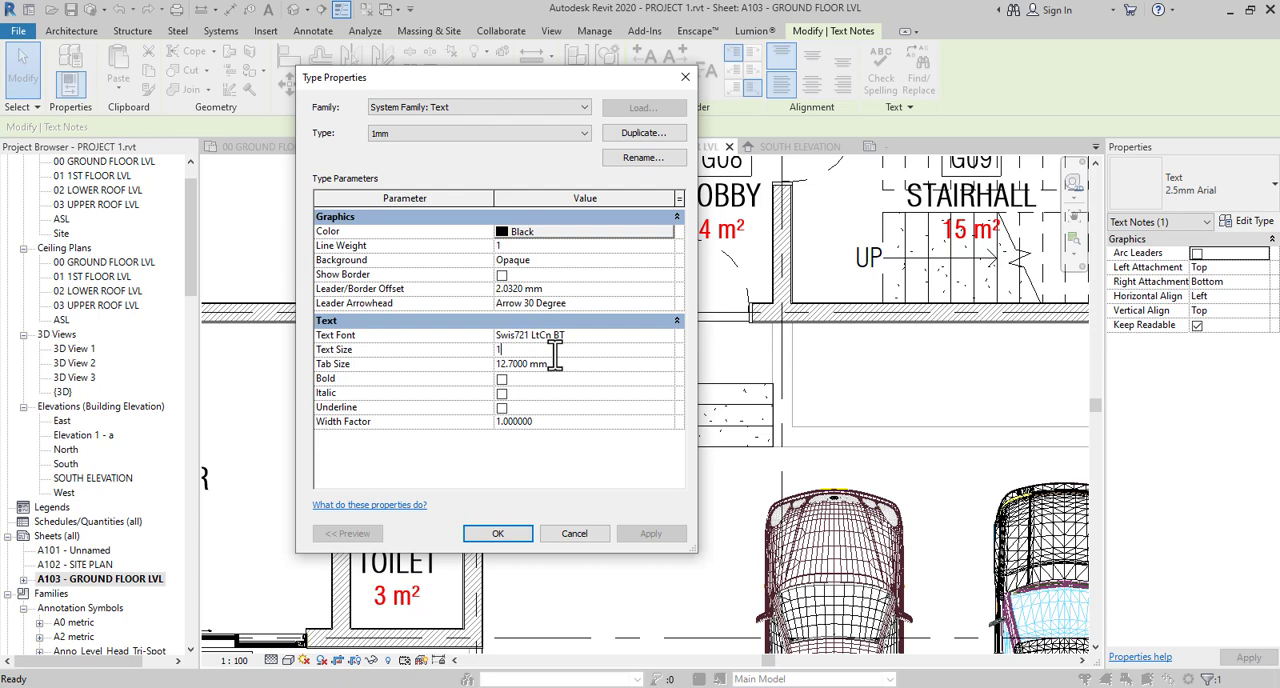
{"action": "left_click", "coordinate": [516, 532]}
{"action": "key", "text": "Escape"}
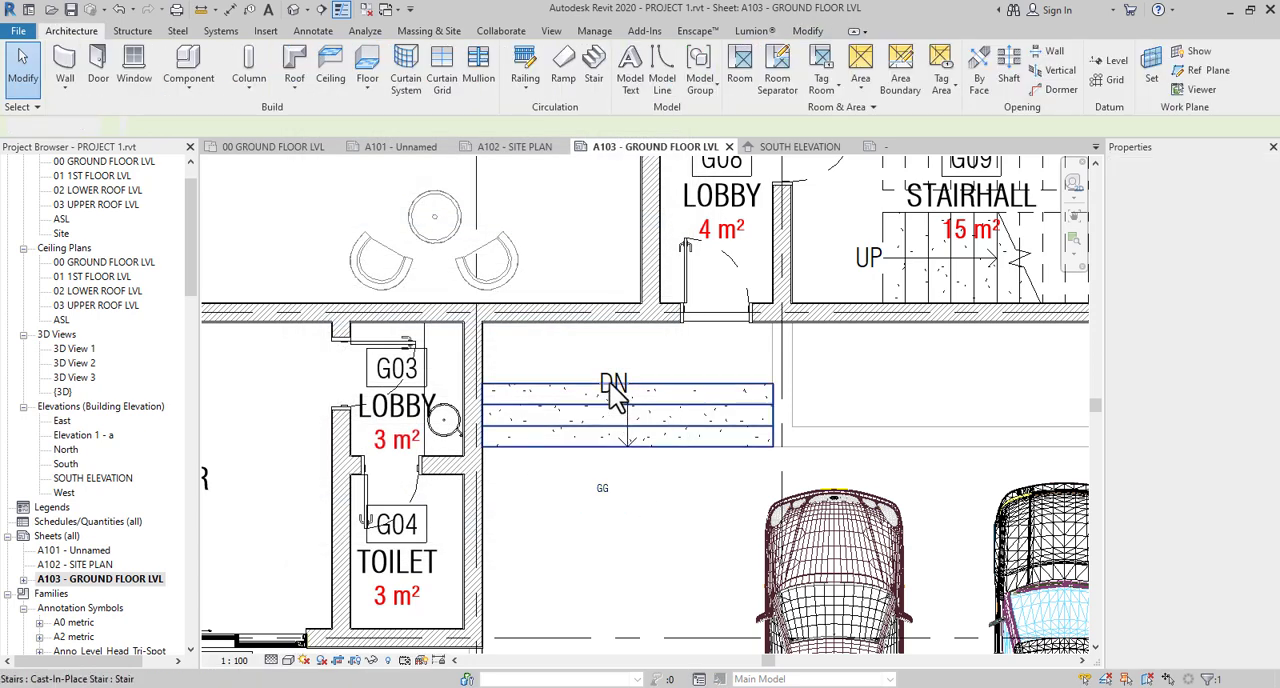
- Set the text type of the DN stair path's Standard type to 1mm
{"action": "left_click", "coordinate": [617, 387]}
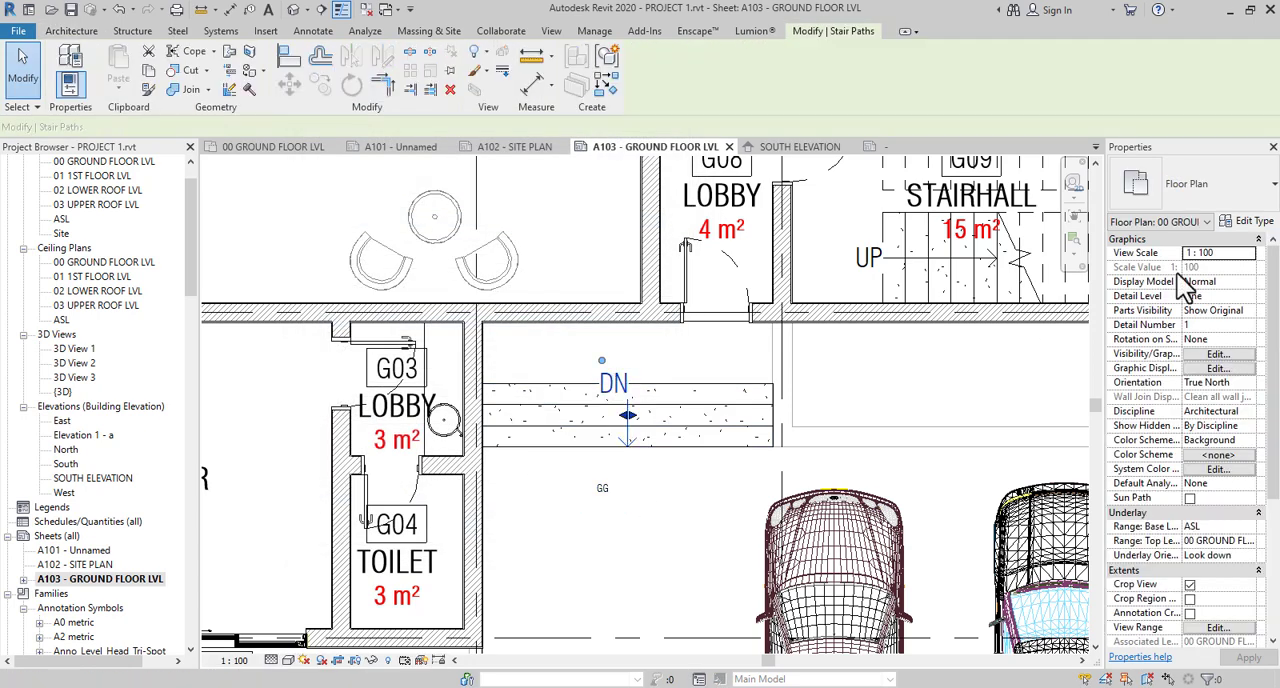
{"action": "left_click", "coordinate": [1249, 221]}
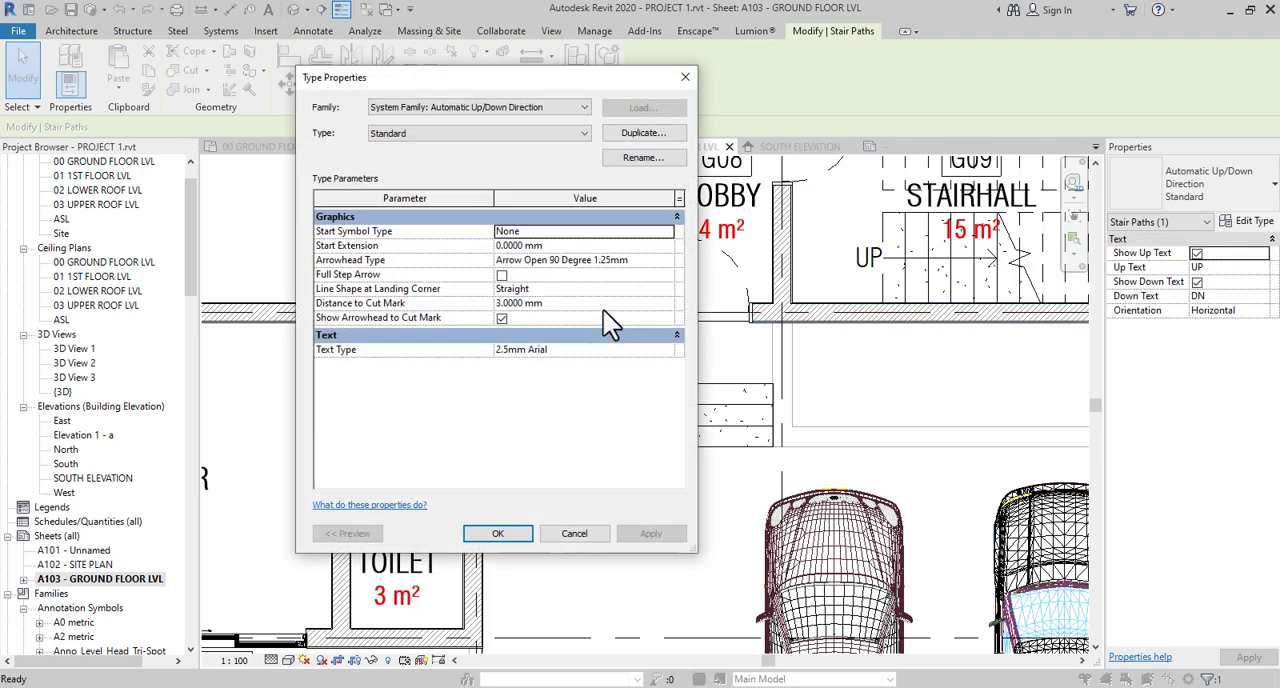
{"action": "left_click", "coordinate": [668, 352]}
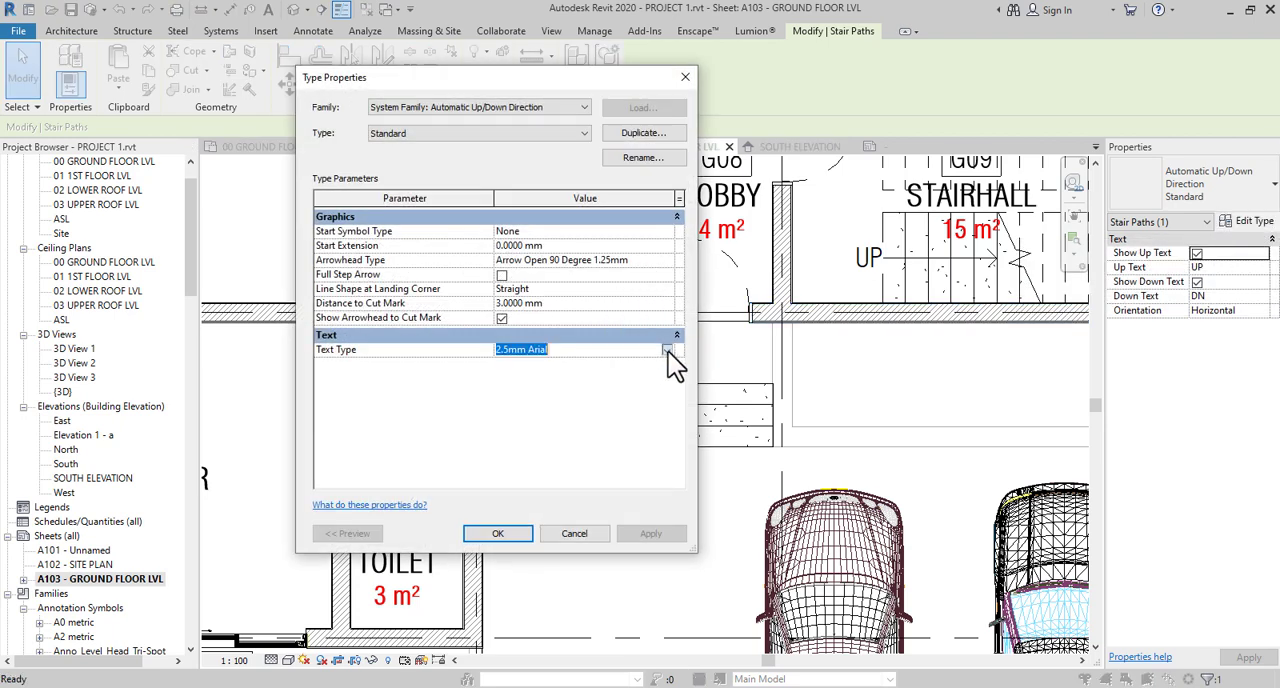
{"action": "left_click", "coordinate": [668, 351]}
{"action": "left_click", "coordinate": [542, 364]}
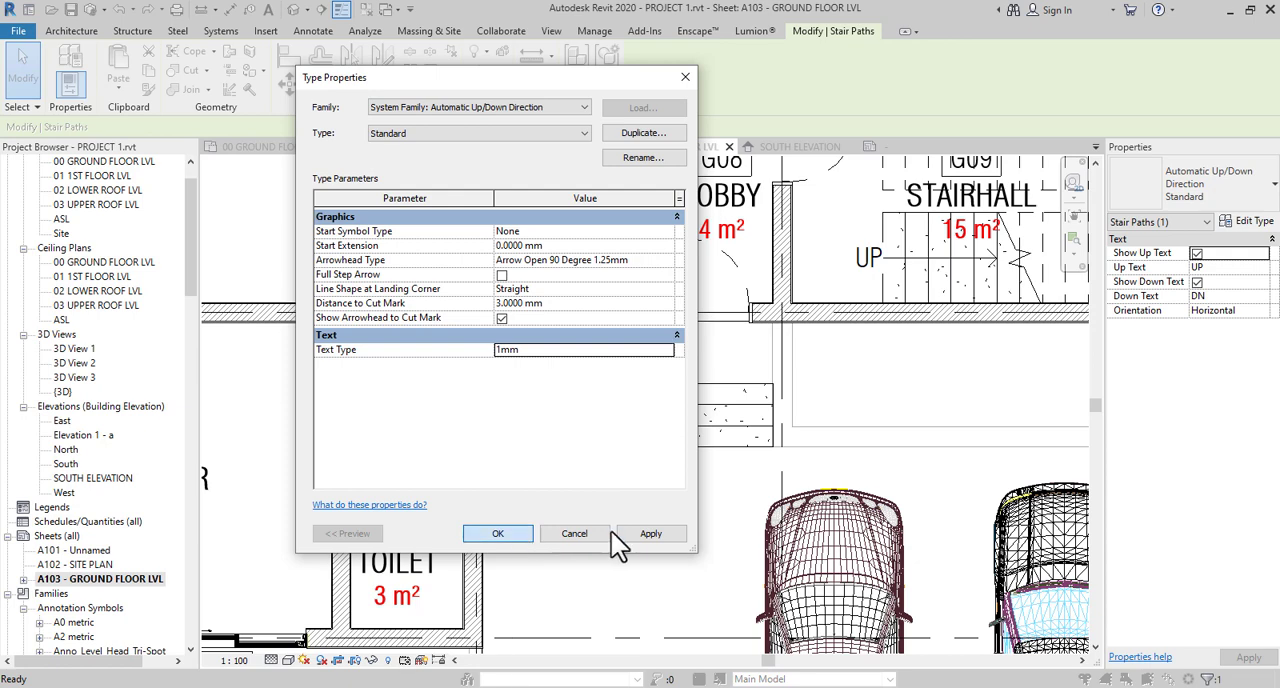
{"action": "left_click", "coordinate": [663, 495]}
- Make the GG note's 1mm text type bold with a transparent background
{"action": "scroll", "coordinate": [617, 414], "scroll_direction": "up", "scroll_amount": 1}
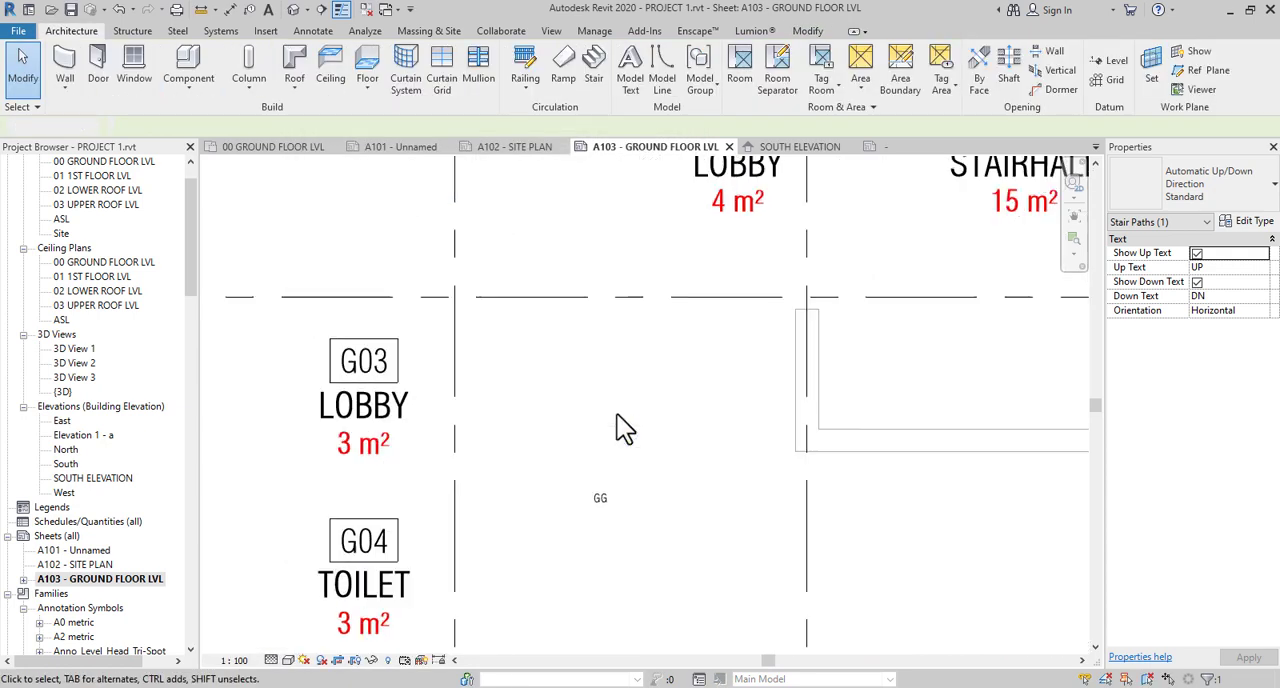
{"action": "scroll", "coordinate": [620, 411], "scroll_direction": "up", "scroll_amount": 7}
{"action": "scroll", "coordinate": [623, 408], "scroll_direction": "down", "scroll_amount": 6}
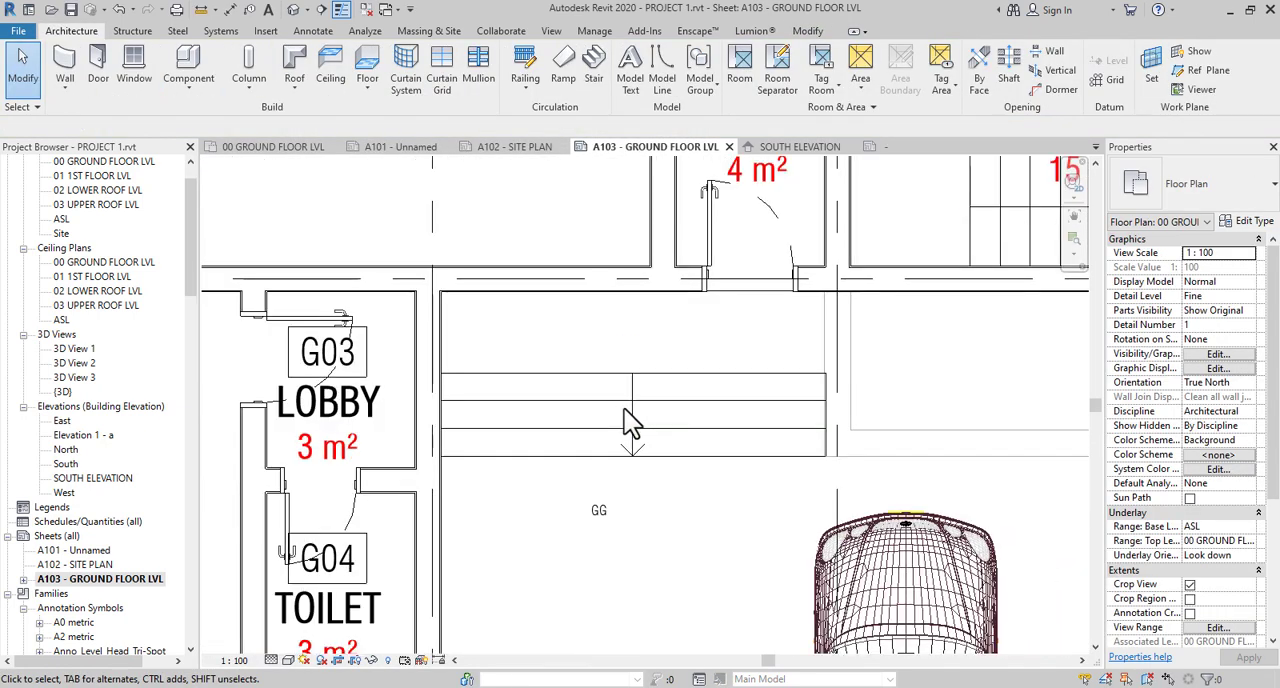
{"action": "scroll", "coordinate": [624, 408], "scroll_direction": "down", "scroll_amount": 3}
{"action": "left_click", "coordinate": [609, 478]}
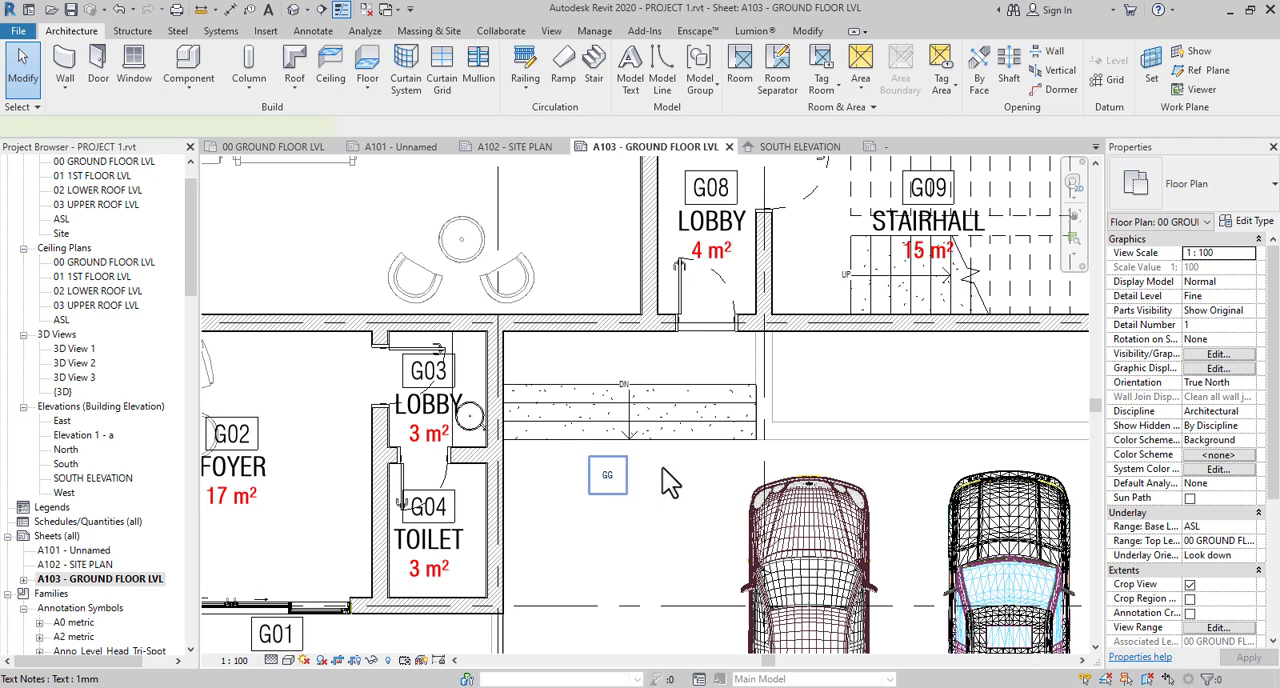
{"action": "left_click", "coordinate": [1245, 224]}
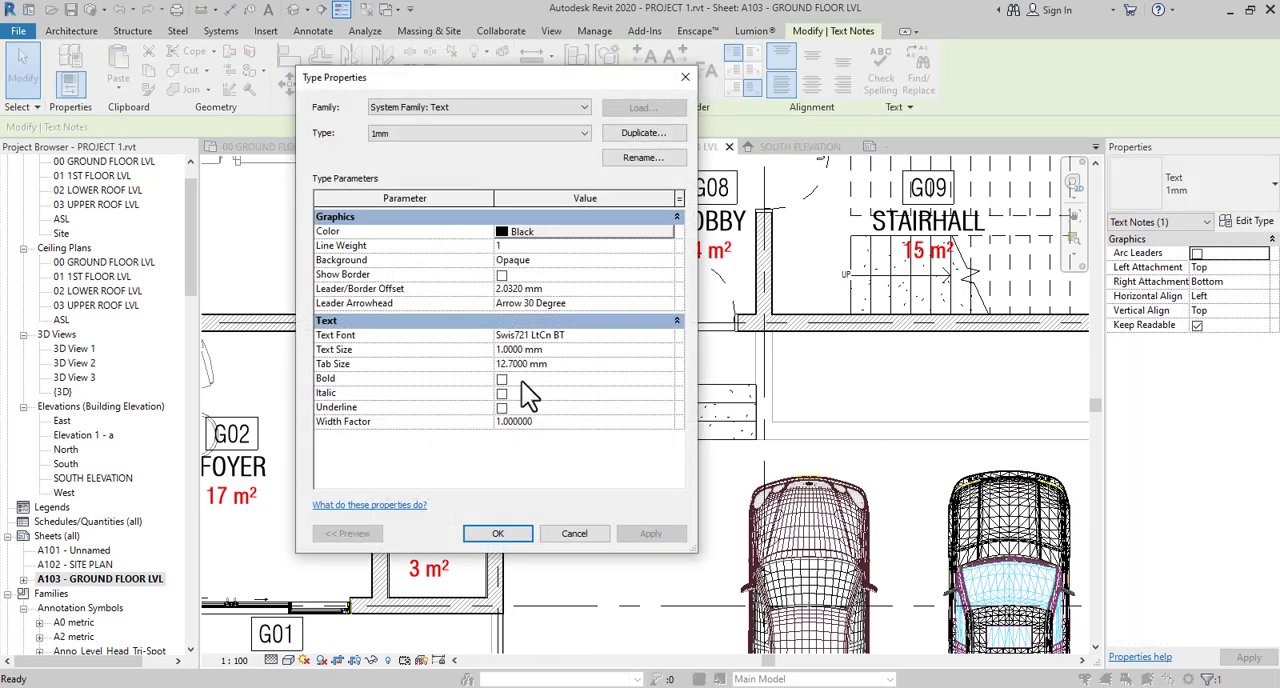
{"action": "left_click", "coordinate": [501, 379]}
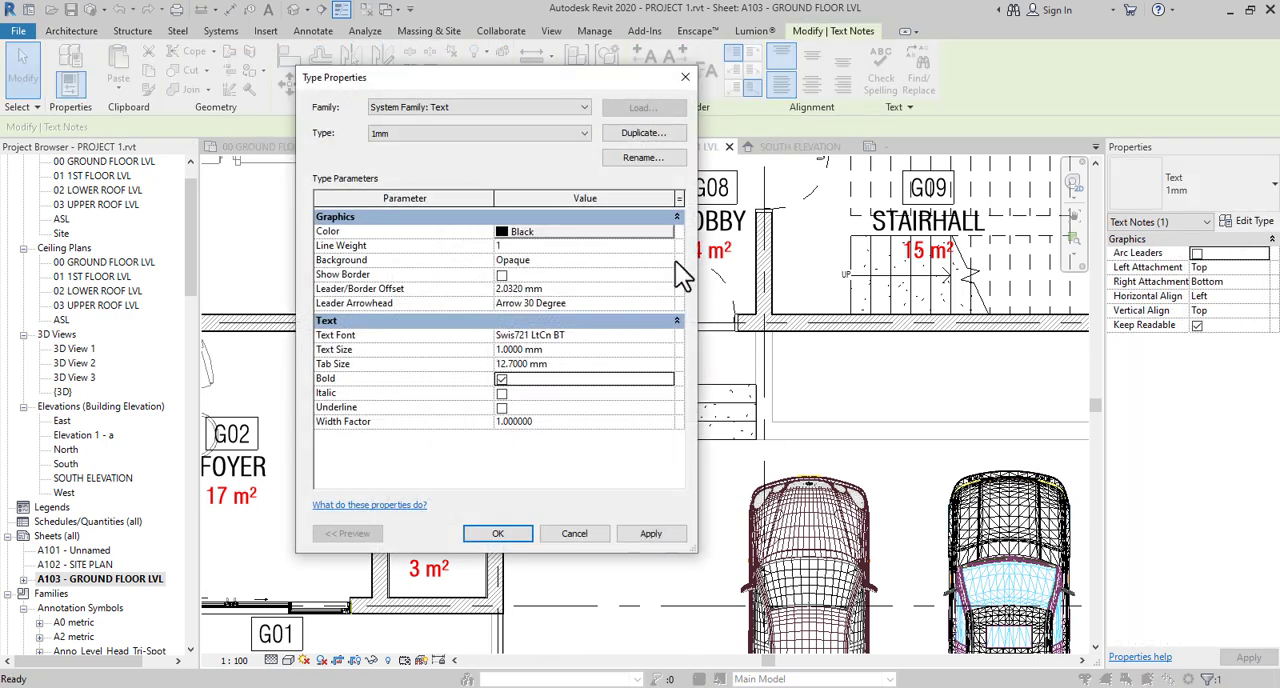
{"action": "left_click", "coordinate": [668, 260]}
{"action": "left_click", "coordinate": [530, 287]}
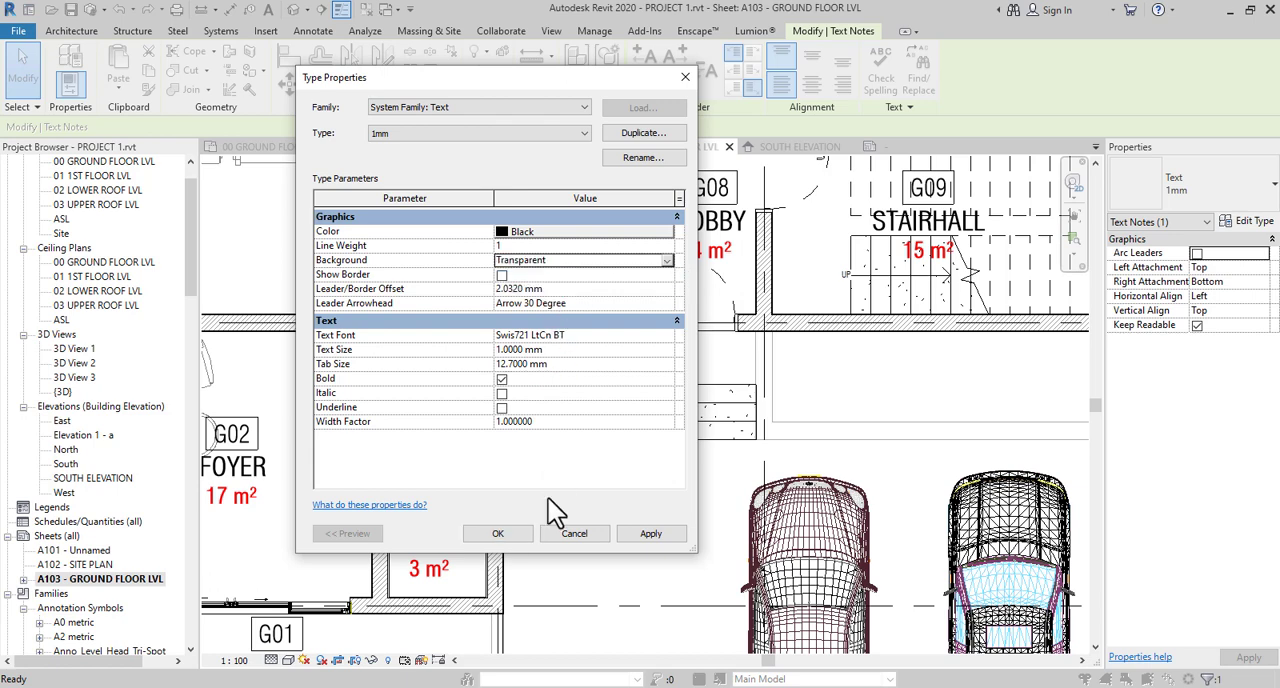
{"action": "left_click", "coordinate": [520, 532]}
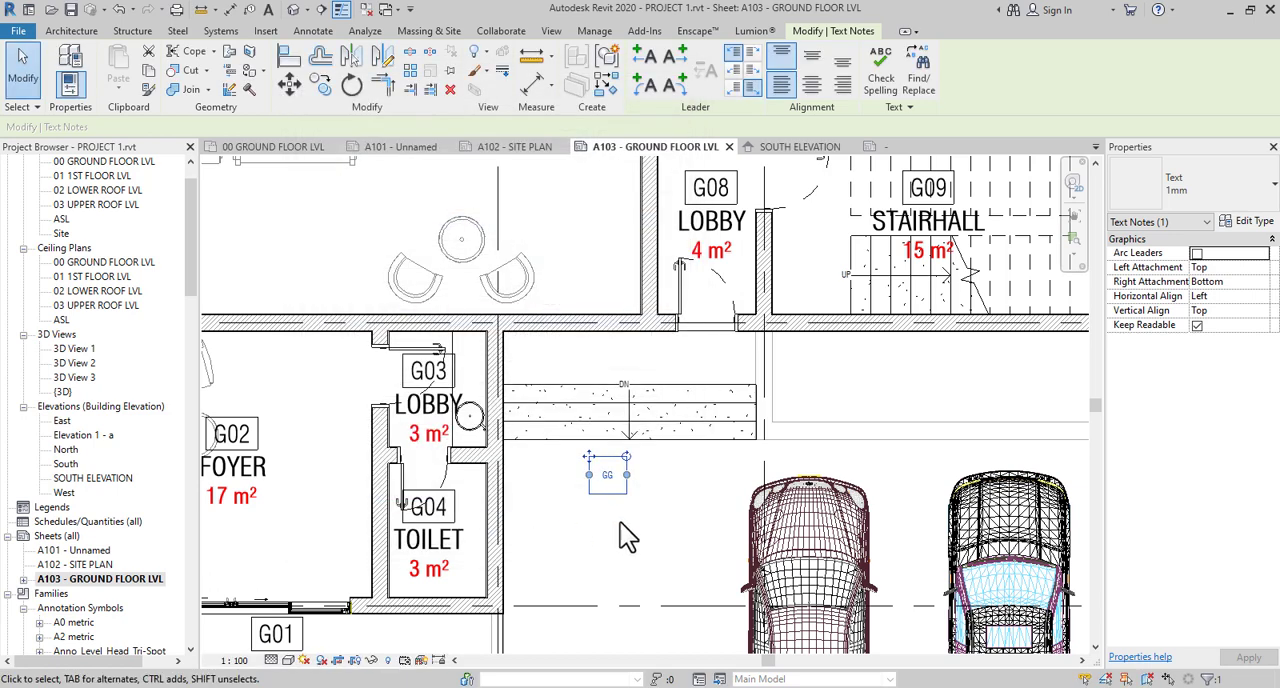
- Rename the GG note's 1mm text type to 1.5mm and set its text size to 1.5 mm
{"action": "scroll", "coordinate": [630, 400], "scroll_direction": "up", "scroll_amount": 8}
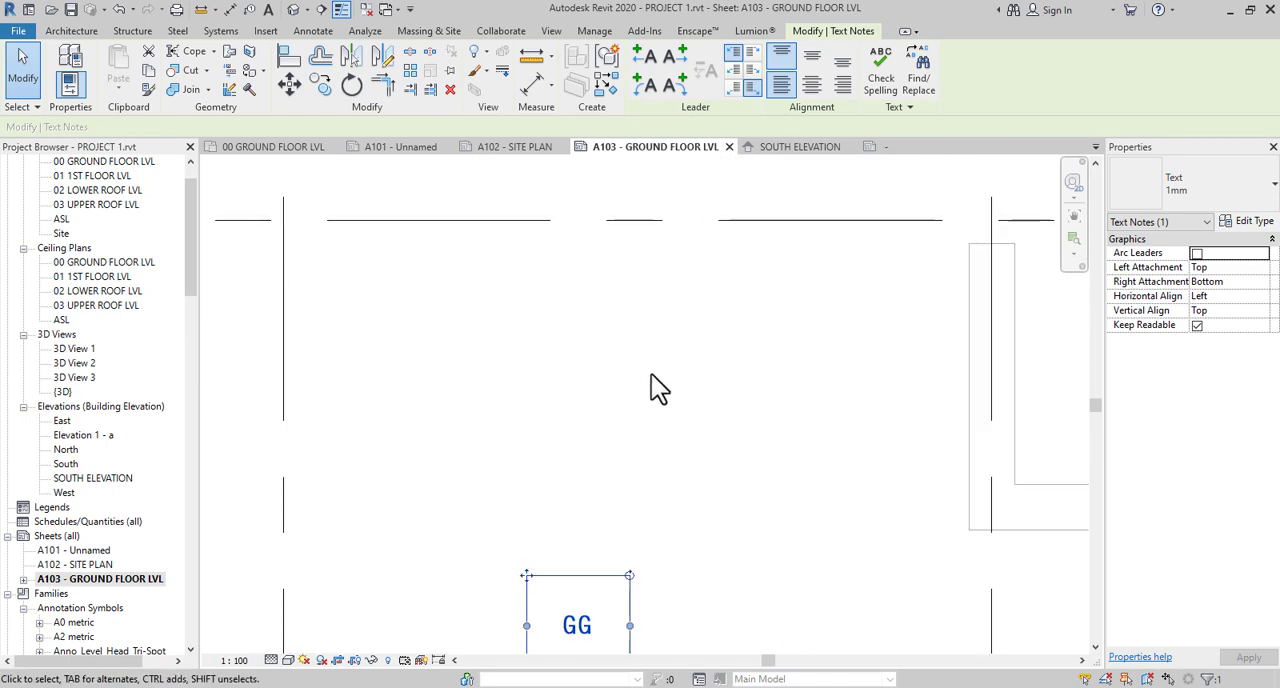
{"action": "scroll", "coordinate": [653, 380], "scroll_direction": "down", "scroll_amount": 8}
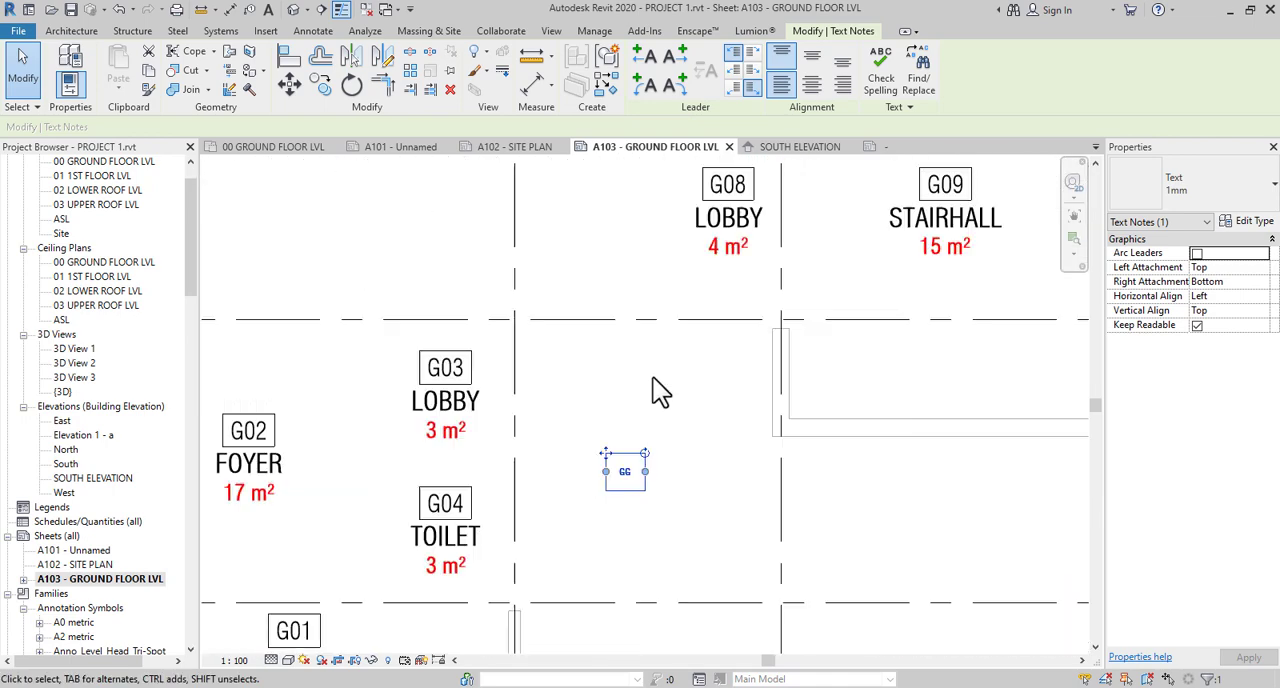
{"action": "left_click", "coordinate": [1250, 221]}
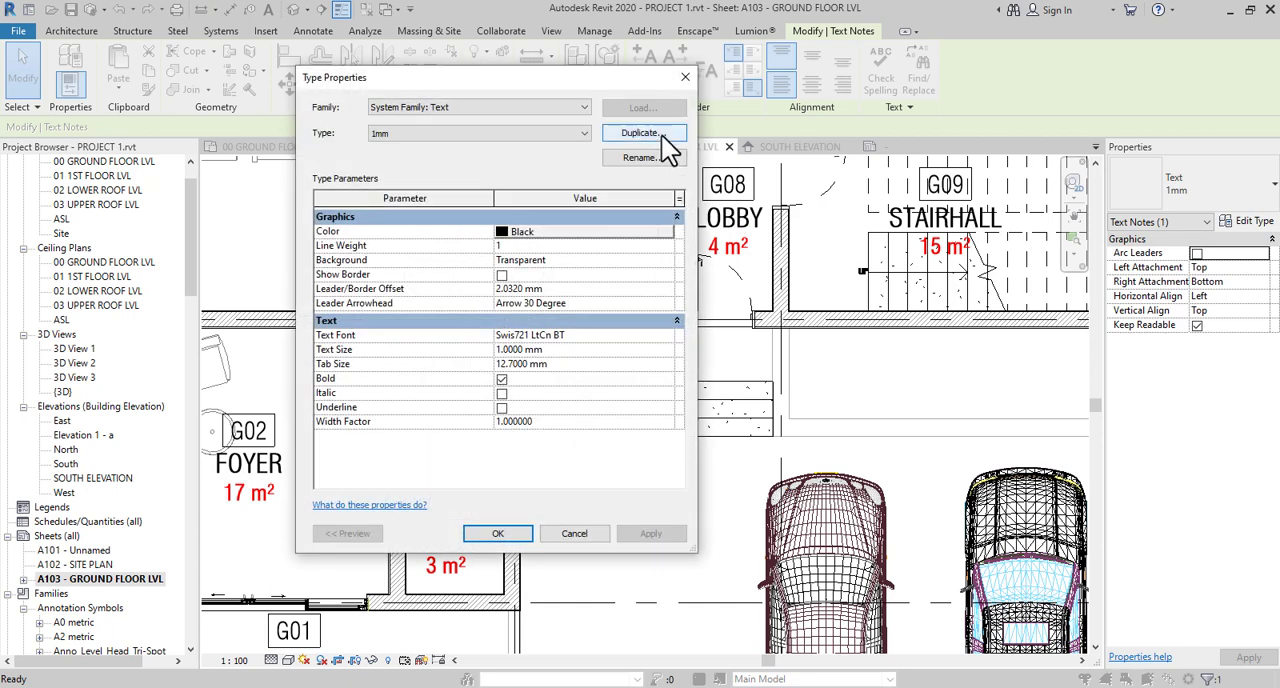
{"action": "left_click", "coordinate": [656, 157]}
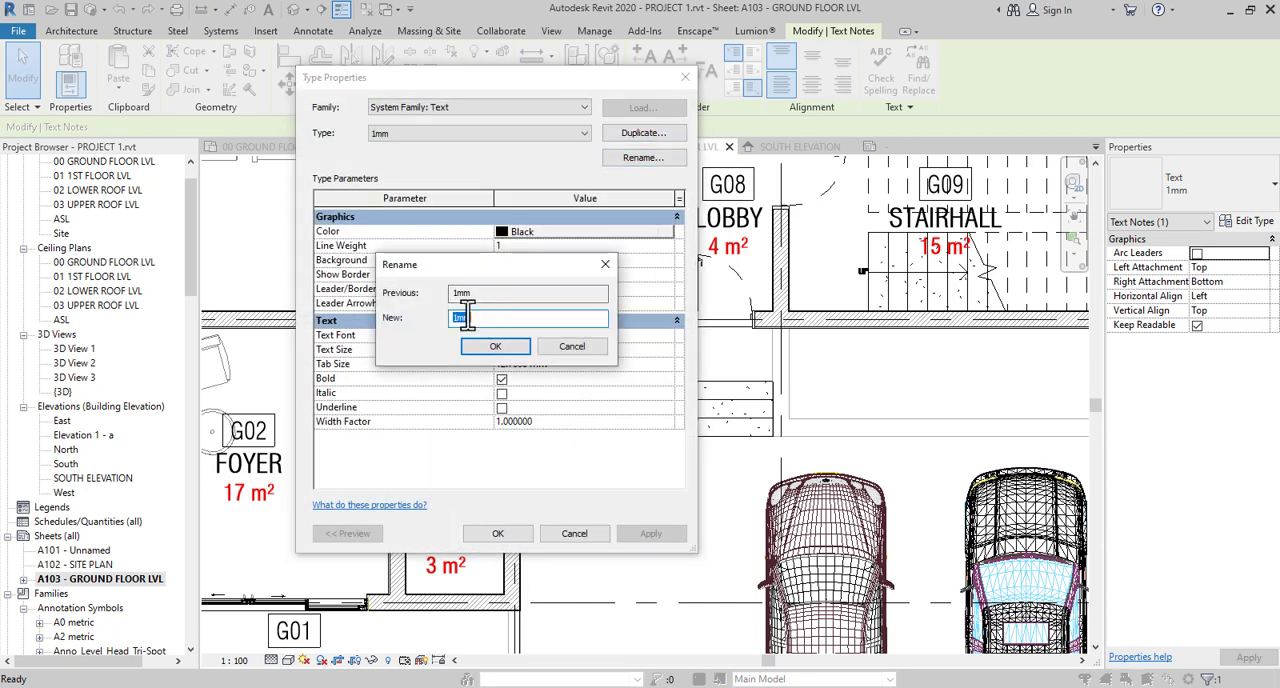
{"action": "left_click", "coordinate": [457, 318]}
{"action": "left_click", "coordinate": [490, 346]}
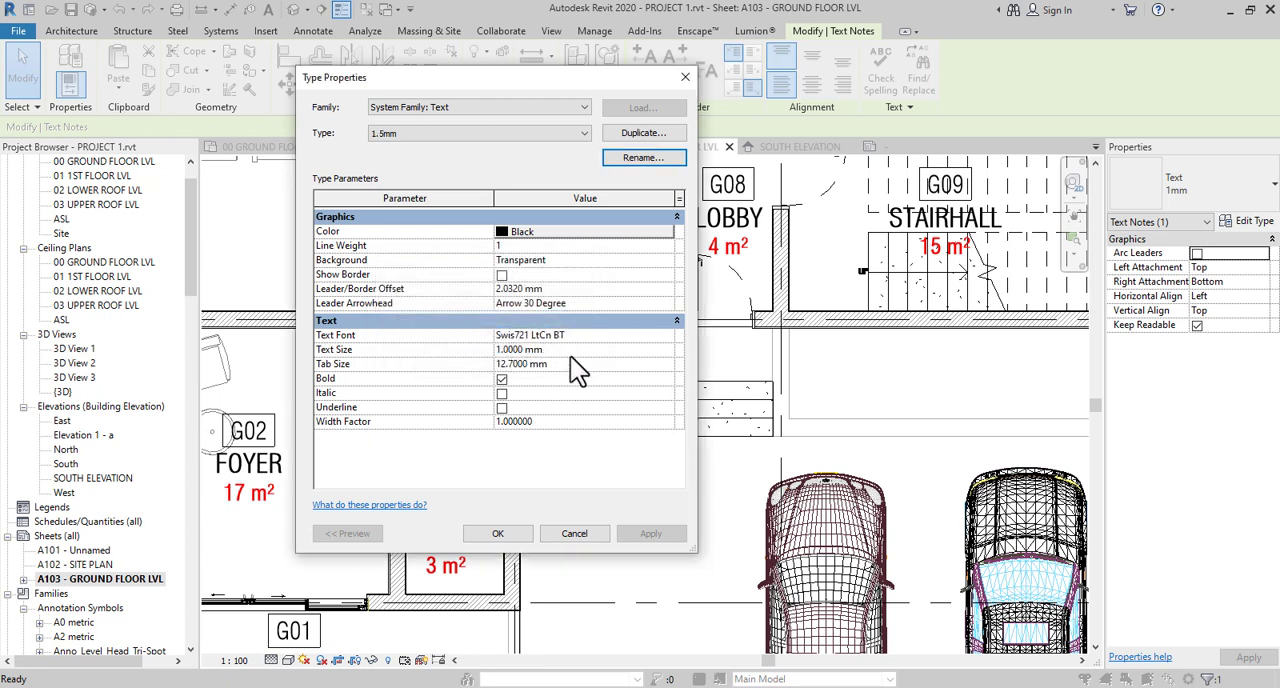
{"action": "left_click", "coordinate": [570, 354]}
{"action": "type", "text": "1.5"}
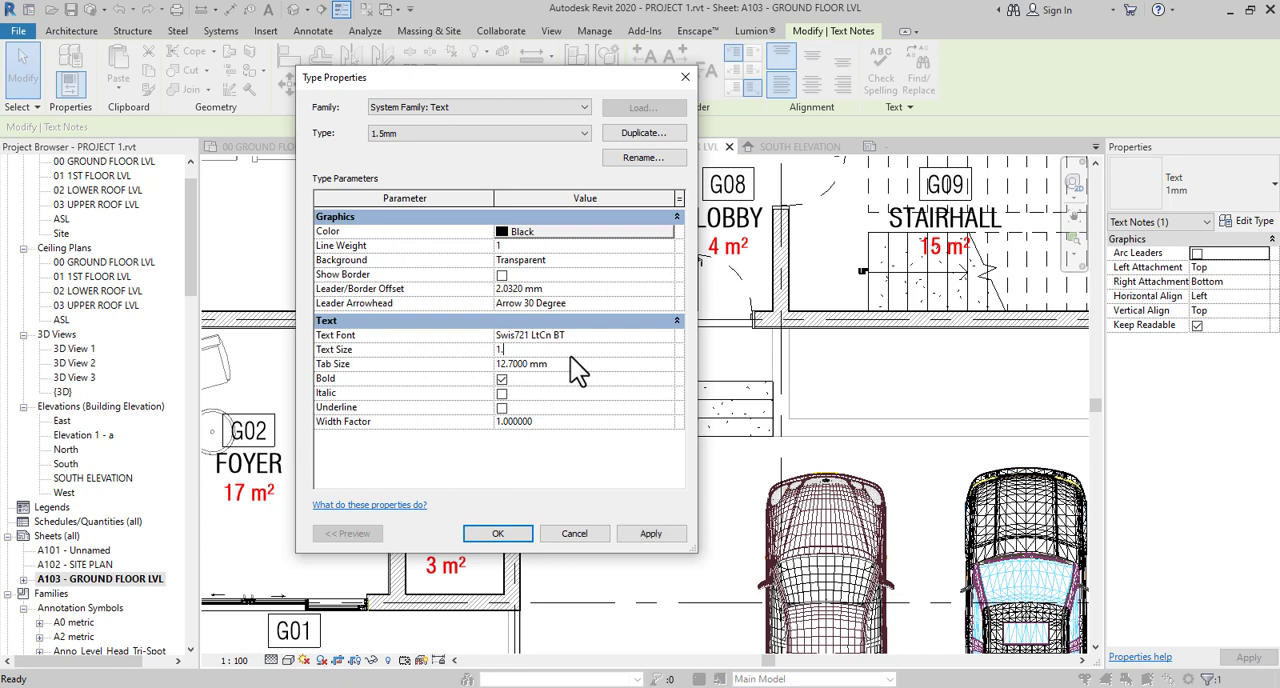
{"action": "left_click", "coordinate": [520, 534]}
{"action": "left_click", "coordinate": [643, 535]}
- Delete the GG text note below the steps beside the G03 lobby
{"action": "scroll", "coordinate": [650, 388], "scroll_direction": "up", "scroll_amount": 3}
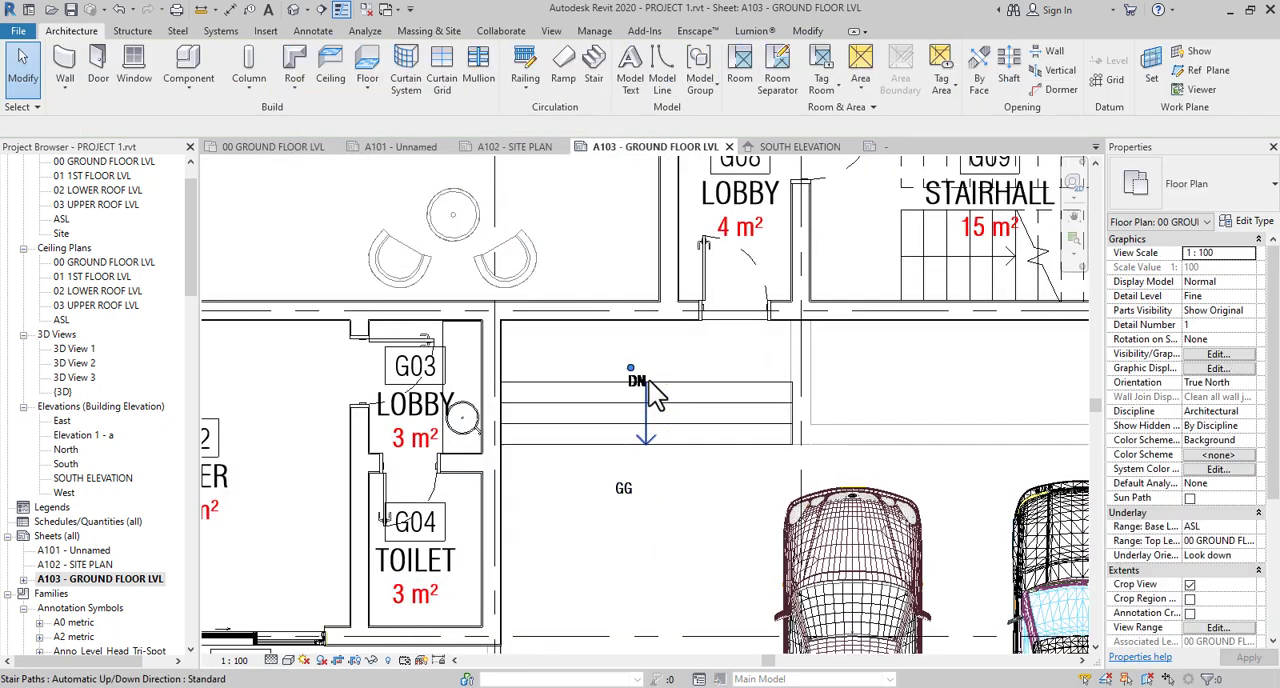
{"action": "left_click", "coordinate": [630, 473]}
{"action": "left_click", "coordinate": [660, 558]}
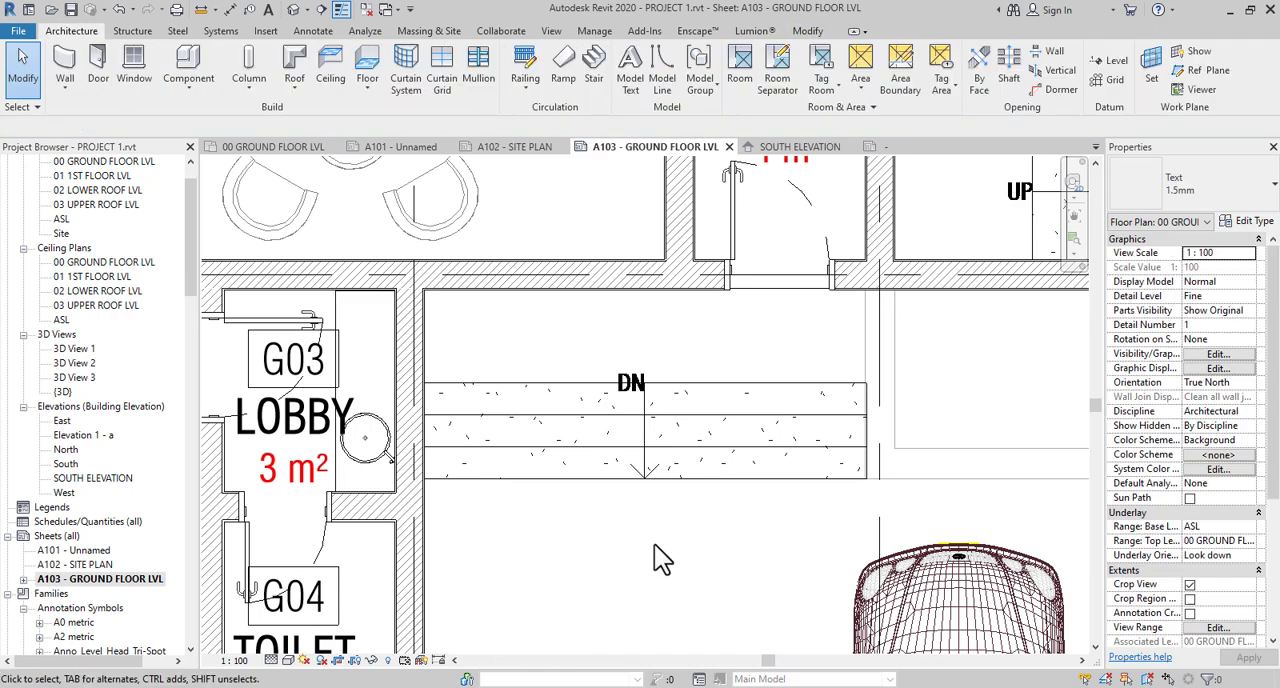
- Examine the stair direction labels, room tags and grid bubbles across the ground floor plan
{"action": "scroll", "coordinate": [713, 547], "scroll_direction": "down", "scroll_amount": 5}
{"action": "middle_click_drag", "start_coordinate": [763, 428], "coordinate": [762, 253]}
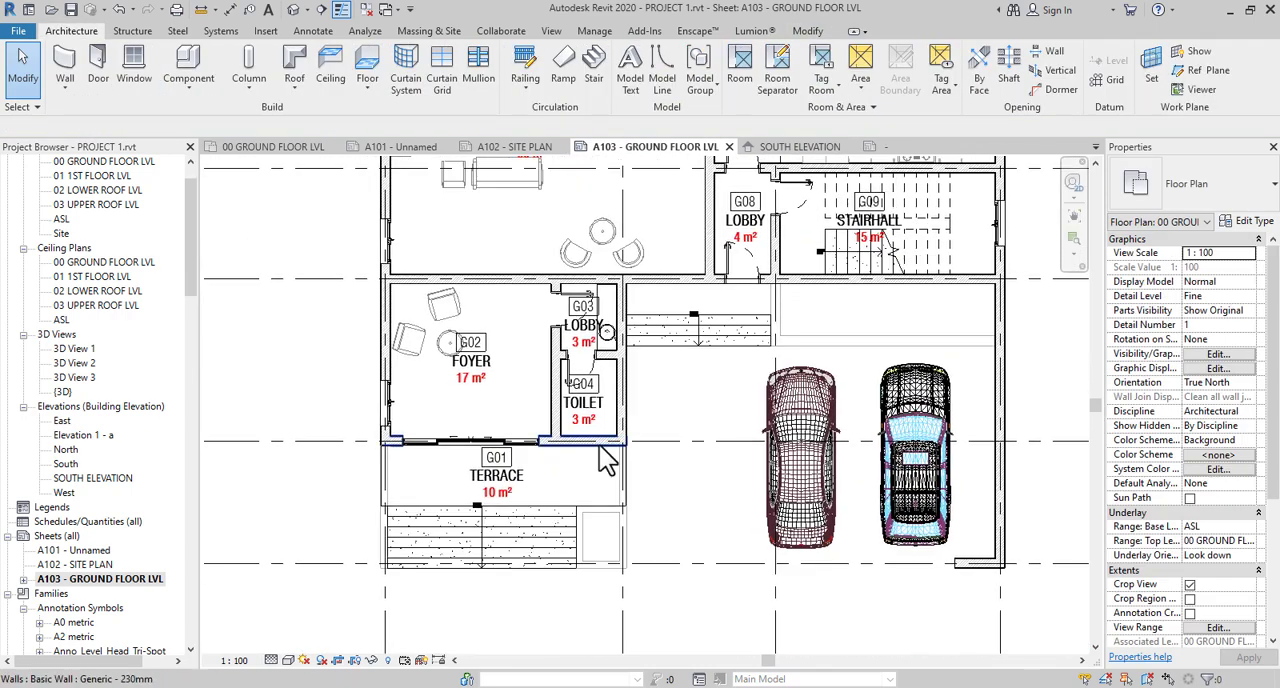
{"action": "middle_click_drag", "start_coordinate": [637, 472], "coordinate": [763, 494]}
{"action": "middle_click_drag", "start_coordinate": [622, 500], "coordinate": [592, 562]}
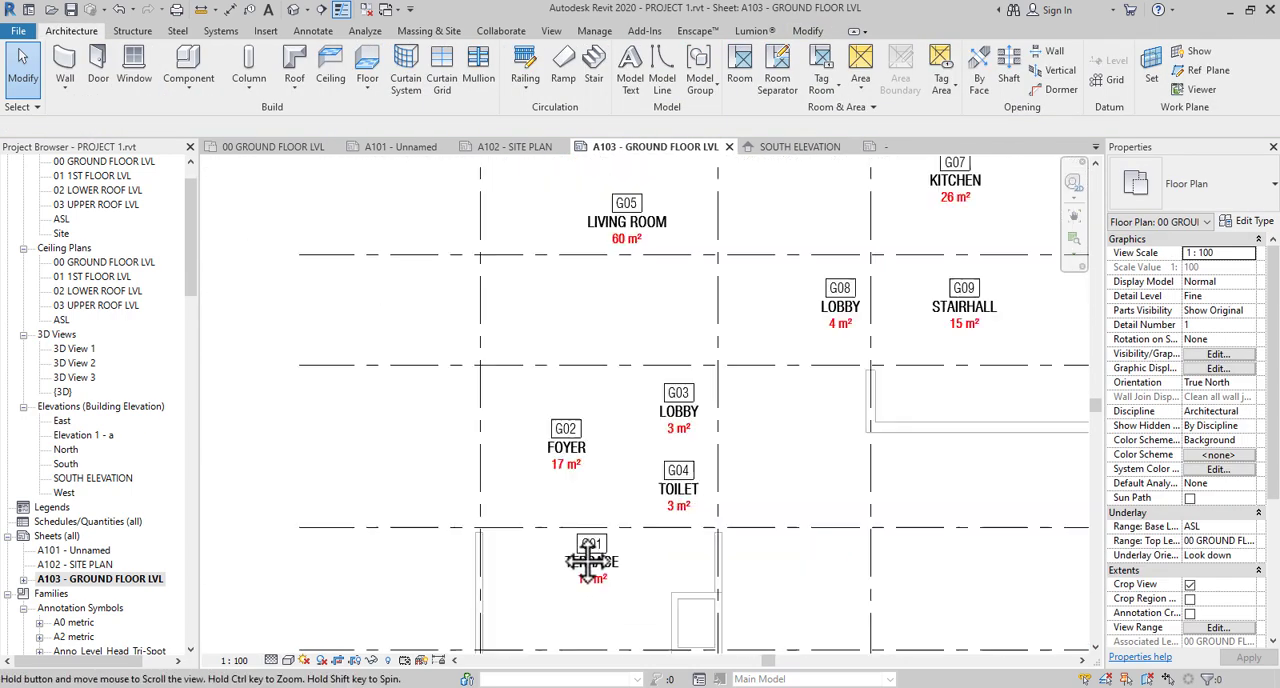
{"action": "scroll", "coordinate": [517, 482], "scroll_direction": "down", "scroll_amount": 5}
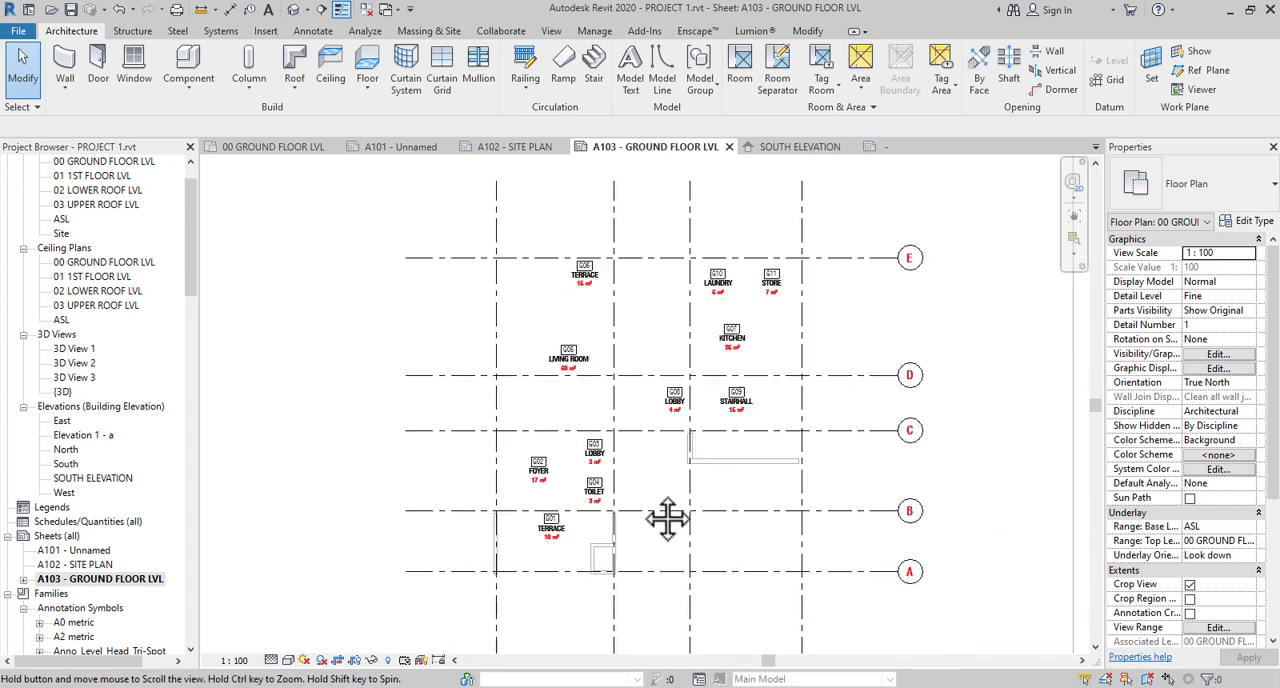
{"action": "middle_click_drag", "start_coordinate": [686, 523], "coordinate": [640, 557]}
{"action": "middle_click_drag", "start_coordinate": [765, 536], "coordinate": [794, 397]}
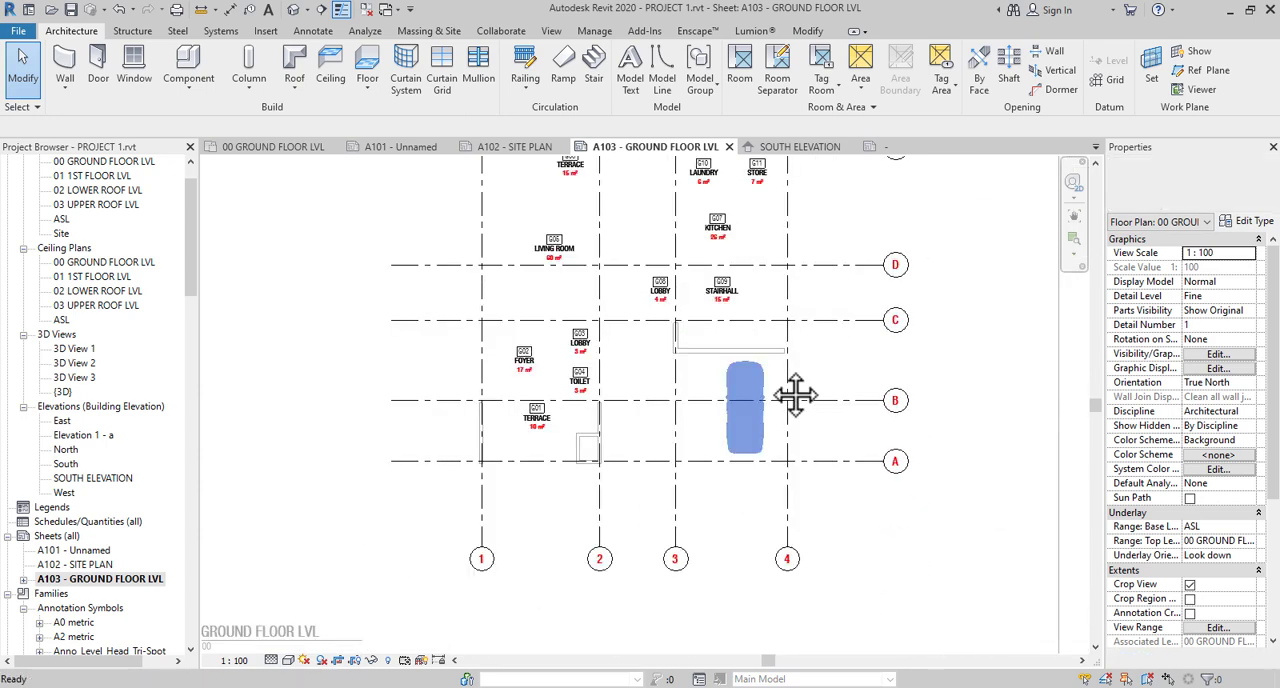
{"action": "scroll", "coordinate": [698, 210], "scroll_direction": "up", "scroll_amount": 1}
{"action": "scroll", "coordinate": [697, 210], "scroll_direction": "up", "scroll_amount": 1}
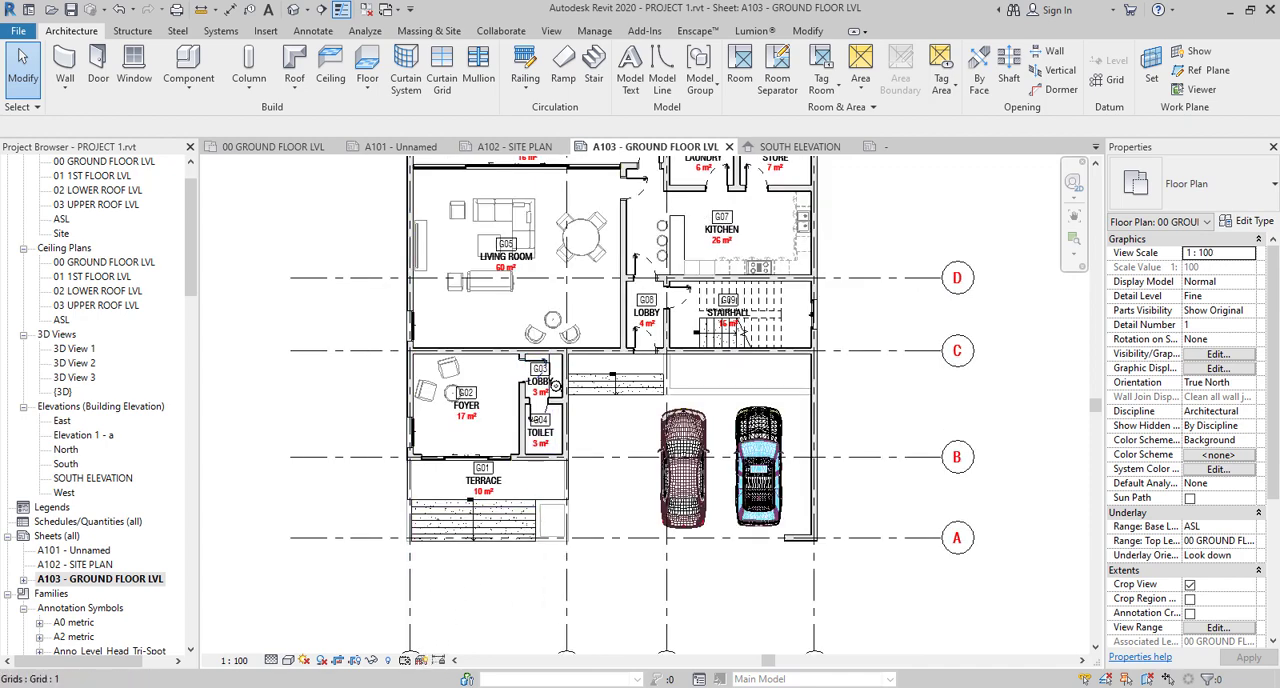
- Switch to File Explorer, search the REVIT library folder for ISLAND, and load Countertop_Straight_DoubleRadius_Island.rfa into the Revit project
{"action": "key", "text": "alt+Tab"}
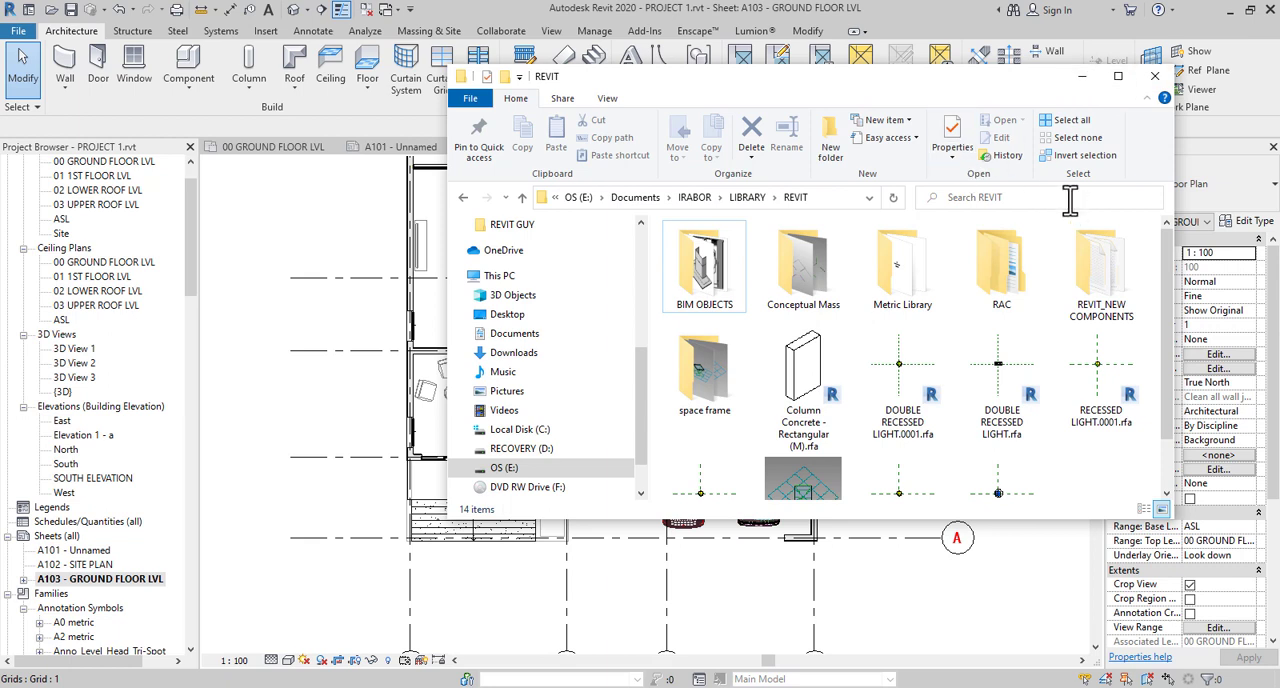
{"action": "left_click", "coordinate": [1034, 199]}
{"action": "type", "text": "l"}
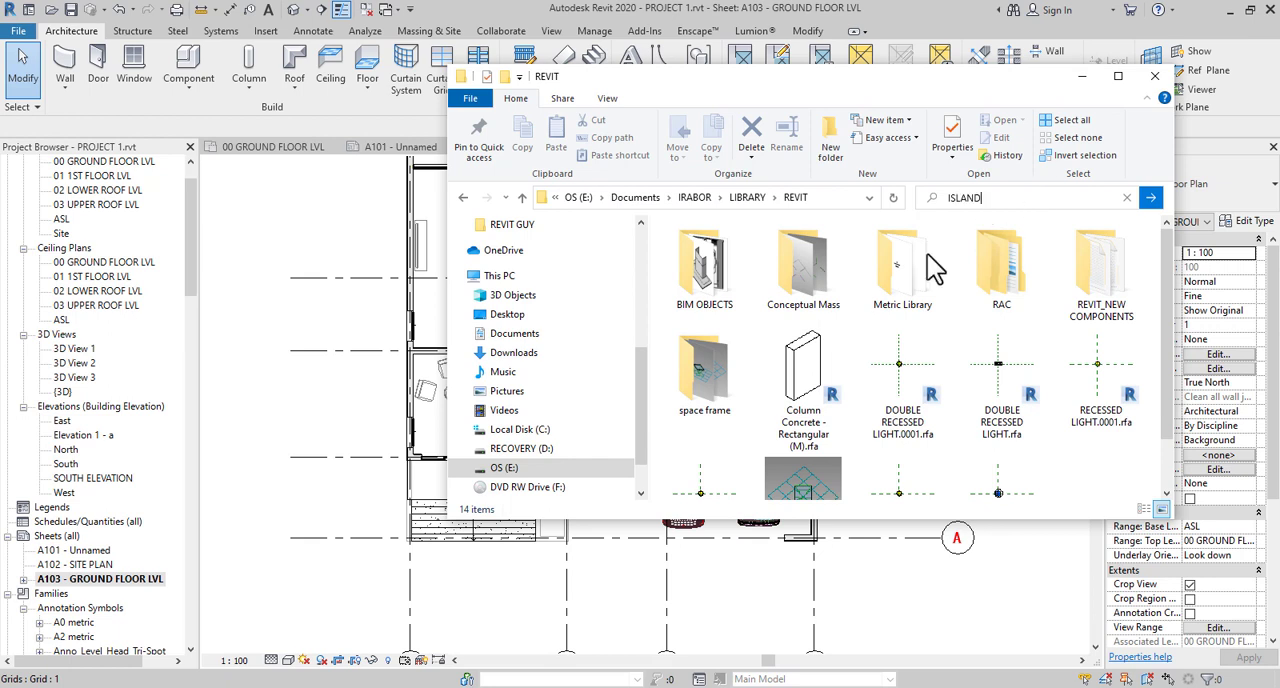
{"action": "left_click", "coordinate": [1150, 199]}
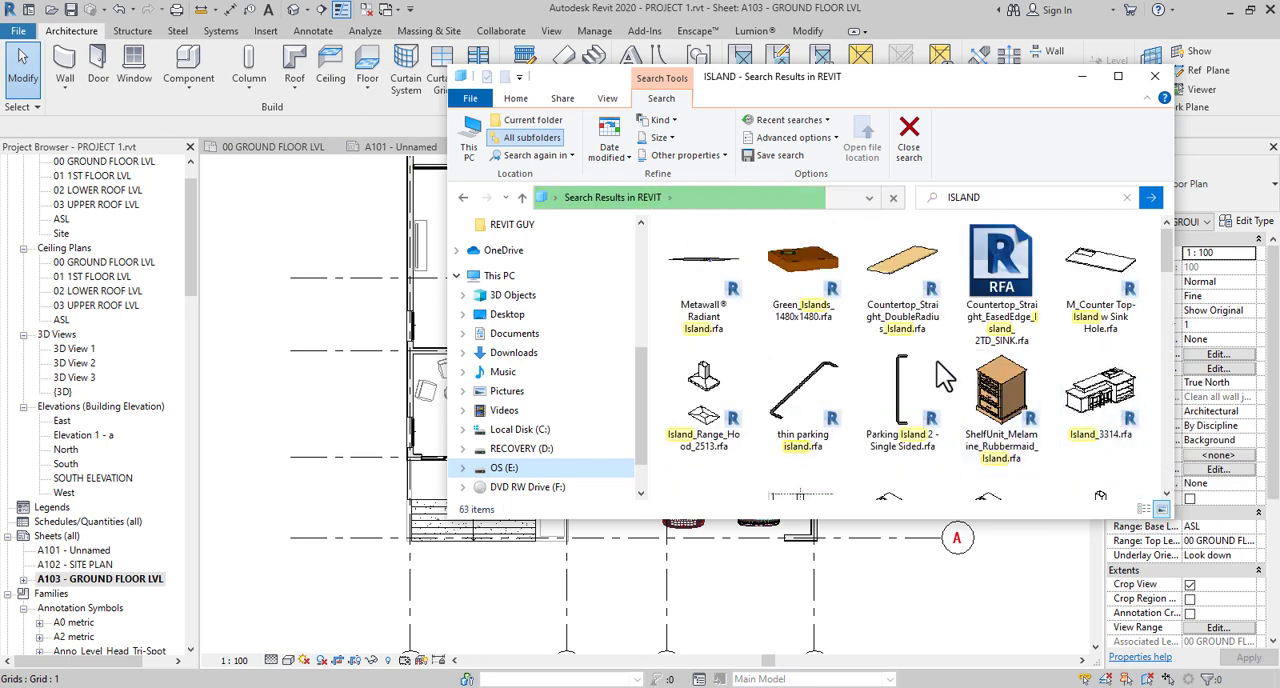
{"action": "left_click", "coordinate": [921, 264]}
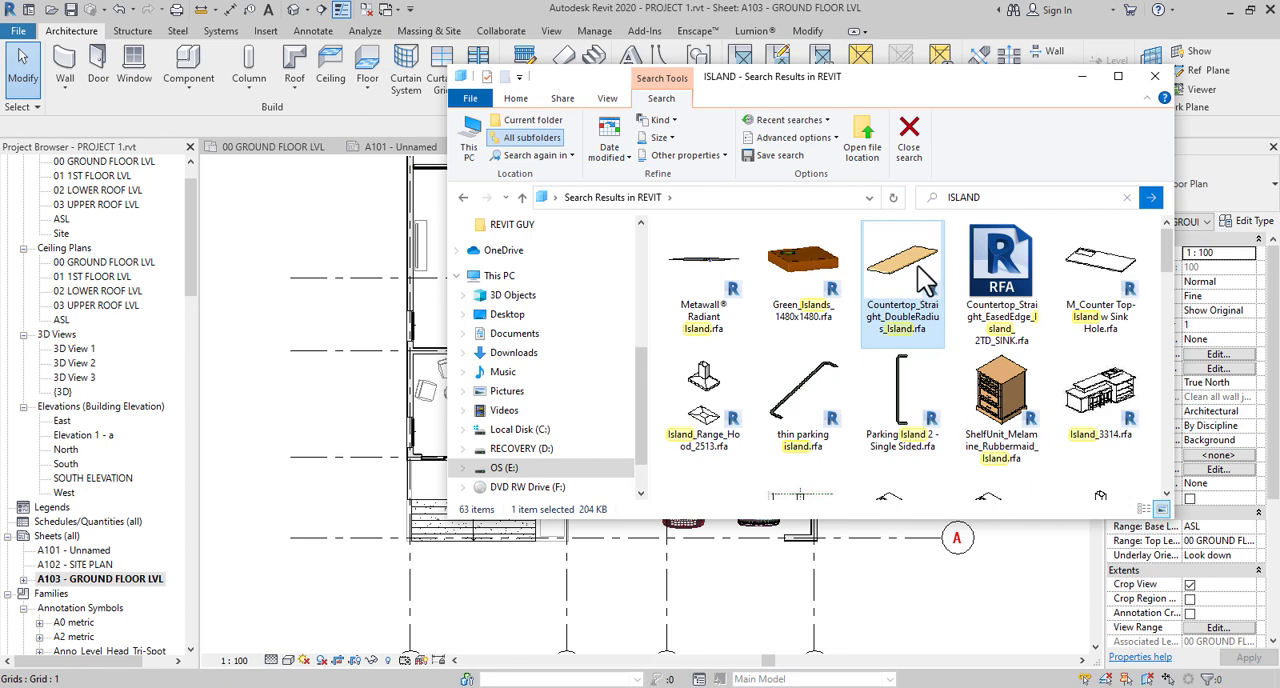
{"action": "left_click_drag", "start_coordinate": [921, 264], "coordinate": [374, 318]}
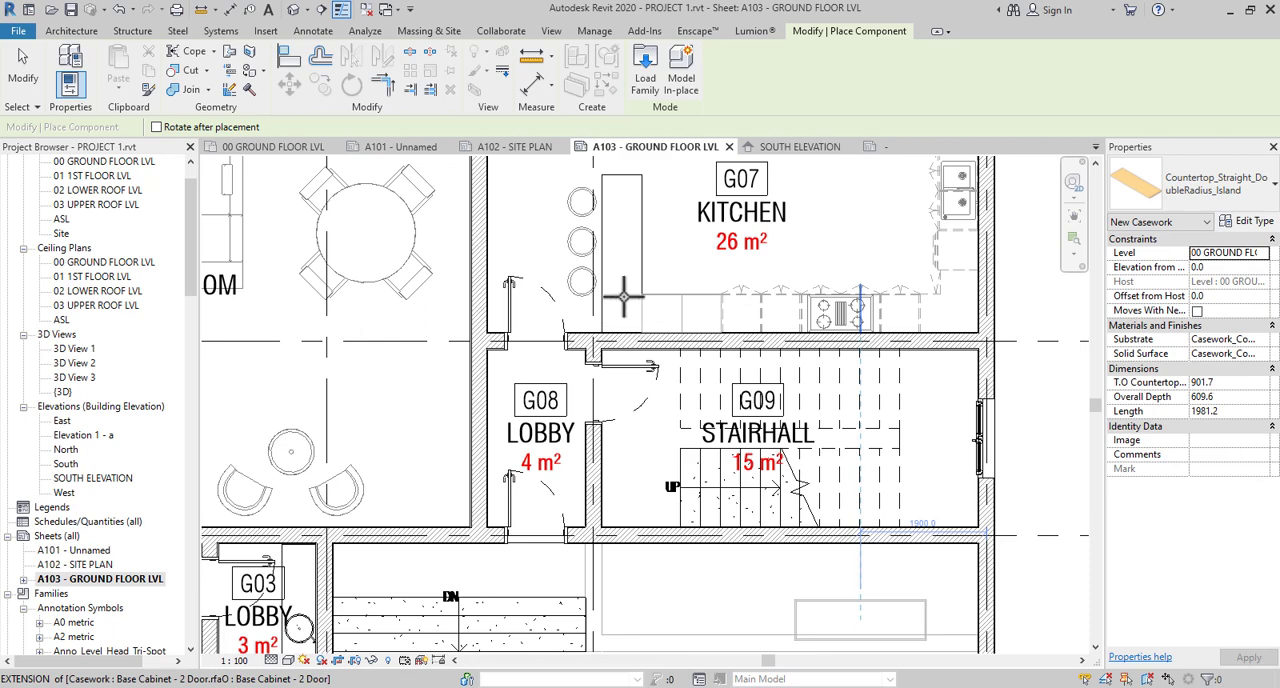
- Place the island countertop, rotated 90 degrees, over the kitchen counter beside the three stools, and end the placement
{"action": "scroll", "coordinate": [626, 296], "scroll_direction": "down", "scroll_amount": 2}
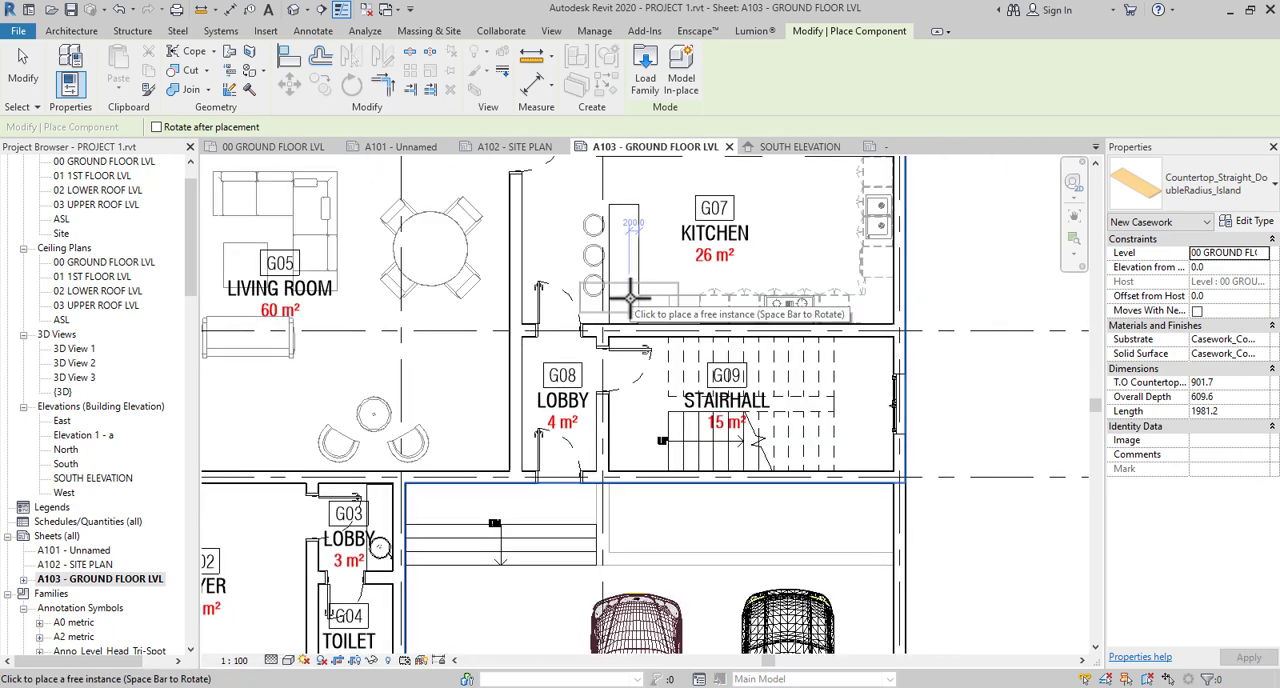
{"action": "scroll", "coordinate": [629, 296], "scroll_direction": "up", "scroll_amount": 4}
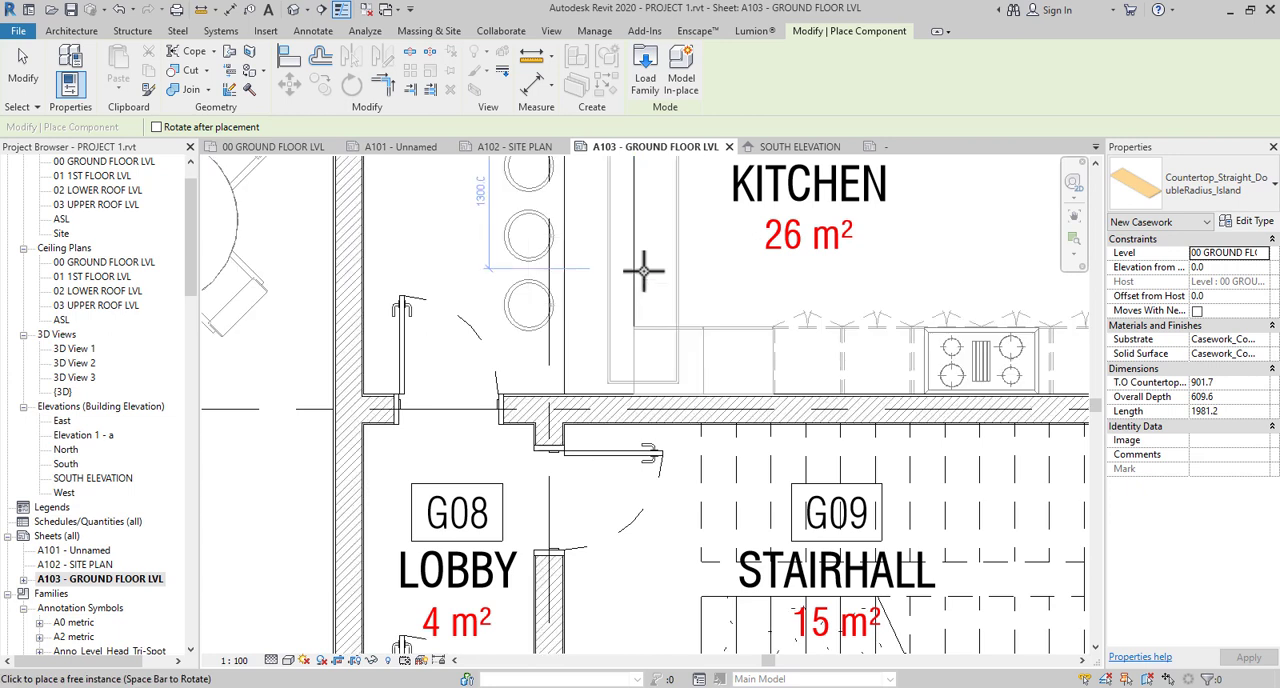
{"action": "middle_click_drag", "start_coordinate": [601, 272], "coordinate": [659, 357]}
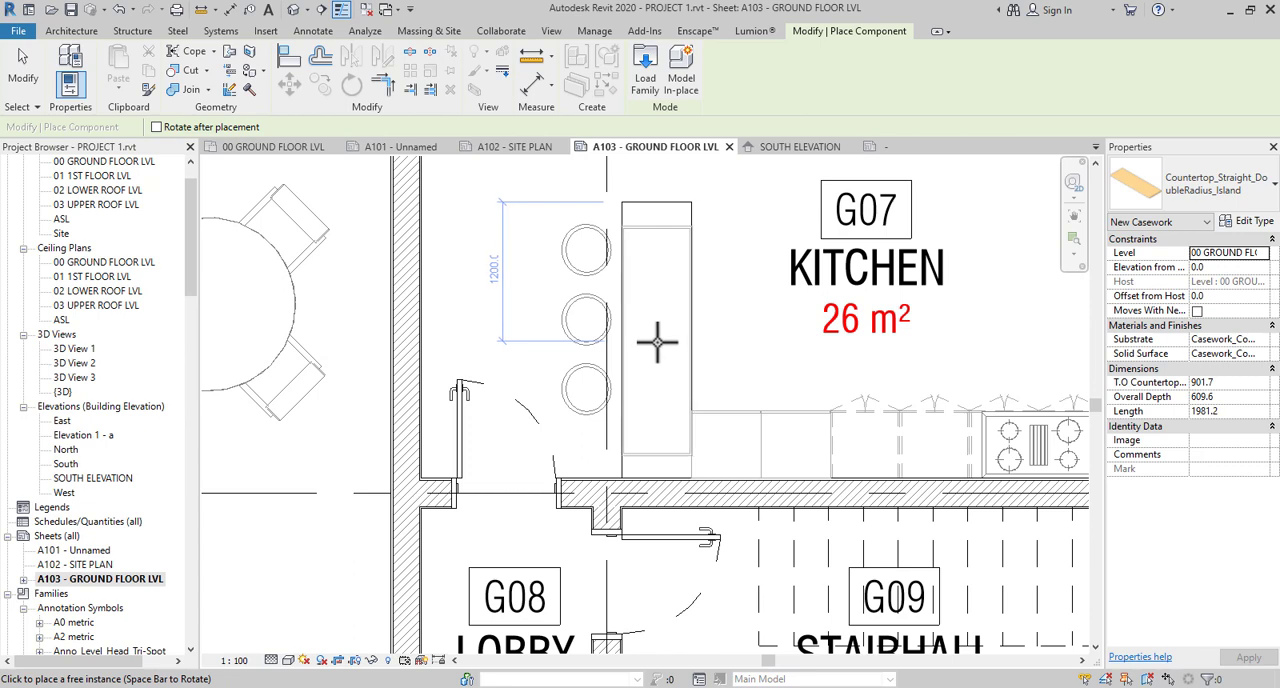
{"action": "left_click", "coordinate": [657, 342]}
{"action": "key", "text": "Escape"}
{"action": "key", "text": "Escape"}
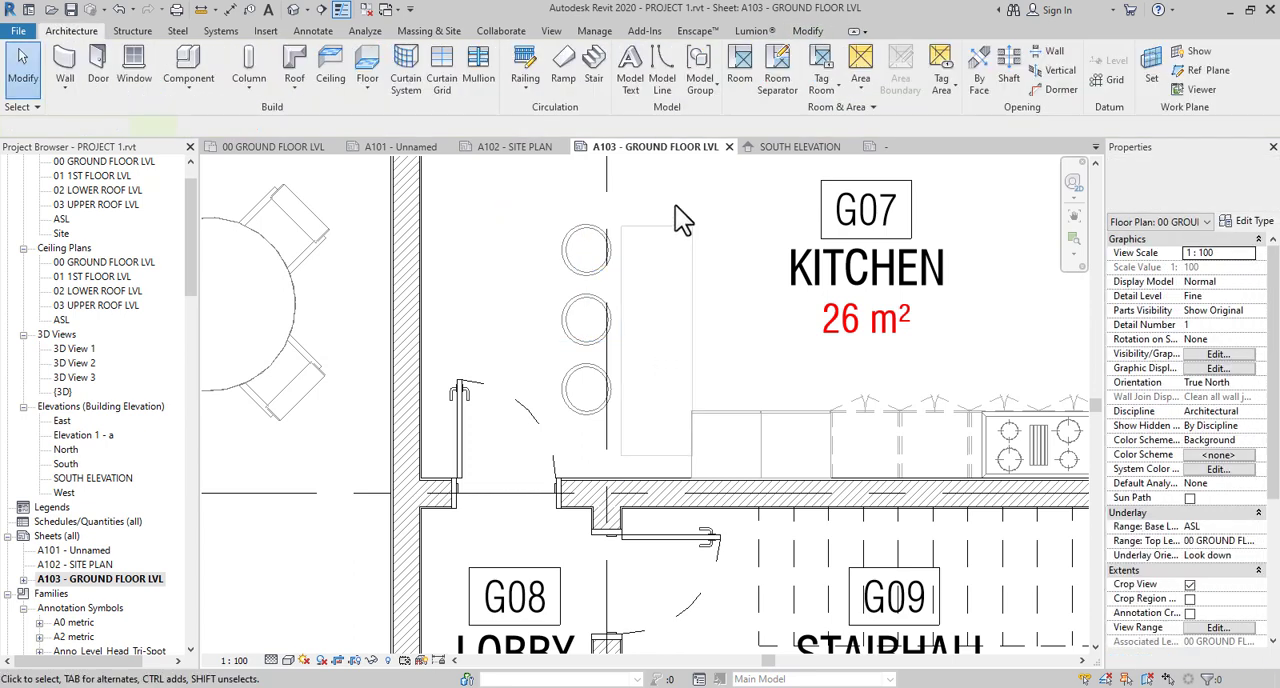
- Stretch the island countertop's lower end to the kitchen wall, making it about 2176 mm long
{"action": "left_click", "coordinate": [680, 360]}
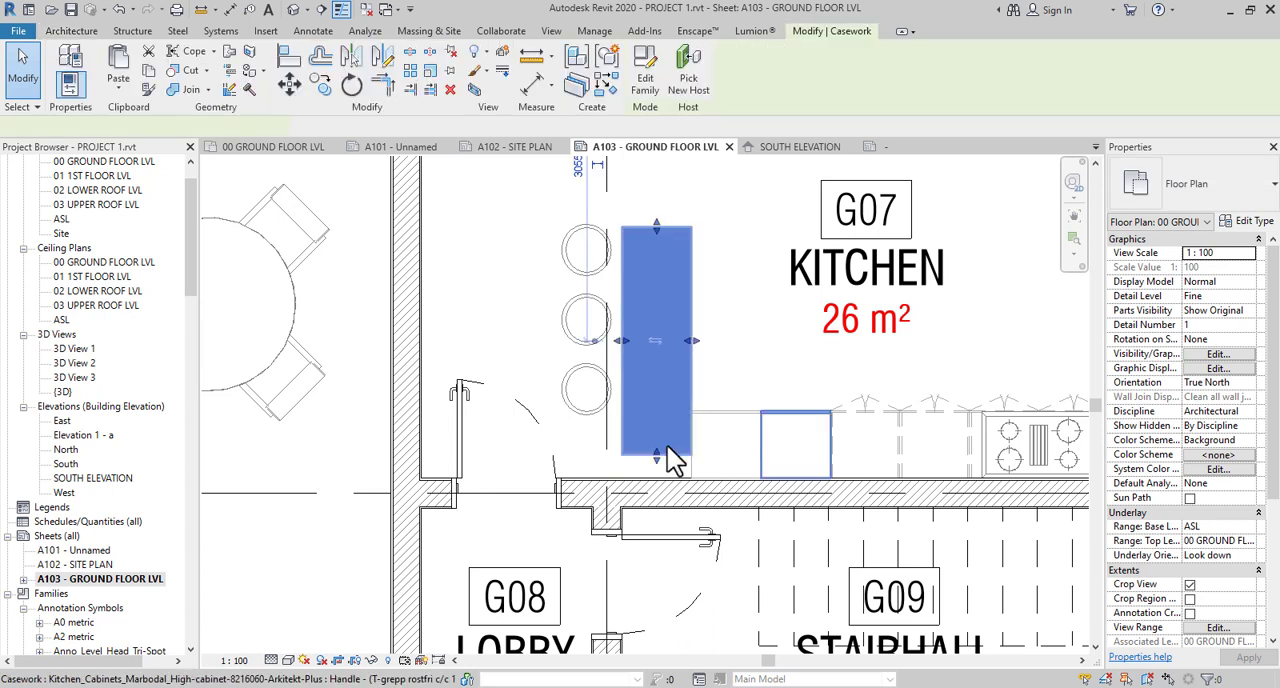
{"action": "scroll", "coordinate": [674, 458], "scroll_direction": "up", "scroll_amount": 4}
{"action": "left_click_drag", "start_coordinate": [645, 474], "coordinate": [644, 515]}
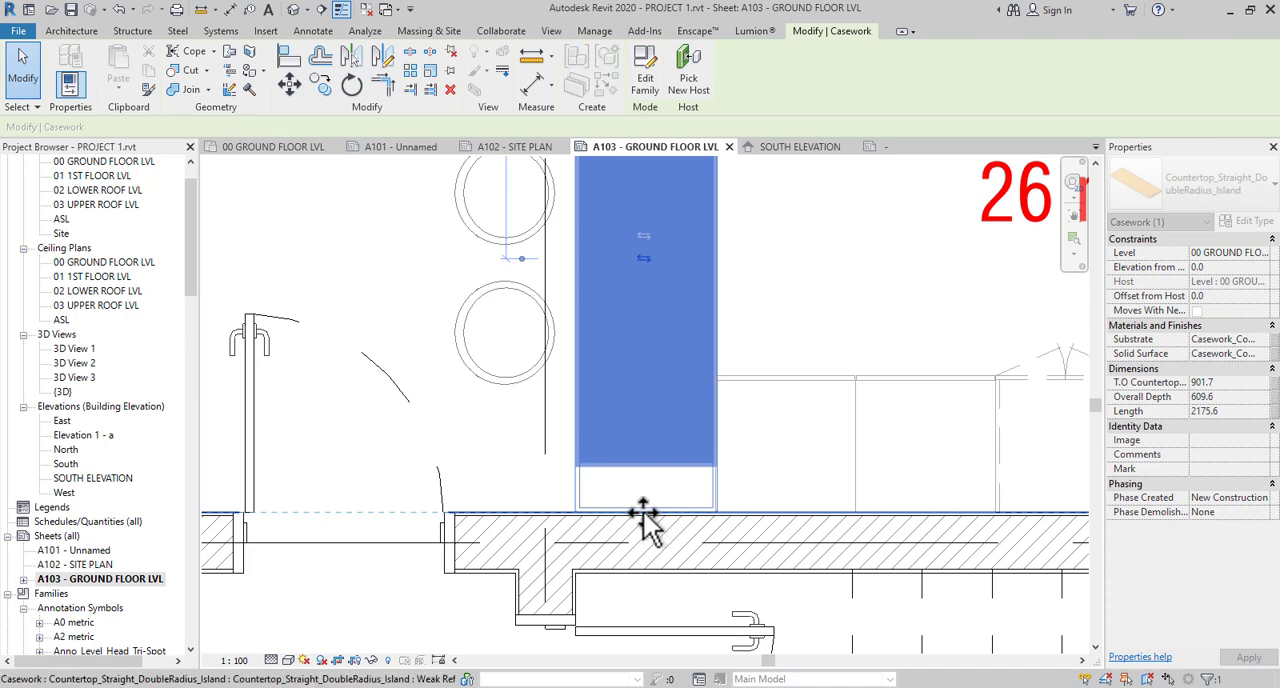
{"action": "scroll", "coordinate": [644, 514], "scroll_direction": "down", "scroll_amount": 3}
- Extend the island countertop's upper end slightly past the top stool and deselect it
{"action": "middle_click_drag", "start_coordinate": [680, 370], "coordinate": [680, 515]}
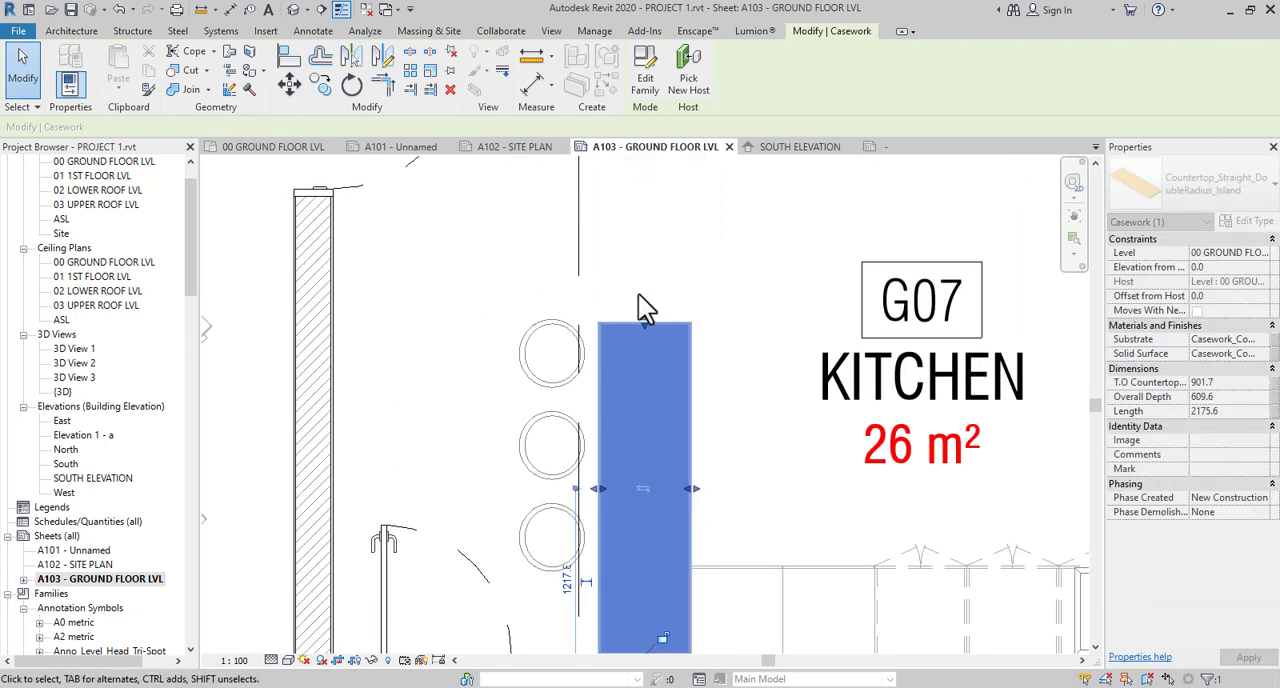
{"action": "scroll", "coordinate": [645, 315], "scroll_direction": "down", "scroll_amount": 2}
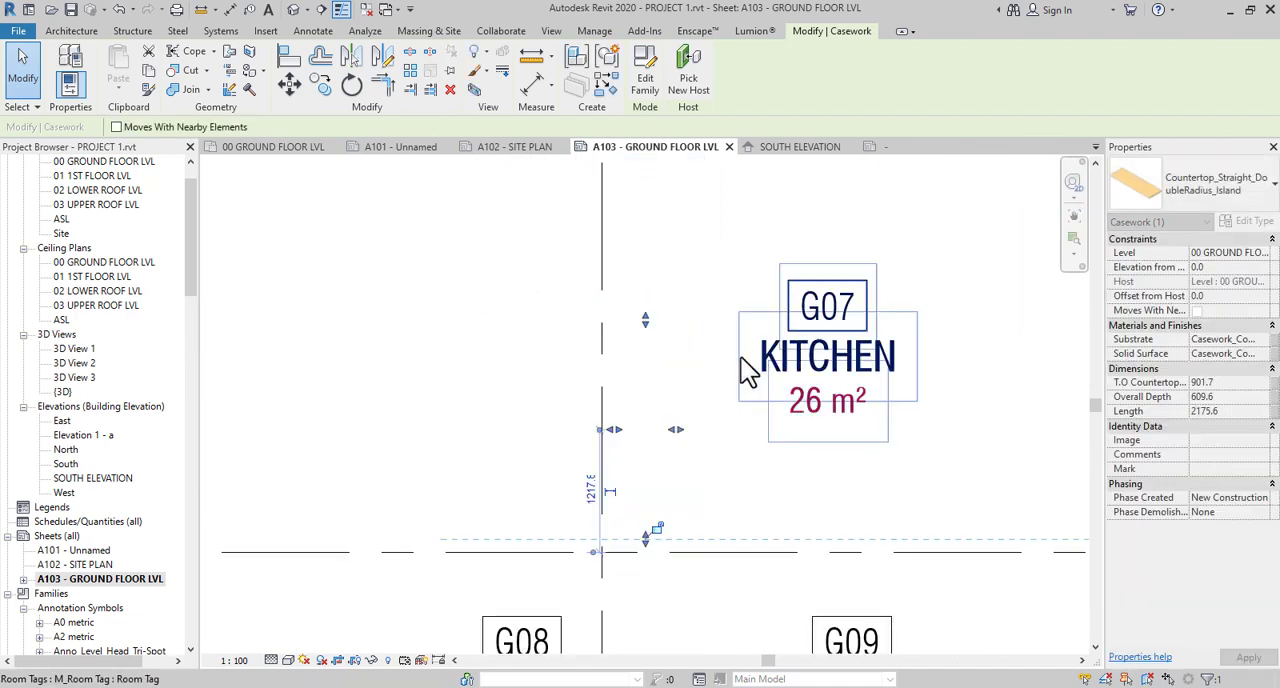
{"action": "middle_click_drag", "start_coordinate": [748, 363], "coordinate": [685, 425]}
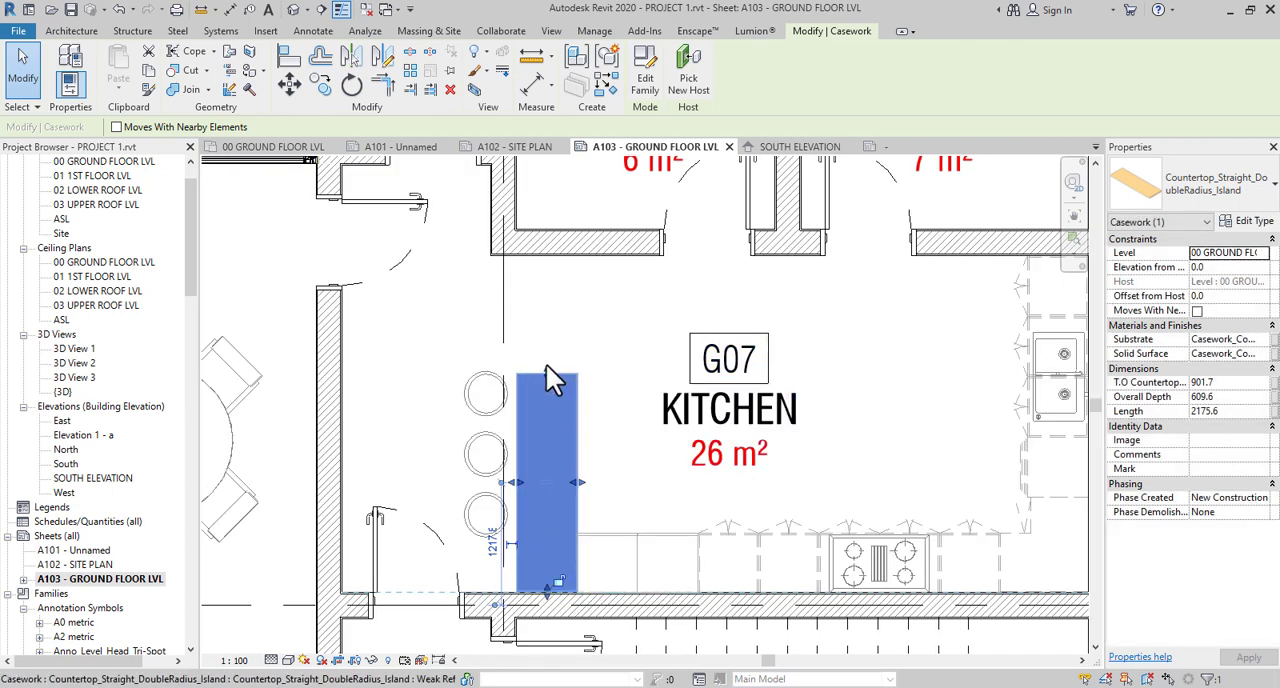
{"action": "left_click_drag", "start_coordinate": [546, 365], "coordinate": [645, 376]}
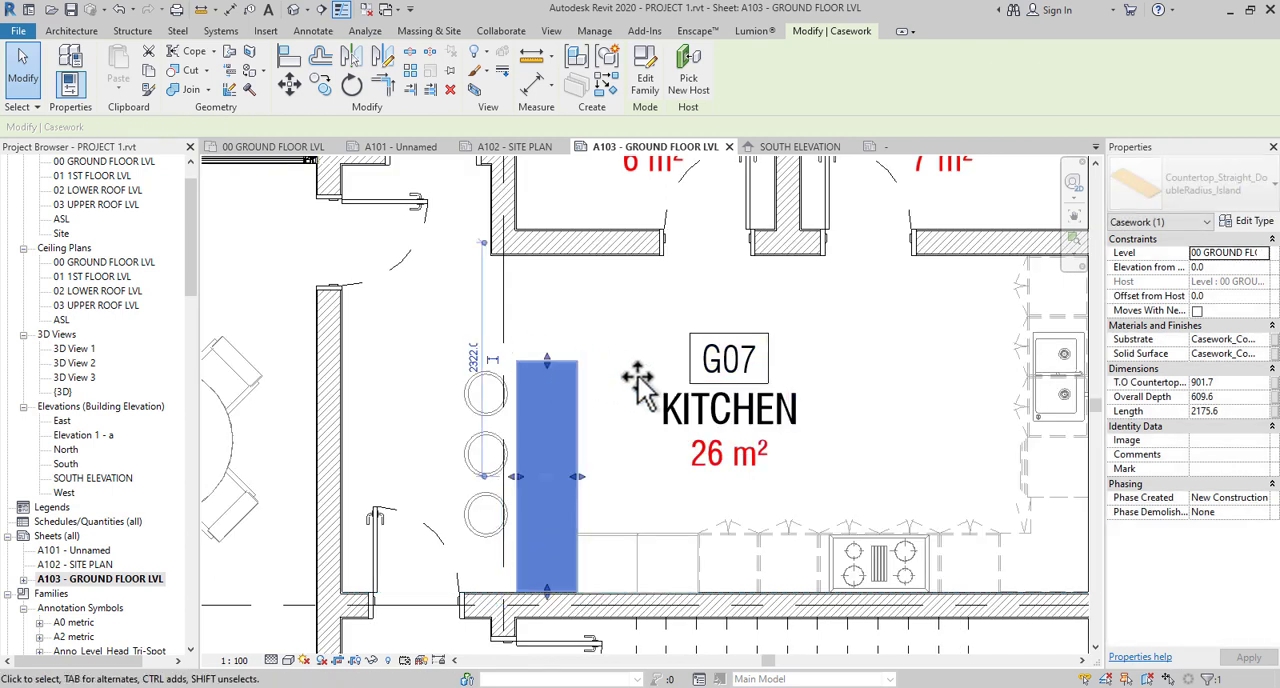
{"action": "left_click", "coordinate": [414, 357]}
- Move the door between the living room and the kitchen down its wall to 3000 mm from grid D
{"action": "scroll", "coordinate": [408, 318], "scroll_direction": "down", "scroll_amount": 1}
{"action": "middle_click_drag", "start_coordinate": [408, 318], "coordinate": [523, 314]}
{"action": "left_click", "coordinate": [522, 268]}
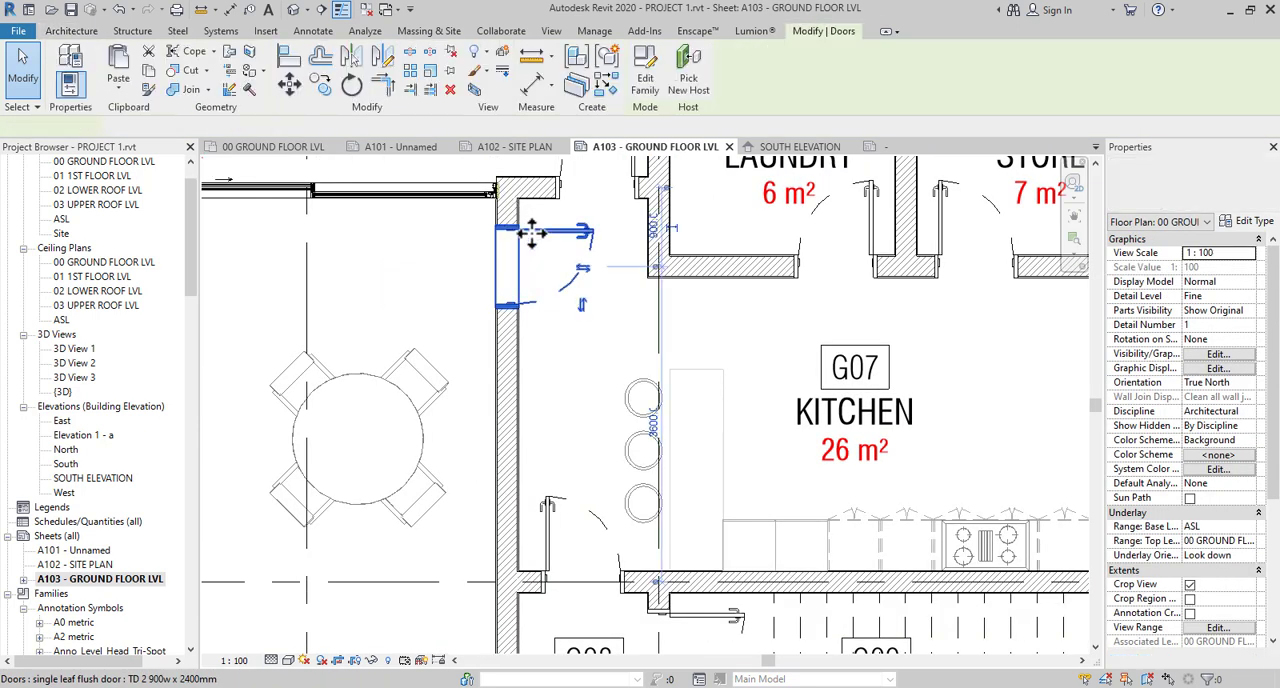
{"action": "left_click_drag", "start_coordinate": [528, 229], "coordinate": [526, 289]}
{"action": "left_click", "coordinate": [637, 330]}
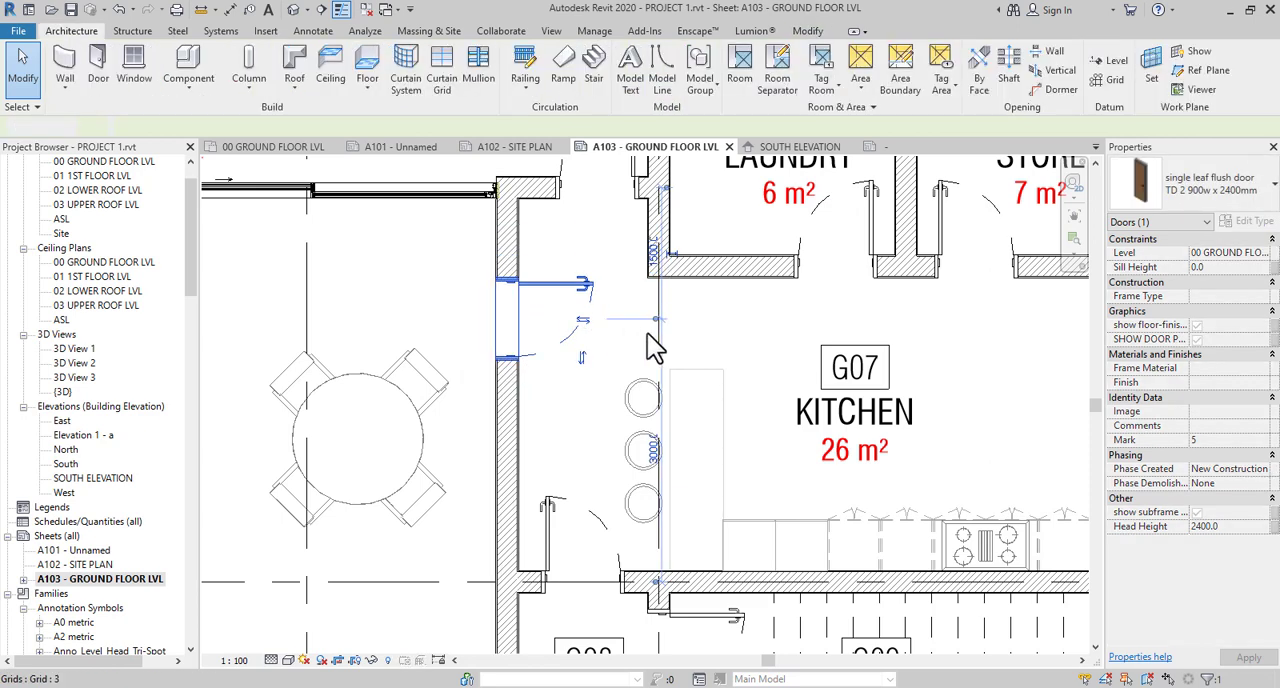
- Examine the relocated kitchen door and the furnished layout of the surrounding ground floor rooms
{"action": "left_click", "coordinate": [570, 298]}
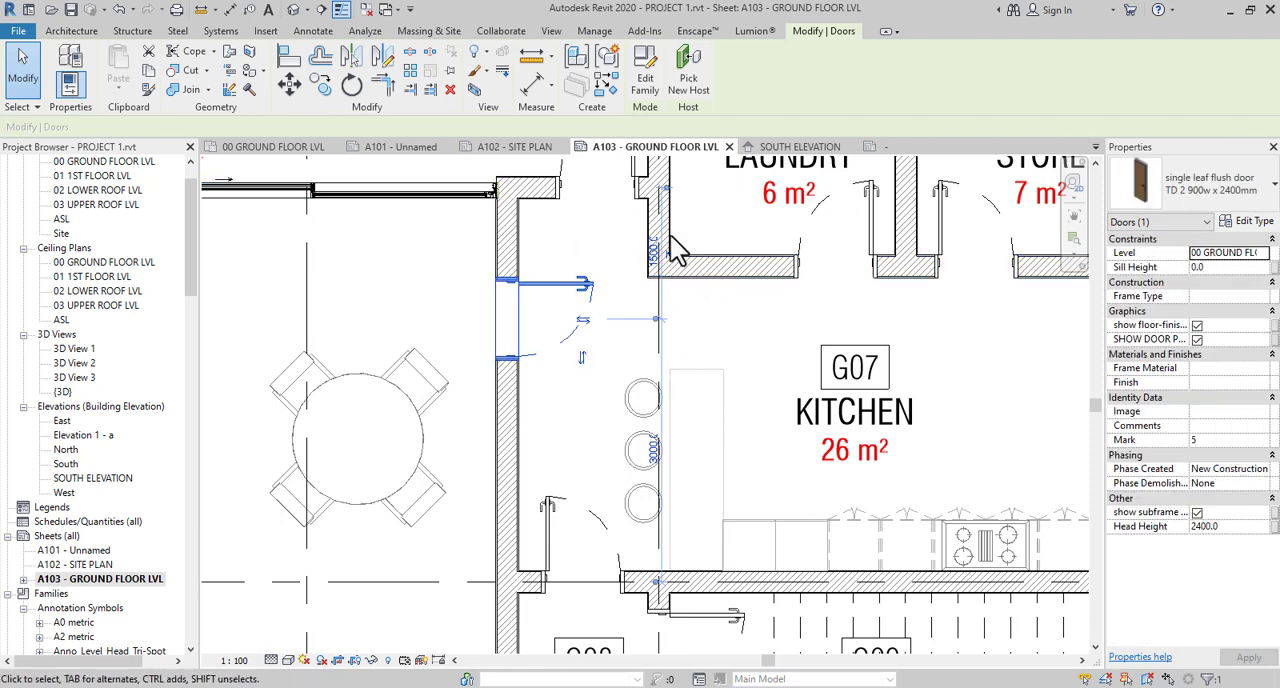
{"action": "scroll", "coordinate": [705, 335], "scroll_direction": "down", "scroll_amount": 2}
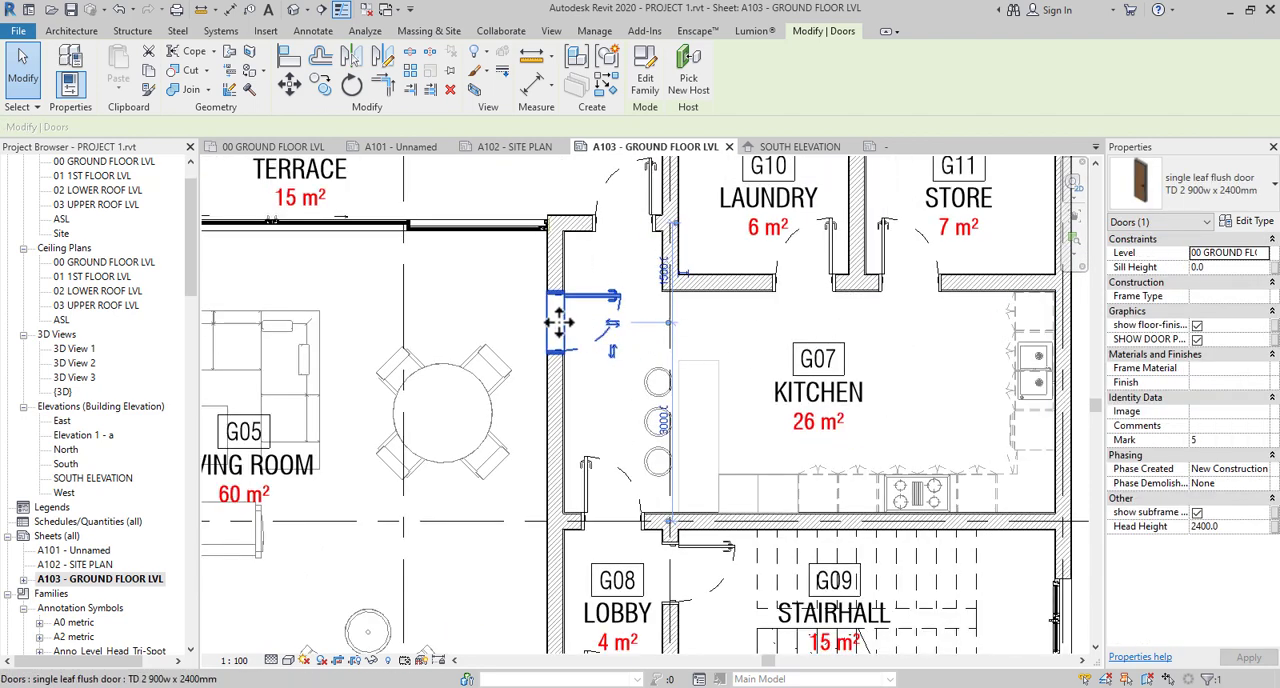
{"action": "middle_click_drag", "start_coordinate": [812, 357], "coordinate": [890, 358]}
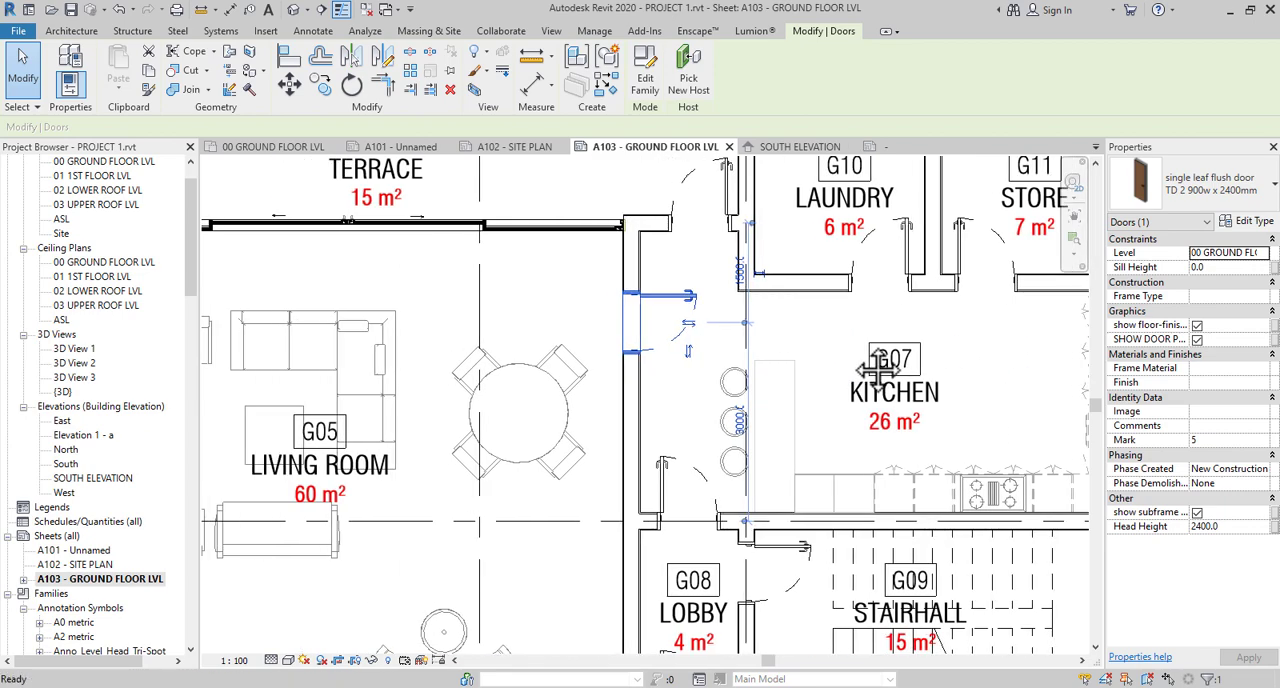
{"action": "middle_click_drag", "start_coordinate": [685, 354], "coordinate": [813, 300]}
{"action": "scroll", "coordinate": [549, 373], "scroll_direction": "down", "scroll_amount": 2}
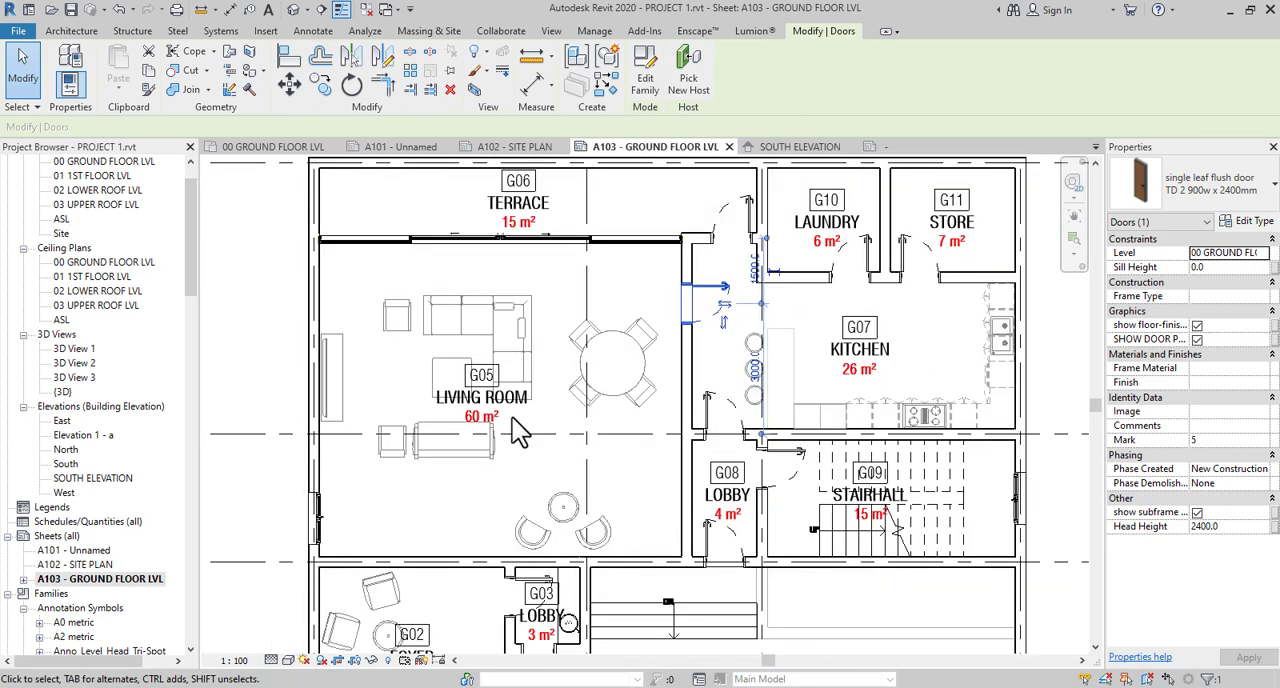
{"action": "middle_click_drag", "start_coordinate": [514, 418], "coordinate": [553, 372]}
{"action": "scroll", "coordinate": [553, 372], "scroll_direction": "down", "scroll_amount": 2}
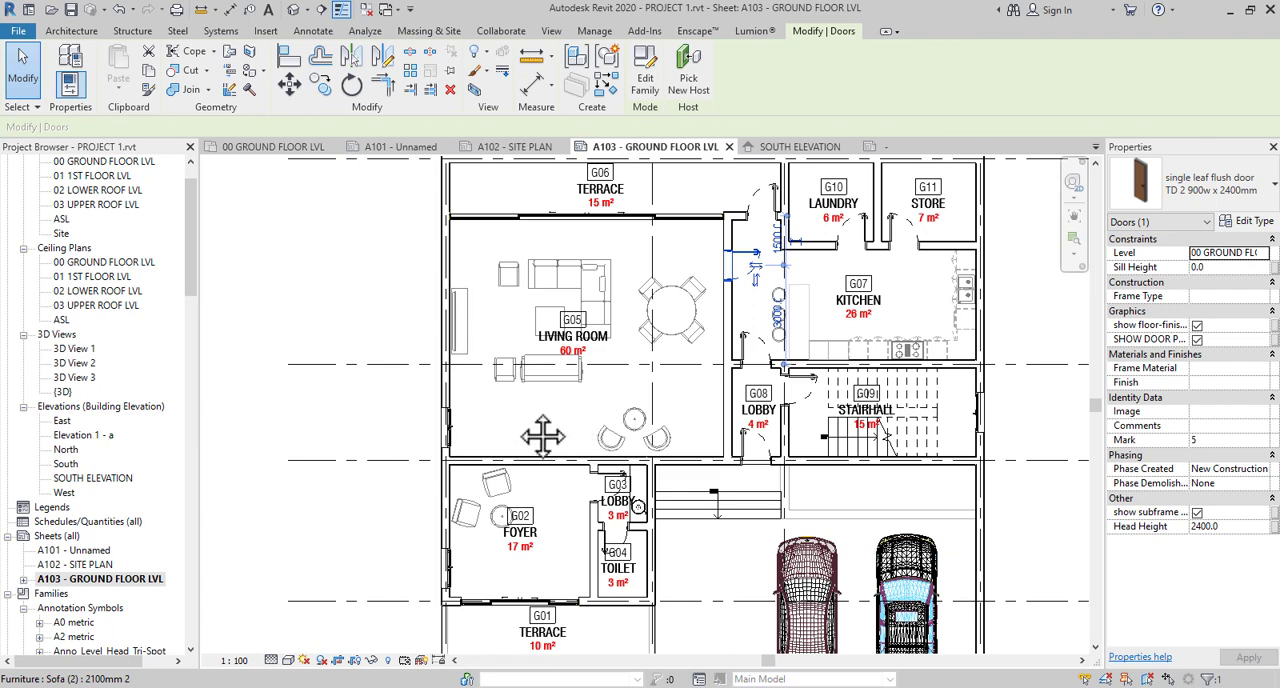
- Clear the selection of the relocated kitchen door
{"action": "scroll", "coordinate": [524, 360], "scroll_direction": "down", "scroll_amount": 3}
{"action": "left_click", "coordinate": [429, 322]}
{"action": "scroll", "coordinate": [656, 388], "scroll_direction": "down", "scroll_amount": 4}
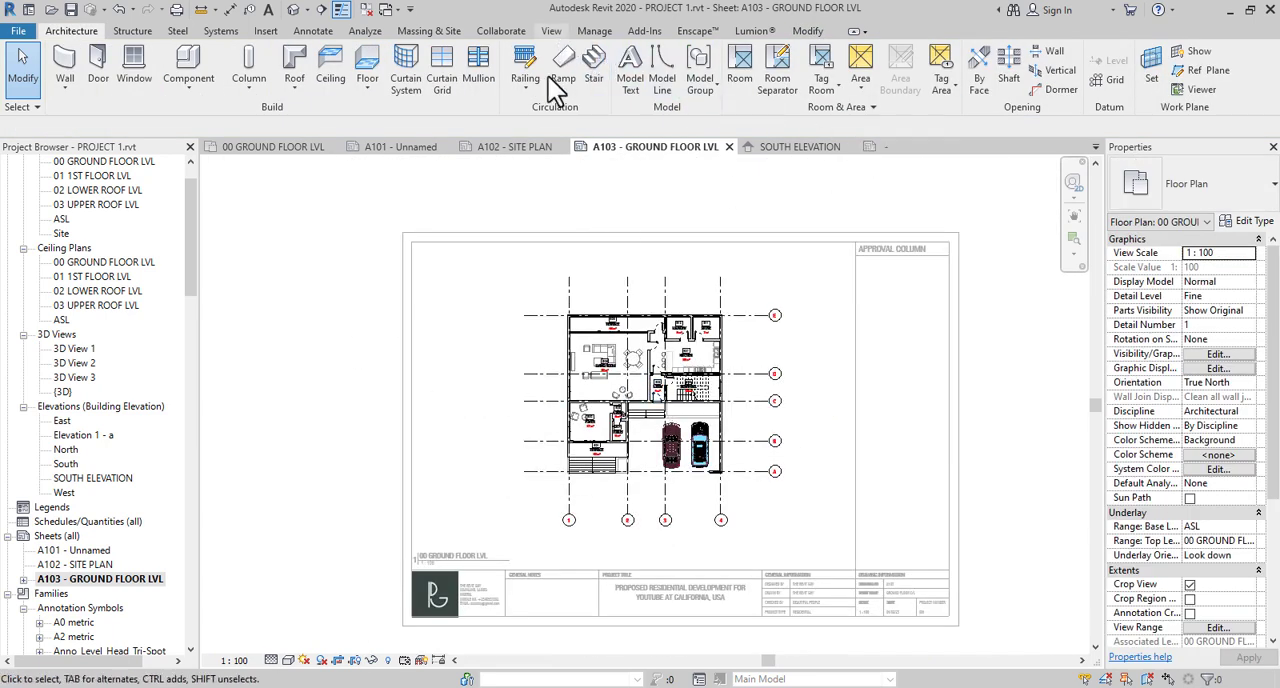
{"action": "left_click", "coordinate": [313, 32]}
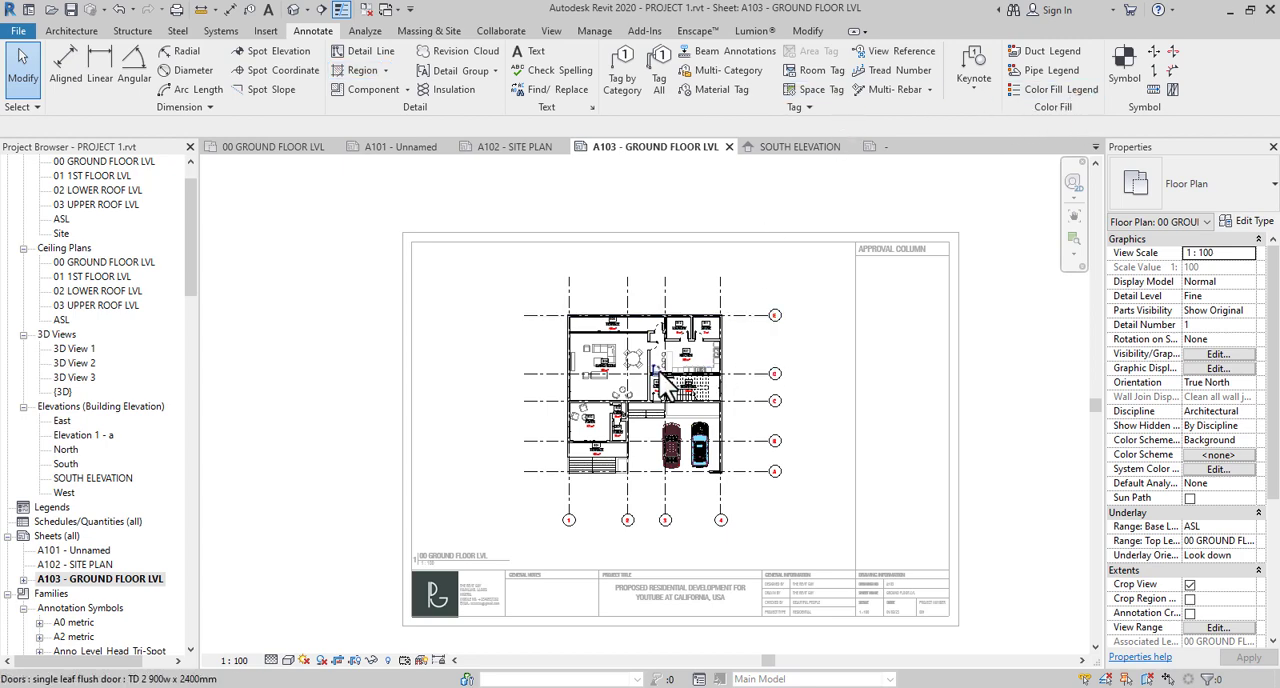
{"action": "scroll", "coordinate": [652, 380], "scroll_direction": "up", "scroll_amount": 4}
{"action": "scroll", "coordinate": [648, 375], "scroll_direction": "down", "scroll_amount": 3}
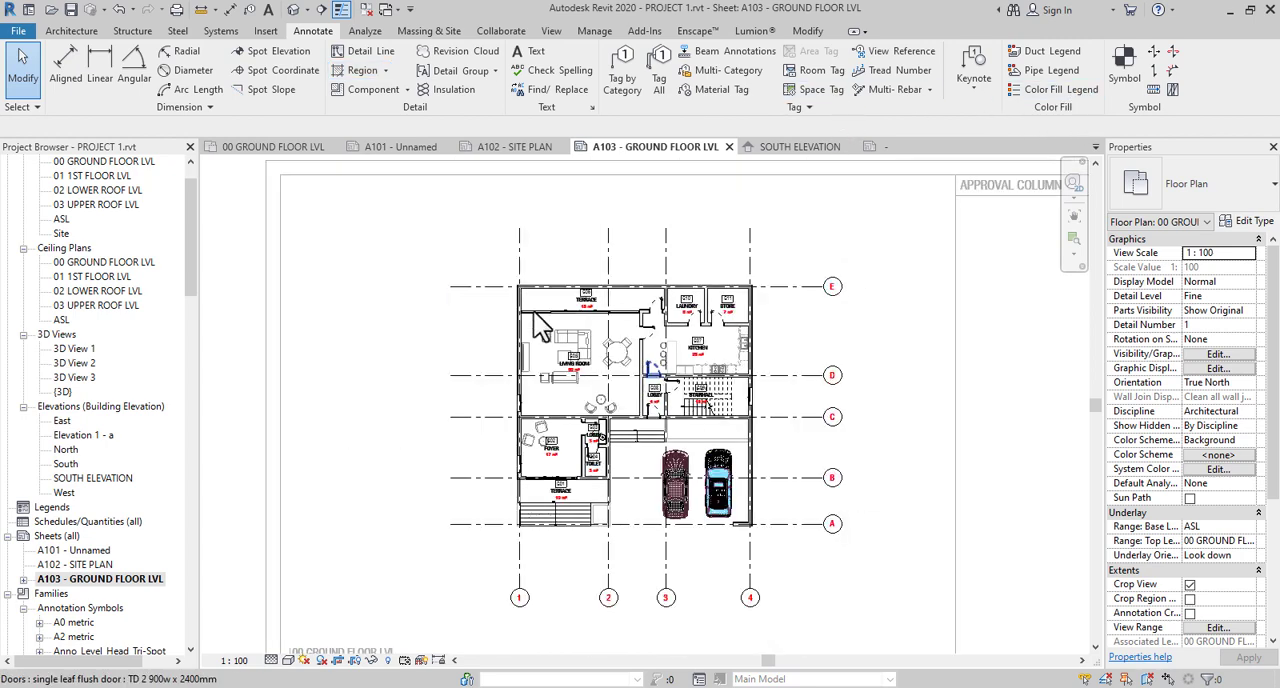
{"action": "left_click", "coordinate": [1124, 80]}
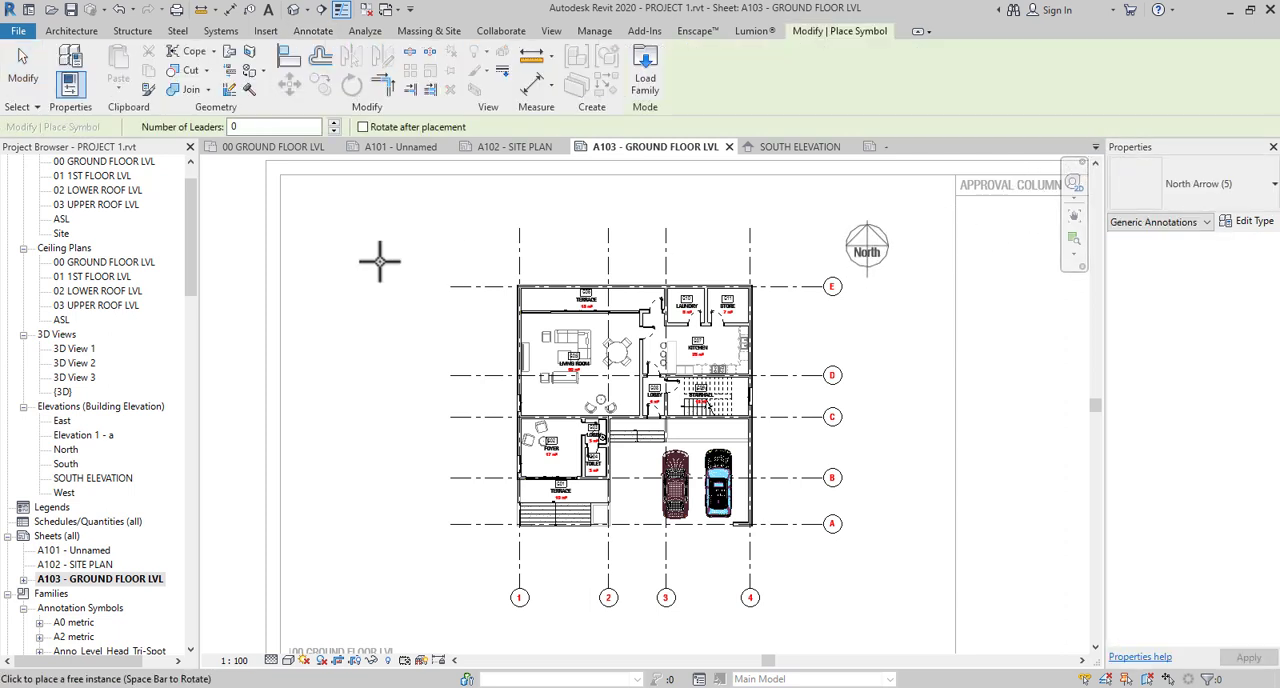
{"action": "key", "text": "Escape"}
{"action": "key", "text": "Escape"}
- Open the Site floor plan and set its orientation to Project North
{"action": "left_click_drag", "start_coordinate": [190, 258], "coordinate": [196, 157]}
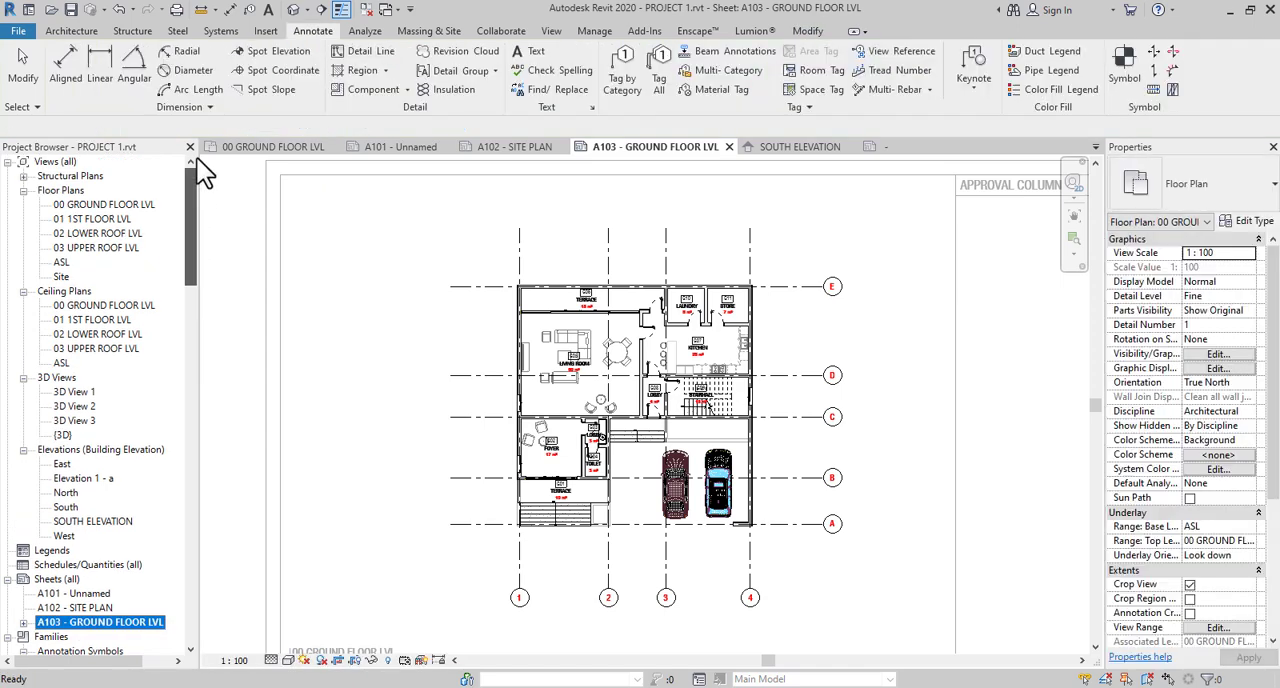
{"action": "double_click", "coordinate": [65, 281]}
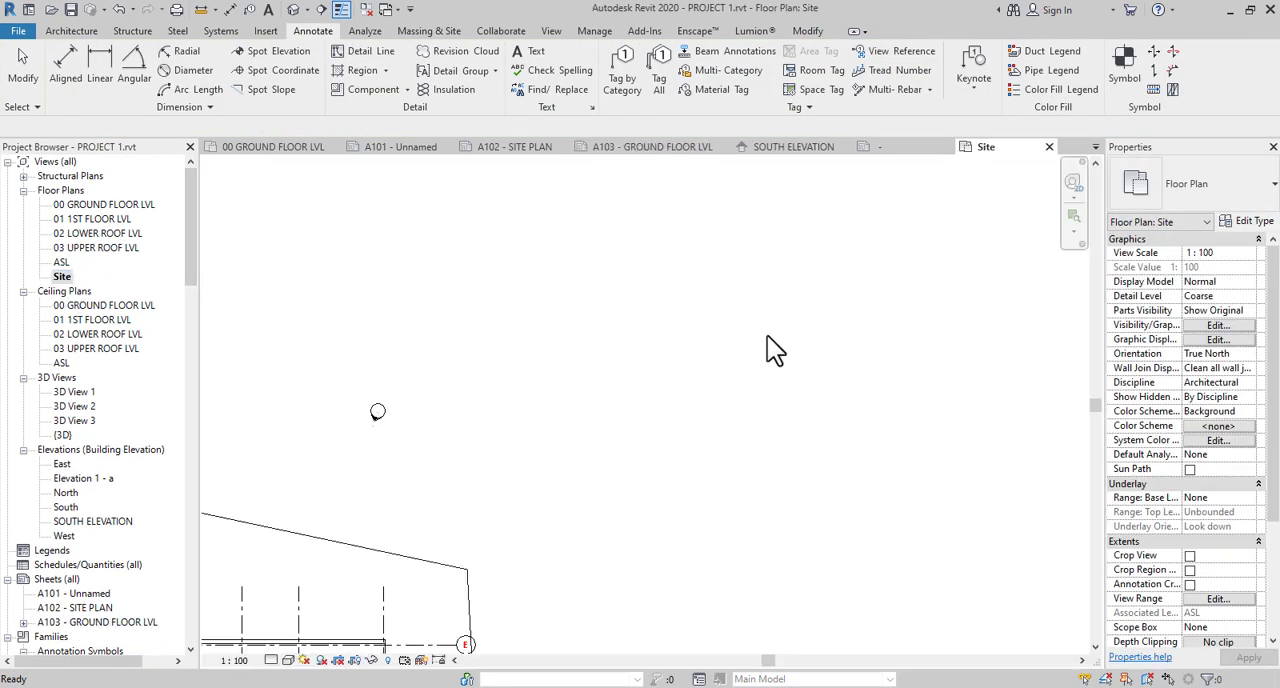
{"action": "middle_click_drag", "start_coordinate": [576, 499], "coordinate": [771, 360]}
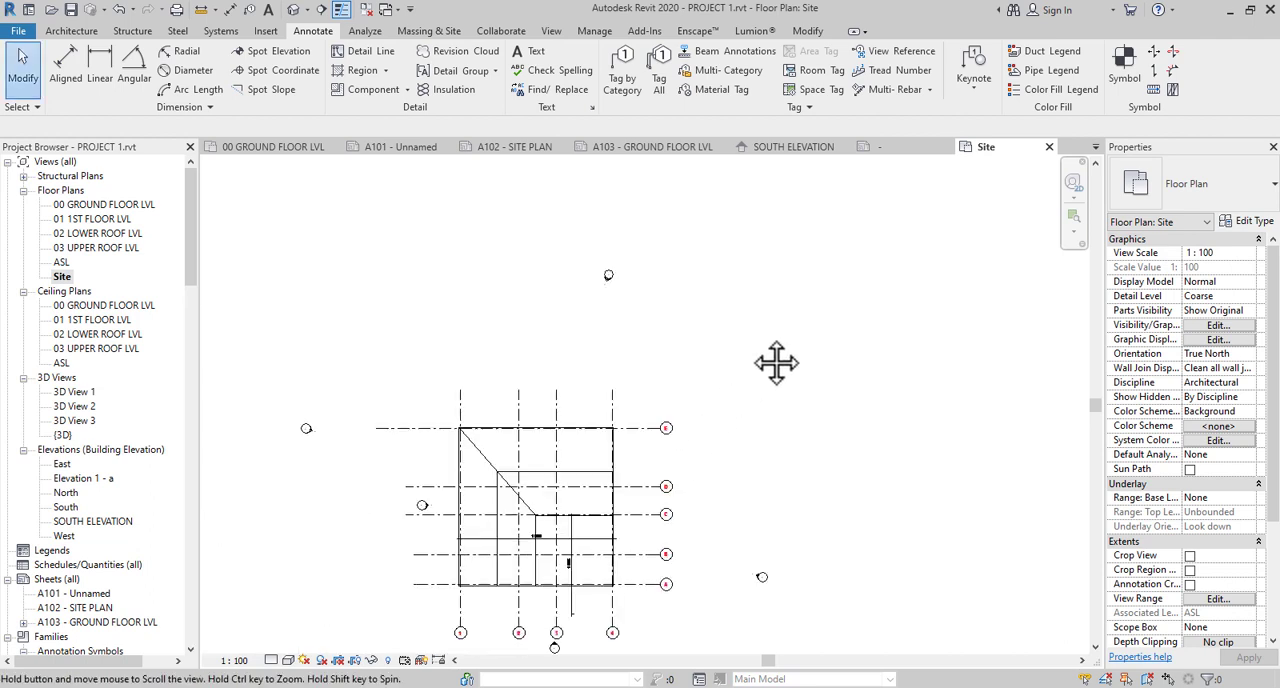
{"action": "middle_click_drag", "start_coordinate": [641, 505], "coordinate": [789, 583]}
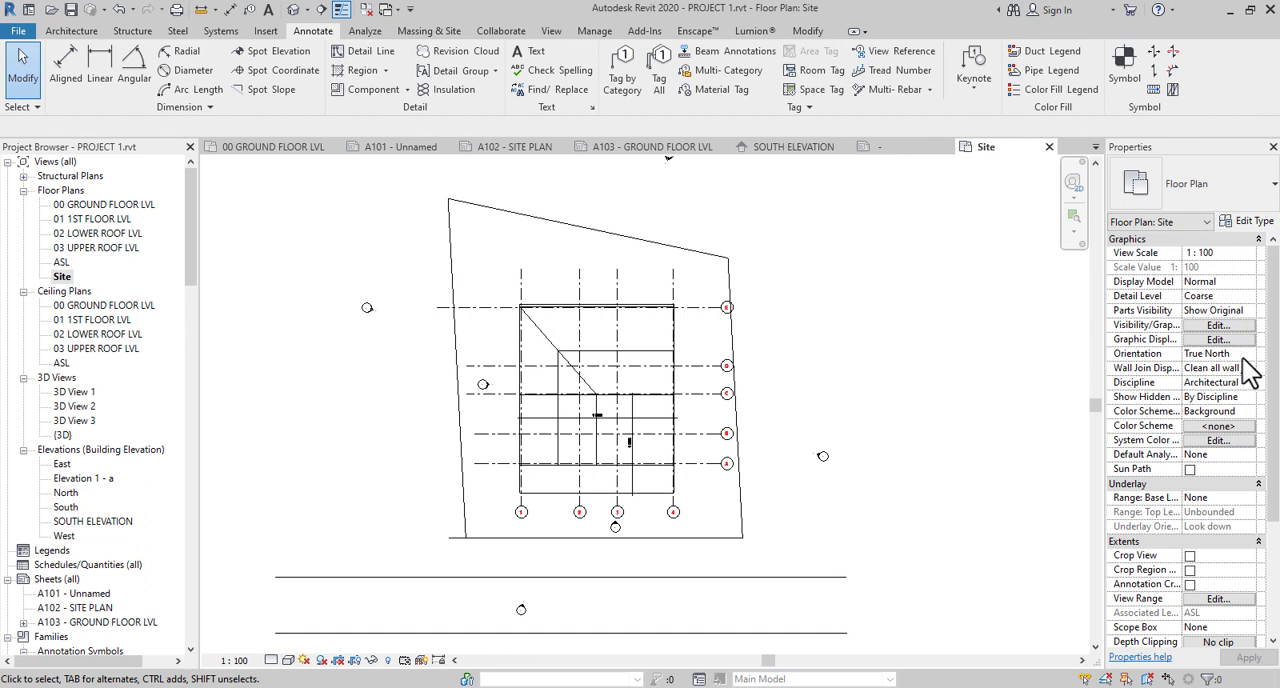
{"action": "left_click", "coordinate": [1218, 354]}
{"action": "left_click", "coordinate": [1218, 354]}
{"action": "left_click", "coordinate": [1211, 368]}
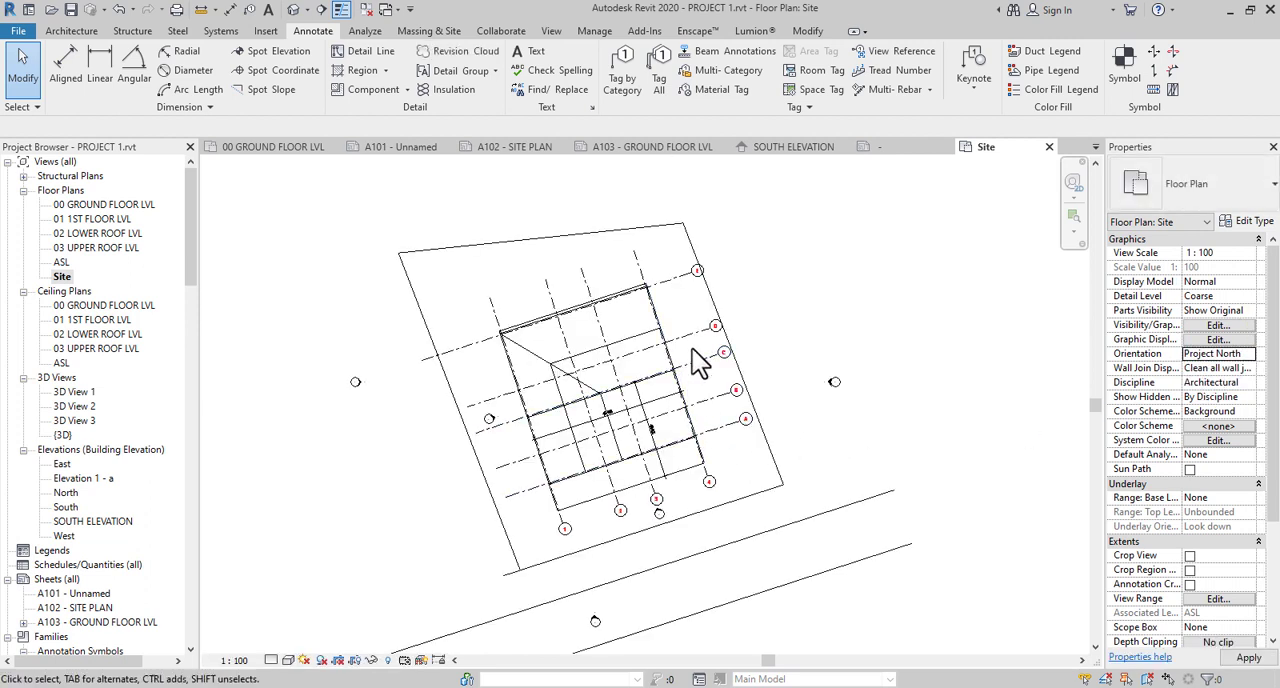
- Place a North Arrow (5) annotation symbol outside the site boundary, beside its upper-right corner
{"action": "middle_click_drag", "start_coordinate": [722, 376], "coordinate": [744, 427]}
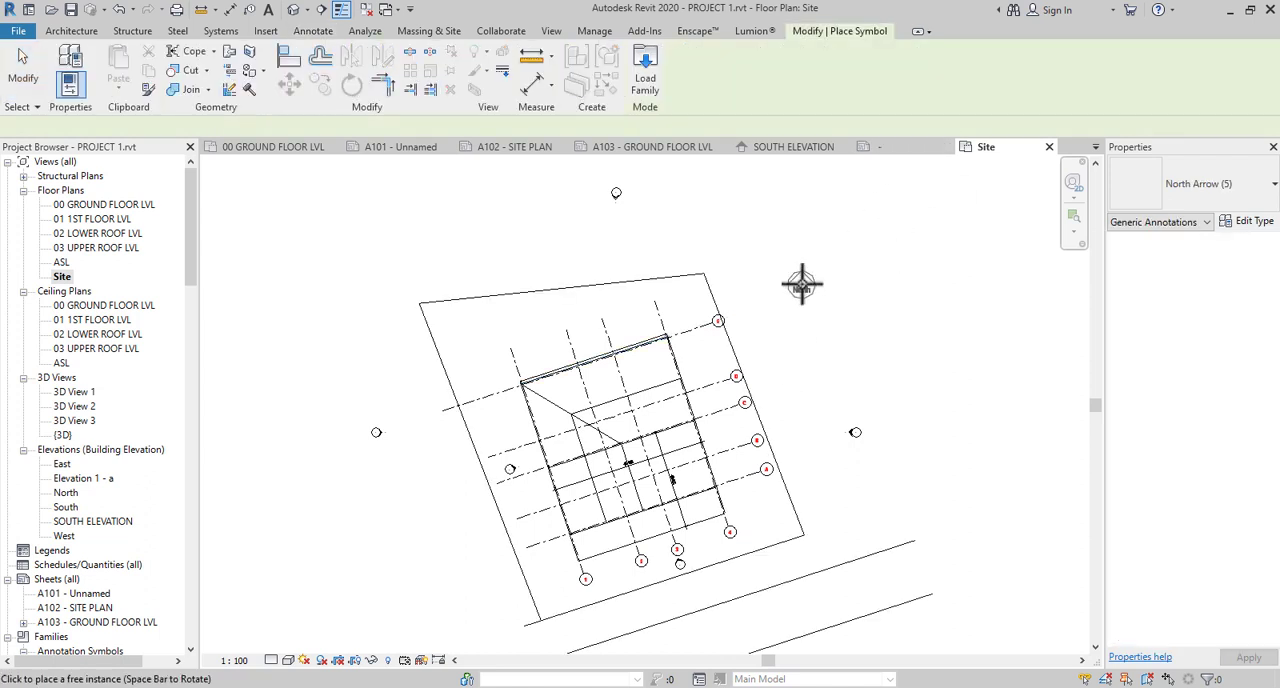
{"action": "left_click", "coordinate": [801, 284]}
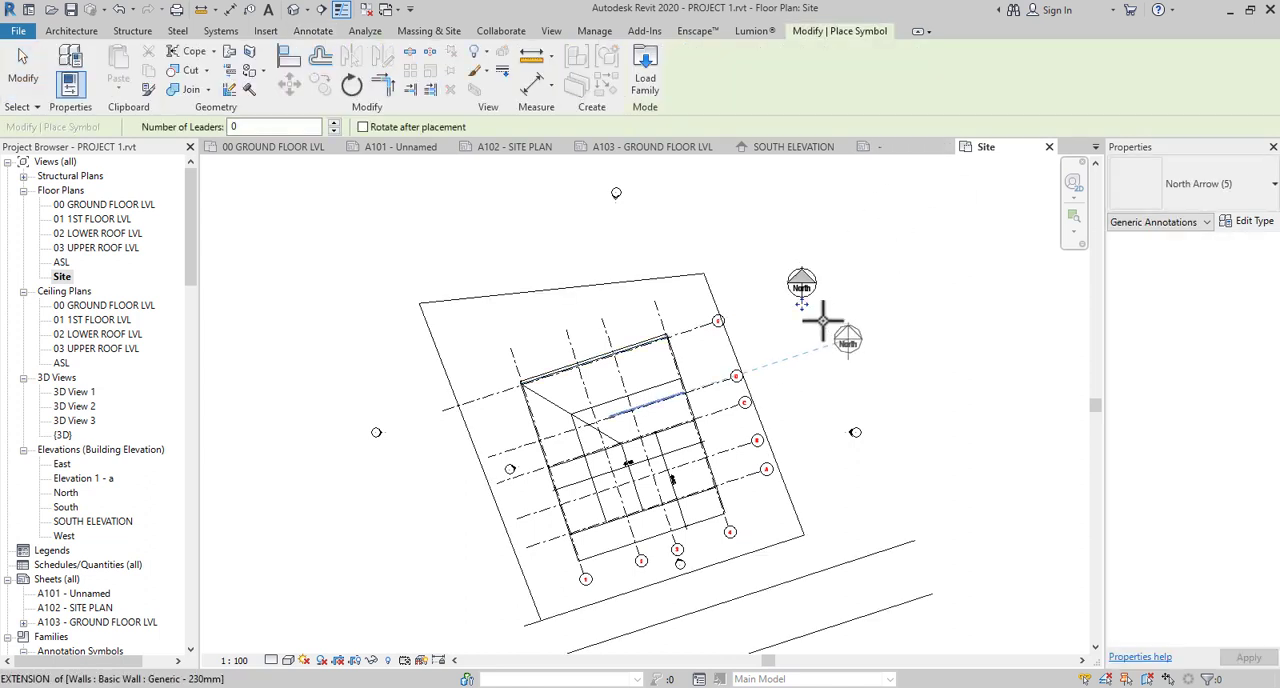
{"action": "key", "text": "Escape"}
- Copy the site plan's north arrow and paste it into the 00 GROUND FLOOR LVL floor plan, aligned to the current view
{"action": "left_click", "coordinate": [805, 290]}
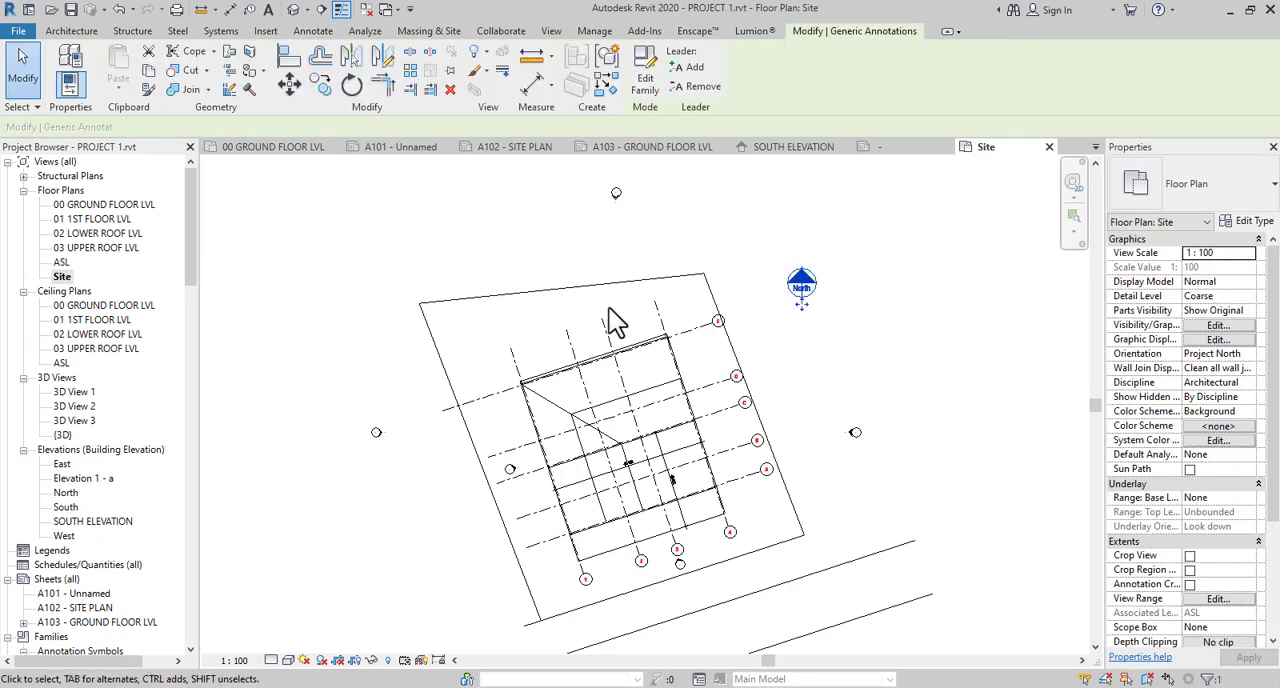
{"action": "double_click", "coordinate": [137, 207]}
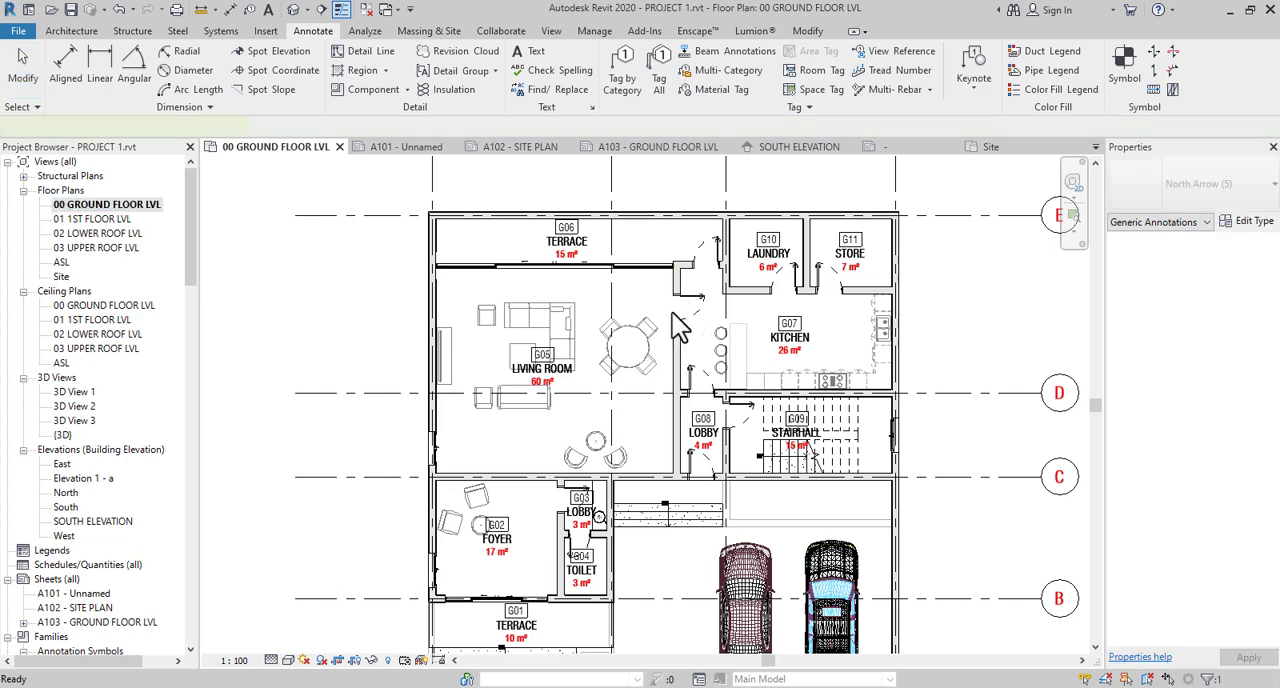
{"action": "scroll", "coordinate": [636, 323], "scroll_direction": "down", "scroll_amount": 3}
{"action": "left_click", "coordinate": [118, 89]}
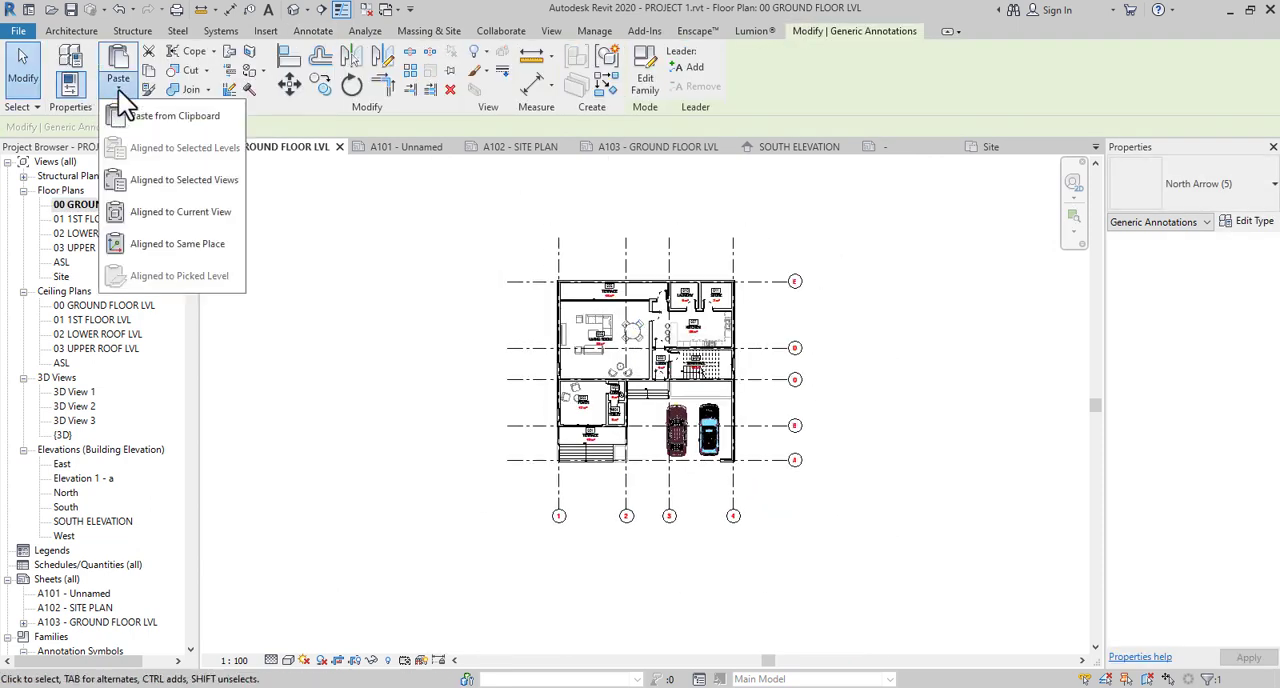
{"action": "left_click", "coordinate": [155, 213]}
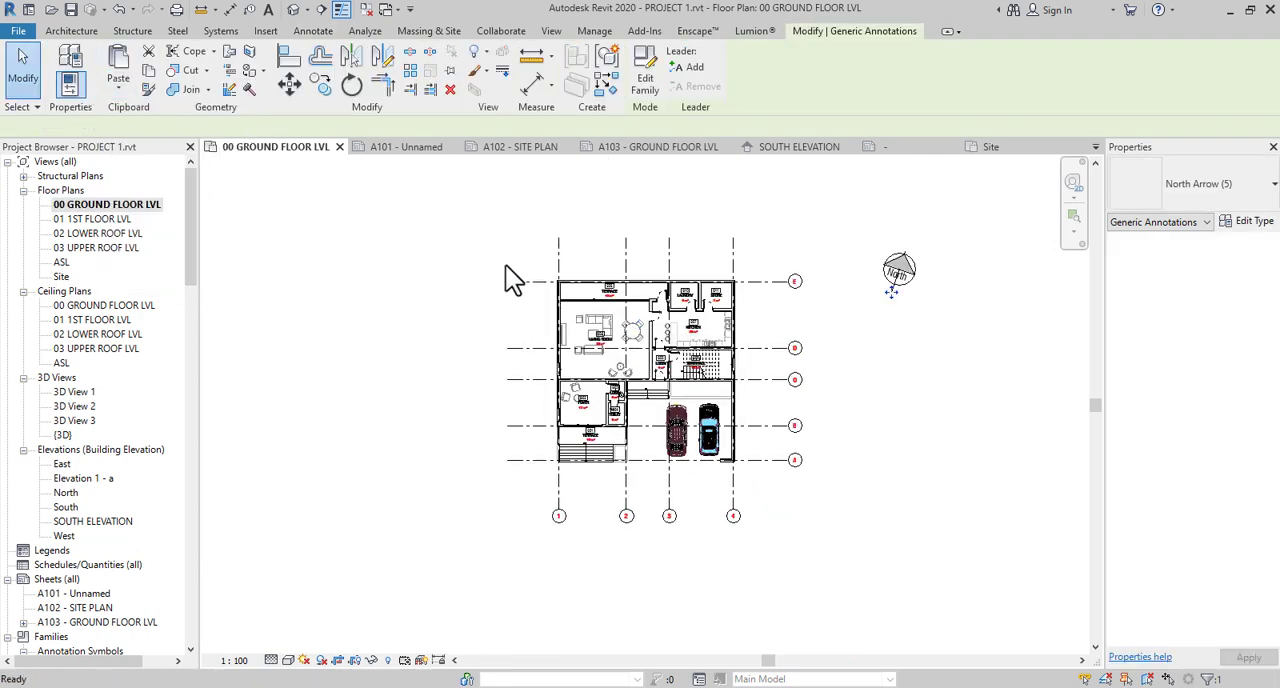
{"action": "key", "text": "Escape"}
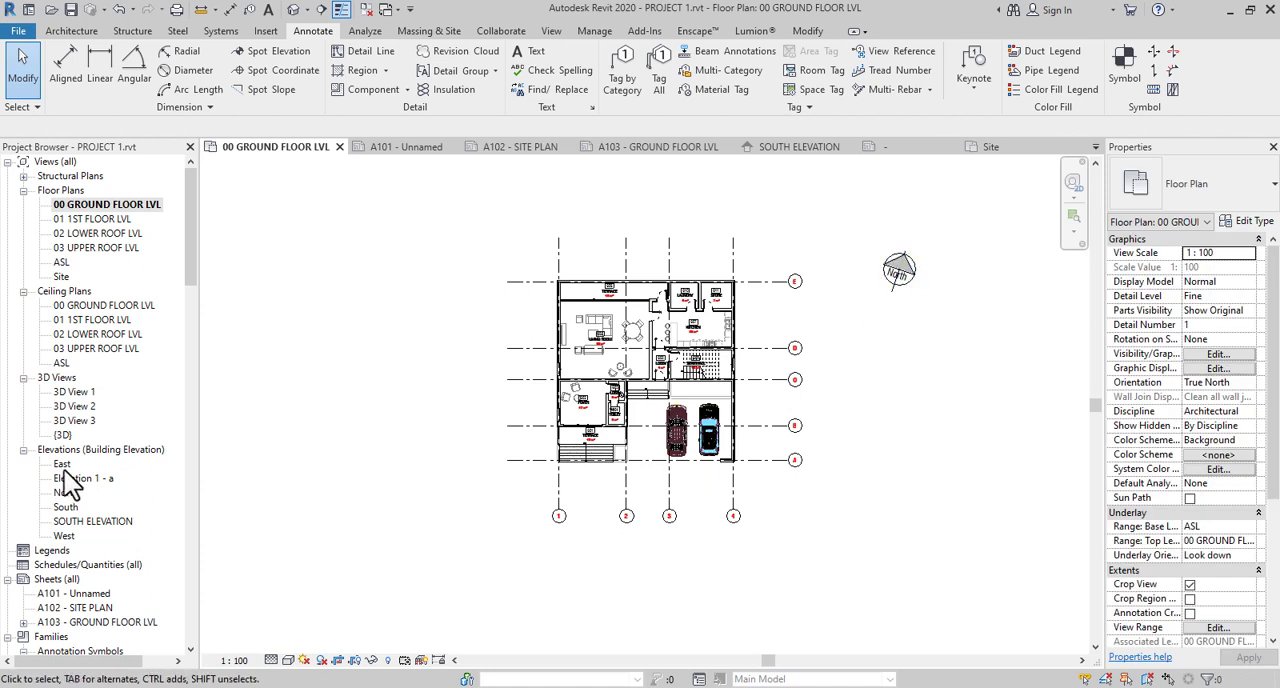
- On sheet A103, activate the ground floor viewport and move the north arrow inside the drawing area, beside the approval column
{"action": "scroll", "coordinate": [100, 645], "scroll_direction": "down", "scroll_amount": 1}
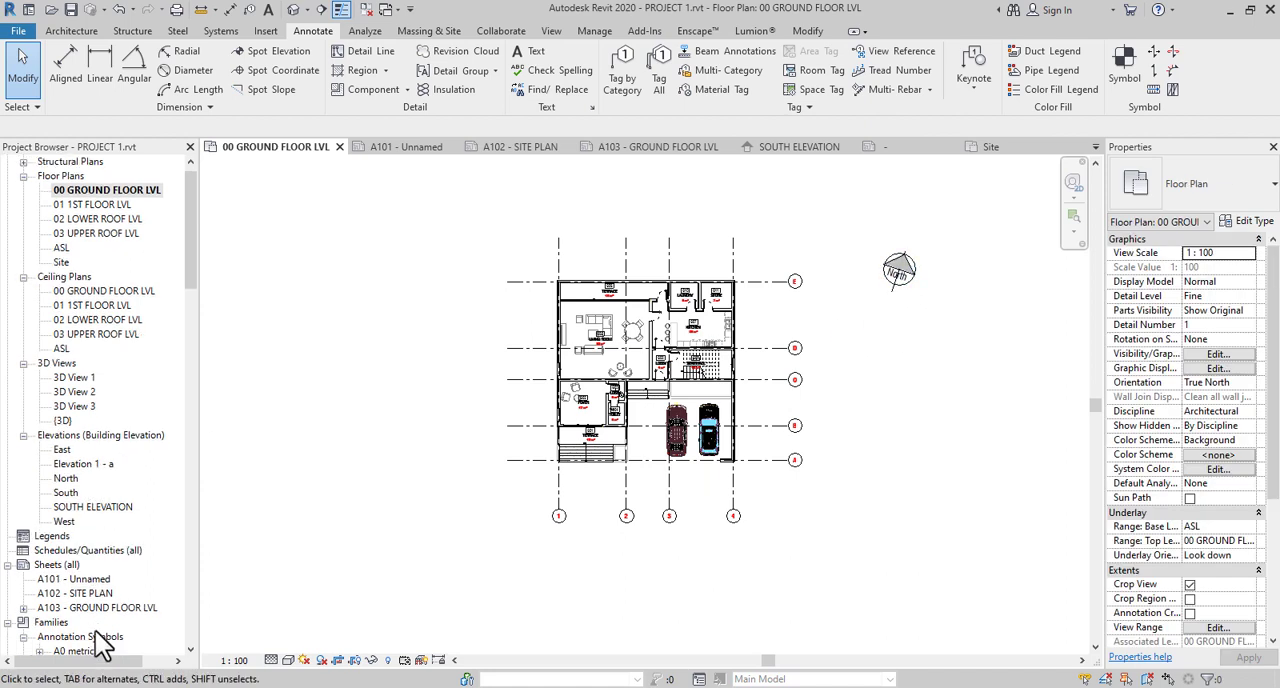
{"action": "double_click", "coordinate": [109, 609]}
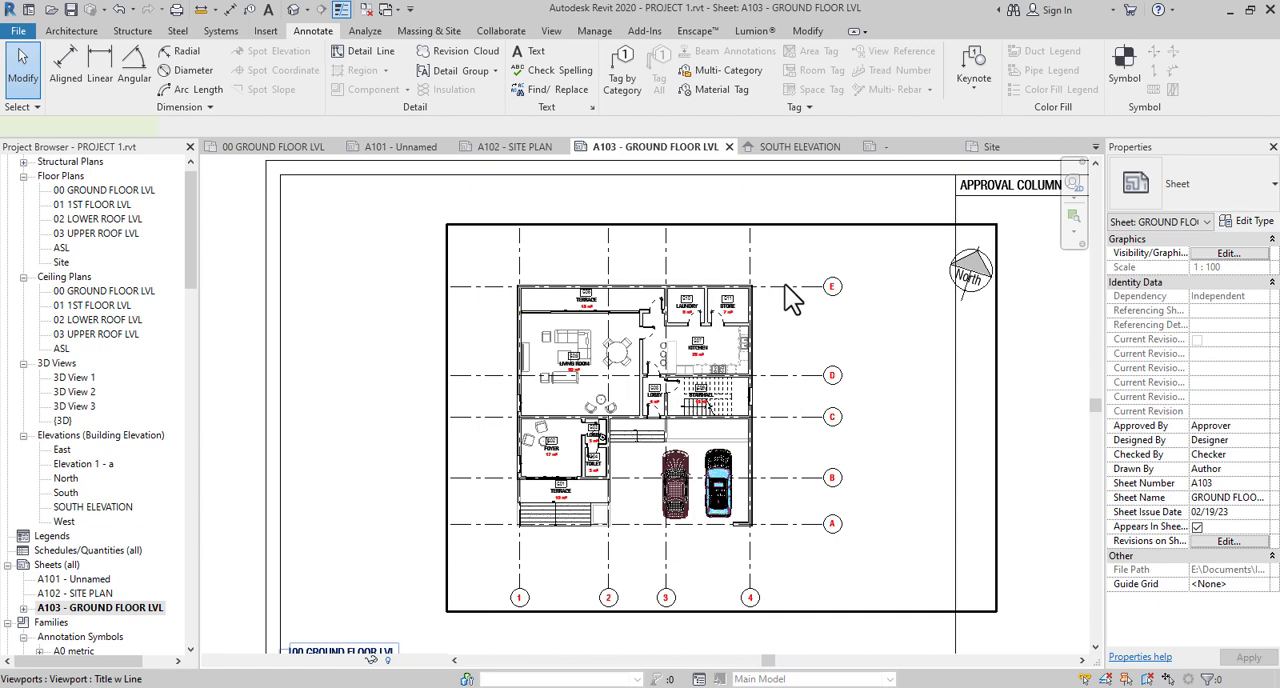
{"action": "double_click", "coordinate": [785, 285]}
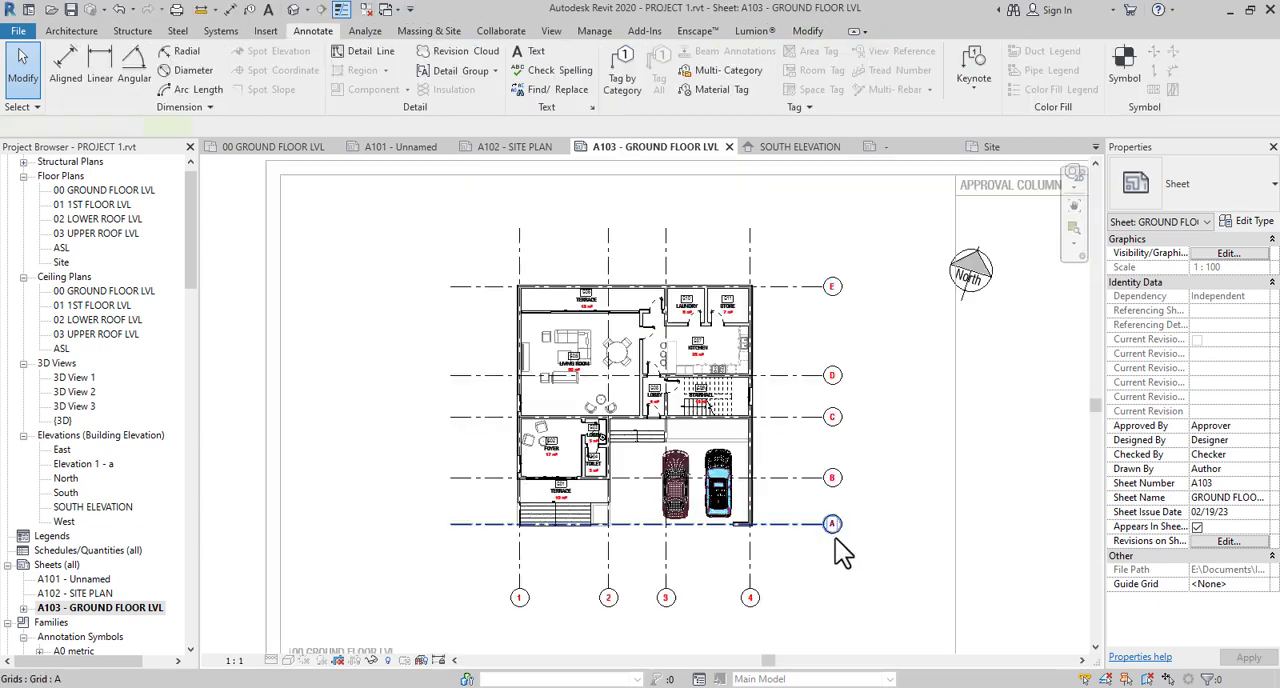
{"action": "left_click", "coordinate": [970, 280]}
{"action": "mouse_move", "coordinate": [970, 290]}
{"action": "left_mouse_down"}
{"action": "mouse_move", "coordinate": [914, 256]}
{"action": "mouse_move", "coordinate": [924, 240]}
{"action": "left_mouse_up"}
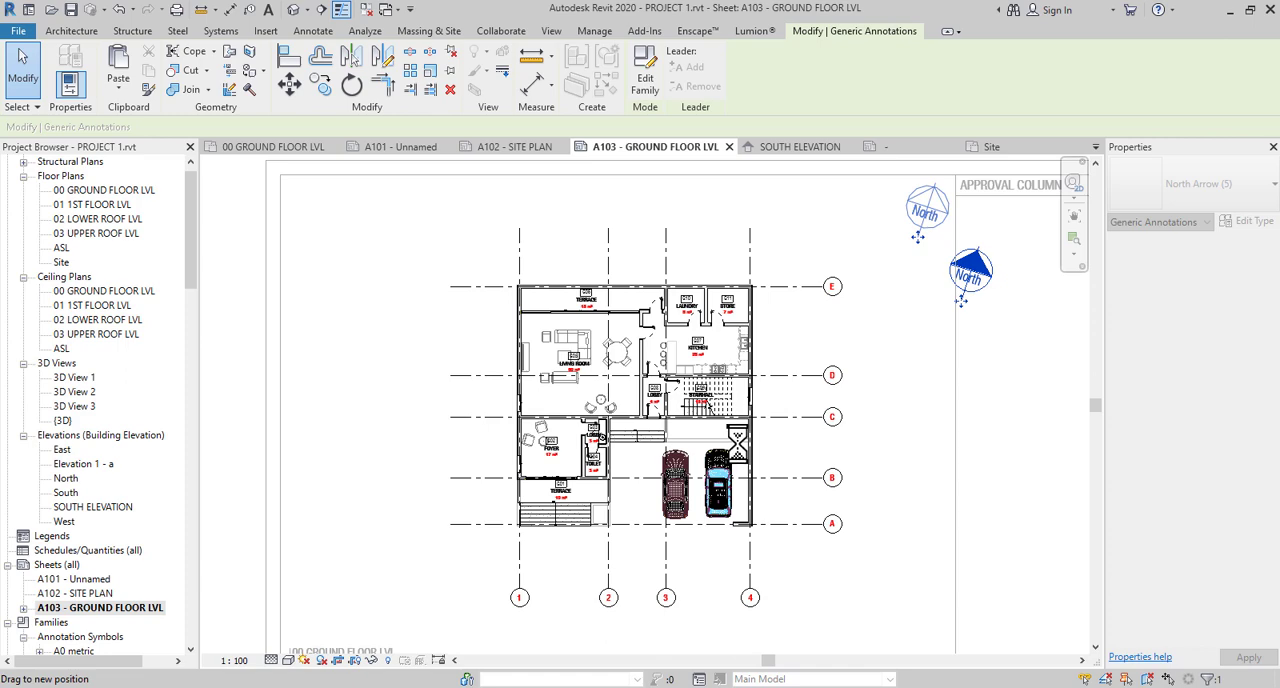
{"action": "left_click_drag", "start_coordinate": [928, 210], "coordinate": [928, 210]}
{"action": "scroll", "coordinate": [852, 301], "scroll_direction": "down", "scroll_amount": 1}
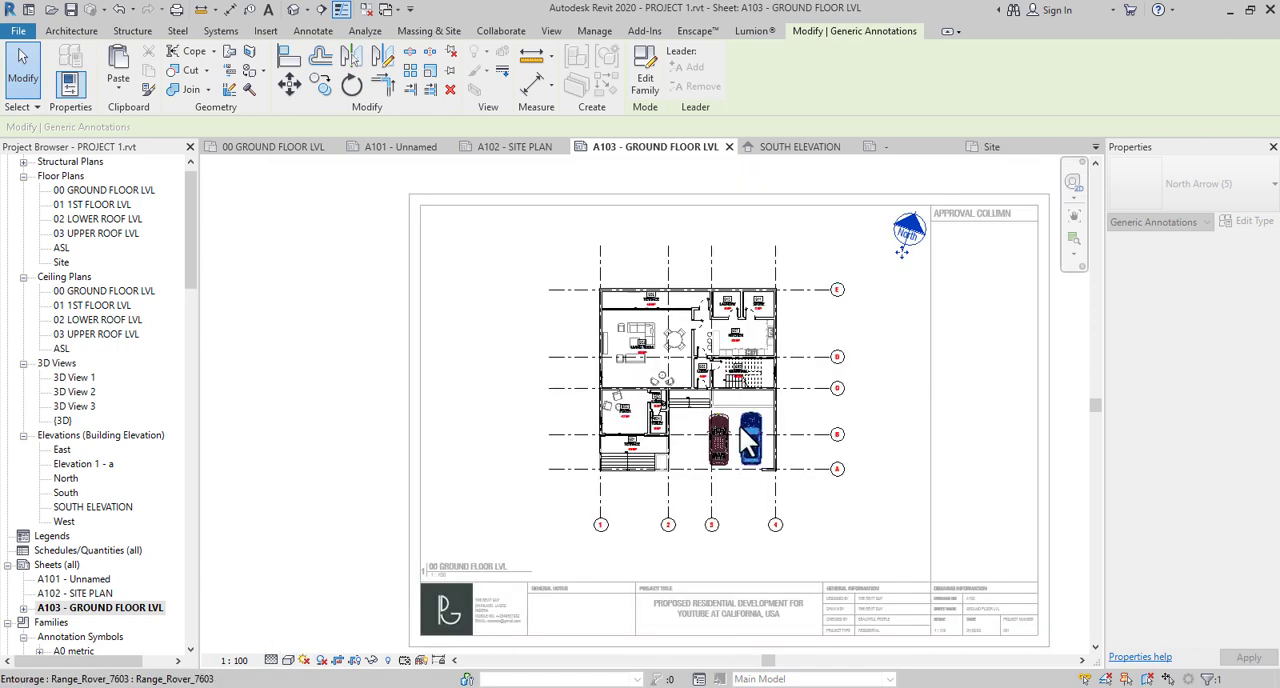
{"action": "scroll", "coordinate": [708, 527], "scroll_direction": "up", "scroll_amount": 5}
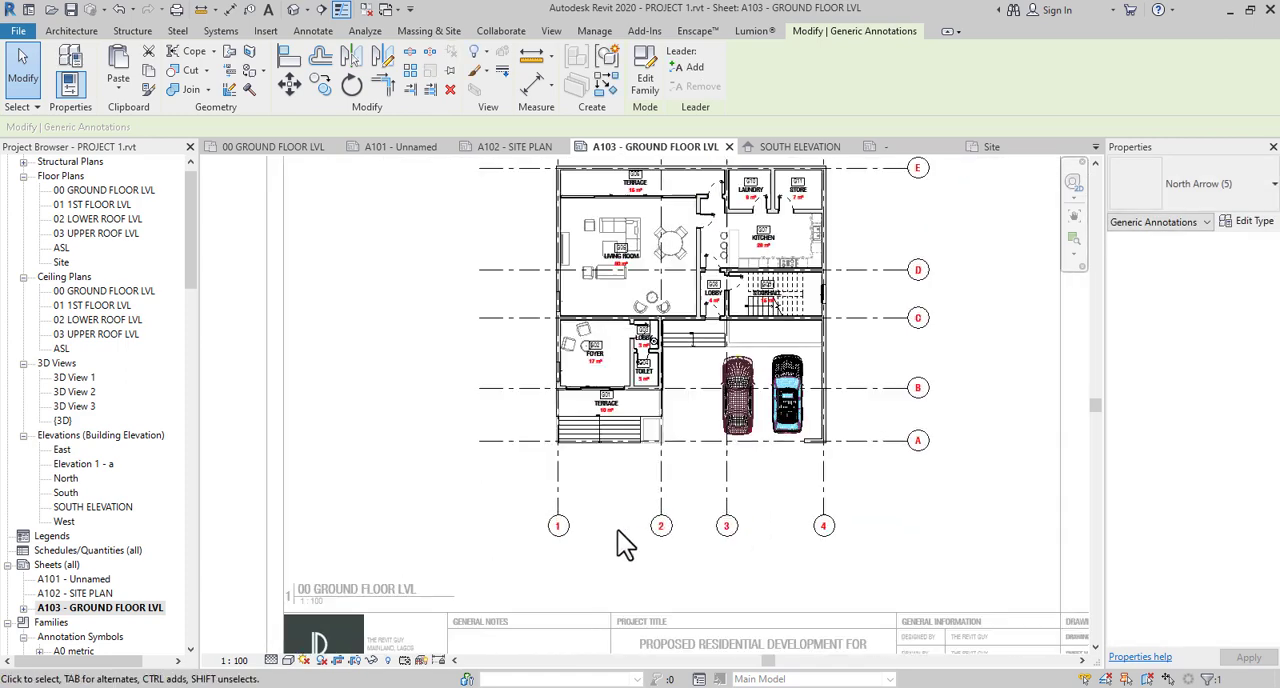
{"action": "middle_click_drag", "start_coordinate": [563, 466], "coordinate": [585, 532]}
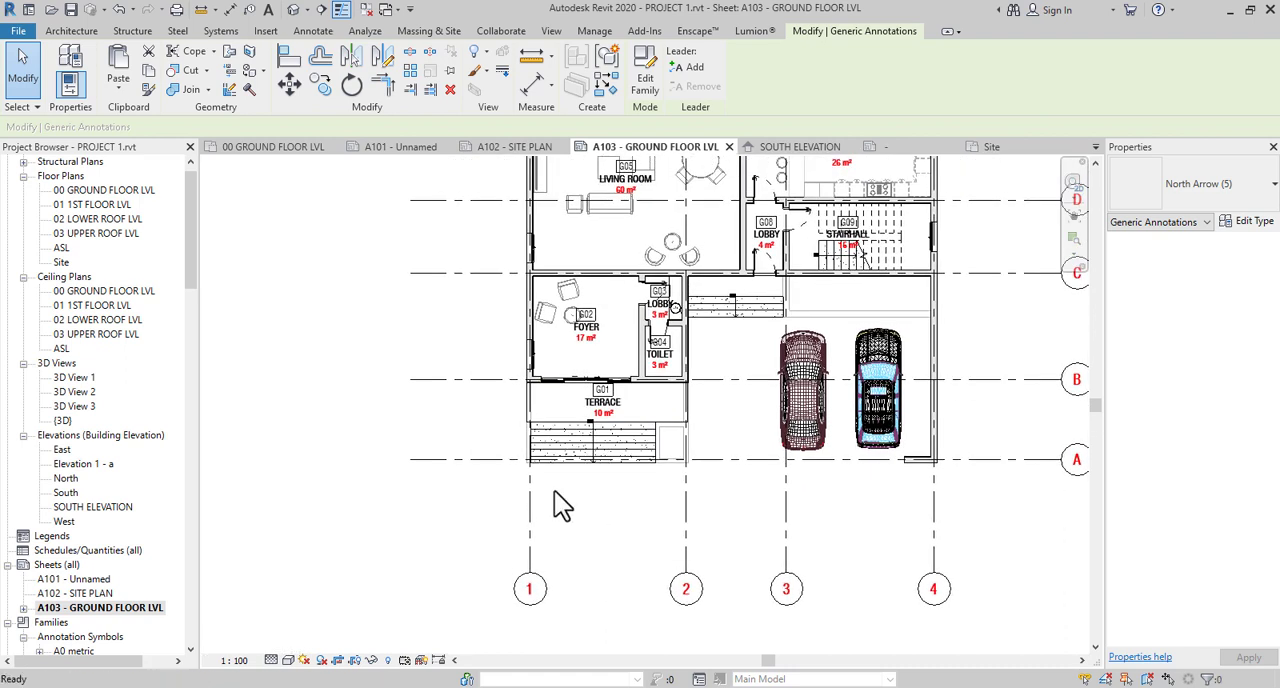
{"action": "key", "text": "d"}
{"action": "key", "text": "i"}
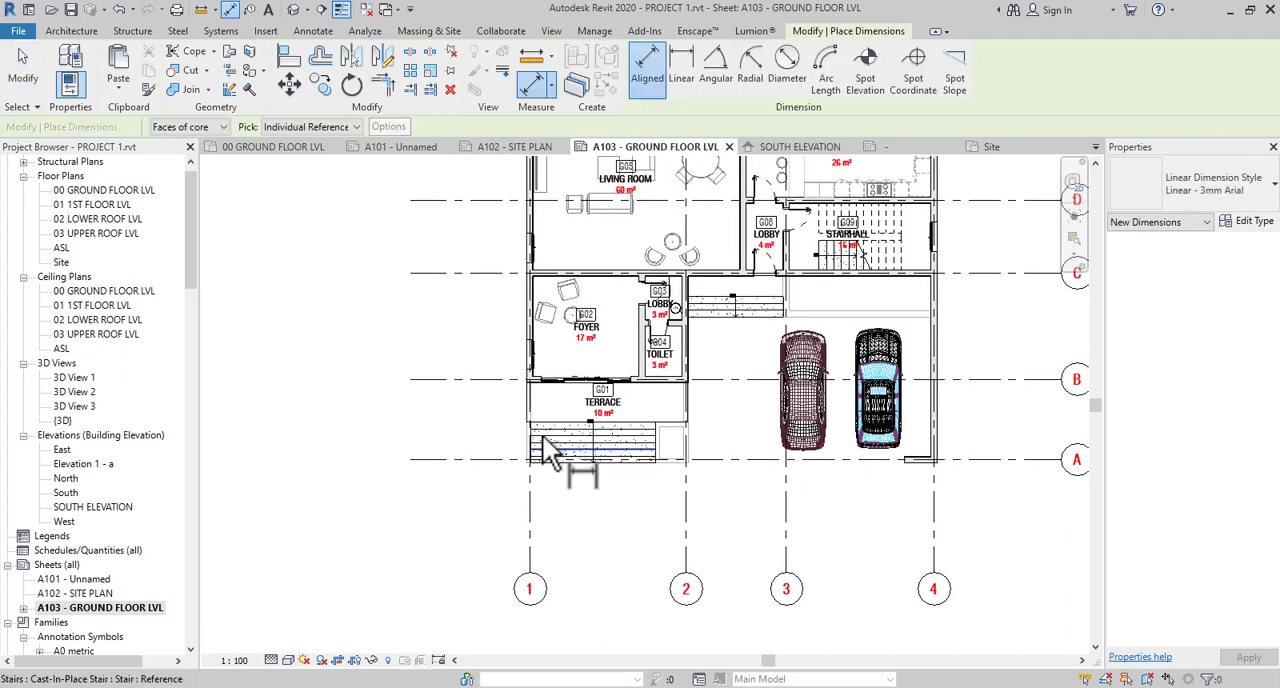
{"action": "scroll", "coordinate": [540, 427], "scroll_direction": "up", "scroll_amount": 2}
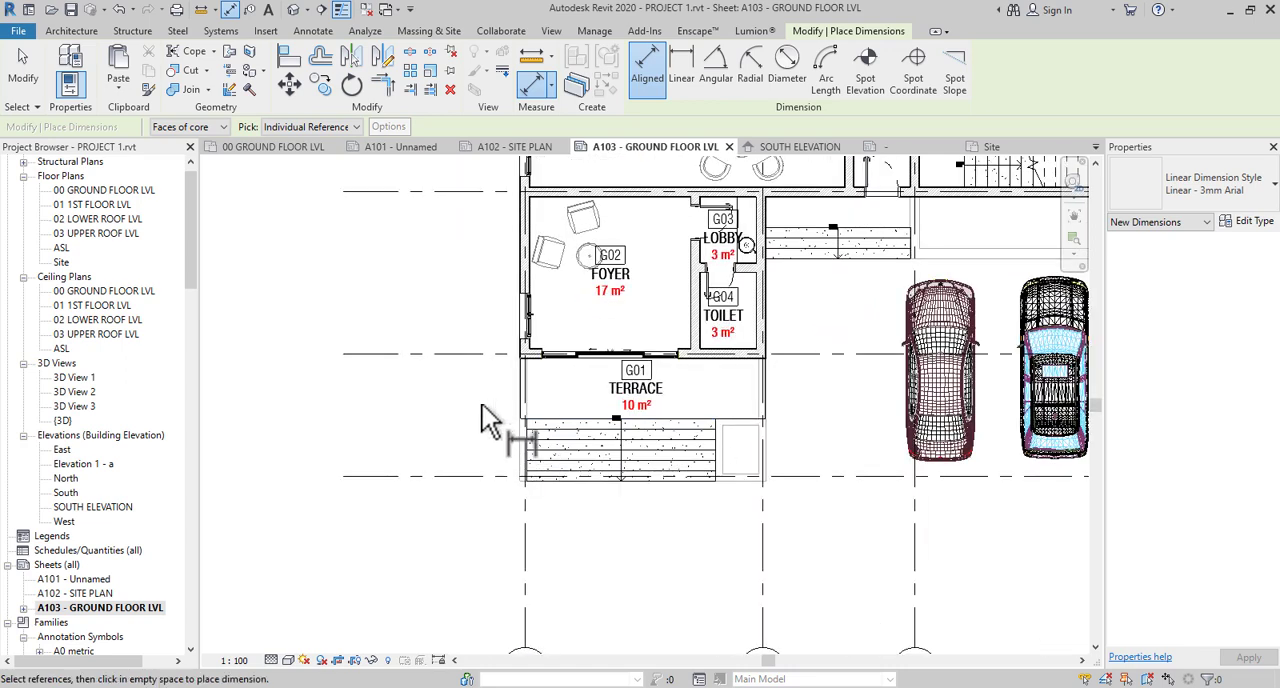
{"action": "key", "text": "Escape"}
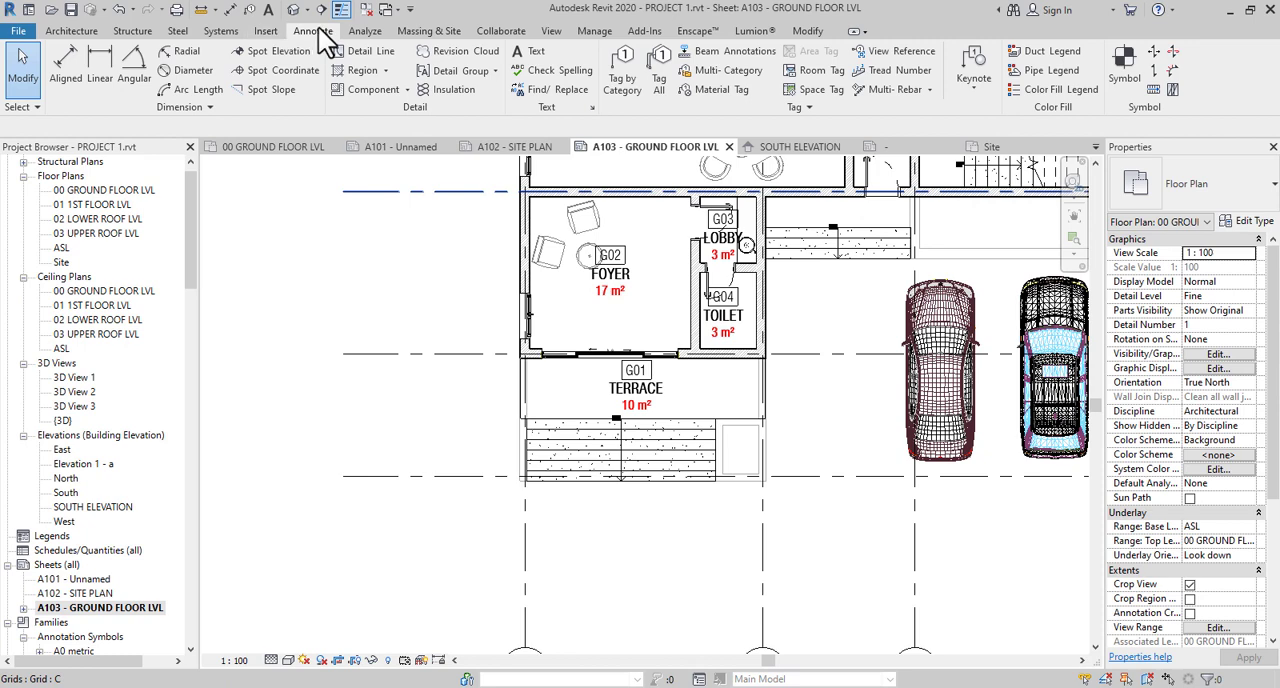
- Start an aligned dimension at the foyer's corner on grid 1 and try Wall centerlines as the preferred wall reference
{"action": "left_click", "coordinate": [65, 77]}
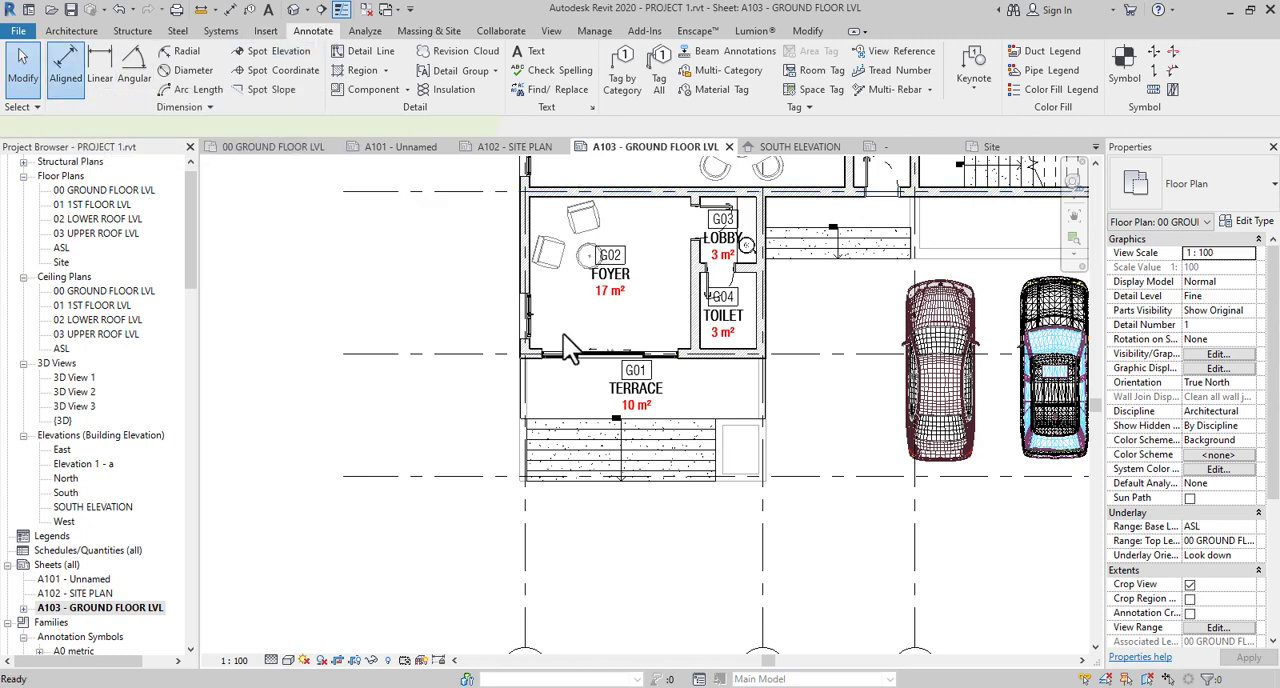
{"action": "scroll", "coordinate": [540, 390], "scroll_direction": "up", "scroll_amount": 2}
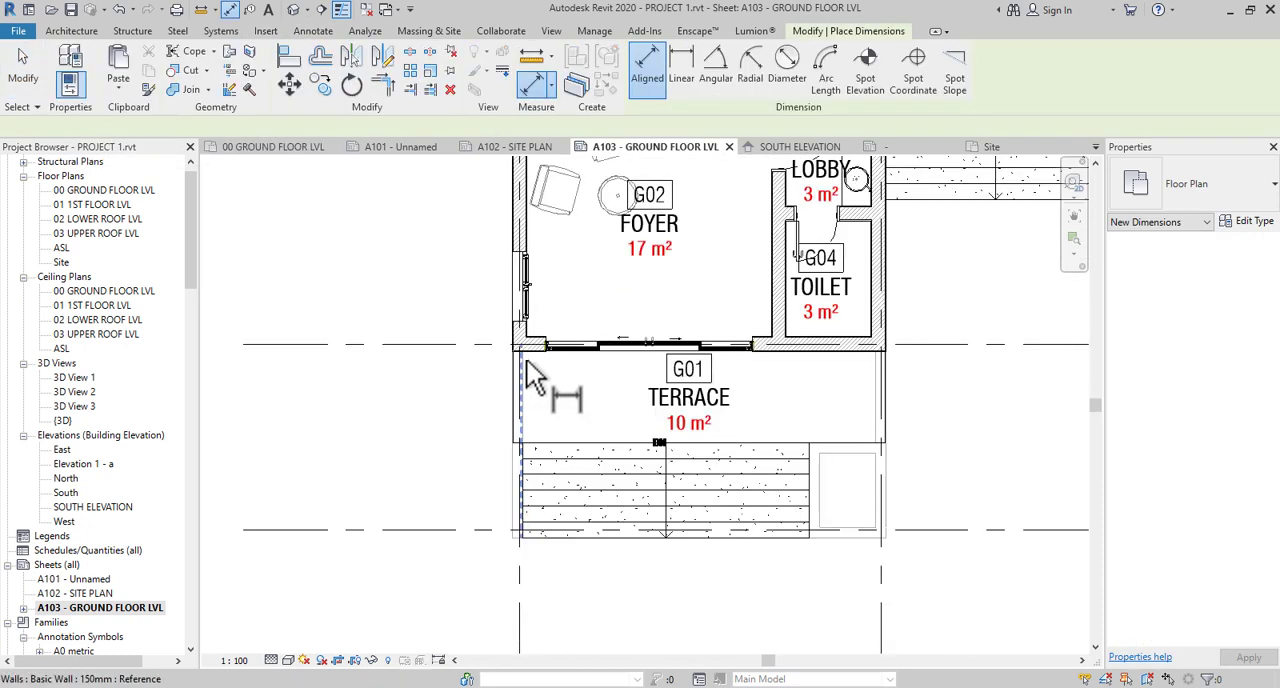
{"action": "scroll", "coordinate": [518, 328], "scroll_direction": "up", "scroll_amount": 3}
{"action": "scroll", "coordinate": [518, 330], "scroll_direction": "up", "scroll_amount": 2}
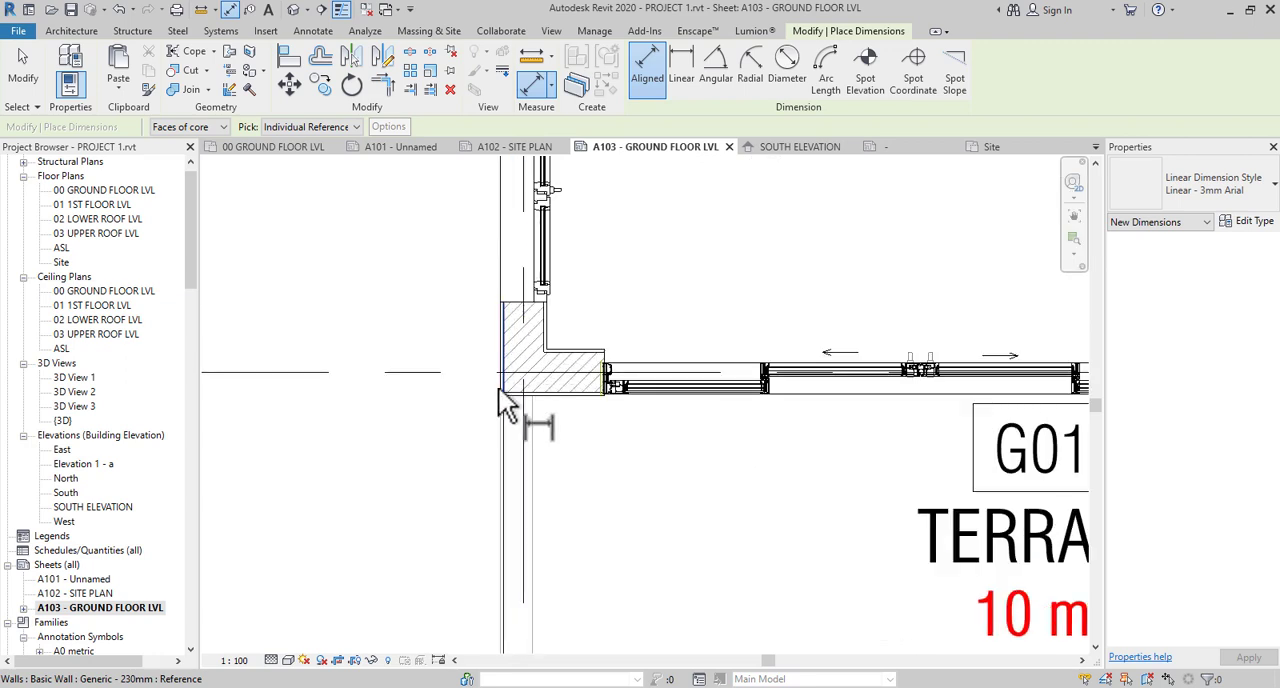
{"action": "left_click", "coordinate": [224, 128]}
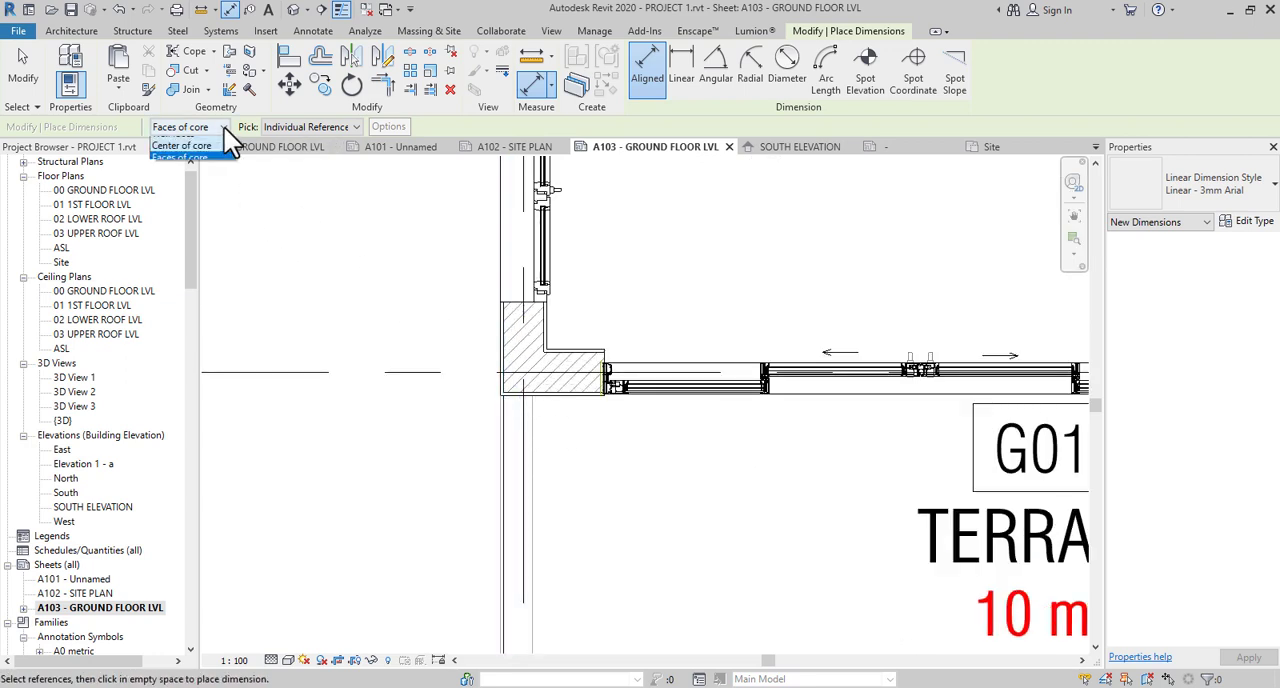
{"action": "left_click", "coordinate": [200, 141]}
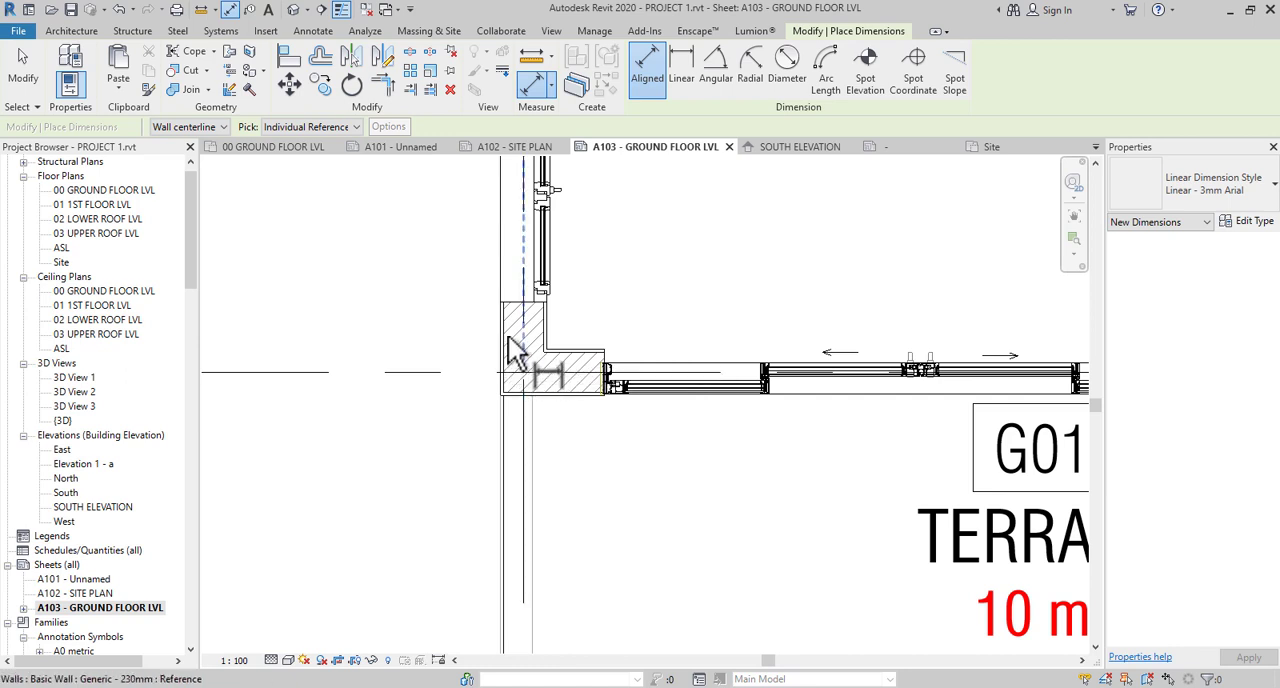
{"action": "scroll", "coordinate": [512, 345], "scroll_direction": "up", "scroll_amount": 2}
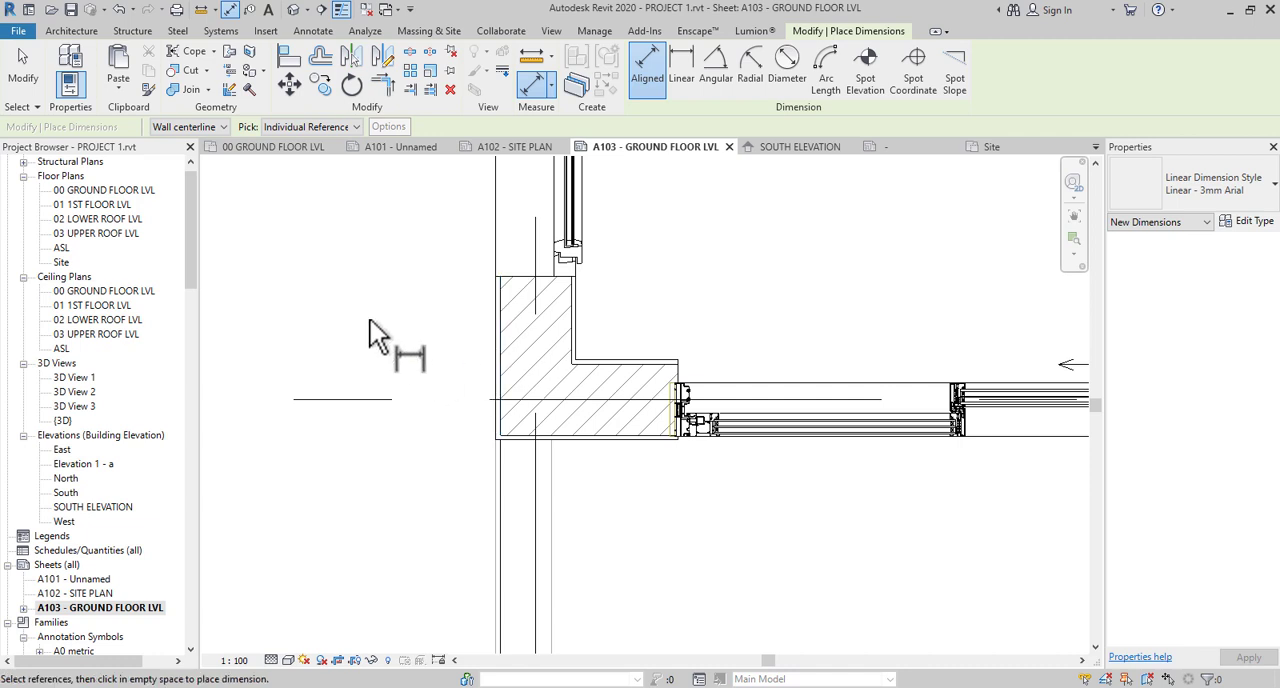
- Set the wall reference to Faces of core and dimension from the foyer corner's outer face to the sliding door's near edge
{"action": "left_click", "coordinate": [221, 128]}
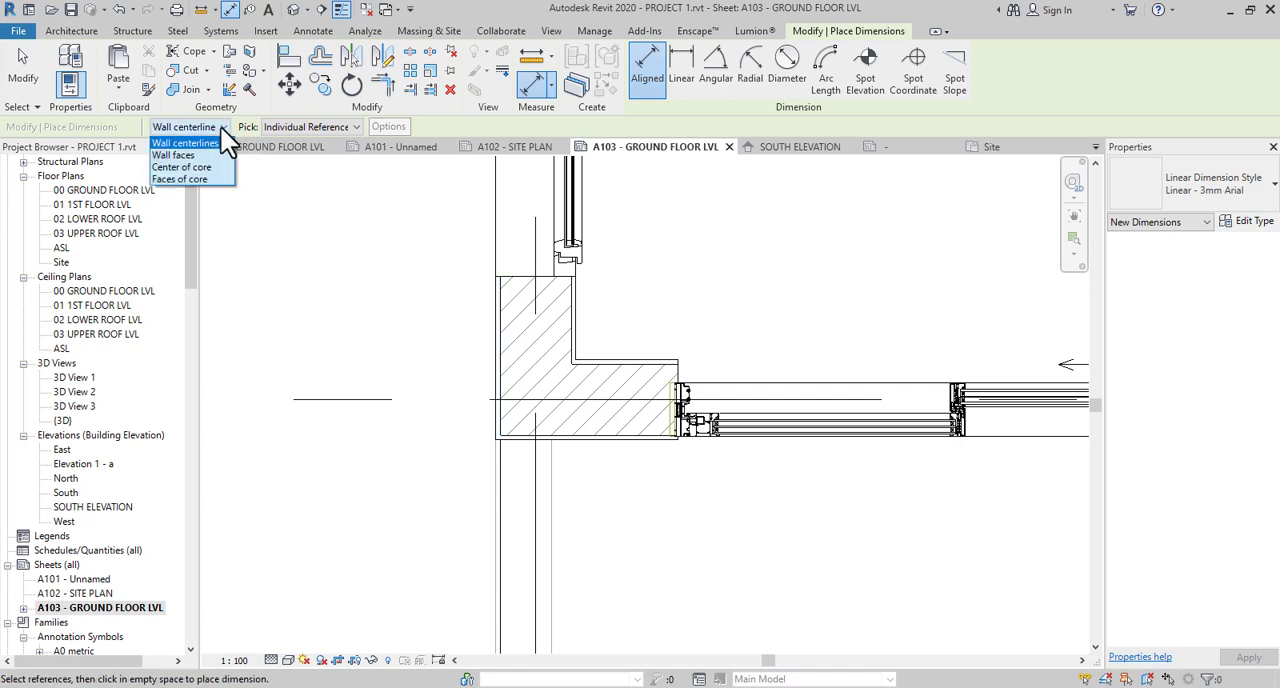
{"action": "left_click", "coordinate": [212, 181]}
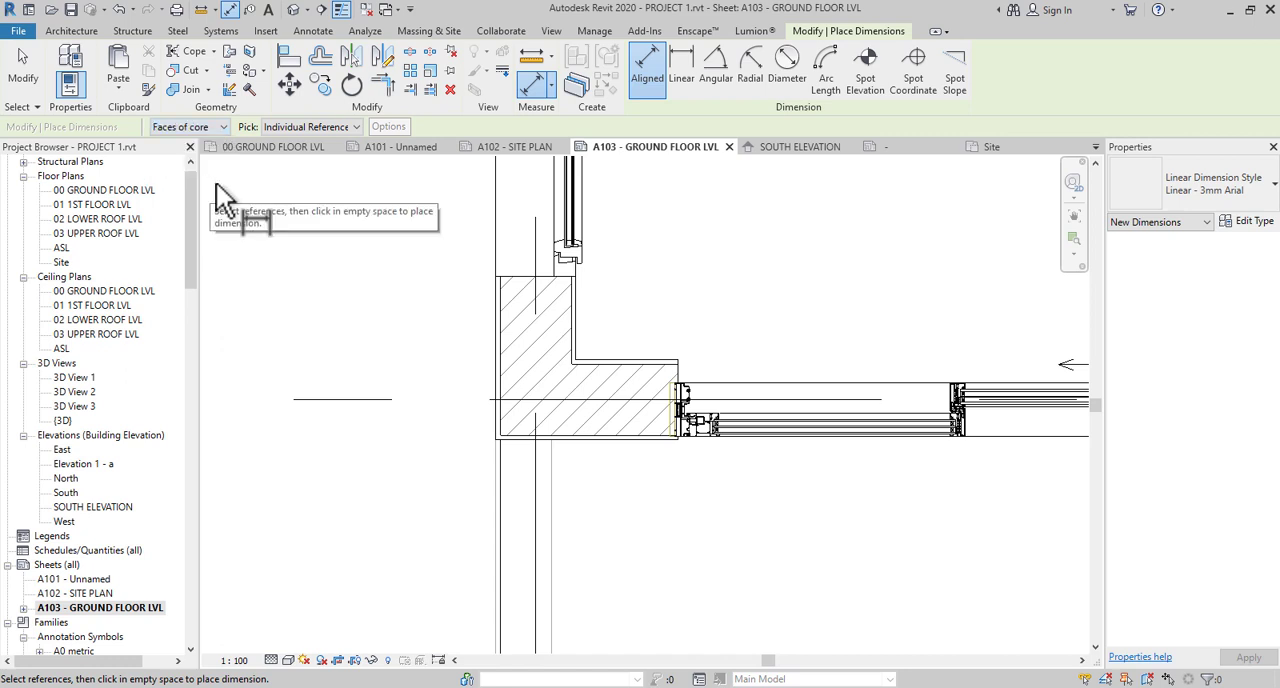
{"action": "left_click", "coordinate": [512, 360]}
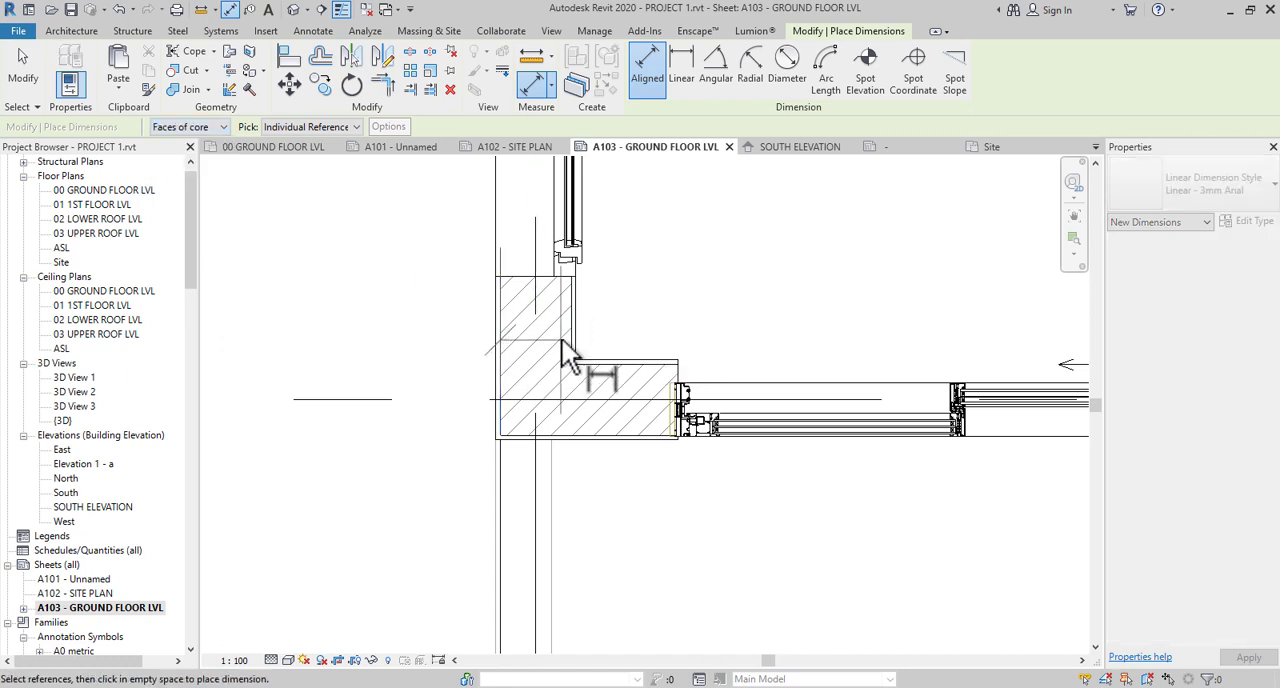
{"action": "scroll", "coordinate": [576, 350], "scroll_direction": "down", "scroll_amount": 3}
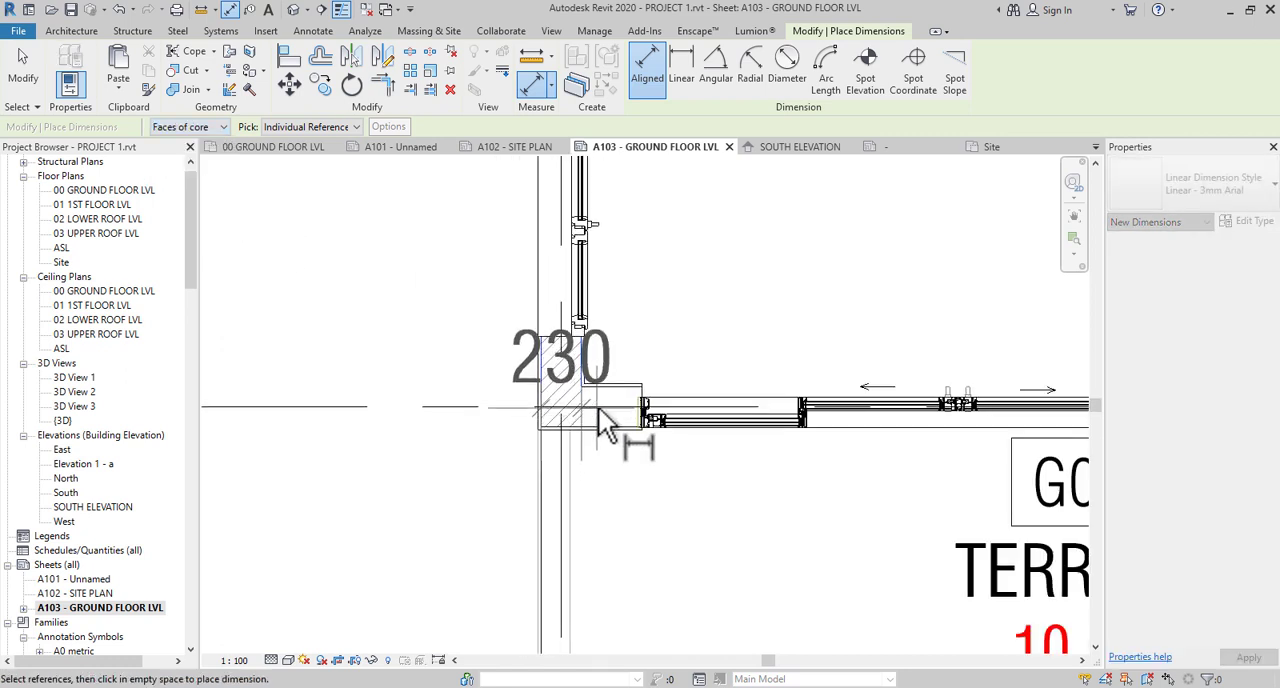
{"action": "key", "text": "Escape"}
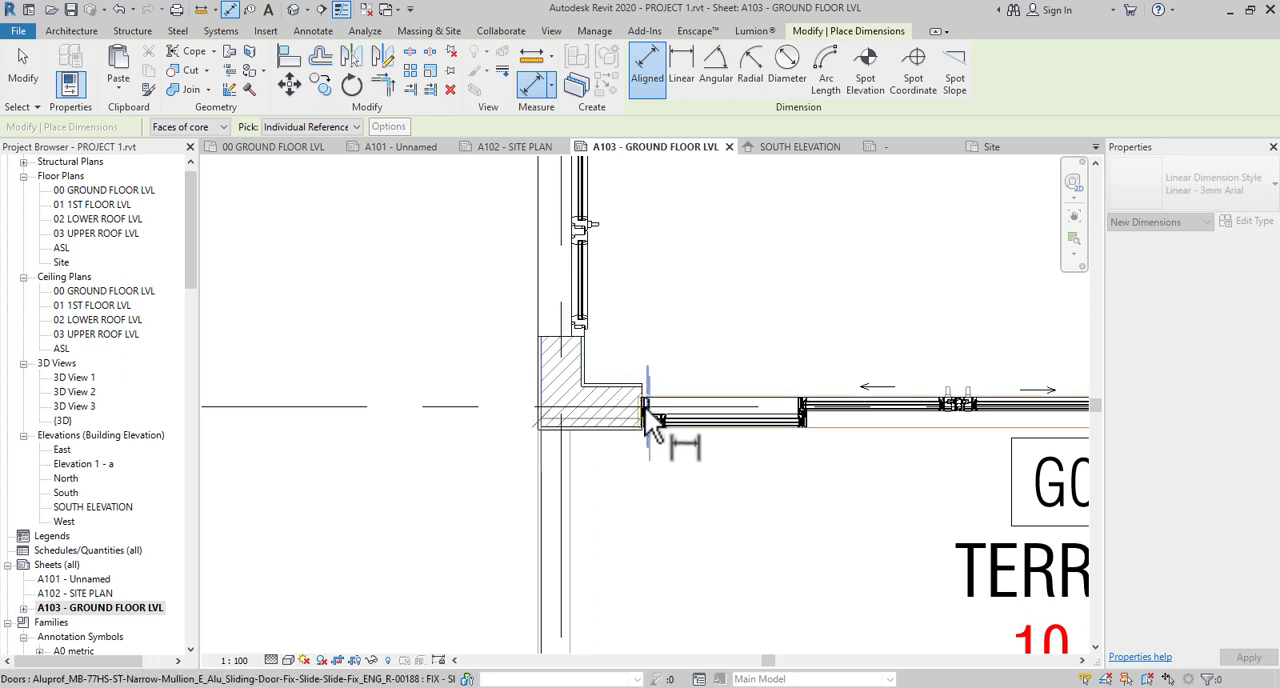
{"action": "left_click", "coordinate": [642, 398]}
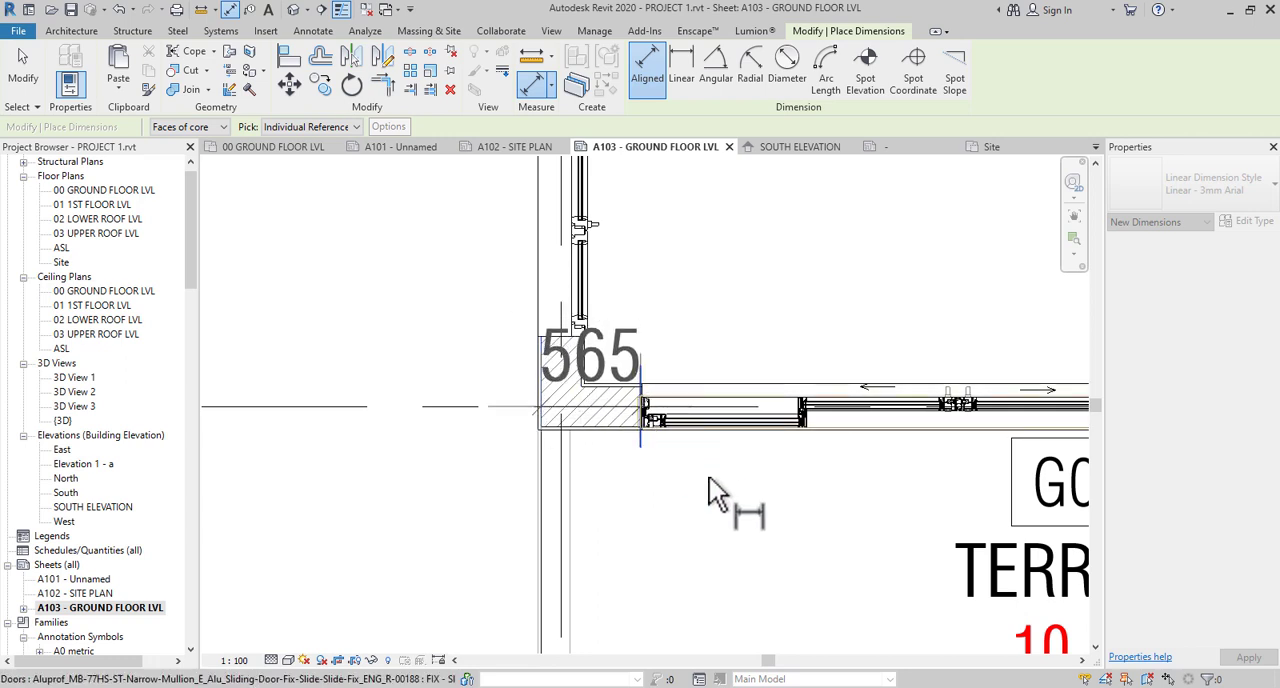
- Extend the dimension string to the sliding door's far edge and the toilet's outer wall face
{"action": "middle_click_drag", "start_coordinate": [748, 509], "coordinate": [422, 482]}
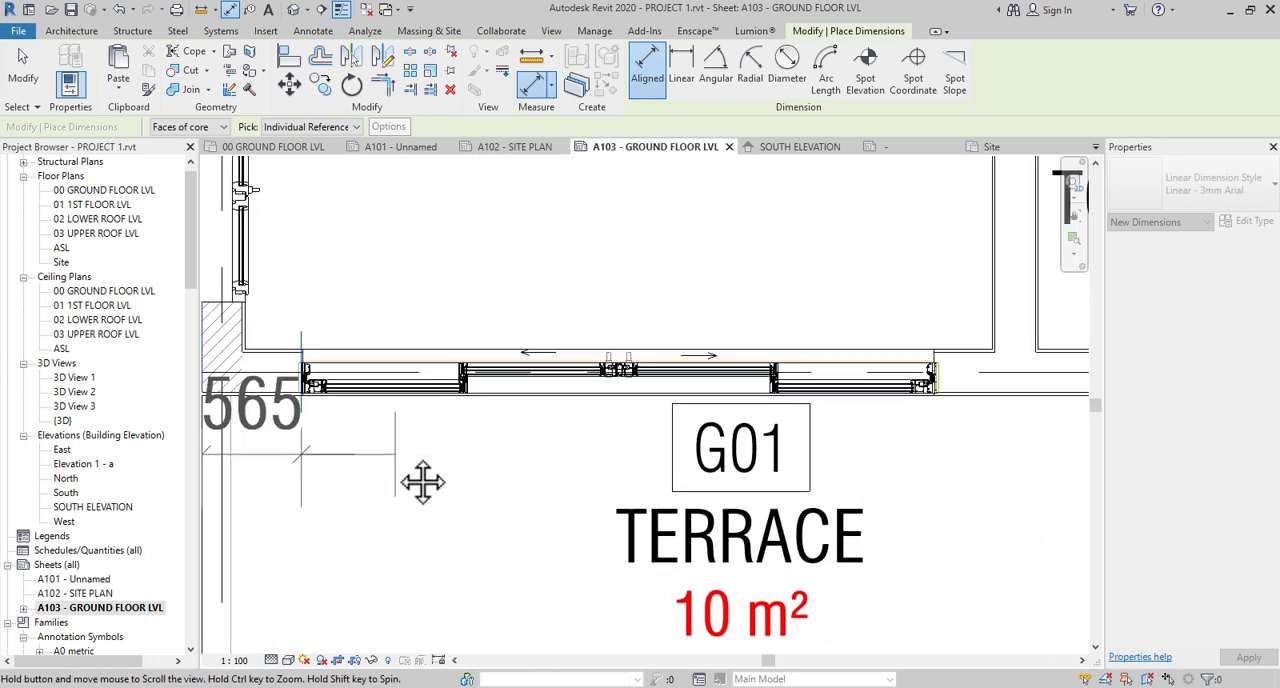
{"action": "left_click", "coordinate": [935, 358]}
{"action": "middle_click_drag", "start_coordinate": [967, 445], "coordinate": [697, 454]}
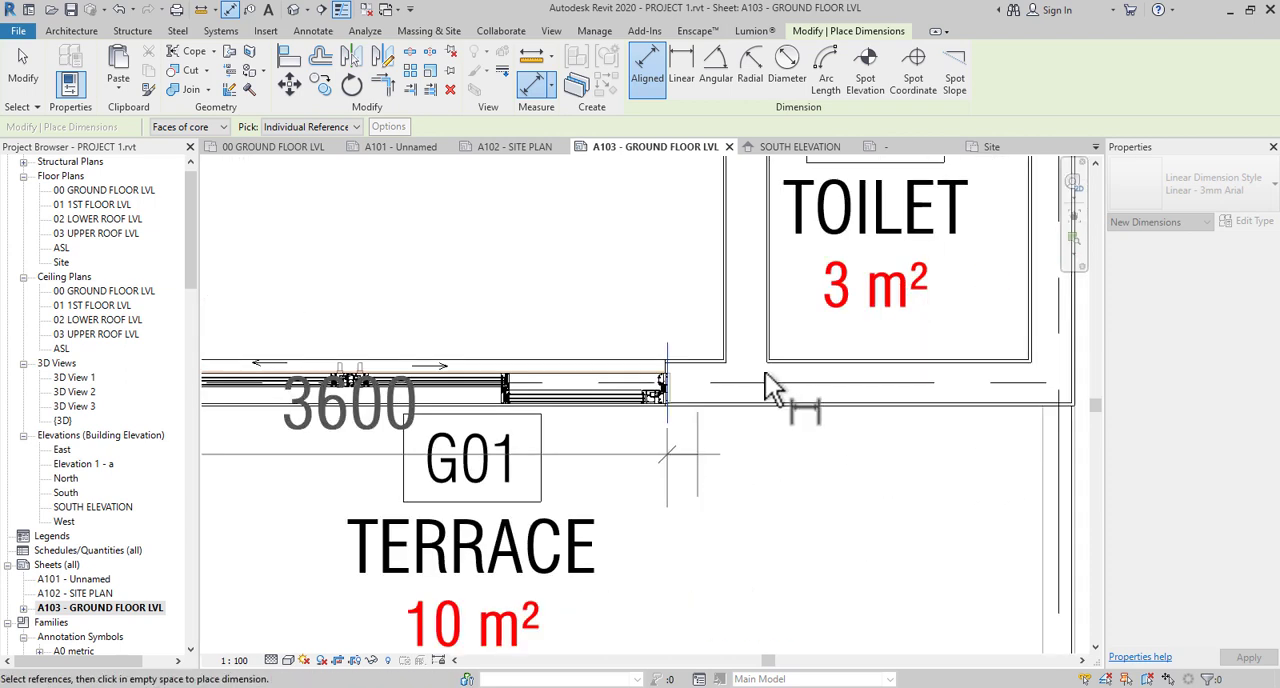
{"action": "scroll", "coordinate": [760, 365], "scroll_direction": "up", "scroll_amount": 1}
{"action": "middle_click_drag", "start_coordinate": [809, 436], "coordinate": [471, 482]}
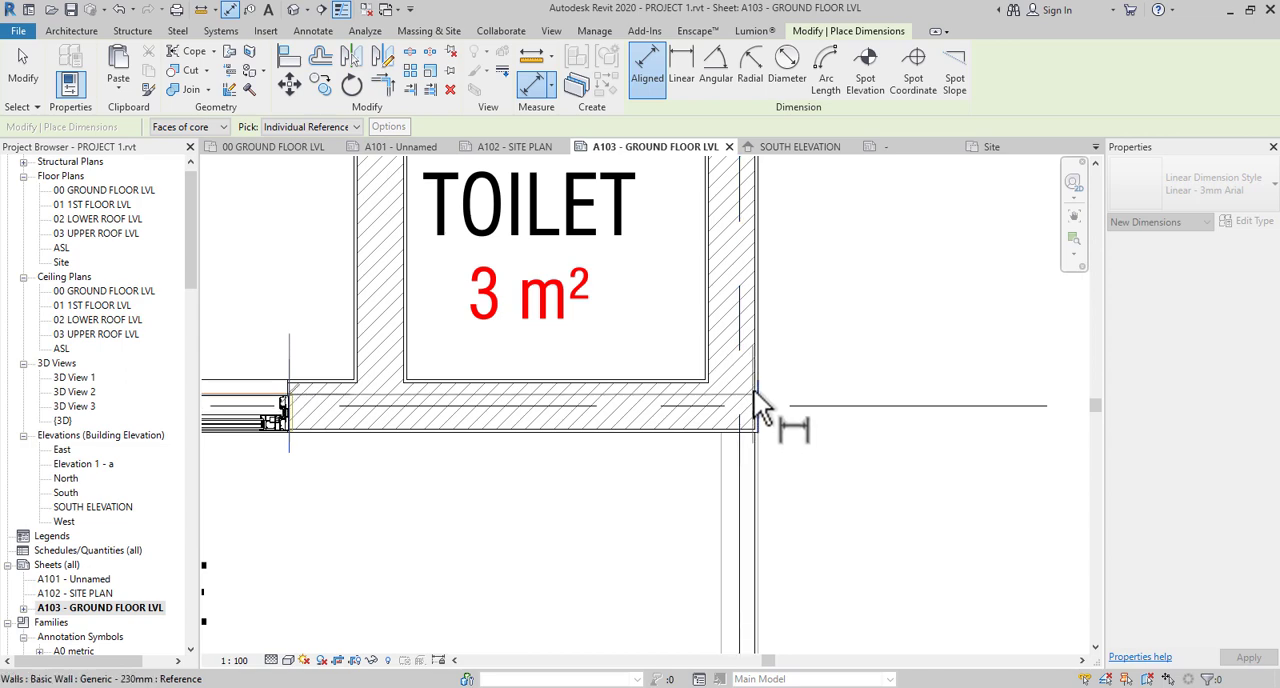
{"action": "scroll", "coordinate": [769, 437], "scroll_direction": "down", "scroll_amount": 5}
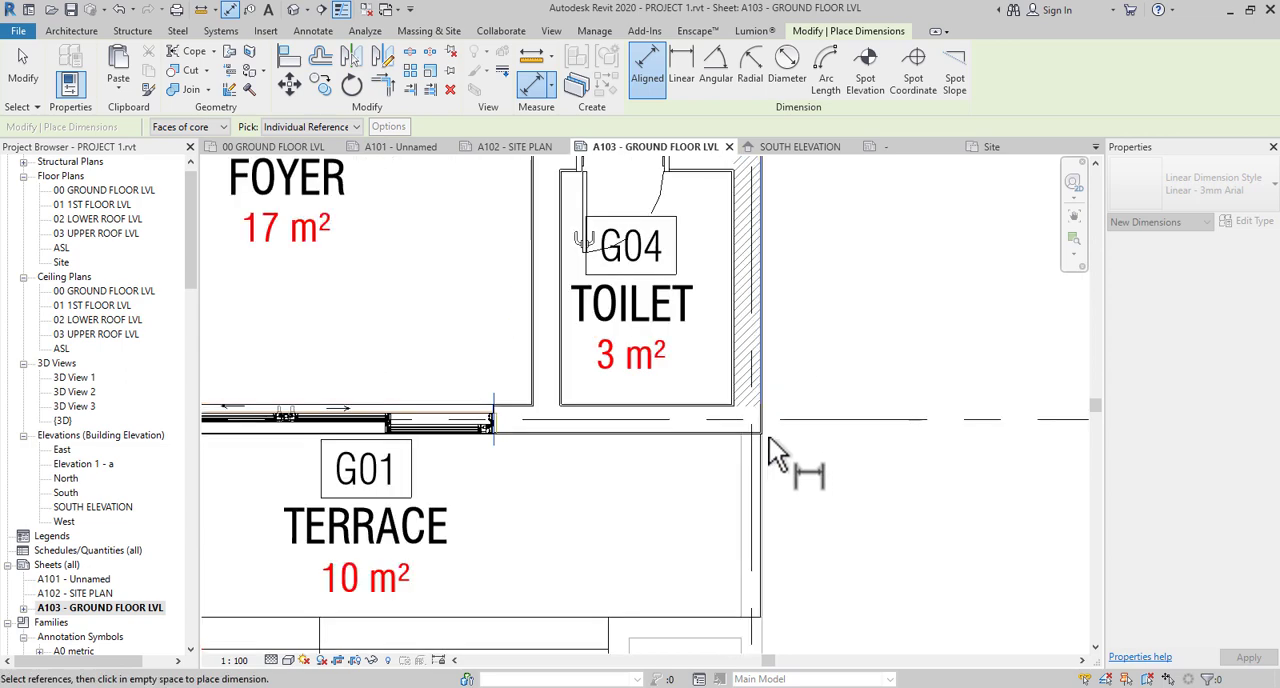
{"action": "middle_click_drag", "start_coordinate": [653, 603], "coordinate": [603, 528]}
{"action": "middle_click_drag", "start_coordinate": [823, 505], "coordinate": [603, 531]}
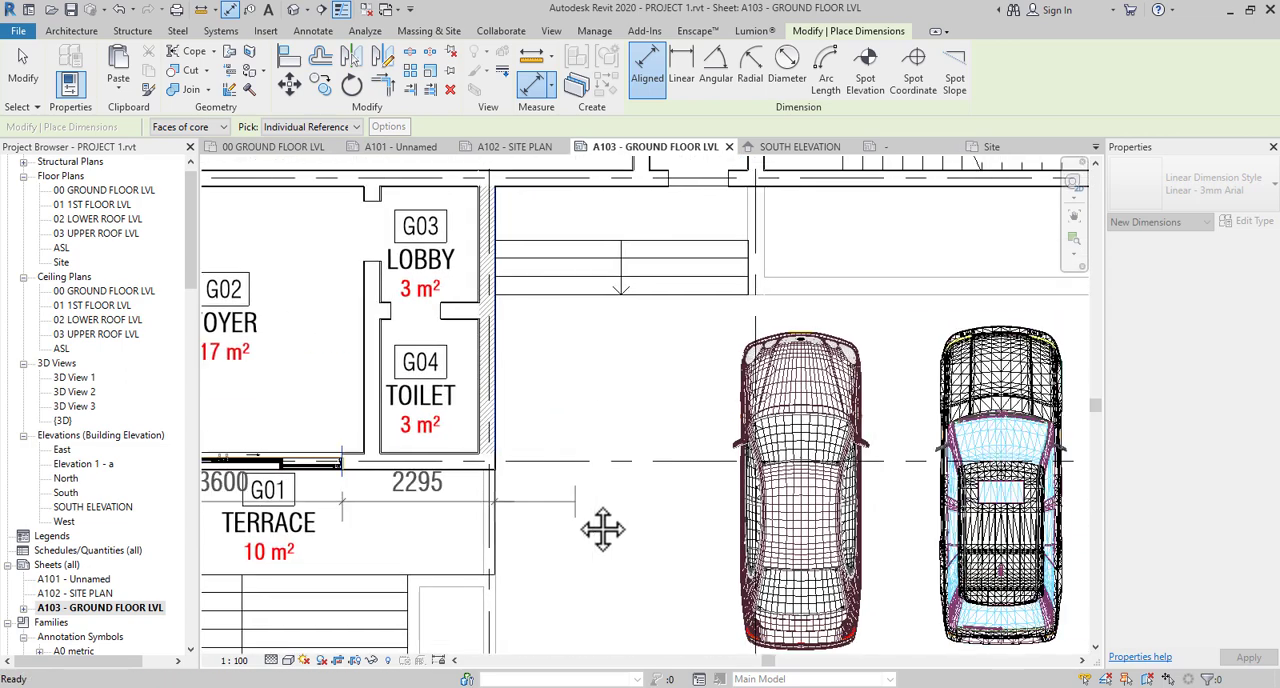
- Continue the dimension string to the free side edge of the carport steps and the outer face of the grid 4 wall
{"action": "middle_click_drag", "start_coordinate": [712, 428], "coordinate": [606, 534]}
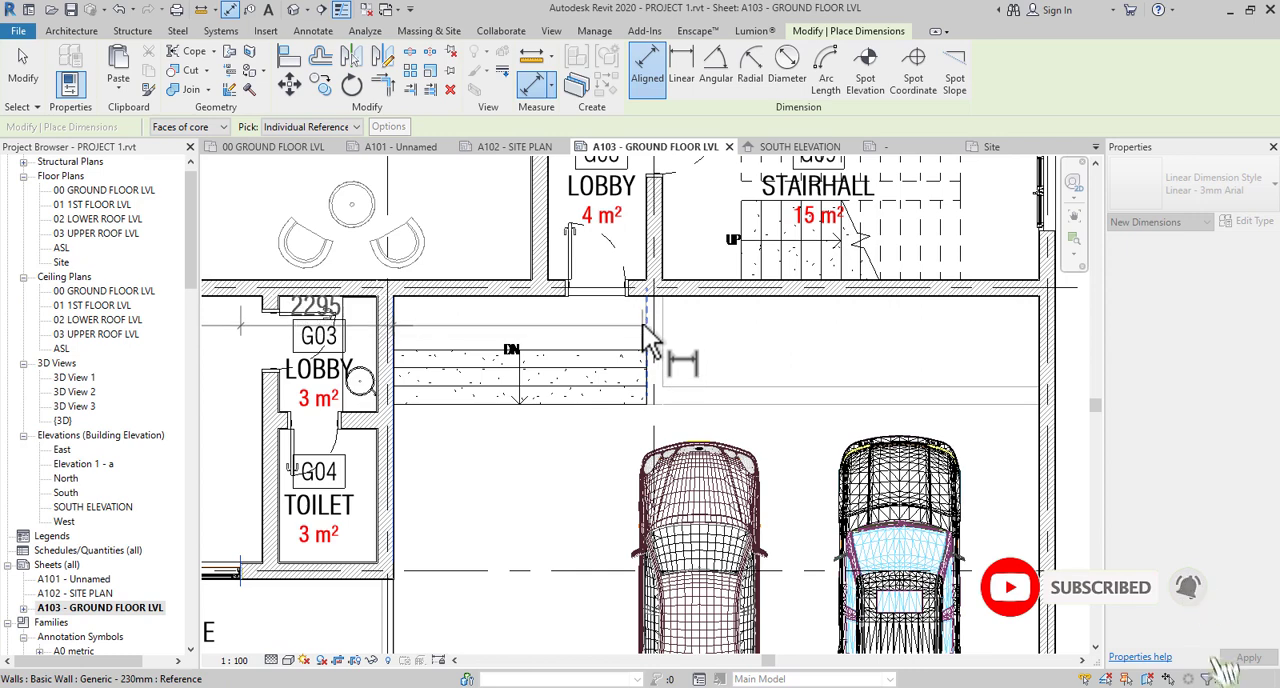
{"action": "scroll", "coordinate": [648, 400], "scroll_direction": "up", "scroll_amount": 1}
{"action": "scroll", "coordinate": [646, 410], "scroll_direction": "up", "scroll_amount": 2}
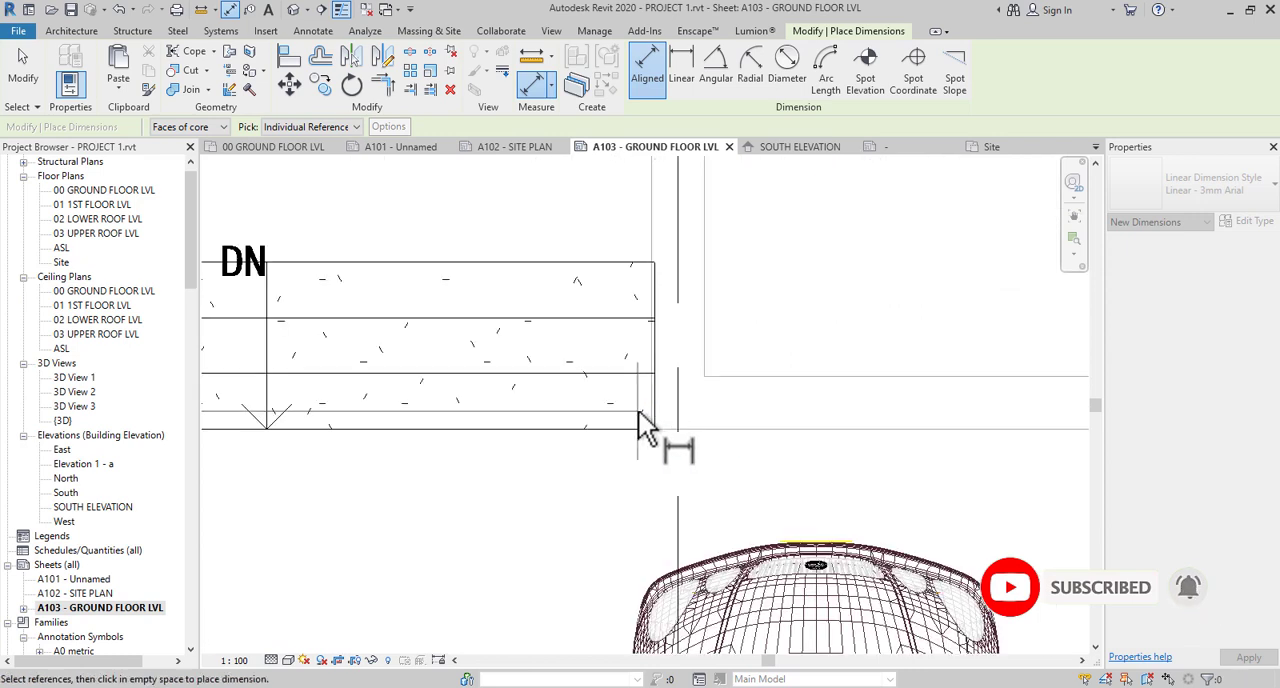
{"action": "scroll", "coordinate": [617, 385], "scroll_direction": "down", "scroll_amount": 4}
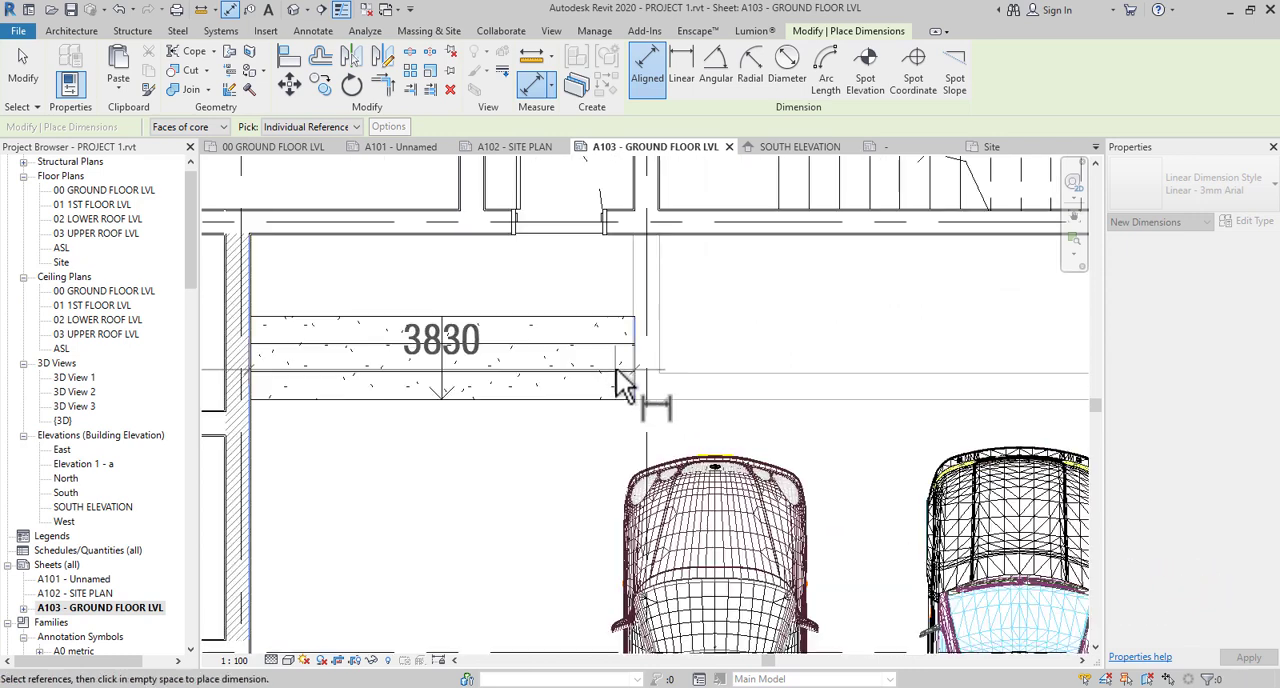
{"action": "scroll", "coordinate": [880, 500], "scroll_direction": "up", "scroll_amount": 1}
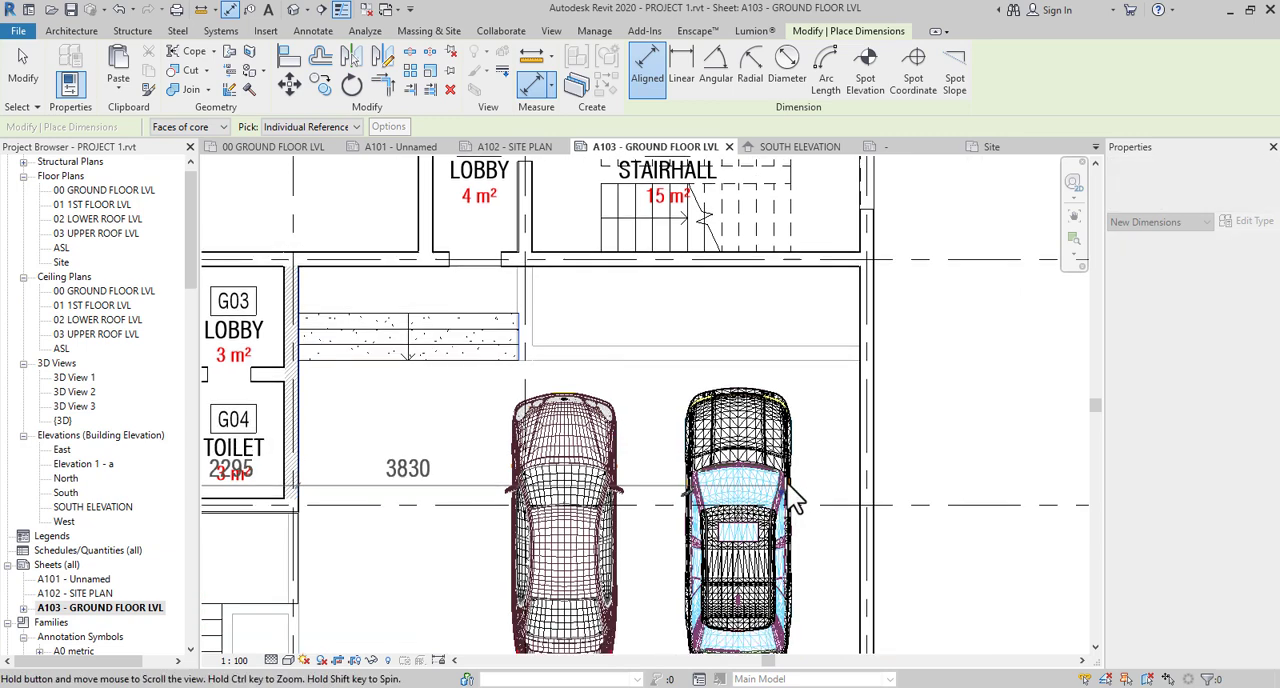
{"action": "scroll", "coordinate": [868, 481], "scroll_direction": "up", "scroll_amount": 1}
{"action": "scroll", "coordinate": [868, 481], "scroll_direction": "up", "scroll_amount": 1}
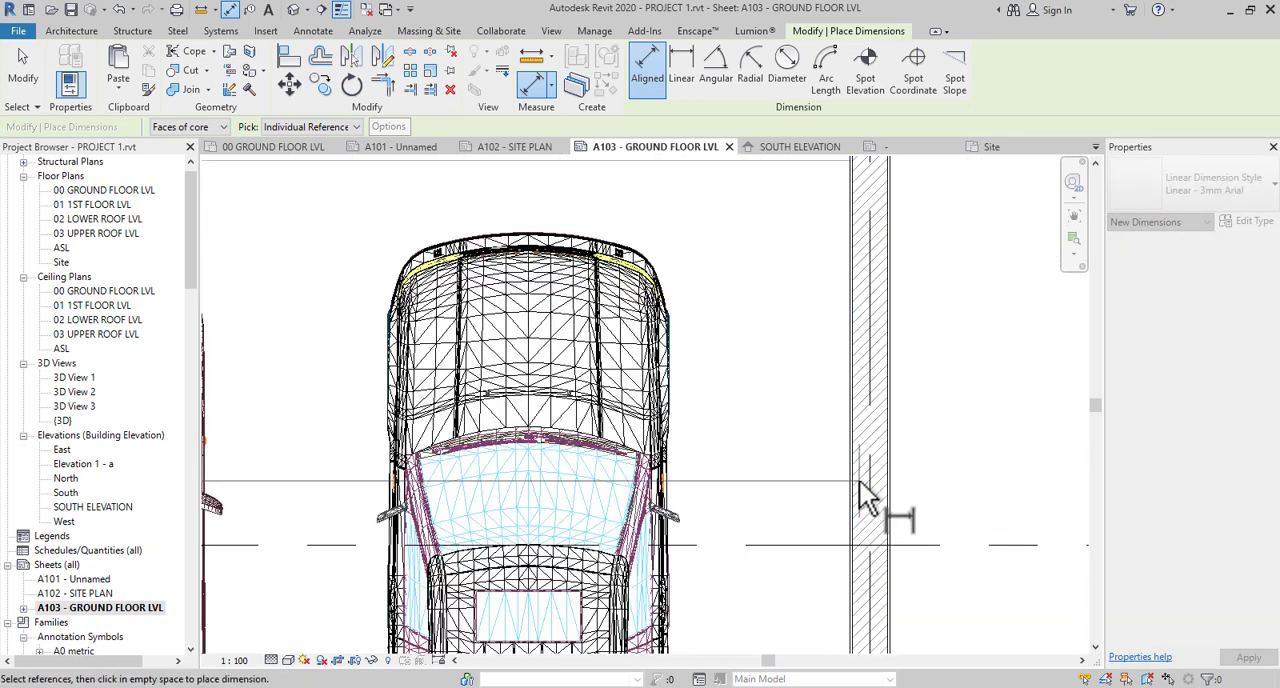
{"action": "left_click", "coordinate": [885, 479]}
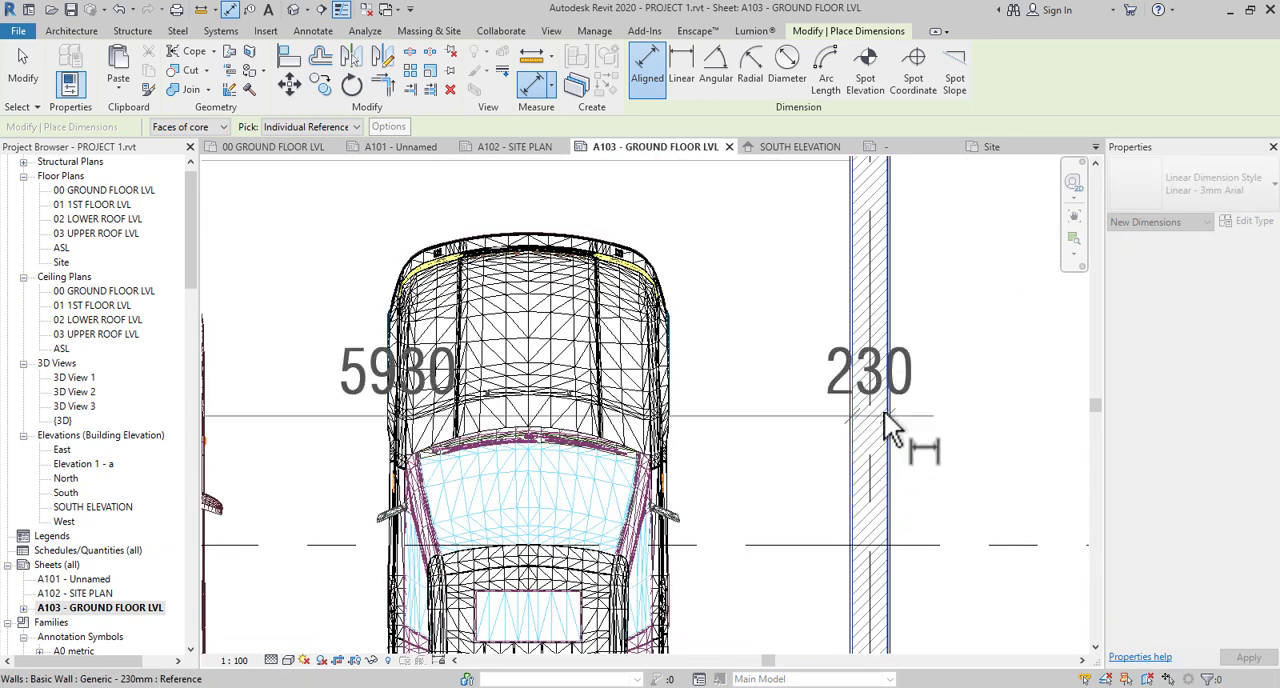
- Add the end of the carport's short return wall to the dimension string and place the string just below grid A
{"action": "scroll", "coordinate": [884, 410], "scroll_direction": "down", "scroll_amount": 3}
{"action": "scroll", "coordinate": [877, 517], "scroll_direction": "down", "scroll_amount": 2}
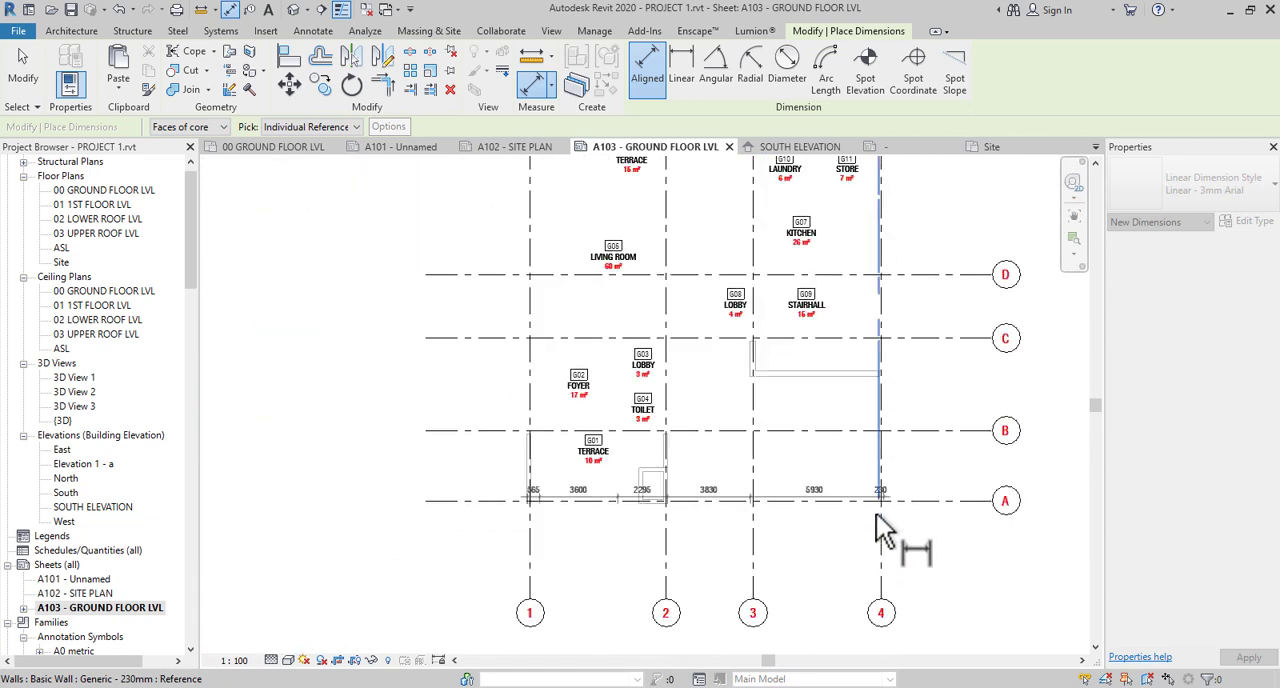
{"action": "scroll", "coordinate": [881, 530], "scroll_direction": "up", "scroll_amount": 1}
{"action": "scroll", "coordinate": [889, 474], "scroll_direction": "up", "scroll_amount": 4}
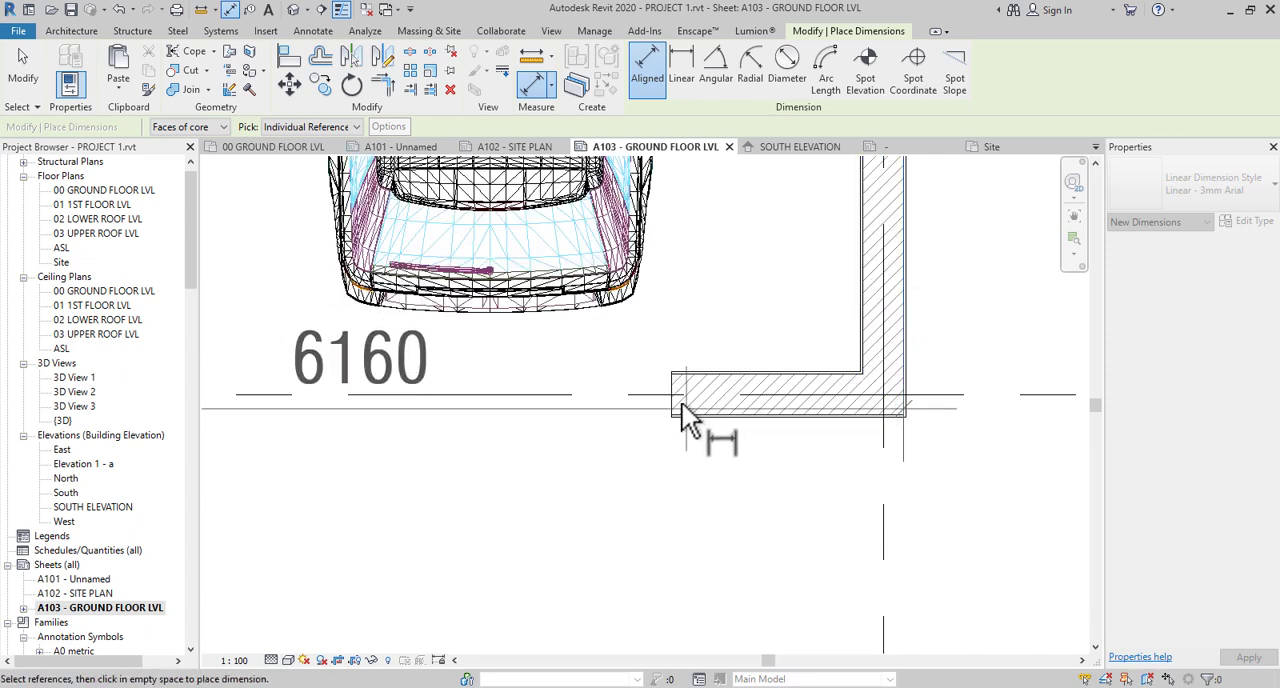
{"action": "scroll", "coordinate": [826, 463], "scroll_direction": "down", "scroll_amount": 5}
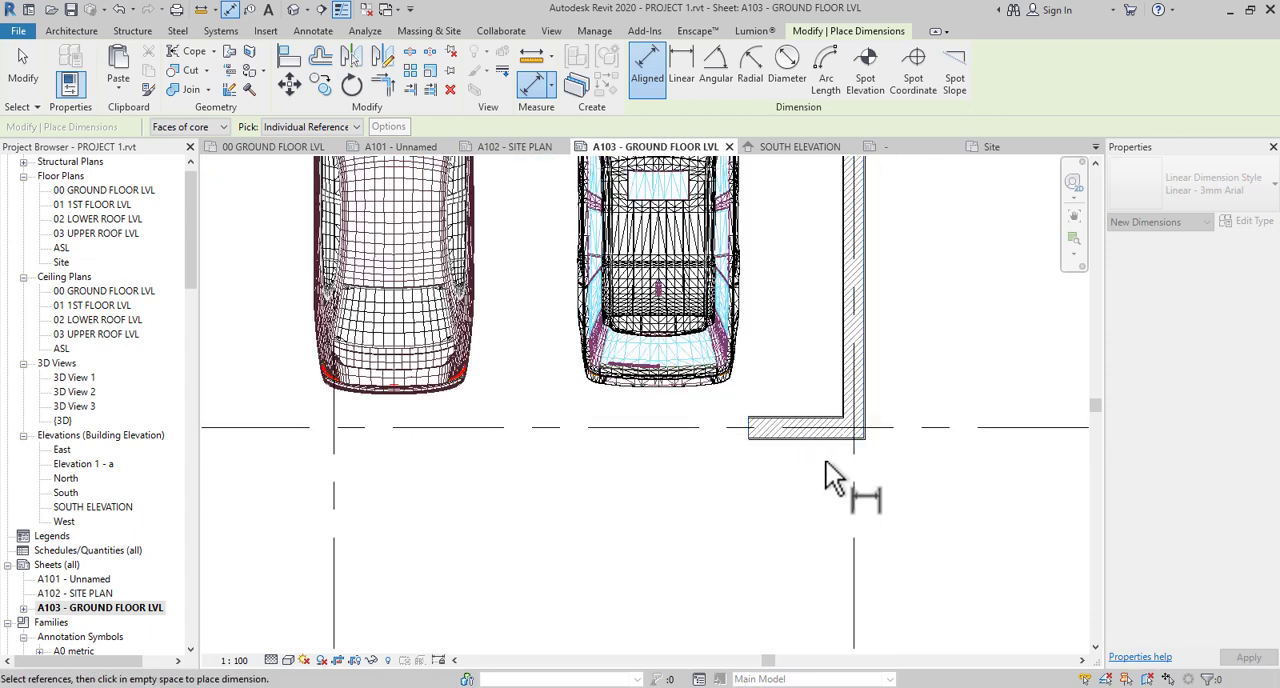
{"action": "middle_click_drag", "start_coordinate": [692, 493], "coordinate": [923, 532]}
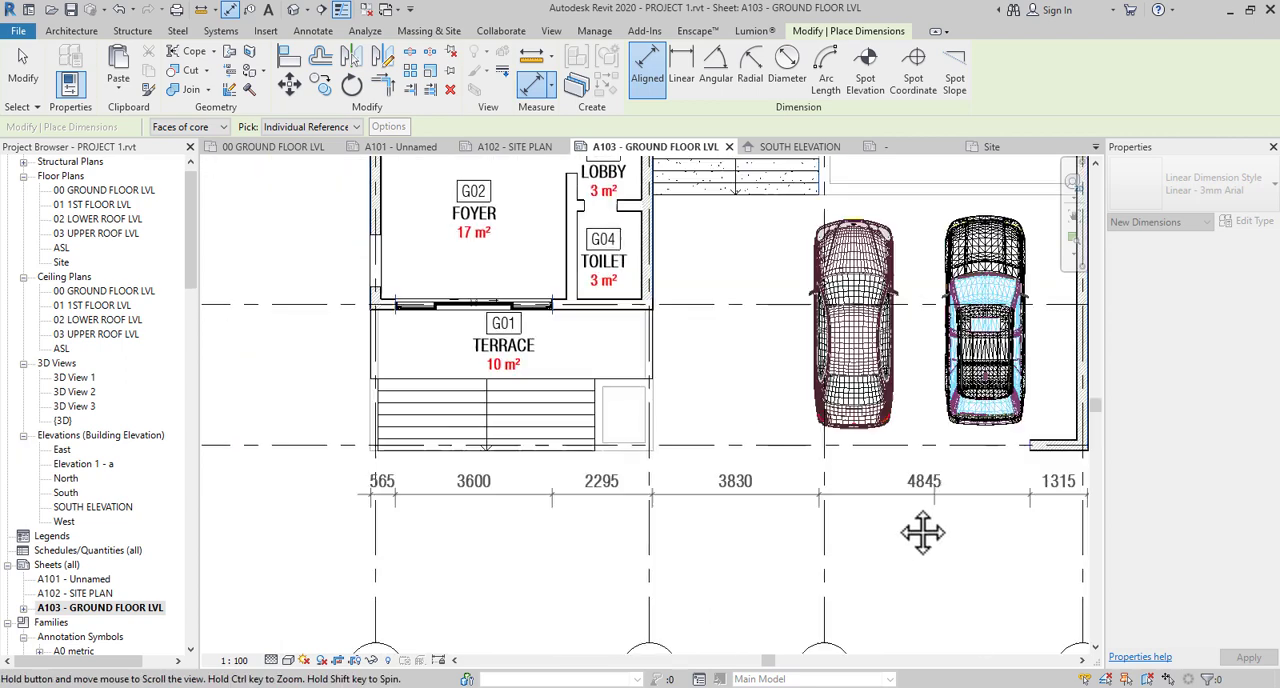
{"action": "left_click", "coordinate": [745, 490]}
- Dimension the spacing between grids 1, 2, 3 and 4 in a second row below the wall dimension string
{"action": "middle_click_drag", "start_coordinate": [733, 548], "coordinate": [660, 477]}
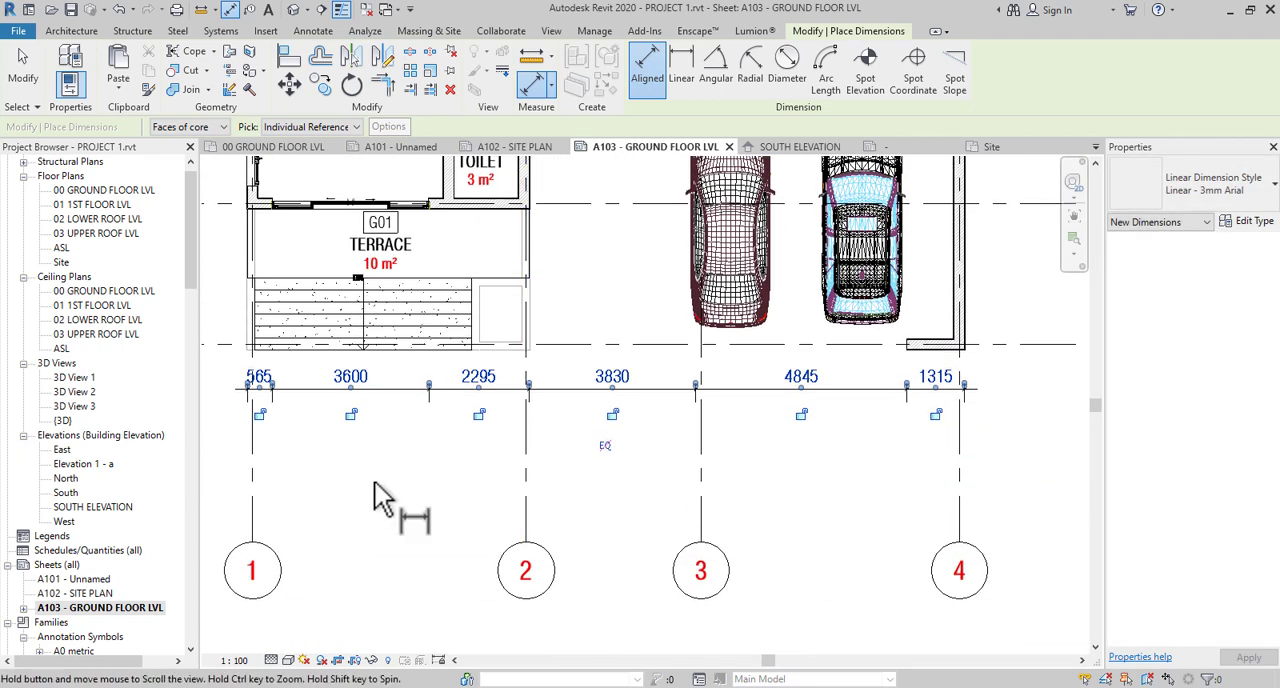
{"action": "middle_click_drag", "start_coordinate": [399, 520], "coordinate": [527, 590]}
{"action": "middle_click_drag", "start_coordinate": [452, 558], "coordinate": [449, 457]}
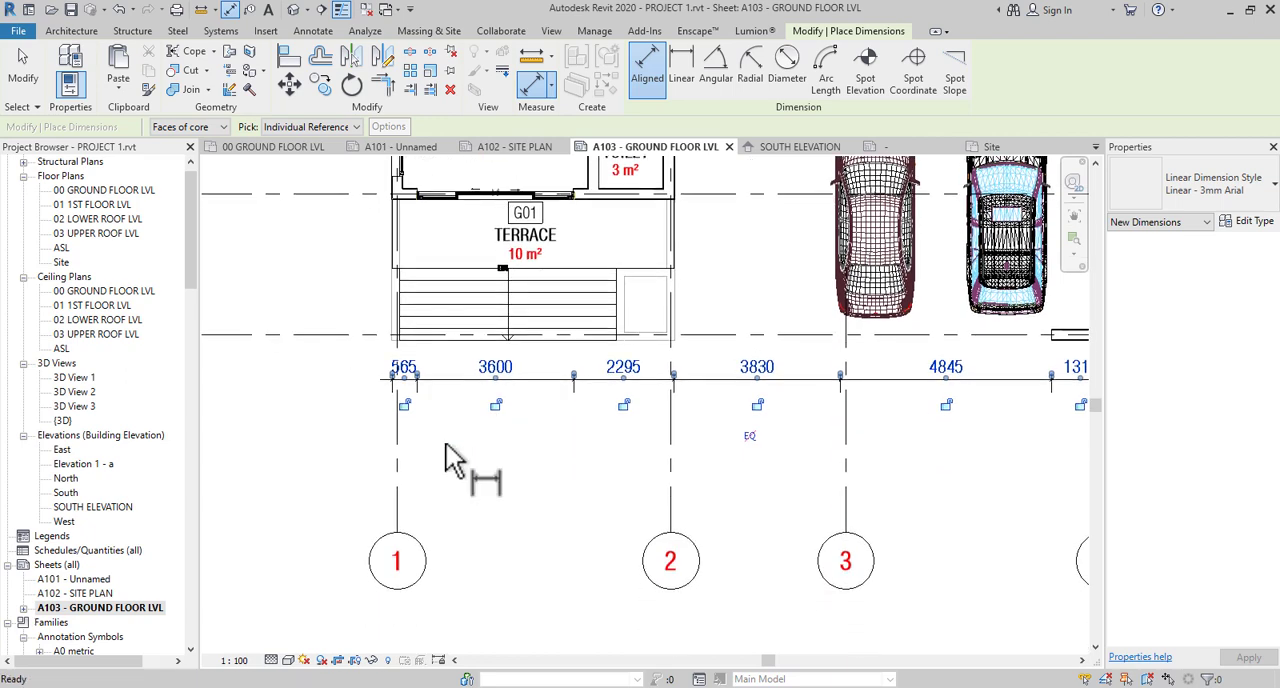
{"action": "left_click", "coordinate": [399, 428]}
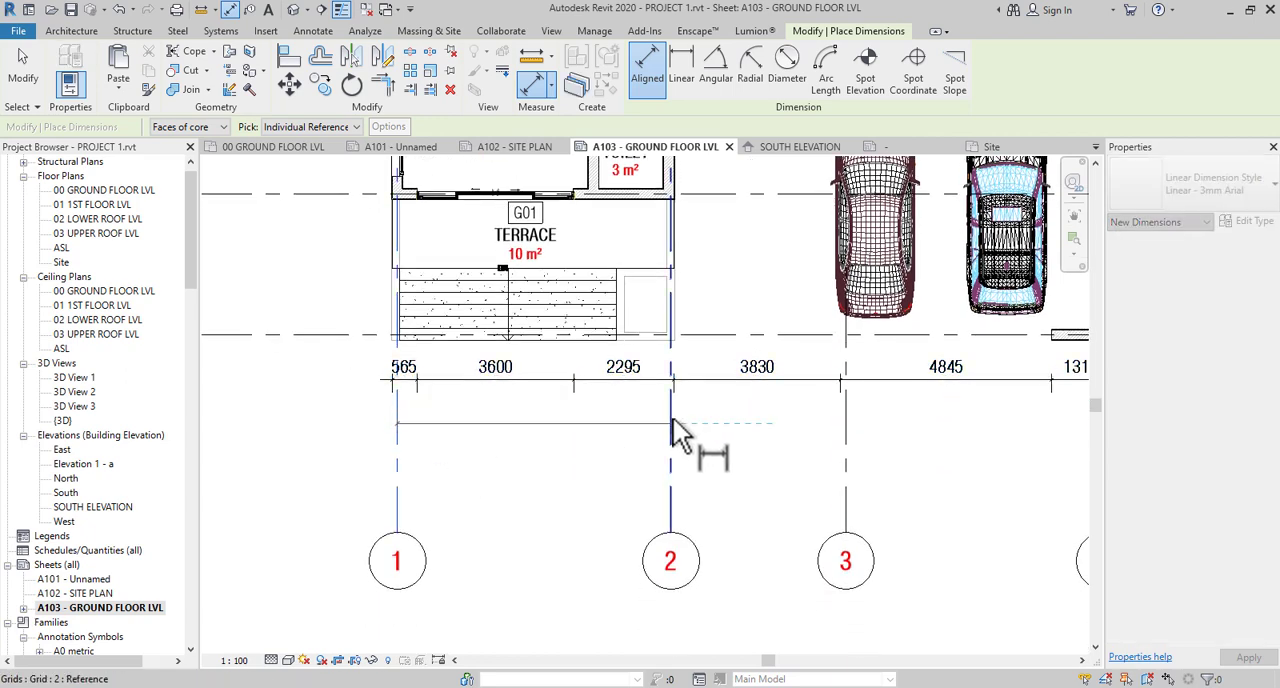
{"action": "left_click", "coordinate": [672, 416]}
{"action": "left_click", "coordinate": [844, 422]}
{"action": "middle_click_drag", "start_coordinate": [871, 425], "coordinate": [360, 560]}
{"action": "left_click", "coordinate": [728, 447]}
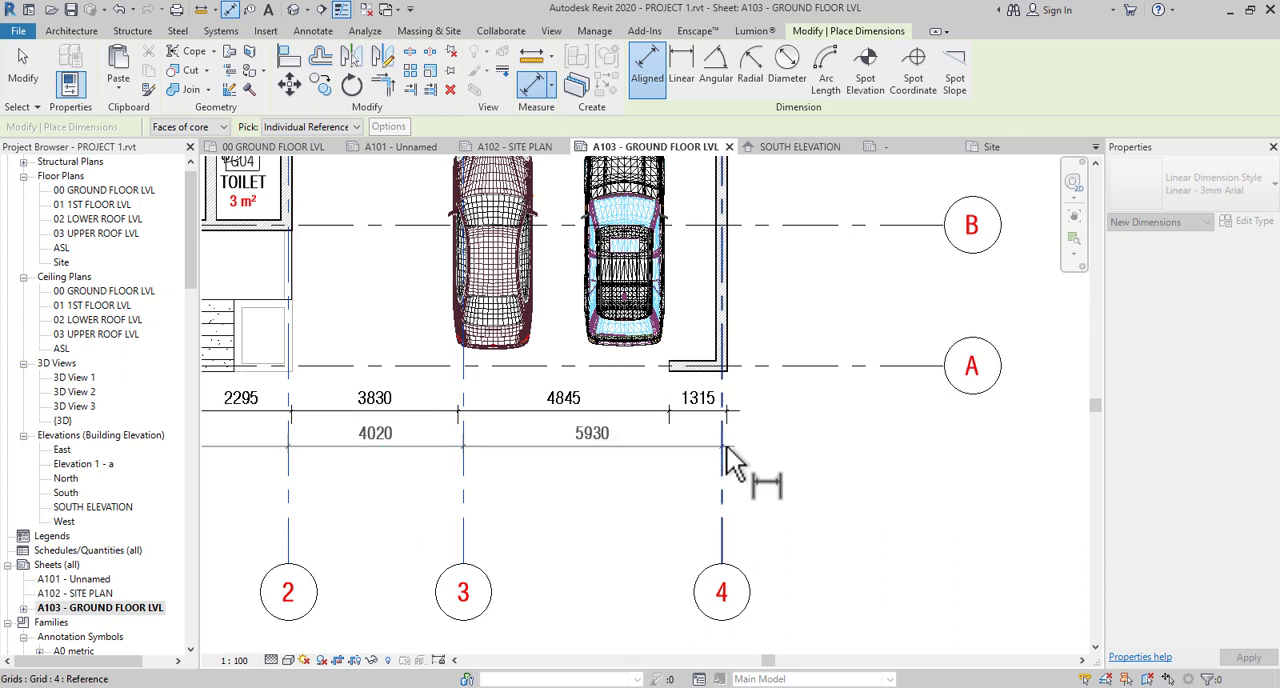
{"action": "left_click", "coordinate": [857, 458]}
{"action": "middle_click_drag", "start_coordinate": [860, 556], "coordinate": [1120, 508]}
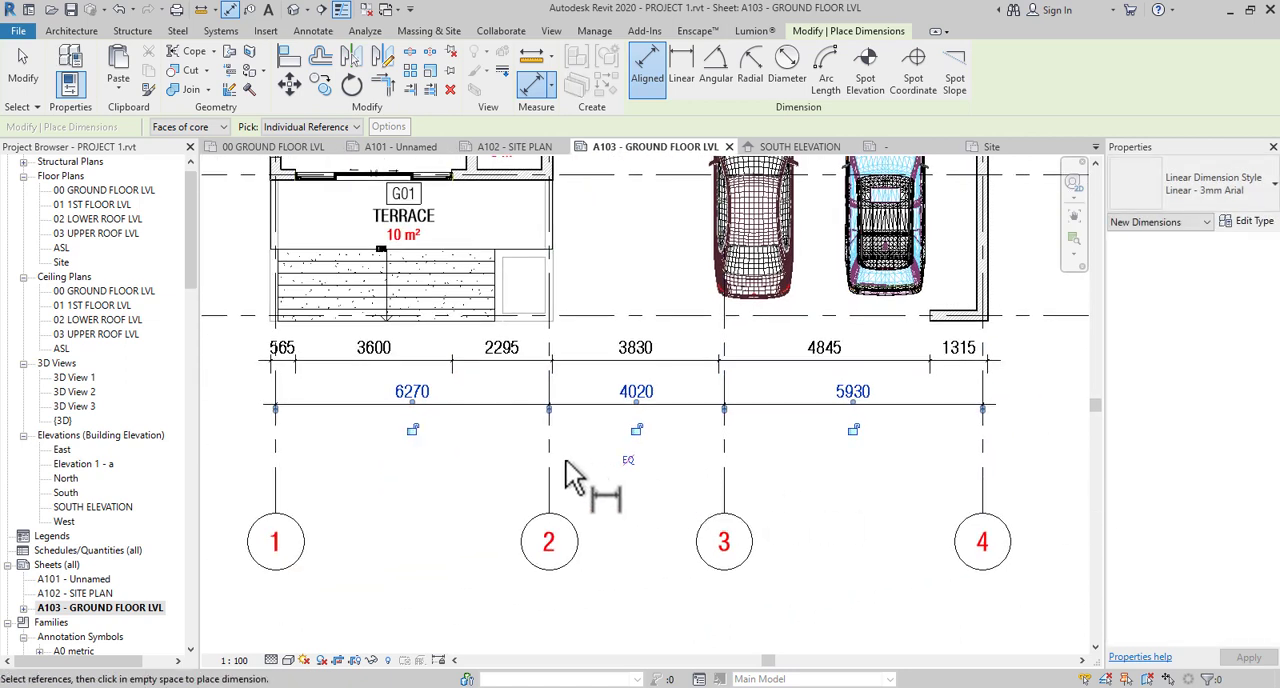
- Dimension the overall building width between the outer wall faces at grids 1 and 4, placed below the grid spacing row
{"action": "middle_click_drag", "start_coordinate": [648, 548], "coordinate": [751, 588]}
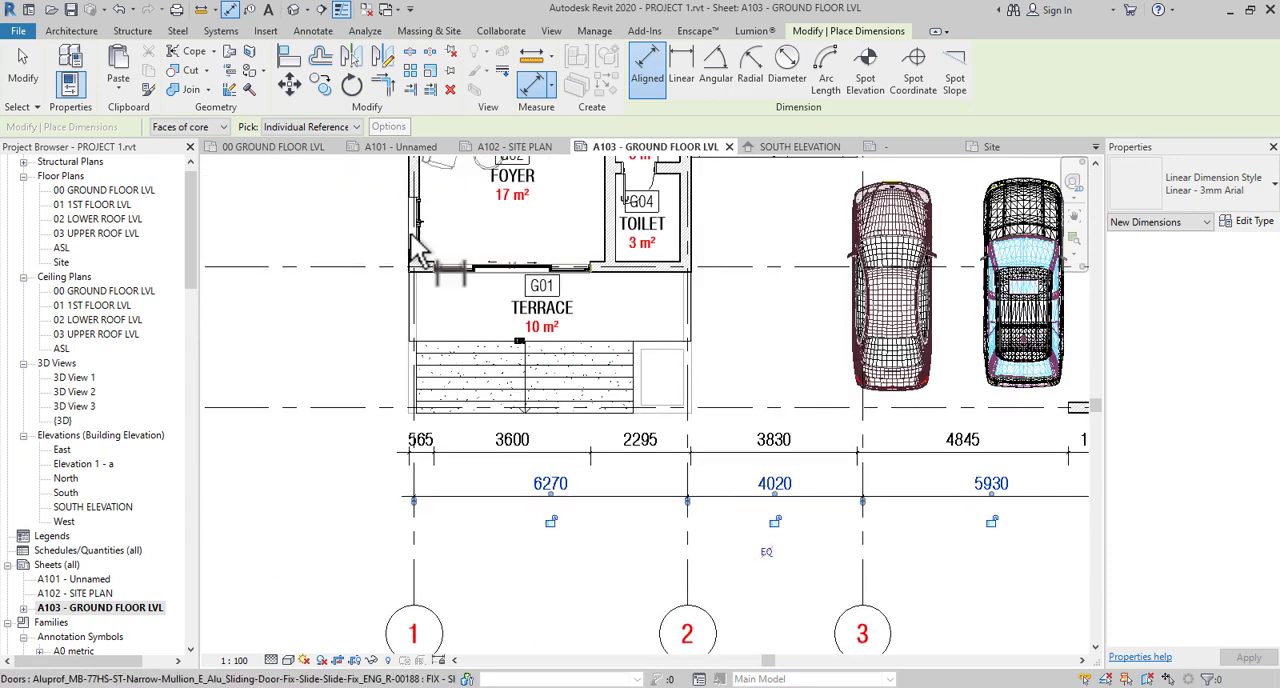
{"action": "scroll", "coordinate": [420, 248], "scroll_direction": "up", "scroll_amount": 6}
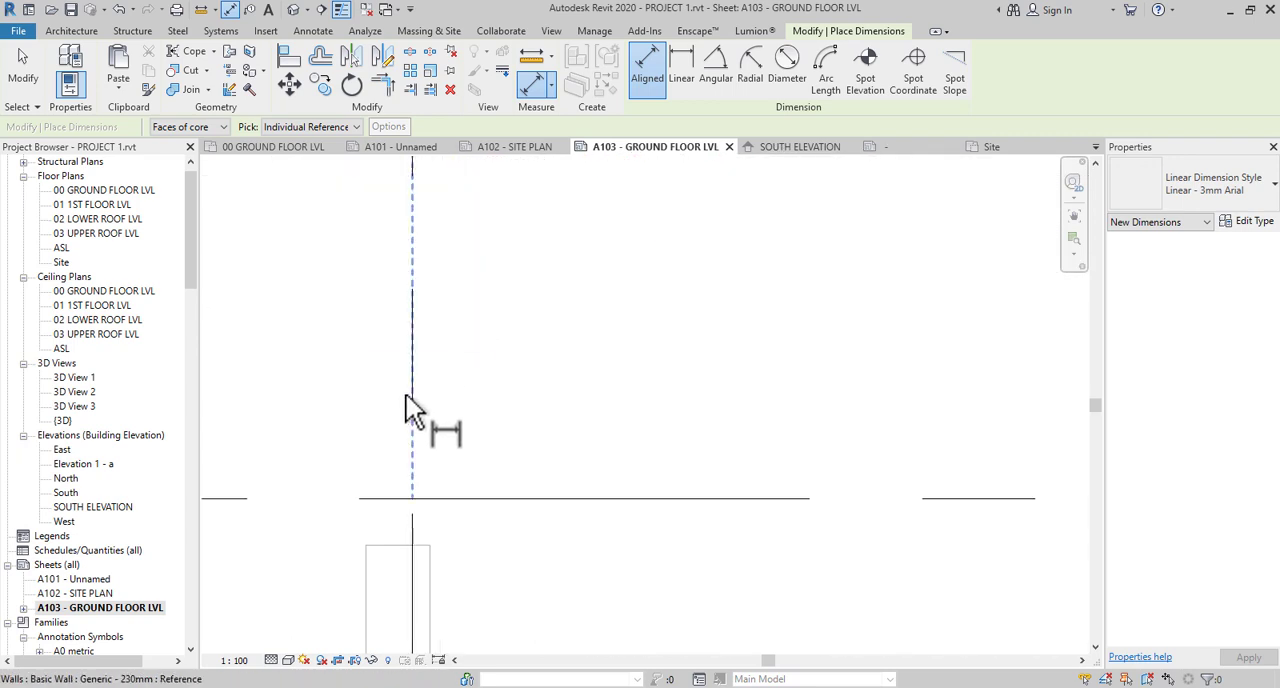
{"action": "scroll", "coordinate": [410, 420], "scroll_direction": "down", "scroll_amount": 5}
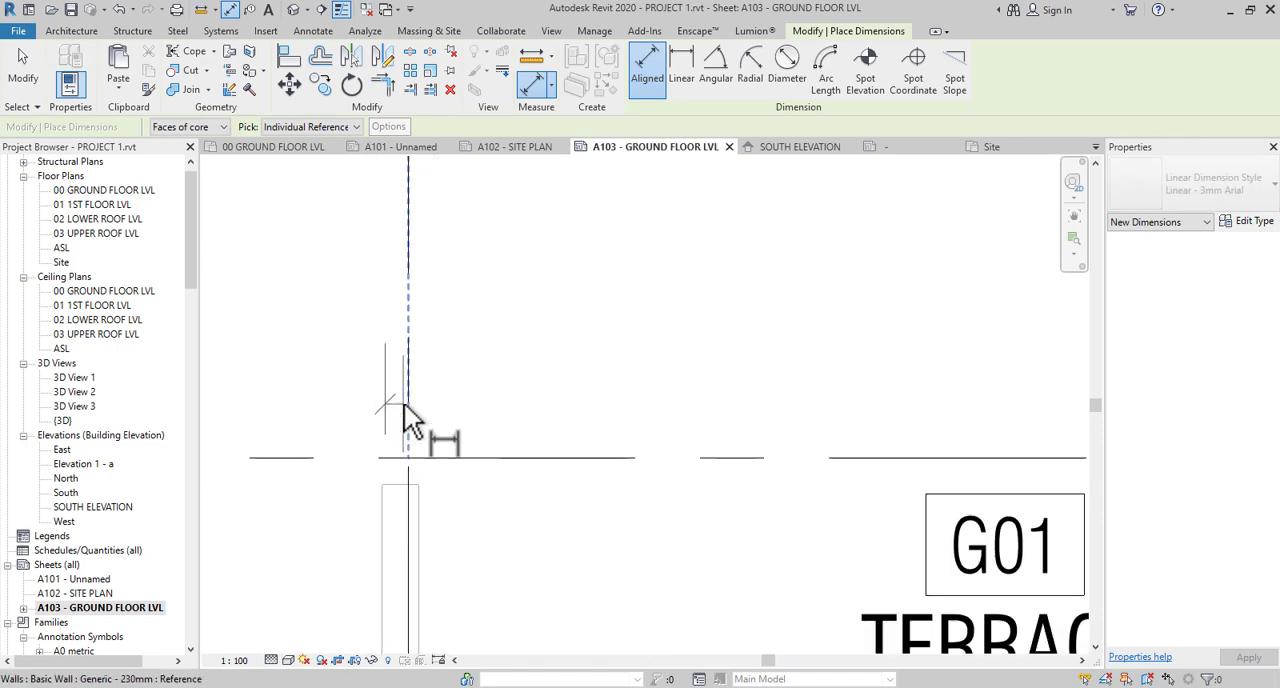
{"action": "scroll", "coordinate": [404, 404], "scroll_direction": "down", "scroll_amount": 2}
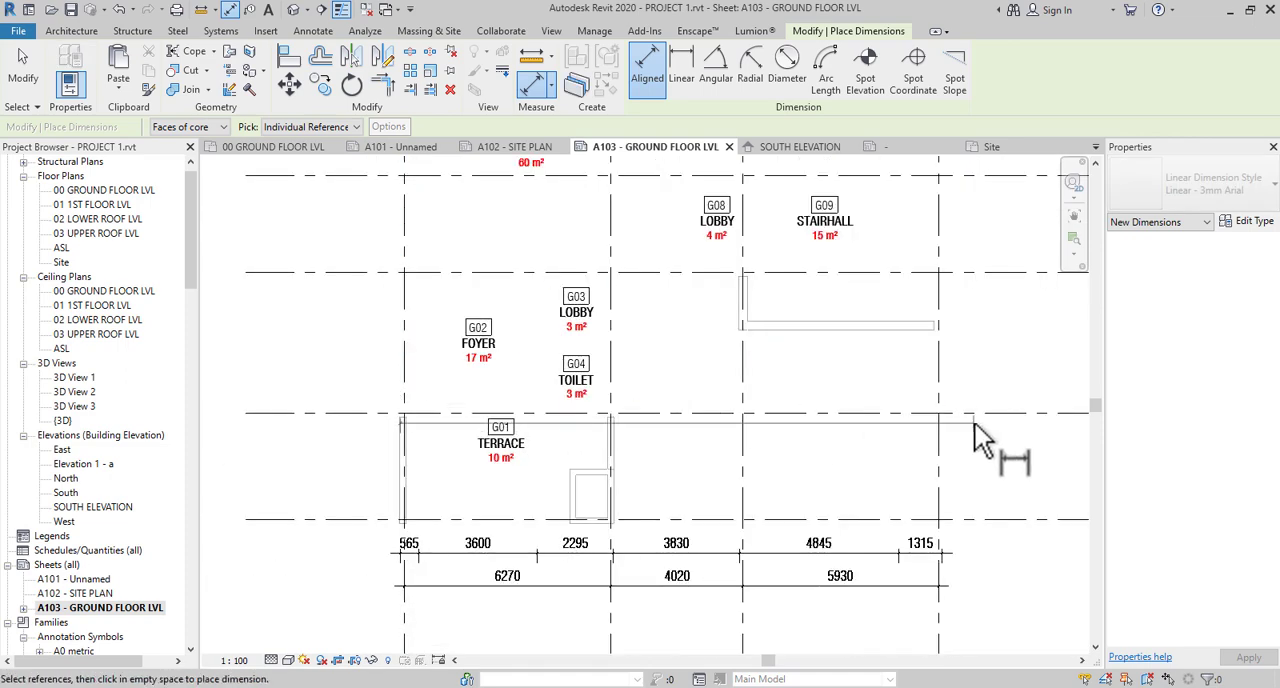
{"action": "scroll", "coordinate": [960, 430], "scroll_direction": "up", "scroll_amount": 1}
{"action": "scroll", "coordinate": [928, 430], "scroll_direction": "up", "scroll_amount": 5}
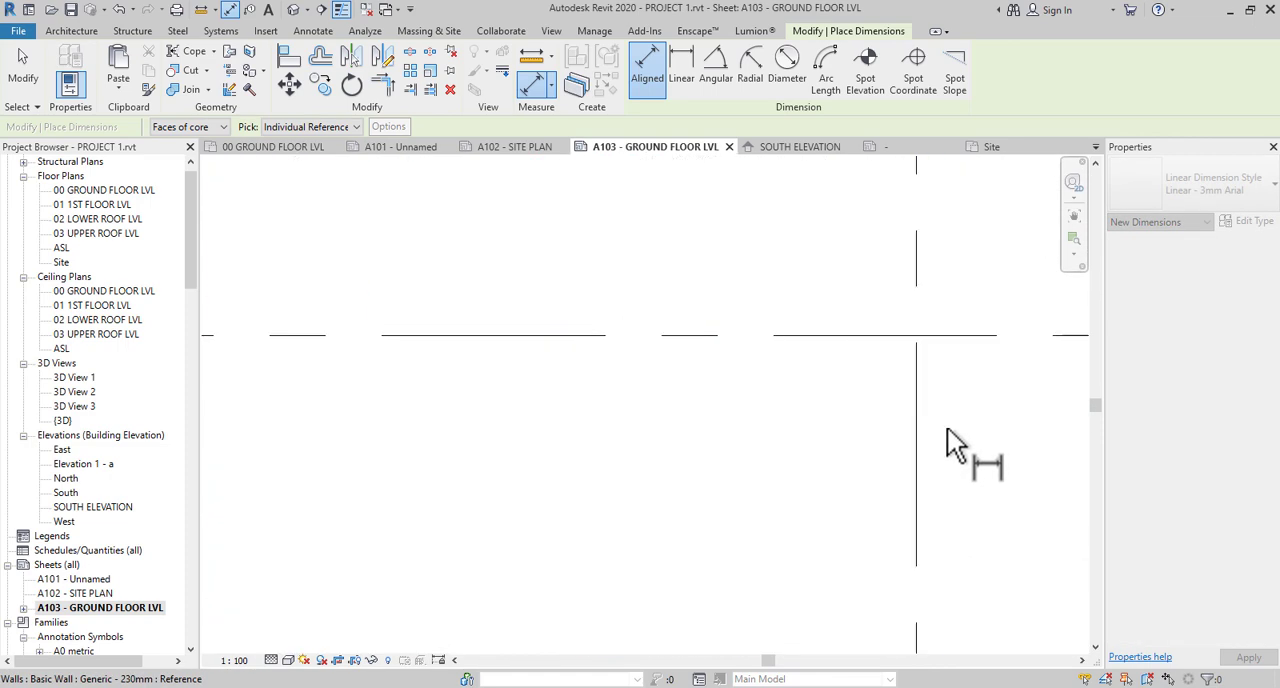
{"action": "scroll", "coordinate": [935, 410], "scroll_direction": "down", "scroll_amount": 4}
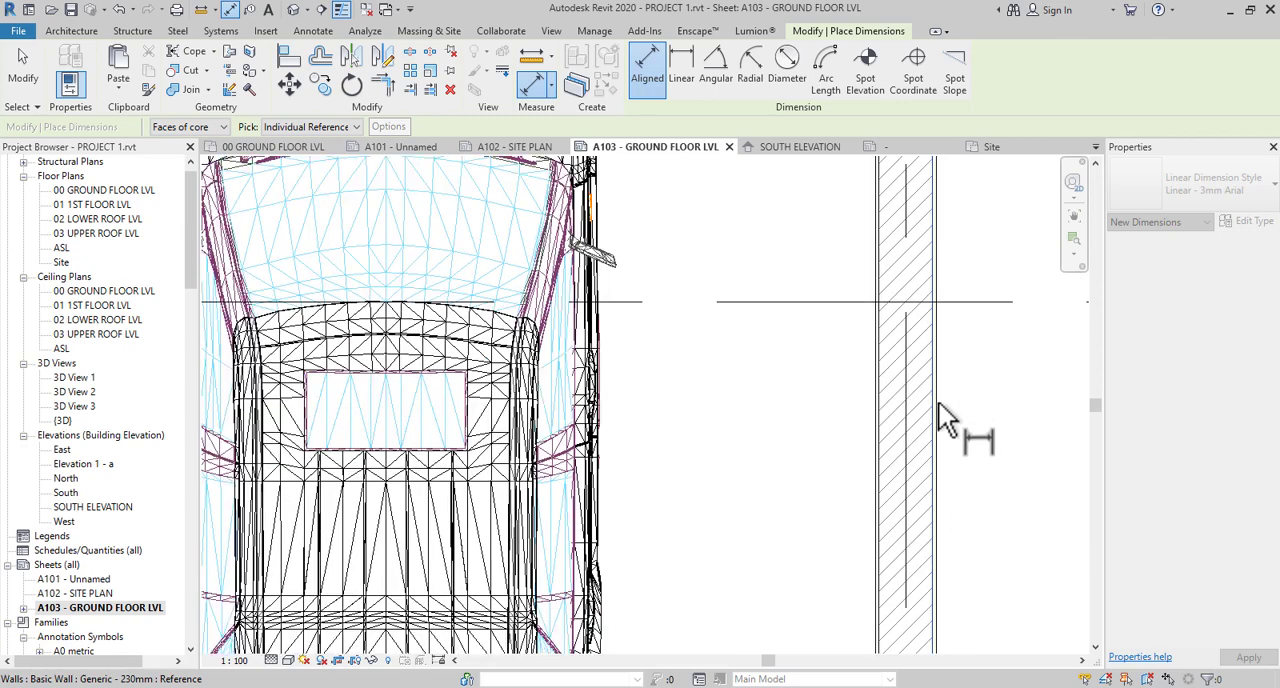
{"action": "scroll", "coordinate": [940, 420], "scroll_direction": "down", "scroll_amount": 2}
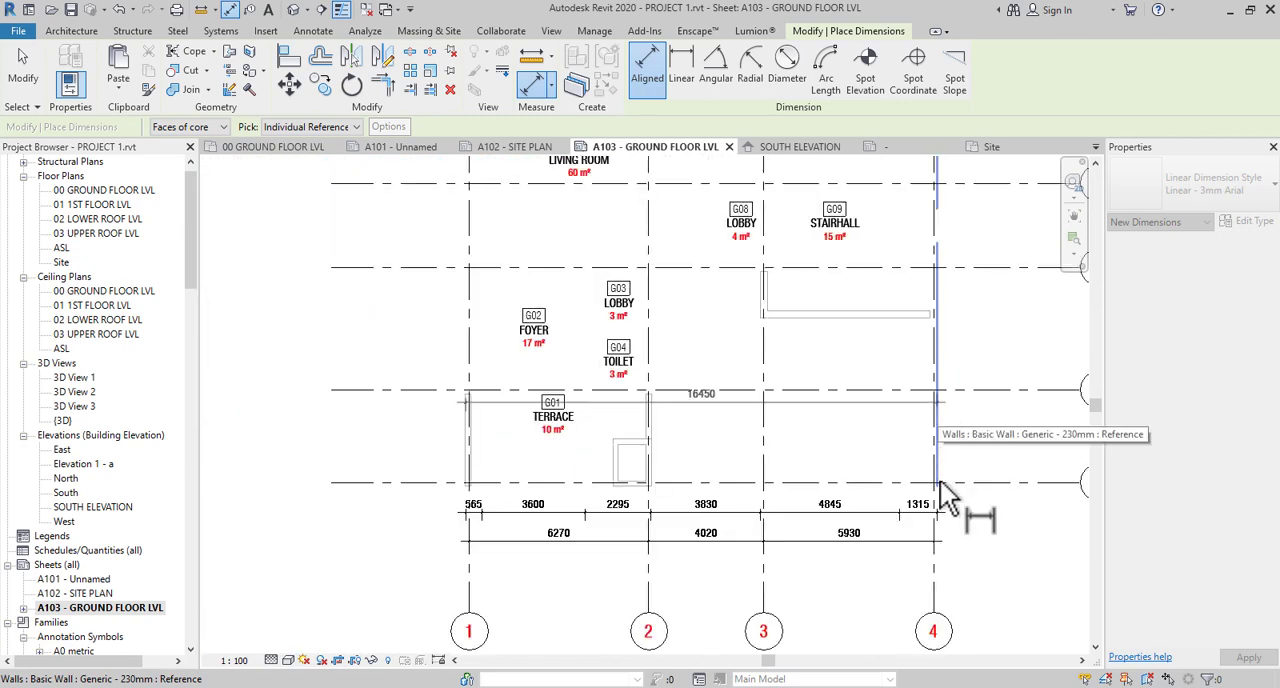
{"action": "left_click", "coordinate": [970, 587]}
- Dimension the overall distance between grids 1 and 4 in a fourth row below the overall building width
{"action": "middle_click_drag", "start_coordinate": [991, 585], "coordinate": [994, 422]}
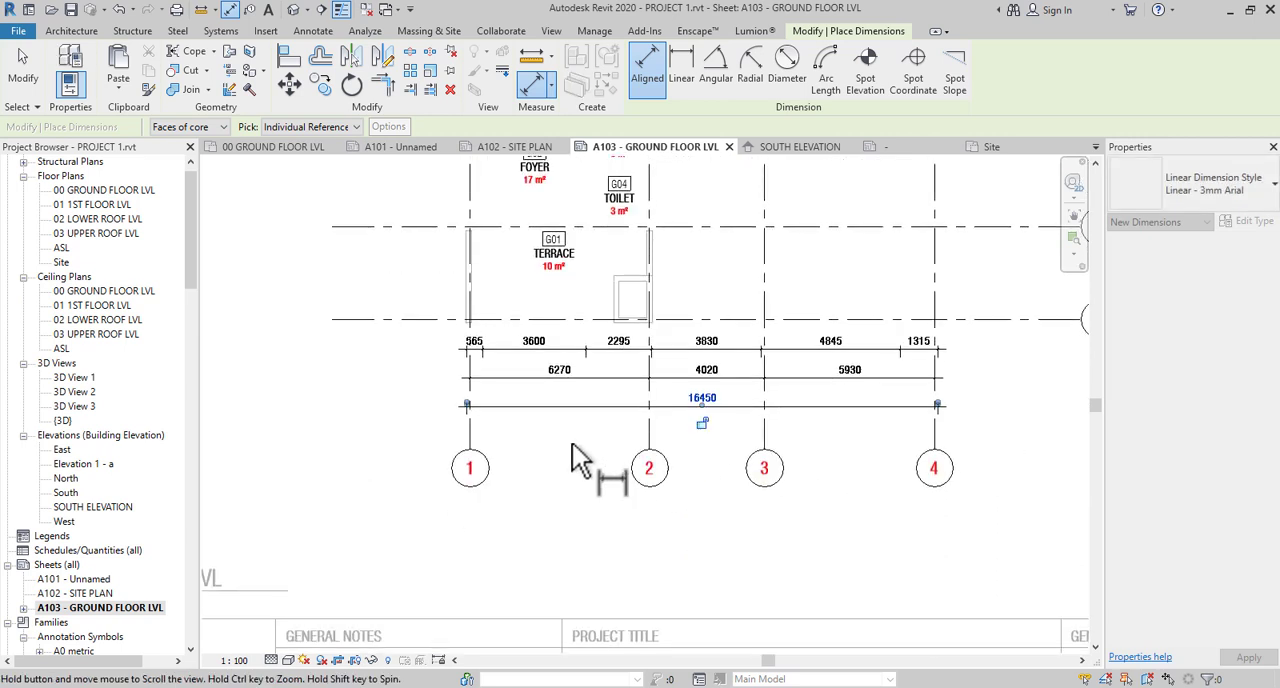
{"action": "left_click", "coordinate": [470, 450]}
{"action": "left_click", "coordinate": [942, 443]}
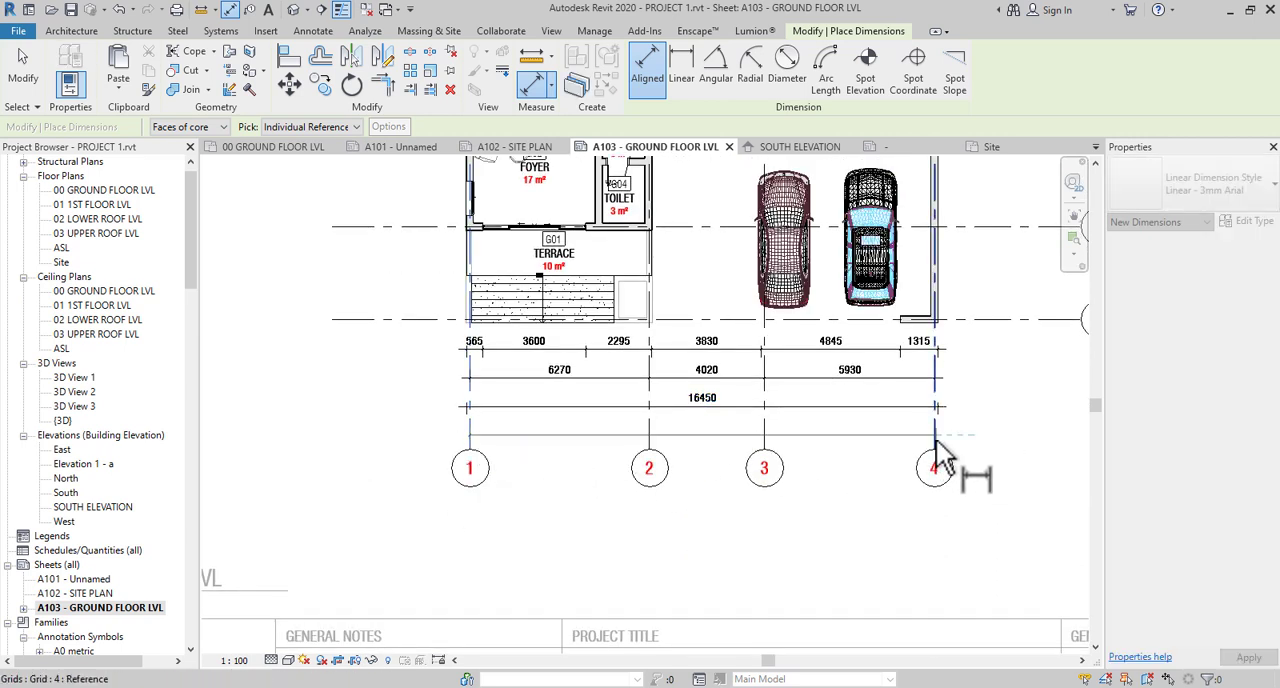
{"action": "left_click", "coordinate": [1040, 447]}
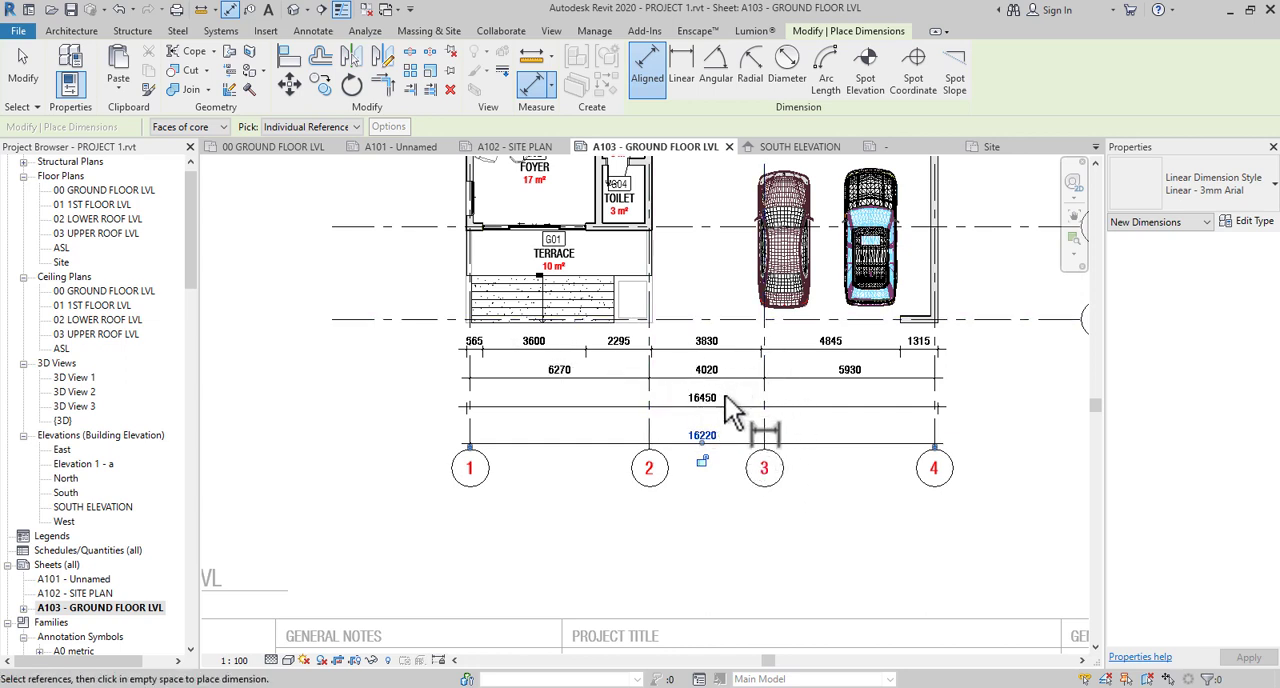
- Start a vertical dimension string from the outer face of the grid A return wall to both edges of the stairhall window
{"action": "middle_click_drag", "start_coordinate": [851, 434], "coordinate": [706, 576]}
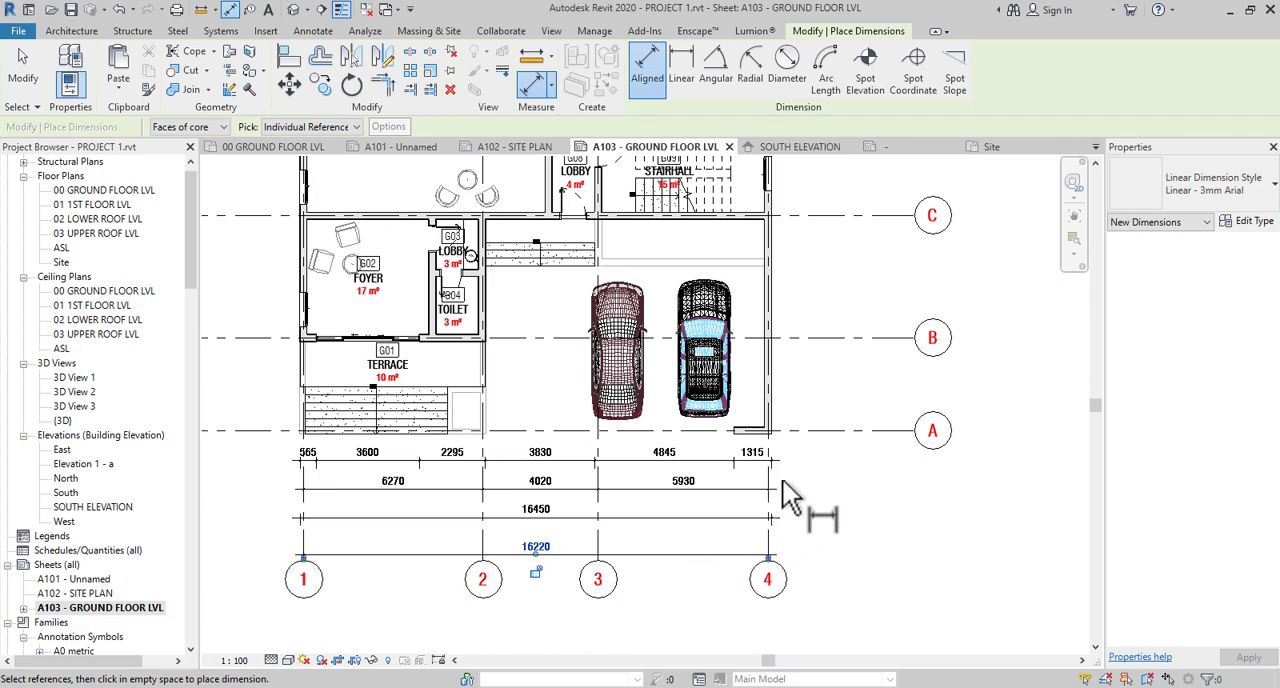
{"action": "scroll", "coordinate": [793, 445], "scroll_direction": "up", "scroll_amount": 5}
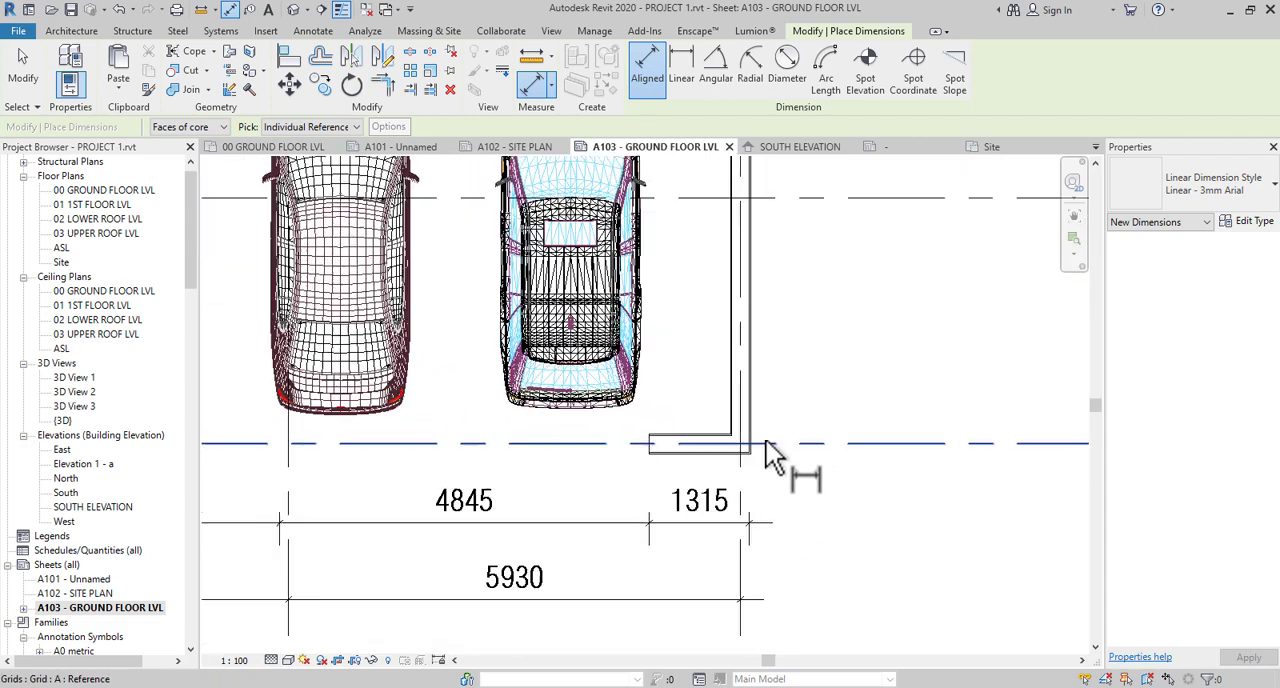
{"action": "scroll", "coordinate": [764, 440], "scroll_direction": "up", "scroll_amount": 2}
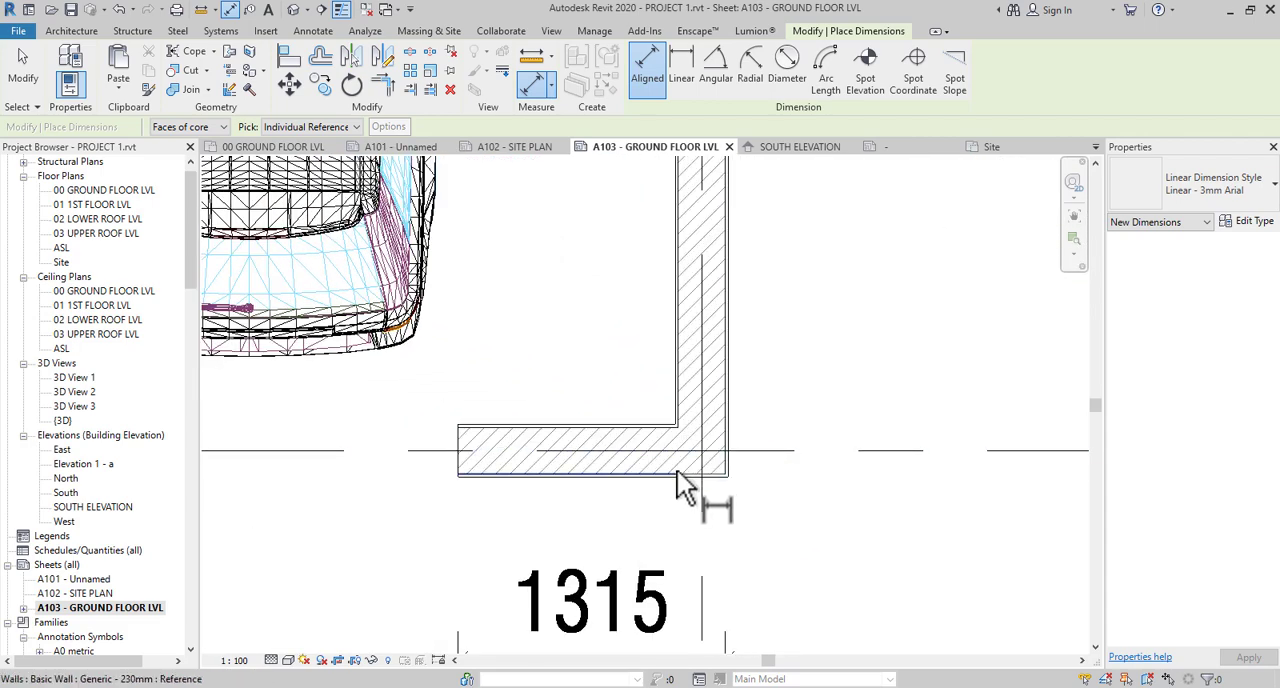
{"action": "left_click", "coordinate": [677, 470]}
{"action": "scroll", "coordinate": [747, 473], "scroll_direction": "down", "scroll_amount": 2}
{"action": "scroll", "coordinate": [747, 473], "scroll_direction": "down", "scroll_amount": 3}
{"action": "middle_click_drag", "start_coordinate": [835, 300], "coordinate": [765, 655]}
{"action": "scroll", "coordinate": [686, 355], "scroll_direction": "up", "scroll_amount": 3}
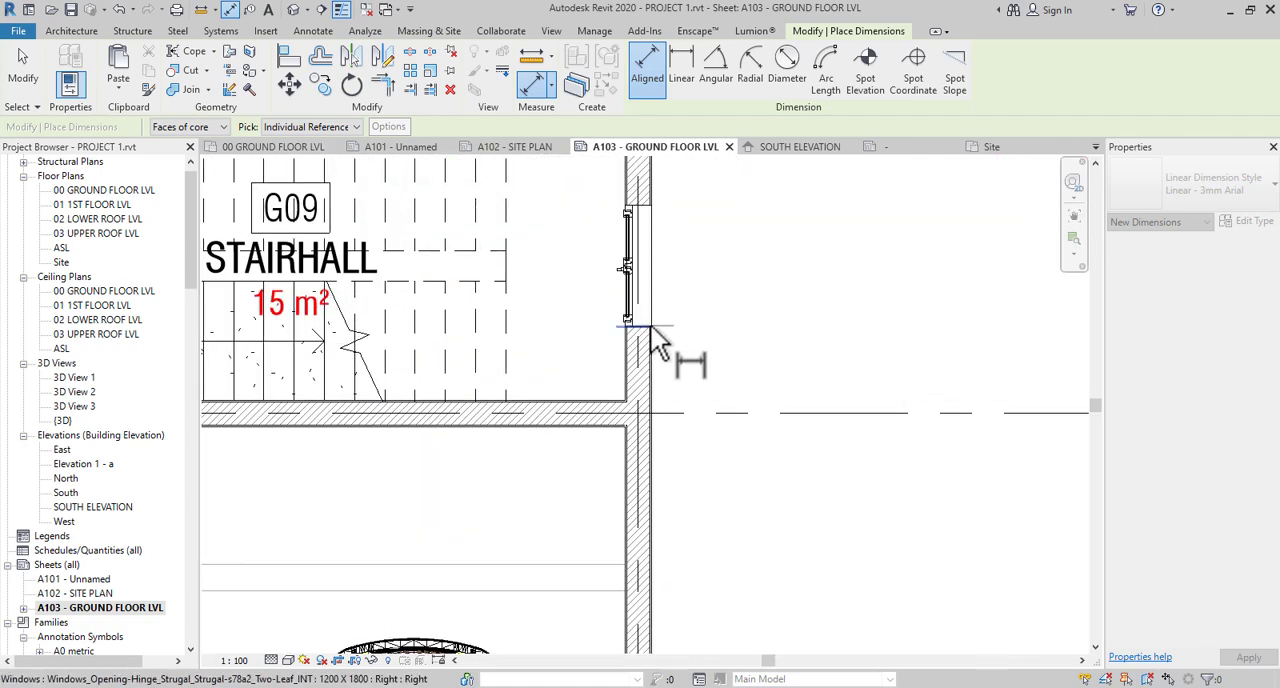
{"action": "left_click", "coordinate": [655, 206]}
{"action": "scroll", "coordinate": [716, 232], "scroll_direction": "down", "scroll_amount": 2}
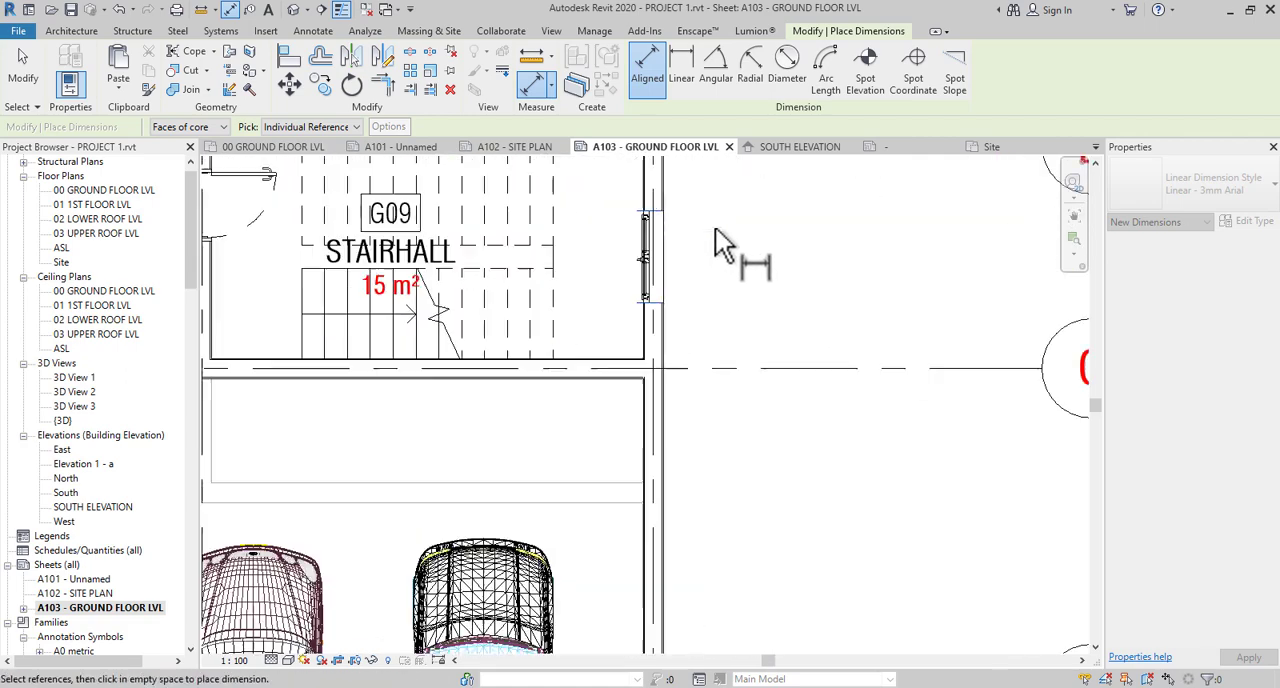
- Add the outer face of the grid E wall to the vertical dimension string and place the string just outside the grid 4 wall
{"action": "middle_click_drag", "start_coordinate": [724, 255], "coordinate": [735, 548]}
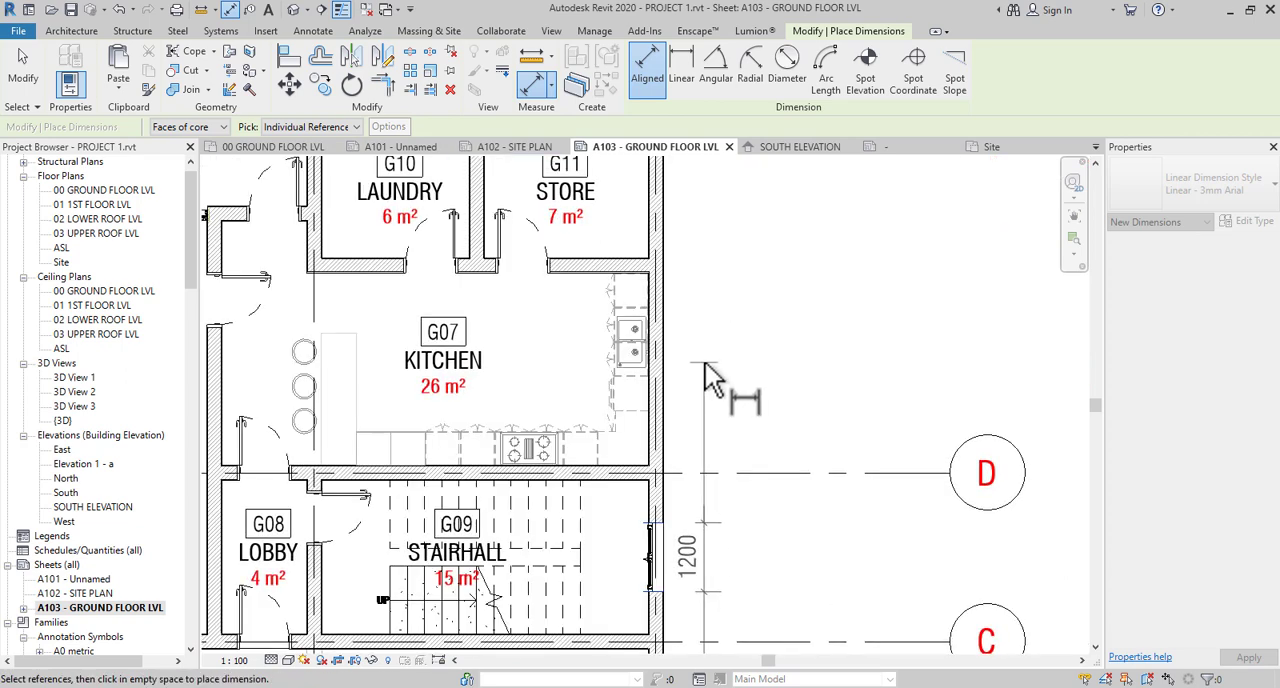
{"action": "middle_click_drag", "start_coordinate": [674, 415], "coordinate": [757, 517]}
{"action": "scroll", "coordinate": [690, 345], "scroll_direction": "up", "scroll_amount": 4}
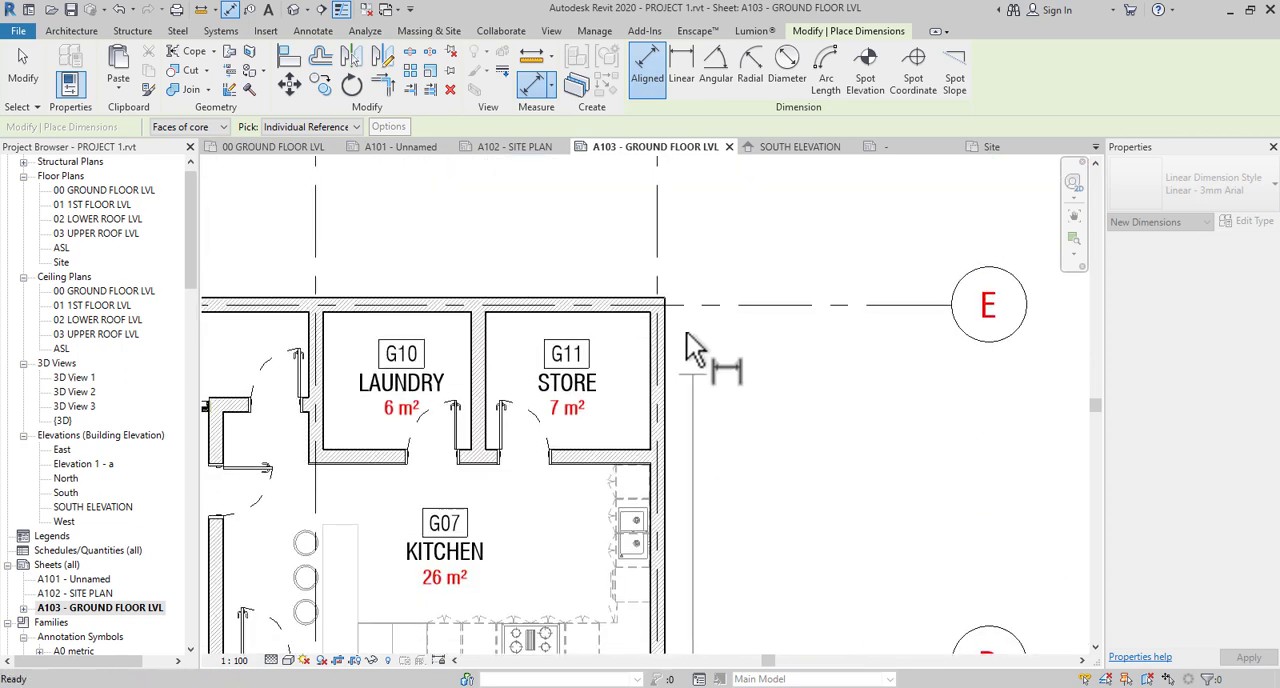
{"action": "scroll", "coordinate": [620, 283], "scroll_direction": "up", "scroll_amount": 3}
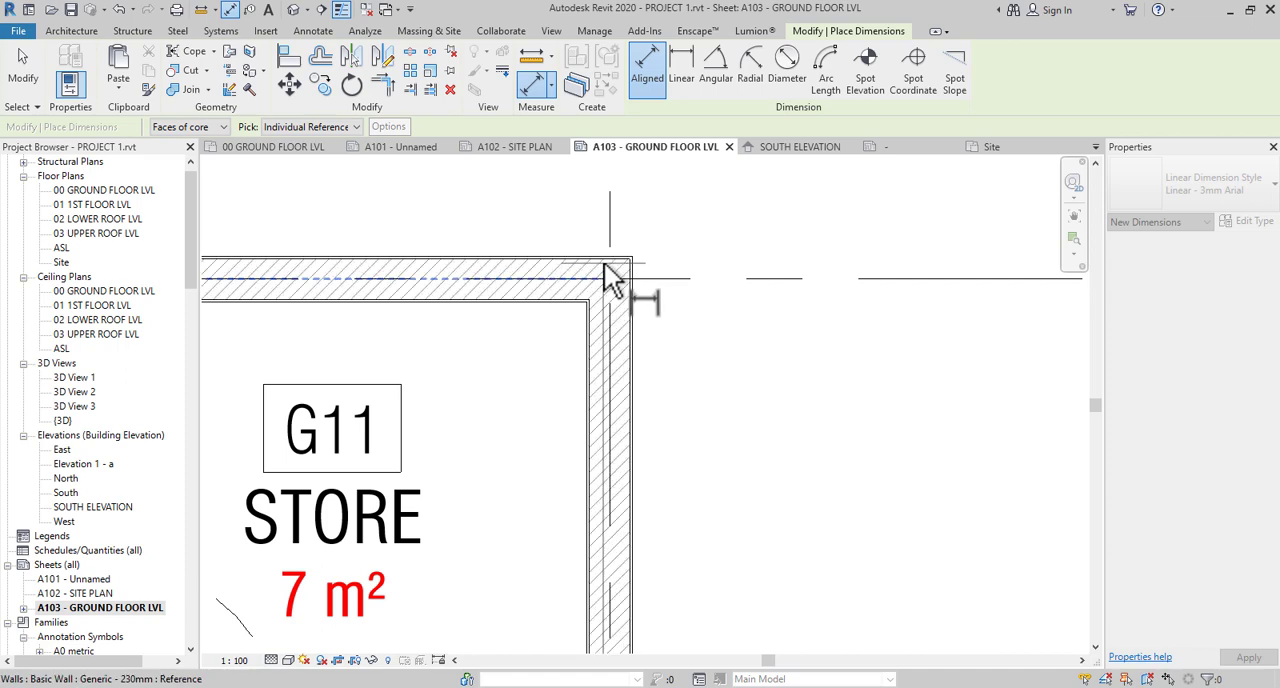
{"action": "scroll", "coordinate": [662, 268], "scroll_direction": "down", "scroll_amount": 6}
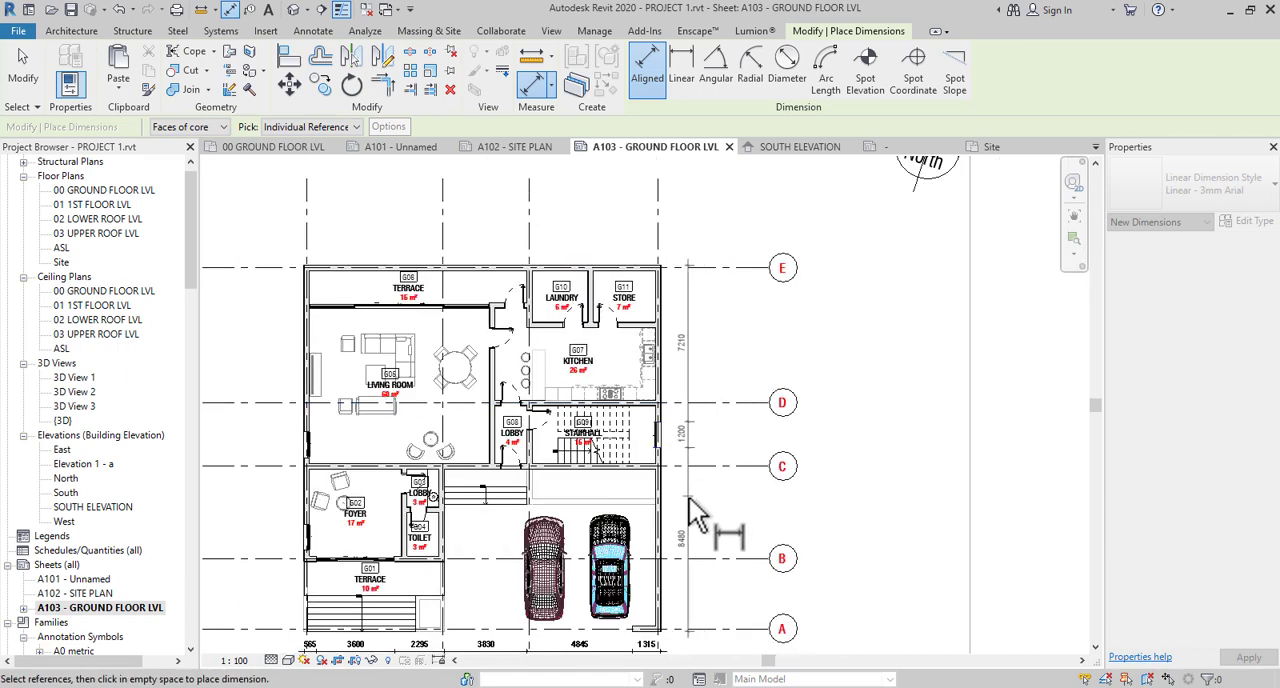
{"action": "left_click", "coordinate": [691, 506]}
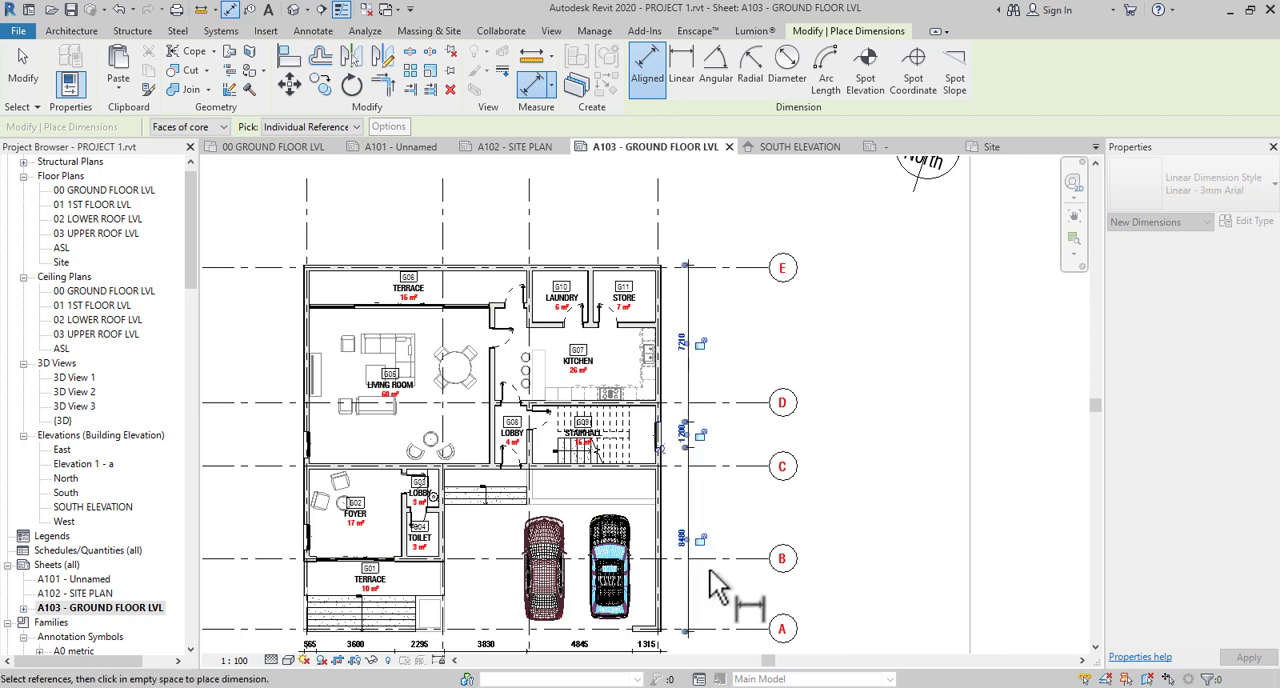
- Dimension the spacing between grids A, B, C, D and E in a second row outside the vertical wall dimension string
{"action": "middle_click_drag", "start_coordinate": [737, 628], "coordinate": [721, 496]}
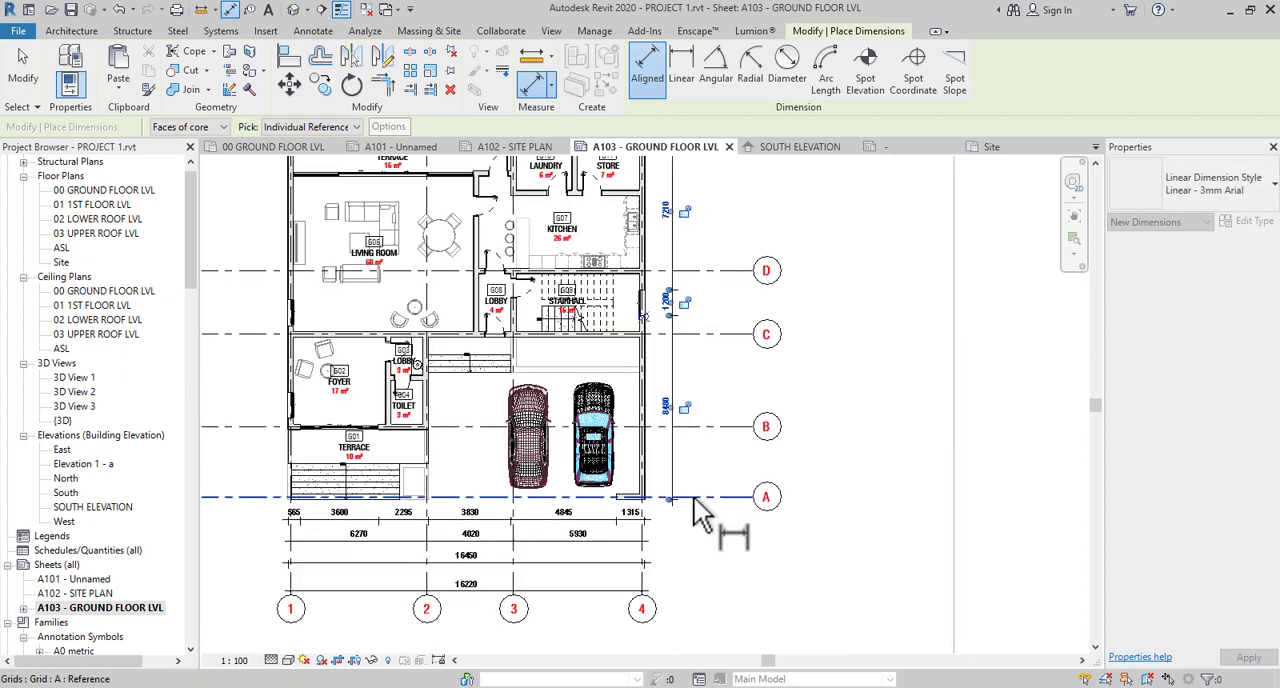
{"action": "left_click", "coordinate": [694, 498]}
{"action": "left_click", "coordinate": [698, 426]}
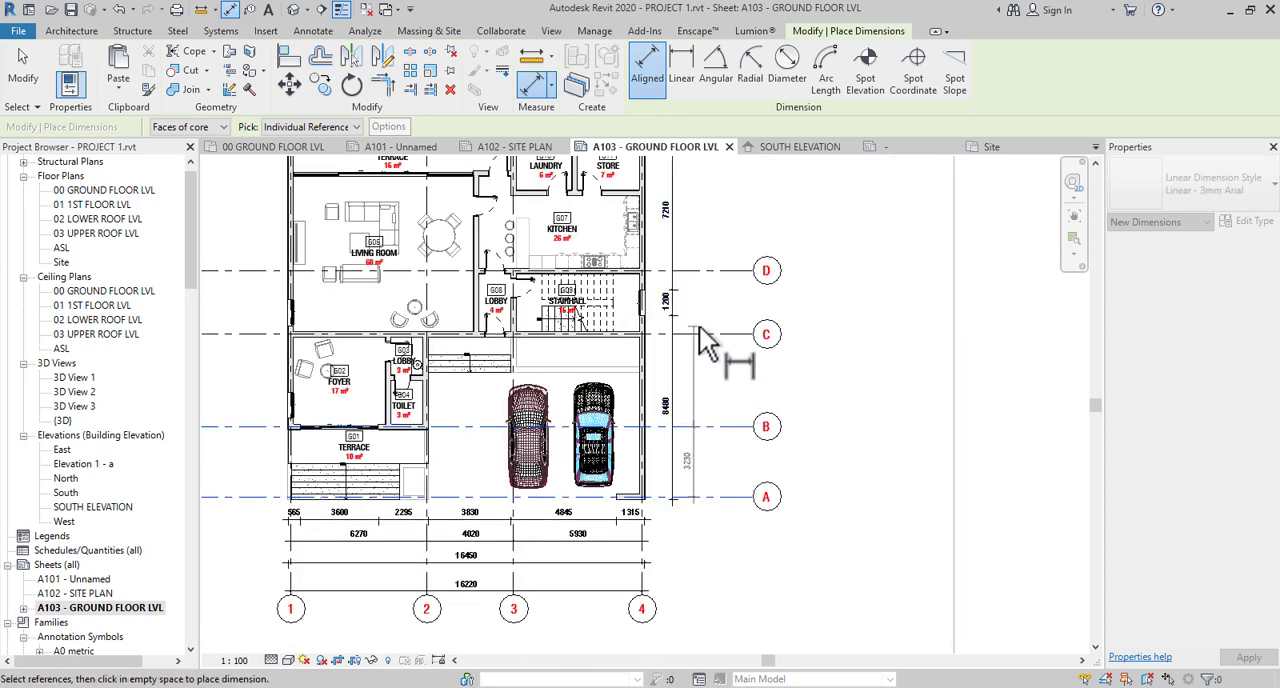
{"action": "left_click", "coordinate": [703, 320]}
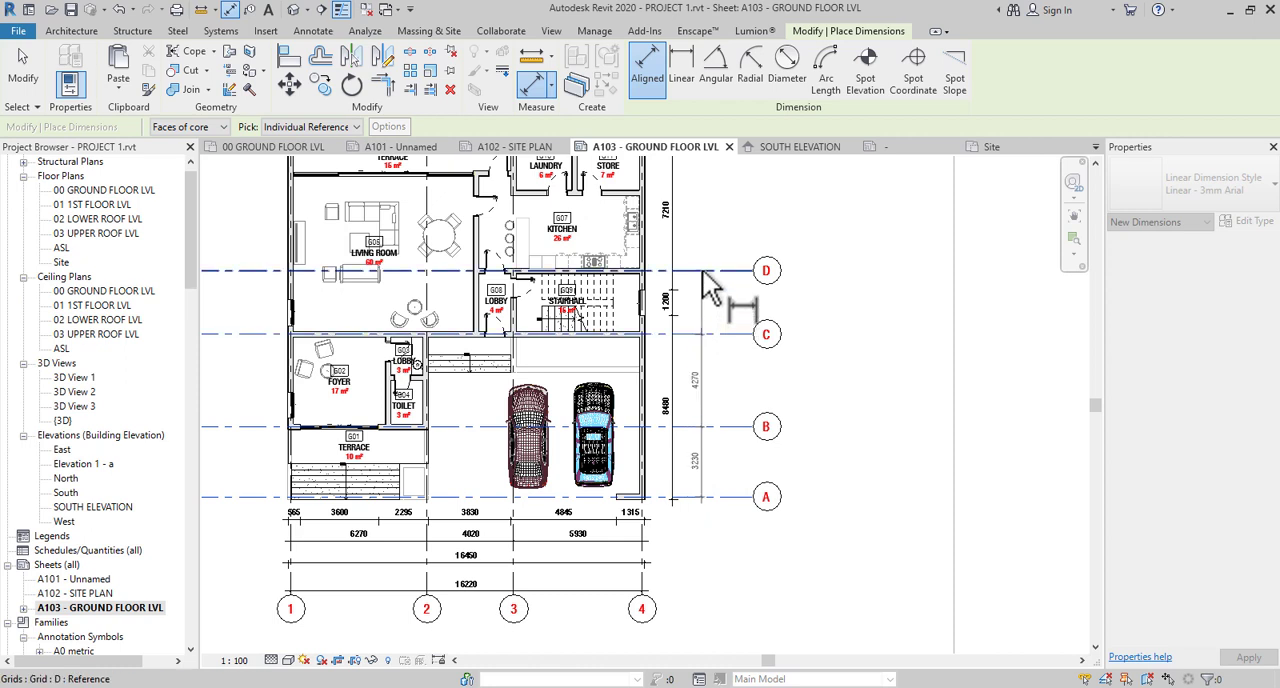
{"action": "left_click", "coordinate": [708, 277]}
{"action": "middle_click_drag", "start_coordinate": [733, 314], "coordinate": [737, 449]}
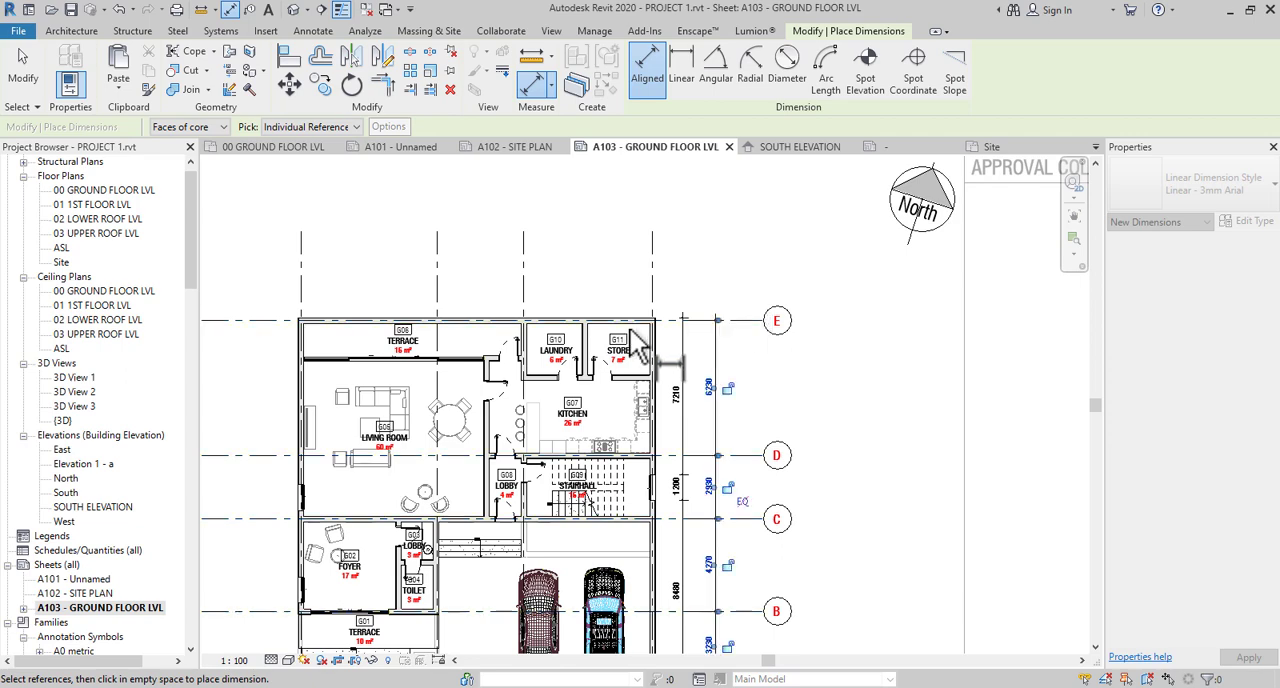
- Dimension the overall building length between the outer wall faces at grids E and A, placed outside the grid spacing row
{"action": "scroll", "coordinate": [652, 333], "scroll_direction": "up", "scroll_amount": 5}
{"action": "scroll", "coordinate": [652, 333], "scroll_direction": "up", "scroll_amount": 3}
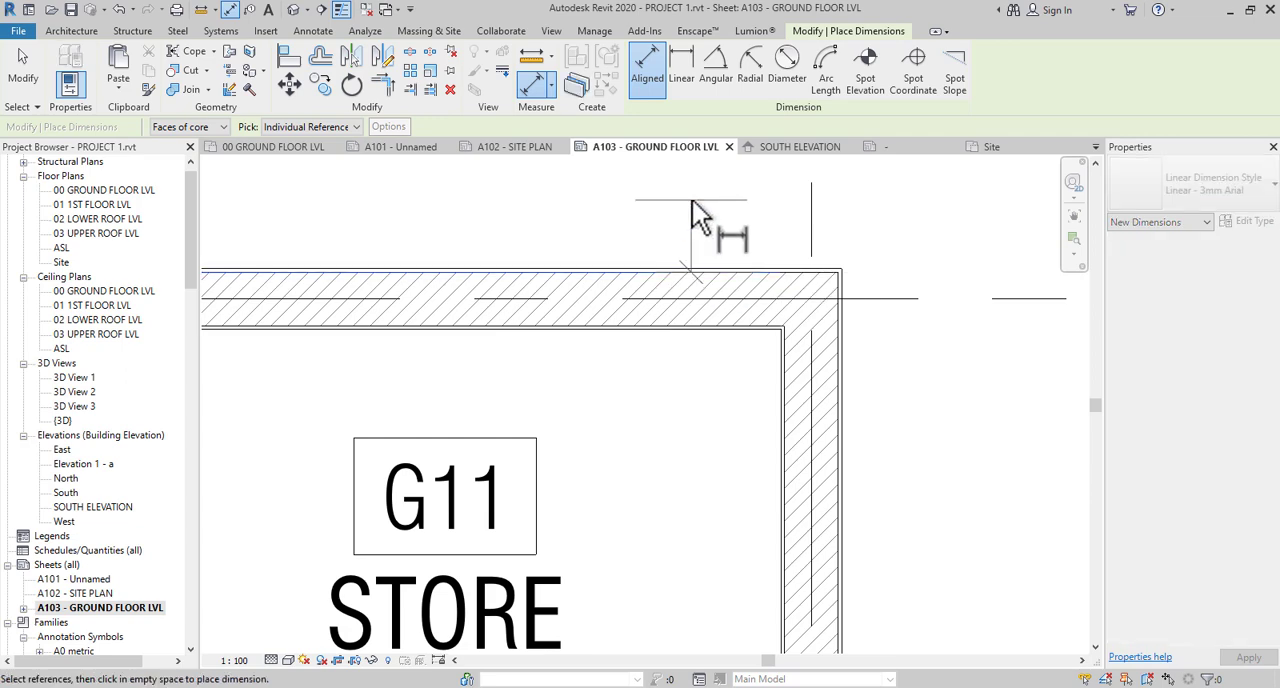
{"action": "scroll", "coordinate": [700, 214], "scroll_direction": "down", "scroll_amount": 6}
{"action": "scroll", "coordinate": [704, 592], "scroll_direction": "up", "scroll_amount": 5}
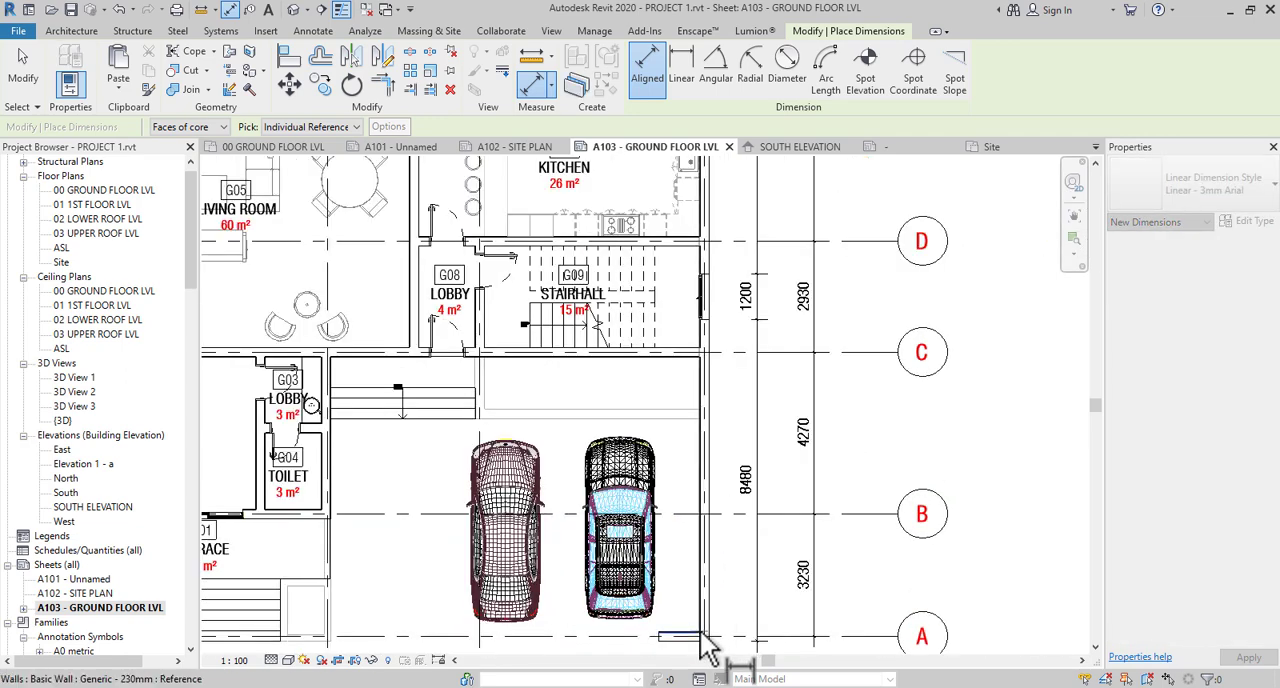
{"action": "scroll", "coordinate": [655, 510], "scroll_direction": "up", "scroll_amount": 4}
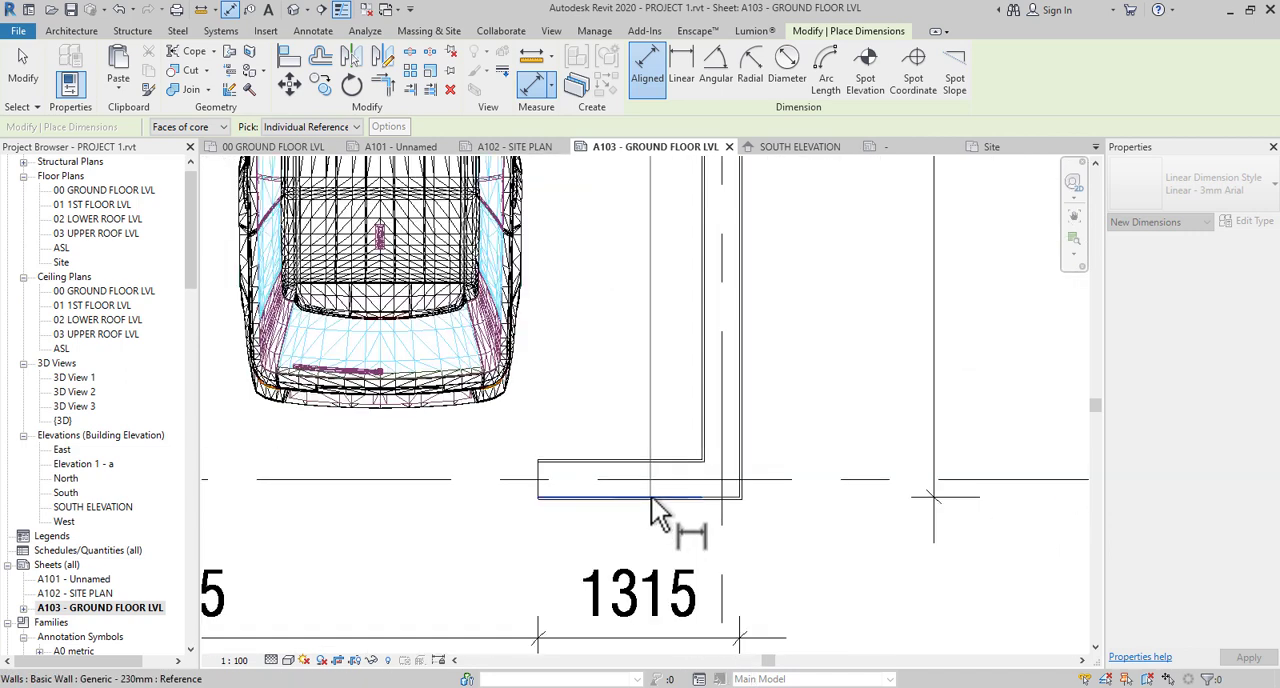
{"action": "scroll", "coordinate": [555, 495], "scroll_direction": "down", "scroll_amount": 5}
{"action": "scroll", "coordinate": [716, 547], "scroll_direction": "down", "scroll_amount": 2}
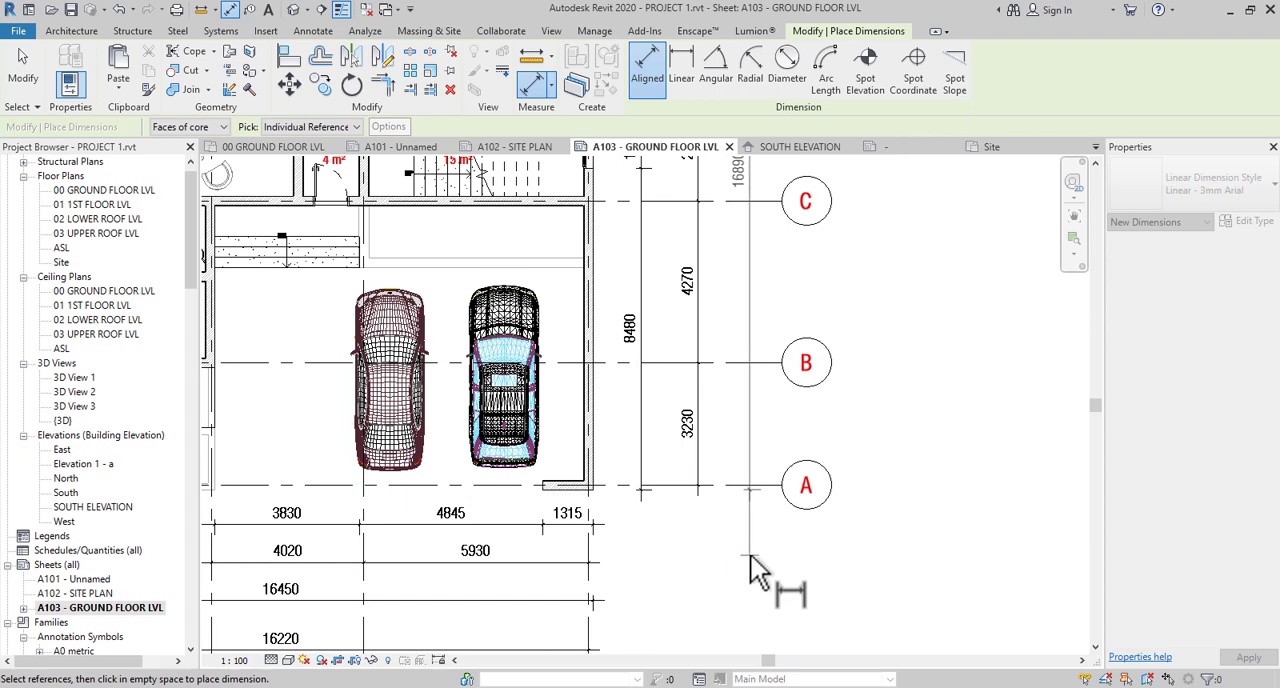
{"action": "scroll", "coordinate": [762, 520], "scroll_direction": "down", "scroll_amount": 2}
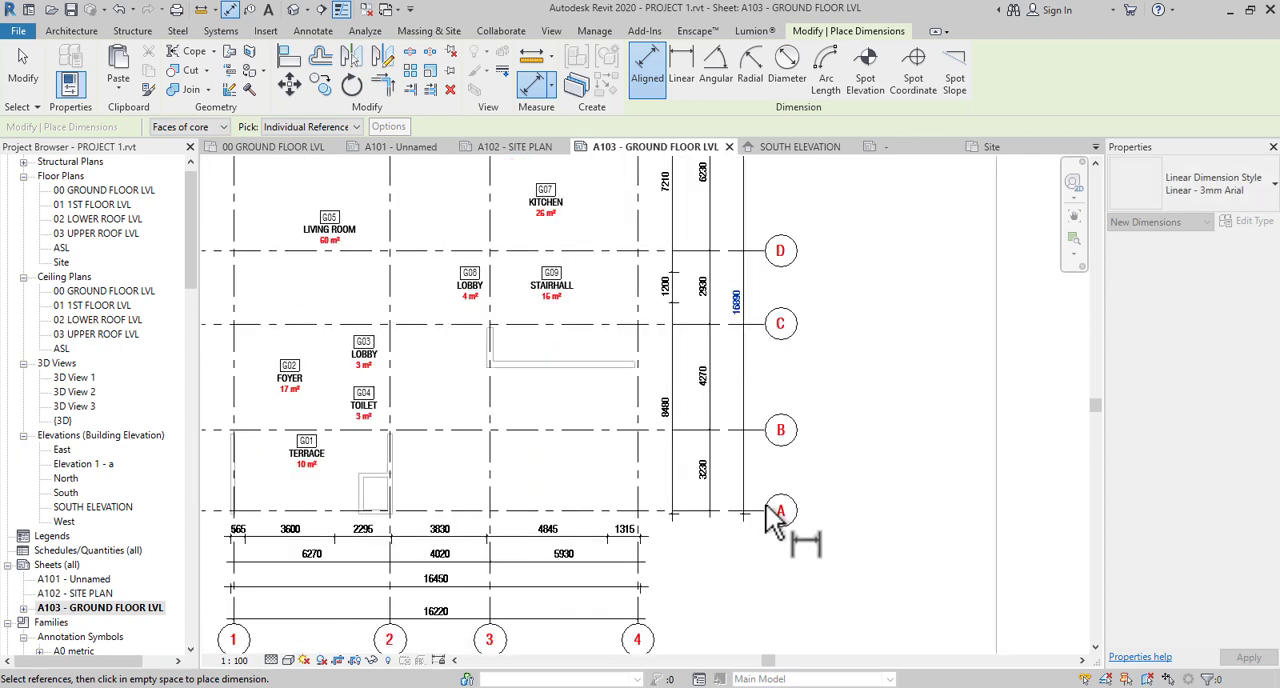
- Dimension the overall distance between grids A and E in the outermost row and end the dimension command
{"action": "scroll", "coordinate": [765, 522], "scroll_direction": "up", "scroll_amount": 3}
{"action": "left_click", "coordinate": [756, 511]}
{"action": "scroll", "coordinate": [756, 511], "scroll_direction": "down", "scroll_amount": 2}
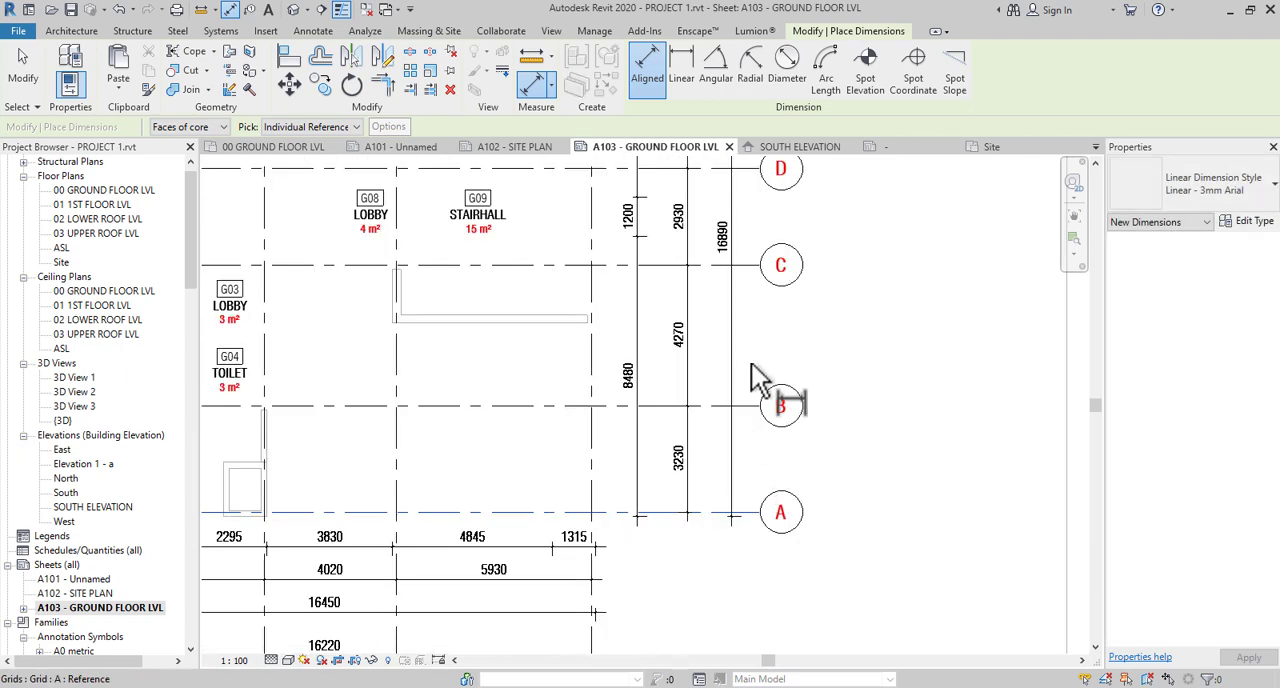
{"action": "middle_click_drag", "start_coordinate": [750, 361], "coordinate": [734, 559]}
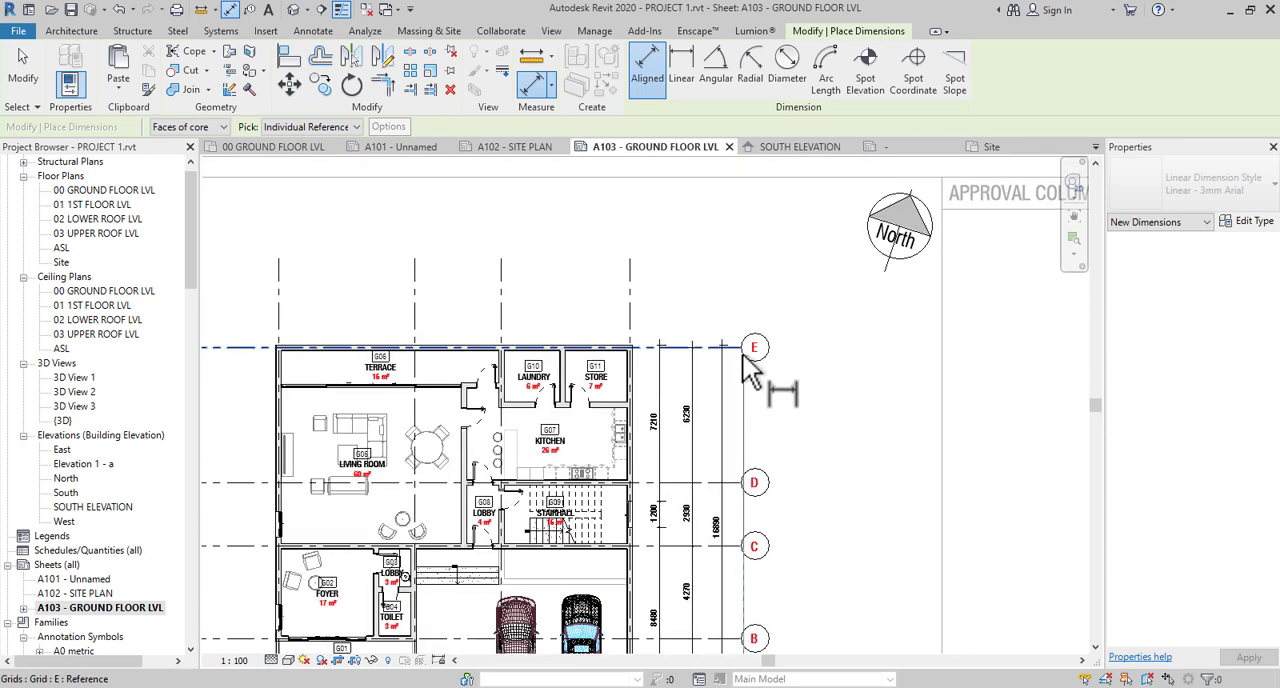
{"action": "left_click", "coordinate": [744, 350]}
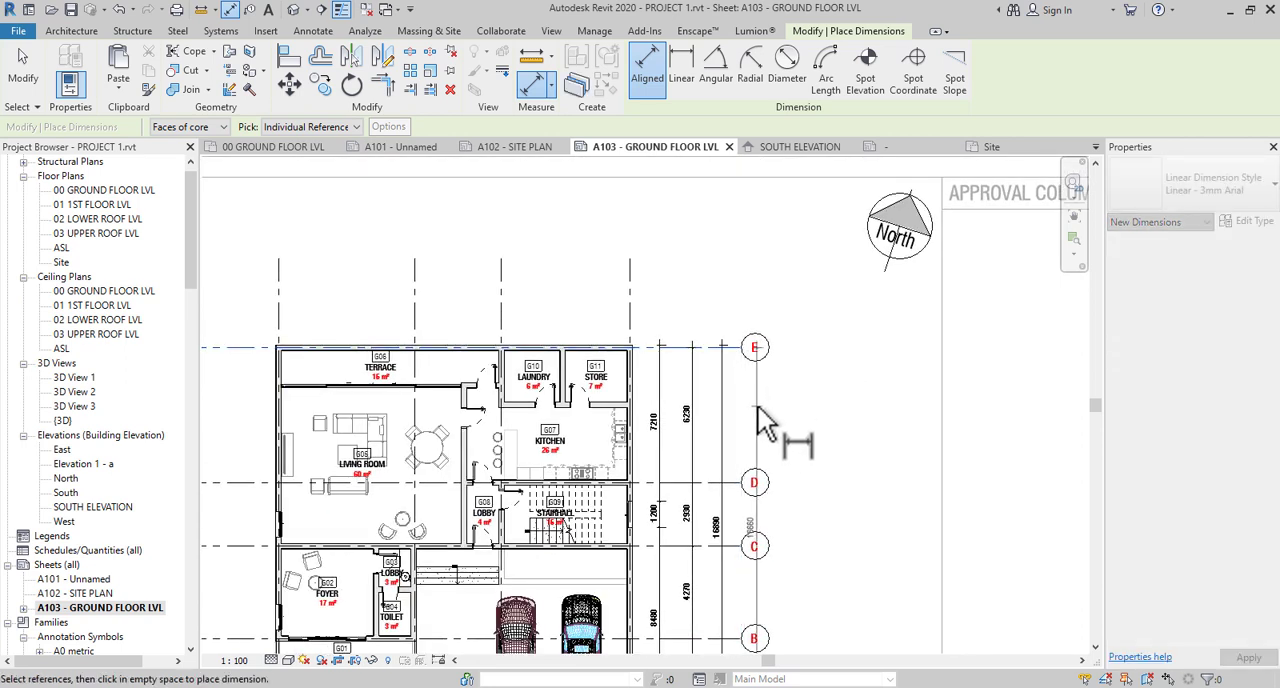
{"action": "key", "text": "Escape"}
{"action": "key", "text": "Escape"}
- Move the bubble ends of grids A to E outward, clear of the outermost vertical dimension row
{"action": "left_click", "coordinate": [743, 485]}
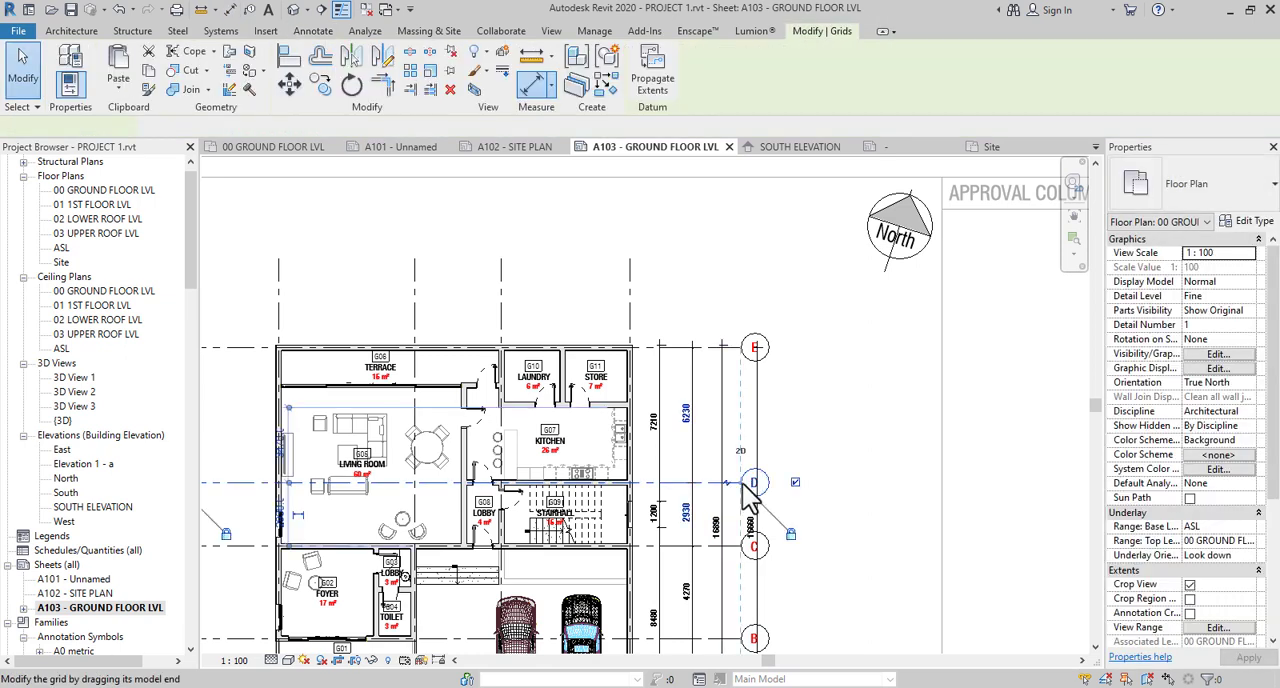
{"action": "left_click_drag", "start_coordinate": [773, 490], "coordinate": [790, 483]}
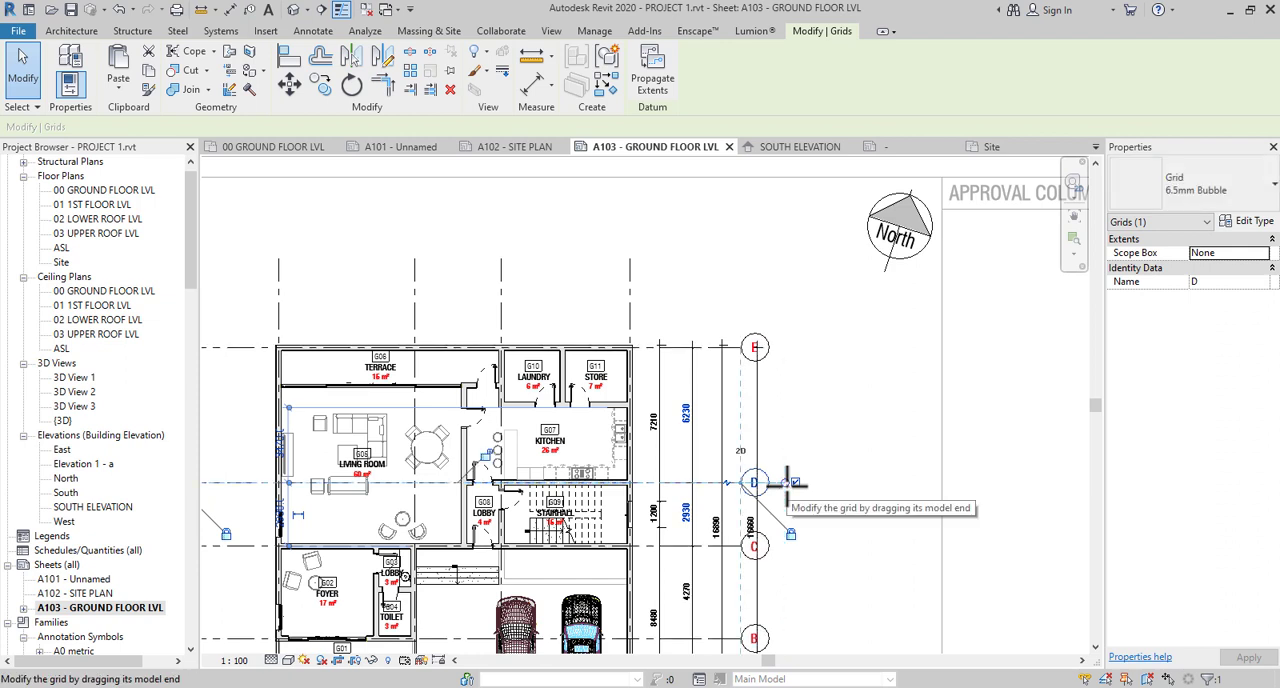
{"action": "scroll", "coordinate": [763, 504], "scroll_direction": "up", "scroll_amount": 3}
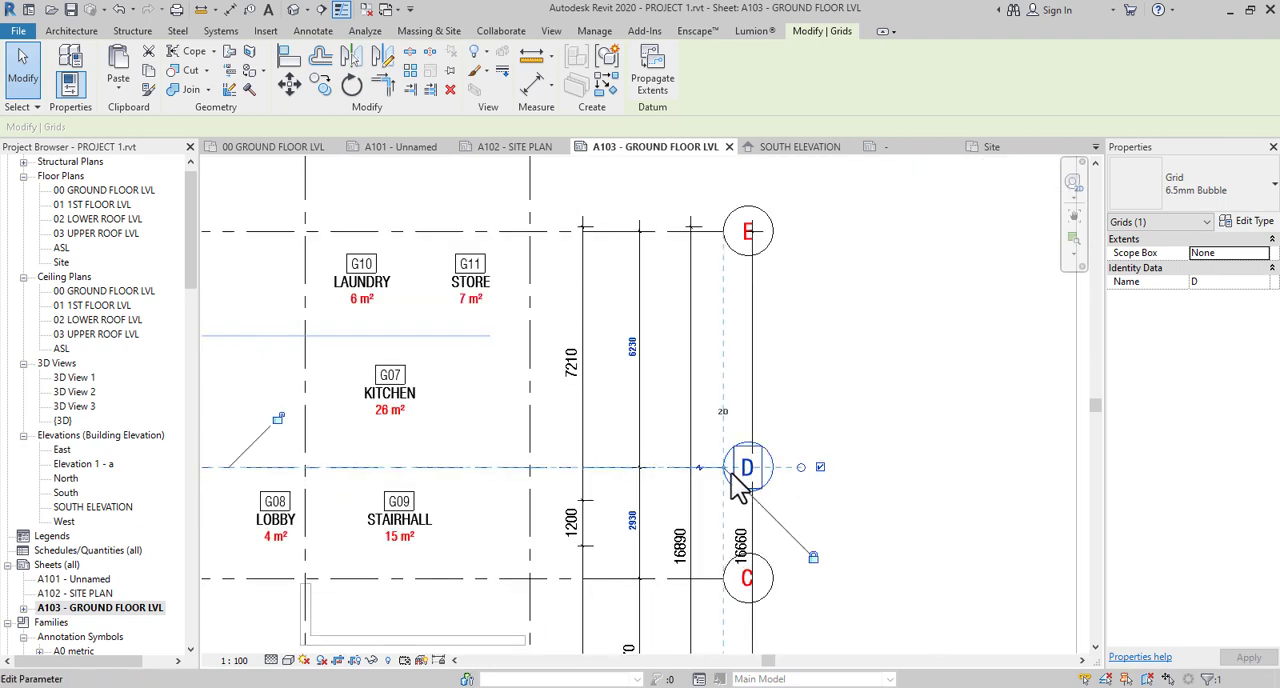
{"action": "left_click_drag", "start_coordinate": [724, 468], "coordinate": [808, 469]}
{"action": "left_click_drag", "start_coordinate": [795, 327], "coordinate": [803, 329]}
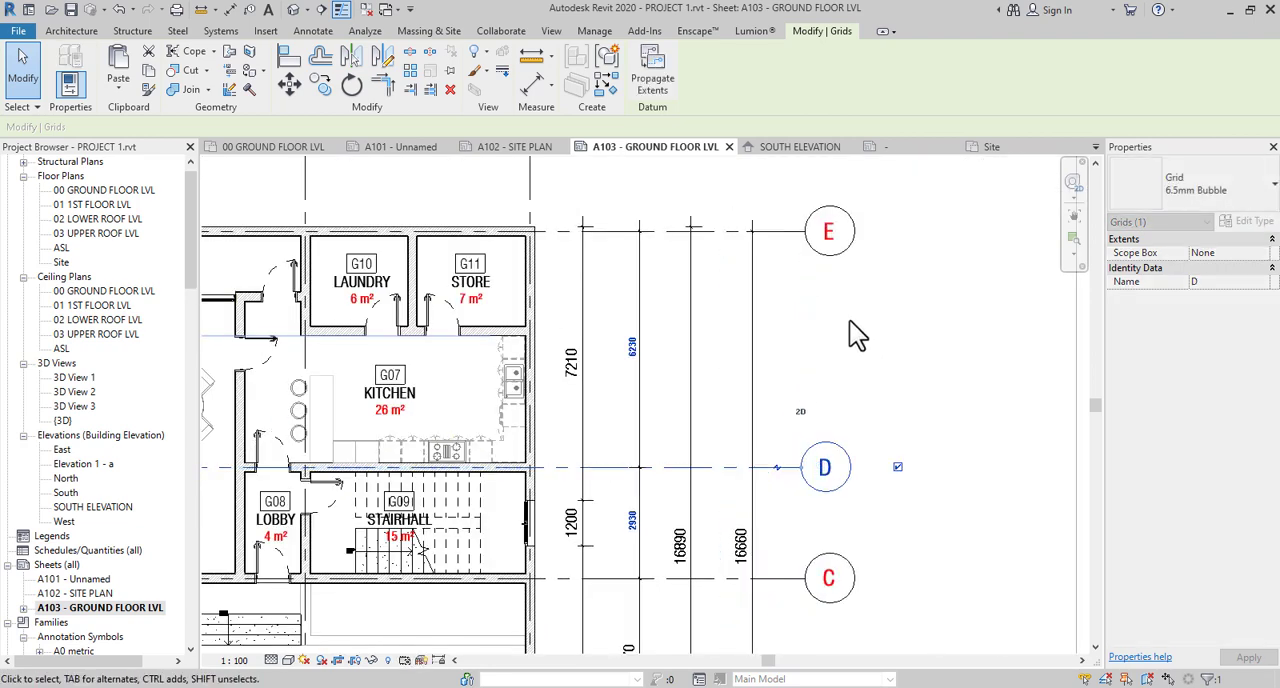
{"action": "left_click", "coordinate": [850, 321]}
{"action": "scroll", "coordinate": [790, 253], "scroll_direction": "down", "scroll_amount": 2}
{"action": "left_click", "coordinate": [795, 236]}
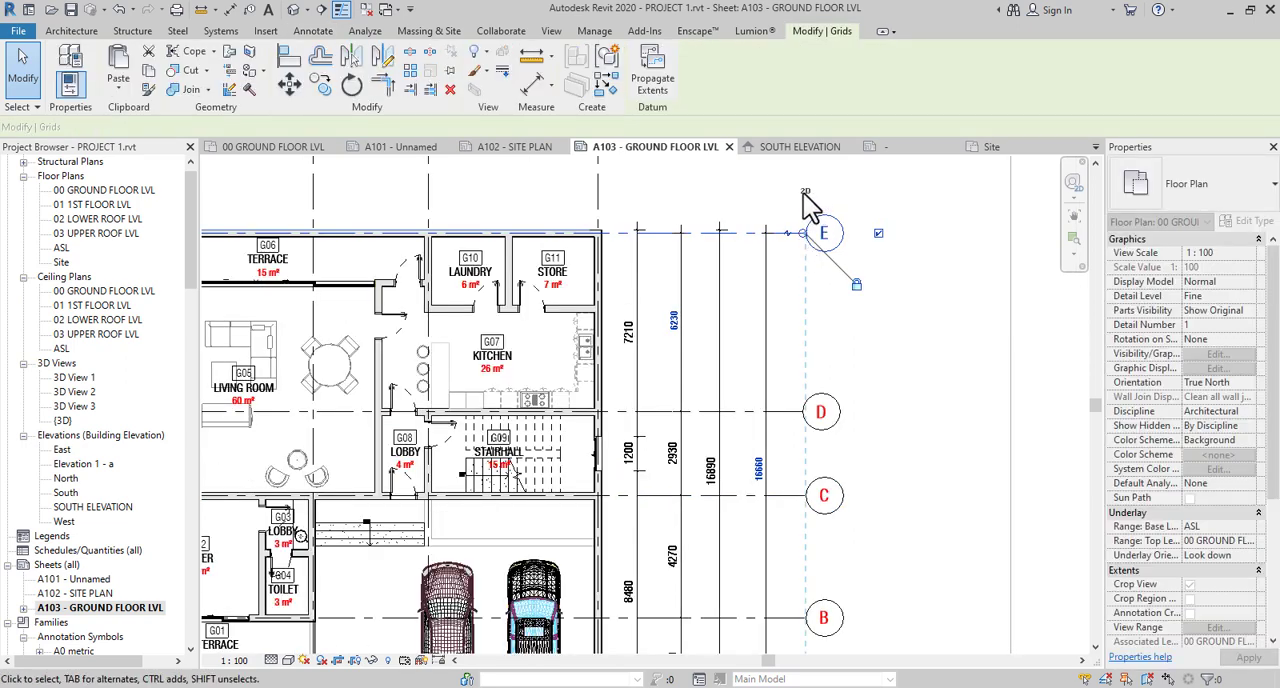
{"action": "scroll", "coordinate": [809, 366], "scroll_direction": "down", "scroll_amount": 3}
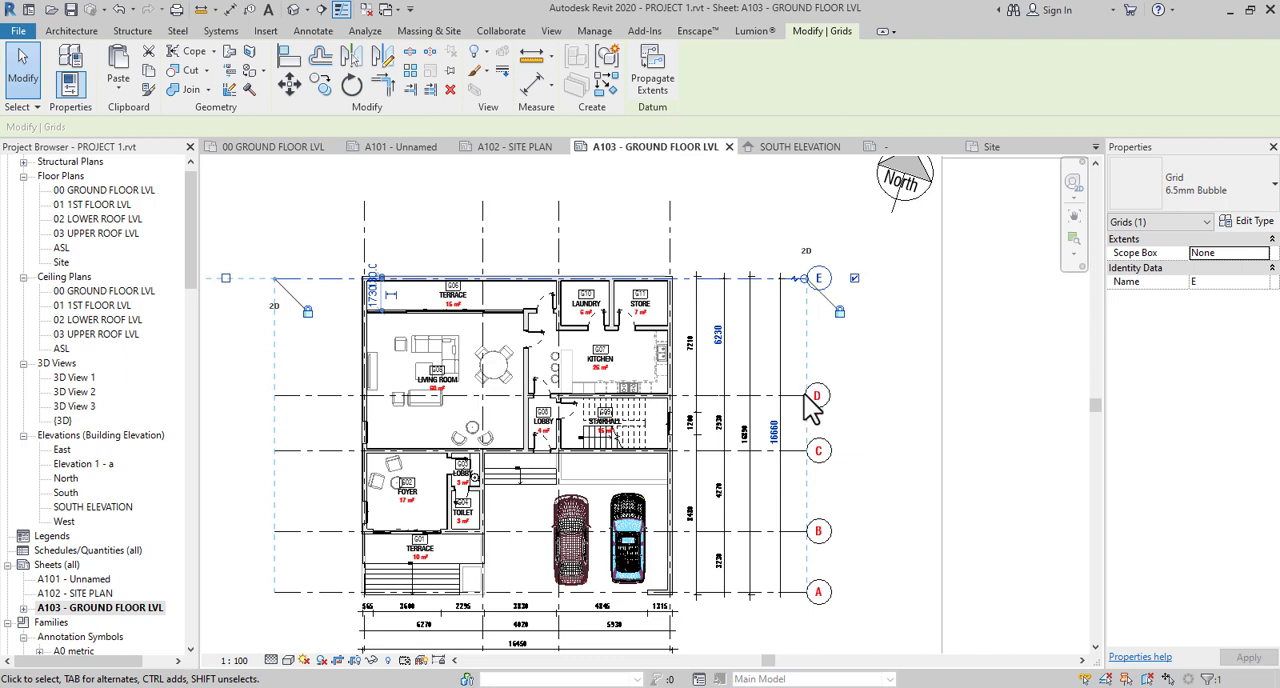
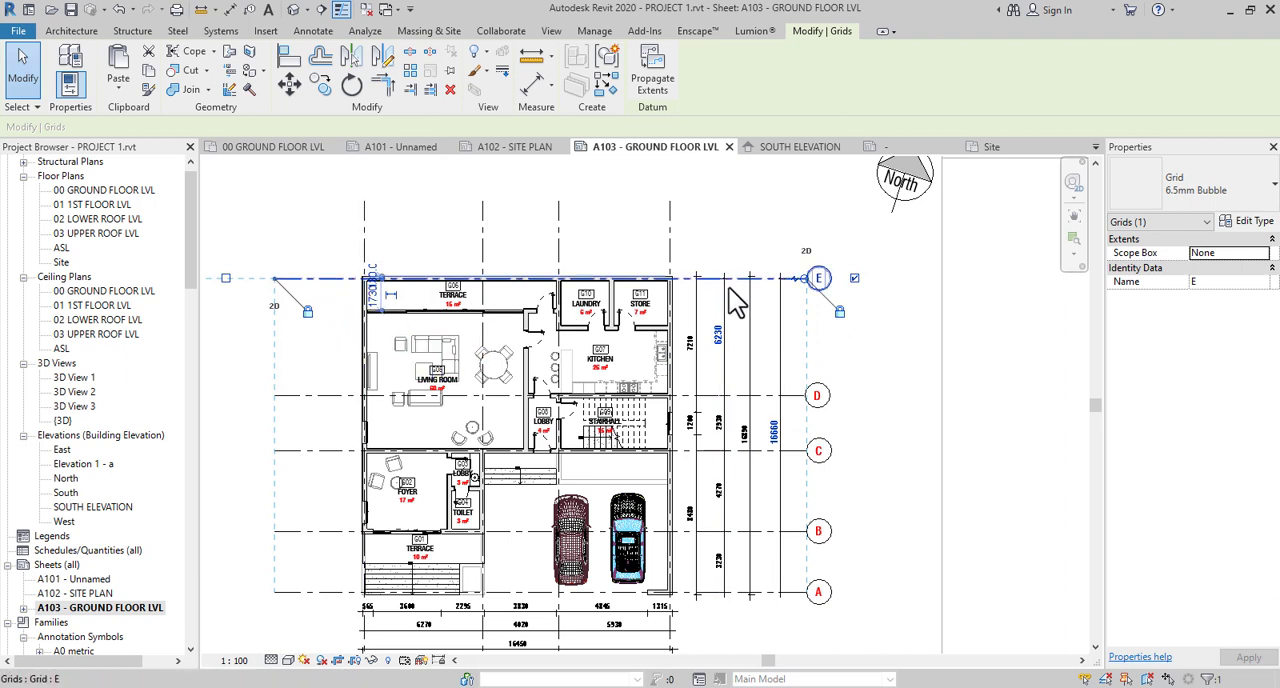
- Start an aligned dimension string along the grid 1 wall, referencing the entrance steps' front edge, the foyer's front wall face and both foyer window edges
{"action": "left_click", "coordinate": [866, 365]}
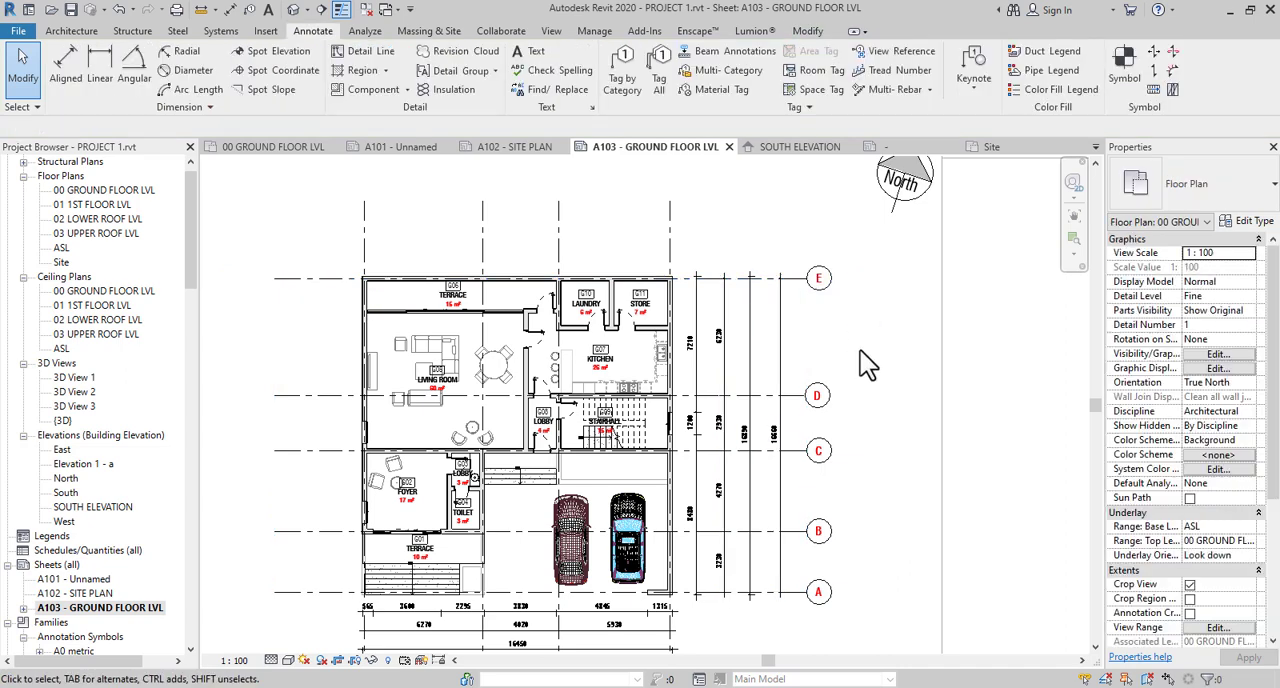
{"action": "middle_click_drag", "start_coordinate": [879, 484], "coordinate": [927, 340]}
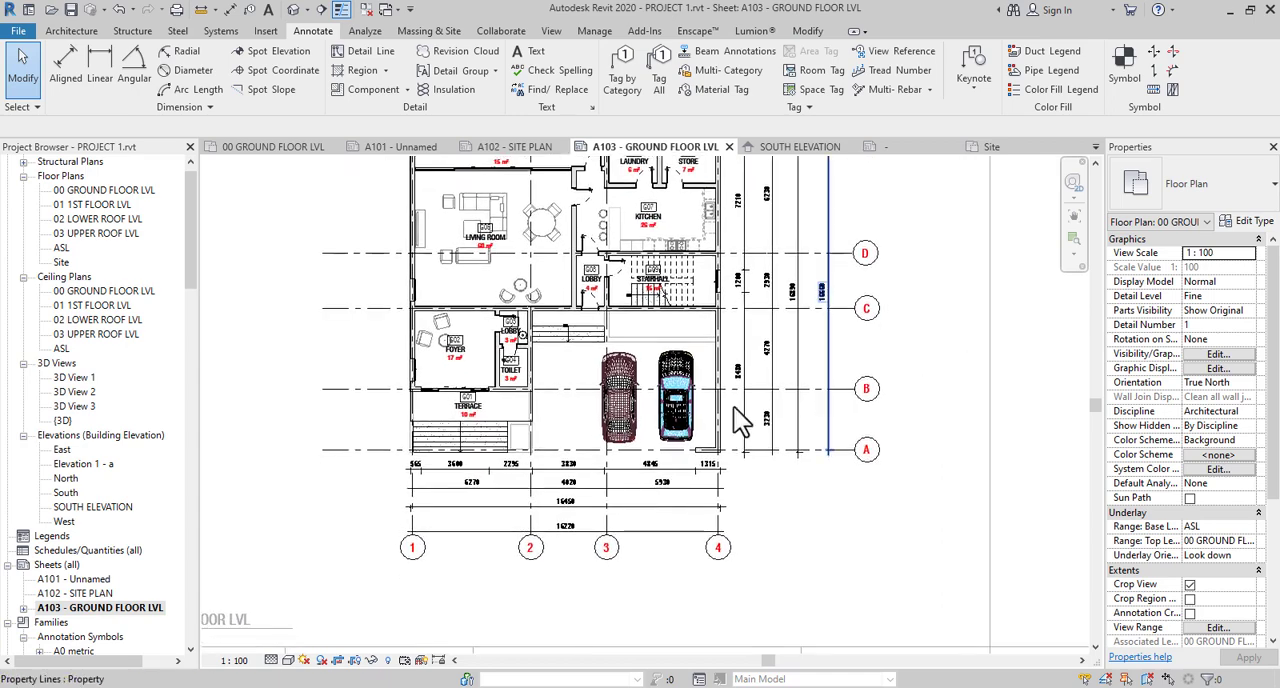
{"action": "scroll", "coordinate": [609, 459], "scroll_direction": "up", "scroll_amount": 4}
{"action": "scroll", "coordinate": [614, 474], "scroll_direction": "down", "scroll_amount": 3}
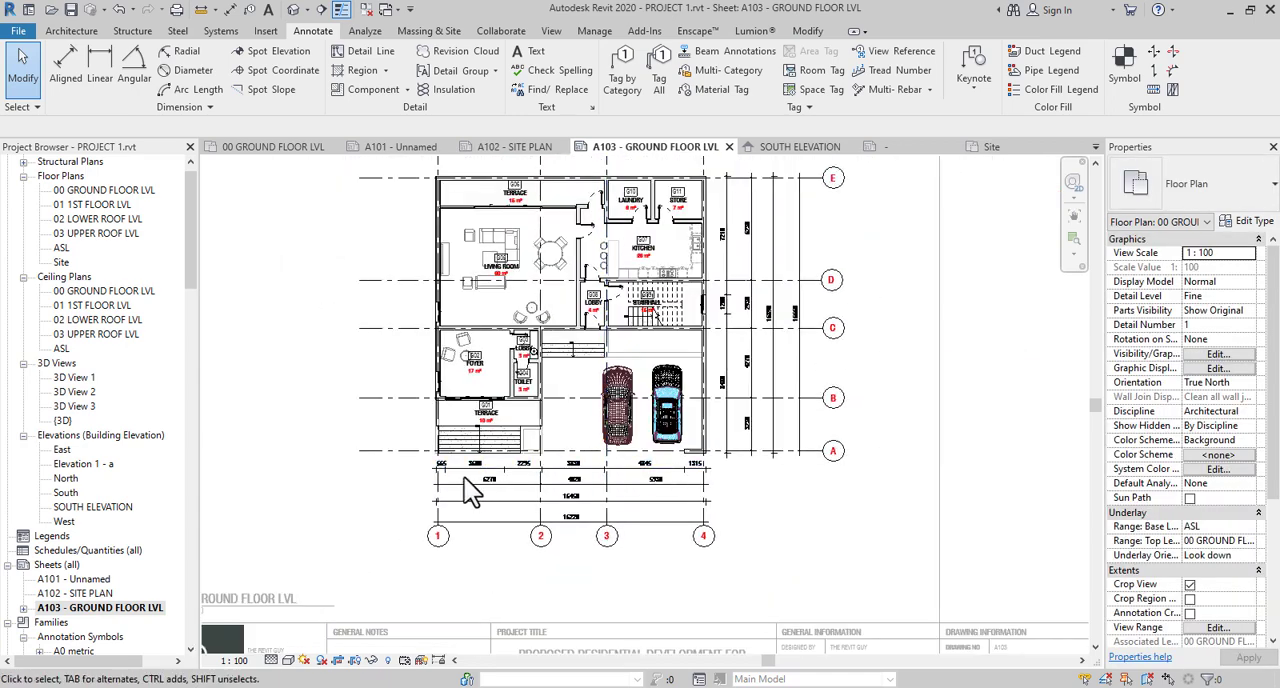
{"action": "scroll", "coordinate": [470, 490], "scroll_direction": "up", "scroll_amount": 3}
{"action": "middle_click_drag", "start_coordinate": [386, 343], "coordinate": [443, 480]}
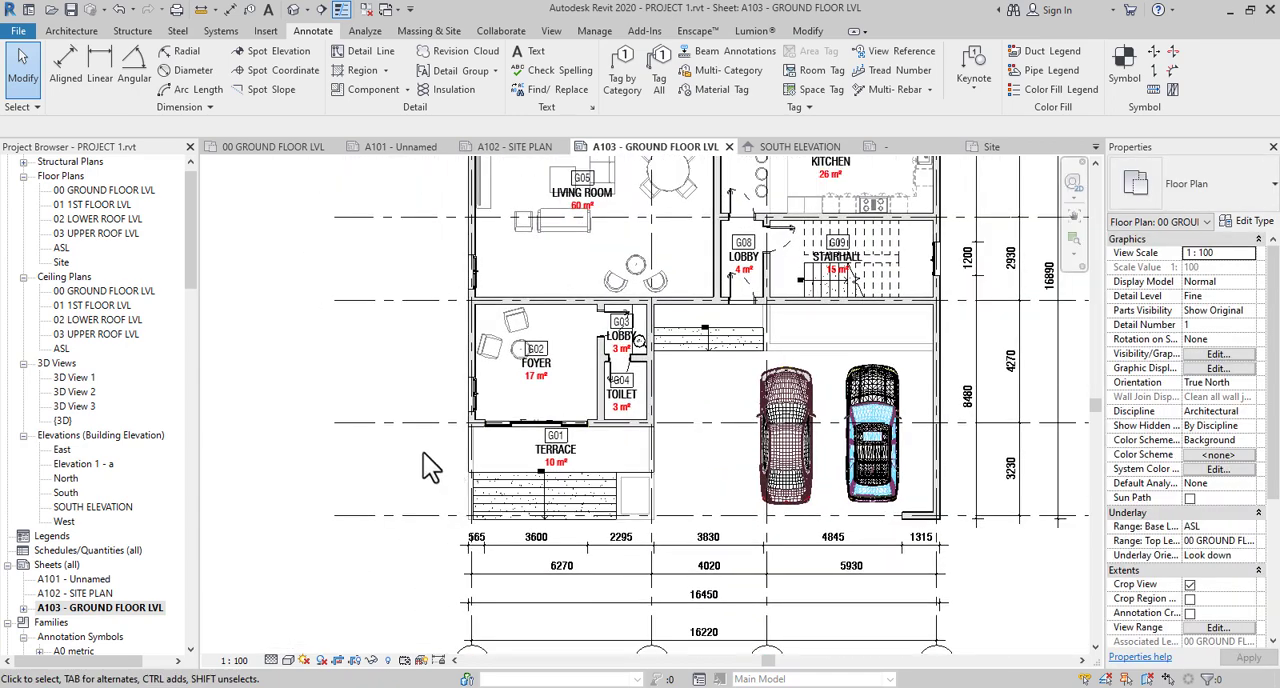
{"action": "key", "text": "d"}
{"action": "key", "text": "i"}
{"action": "scroll", "coordinate": [450, 480], "scroll_direction": "up", "scroll_amount": 4}
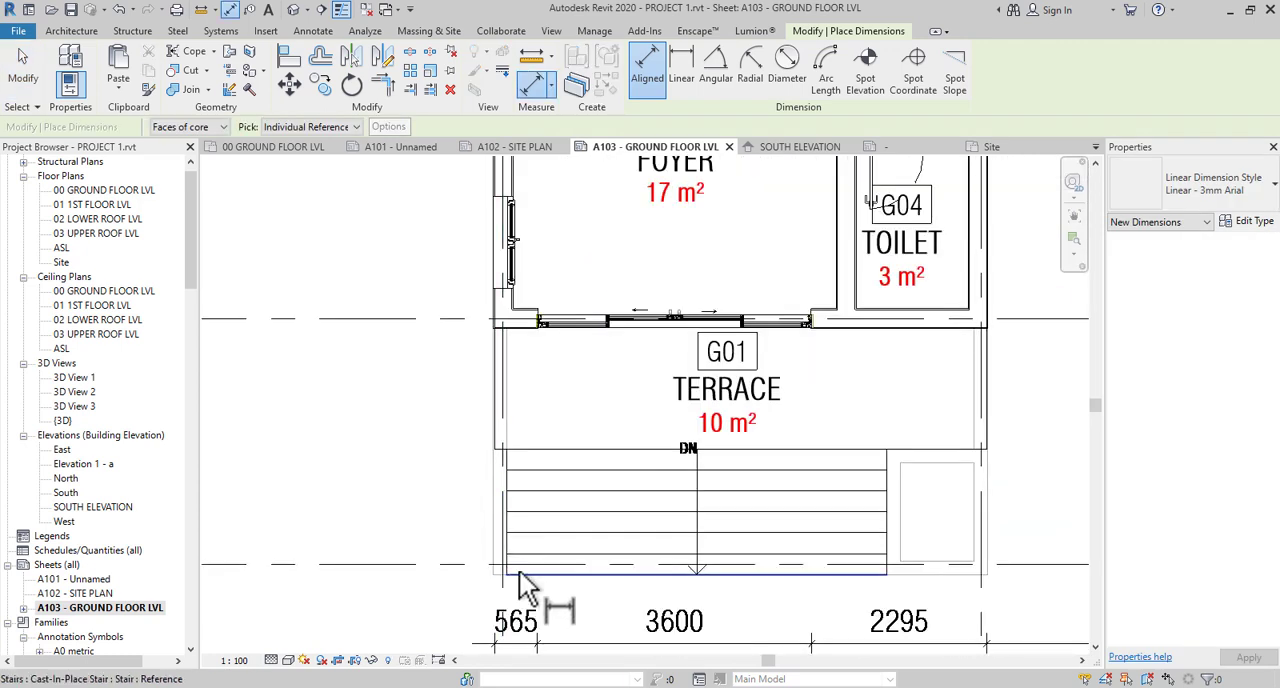
{"action": "scroll", "coordinate": [491, 330], "scroll_direction": "up", "scroll_amount": 5}
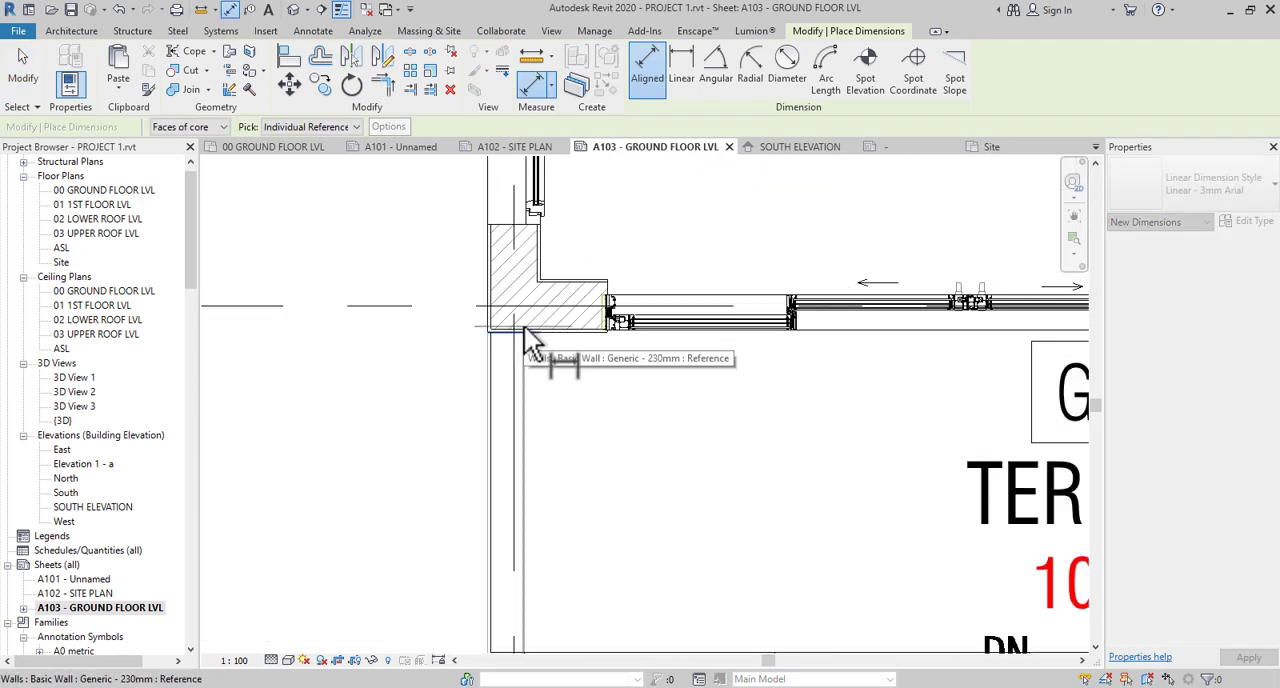
{"action": "left_click", "coordinate": [524, 327]}
{"action": "left_click", "coordinate": [515, 225]}
{"action": "scroll", "coordinate": [520, 245], "scroll_direction": "down", "scroll_amount": 3}
{"action": "middle_click_drag", "start_coordinate": [526, 430], "coordinate": [492, 648]}
{"action": "left_click", "coordinate": [478, 385]}
- Continue the grid 1 side dimension string with both edges of the living room window
{"action": "scroll", "coordinate": [424, 358], "scroll_direction": "down", "scroll_amount": 4}
{"action": "middle_click_drag", "start_coordinate": [427, 445], "coordinate": [403, 580]}
{"action": "scroll", "coordinate": [463, 344], "scroll_direction": "up", "scroll_amount": 5}
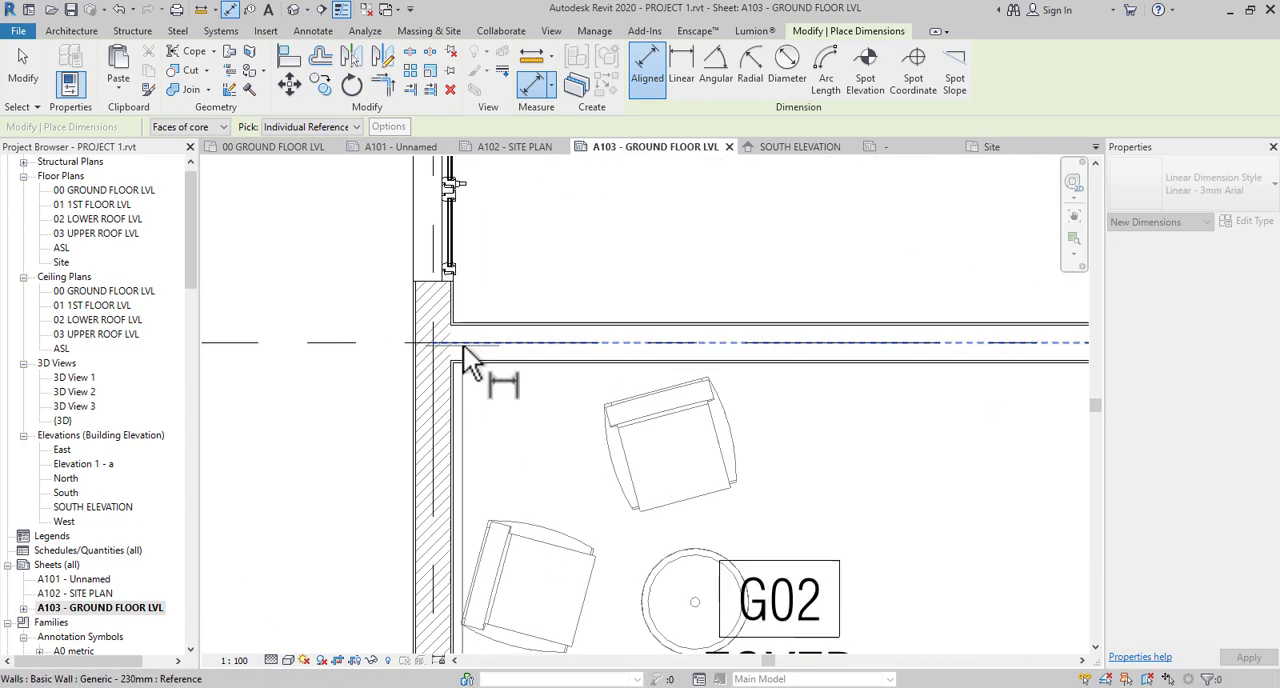
{"action": "left_click", "coordinate": [427, 274]}
{"action": "scroll", "coordinate": [393, 301], "scroll_direction": "down", "scroll_amount": 2}
{"action": "middle_click_drag", "start_coordinate": [396, 371], "coordinate": [380, 574]}
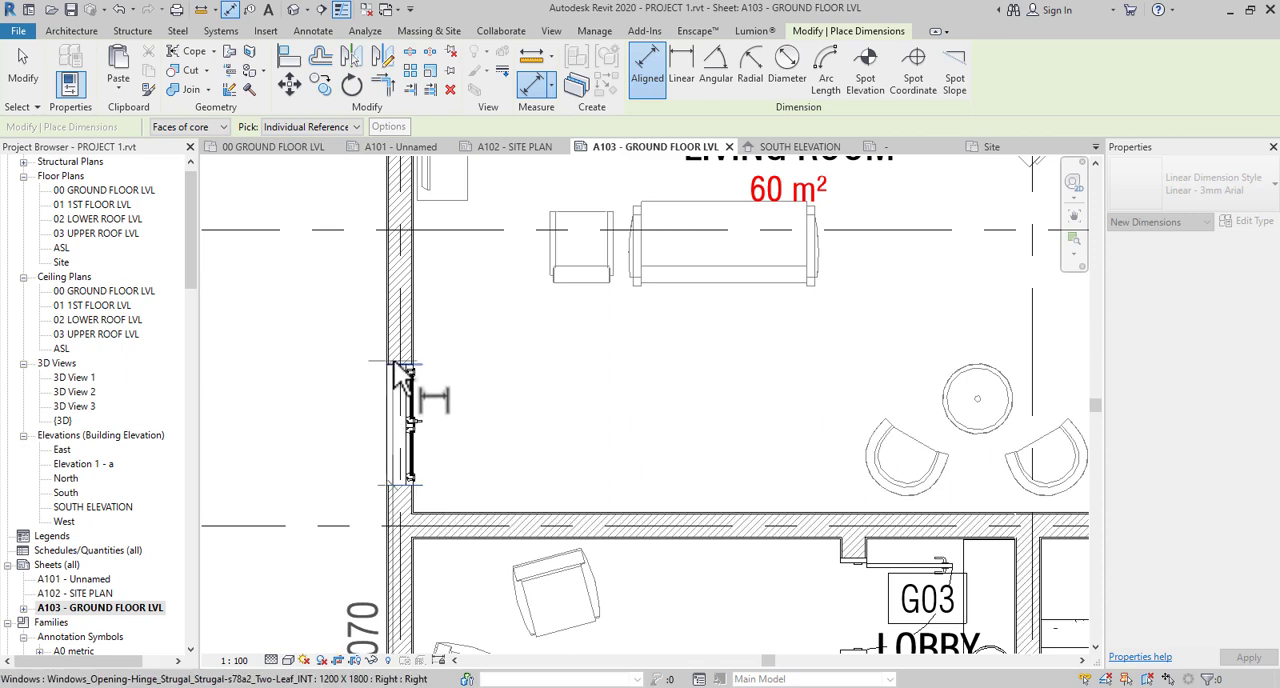
{"action": "left_click", "coordinate": [400, 372]}
- Add the wall face at the G06 terrace sliding door and the outer wall face at grid E, and place the string beside the grid 1 wall
{"action": "scroll", "coordinate": [414, 480], "scroll_direction": "down", "scroll_amount": 3}
{"action": "middle_click_drag", "start_coordinate": [414, 480], "coordinate": [410, 636]}
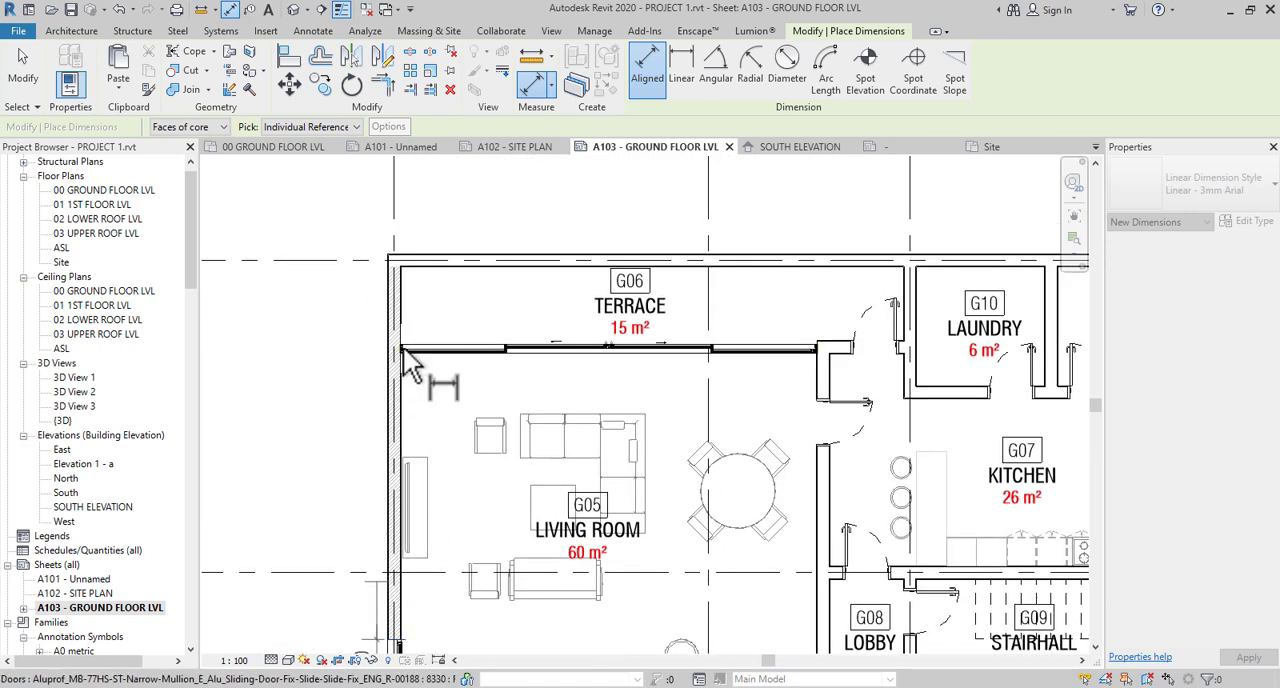
{"action": "scroll", "coordinate": [403, 347], "scroll_direction": "up", "scroll_amount": 4}
{"action": "middle_click_drag", "start_coordinate": [436, 337], "coordinate": [448, 469]}
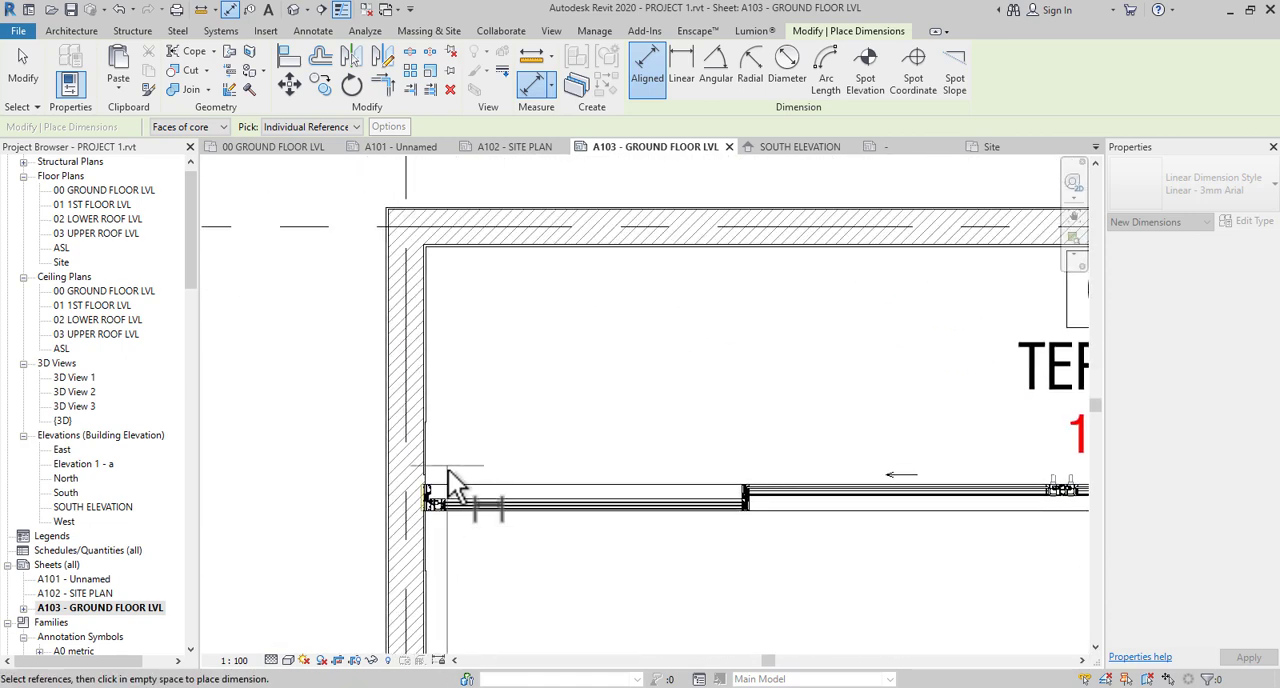
{"action": "scroll", "coordinate": [448, 469], "scroll_direction": "up", "scroll_amount": 2}
{"action": "scroll", "coordinate": [343, 480], "scroll_direction": "down", "scroll_amount": 4}
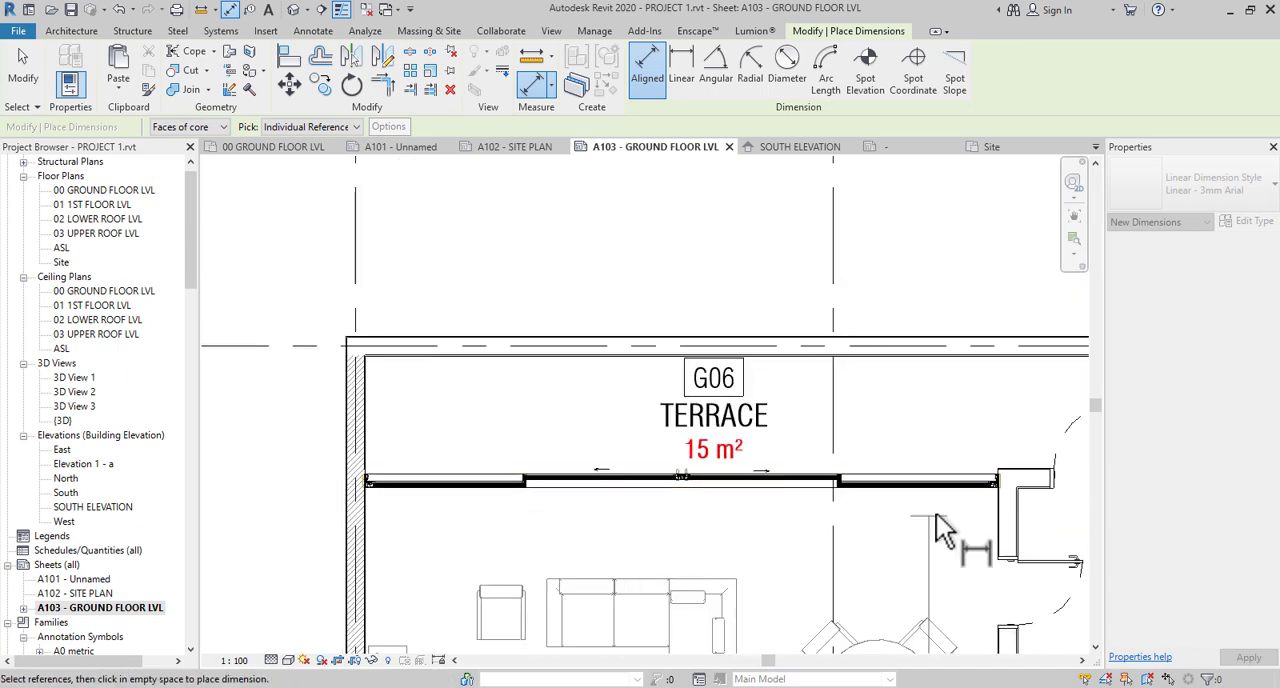
{"action": "scroll", "coordinate": [1045, 470], "scroll_direction": "up", "scroll_amount": 5}
{"action": "scroll", "coordinate": [1045, 460], "scroll_direction": "down", "scroll_amount": 3}
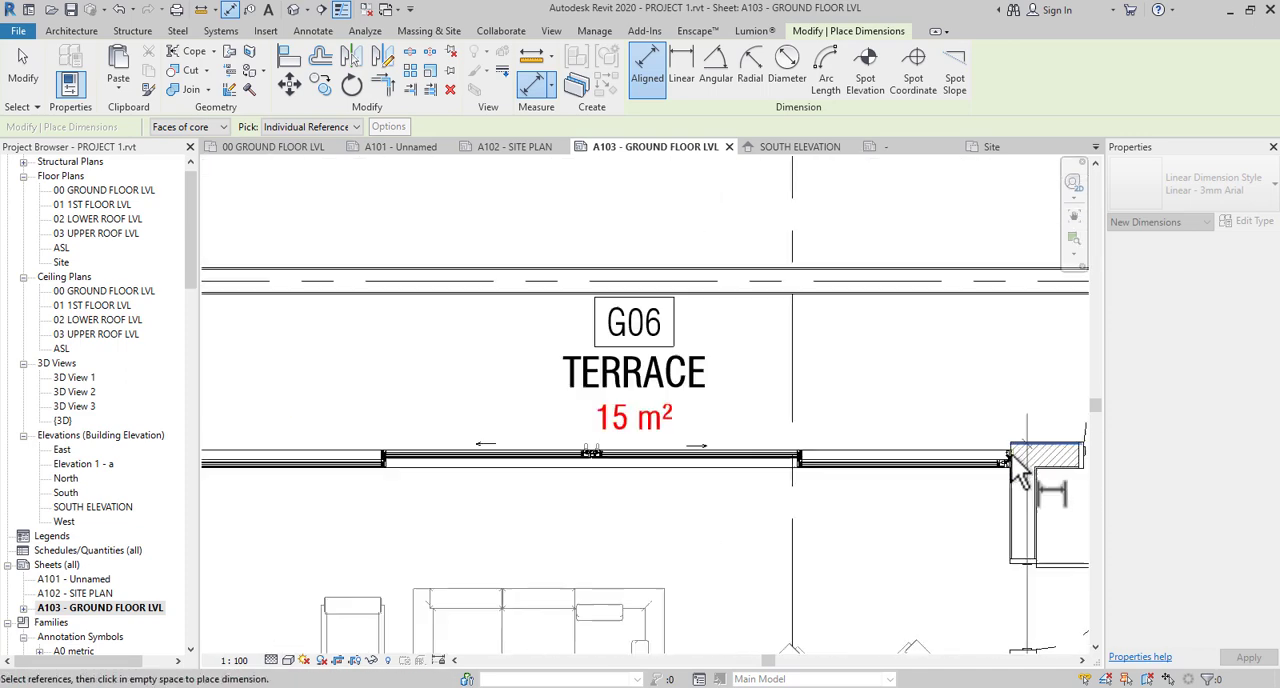
{"action": "scroll", "coordinate": [594, 400], "scroll_direction": "up", "scroll_amount": 4}
{"action": "scroll", "coordinate": [657, 343], "scroll_direction": "up", "scroll_amount": 3}
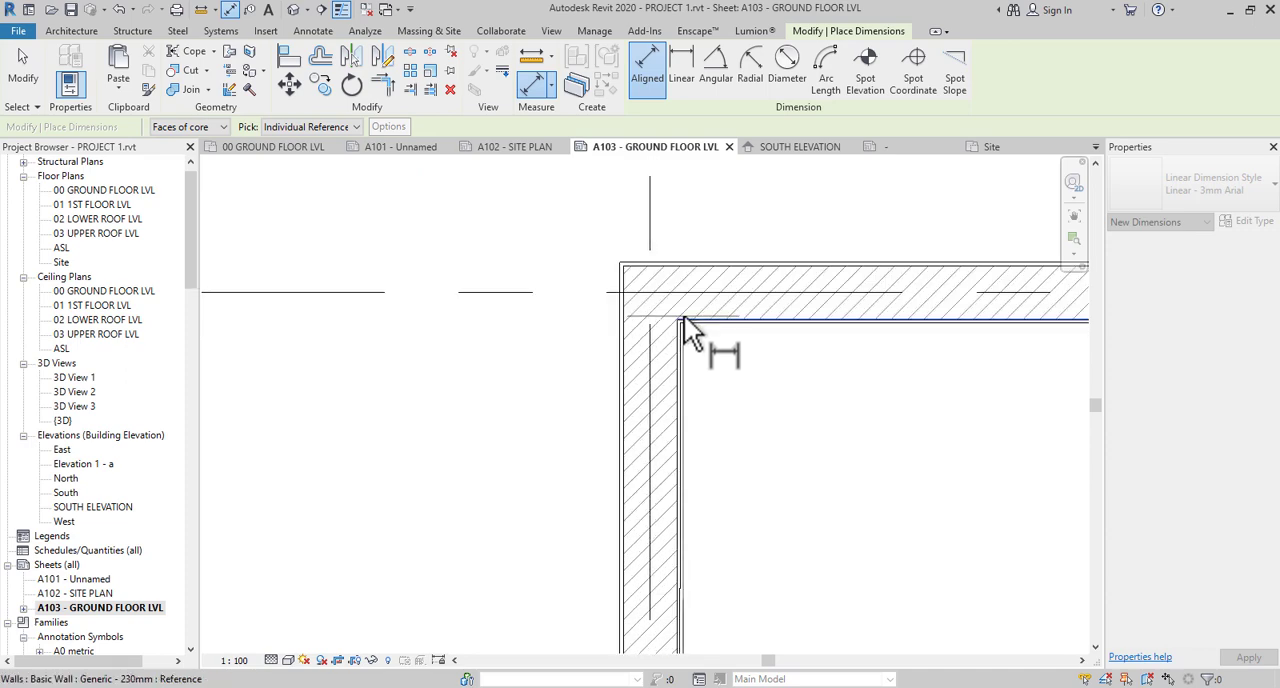
{"action": "left_click", "coordinate": [684, 316]}
{"action": "scroll", "coordinate": [588, 279], "scroll_direction": "down", "scroll_amount": 5}
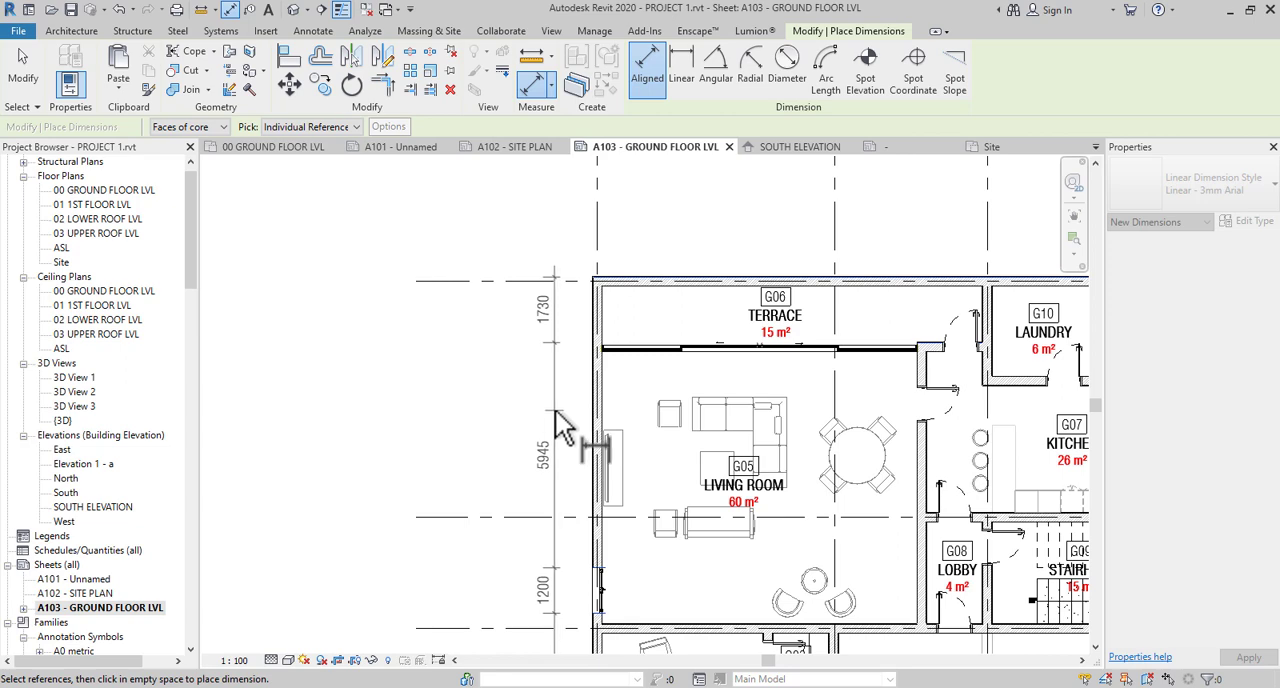
{"action": "left_click", "coordinate": [565, 428]}
- Dimension the spacing between grids E, D, C, B and A in a second row outside the grid 1 side wall dimension string
{"action": "scroll", "coordinate": [620, 292], "scroll_direction": "up", "scroll_amount": 3}
{"action": "scroll", "coordinate": [415, 286], "scroll_direction": "down", "scroll_amount": 2}
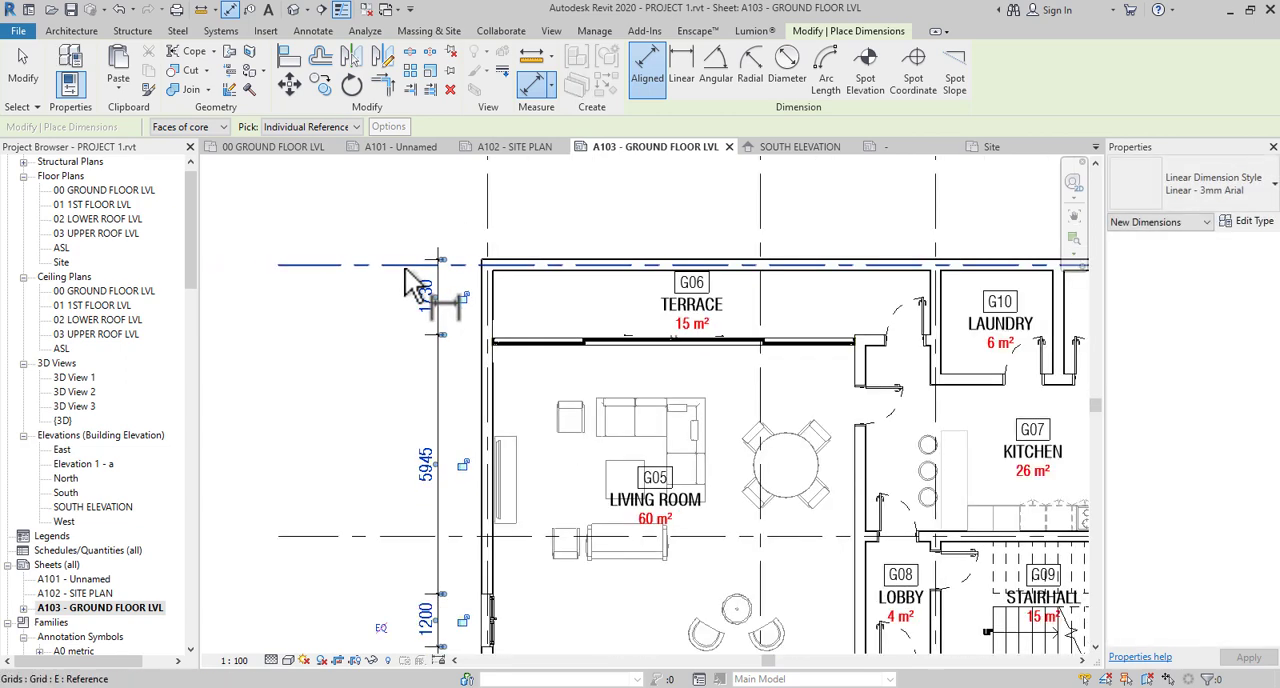
{"action": "scroll", "coordinate": [405, 285], "scroll_direction": "down", "scroll_amount": 2}
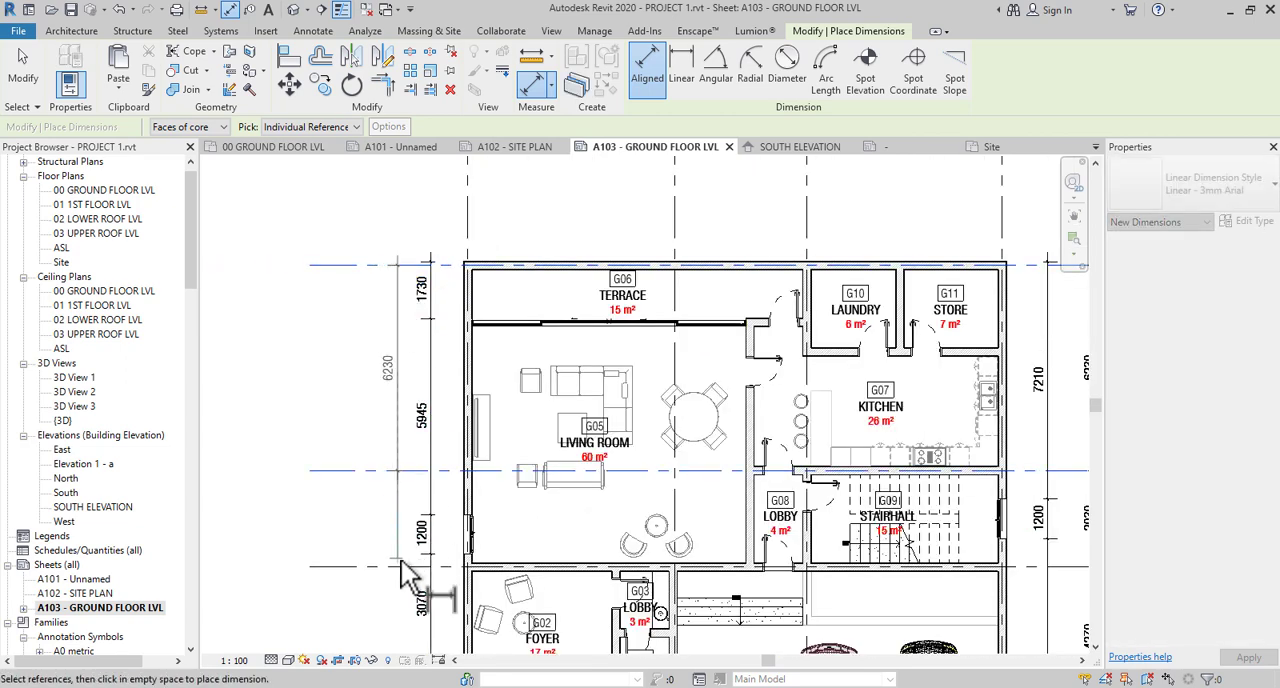
{"action": "middle_click_drag", "start_coordinate": [405, 575], "coordinate": [430, 435]}
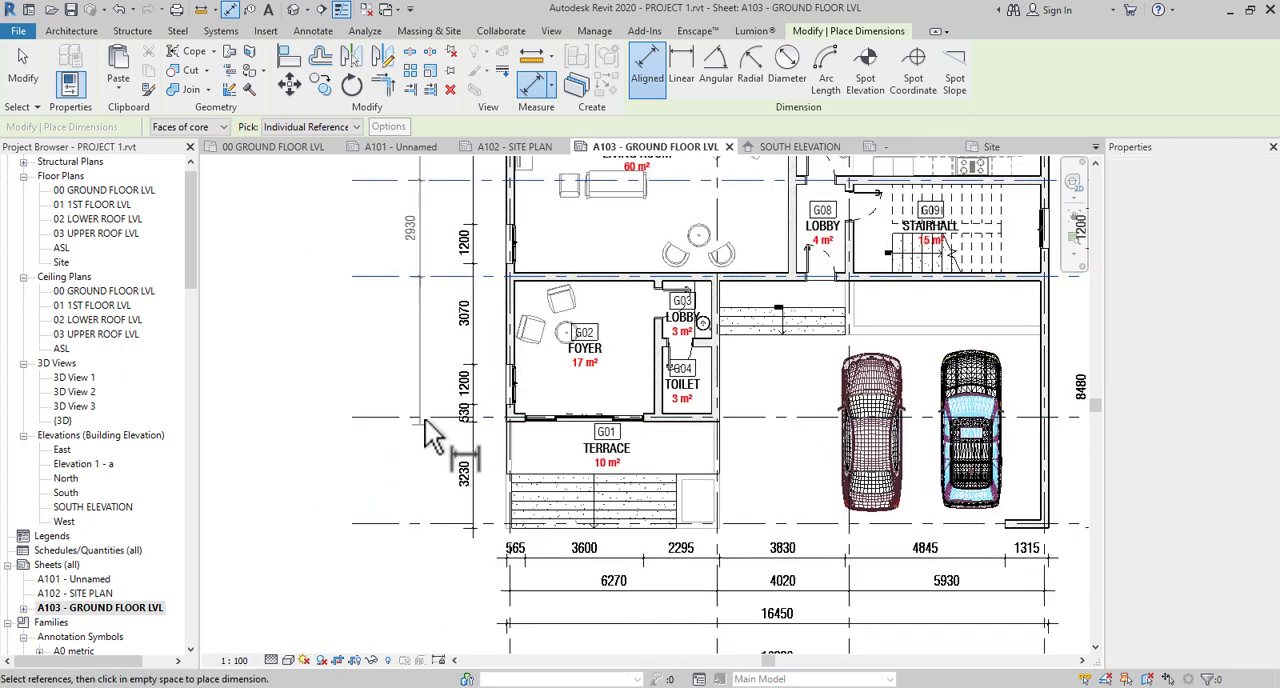
{"action": "left_click", "coordinate": [426, 418]}
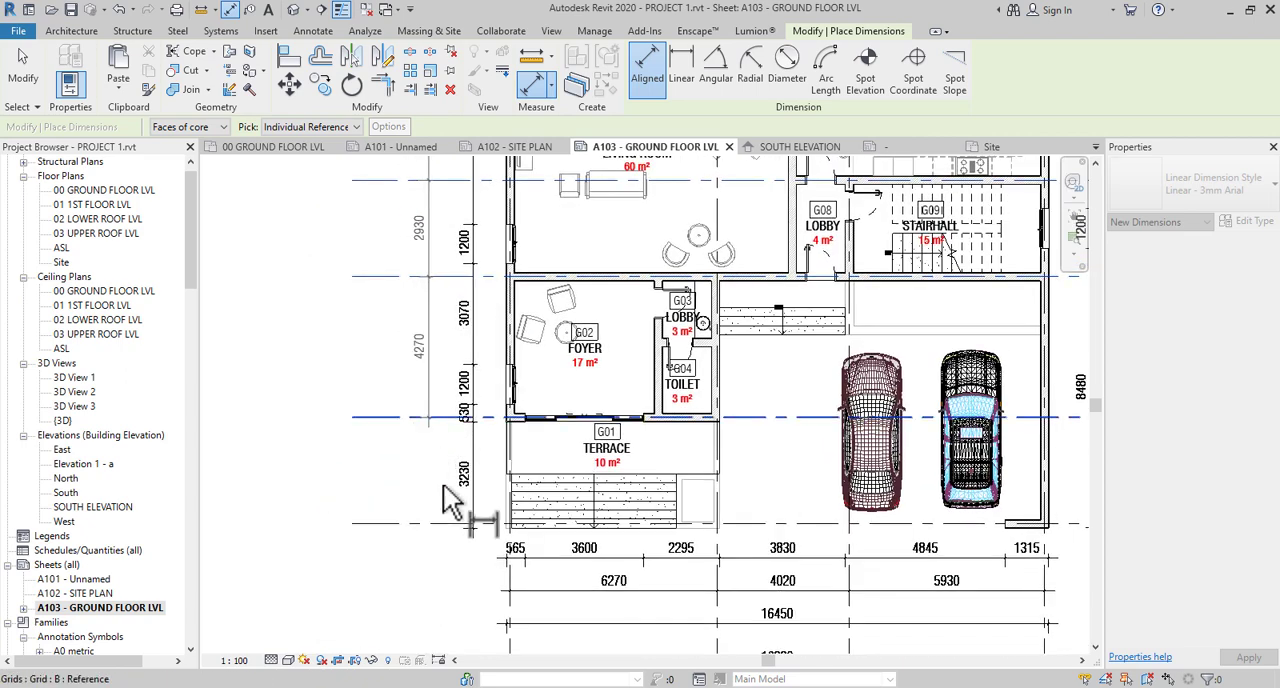
{"action": "left_click", "coordinate": [444, 544]}
- Dimension the overall building length between the outer faces at grids A and E, in a third row on the grid 1 side
{"action": "scroll", "coordinate": [500, 528], "scroll_direction": "up", "scroll_amount": 2}
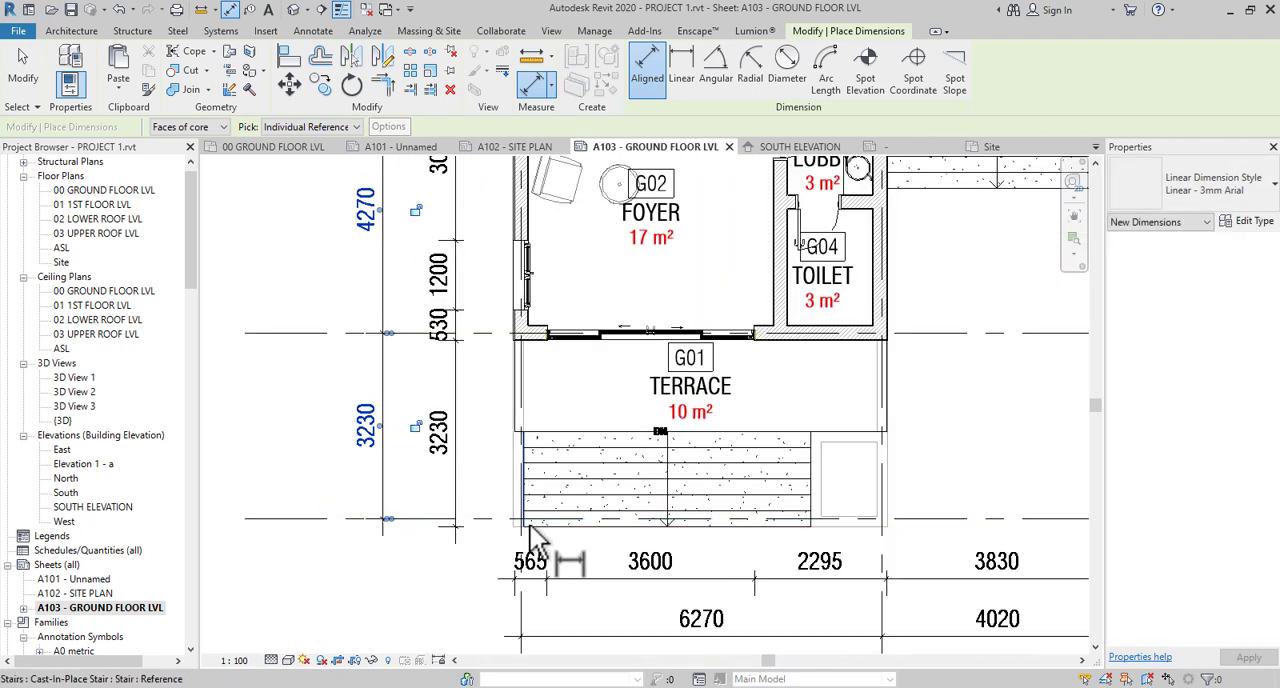
{"action": "scroll", "coordinate": [529, 537], "scroll_direction": "up", "scroll_amount": 4}
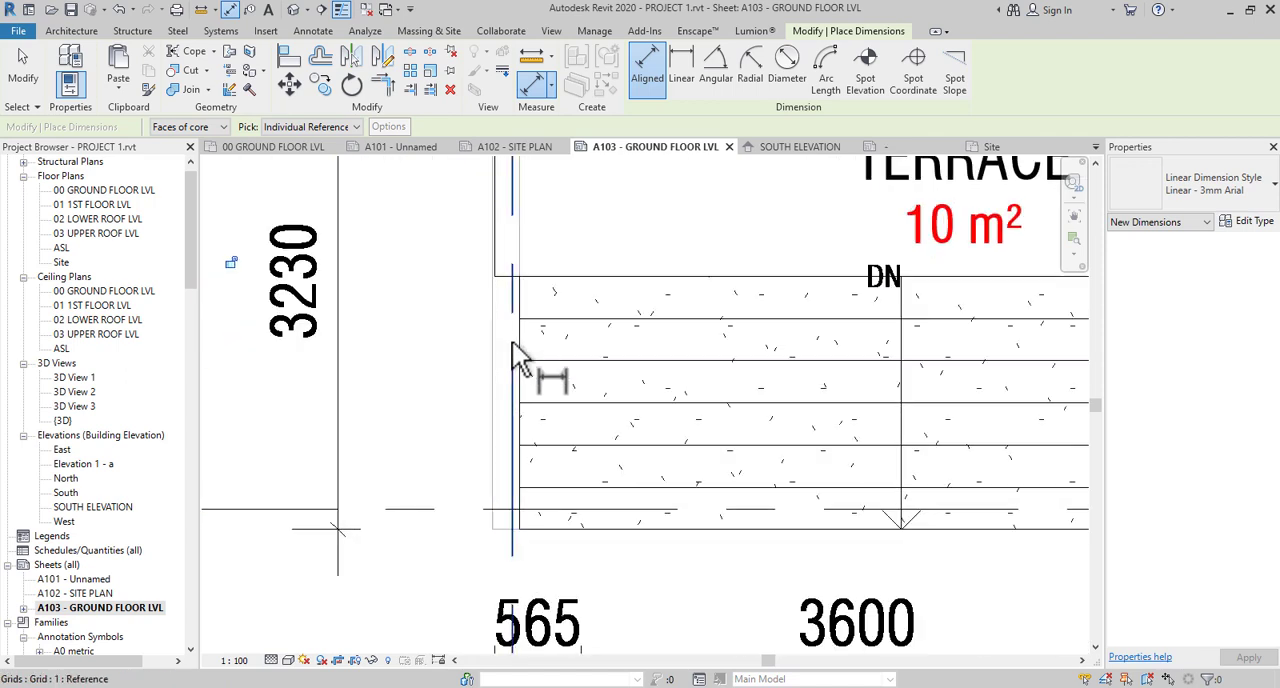
{"action": "scroll", "coordinate": [523, 357], "scroll_direction": "down", "scroll_amount": 4}
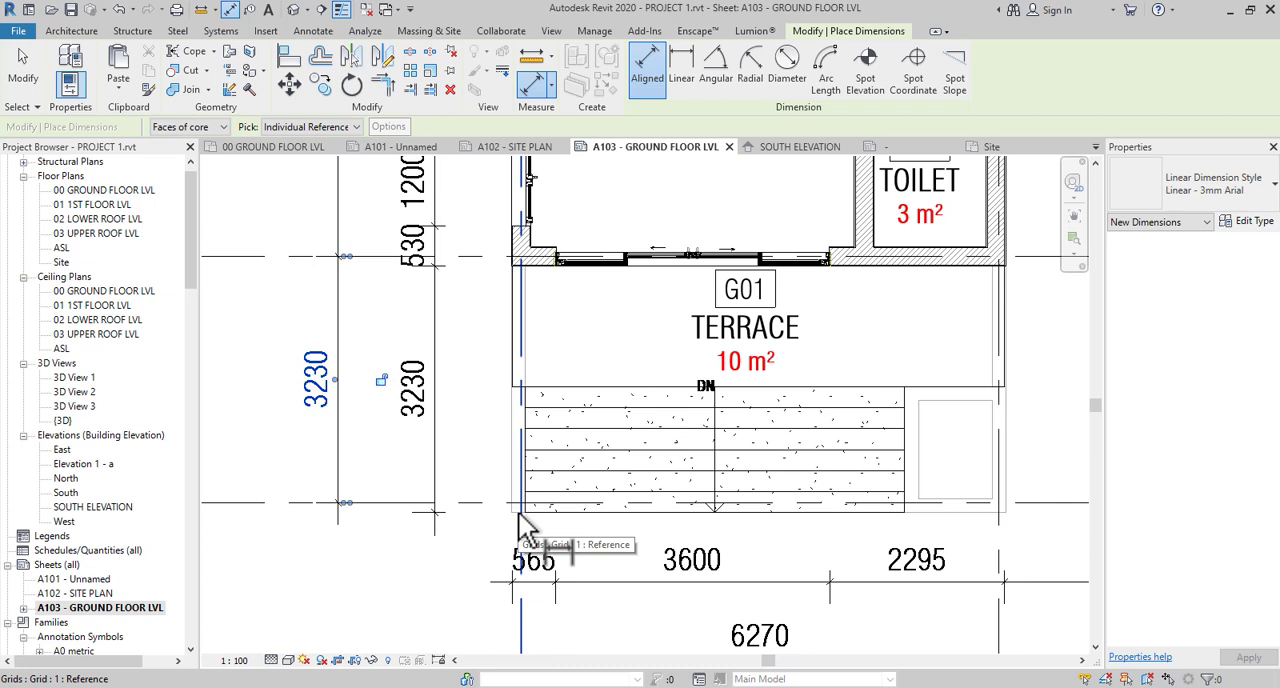
{"action": "scroll", "coordinate": [521, 527], "scroll_direction": "down", "scroll_amount": 2}
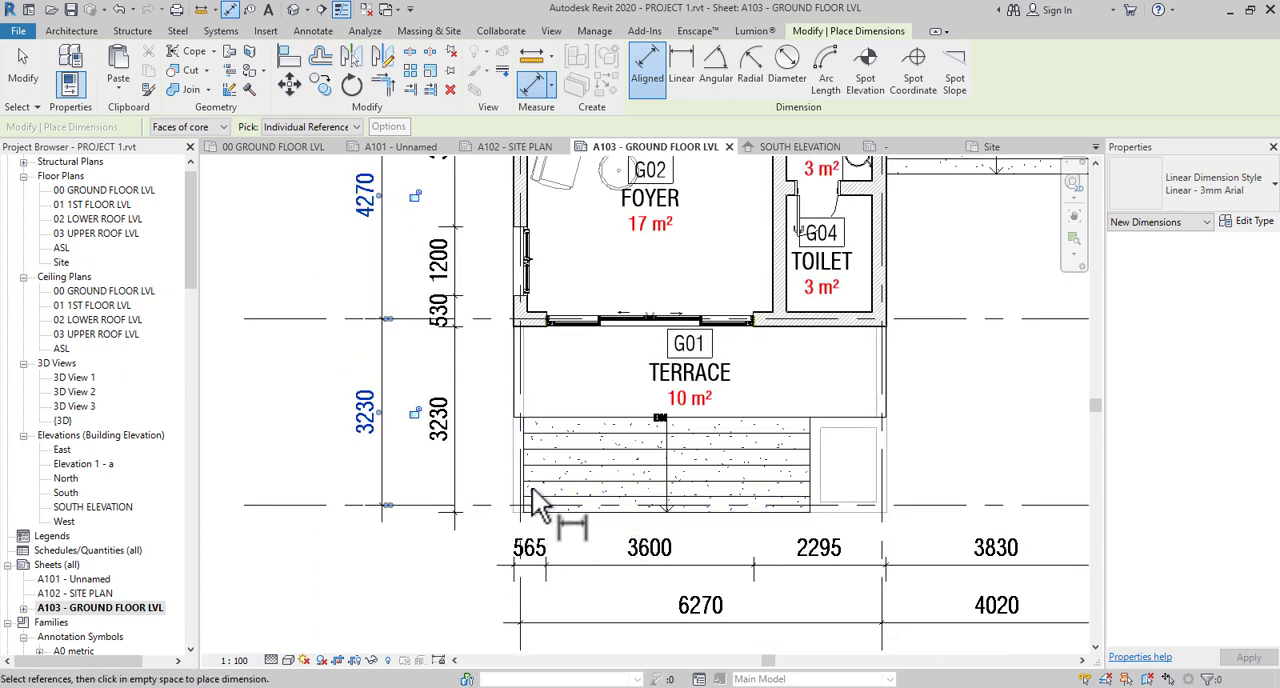
{"action": "scroll", "coordinate": [527, 527], "scroll_direction": "down", "scroll_amount": 5}
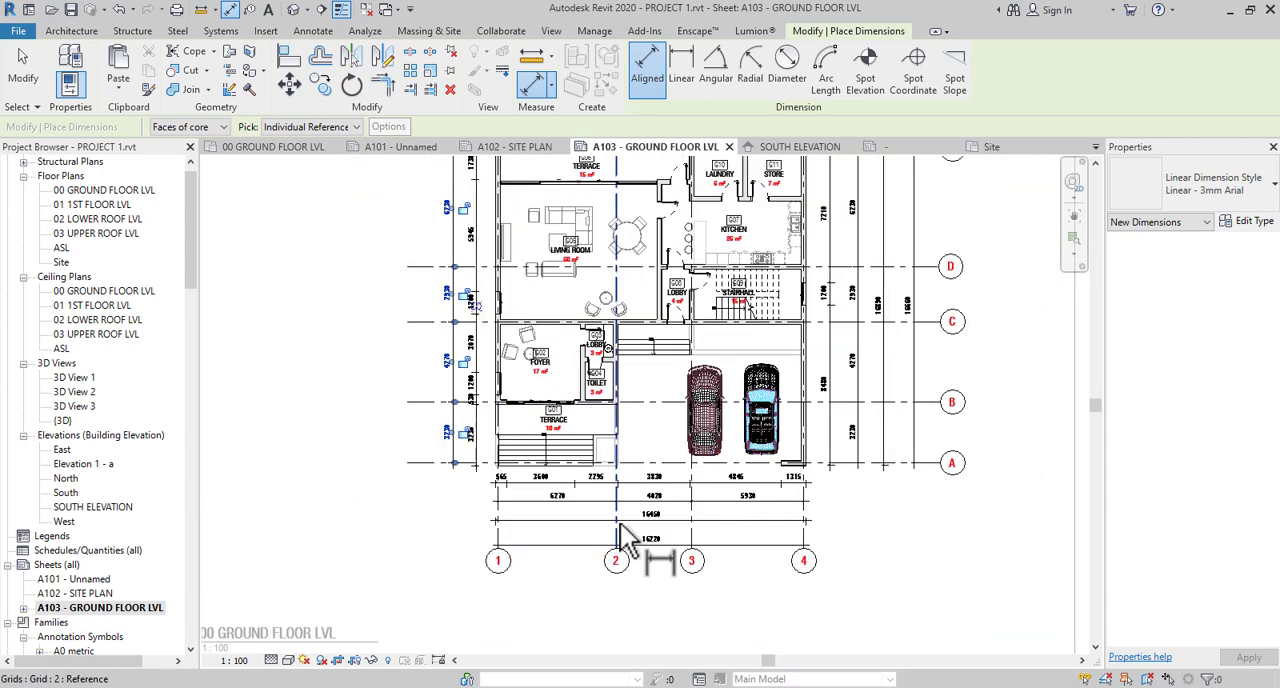
{"action": "scroll", "coordinate": [789, 557], "scroll_direction": "up", "scroll_amount": 6}
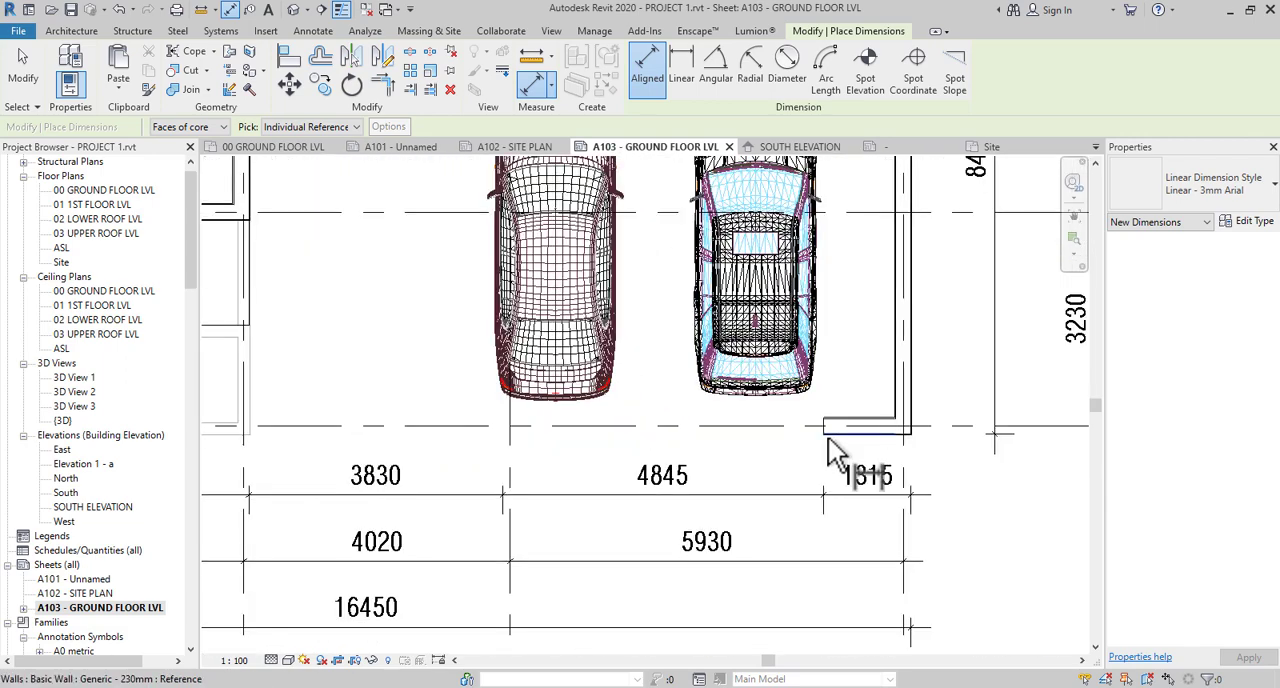
{"action": "scroll", "coordinate": [872, 461], "scroll_direction": "down", "scroll_amount": 3}
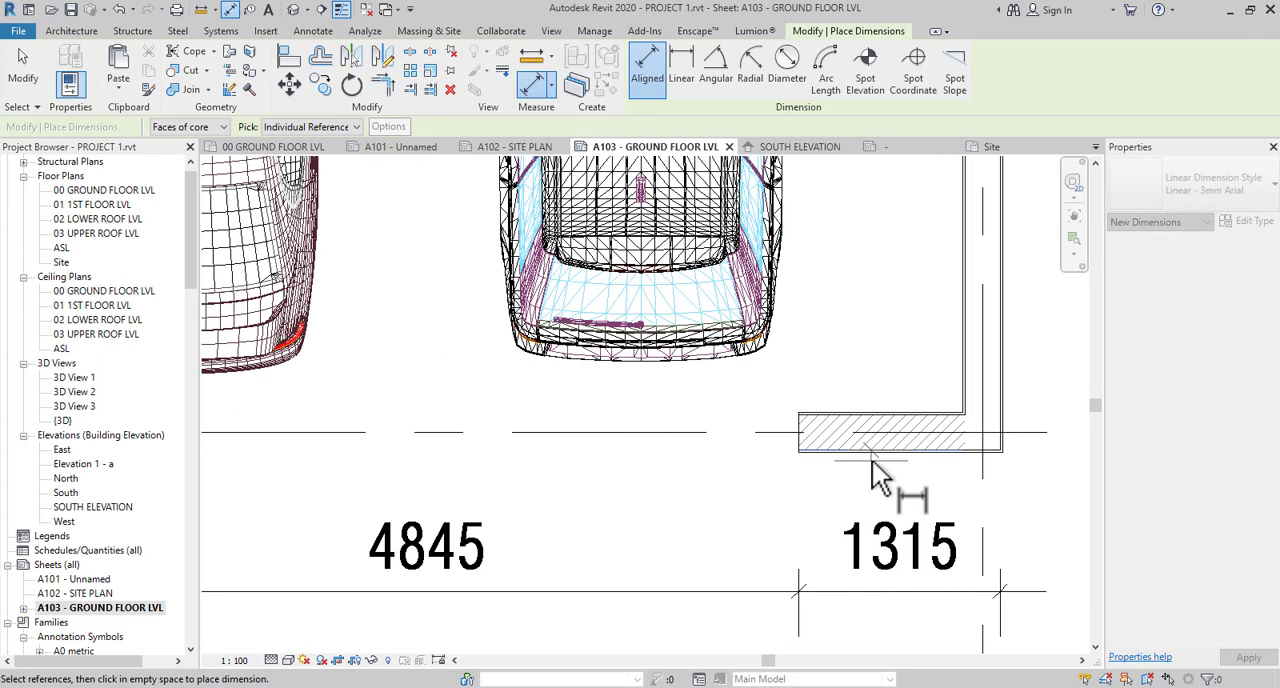
{"action": "scroll", "coordinate": [872, 461], "scroll_direction": "down", "scroll_amount": 5}
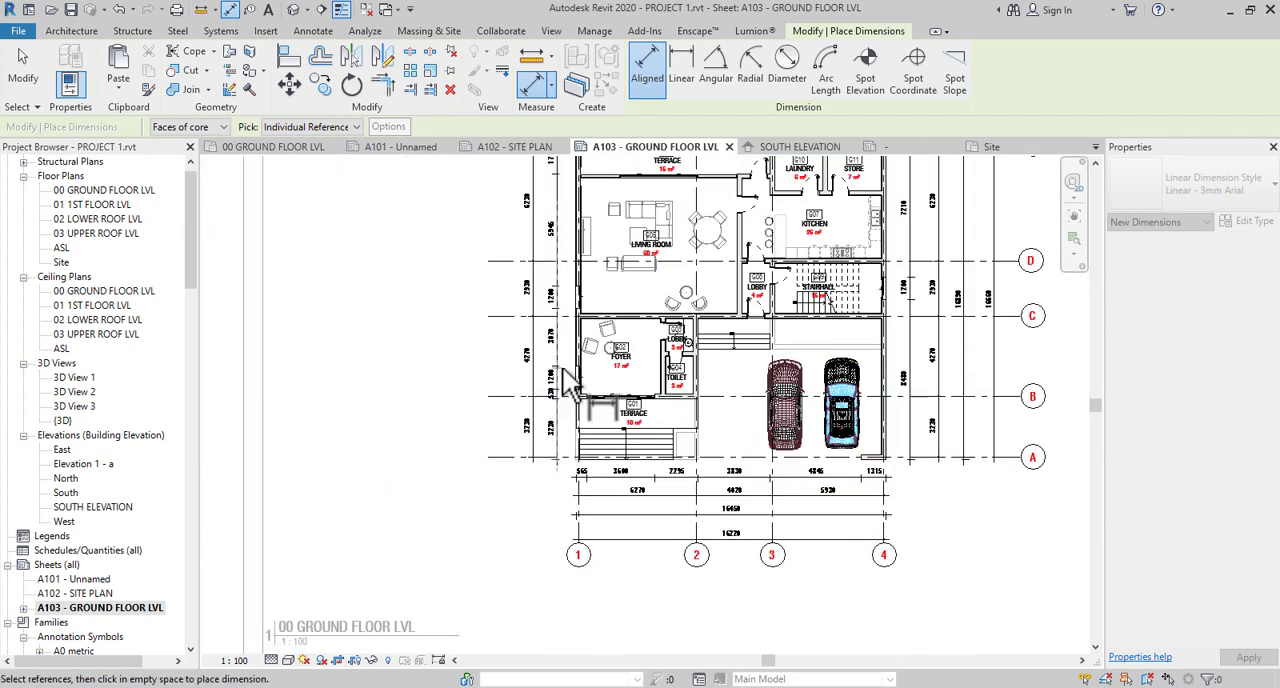
{"action": "scroll", "coordinate": [564, 369], "scroll_direction": "up", "scroll_amount": 3}
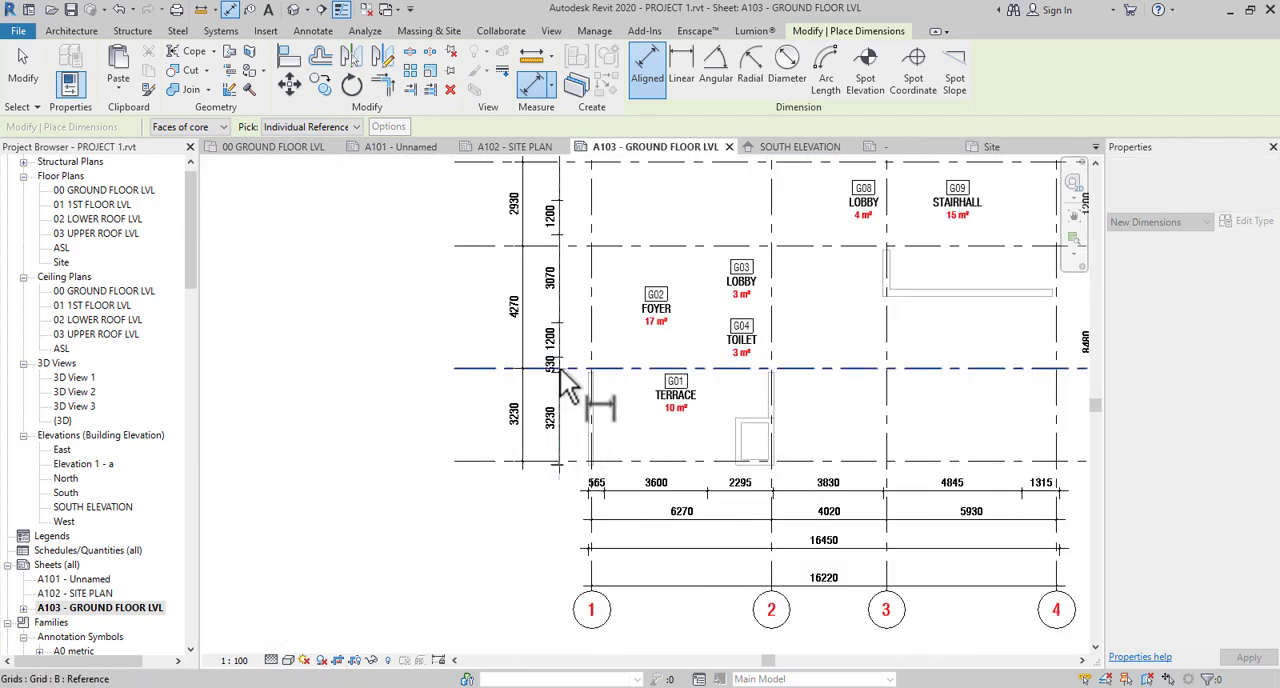
{"action": "middle_click_drag", "start_coordinate": [562, 372], "coordinate": [563, 671]}
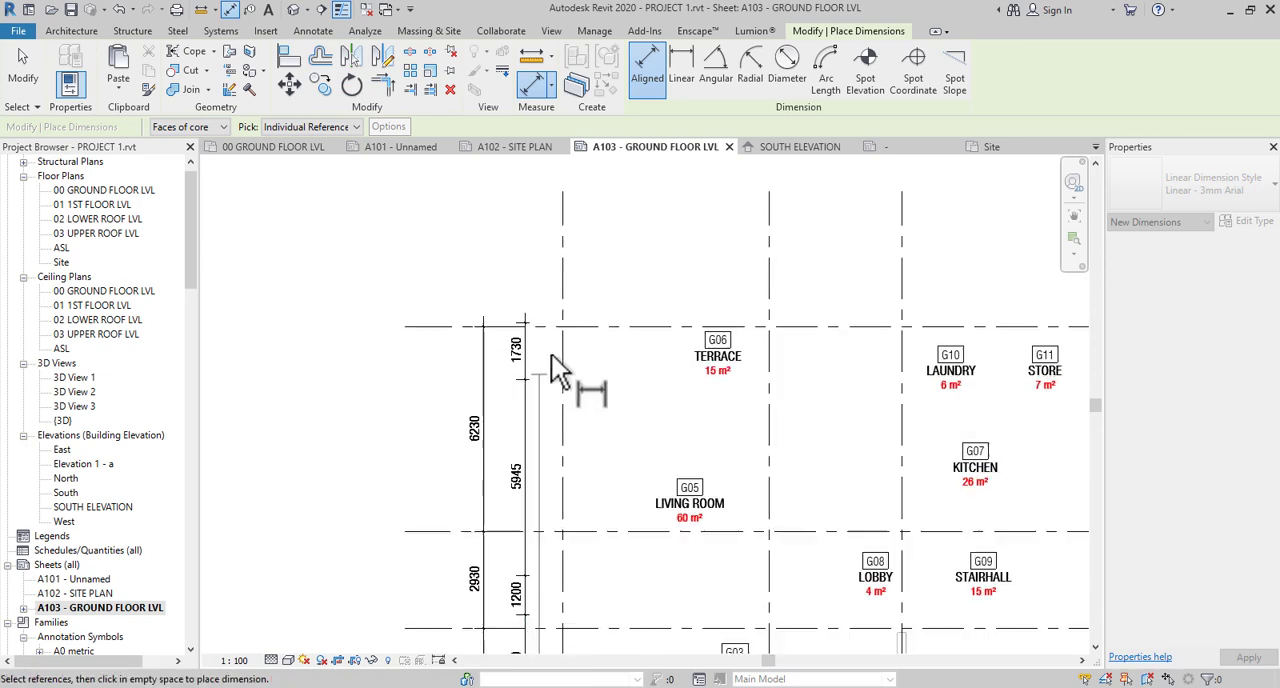
{"action": "scroll", "coordinate": [583, 280], "scroll_direction": "up", "scroll_amount": 6}
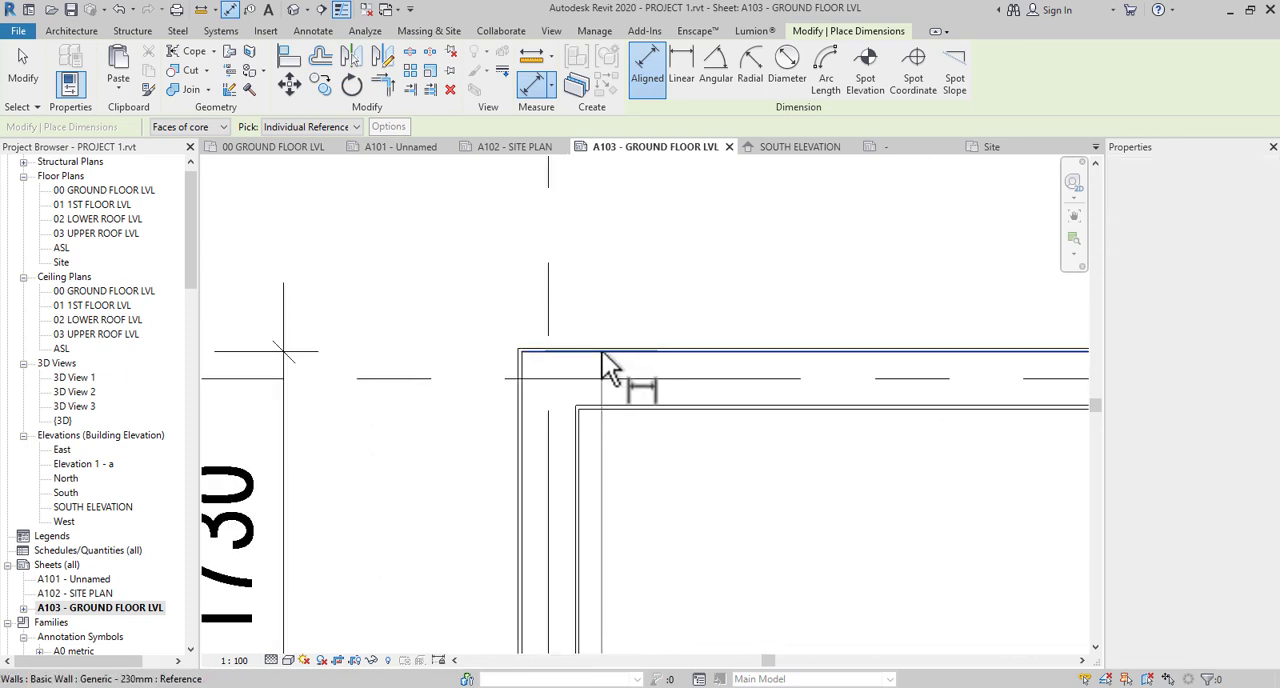
{"action": "scroll", "coordinate": [650, 322], "scroll_direction": "down", "scroll_amount": 5}
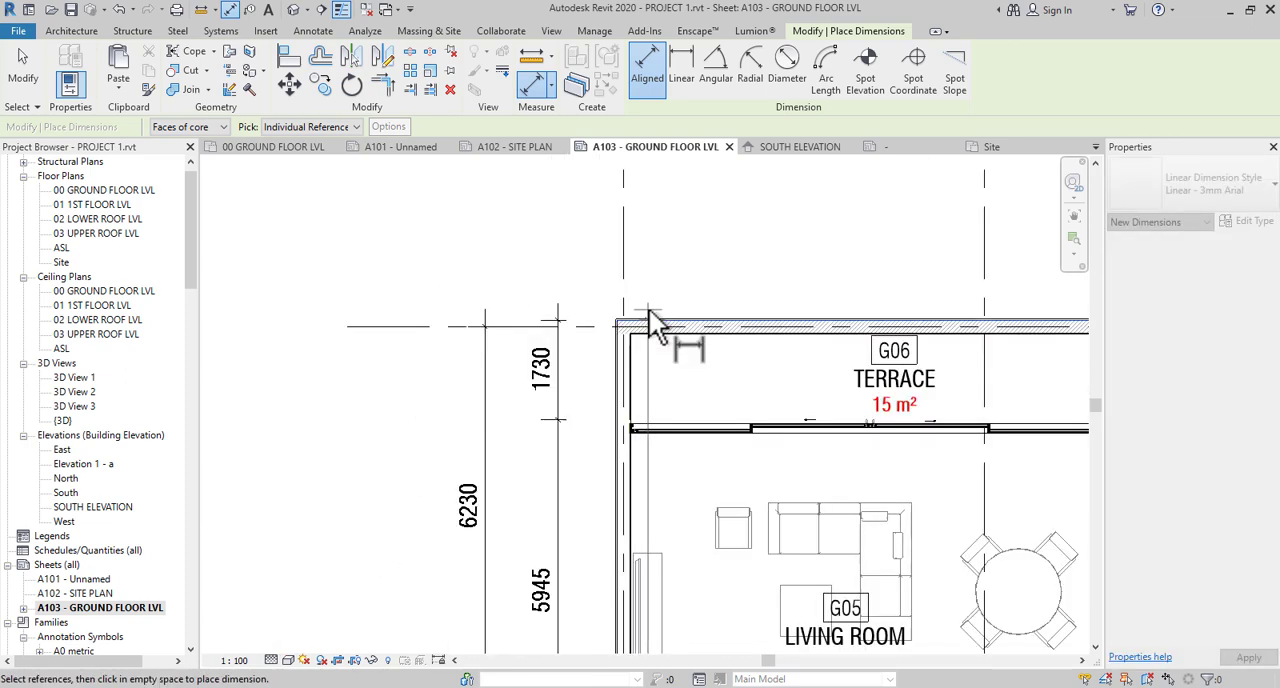
{"action": "scroll", "coordinate": [543, 388], "scroll_direction": "down", "scroll_amount": 3}
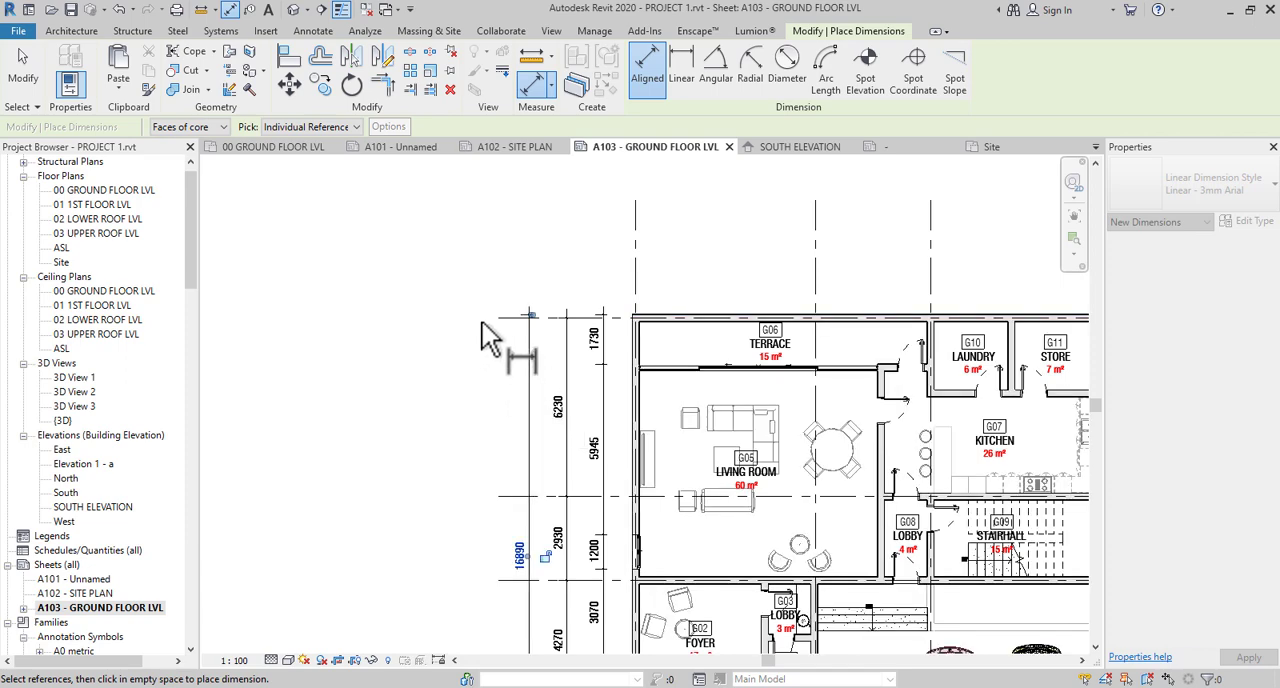
- Dimension the overall distance between grids E and A in the outermost row on the grid 1 side and end the dimension command
{"action": "scroll", "coordinate": [519, 333], "scroll_direction": "down", "scroll_amount": 3}
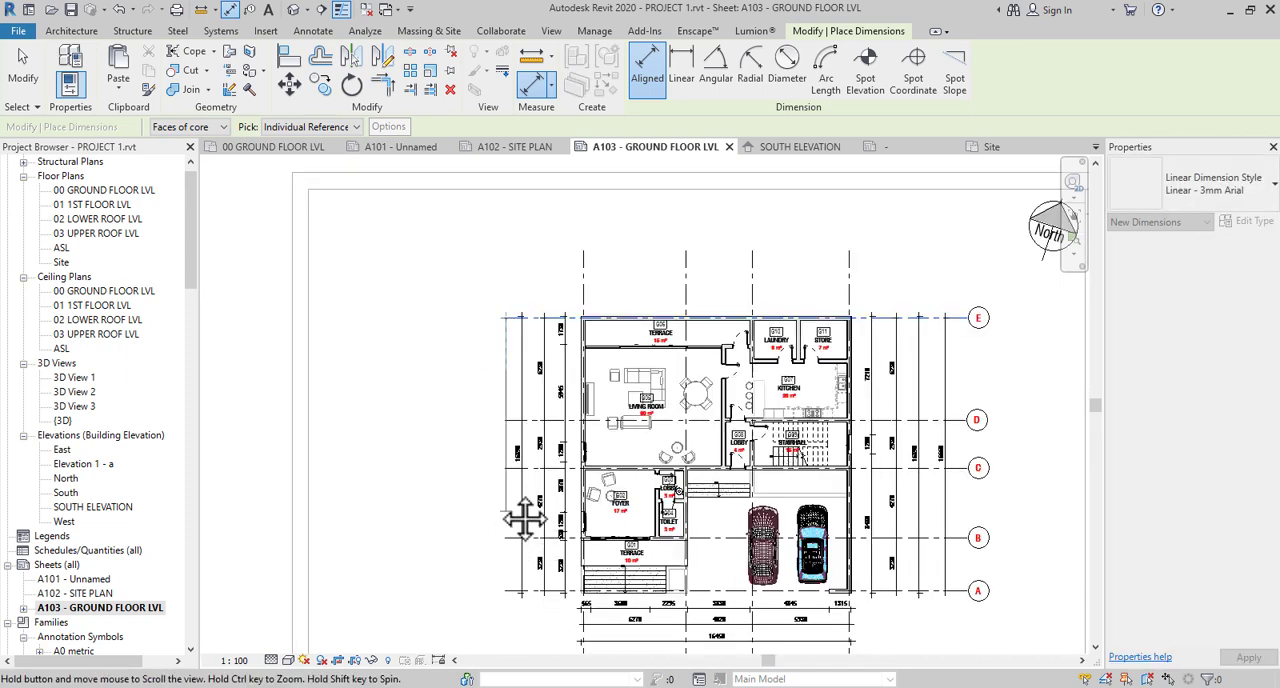
{"action": "scroll", "coordinate": [506, 574], "scroll_direction": "up", "scroll_amount": 2}
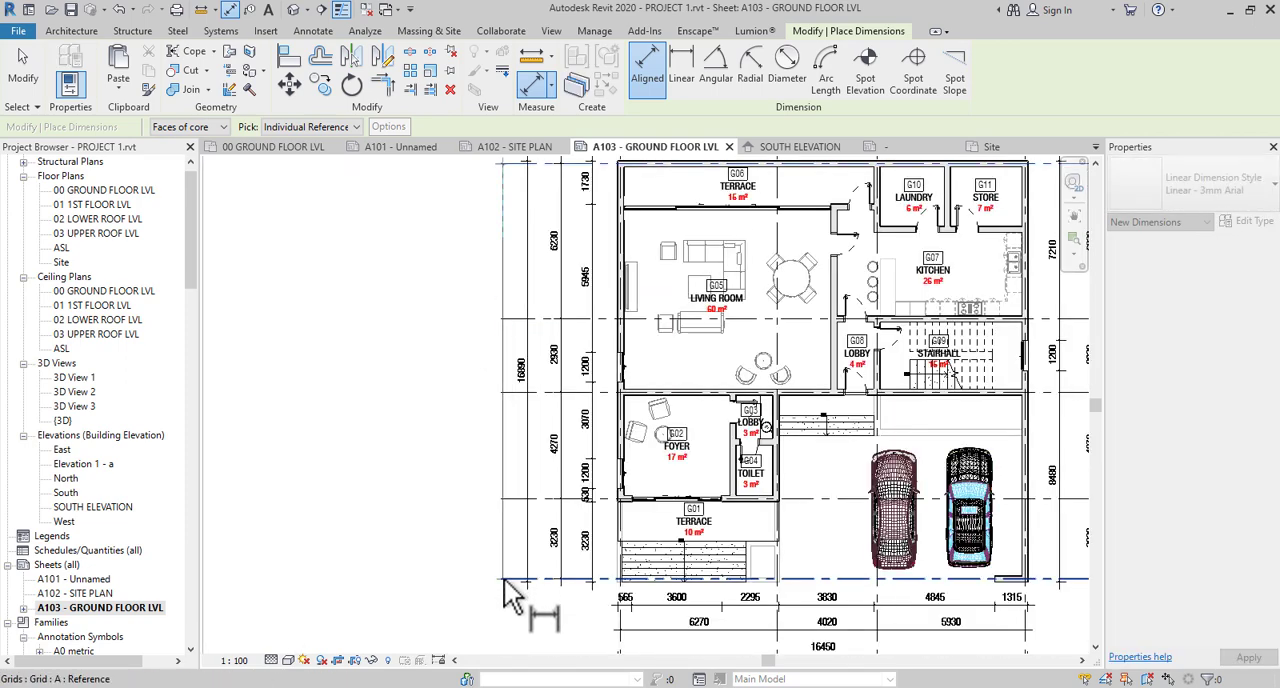
{"action": "left_click", "coordinate": [491, 589]}
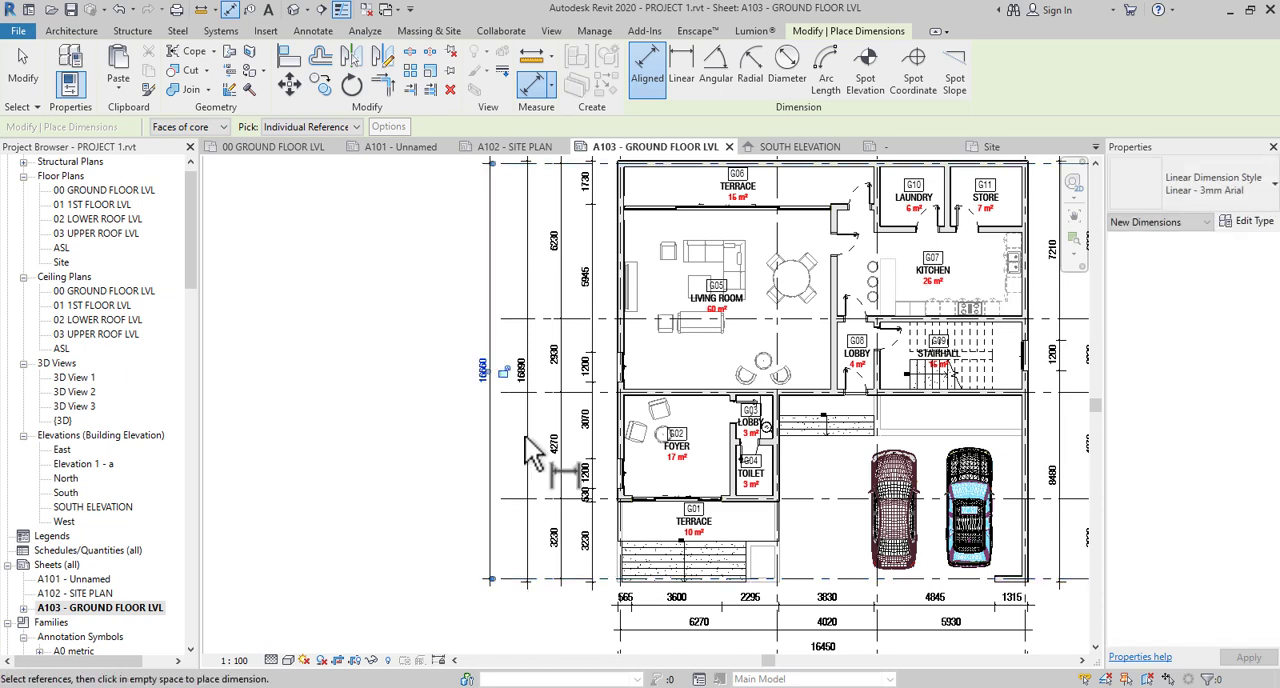
{"action": "key", "text": "Escape"}
{"action": "key", "text": "Escape"}
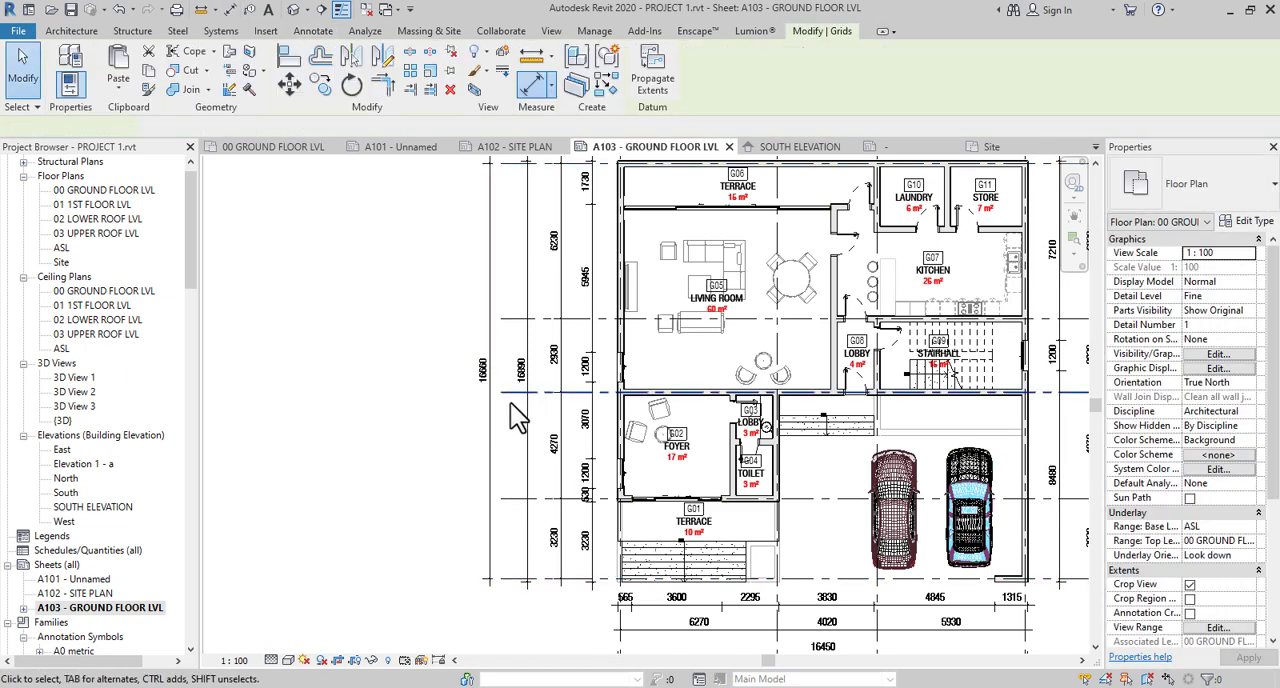
- Extend the end of grid C past the outermost dimension row on the grid 1 side and clear the selection
{"action": "left_click", "coordinate": [505, 394]}
{"action": "left_click_drag", "start_coordinate": [464, 396], "coordinate": [423, 439]}
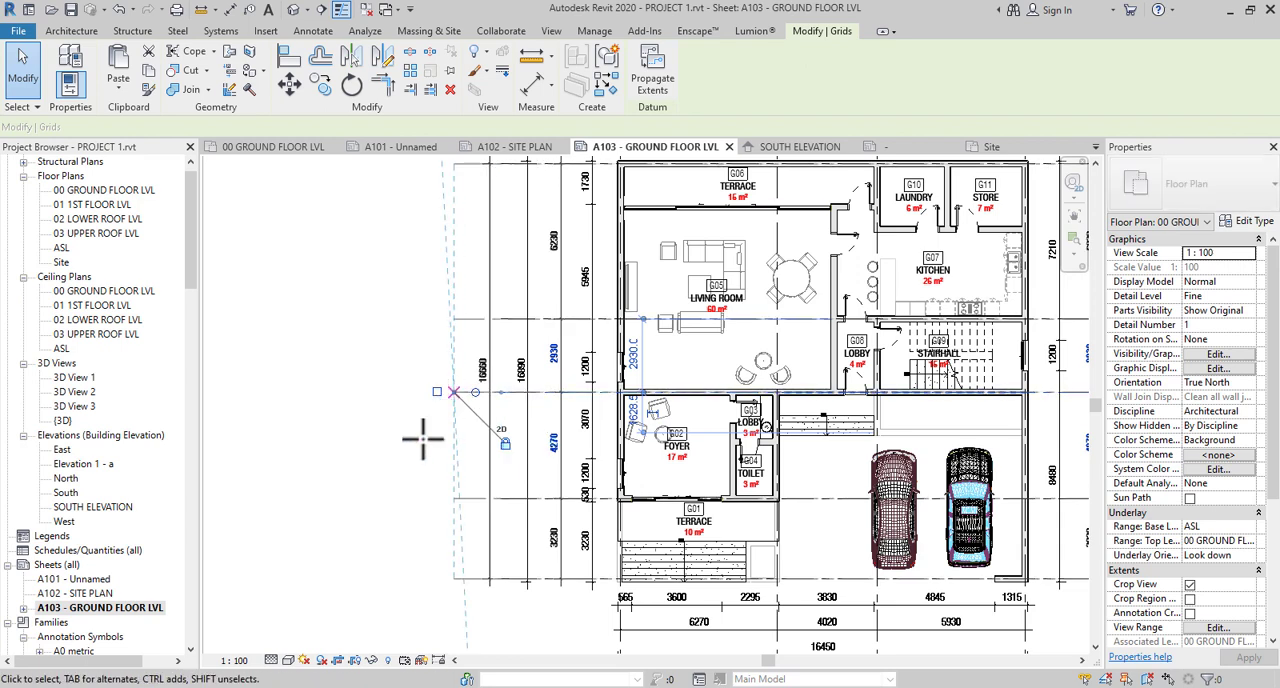
{"action": "scroll", "coordinate": [423, 439], "scroll_direction": "down", "scroll_amount": 2}
{"action": "key", "text": "Escape"}
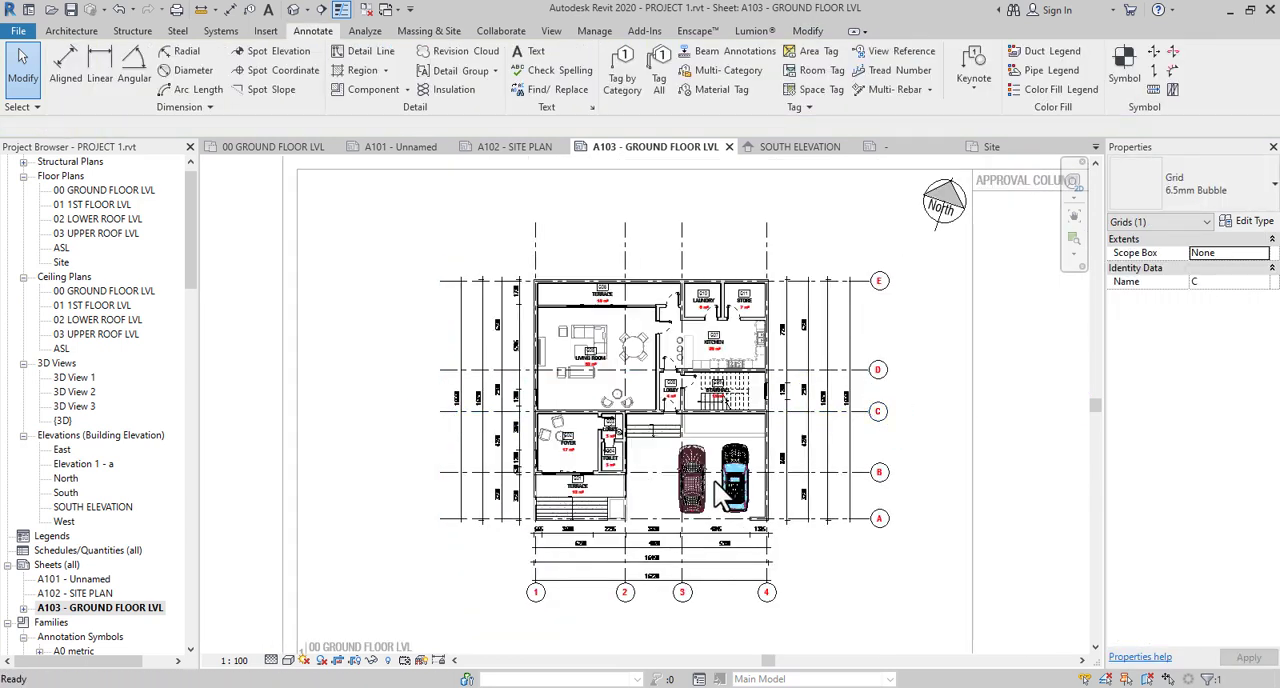
{"action": "key", "text": "Escape"}
{"action": "scroll", "coordinate": [767, 543], "scroll_direction": "down", "scroll_amount": 1}
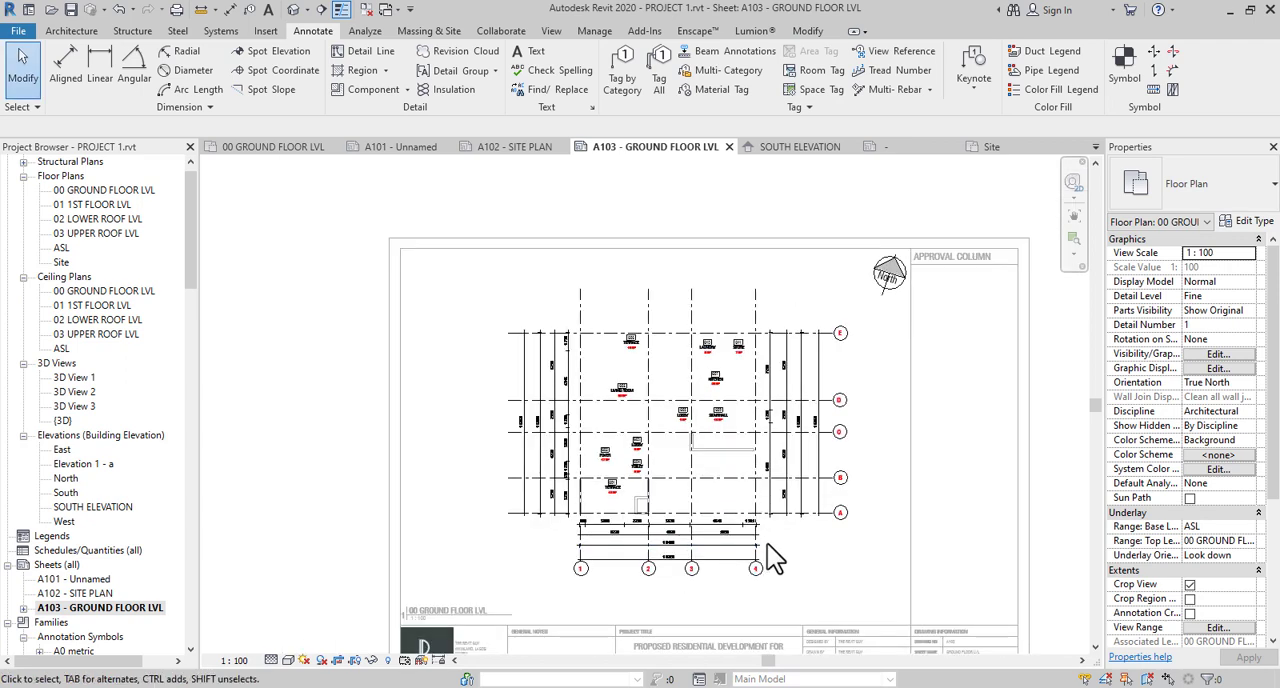
{"action": "scroll", "coordinate": [685, 540], "scroll_direction": "up", "scroll_amount": 1}
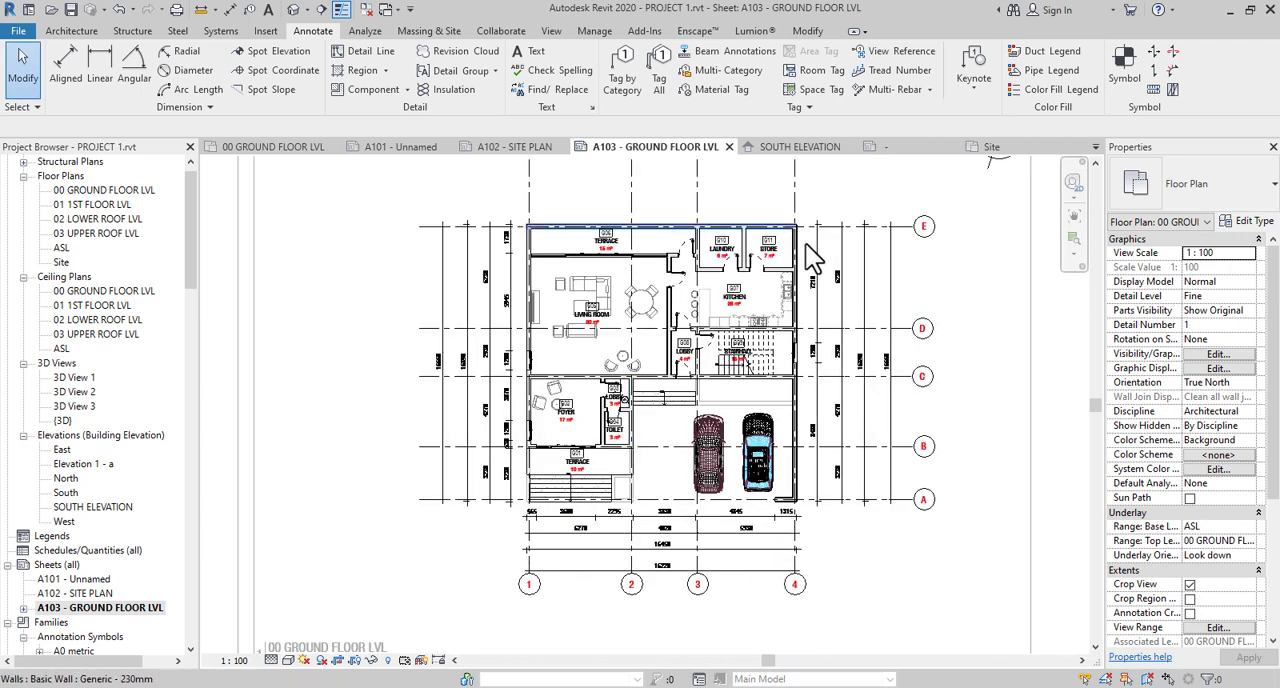
- Start a similar dimension string for the grid E side from the outer and inner faces of the grid 1 wall at terrace G06
{"action": "left_click", "coordinate": [829, 275]}
{"action": "middle_click_drag", "start_coordinate": [829, 275], "coordinate": [810, 357]}
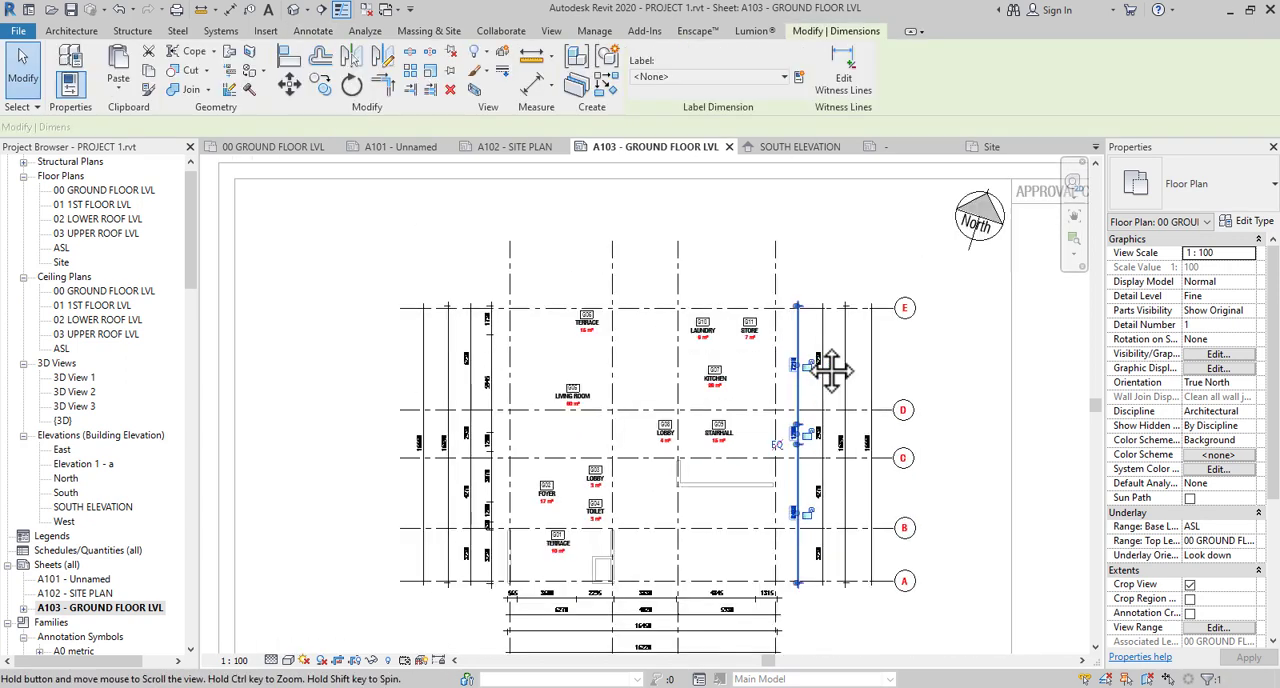
{"action": "left_click", "coordinate": [608, 82]}
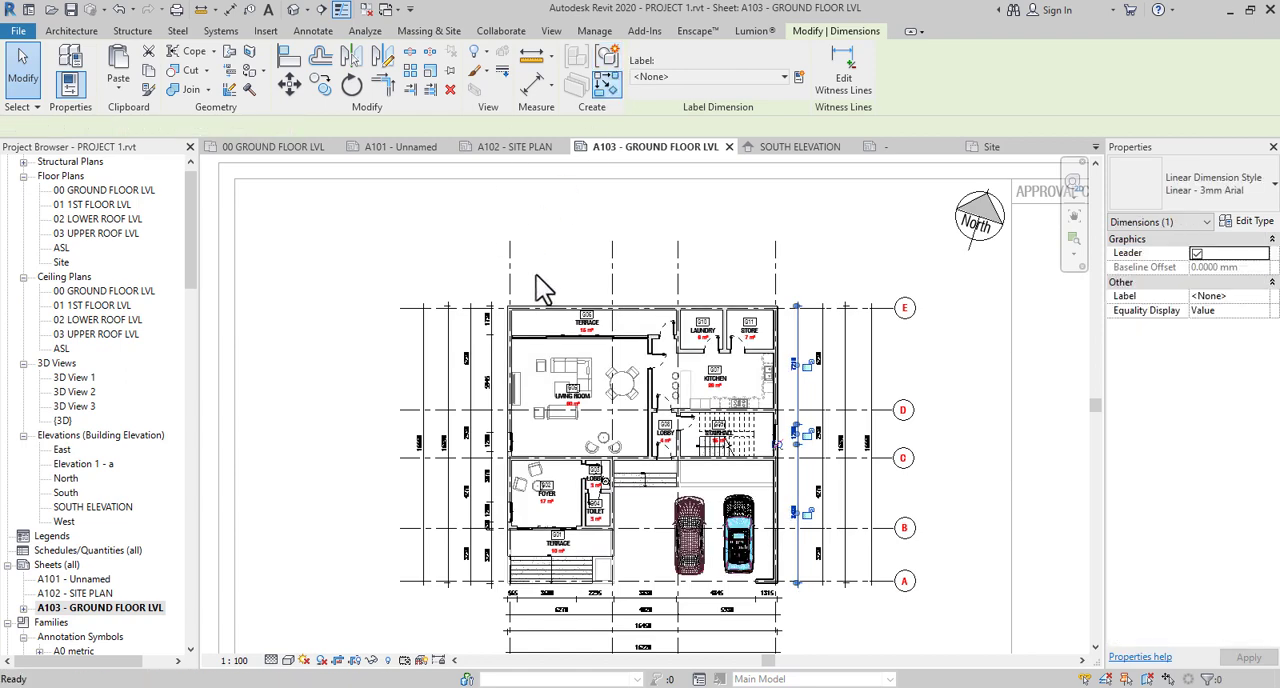
{"action": "scroll", "coordinate": [536, 275], "scroll_direction": "up", "scroll_amount": 2}
{"action": "scroll", "coordinate": [508, 354], "scroll_direction": "up", "scroll_amount": 1}
{"action": "scroll", "coordinate": [443, 417], "scroll_direction": "up", "scroll_amount": 2}
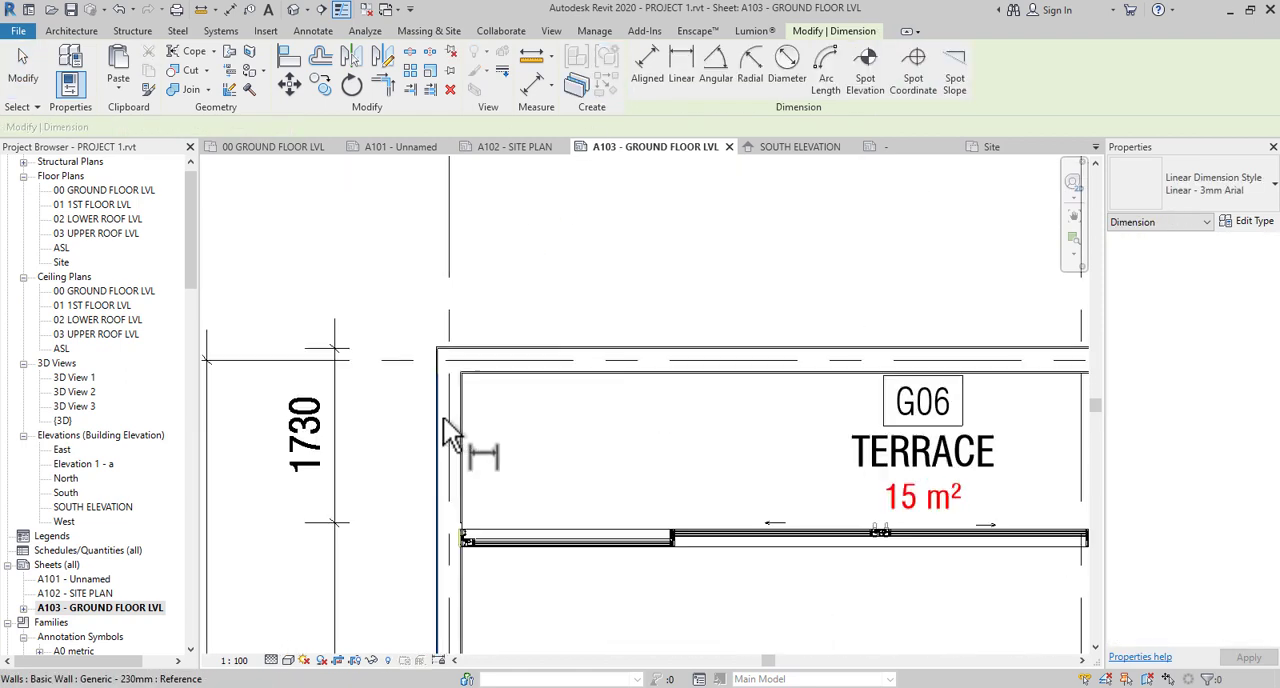
{"action": "scroll", "coordinate": [445, 415], "scroll_direction": "up", "scroll_amount": 2}
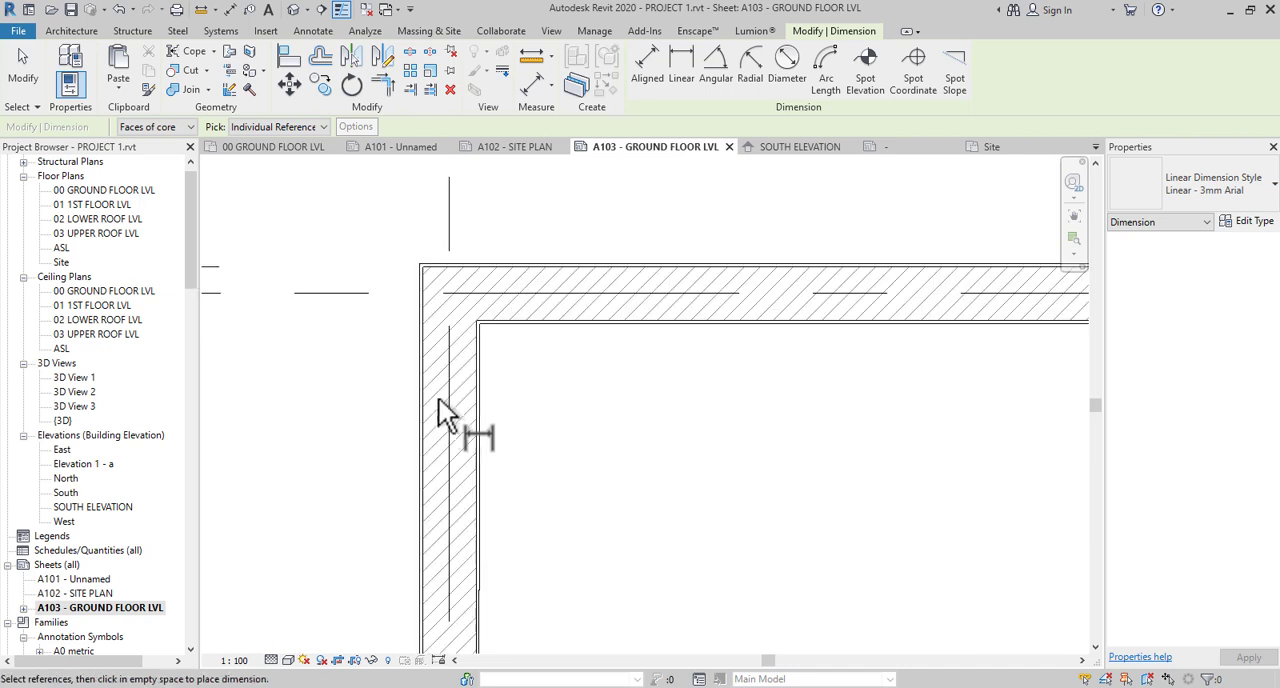
{"action": "scroll", "coordinate": [437, 400], "scroll_direction": "down", "scroll_amount": 4}
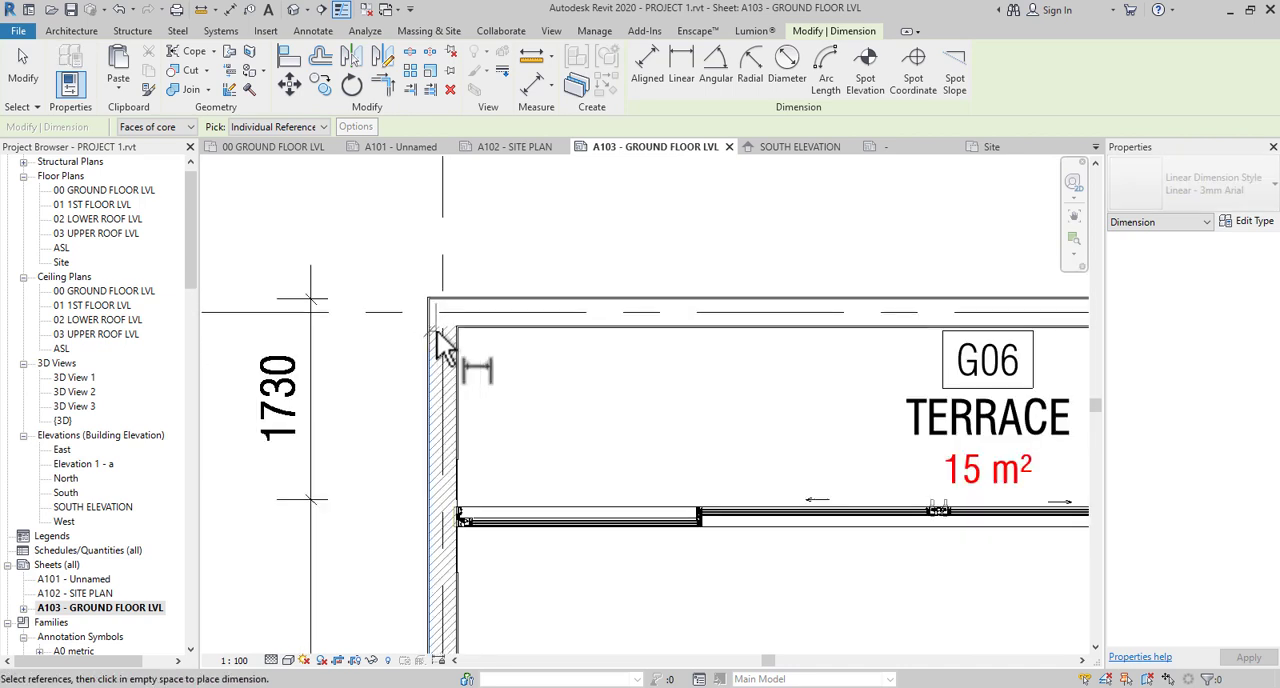
{"action": "scroll", "coordinate": [476, 437], "scroll_direction": "up", "scroll_amount": 2}
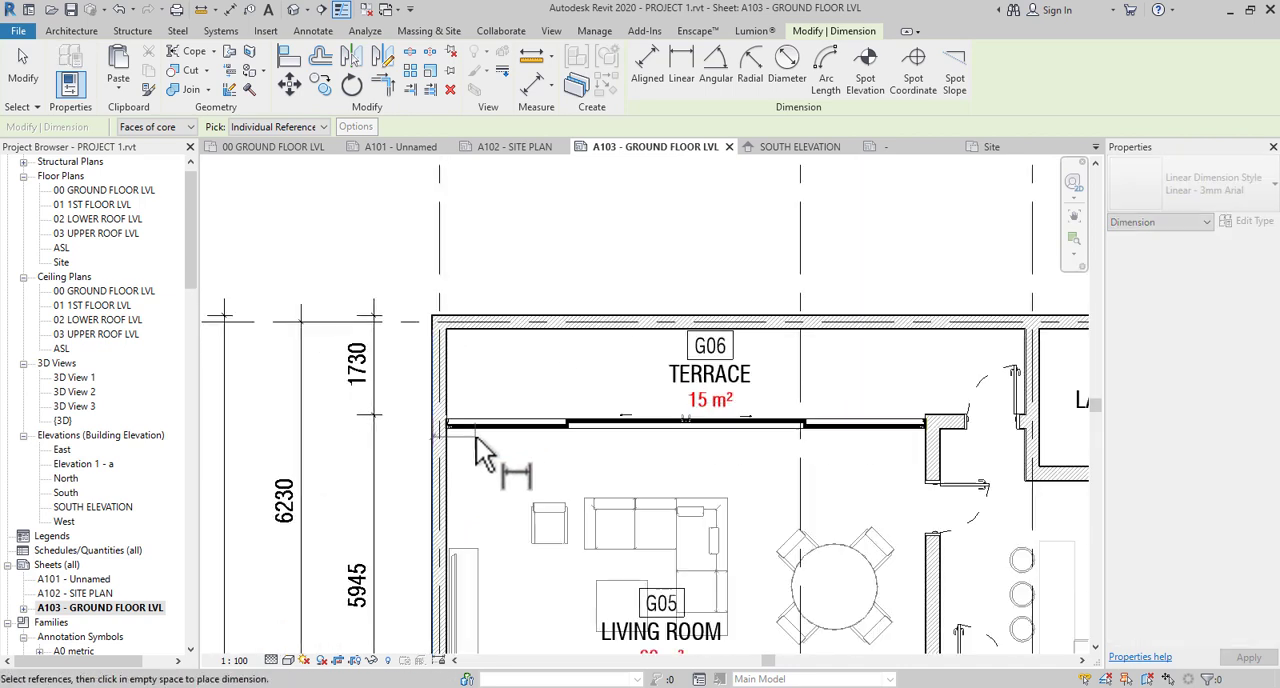
{"action": "scroll", "coordinate": [440, 418], "scroll_direction": "up", "scroll_amount": 1}
{"action": "scroll", "coordinate": [437, 412], "scroll_direction": "up", "scroll_amount": 3}
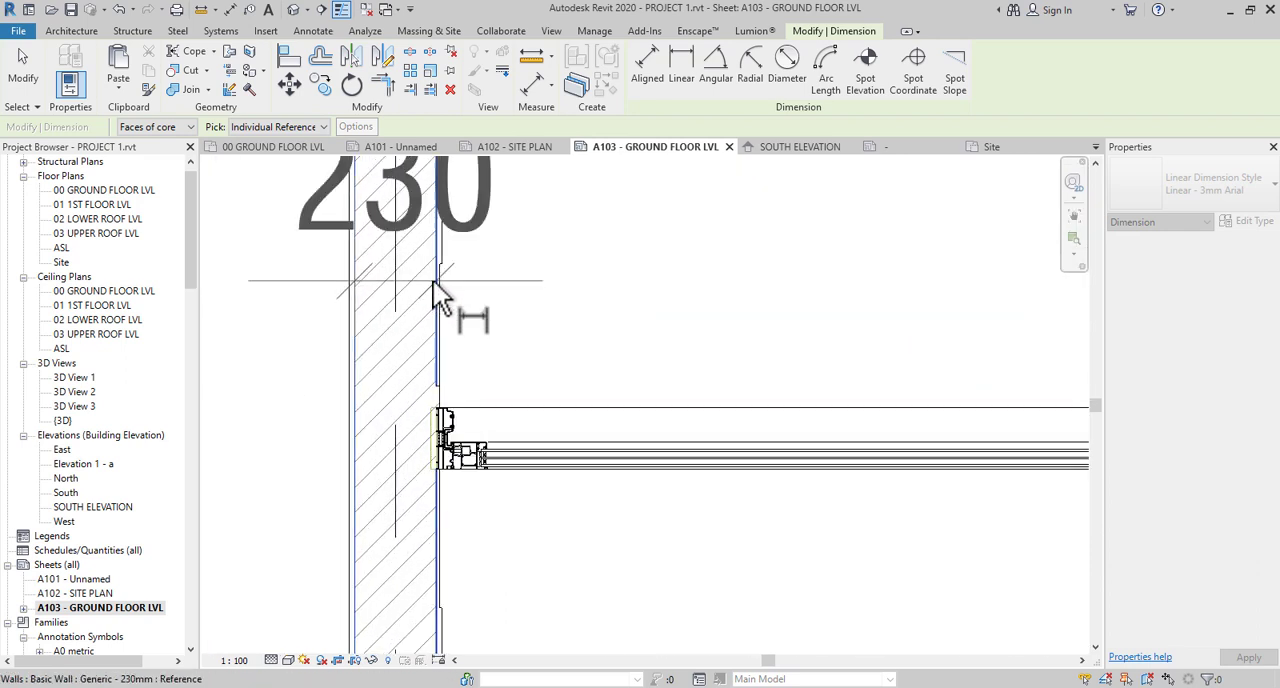
- Add the wall face at the far end of the G06 terrace sliding door to the dimension string
{"action": "scroll", "coordinate": [433, 281], "scroll_direction": "down", "scroll_amount": 5}
{"action": "scroll", "coordinate": [444, 349], "scroll_direction": "down", "scroll_amount": 3}
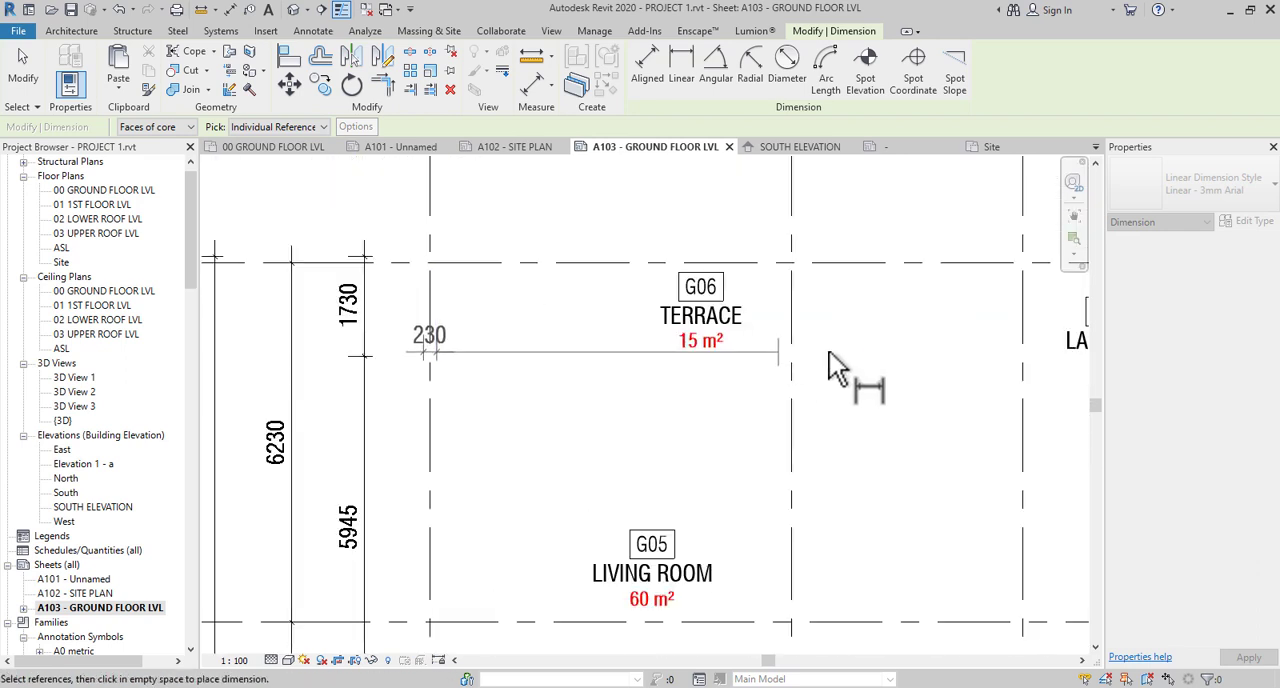
{"action": "scroll", "coordinate": [880, 390], "scroll_direction": "up", "scroll_amount": 6}
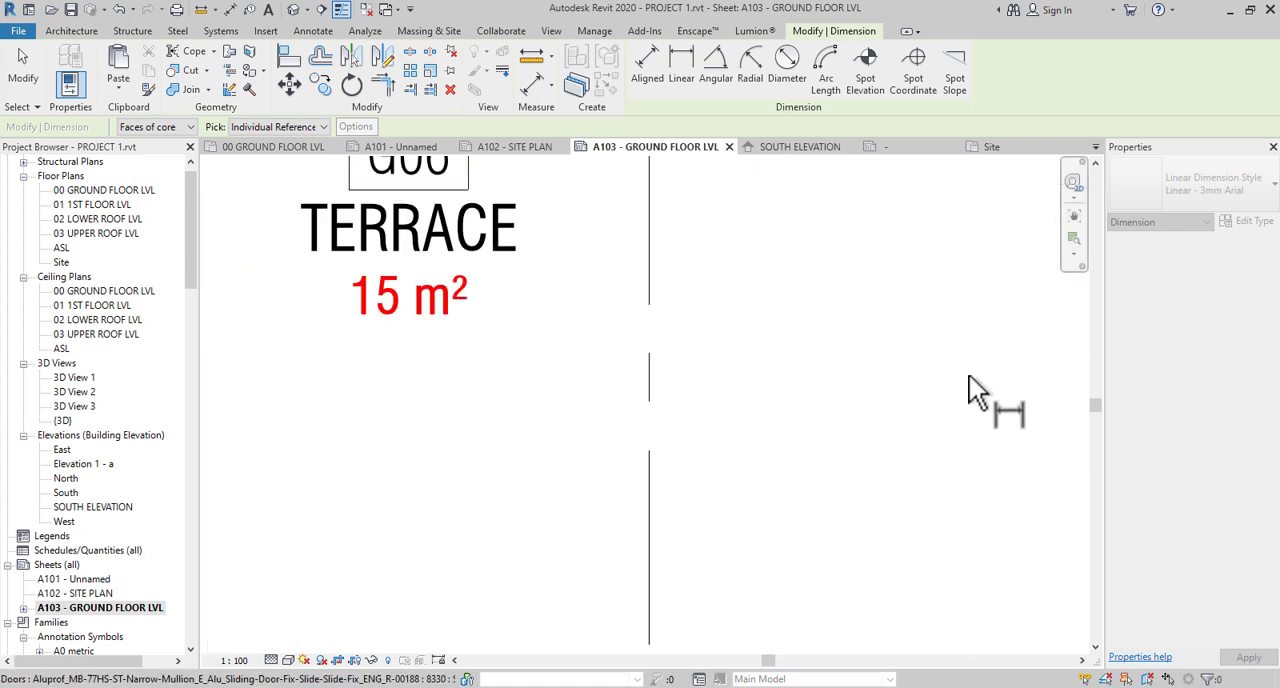
{"action": "middle_click_drag", "start_coordinate": [990, 405], "coordinate": [839, 418]}
{"action": "scroll", "coordinate": [832, 418], "scroll_direction": "up", "scroll_amount": 2}
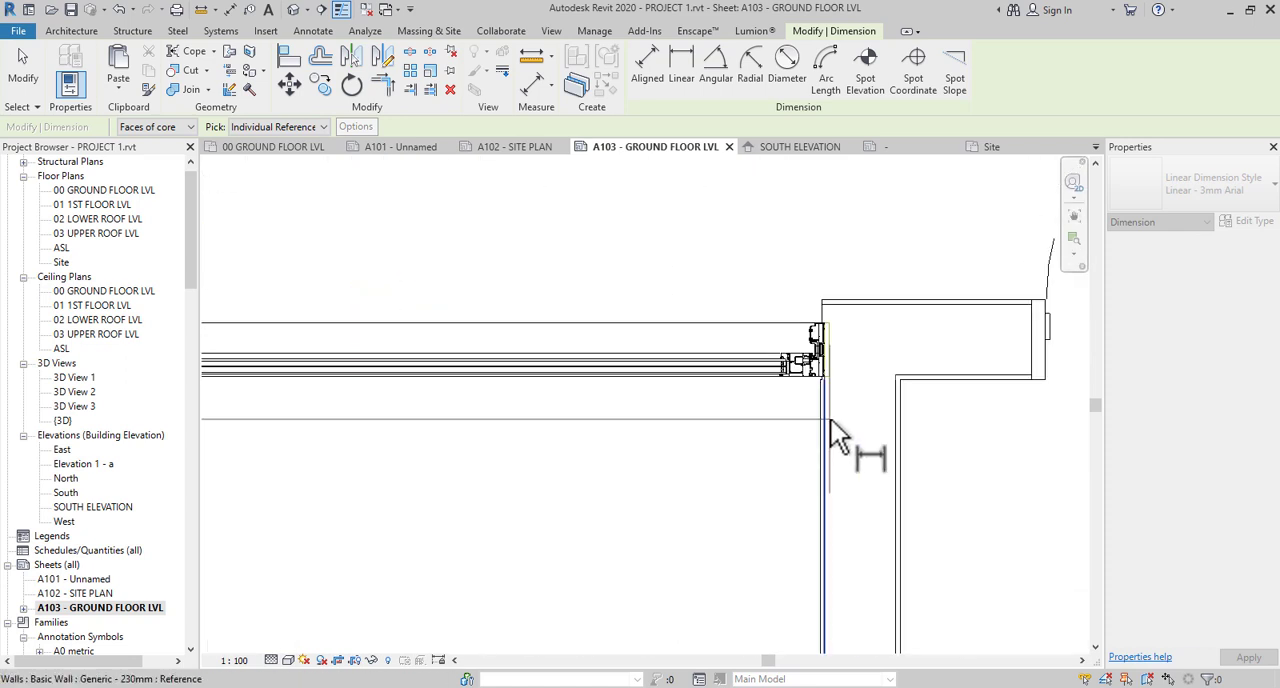
{"action": "left_click", "coordinate": [830, 419]}
- Add both edges of the single-leaf door between the terrace sliding door and laundry G10 to the string
{"action": "scroll", "coordinate": [940, 376], "scroll_direction": "down", "scroll_amount": 1}
{"action": "middle_click_drag", "start_coordinate": [946, 380], "coordinate": [655, 425]}
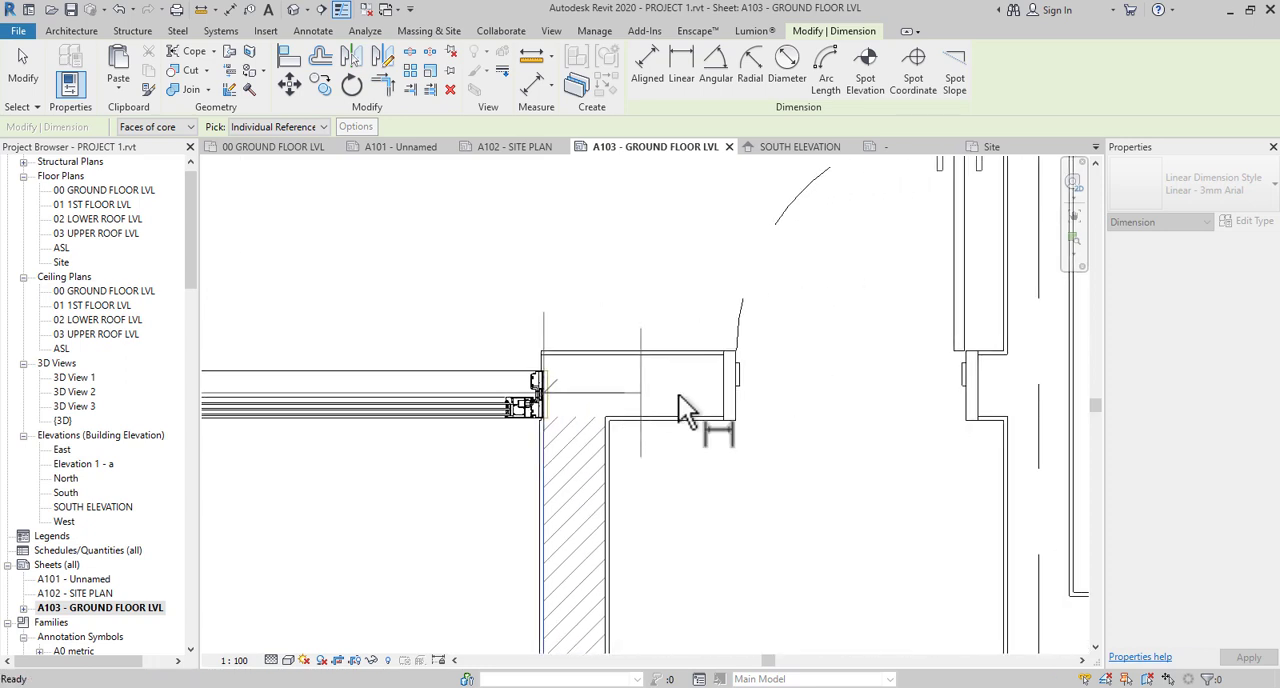
{"action": "left_click", "coordinate": [726, 406]}
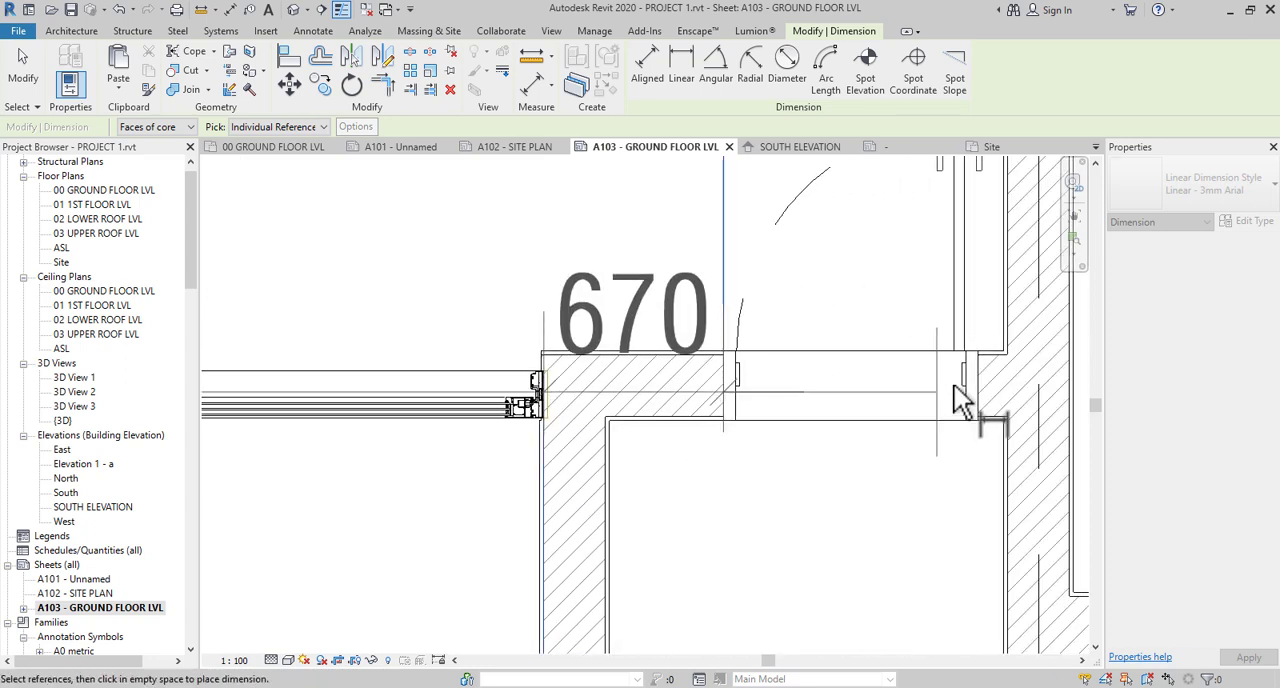
{"action": "left_click", "coordinate": [981, 387]}
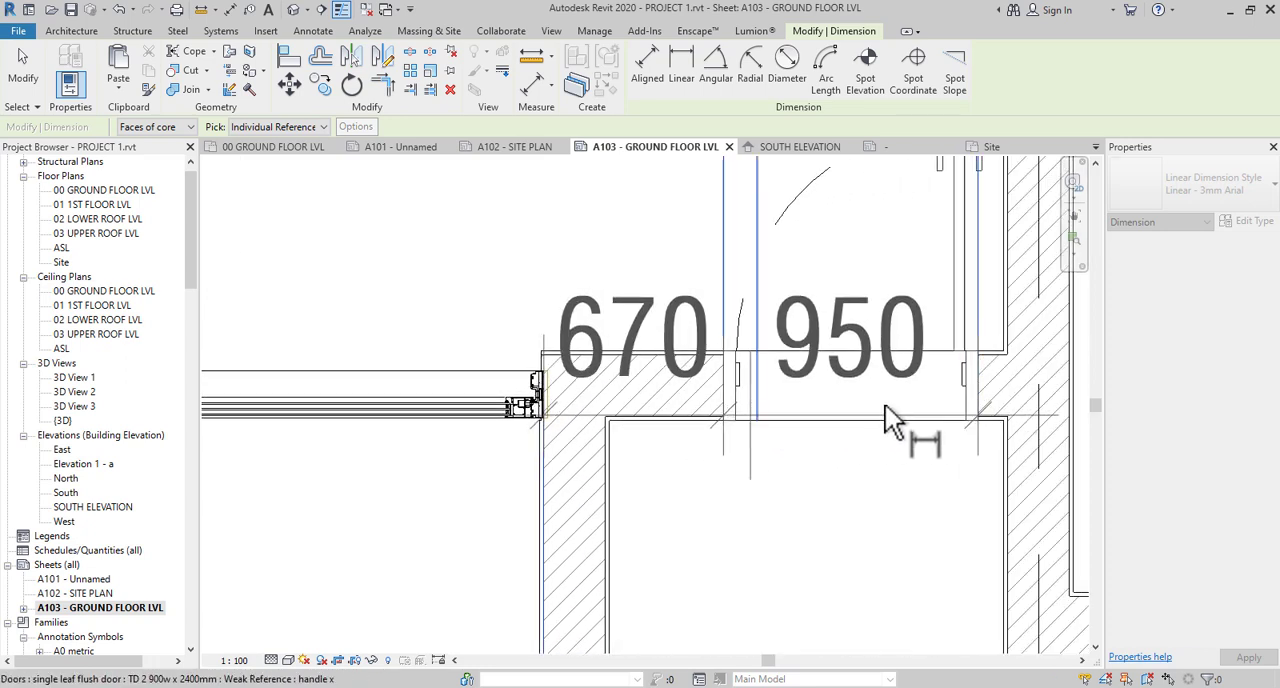
{"action": "scroll", "coordinate": [885, 405], "scroll_direction": "down", "scroll_amount": 1}
{"action": "left_click", "coordinate": [733, 382]}
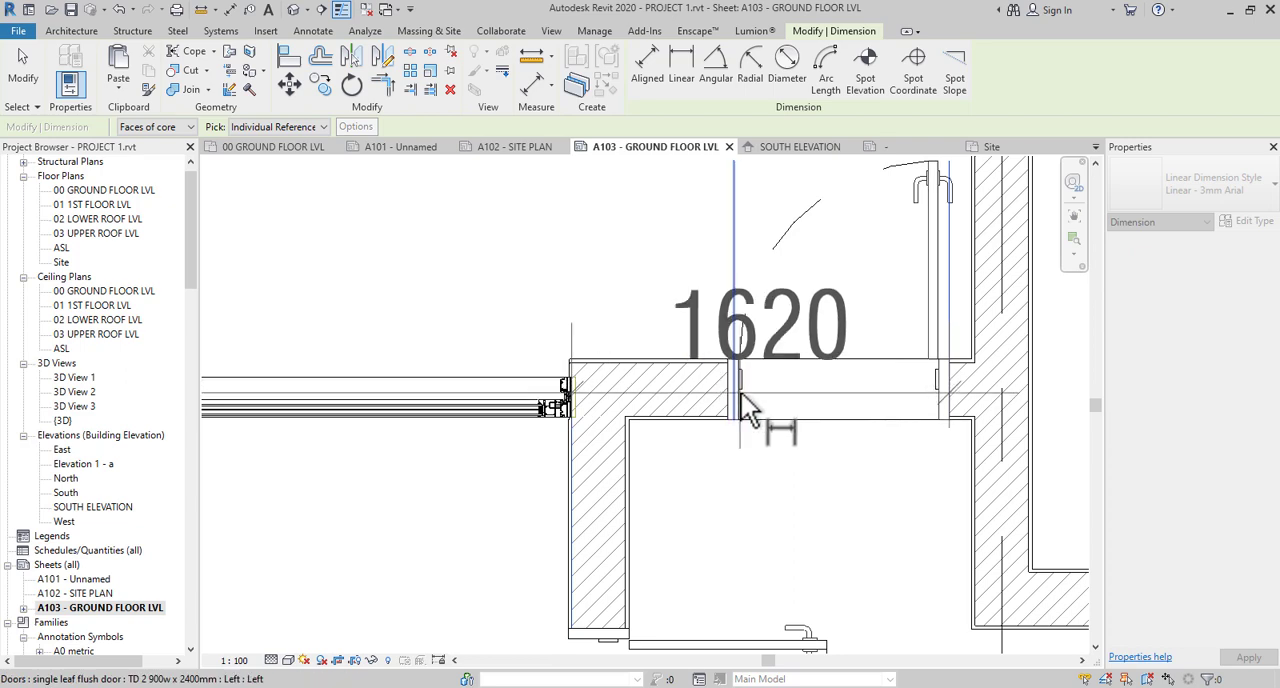
{"action": "left_click", "coordinate": [741, 393]}
{"action": "left_click", "coordinate": [946, 394]}
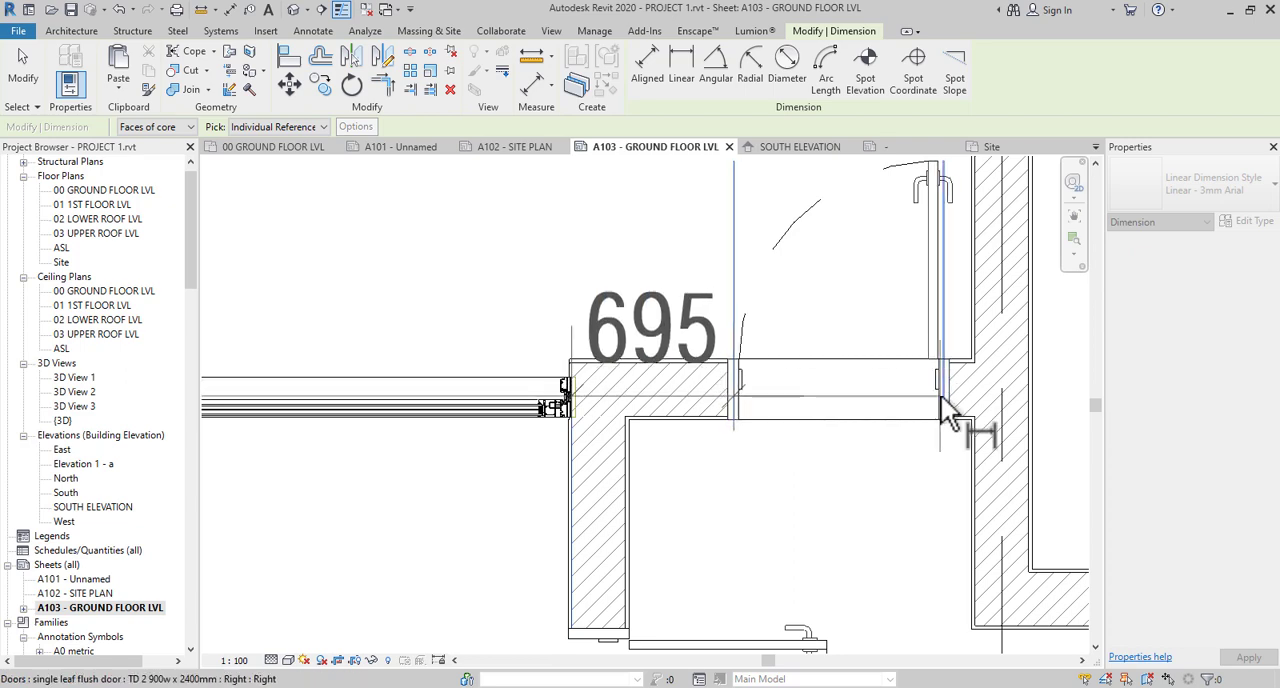
{"action": "left_click", "coordinate": [942, 394]}
- Add the outer wall face at grid 4 beside store G11 and place the string just outside the grid E wall
{"action": "scroll", "coordinate": [914, 408], "scroll_direction": "down", "scroll_amount": 2}
{"action": "middle_click_drag", "start_coordinate": [902, 385], "coordinate": [605, 446]}
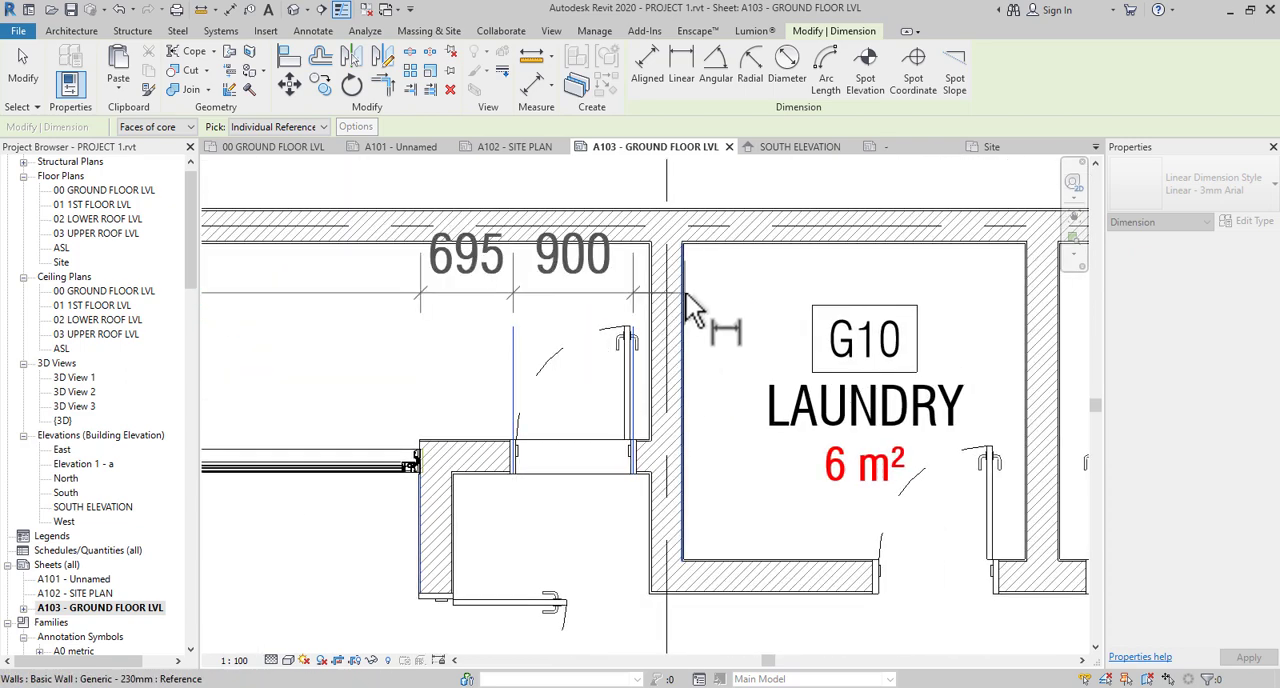
{"action": "scroll", "coordinate": [685, 292], "scroll_direction": "up", "scroll_amount": 2}
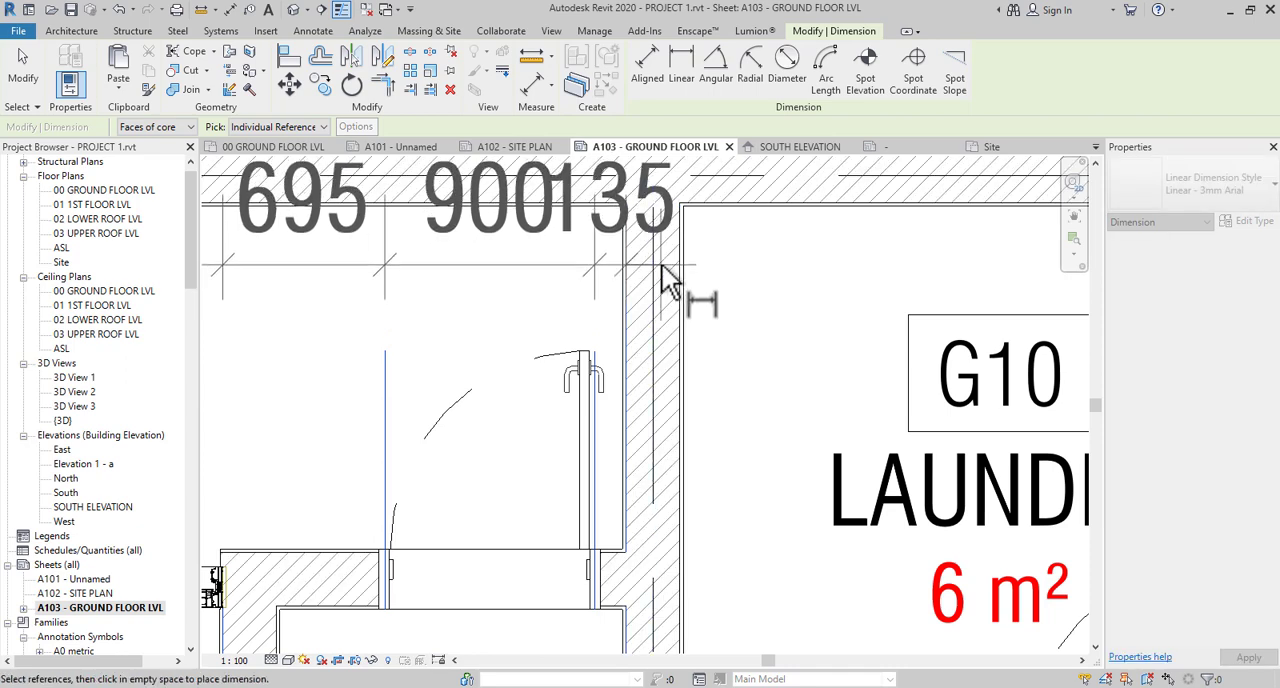
{"action": "scroll", "coordinate": [681, 270], "scroll_direction": "down", "scroll_amount": 4}
{"action": "middle_click_drag", "start_coordinate": [809, 277], "coordinate": [571, 401]}
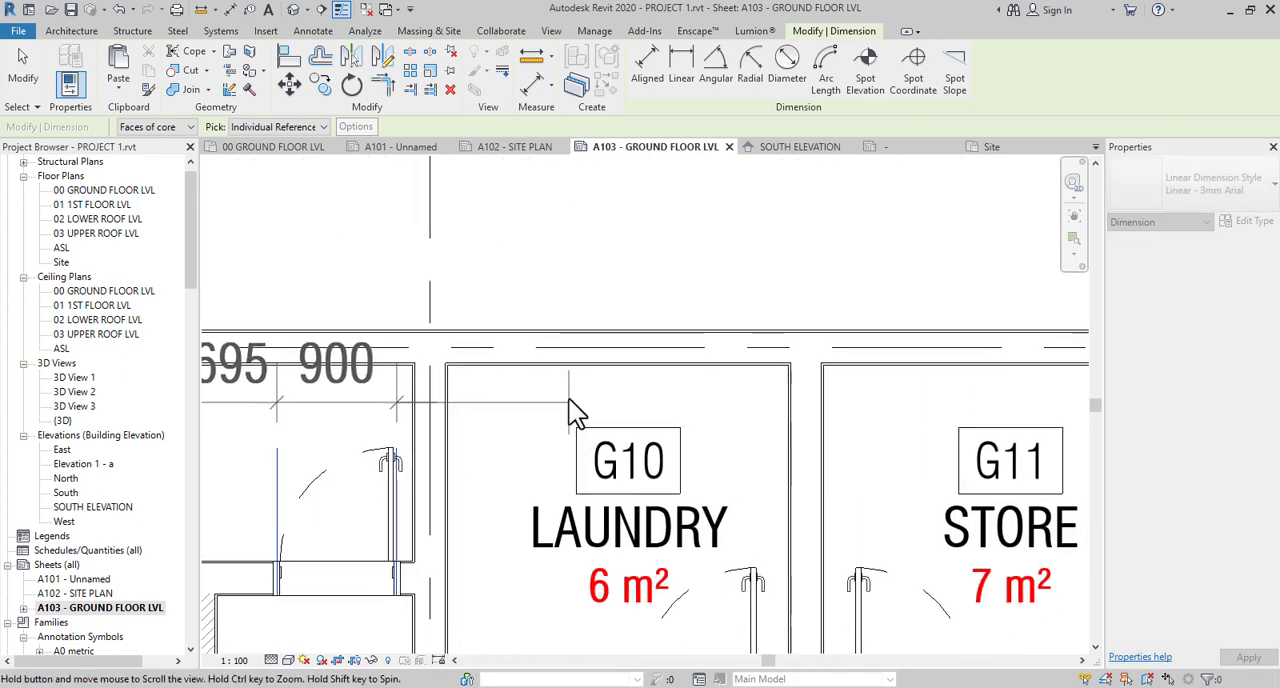
{"action": "scroll", "coordinate": [594, 373], "scroll_direction": "down", "scroll_amount": 4}
{"action": "scroll", "coordinate": [868, 359], "scroll_direction": "up", "scroll_amount": 1}
{"action": "scroll", "coordinate": [1015, 385], "scroll_direction": "up", "scroll_amount": 2}
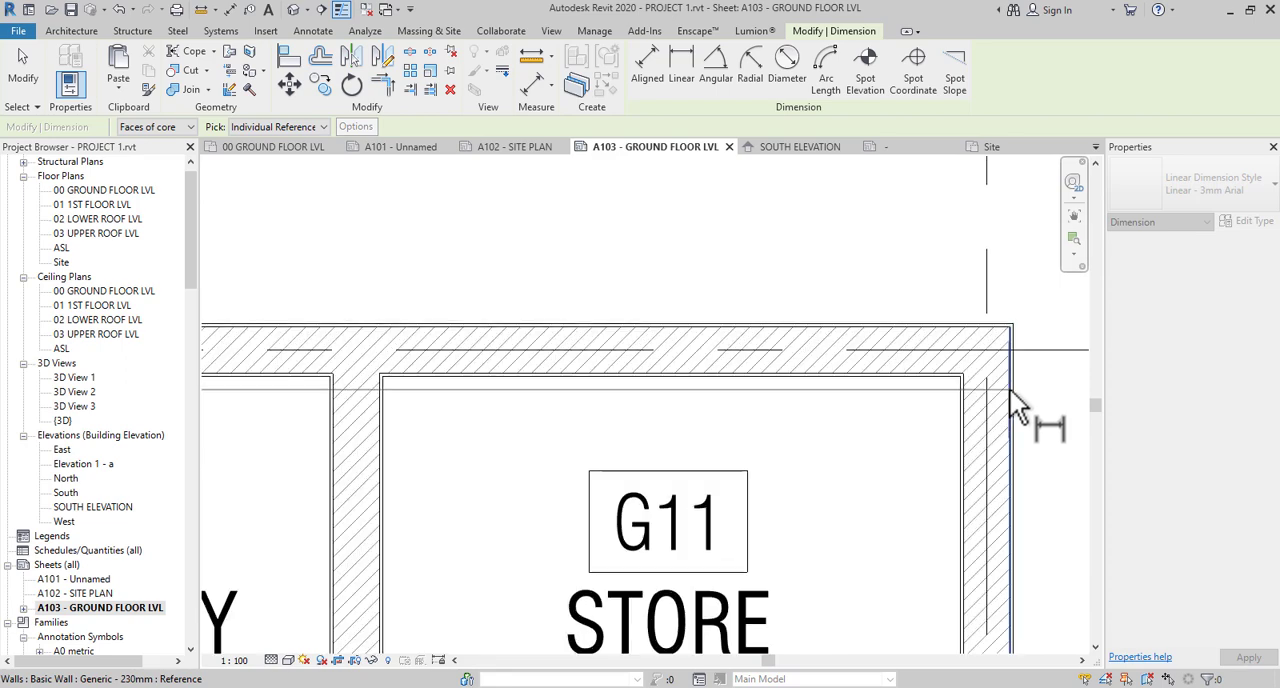
{"action": "scroll", "coordinate": [1009, 390], "scroll_direction": "down", "scroll_amount": 3}
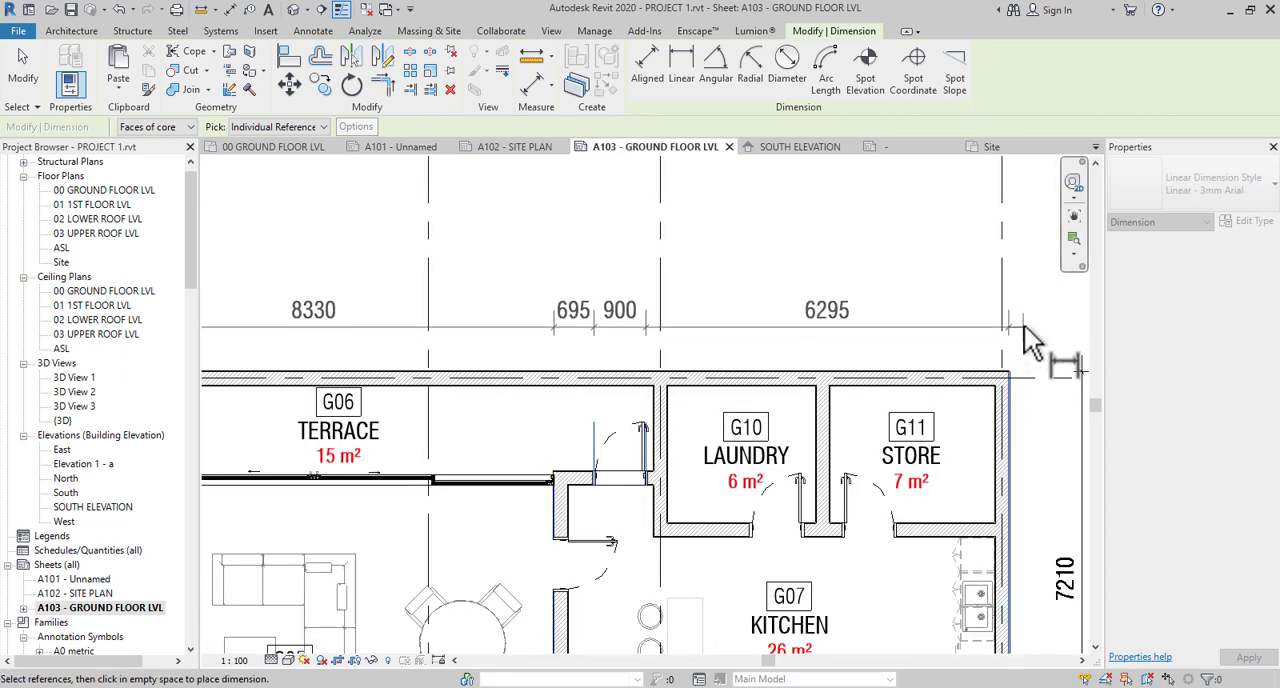
{"action": "left_click", "coordinate": [1024, 326]}
- Dimension the overall building width between the outer wall faces at grids 4 and 1, in a third row on the grid E side
{"action": "scroll", "coordinate": [1019, 394], "scroll_direction": "up", "scroll_amount": 5}
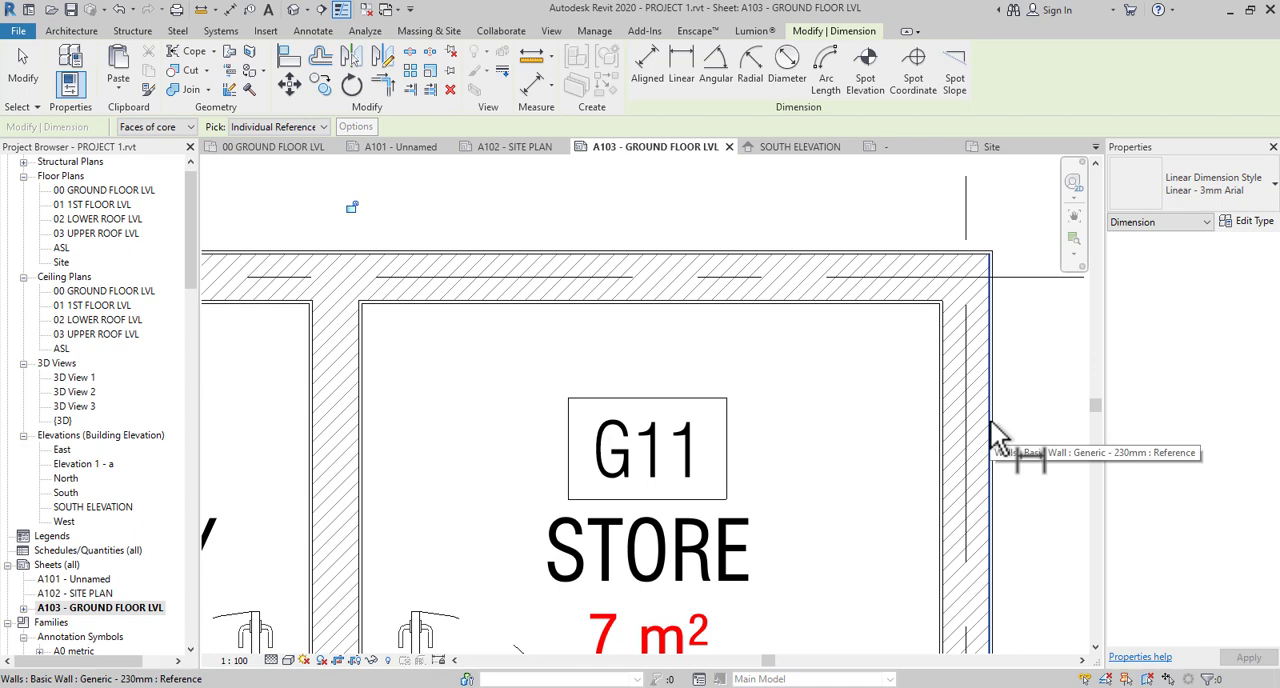
{"action": "scroll", "coordinate": [1018, 425], "scroll_direction": "down", "scroll_amount": 5}
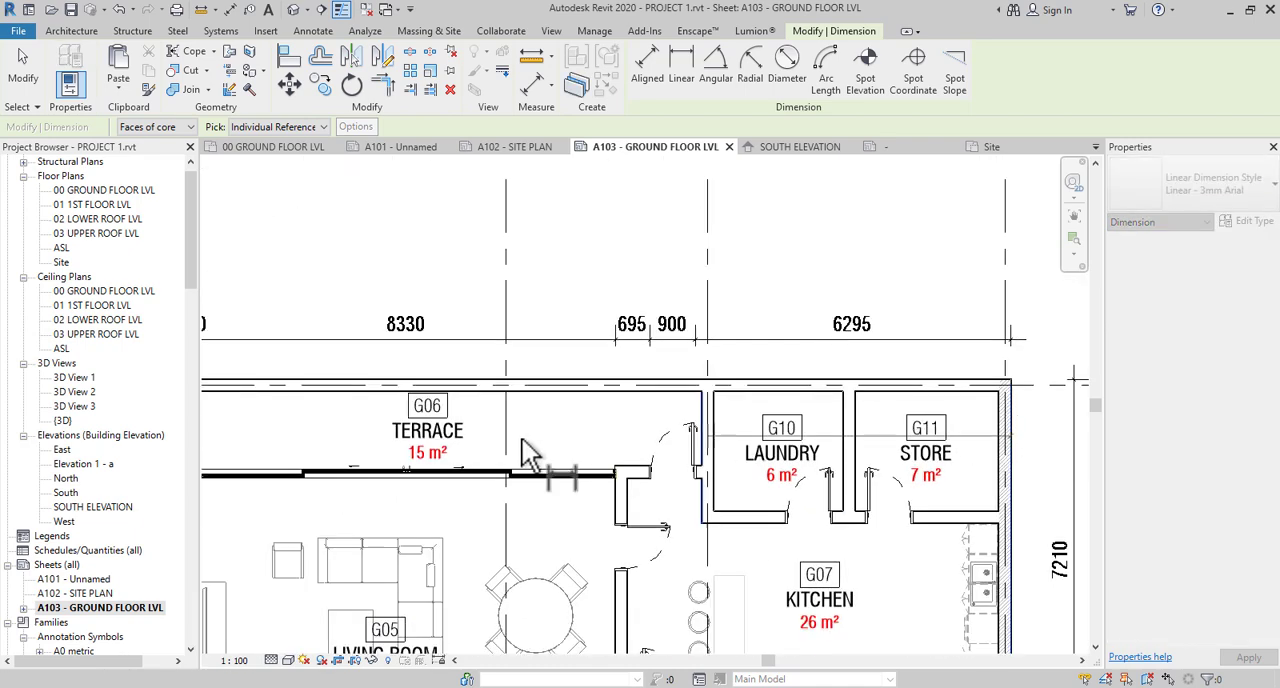
{"action": "middle_click_drag", "start_coordinate": [400, 466], "coordinate": [884, 449]}
{"action": "scroll", "coordinate": [672, 400], "scroll_direction": "up", "scroll_amount": 5}
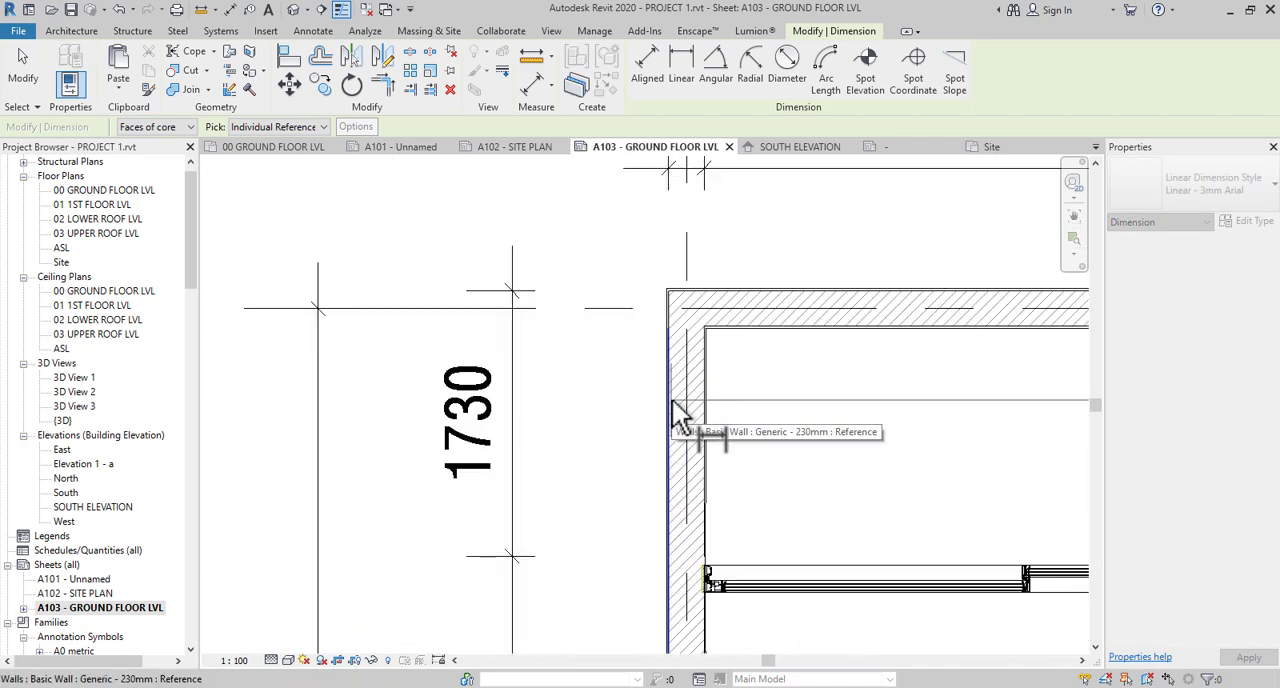
{"action": "left_click", "coordinate": [672, 400]}
{"action": "scroll", "coordinate": [613, 396], "scroll_direction": "down", "scroll_amount": 5}
{"action": "middle_click_drag", "start_coordinate": [689, 434], "coordinate": [400, 569]}
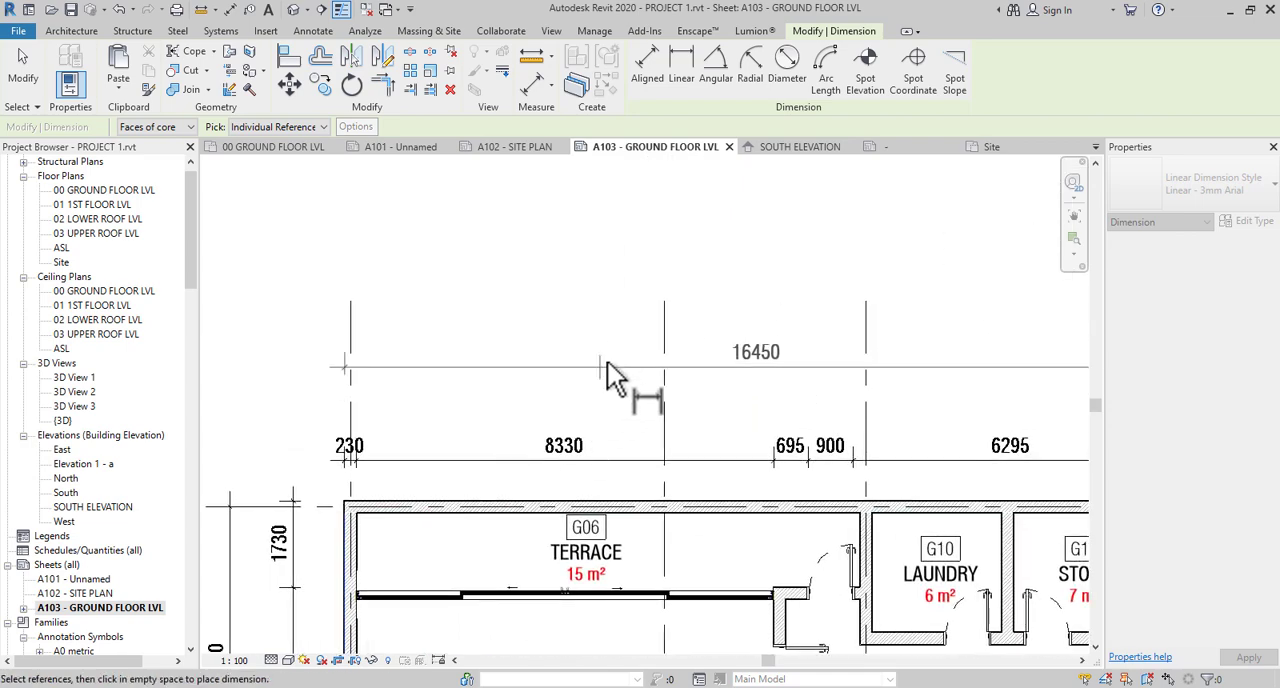
{"action": "left_click", "coordinate": [632, 343]}
- Dimension the spacing between grids 1, 2, 3 and 4 in the second row on the grid E side and end the command
{"action": "left_click", "coordinate": [353, 400]}
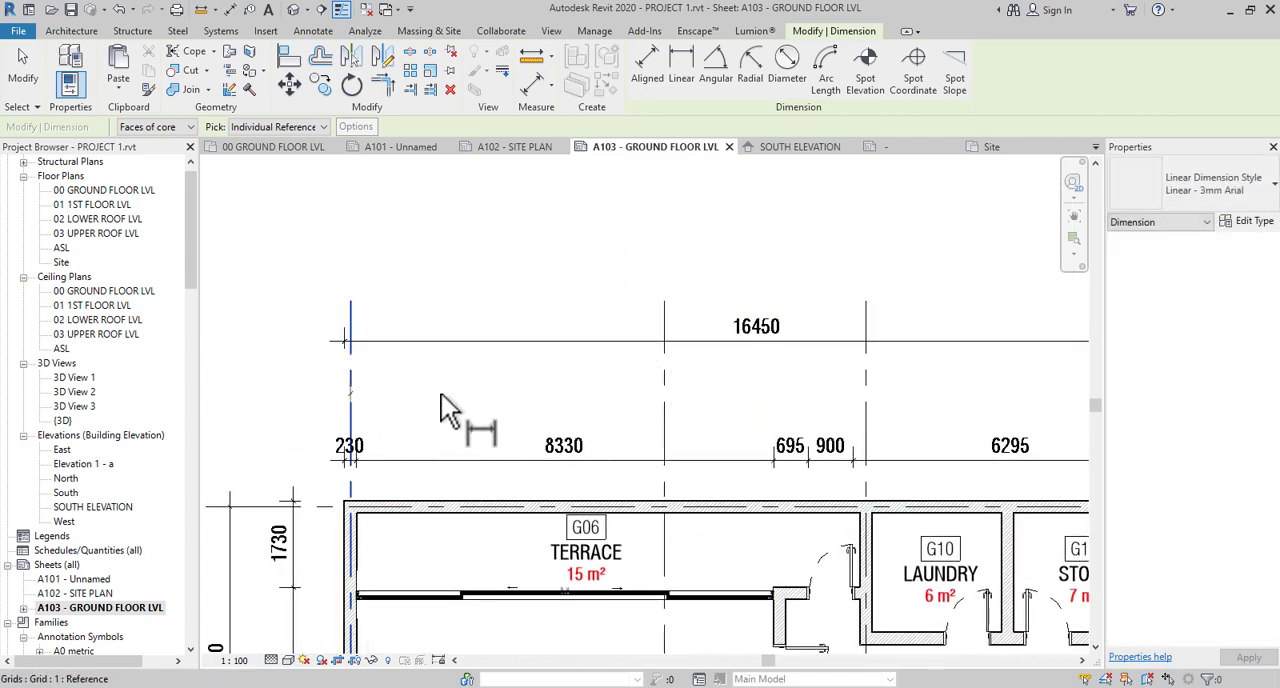
{"action": "left_click", "coordinate": [662, 402]}
{"action": "left_click", "coordinate": [862, 398]}
{"action": "middle_click_drag", "start_coordinate": [795, 439], "coordinate": [433, 442]}
{"action": "left_click", "coordinate": [804, 406]}
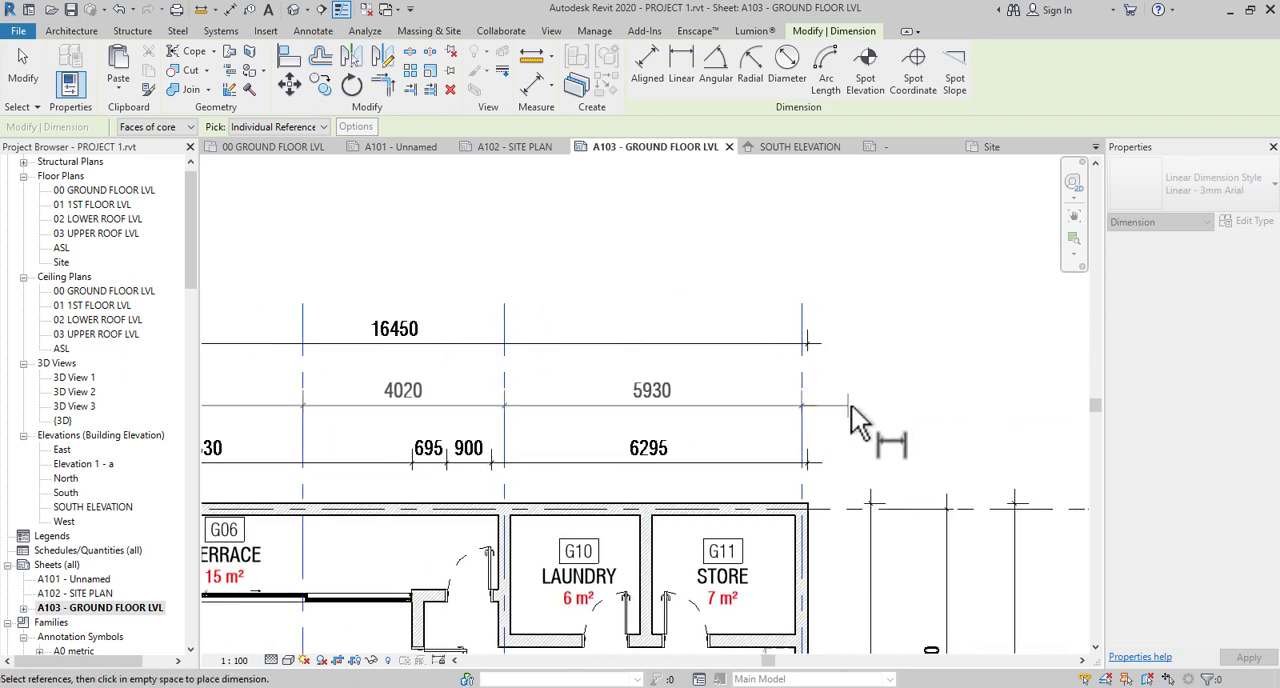
{"action": "left_click", "coordinate": [853, 406]}
{"action": "key", "text": "Escape"}
{"action": "key", "text": "Escape"}
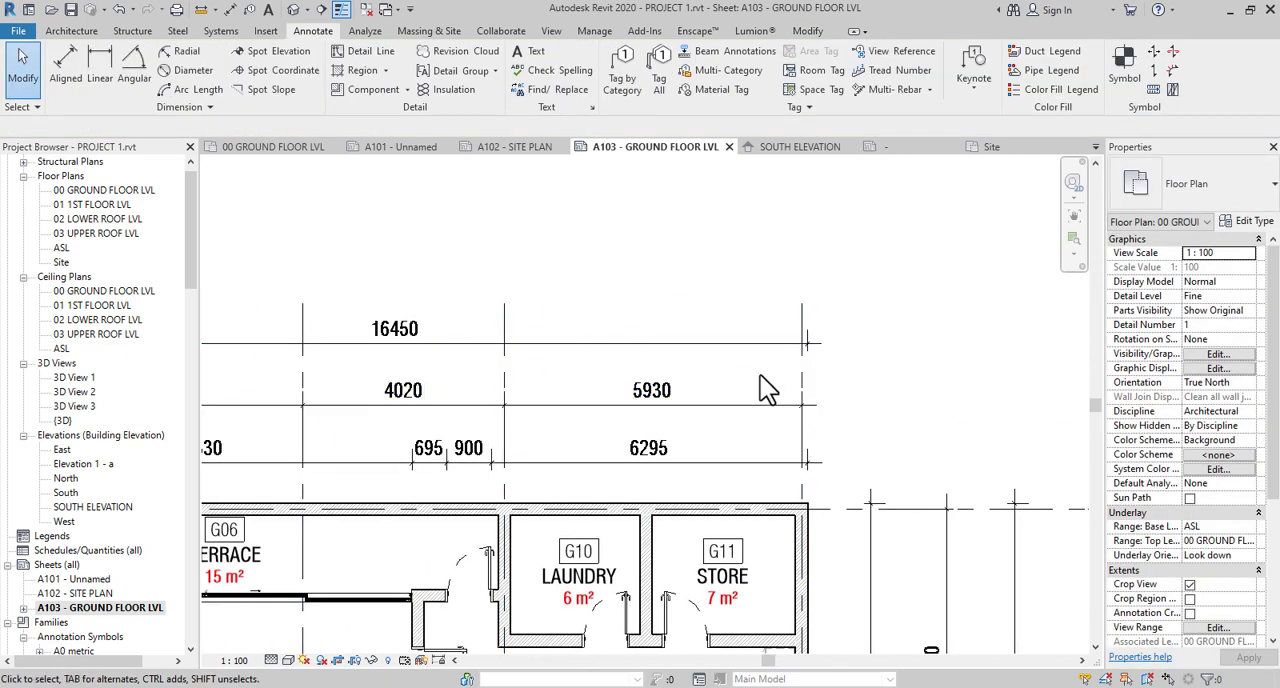
- Dimension the overall distance between grids 1 and 4 in the outermost row on the grid E side and end the dimension command
{"action": "key", "text": "d"}
{"action": "key", "text": "i"}
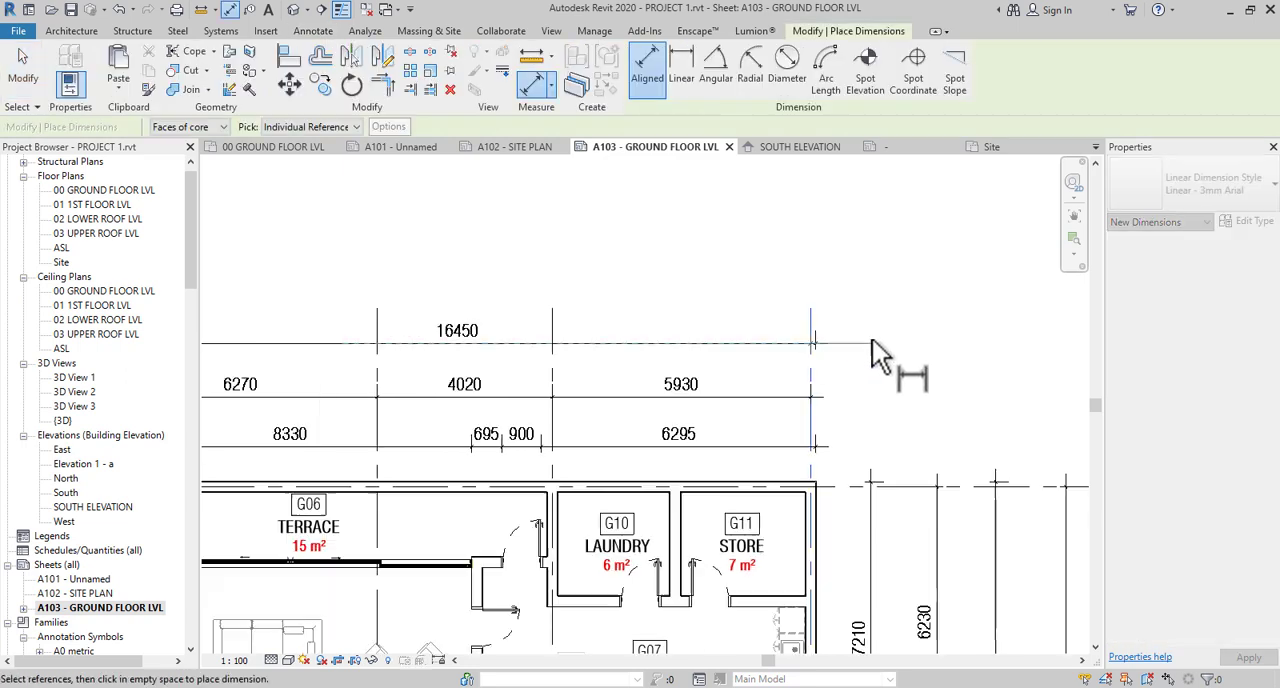
{"action": "scroll", "coordinate": [872, 339], "scroll_direction": "down", "scroll_amount": 3}
{"action": "left_click", "coordinate": [465, 302]}
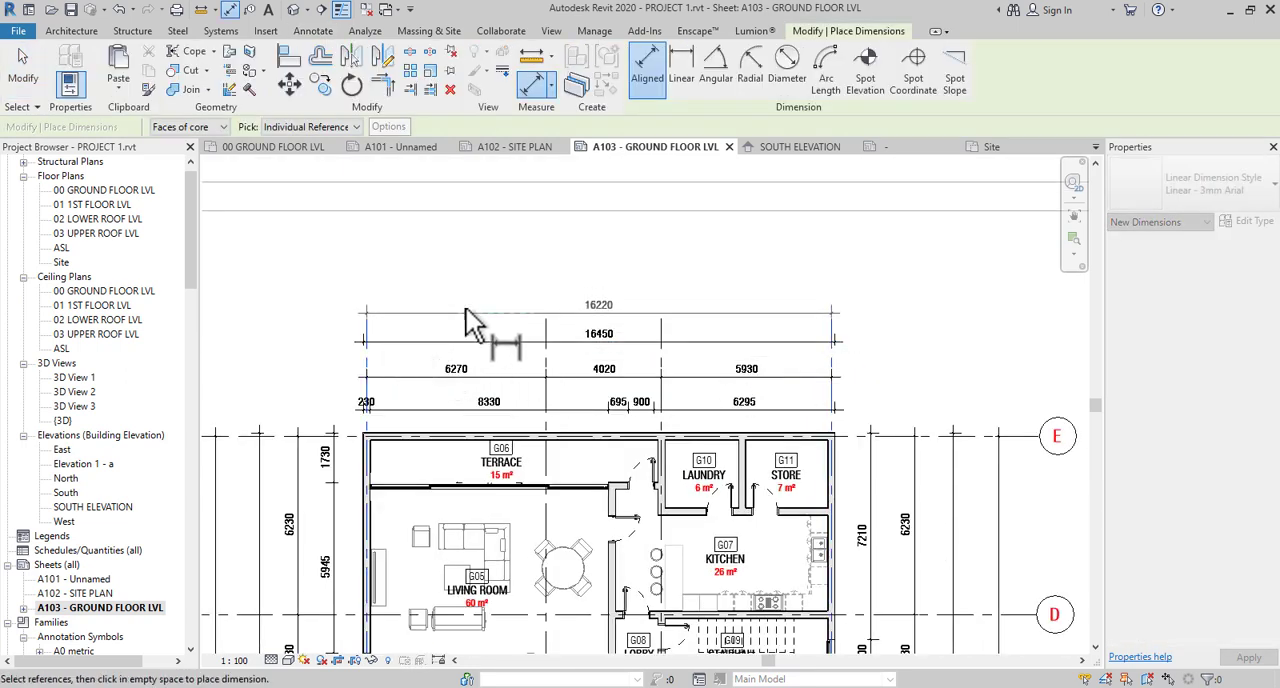
{"action": "key", "text": "Escape"}
{"action": "key", "text": "Escape"}
- Extend the grid 1, 2 and 4 lines past the outermost dimension row on the grid E side
{"action": "left_click", "coordinate": [367, 374]}
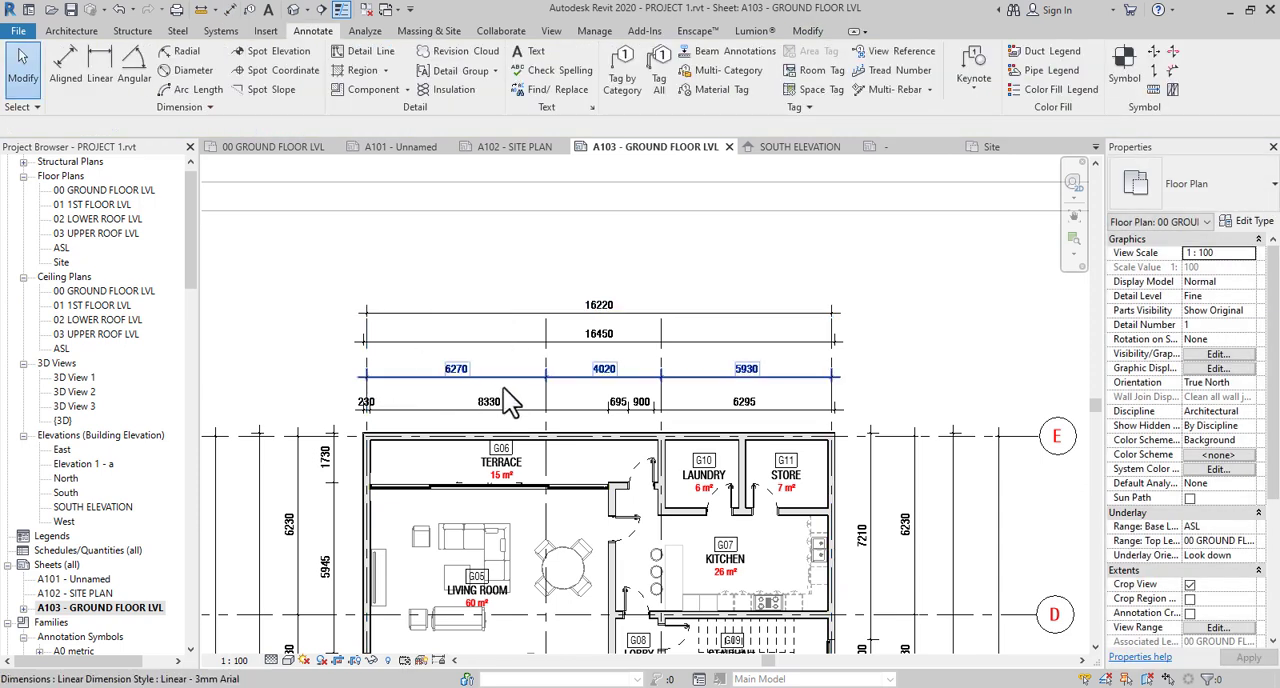
{"action": "left_click", "coordinate": [545, 425]}
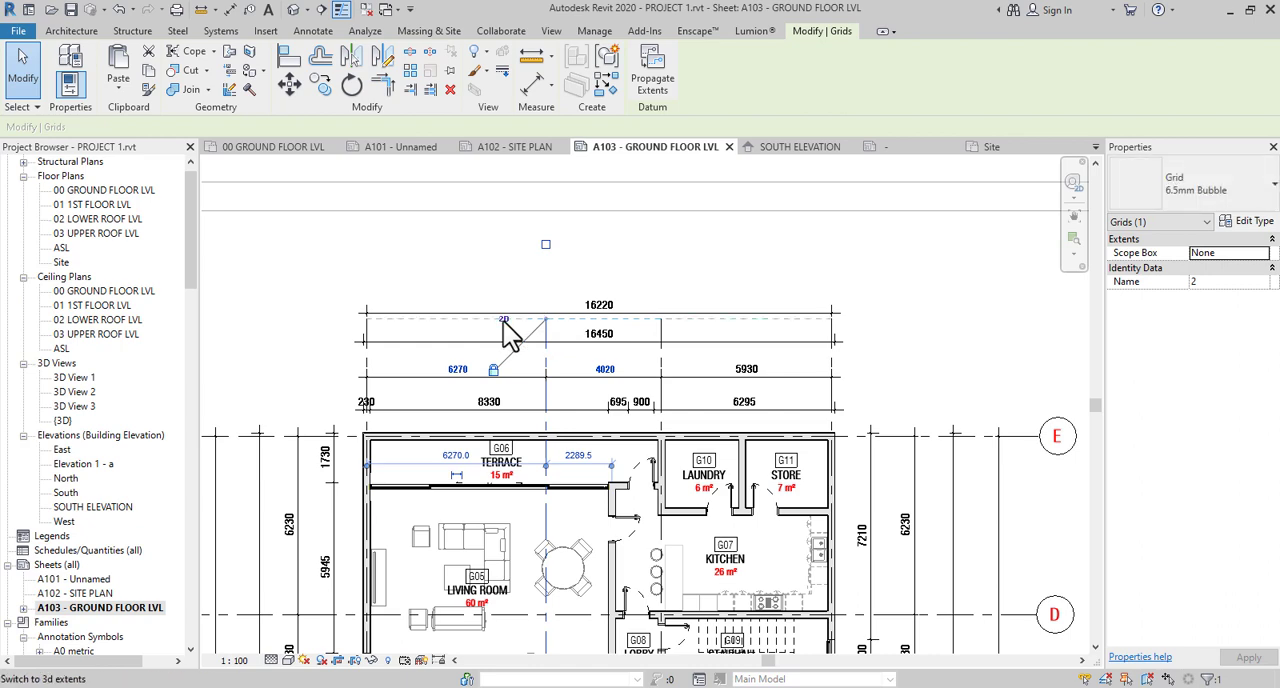
{"action": "scroll", "coordinate": [370, 440], "scroll_direction": "up", "scroll_amount": 1}
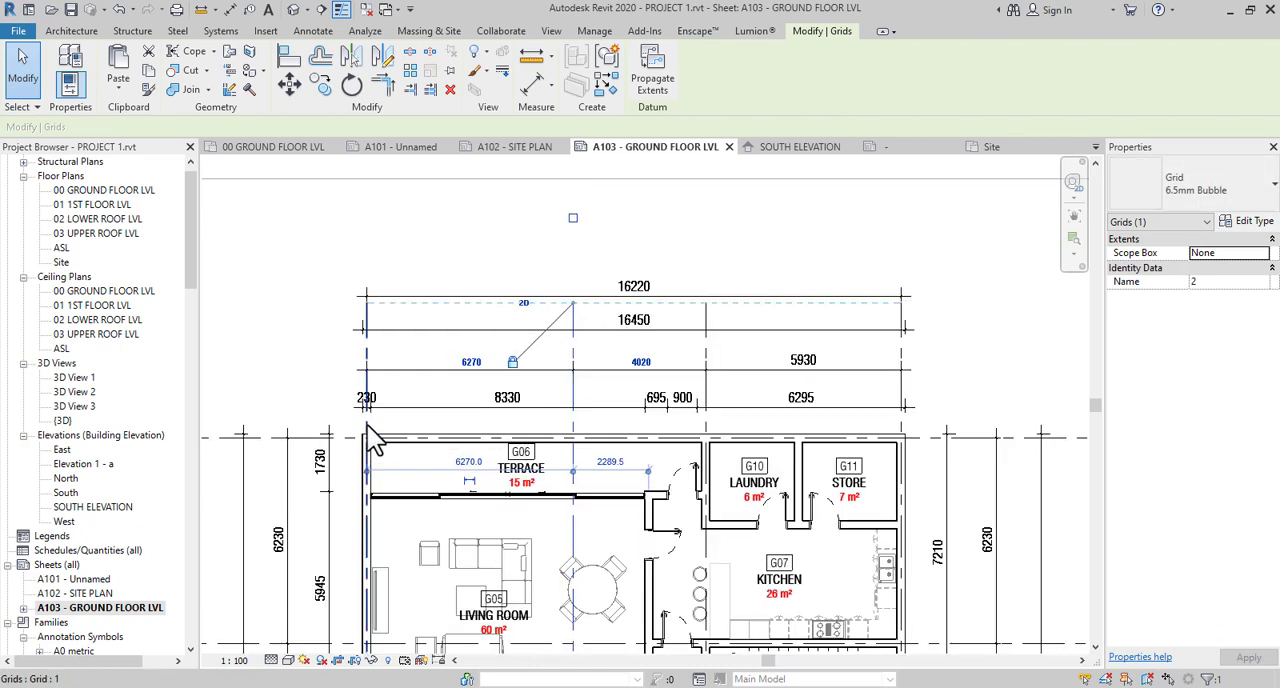
{"action": "scroll", "coordinate": [372, 440], "scroll_direction": "up", "scroll_amount": 1}
{"action": "middle_click_drag", "start_coordinate": [407, 301], "coordinate": [392, 401]}
{"action": "scroll", "coordinate": [392, 401], "scroll_direction": "down", "scroll_amount": 1}
{"action": "left_click_drag", "start_coordinate": [358, 360], "coordinate": [358, 320]}
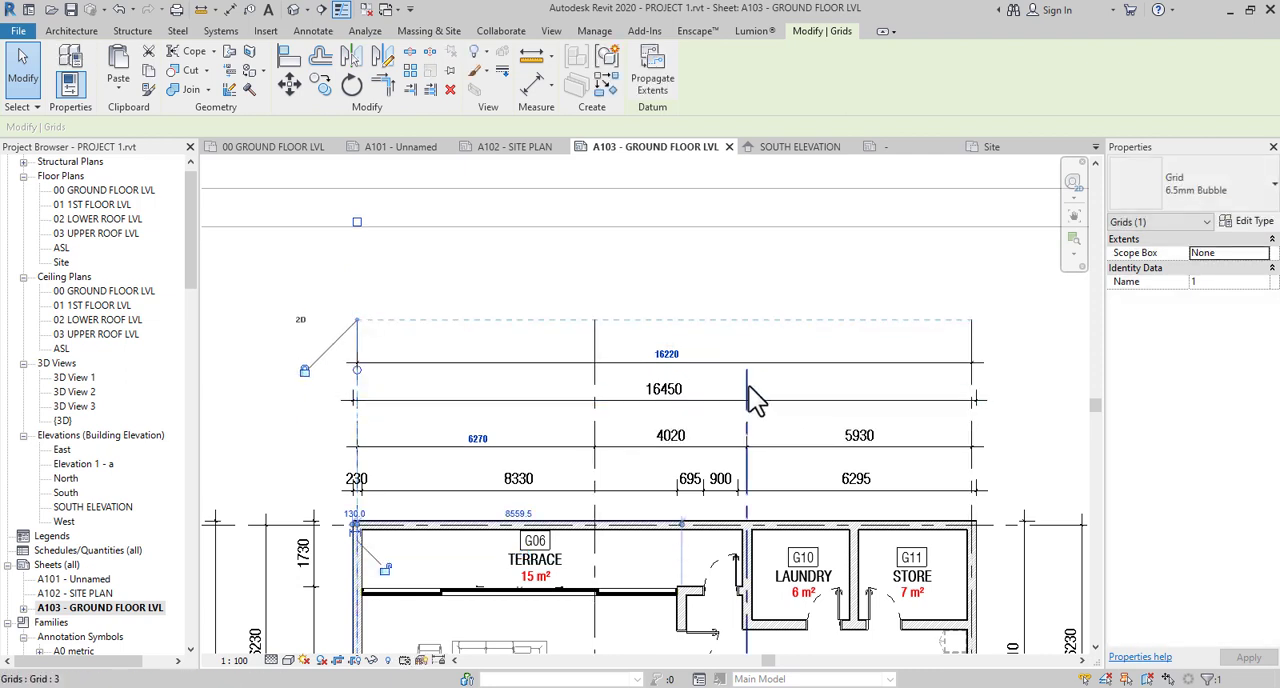
- Extend the grid 3 line on the grid E side to align with the other grid ends and clear the selection
{"action": "left_click", "coordinate": [731, 378]}
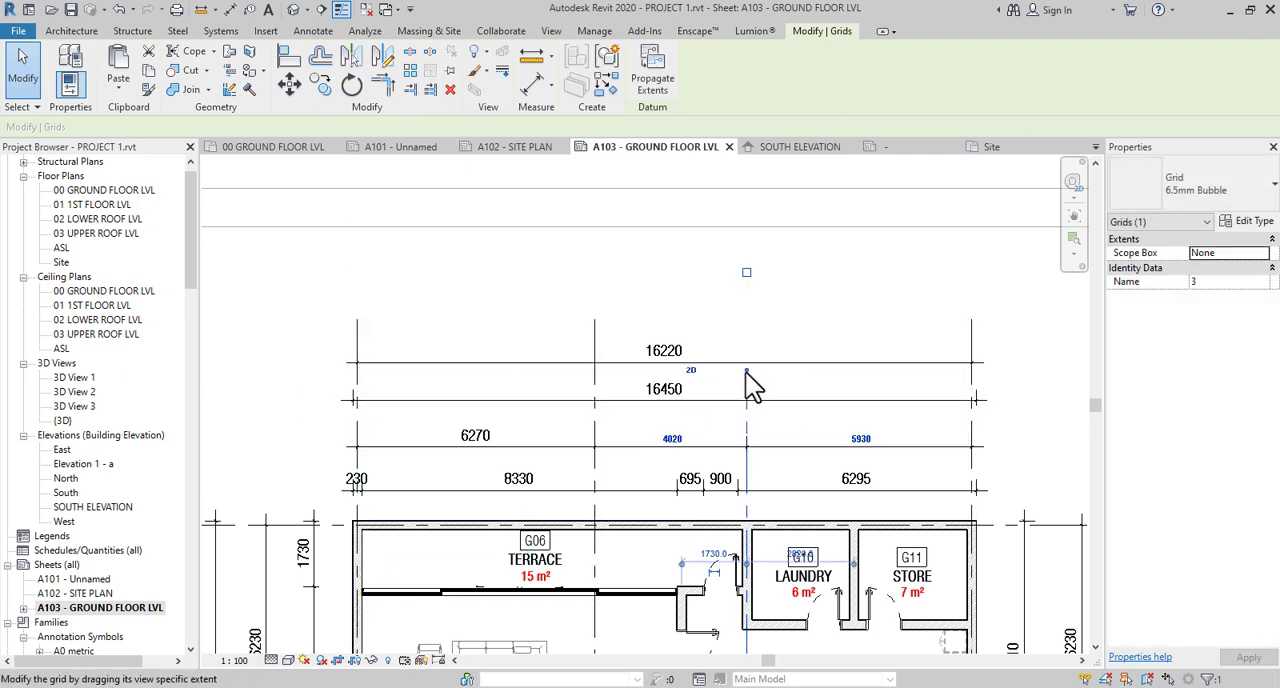
{"action": "left_click_drag", "start_coordinate": [745, 372], "coordinate": [746, 320]}
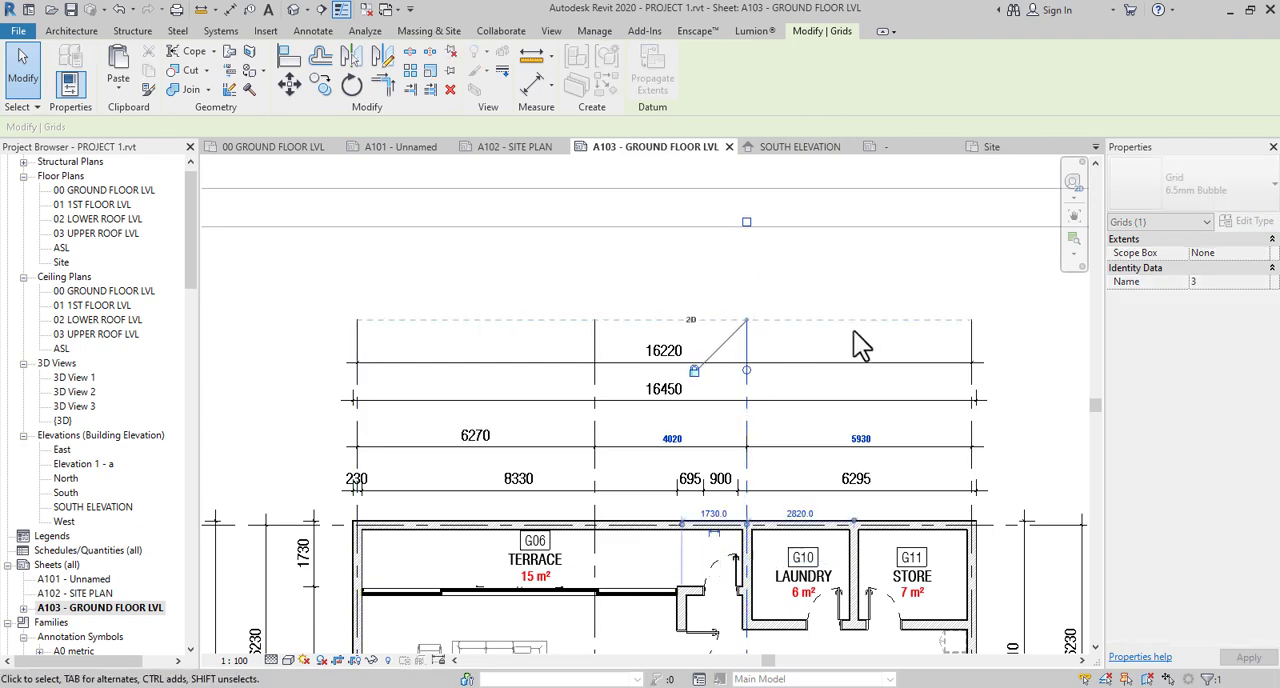
{"action": "left_click", "coordinate": [866, 290]}
{"action": "scroll", "coordinate": [866, 290], "scroll_direction": "down", "scroll_amount": 5}
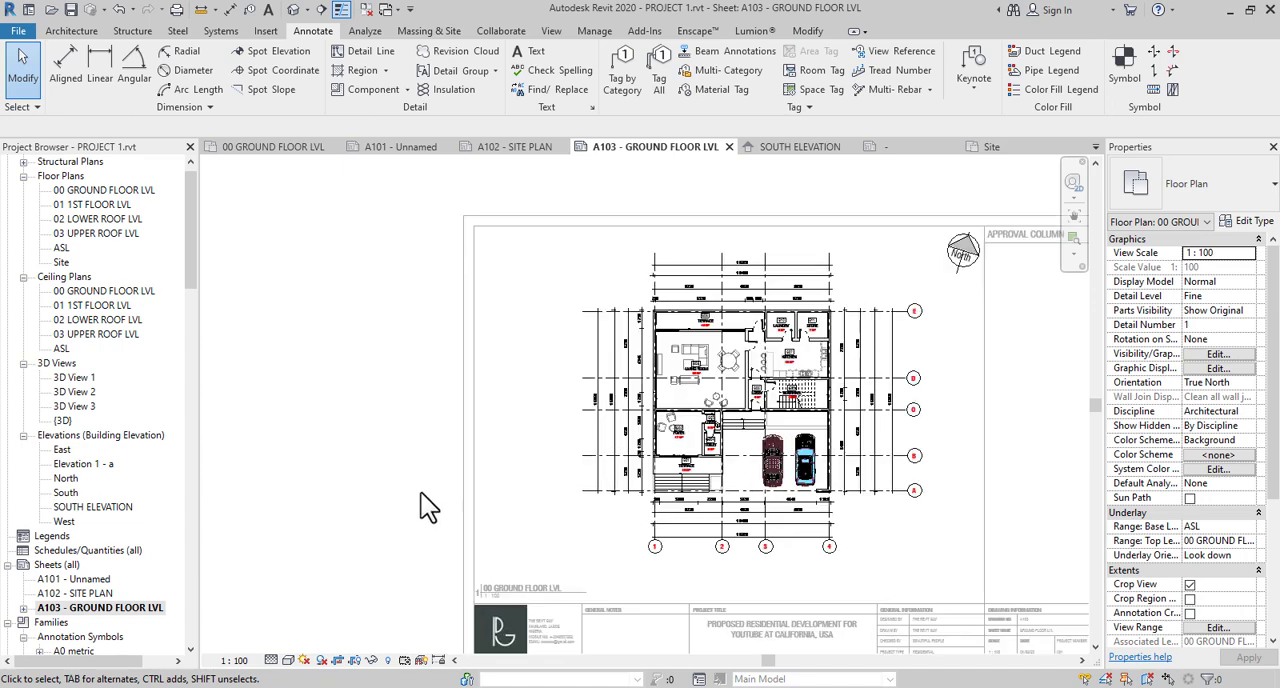
- Deactivate the ground floor viewport and check the exterior dimension rows and grid ends on the whole sheet
{"action": "double_click", "coordinate": [421, 493]}
{"action": "scroll", "coordinate": [721, 465], "scroll_direction": "up", "scroll_amount": 2}
{"action": "middle_click_drag", "start_coordinate": [721, 465], "coordinate": [686, 497]}
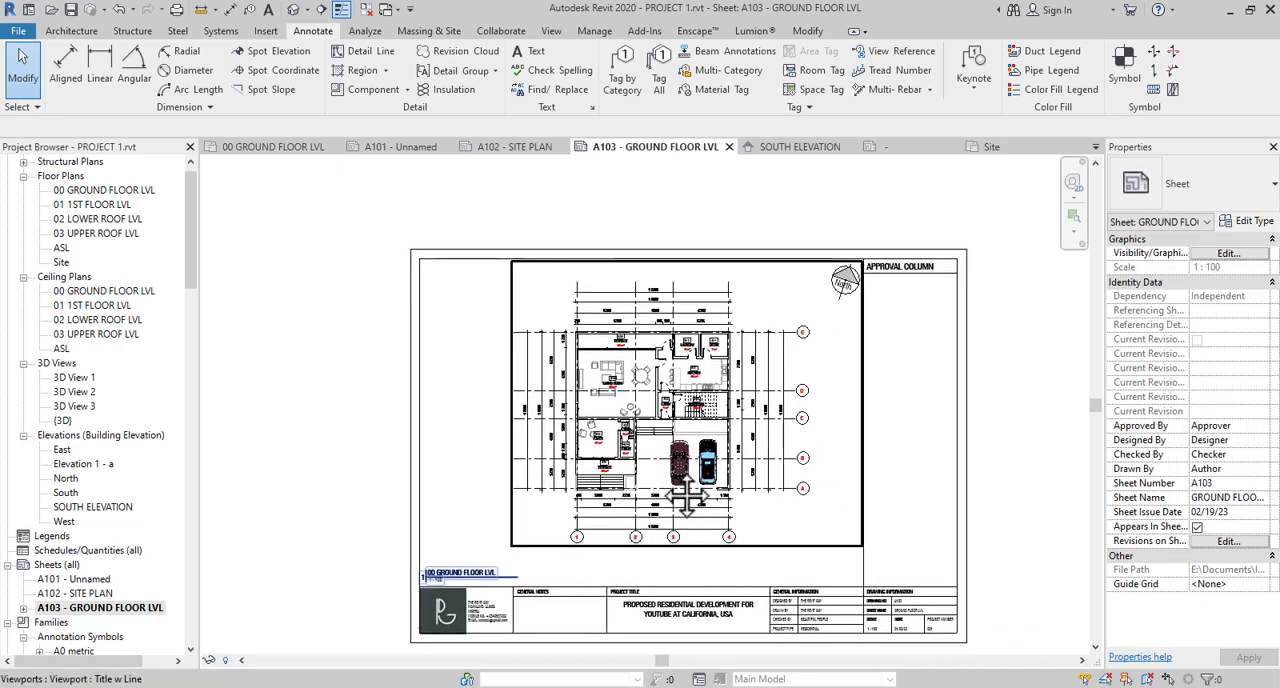
{"action": "double_click", "coordinate": [679, 465]}
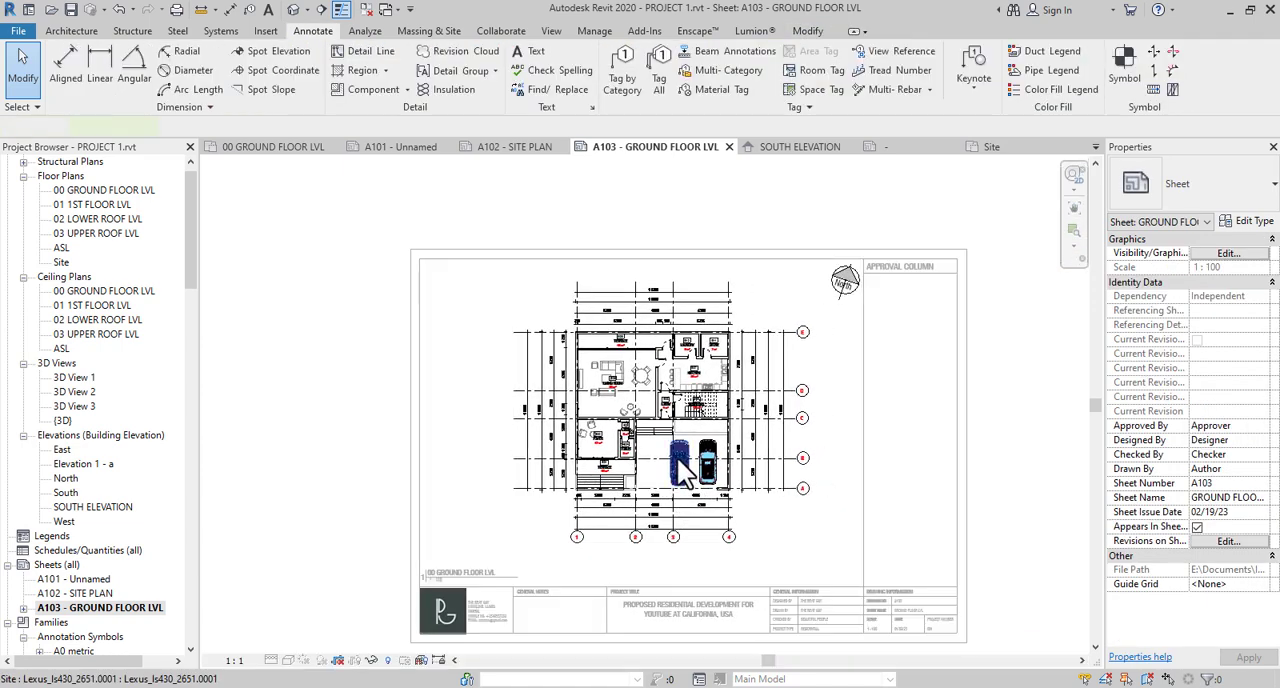
{"action": "double_click", "coordinate": [387, 406]}
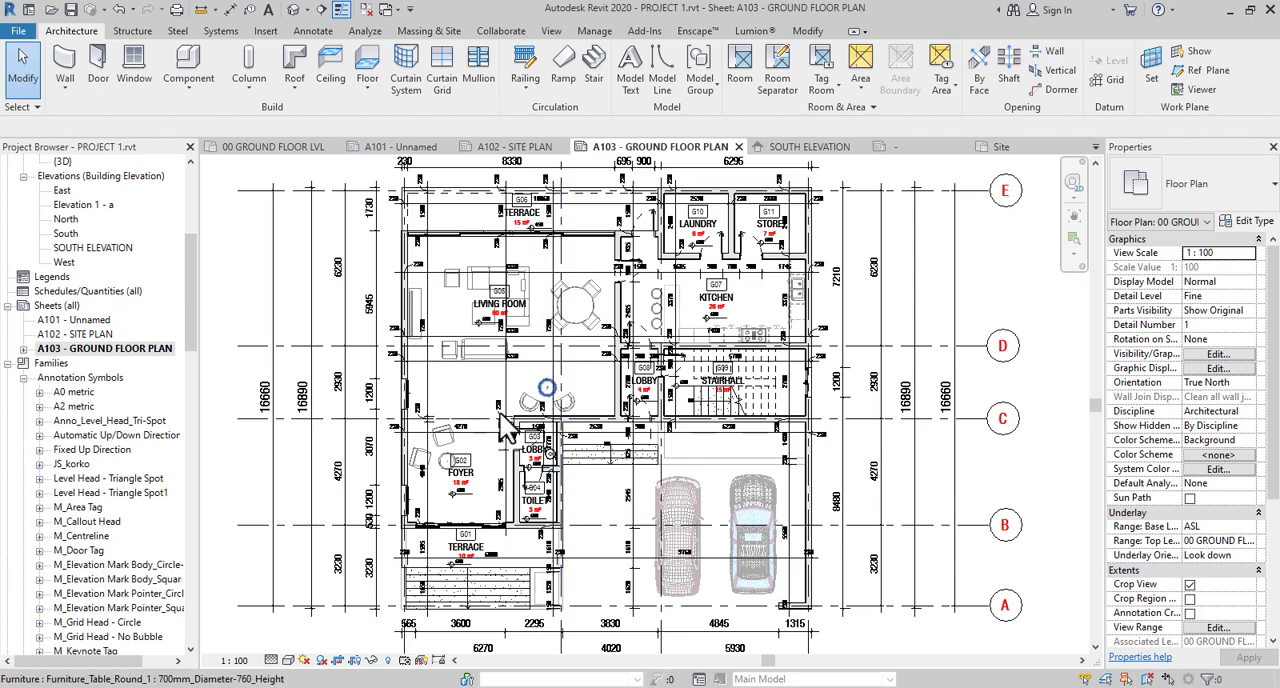
- Examine the interior dimension strings through the living room, kitchen and foyer in the activated ground floor plan
{"action": "scroll", "coordinate": [570, 385], "scroll_direction": "up", "scroll_amount": 5}
{"action": "middle_click_drag", "start_coordinate": [530, 416], "coordinate": [583, 461]}
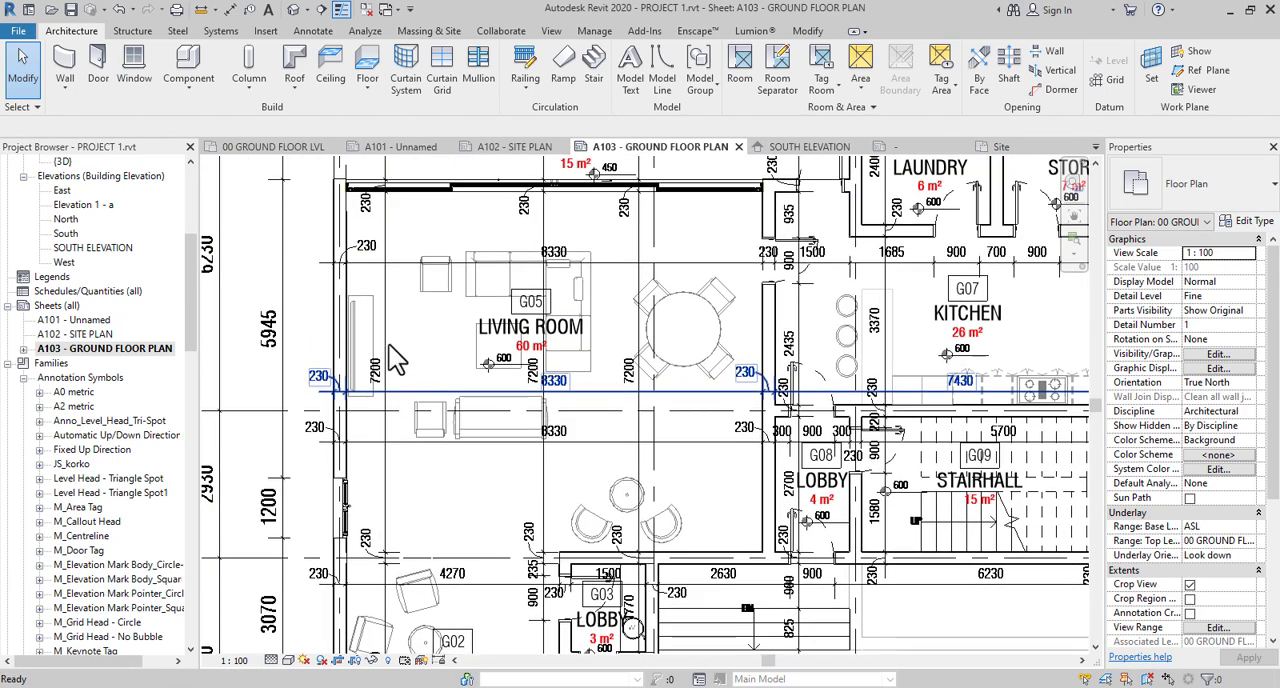
{"action": "scroll", "coordinate": [400, 340], "scroll_direction": "down", "scroll_amount": 2}
{"action": "middle_click_drag", "start_coordinate": [400, 337], "coordinate": [400, 344]}
{"action": "middle_click_drag", "start_coordinate": [444, 389], "coordinate": [580, 361]}
{"action": "scroll", "coordinate": [435, 379], "scroll_direction": "down", "scroll_amount": 5}
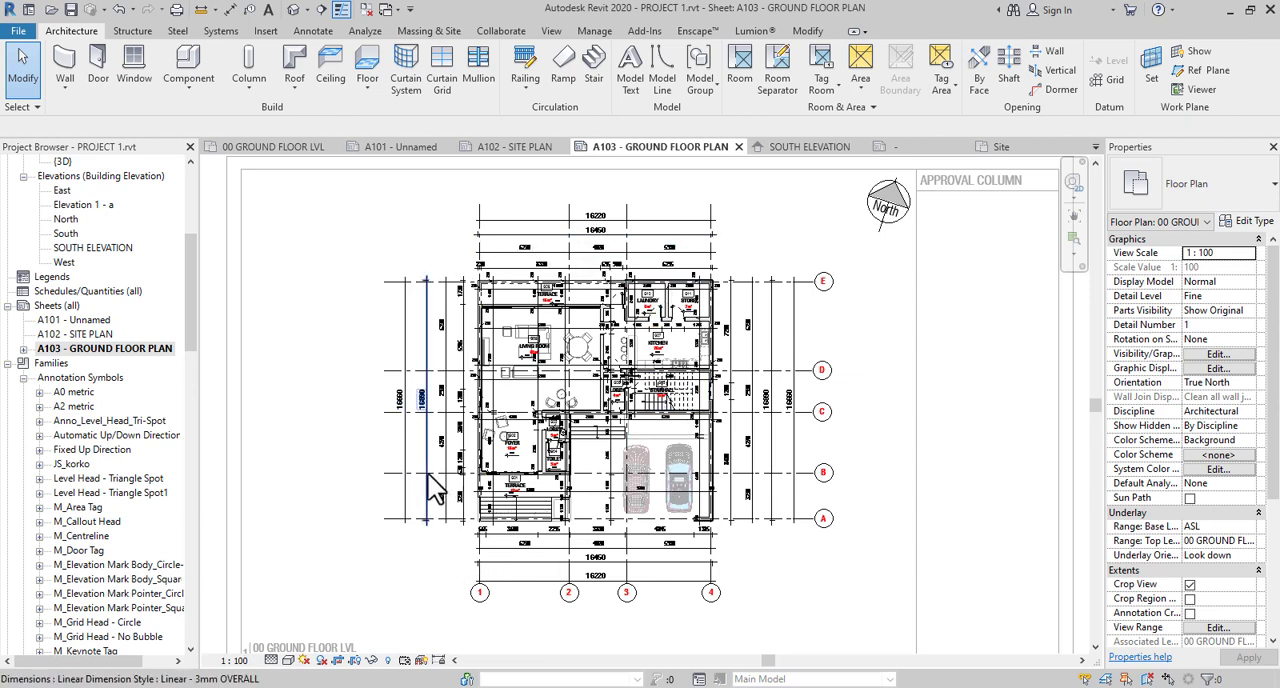
{"action": "scroll", "coordinate": [430, 485], "scroll_direction": "up", "scroll_amount": 3}
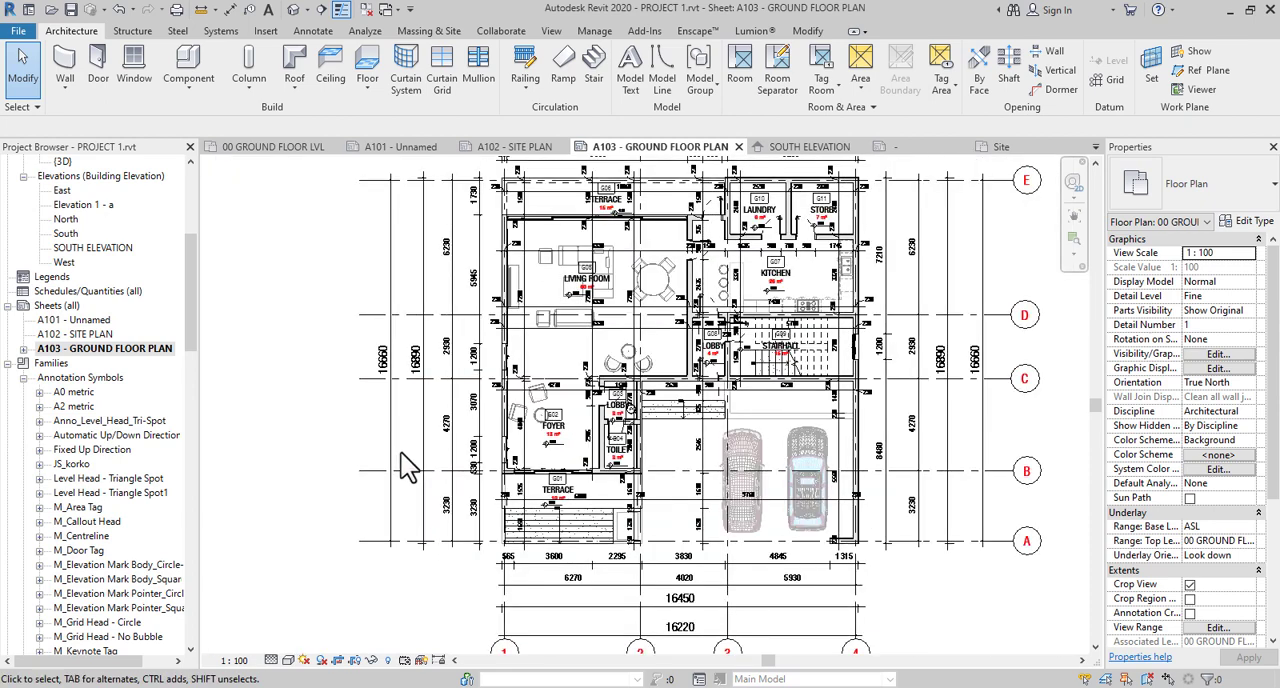
{"action": "scroll", "coordinate": [415, 460], "scroll_direction": "up", "scroll_amount": 5}
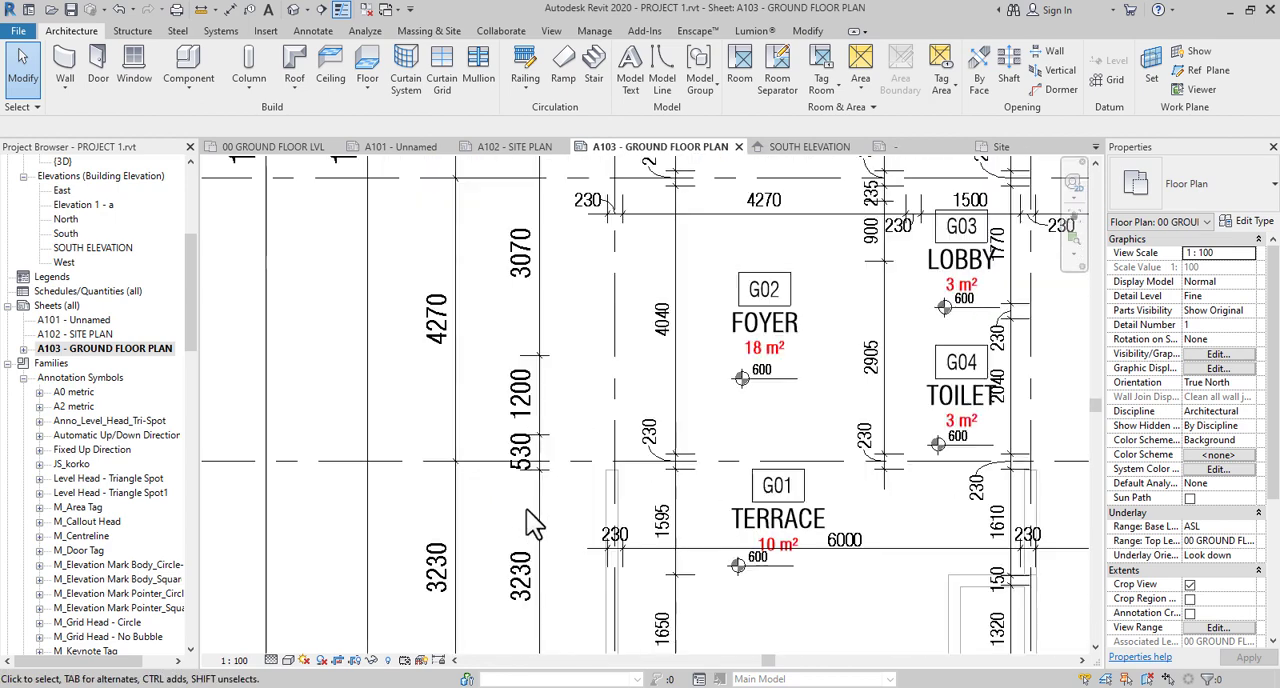
- Examine the wall, grid and overall dimension rows on the grid 1 side beside foyer G02 and terrace G01
{"action": "scroll", "coordinate": [520, 515], "scroll_direction": "down", "scroll_amount": 3}
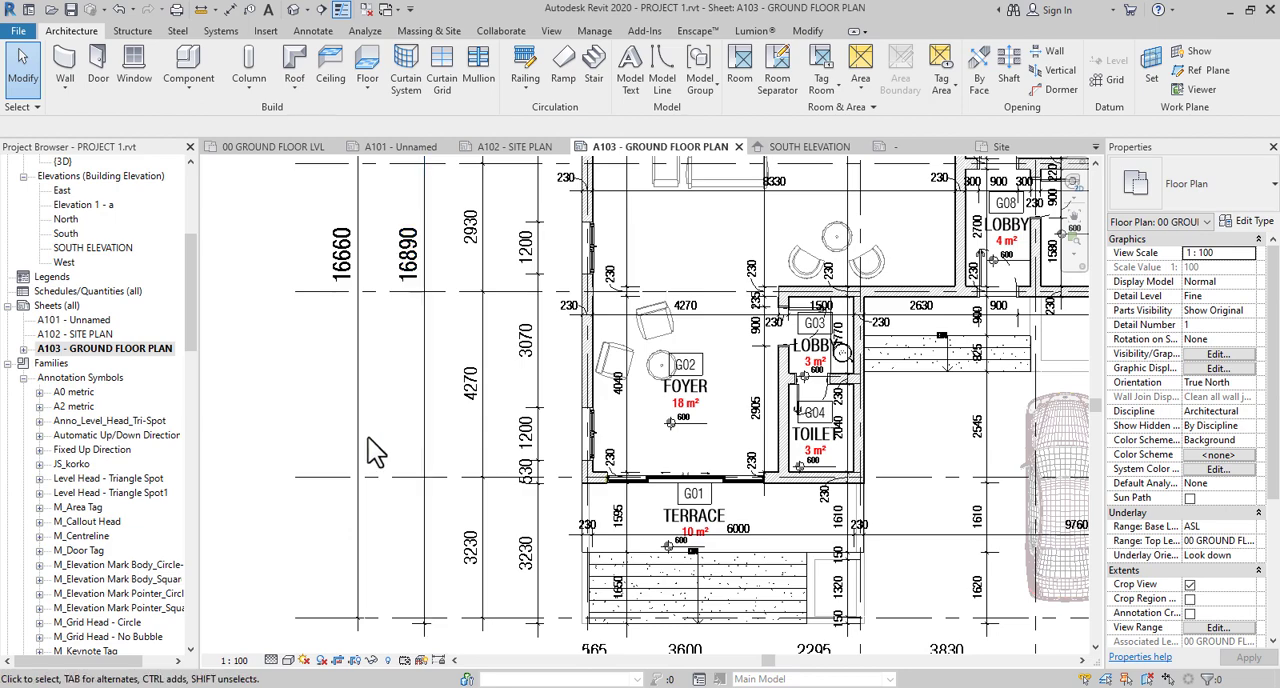
{"action": "scroll", "coordinate": [372, 452], "scroll_direction": "down", "scroll_amount": 3}
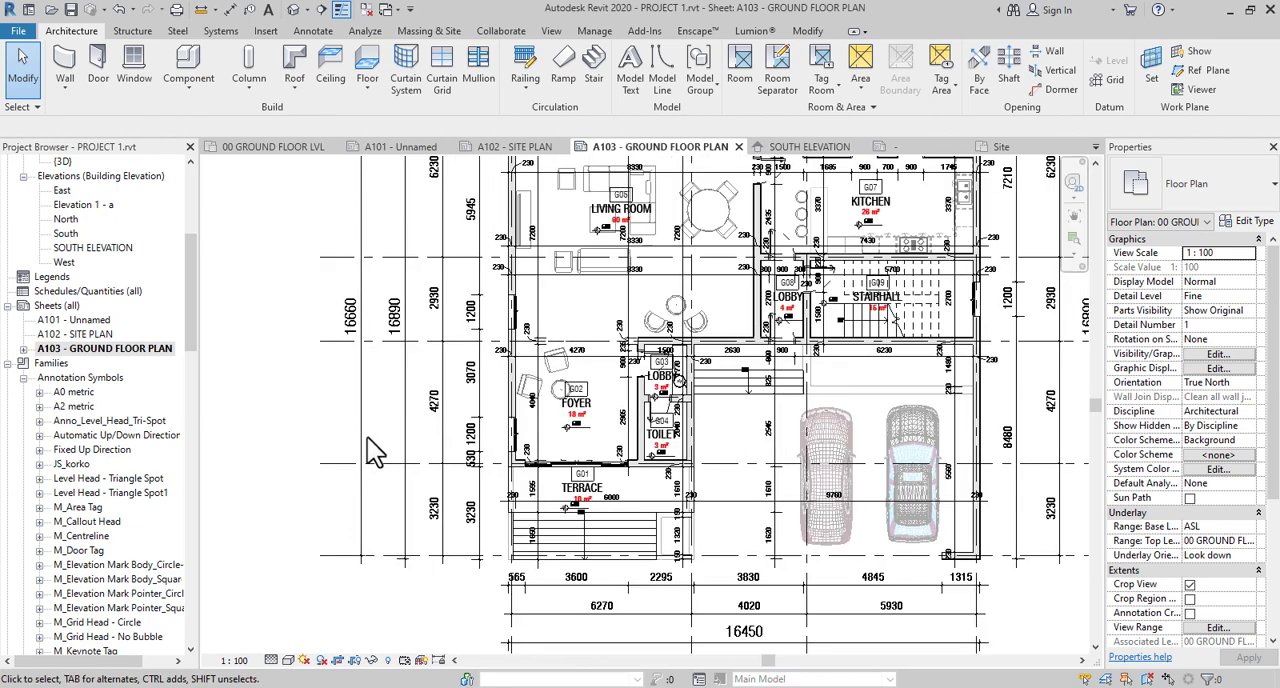
{"action": "scroll", "coordinate": [389, 453], "scroll_direction": "up", "scroll_amount": 1}
{"action": "scroll", "coordinate": [412, 446], "scroll_direction": "down", "scroll_amount": 1}
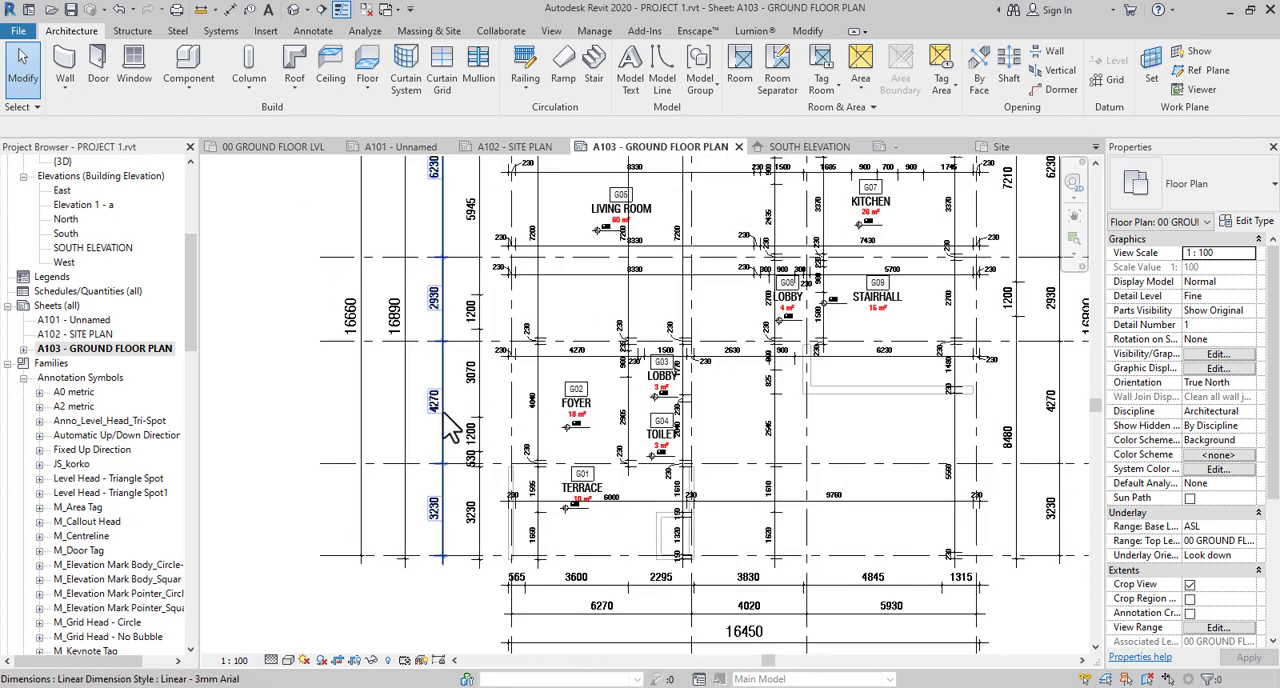
{"action": "middle_click_drag", "start_coordinate": [553, 395], "coordinate": [567, 497]}
{"action": "scroll", "coordinate": [567, 497], "scroll_direction": "down", "scroll_amount": 2}
{"action": "scroll", "coordinate": [452, 448], "scroll_direction": "down", "scroll_amount": 1}
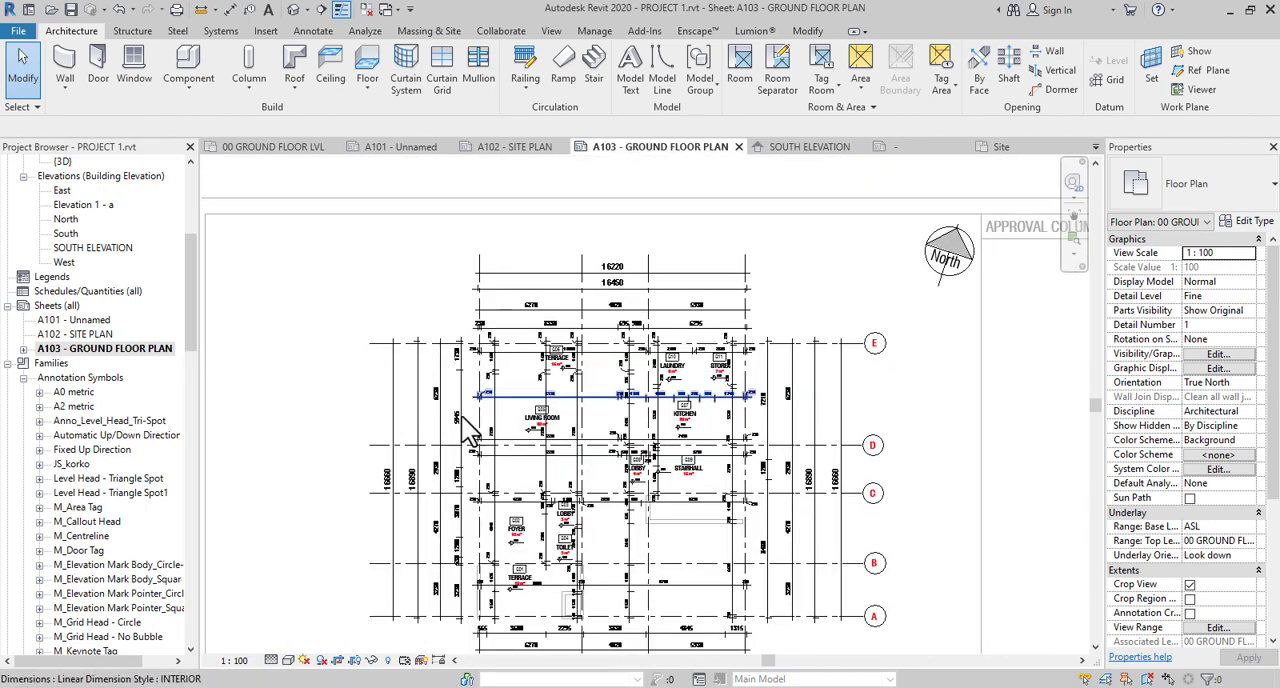
{"action": "double_click", "coordinate": [410, 450]}
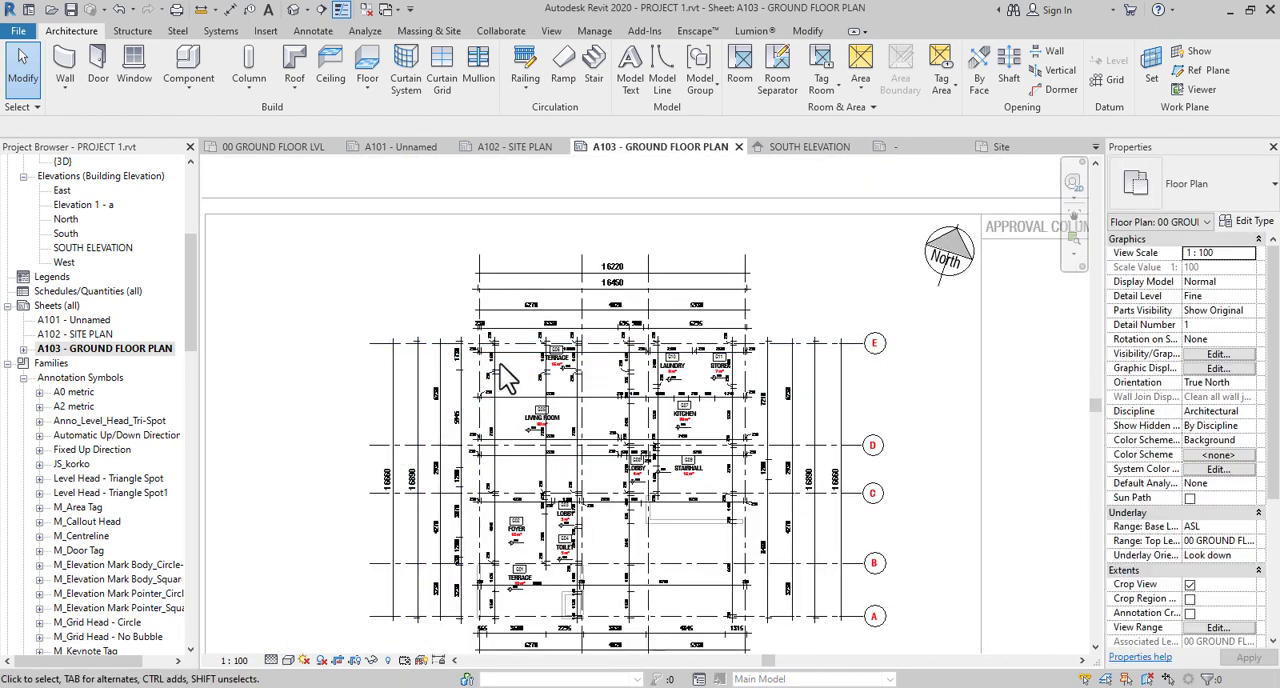
- Review the interior room and wall dimensions from terrace G06 through the living room down to the foyer and toilet
{"action": "scroll", "coordinate": [556, 400], "scroll_direction": "up", "scroll_amount": 1}
{"action": "scroll", "coordinate": [556, 413], "scroll_direction": "up", "scroll_amount": 4}
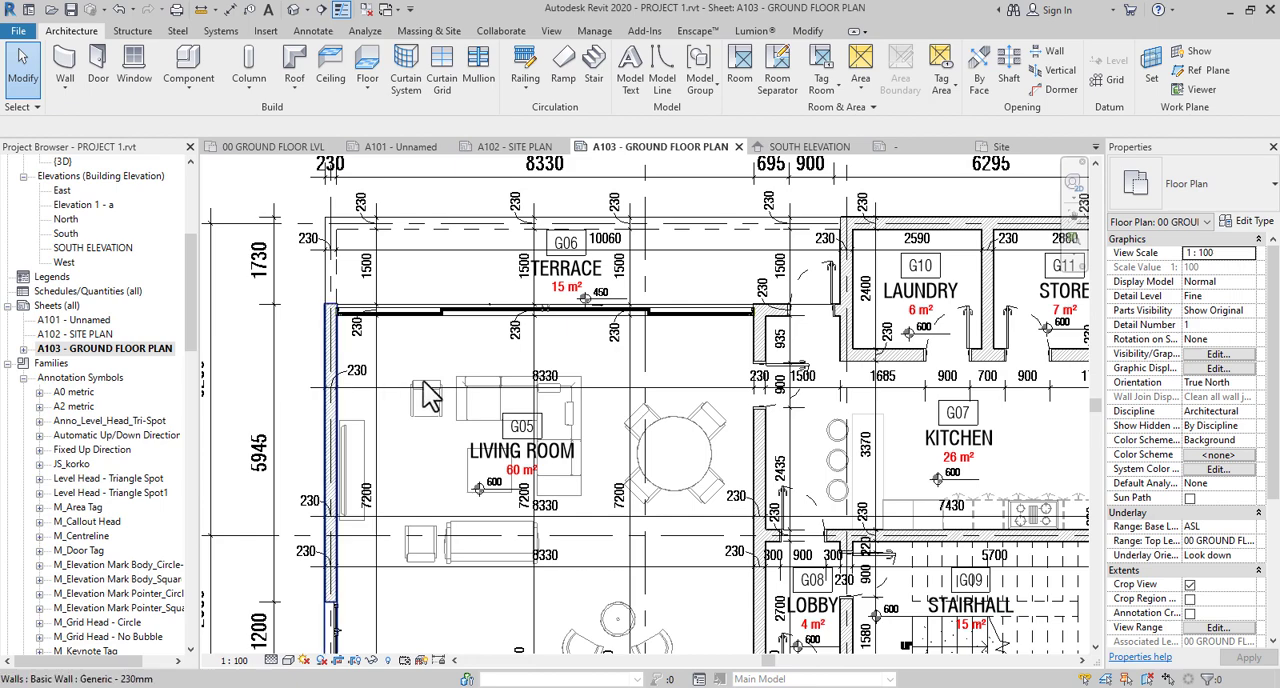
{"action": "scroll", "coordinate": [456, 372], "scroll_direction": "down", "scroll_amount": 1}
{"action": "middle_click_drag", "start_coordinate": [572, 518], "coordinate": [601, 340]}
{"action": "middle_click_drag", "start_coordinate": [628, 500], "coordinate": [628, 455]}
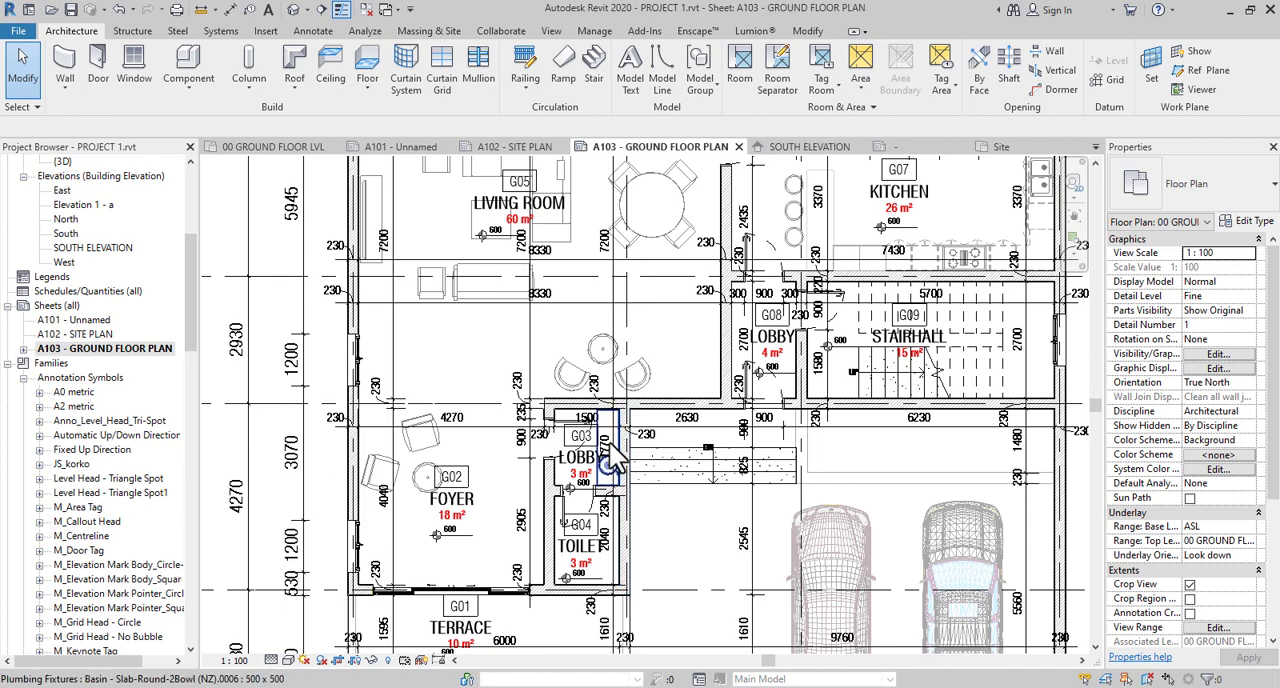
{"action": "scroll", "coordinate": [609, 442], "scroll_direction": "down", "scroll_amount": 1}
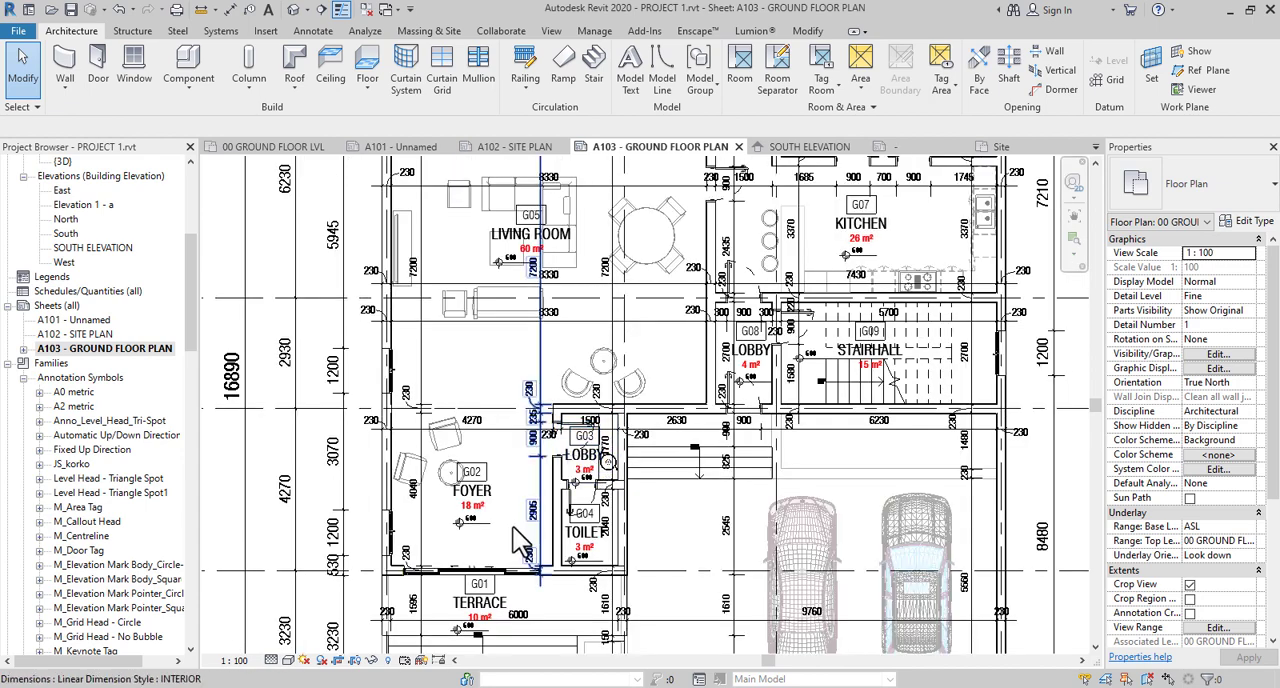
{"action": "scroll", "coordinate": [505, 540], "scroll_direction": "up", "scroll_amount": 3}
{"action": "middle_click_drag", "start_coordinate": [477, 560], "coordinate": [522, 447]}
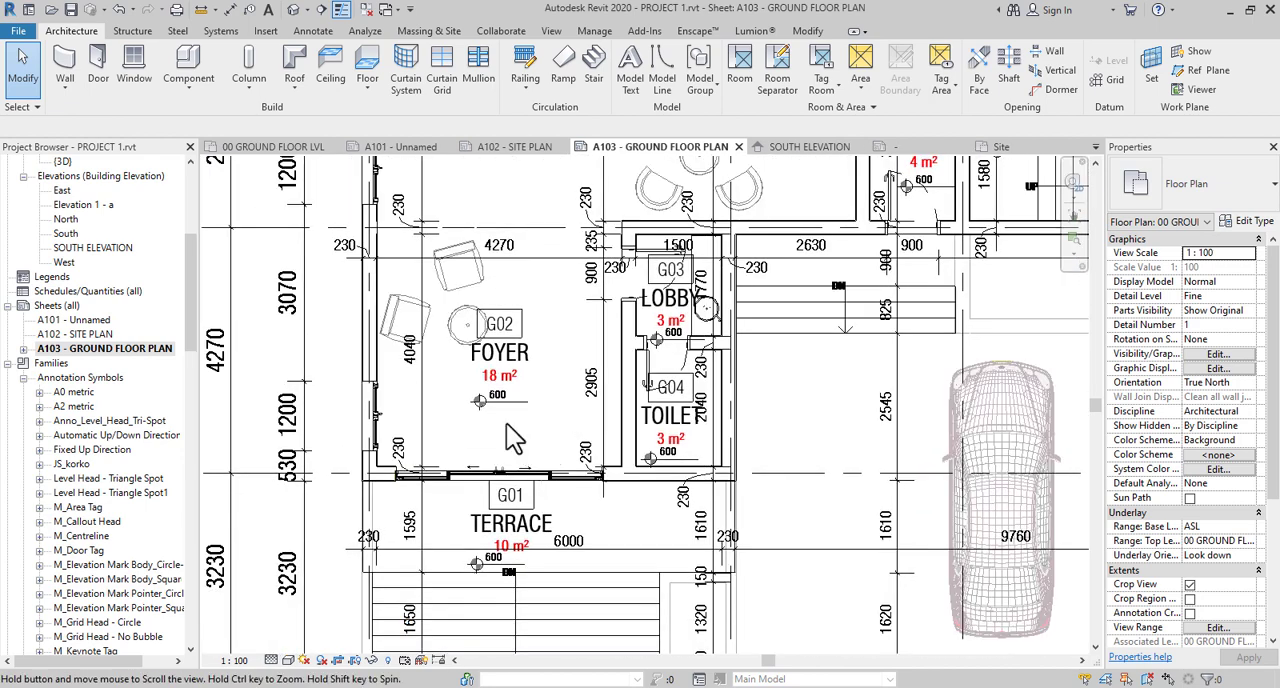
- Examine the room tags and spot elevations in foyer G02, living room G05 and the neighbouring rooms
{"action": "scroll", "coordinate": [492, 400], "scroll_direction": "up", "scroll_amount": 4}
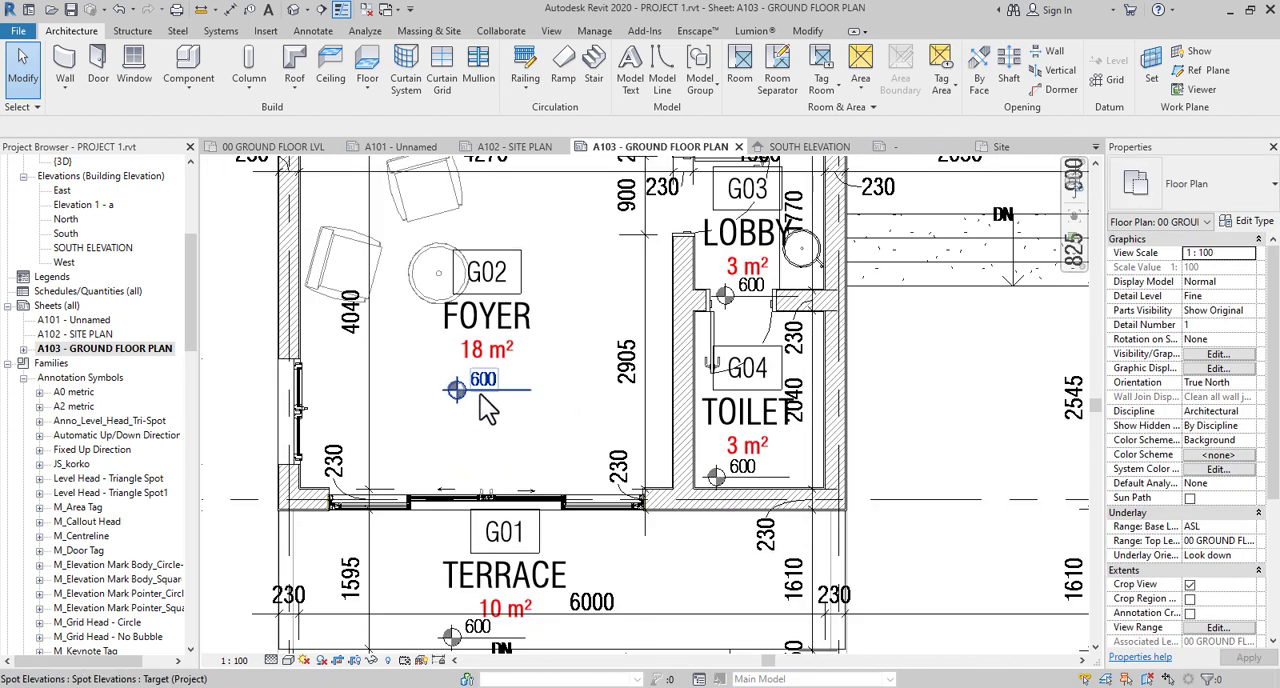
{"action": "scroll", "coordinate": [487, 408], "scroll_direction": "down", "scroll_amount": 2}
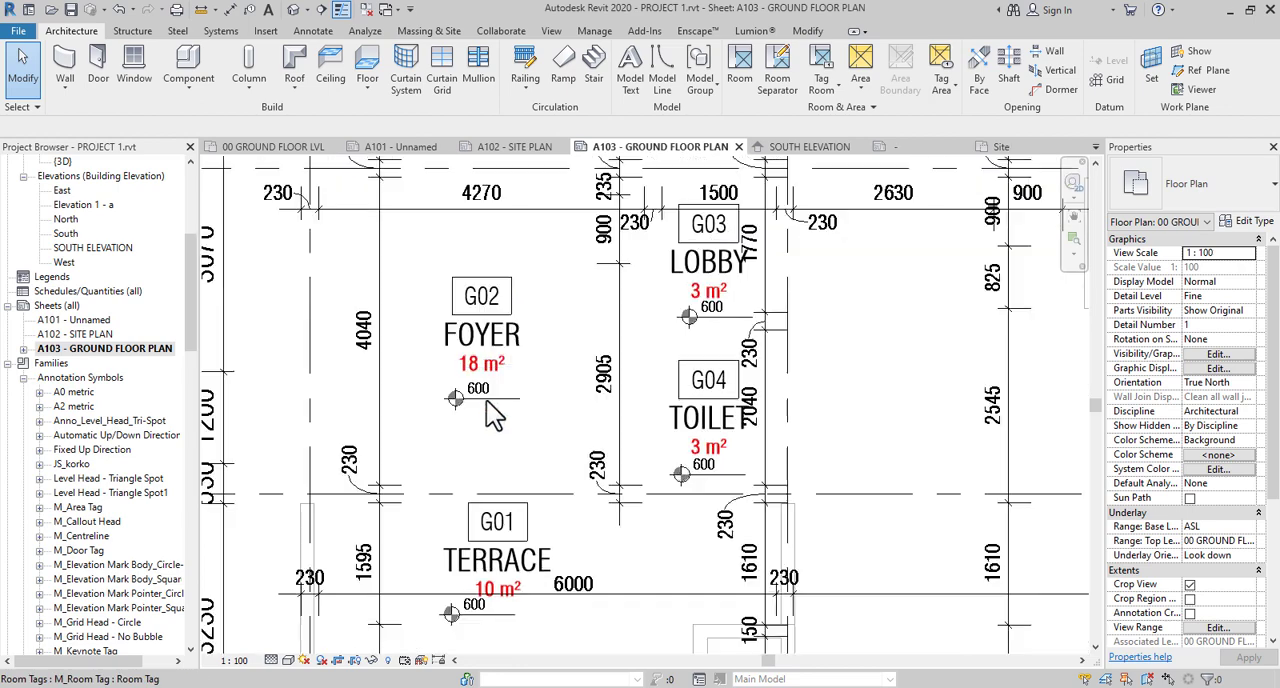
{"action": "scroll", "coordinate": [432, 428], "scroll_direction": "up", "scroll_amount": 2}
{"action": "scroll", "coordinate": [494, 477], "scroll_direction": "down", "scroll_amount": 4}
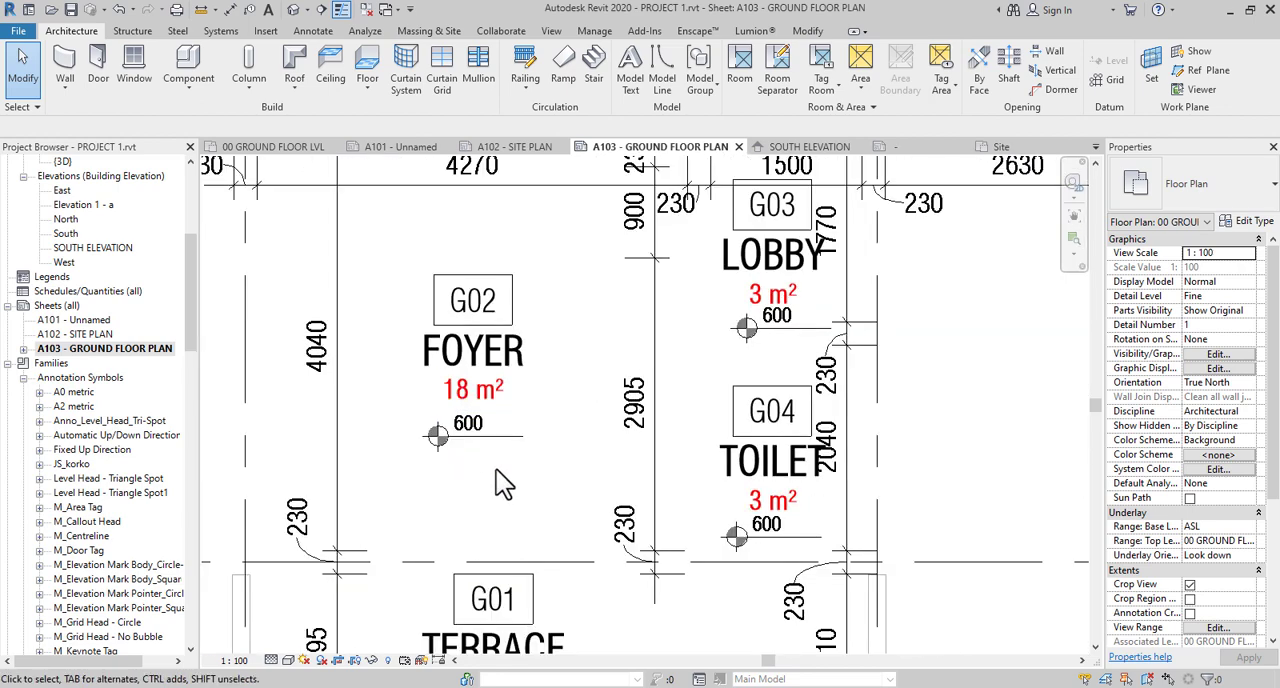
{"action": "middle_click_drag", "start_coordinate": [548, 366], "coordinate": [545, 632]}
{"action": "scroll", "coordinate": [549, 463], "scroll_direction": "up", "scroll_amount": 3}
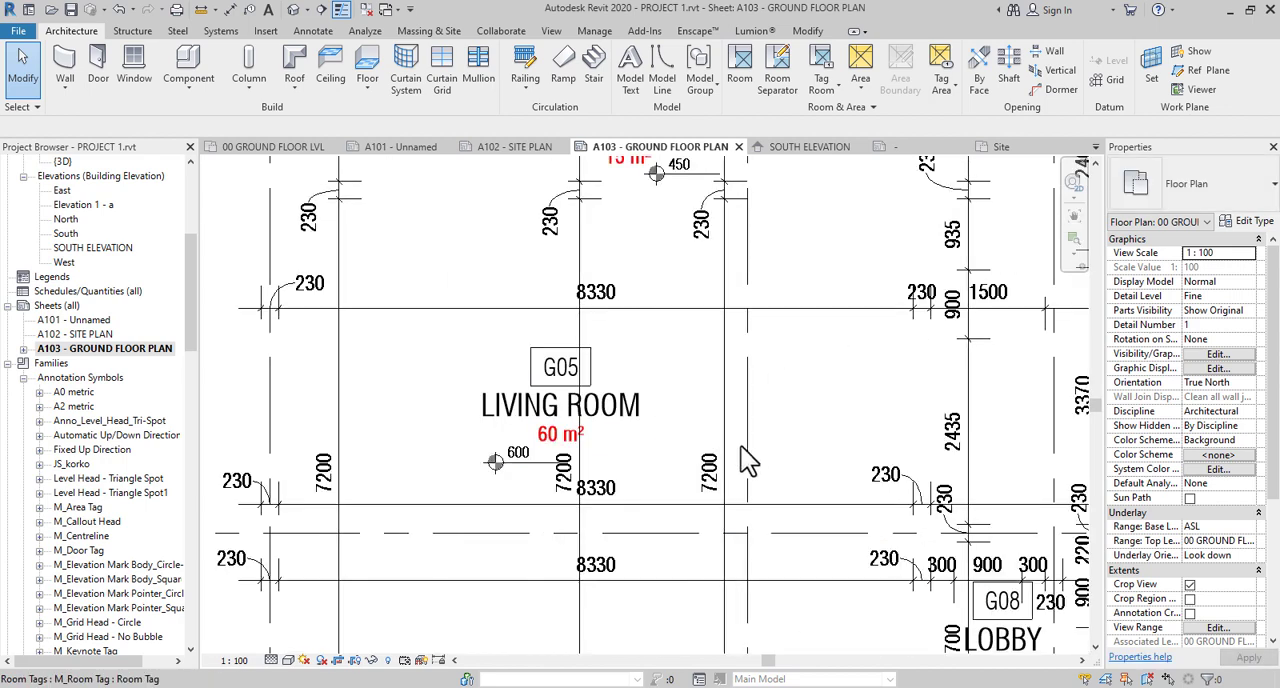
{"action": "scroll", "coordinate": [553, 452], "scroll_direction": "down", "scroll_amount": 6}
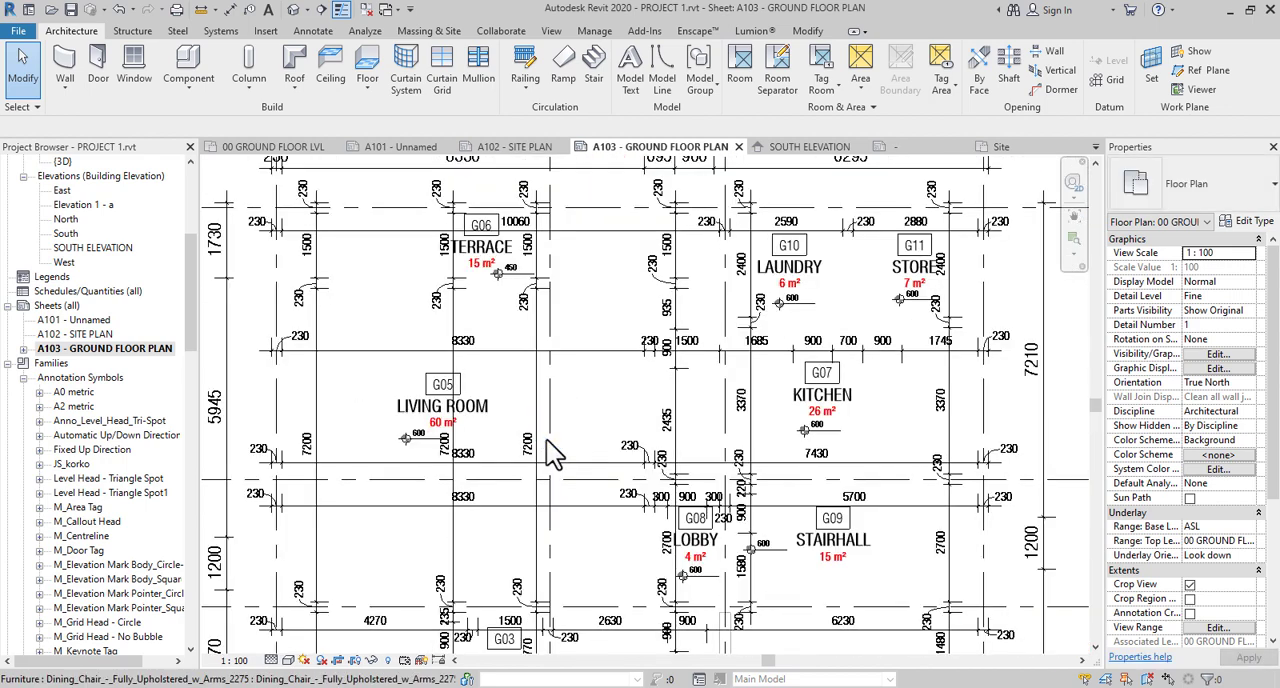
{"action": "middle_click_drag", "start_coordinate": [645, 535], "coordinate": [680, 361]}
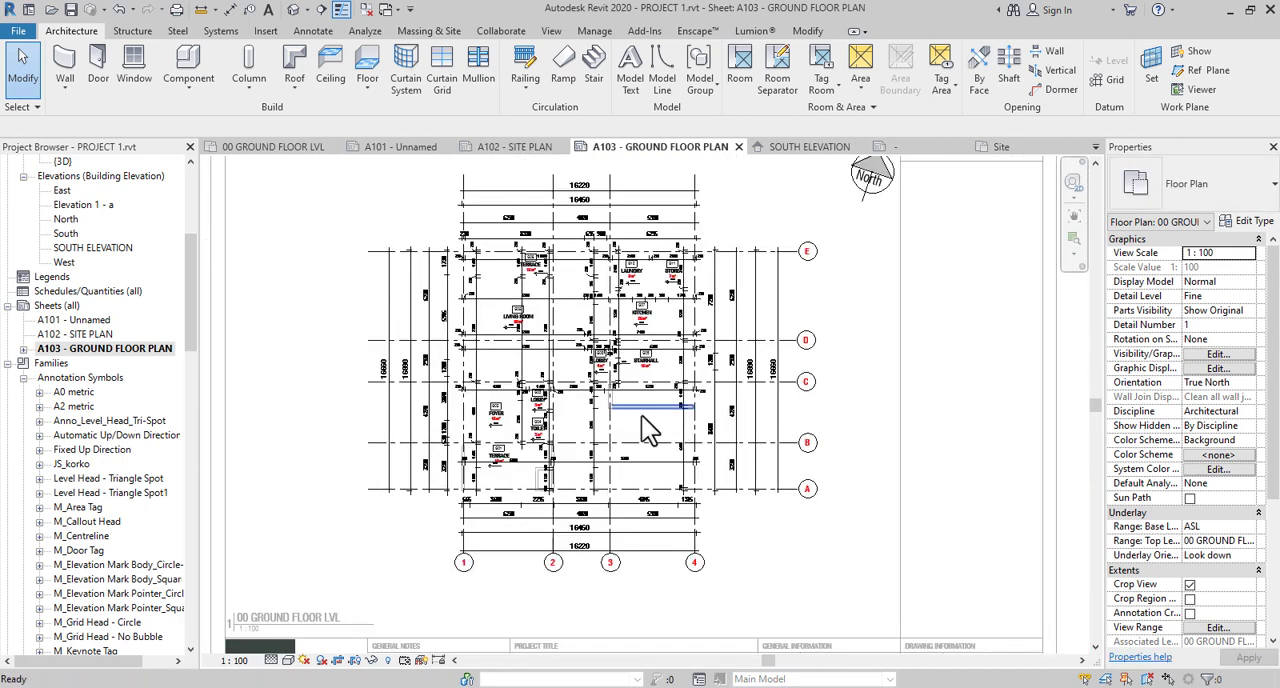
{"action": "scroll", "coordinate": [642, 416], "scroll_direction": "down", "scroll_amount": 2}
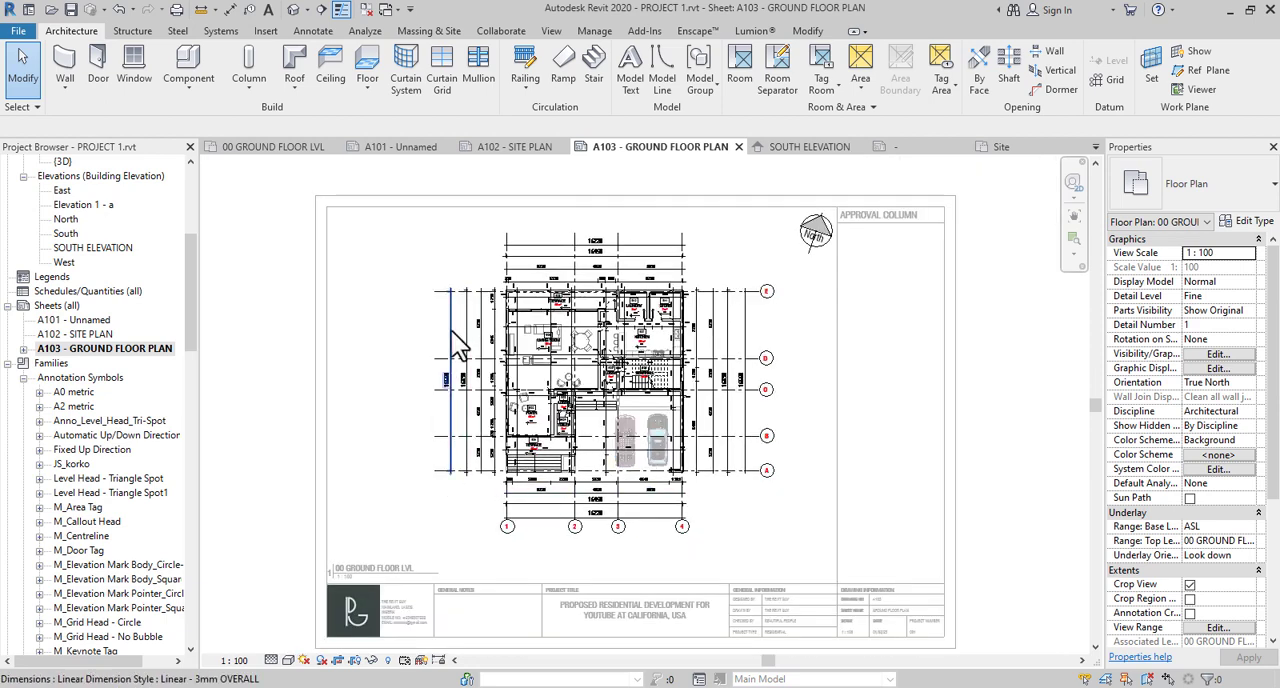
- Deactivate the viewport and inspect the finished plan on the sheet, including laundry G10, store G11 and kitchen G07
{"action": "double_click", "coordinate": [254, 222]}
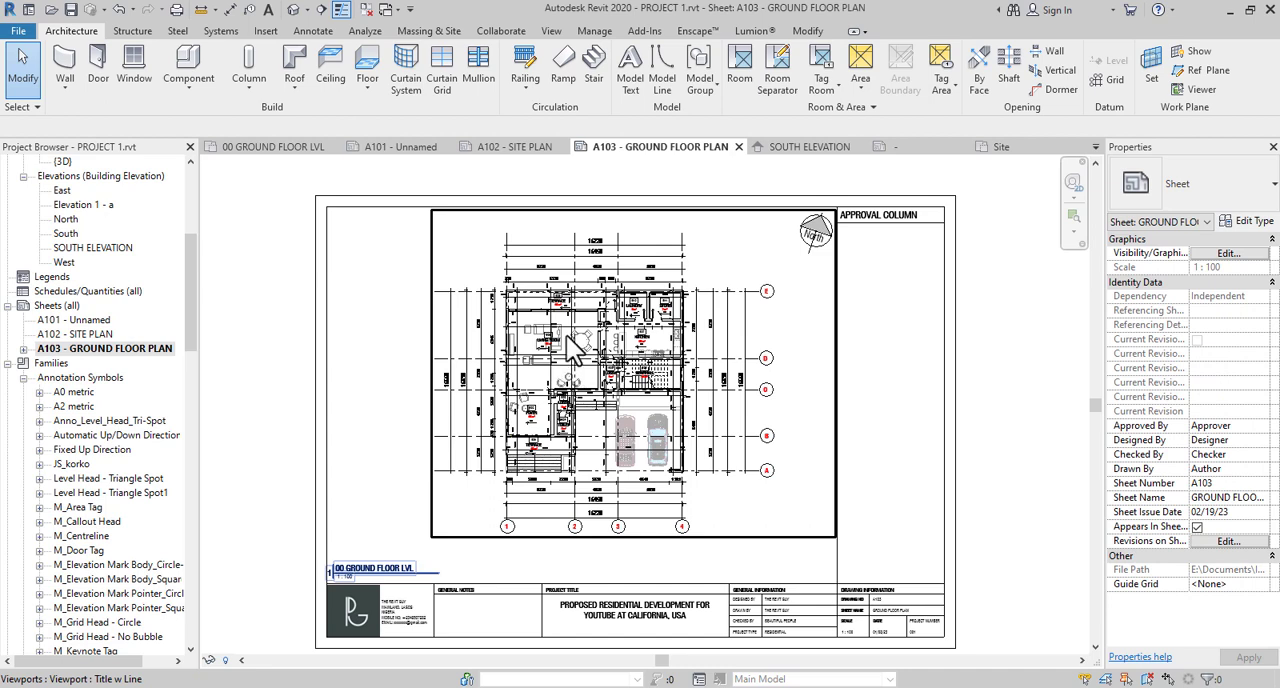
{"action": "scroll", "coordinate": [655, 310], "scroll_direction": "up", "scroll_amount": 1}
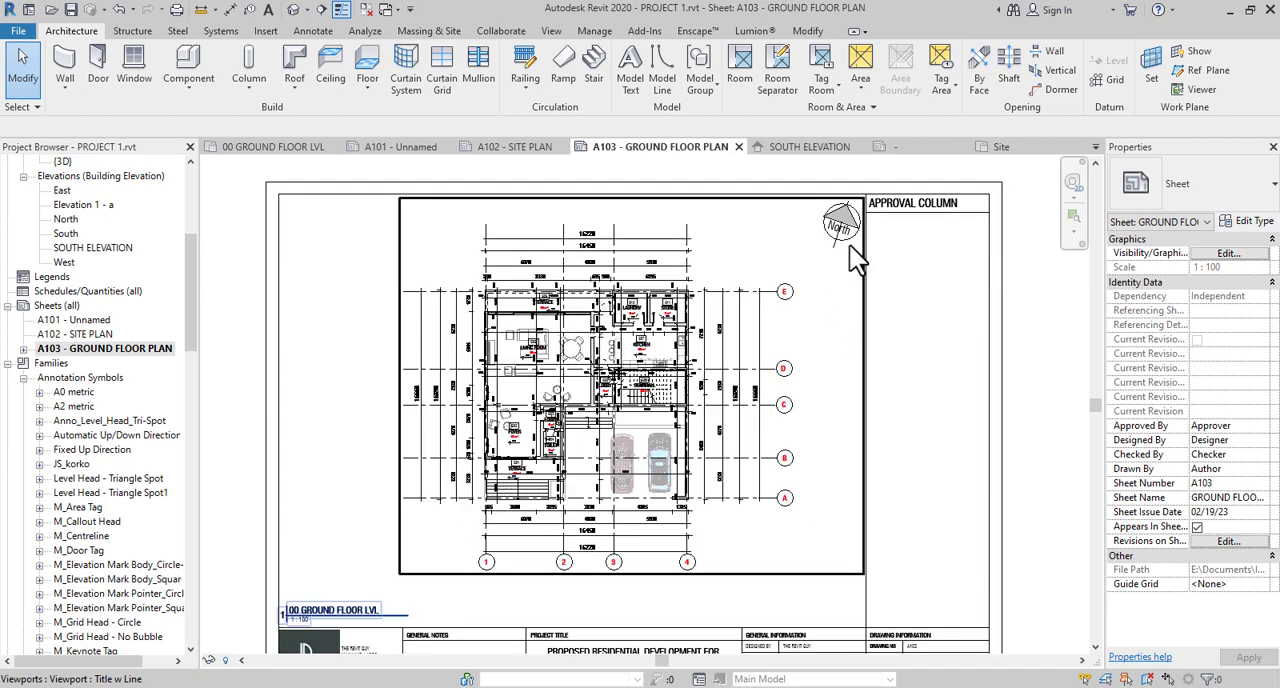
{"action": "scroll", "coordinate": [543, 334], "scroll_direction": "up", "scroll_amount": 3}
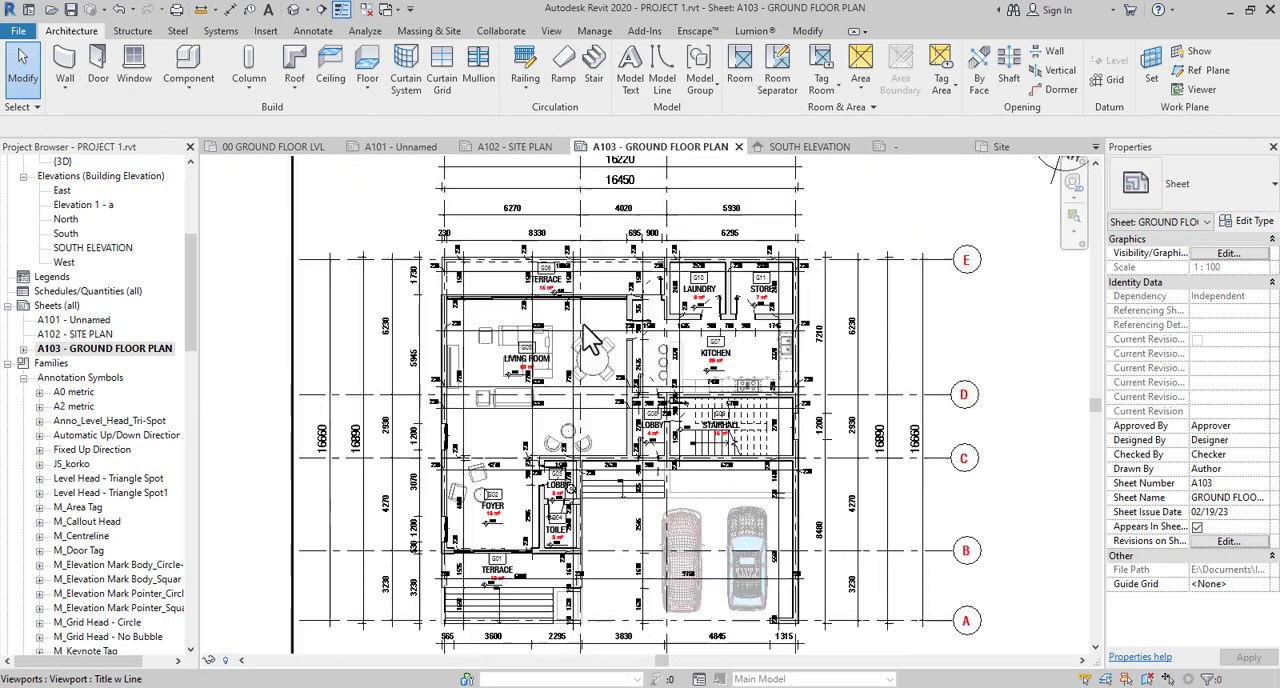
{"action": "scroll", "coordinate": [702, 306], "scroll_direction": "up", "scroll_amount": 6}
{"action": "middle_click_drag", "start_coordinate": [698, 304], "coordinate": [644, 346]}
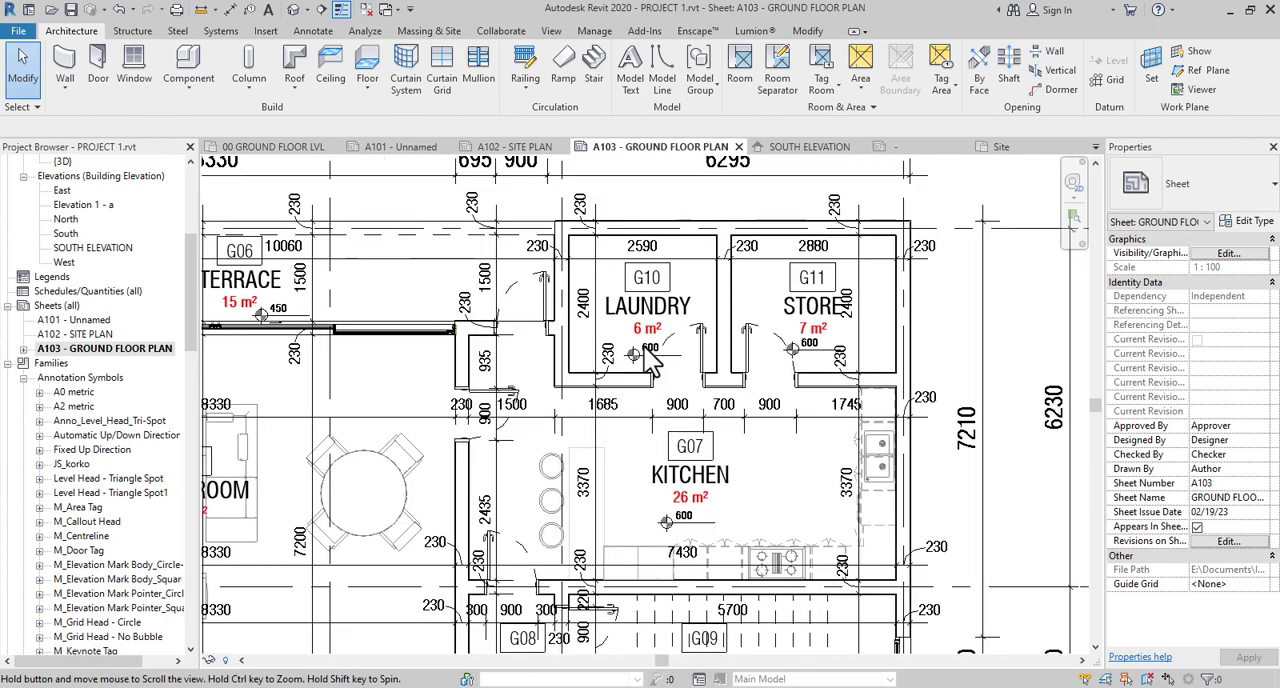
{"action": "scroll", "coordinate": [665, 270], "scroll_direction": "up", "scroll_amount": 3}
{"action": "scroll", "coordinate": [805, 313], "scroll_direction": "down", "scroll_amount": 4}
{"action": "scroll", "coordinate": [832, 423], "scroll_direction": "up", "scroll_amount": 1}
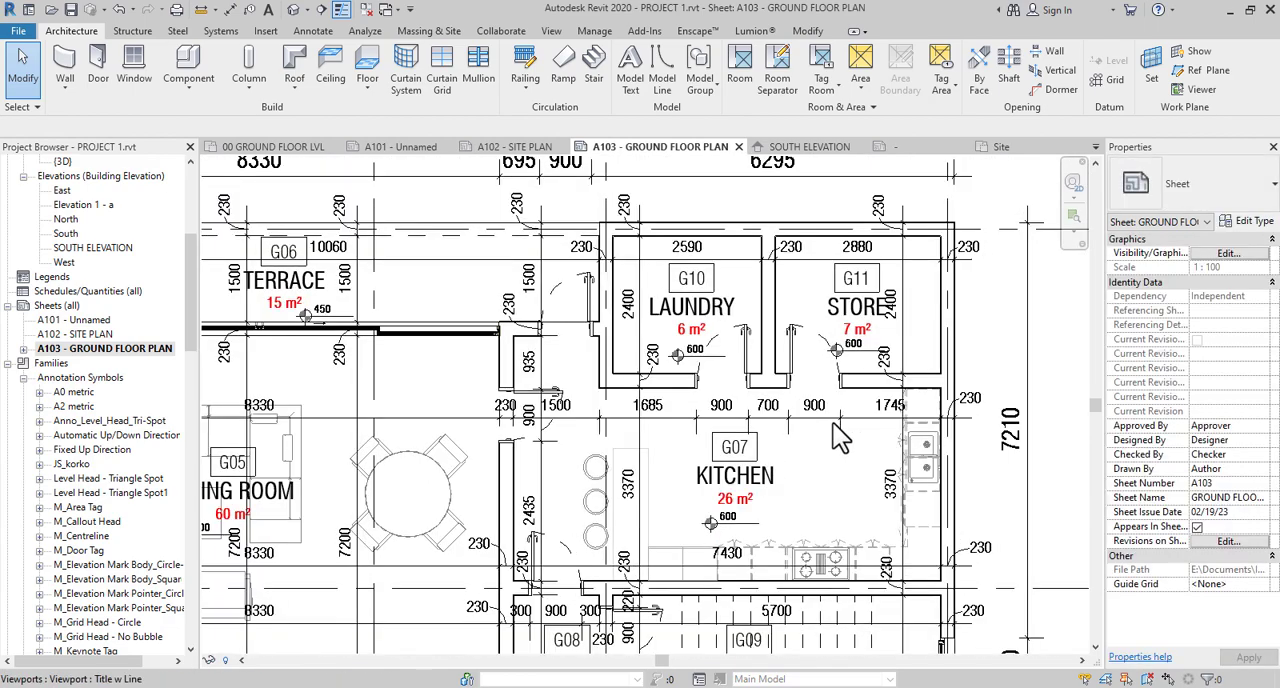
- Examine the interior dimensions, tags and spot elevations around kitchen G07, lobby G08 and stairhall G09
{"action": "scroll", "coordinate": [833, 423], "scroll_direction": "up", "scroll_amount": 1}
{"action": "scroll", "coordinate": [833, 423], "scroll_direction": "down", "scroll_amount": 1}
{"action": "middle_click_drag", "start_coordinate": [799, 473], "coordinate": [795, 337]}
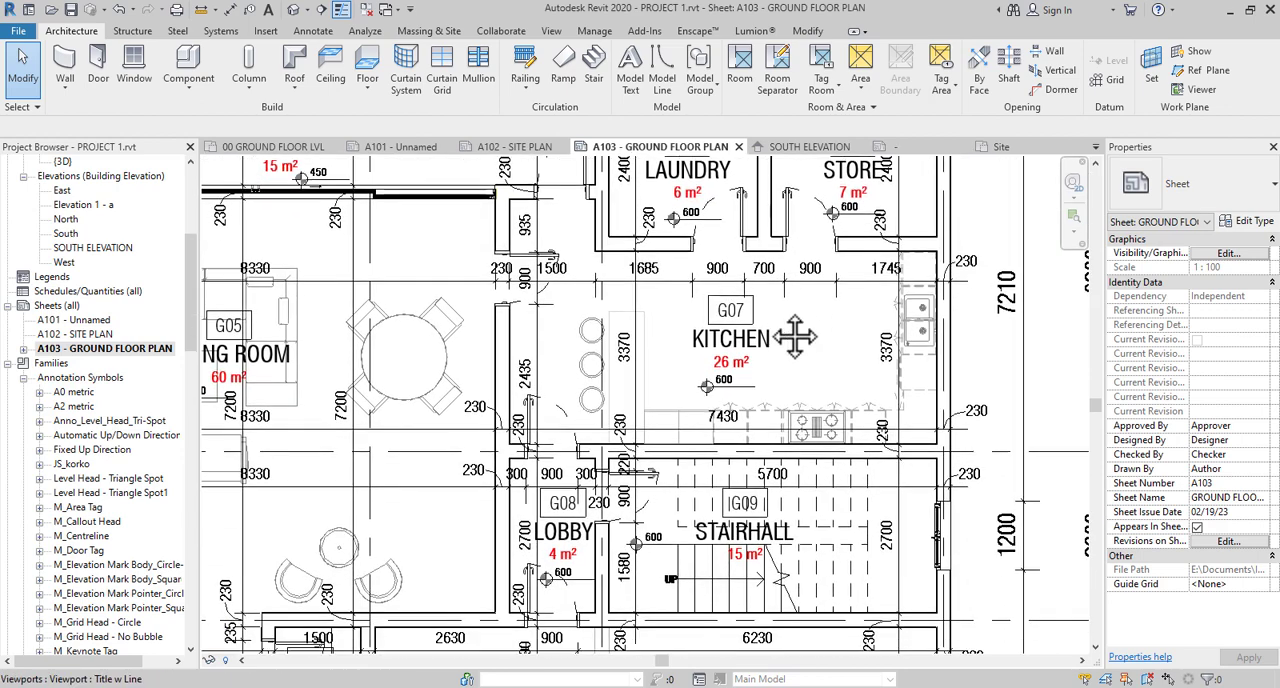
{"action": "scroll", "coordinate": [641, 455], "scroll_direction": "up", "scroll_amount": 5}
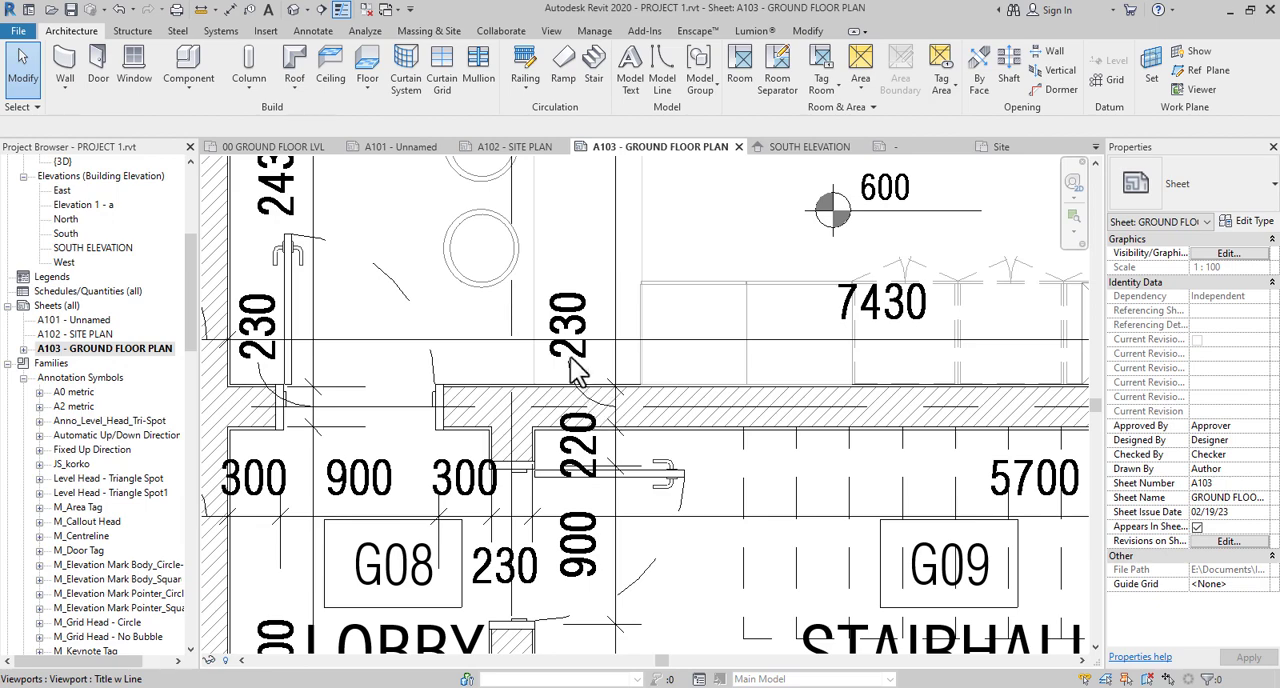
{"action": "scroll", "coordinate": [568, 337], "scroll_direction": "down", "scroll_amount": 5}
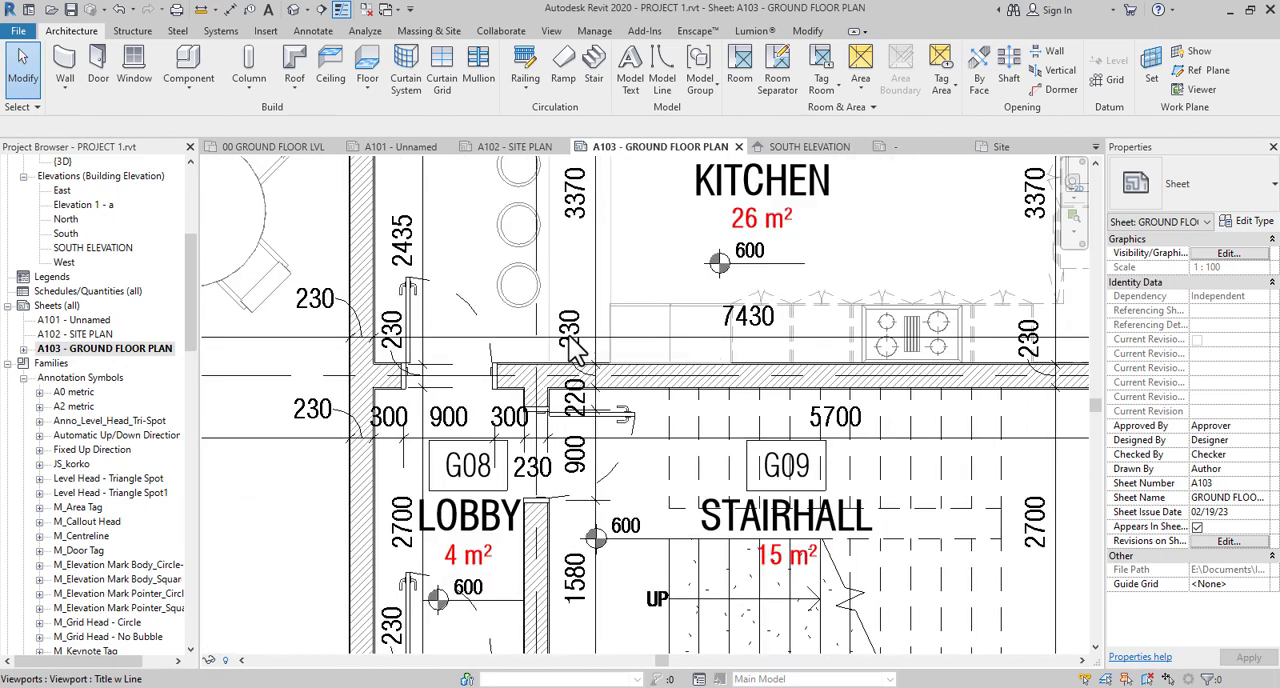
{"action": "middle_click_drag", "start_coordinate": [768, 415], "coordinate": [584, 416]}
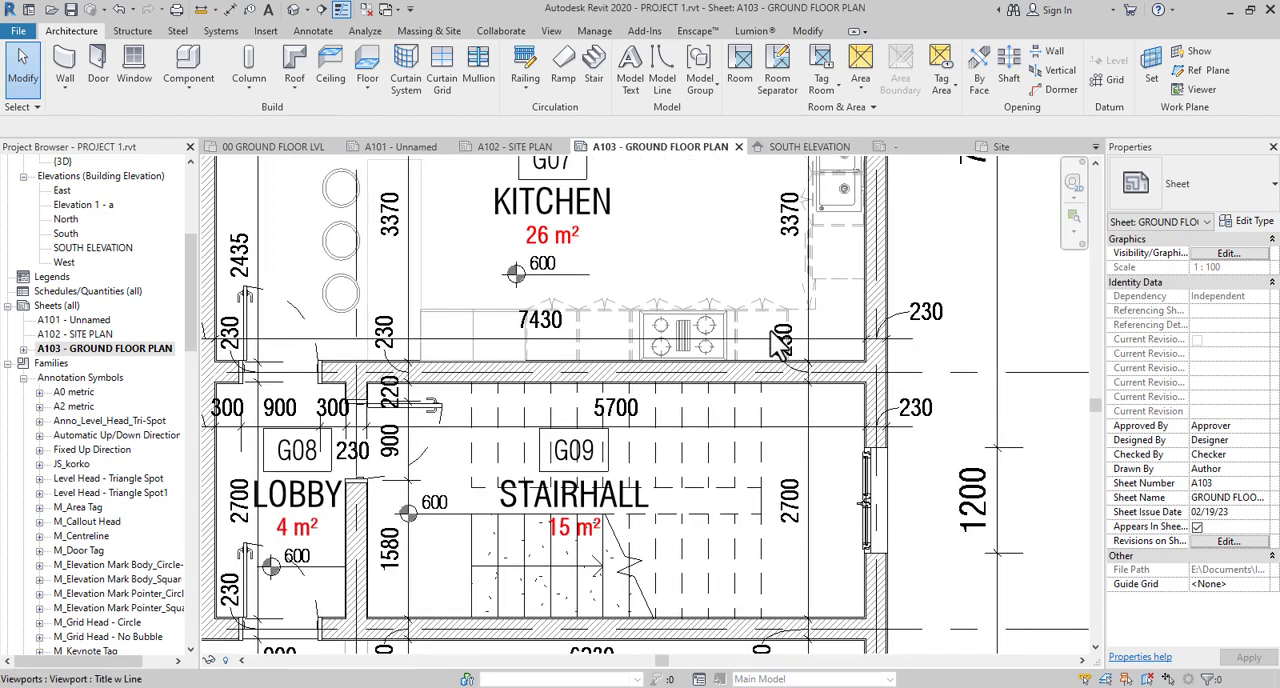
{"action": "scroll", "coordinate": [770, 332], "scroll_direction": "down", "scroll_amount": 2}
{"action": "middle_click_drag", "start_coordinate": [722, 476], "coordinate": [742, 392]}
{"action": "scroll", "coordinate": [666, 400], "scroll_direction": "up", "scroll_amount": 1}
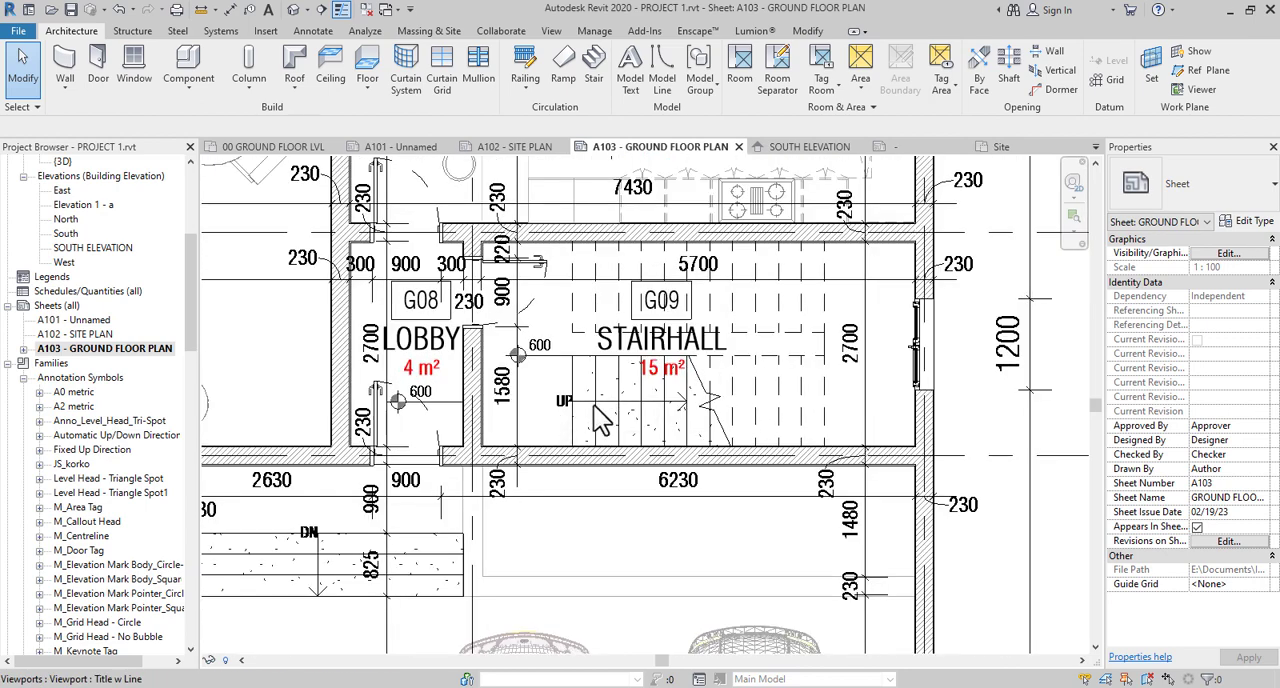
- Activate the ground floor plan viewport and place riser tread numbers along the first stair flight in stairhall G09
{"action": "left_click", "coordinate": [324, 31]}
{"action": "double_click", "coordinate": [627, 275]}
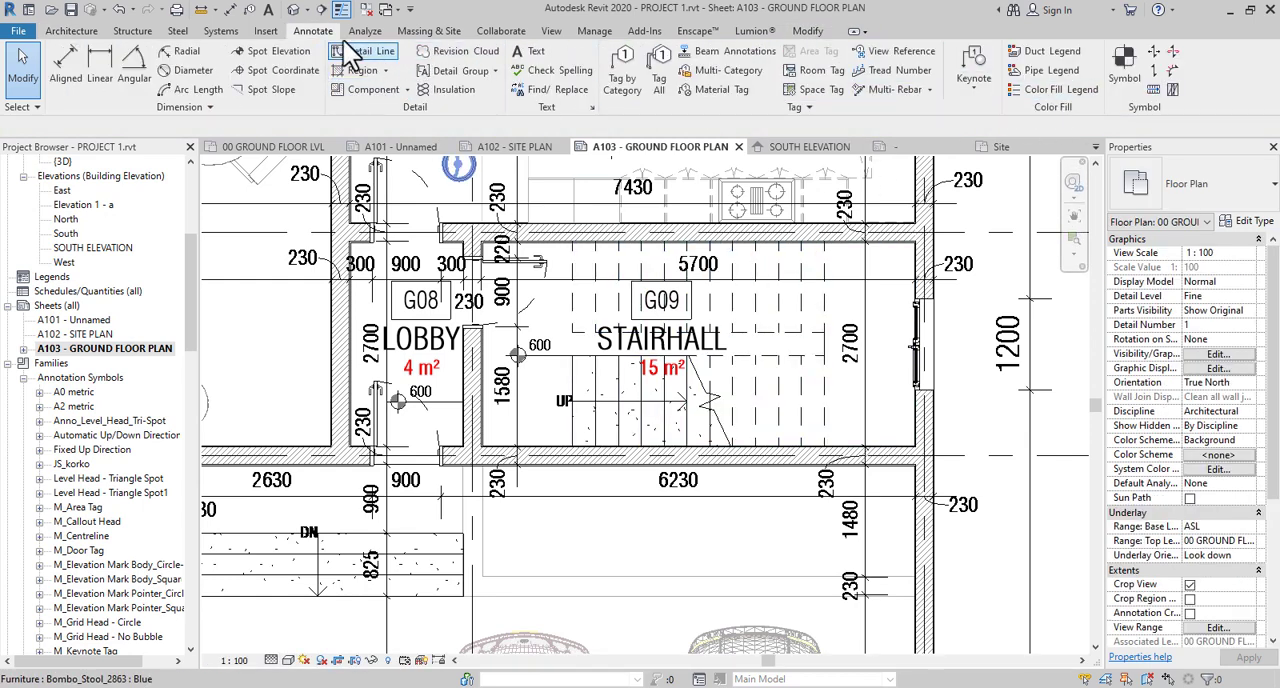
{"action": "left_click", "coordinate": [870, 73]}
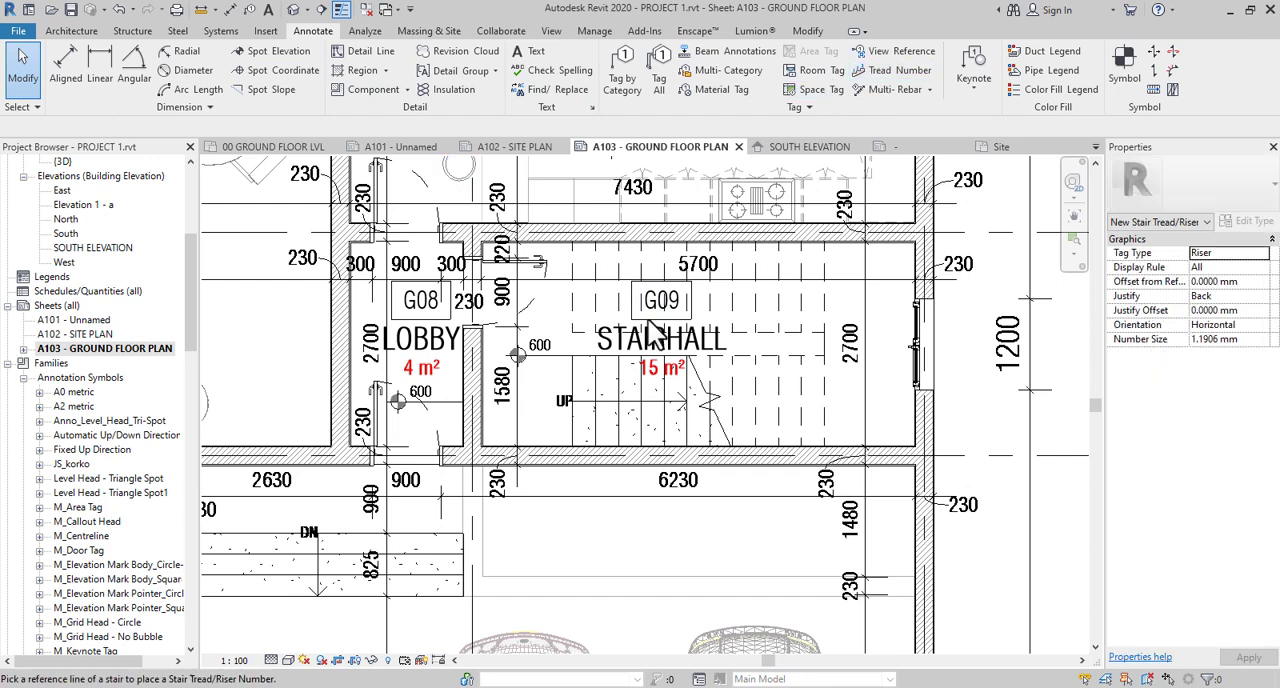
{"action": "left_click", "coordinate": [598, 412]}
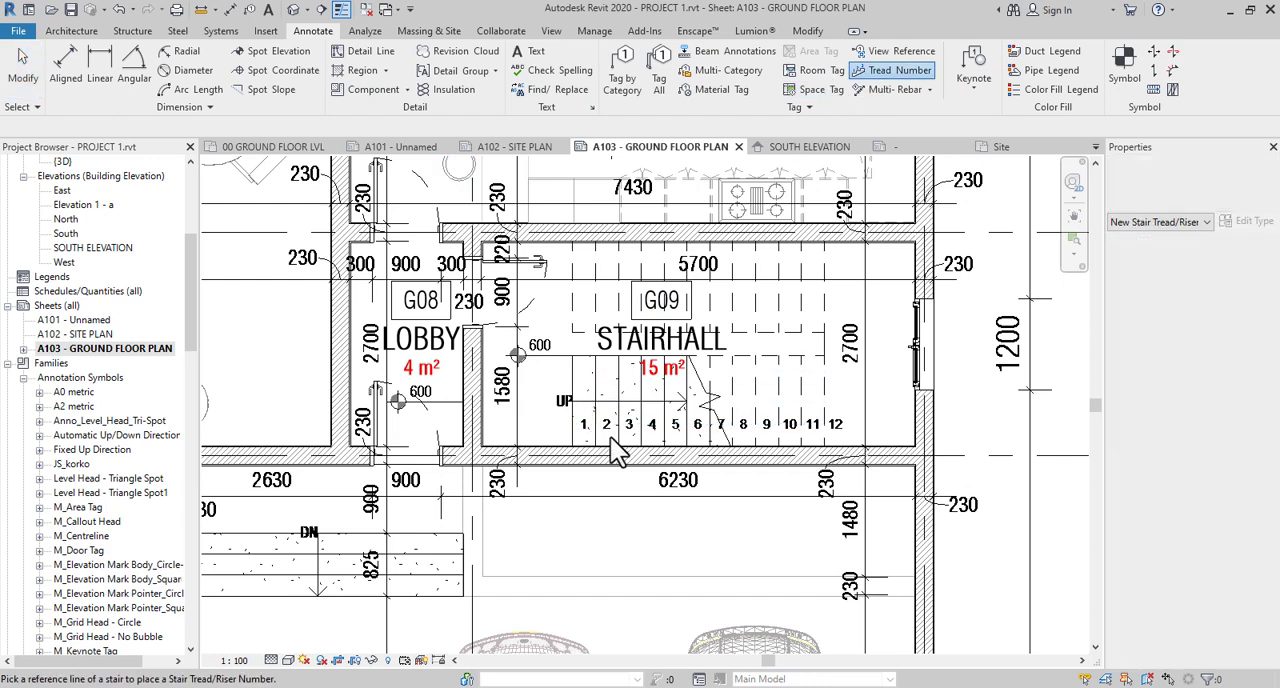
- Number the risers of the return stair flight, undoing the placement over the 5700 dimension and using the reference line nearer the stairhall's centre
{"action": "left_click", "coordinate": [576, 275]}
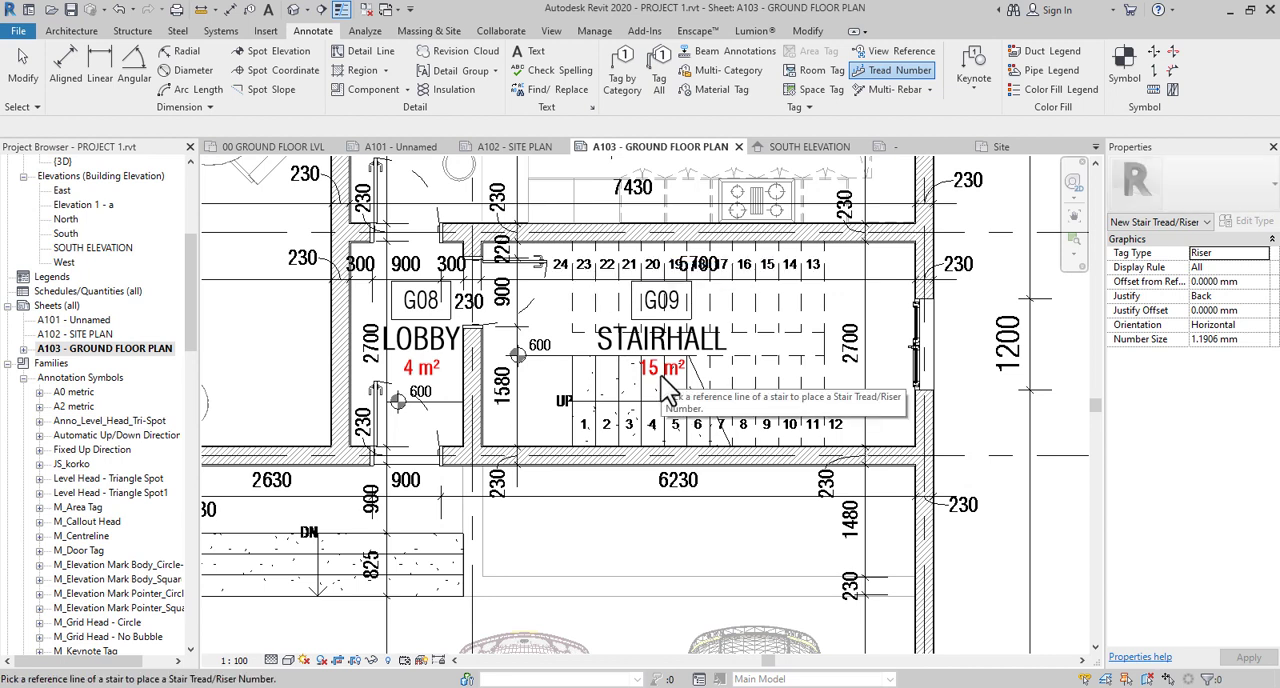
{"action": "key", "text": "ctrl+z"}
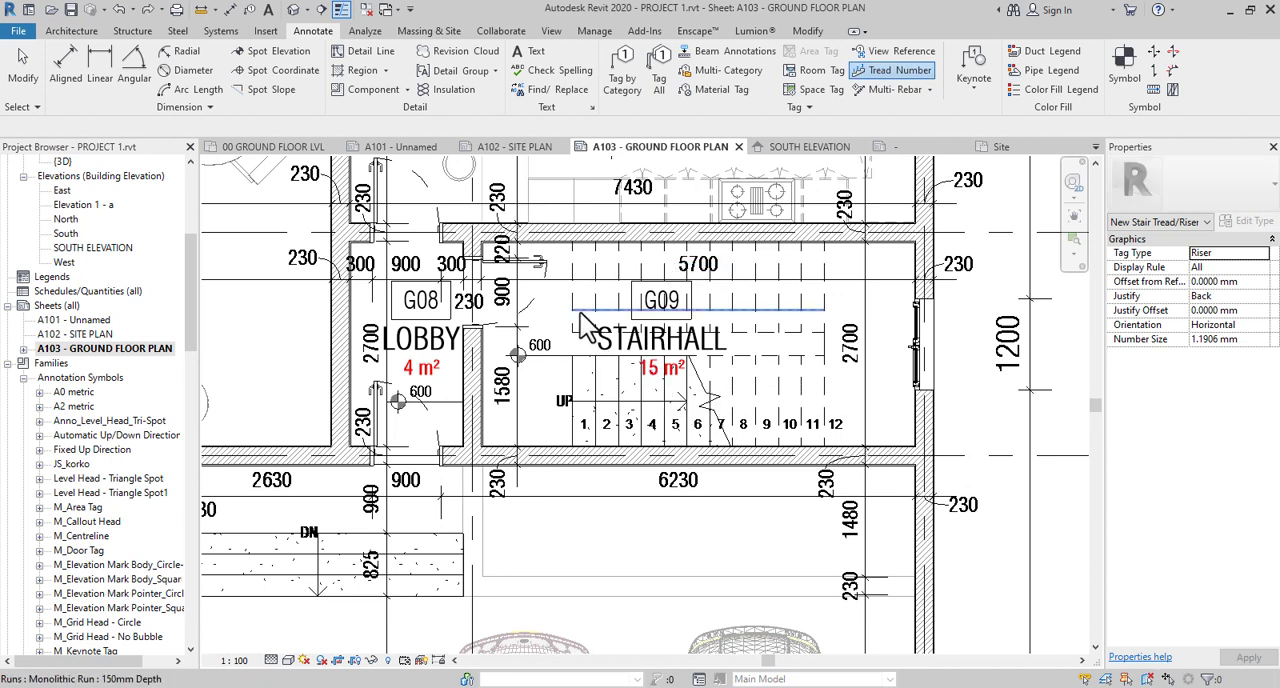
{"action": "left_click", "coordinate": [582, 325]}
{"action": "scroll", "coordinate": [697, 337], "scroll_direction": "up", "scroll_amount": 2}
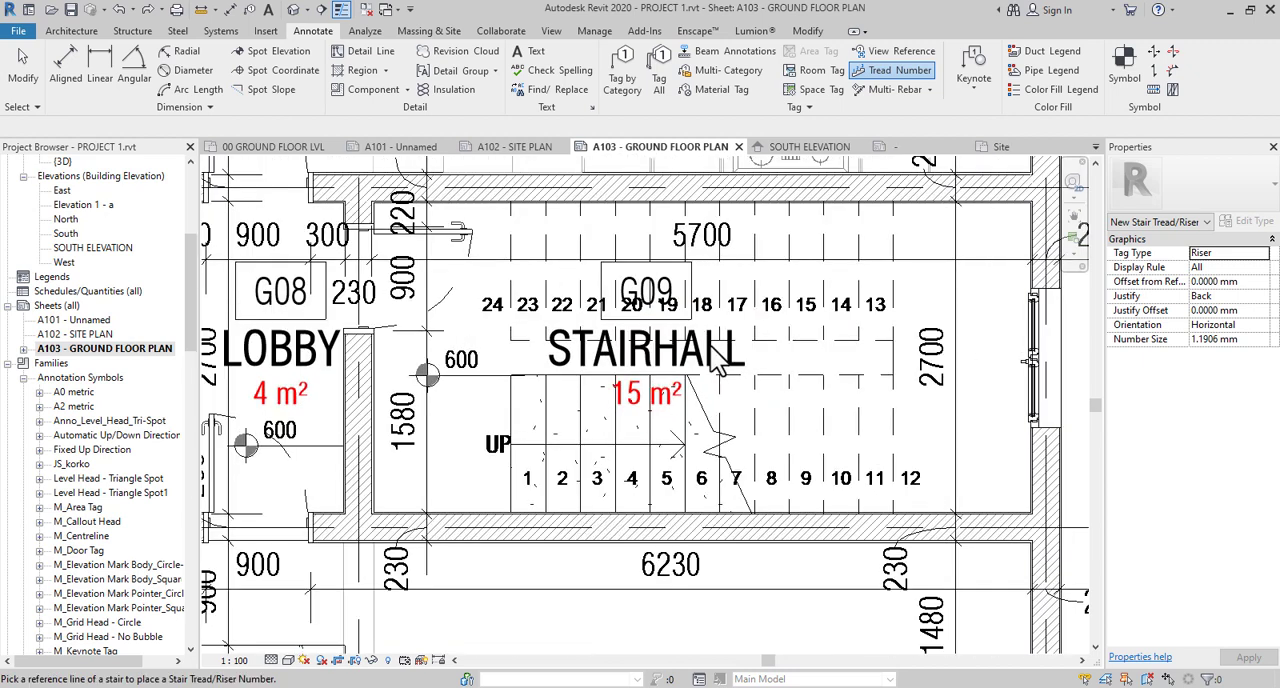
{"action": "key", "text": "Escape"}
- Nudge the stairhall G09 room tag one increment up and three increments right
{"action": "left_click", "coordinate": [725, 372]}
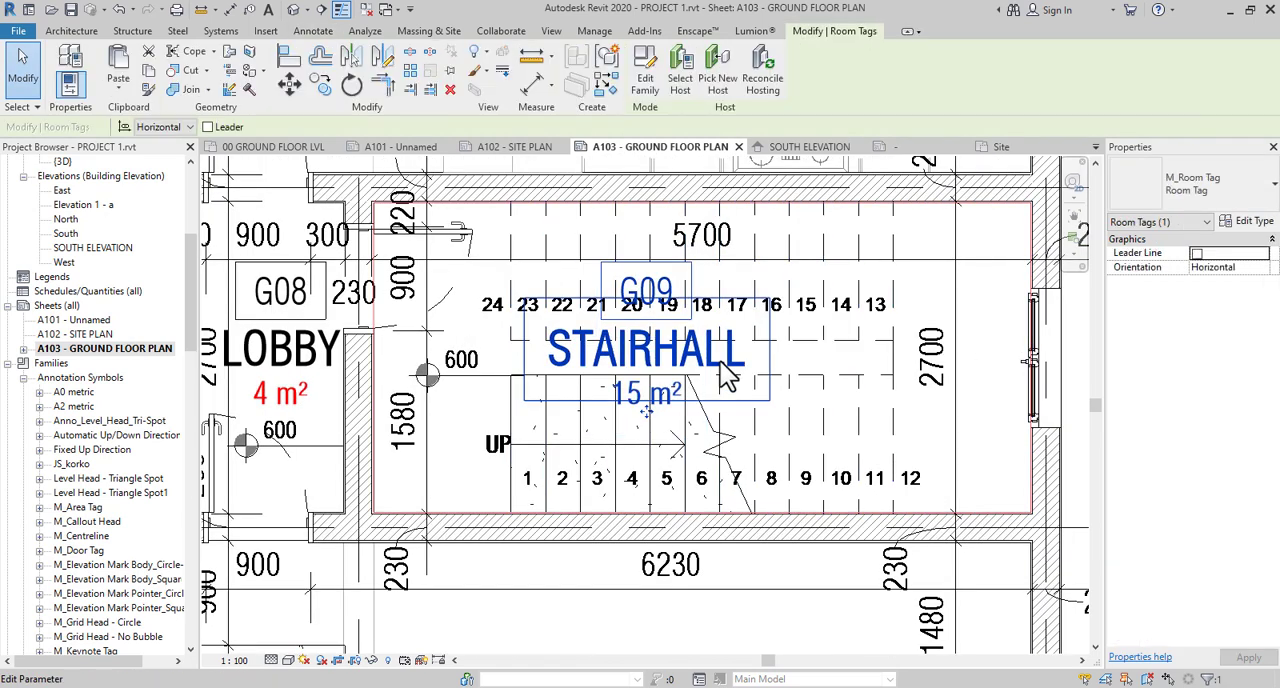
{"action": "key", "text": "Up"}
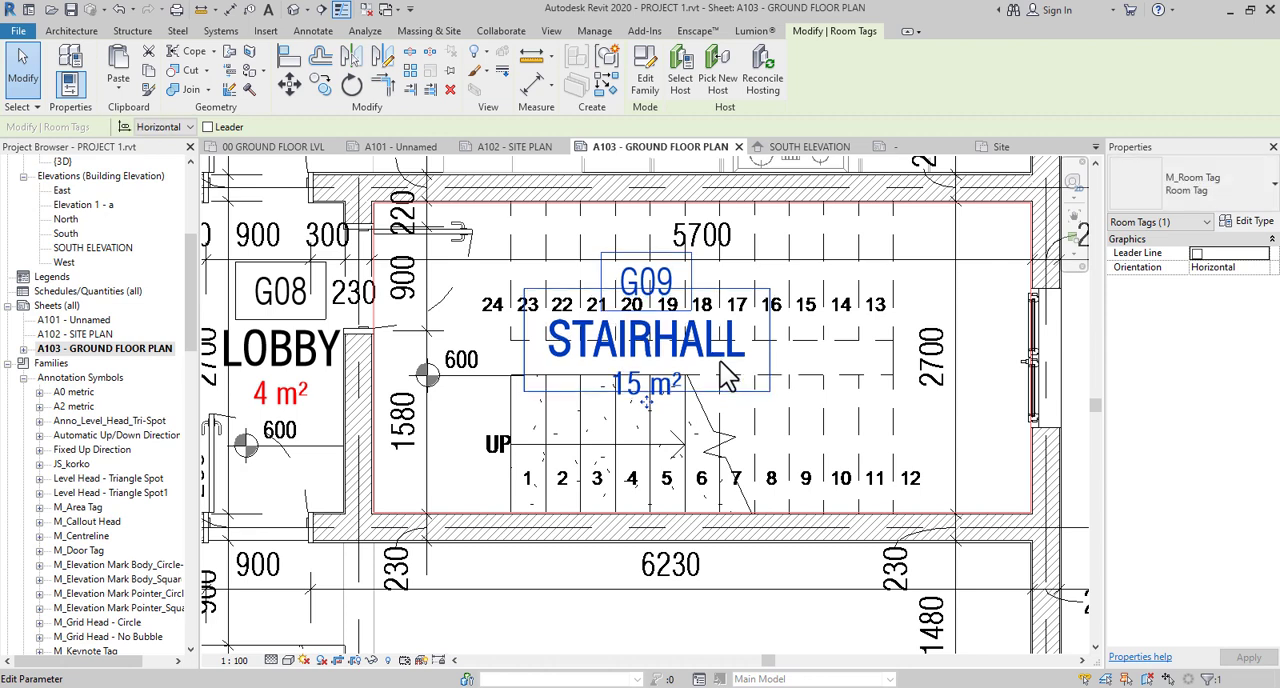
{"action": "key", "text": "Right"}
{"action": "key", "text": "Right"}
{"action": "key", "text": "Right"}
{"action": "key", "text": "Right"}
{"action": "key", "text": "Right"}
{"action": "key", "text": "Right"}
{"action": "scroll", "coordinate": [720, 362], "scroll_direction": "down", "scroll_amount": 1}
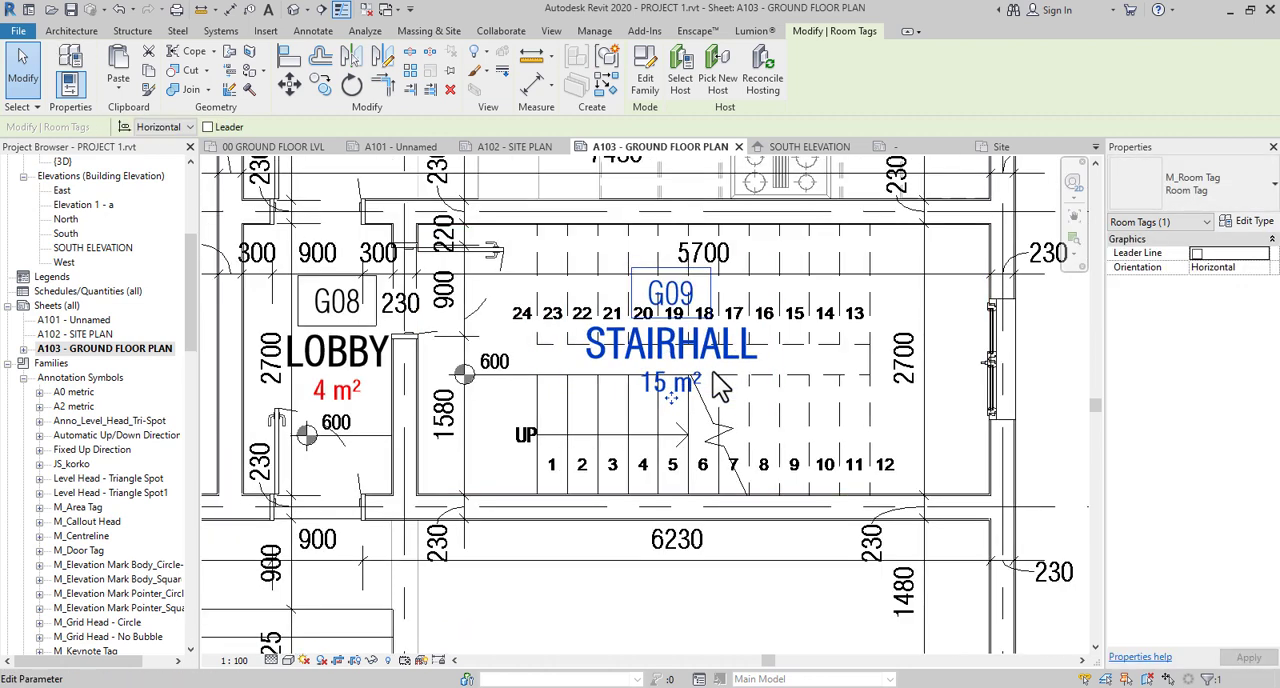
{"action": "scroll", "coordinate": [763, 467], "scroll_direction": "down", "scroll_amount": 1}
{"action": "scroll", "coordinate": [763, 467], "scroll_direction": "up", "scroll_amount": 1}
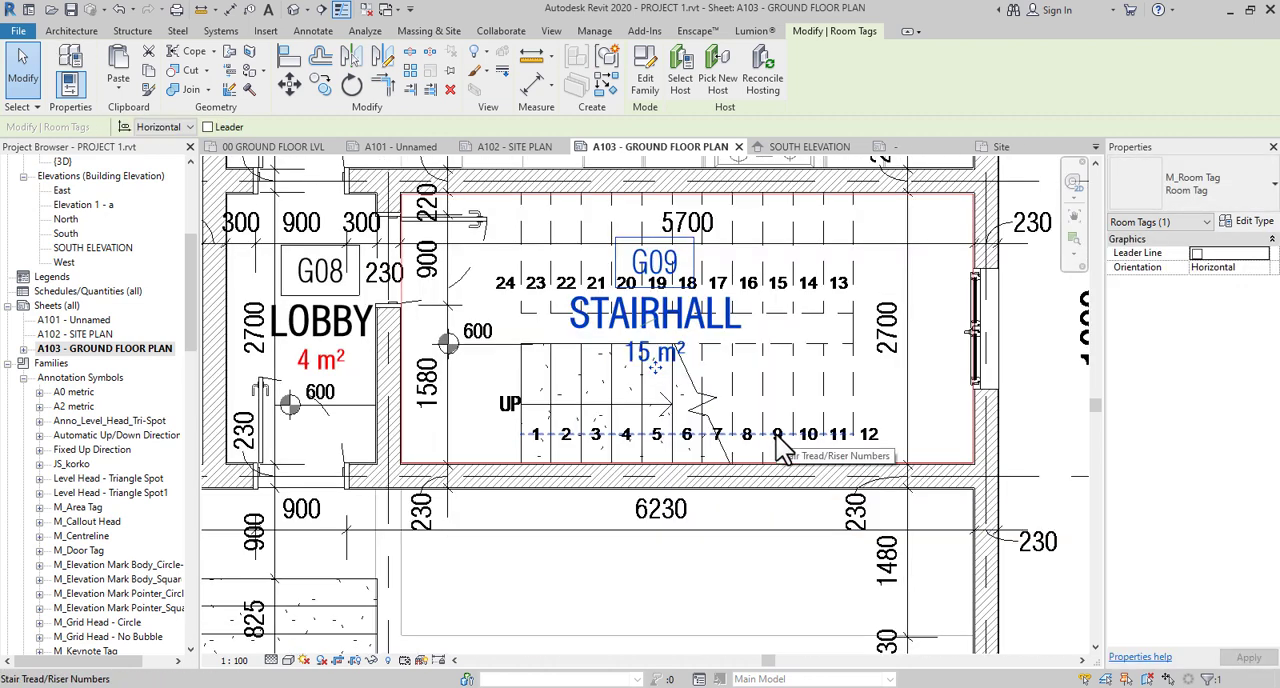
- Select the first flight's riser numbers and inspect the numbered stair alongside the neighbouring lobby, foyer, carport and living room
{"action": "left_click", "coordinate": [783, 448]}
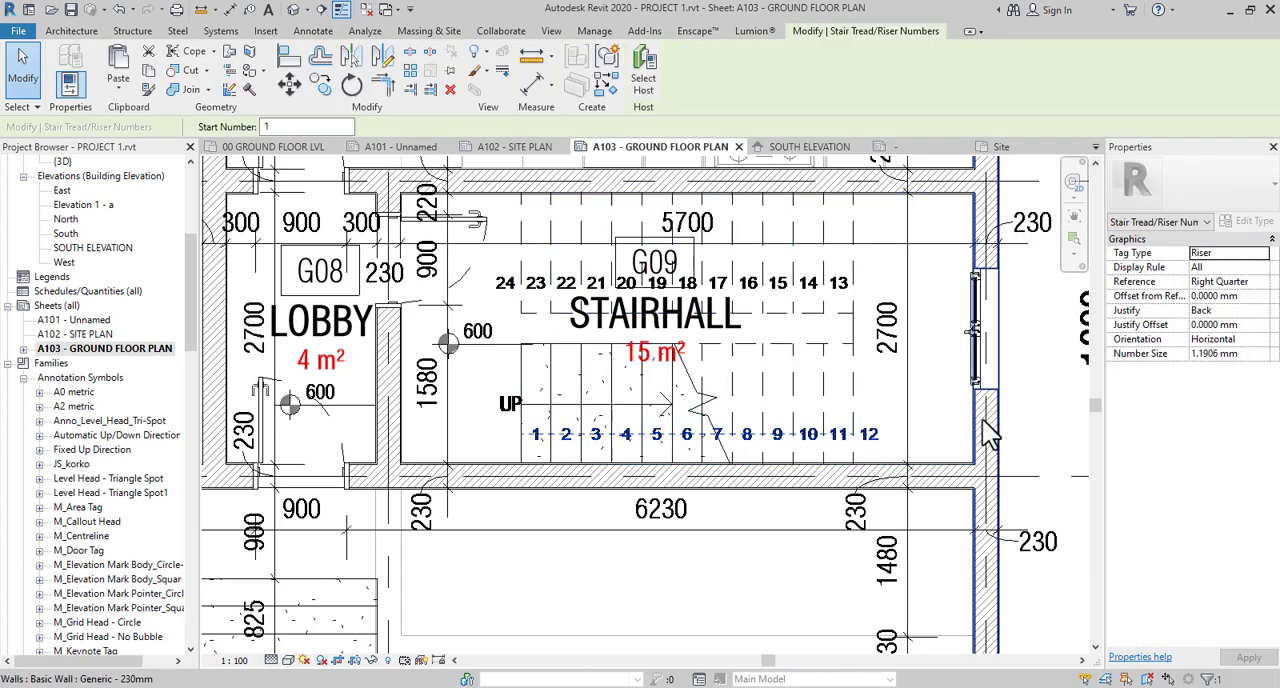
{"action": "scroll", "coordinate": [969, 412], "scroll_direction": "down", "scroll_amount": 2}
{"action": "scroll", "coordinate": [790, 430], "scroll_direction": "down", "scroll_amount": 3}
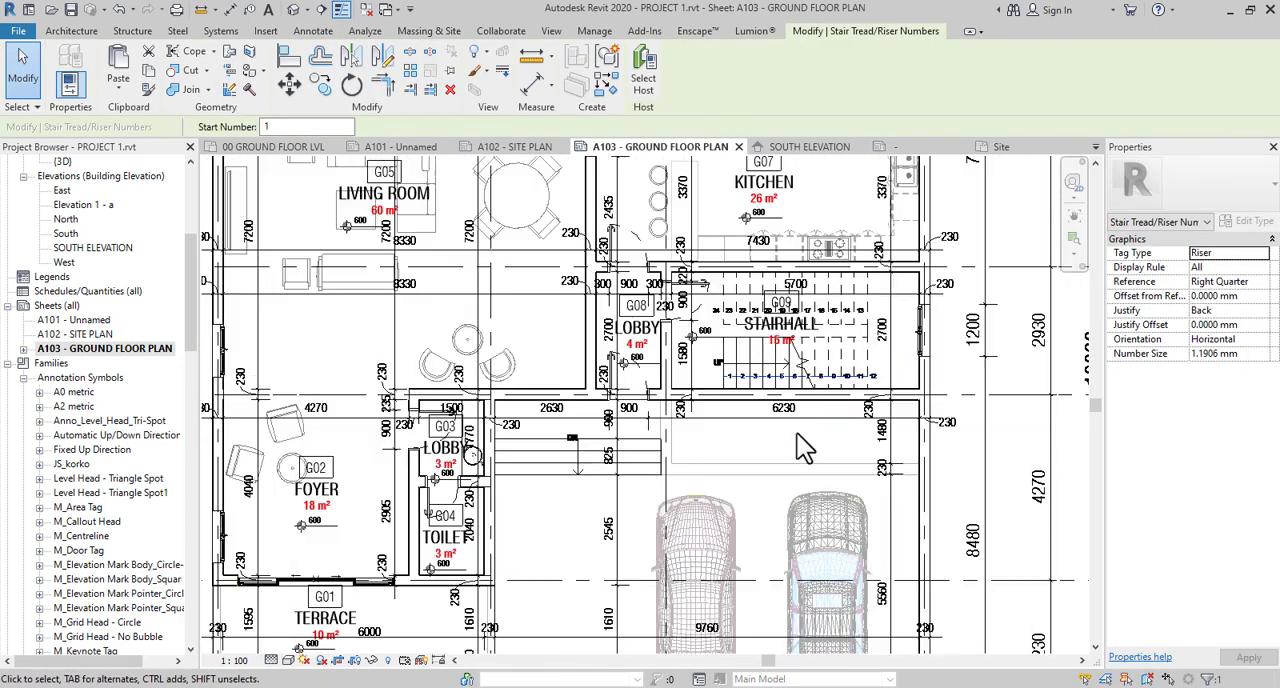
{"action": "scroll", "coordinate": [705, 393], "scroll_direction": "up", "scroll_amount": 2}
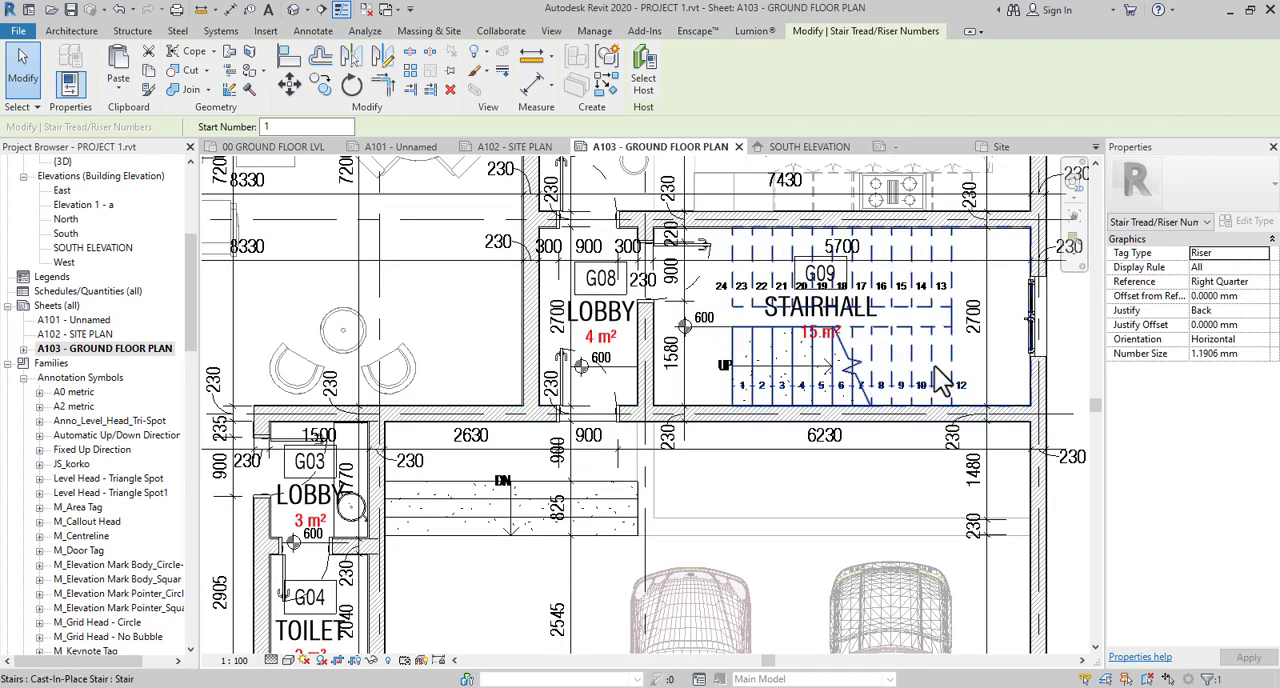
{"action": "scroll", "coordinate": [918, 431], "scroll_direction": "down", "scroll_amount": 2}
{"action": "middle_click_drag", "start_coordinate": [726, 457], "coordinate": [770, 474]}
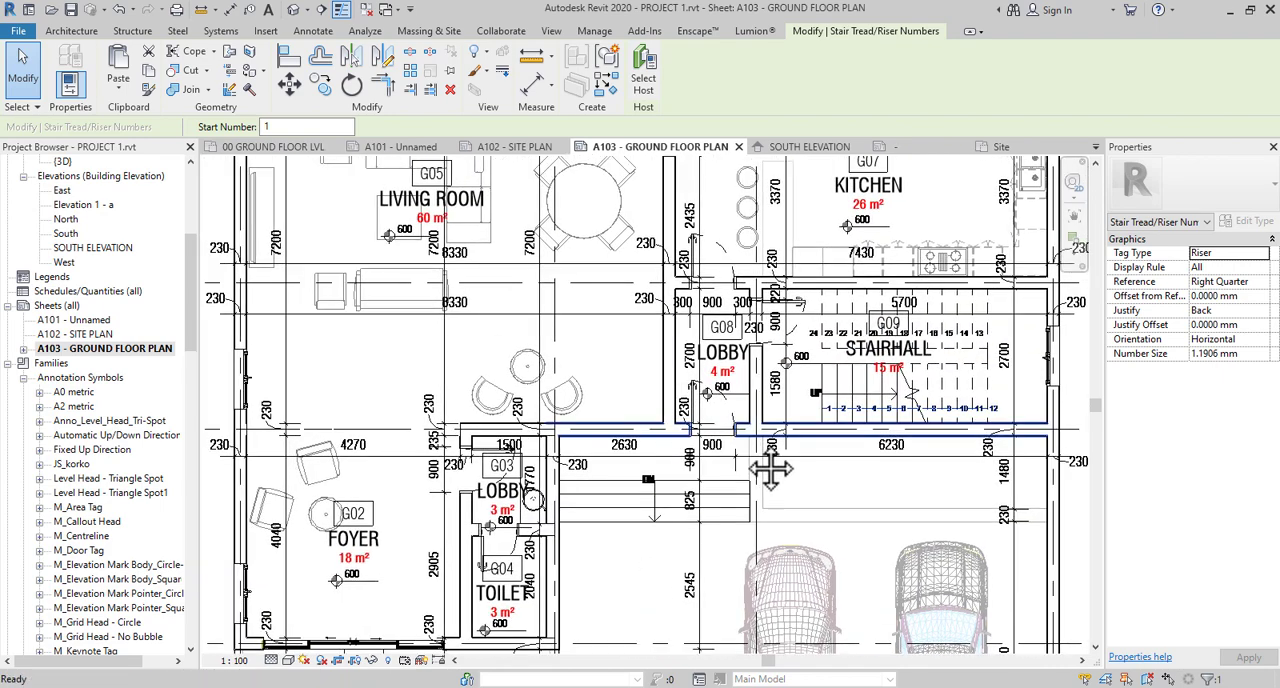
{"action": "scroll", "coordinate": [736, 441], "scroll_direction": "down", "scroll_amount": 1}
{"action": "scroll", "coordinate": [740, 458], "scroll_direction": "down", "scroll_amount": 3}
{"action": "scroll", "coordinate": [530, 278], "scroll_direction": "up", "scroll_amount": 4}
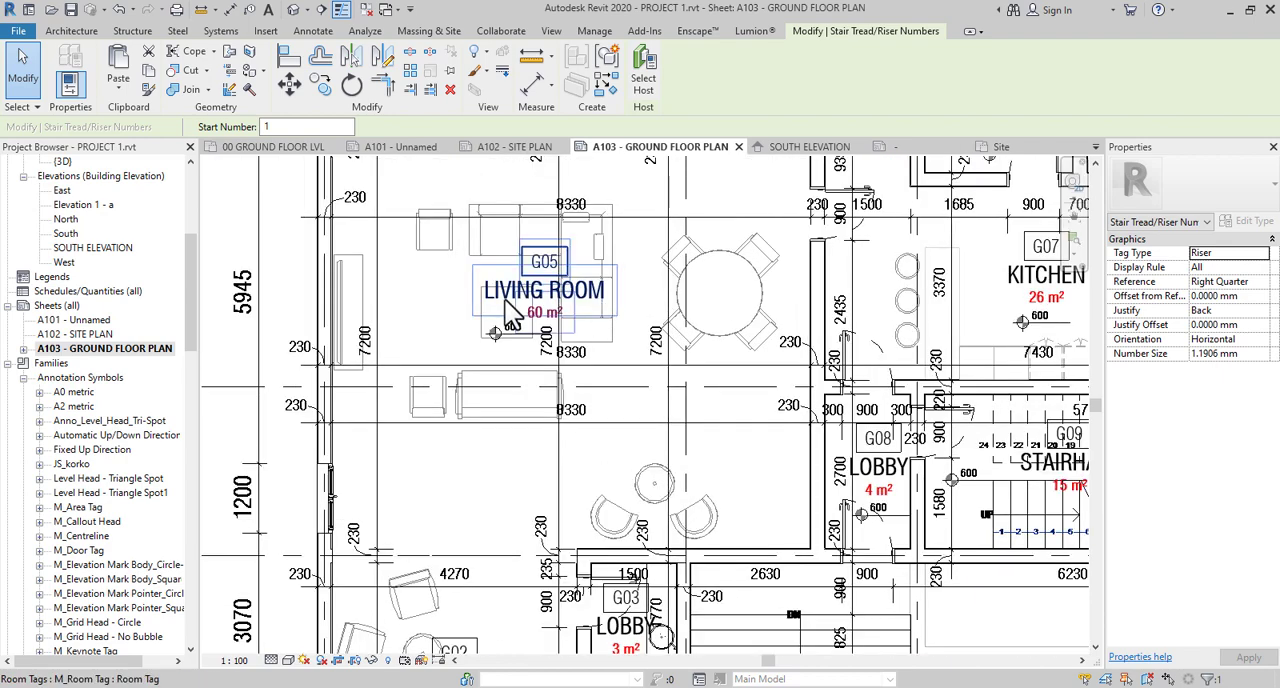
{"action": "scroll", "coordinate": [570, 342], "scroll_direction": "down", "scroll_amount": 4}
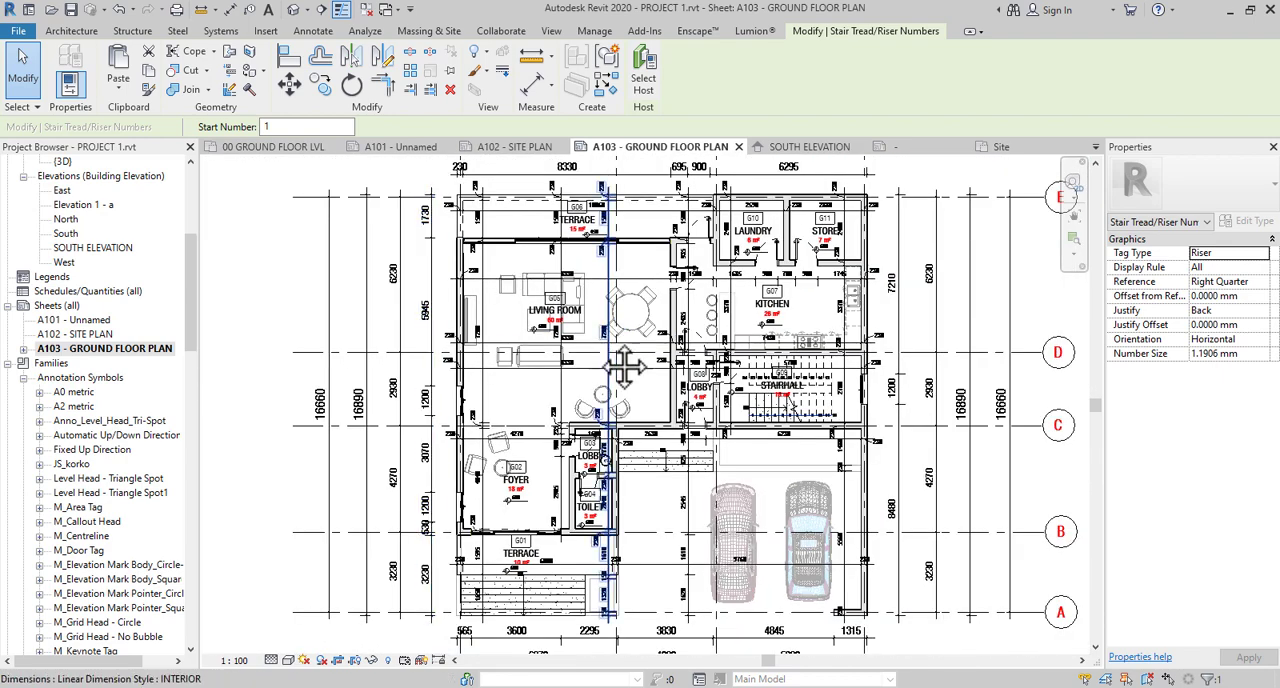
{"action": "middle_click_drag", "start_coordinate": [623, 365], "coordinate": [613, 393]}
- Examine the living room G05 tag and dimensions, and the doors and walls between terrace G06, laundry G10 and the kitchen
{"action": "scroll", "coordinate": [545, 335], "scroll_direction": "up", "scroll_amount": 4}
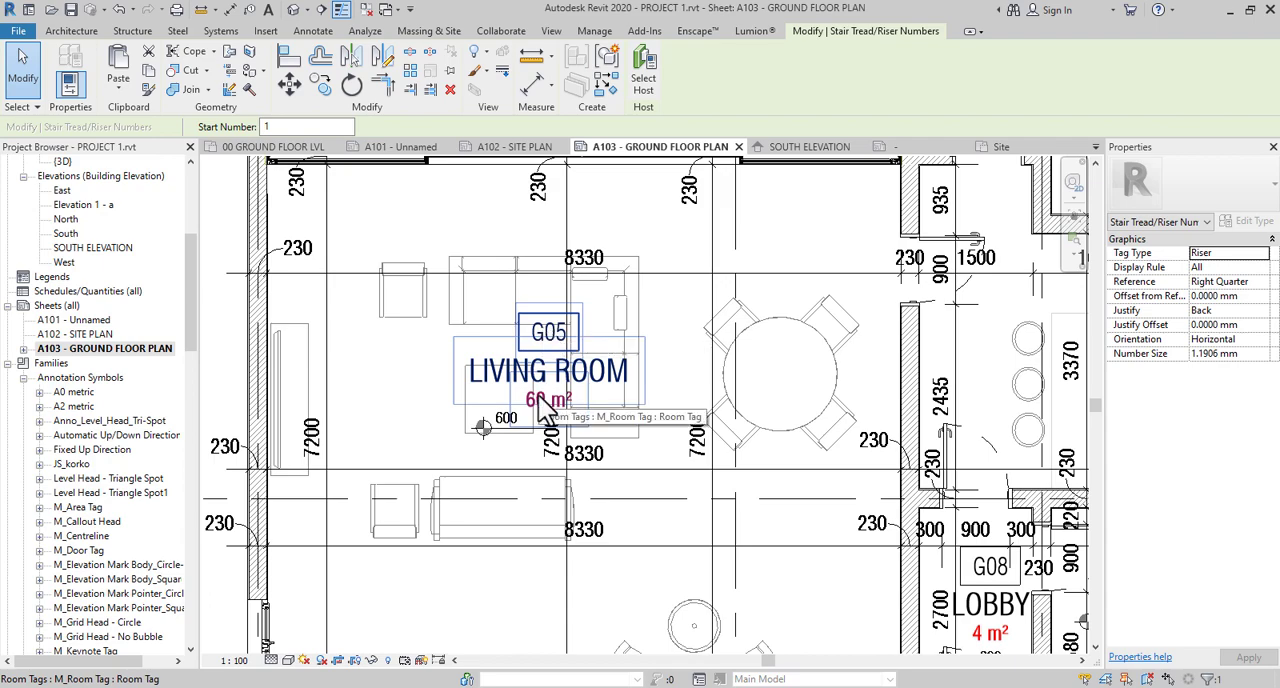
{"action": "scroll", "coordinate": [544, 398], "scroll_direction": "down", "scroll_amount": 1}
{"action": "scroll", "coordinate": [521, 396], "scroll_direction": "down", "scroll_amount": 3}
{"action": "scroll", "coordinate": [507, 414], "scroll_direction": "up", "scroll_amount": 4}
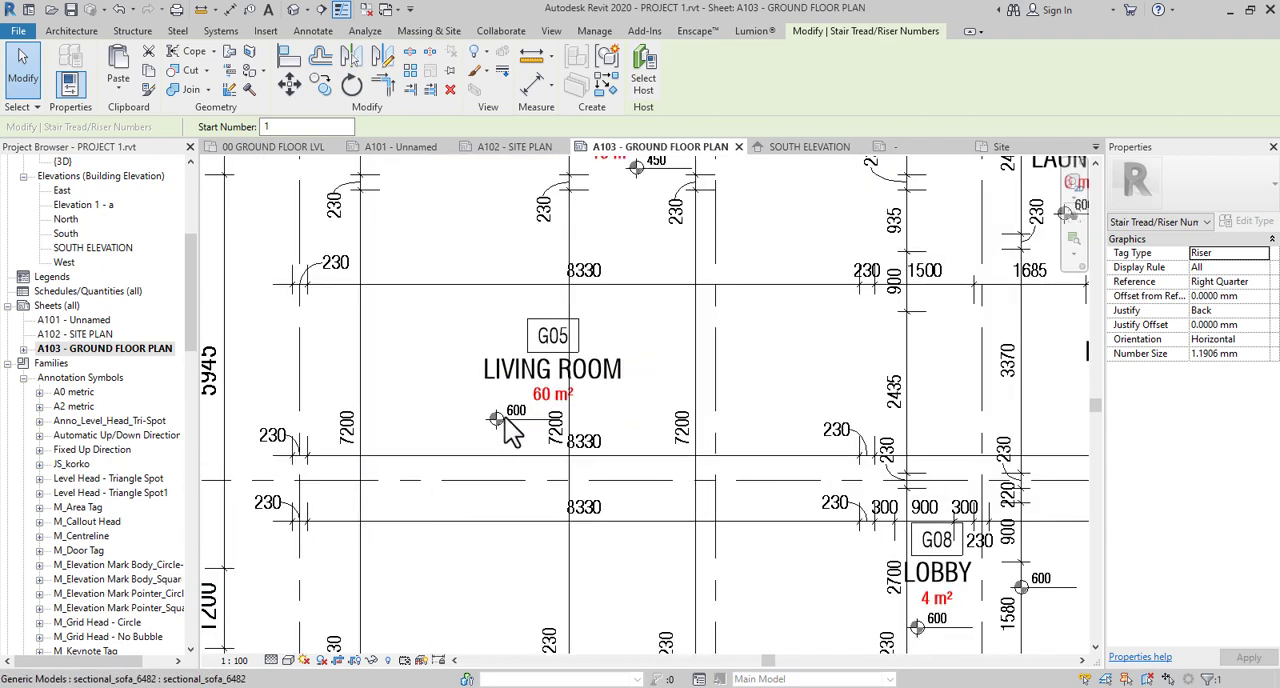
{"action": "scroll", "coordinate": [512, 425], "scroll_direction": "down", "scroll_amount": 5}
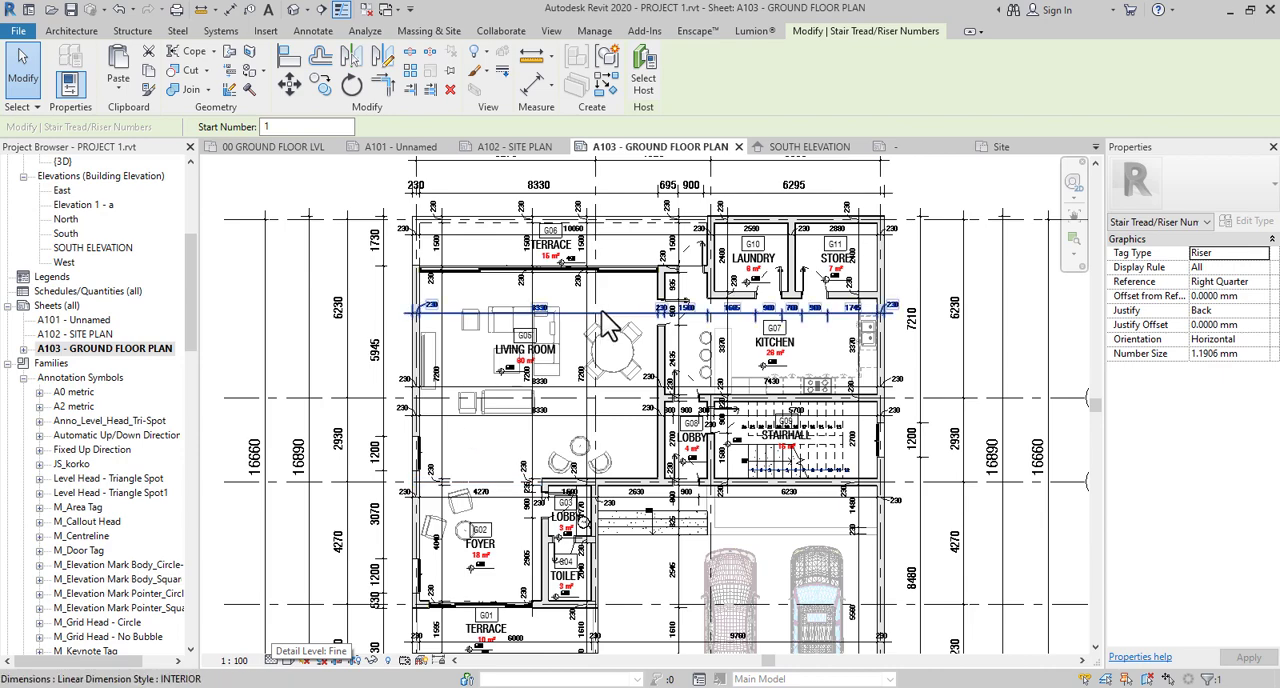
{"action": "scroll", "coordinate": [651, 275], "scroll_direction": "up", "scroll_amount": 4}
{"action": "scroll", "coordinate": [752, 216], "scroll_direction": "up", "scroll_amount": 3}
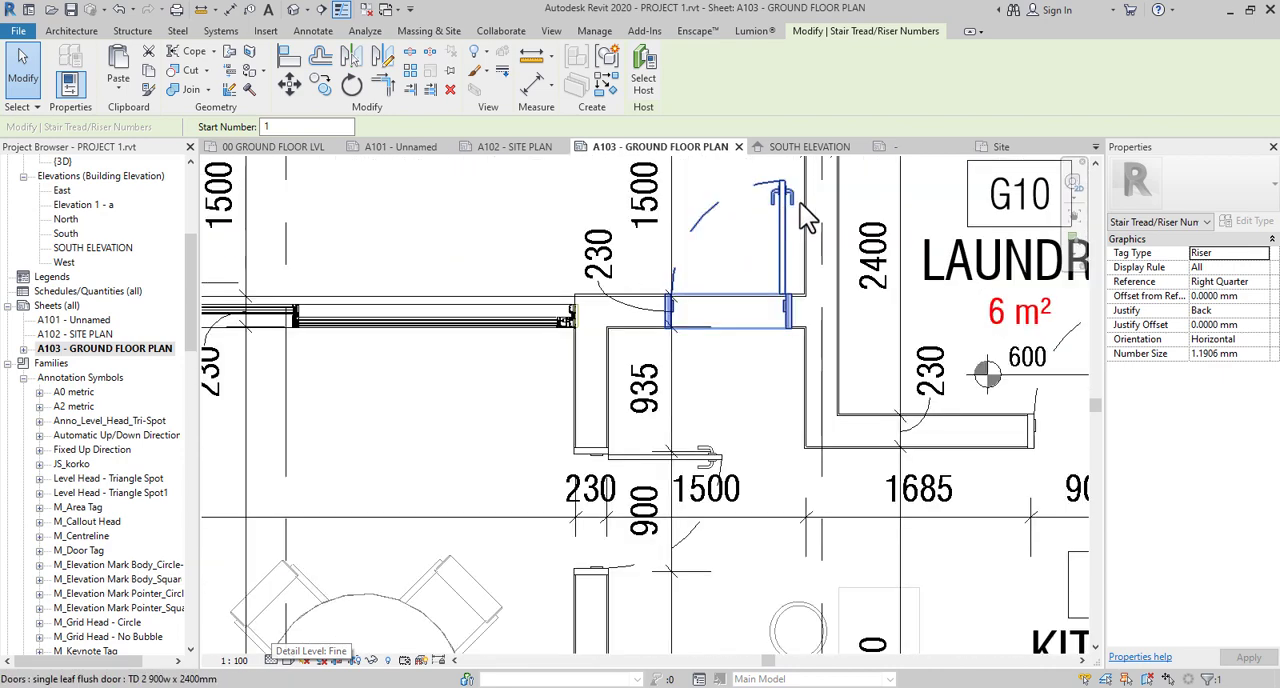
{"action": "scroll", "coordinate": [583, 314], "scroll_direction": "down", "scroll_amount": 4}
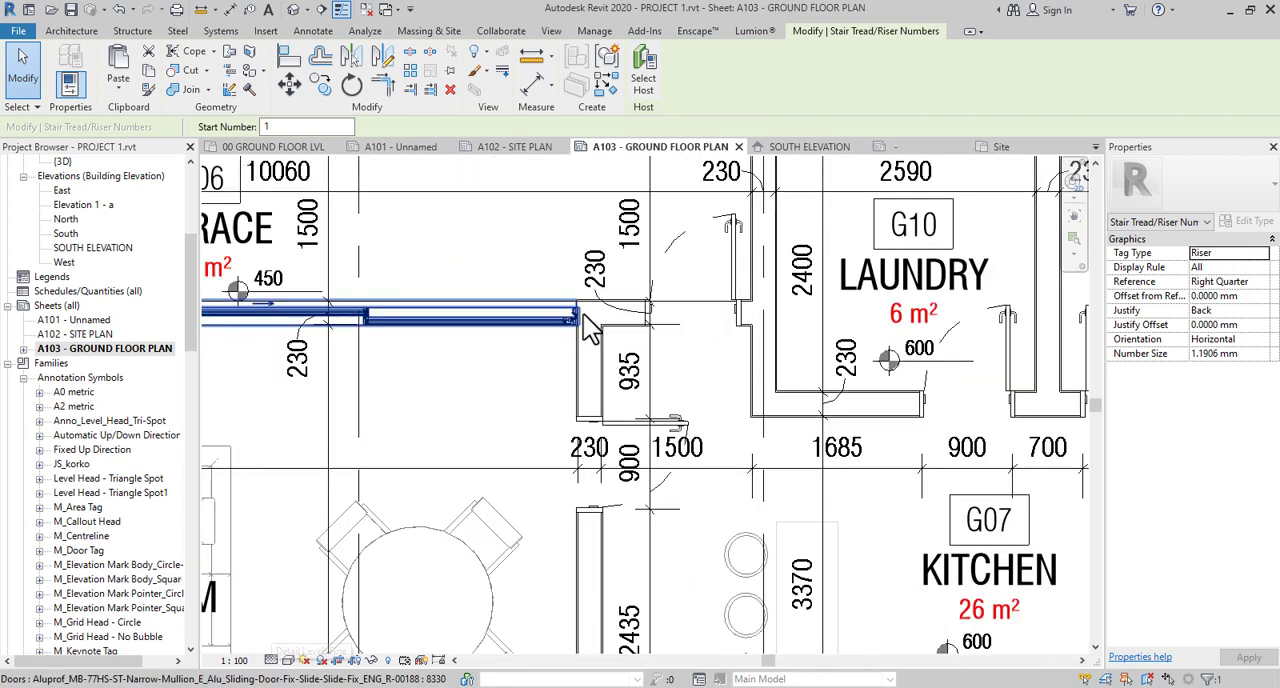
{"action": "middle_click_drag", "start_coordinate": [836, 573], "coordinate": [813, 551]}
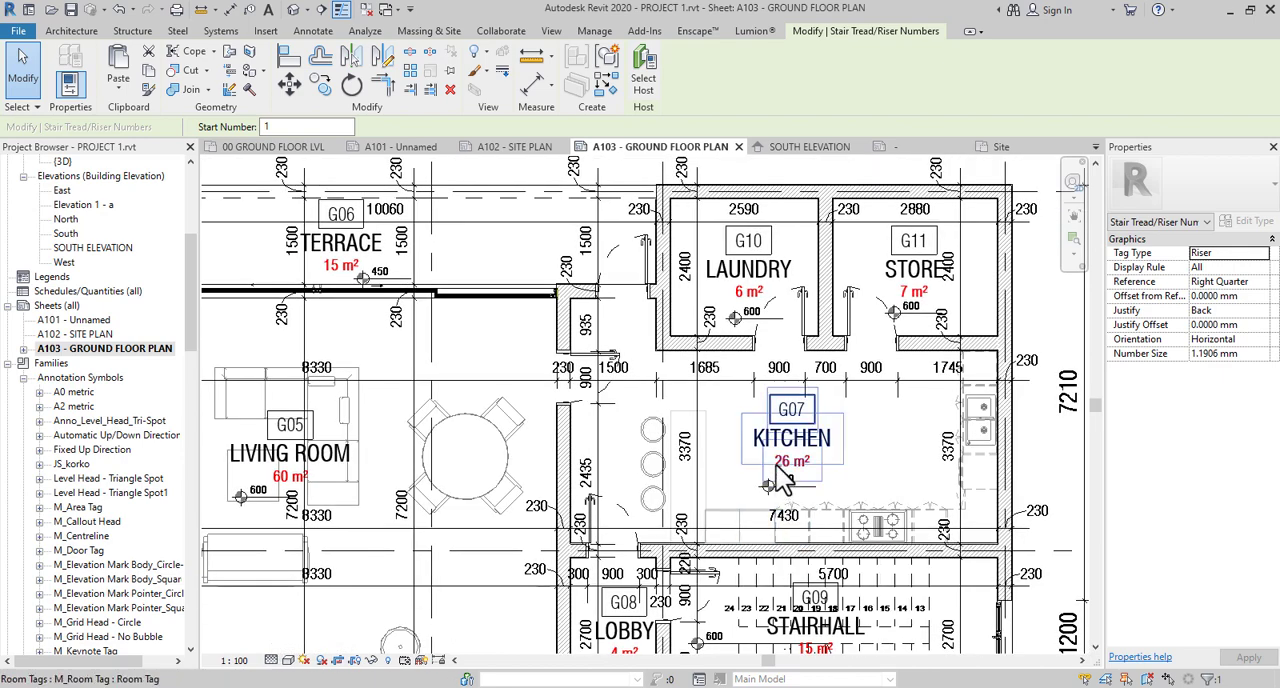
- Review the plan from the kitchen to terrace G01 and the carport, including outer dimension rows, grid bubbles and overall sheet layout
{"action": "scroll", "coordinate": [775, 477], "scroll_direction": "down", "scroll_amount": 2}
{"action": "scroll", "coordinate": [777, 467], "scroll_direction": "down", "scroll_amount": 2}
{"action": "middle_click_drag", "start_coordinate": [618, 513], "coordinate": [769, 419]}
{"action": "middle_click_drag", "start_coordinate": [678, 523], "coordinate": [634, 443]}
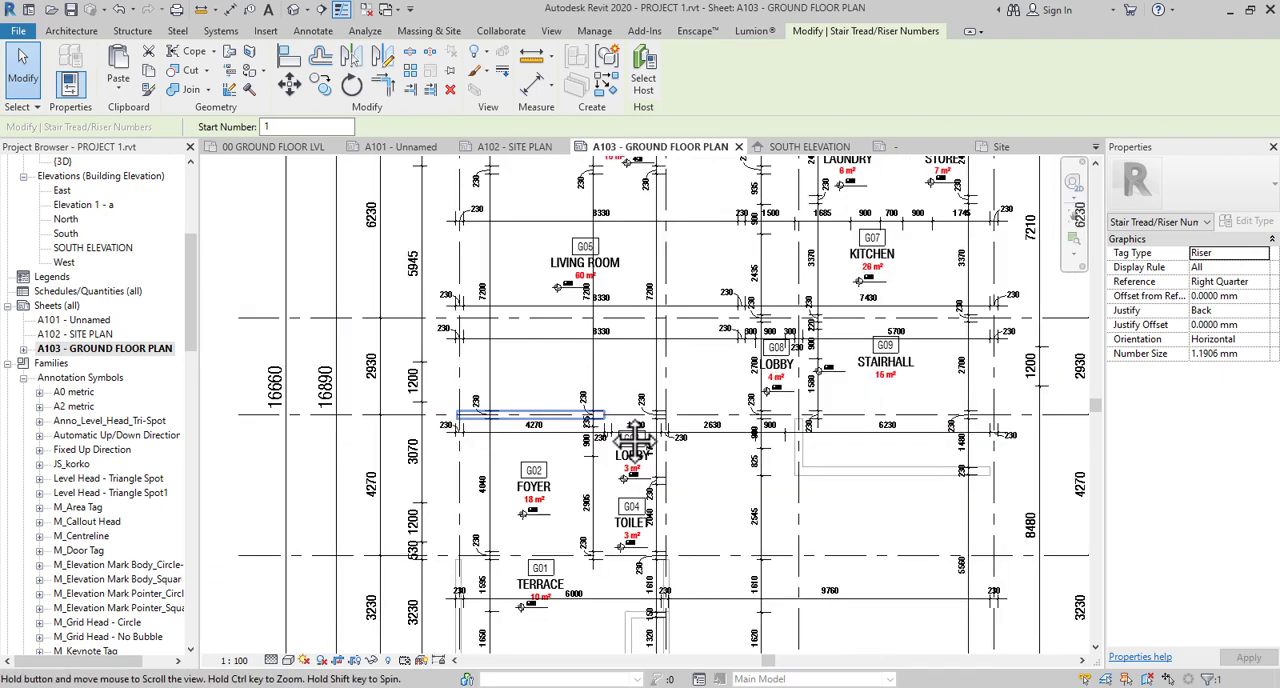
{"action": "middle_click_drag", "start_coordinate": [675, 530], "coordinate": [636, 416]}
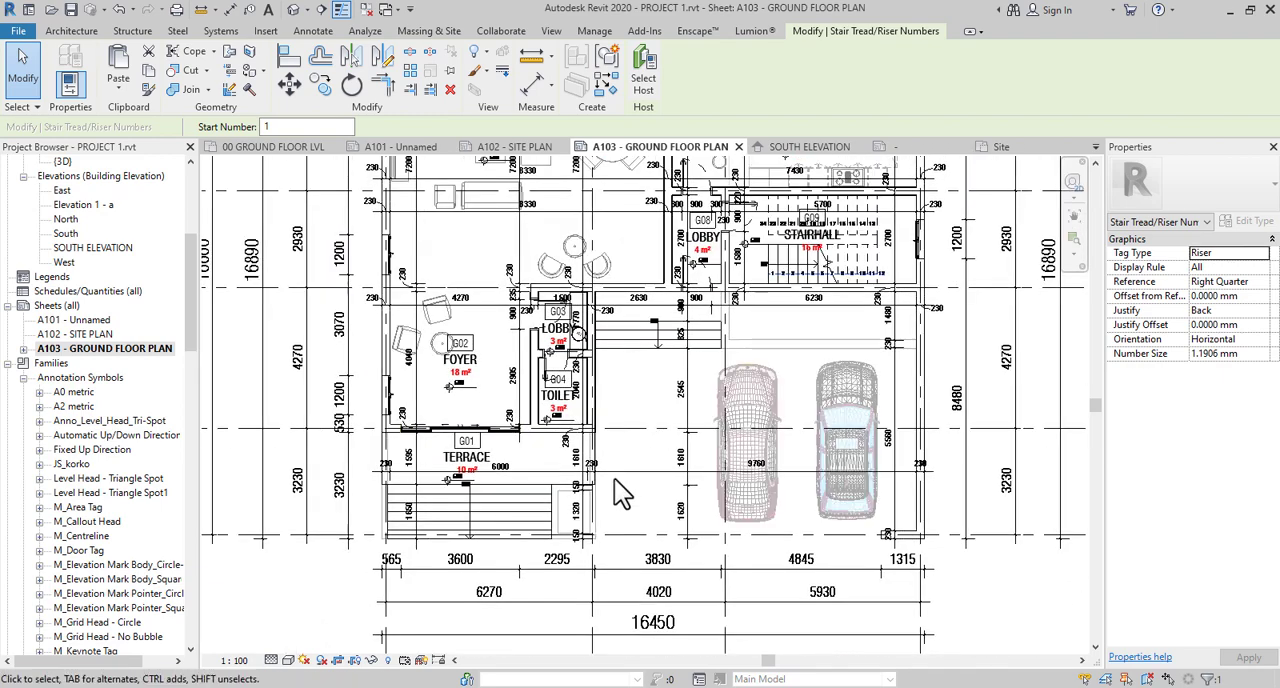
{"action": "scroll", "coordinate": [577, 550], "scroll_direction": "down", "scroll_amount": 1}
{"action": "scroll", "coordinate": [576, 553], "scroll_direction": "down", "scroll_amount": 3}
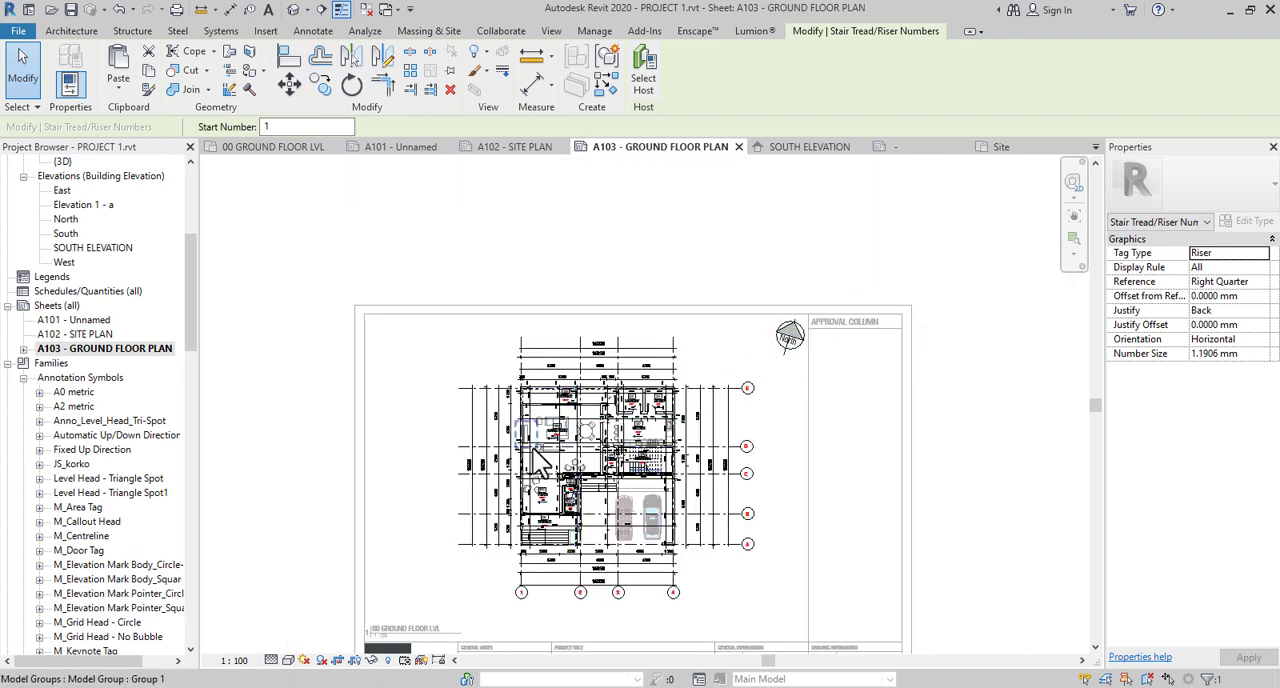
{"action": "scroll", "coordinate": [575, 447], "scroll_direction": "up", "scroll_amount": 1}
{"action": "scroll", "coordinate": [575, 447], "scroll_direction": "up", "scroll_amount": 4}
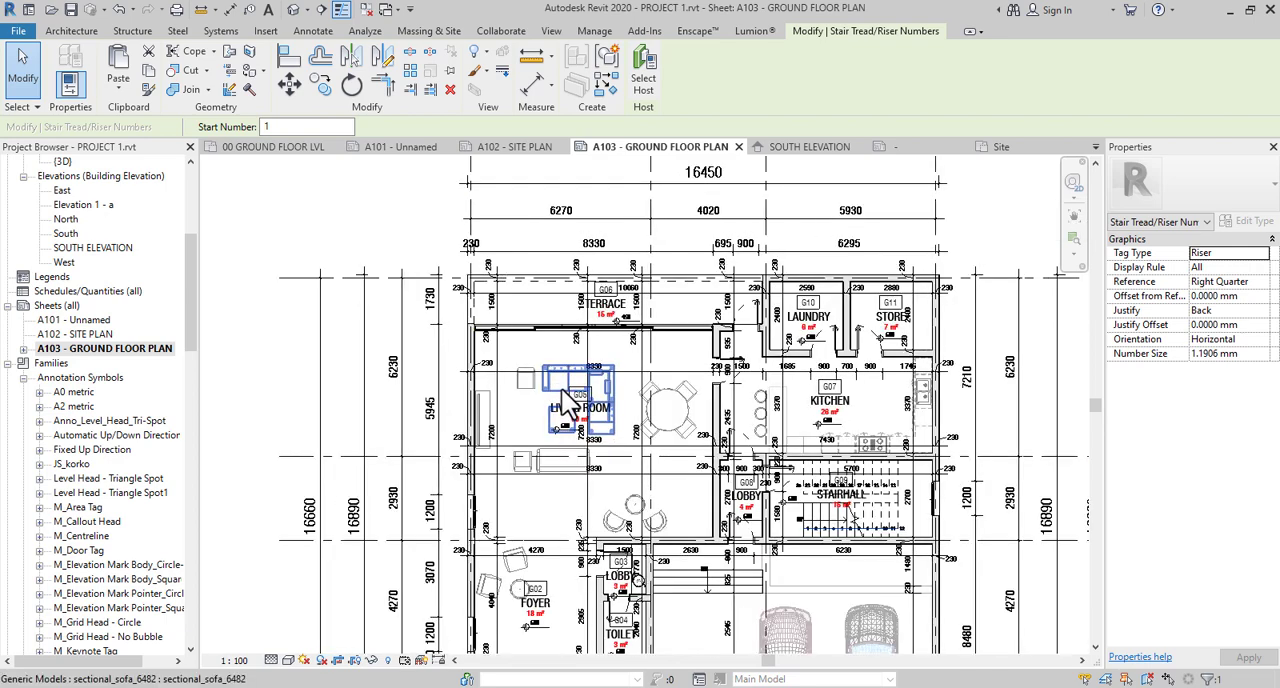
{"action": "scroll", "coordinate": [570, 405], "scroll_direction": "down", "scroll_amount": 2}
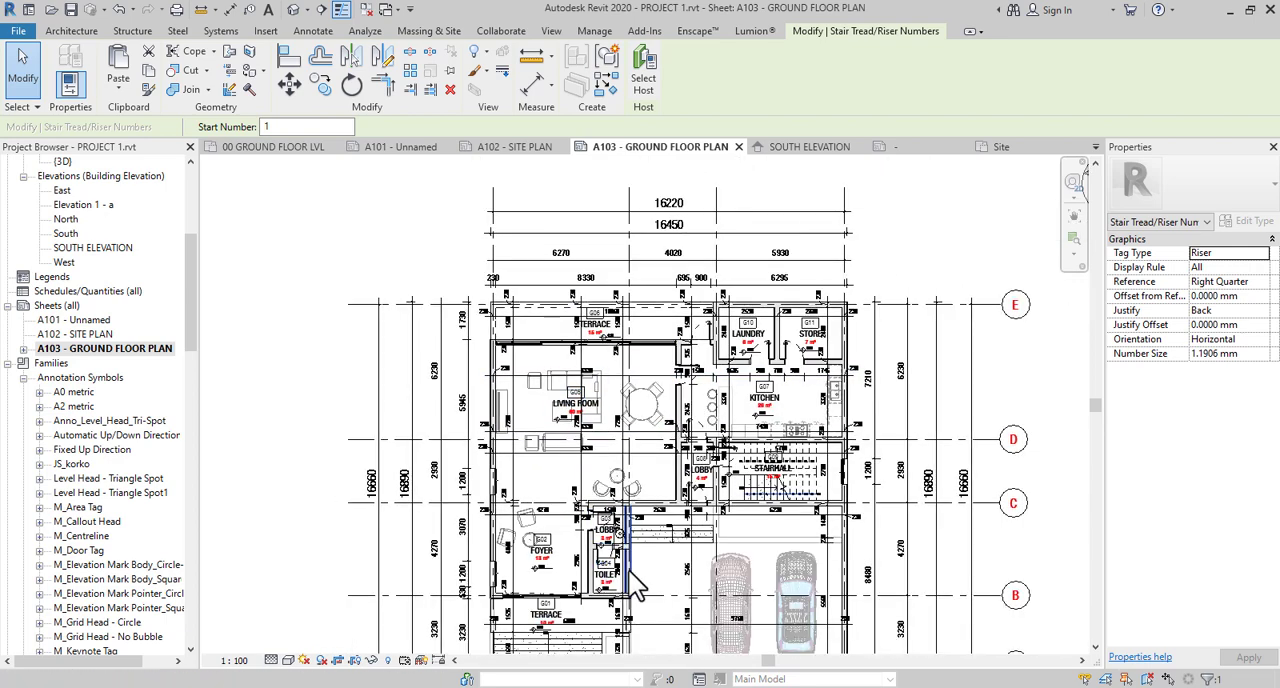
- Select the vertical interior dimension string through foyer G02 and terrace G01 and shift its 230 wall text slightly toward the dimension line
{"action": "scroll", "coordinate": [492, 528], "scroll_direction": "up", "scroll_amount": 3}
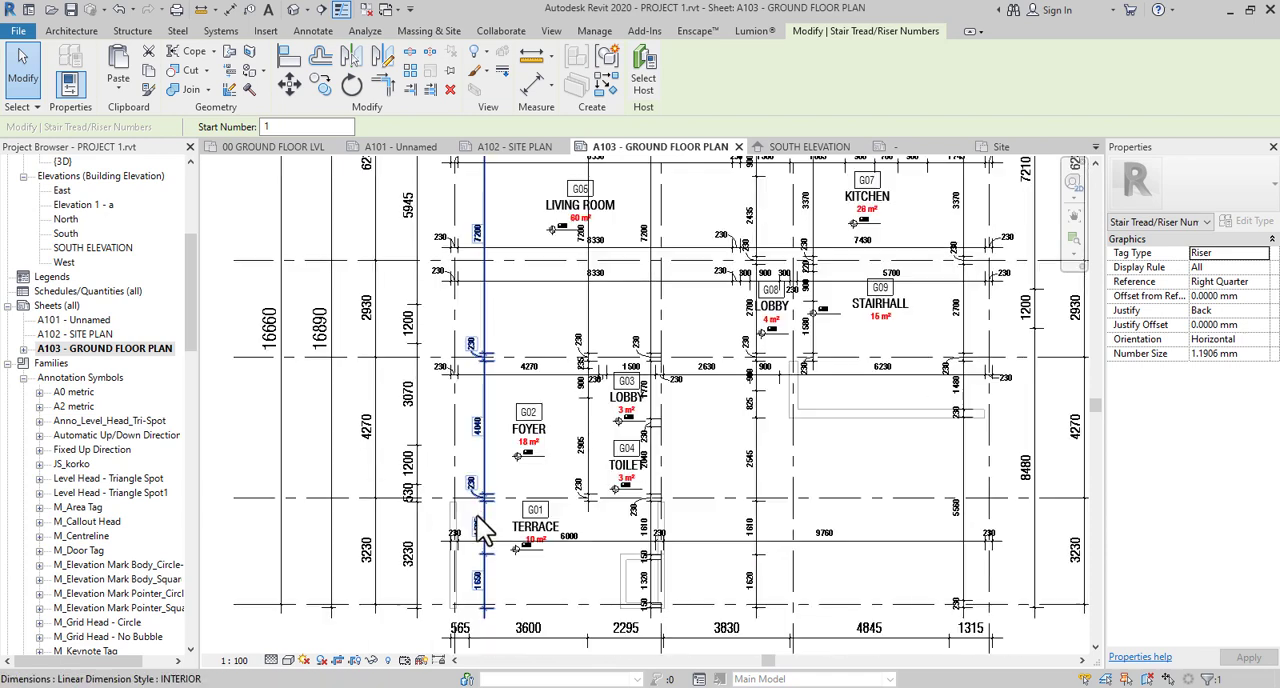
{"action": "left_click", "coordinate": [491, 518]}
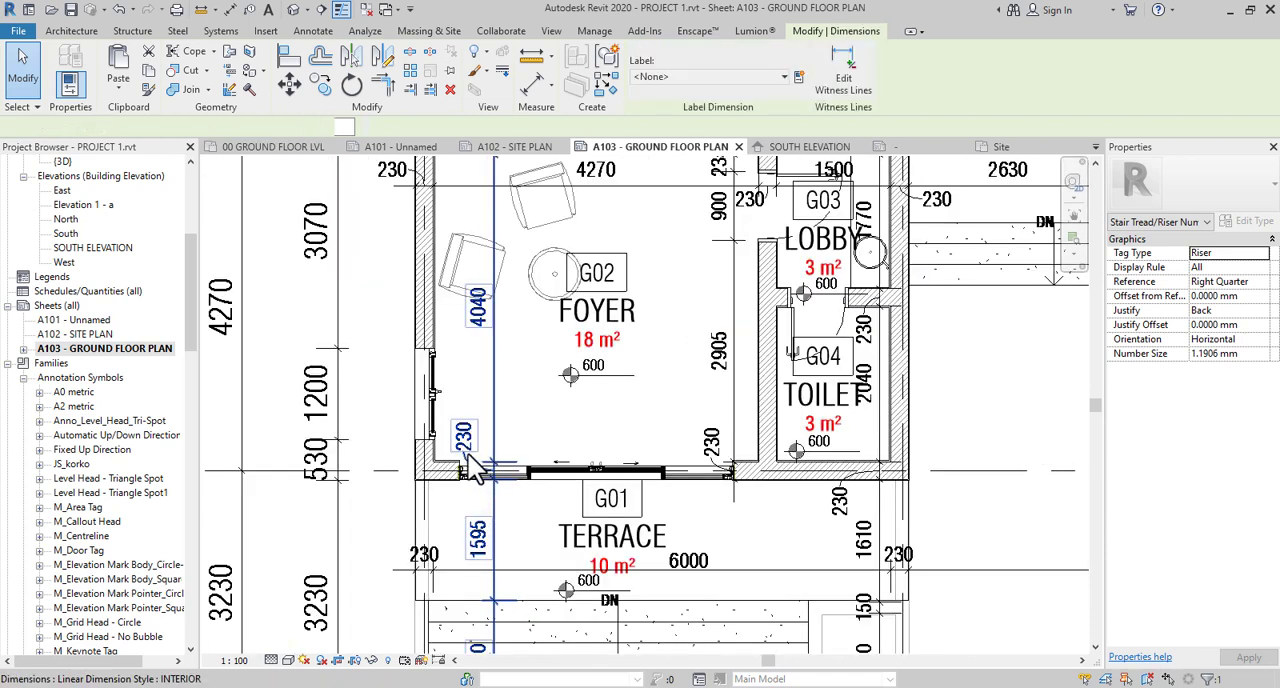
{"action": "scroll", "coordinate": [480, 480], "scroll_direction": "up", "scroll_amount": 3}
{"action": "mouse_move", "coordinate": [463, 394]}
{"action": "left_mouse_down"}
{"action": "mouse_move", "coordinate": [506, 503]}
{"action": "mouse_move", "coordinate": [474, 392]}
{"action": "left_mouse_up"}
{"action": "scroll", "coordinate": [503, 460], "scroll_direction": "down", "scroll_amount": 4}
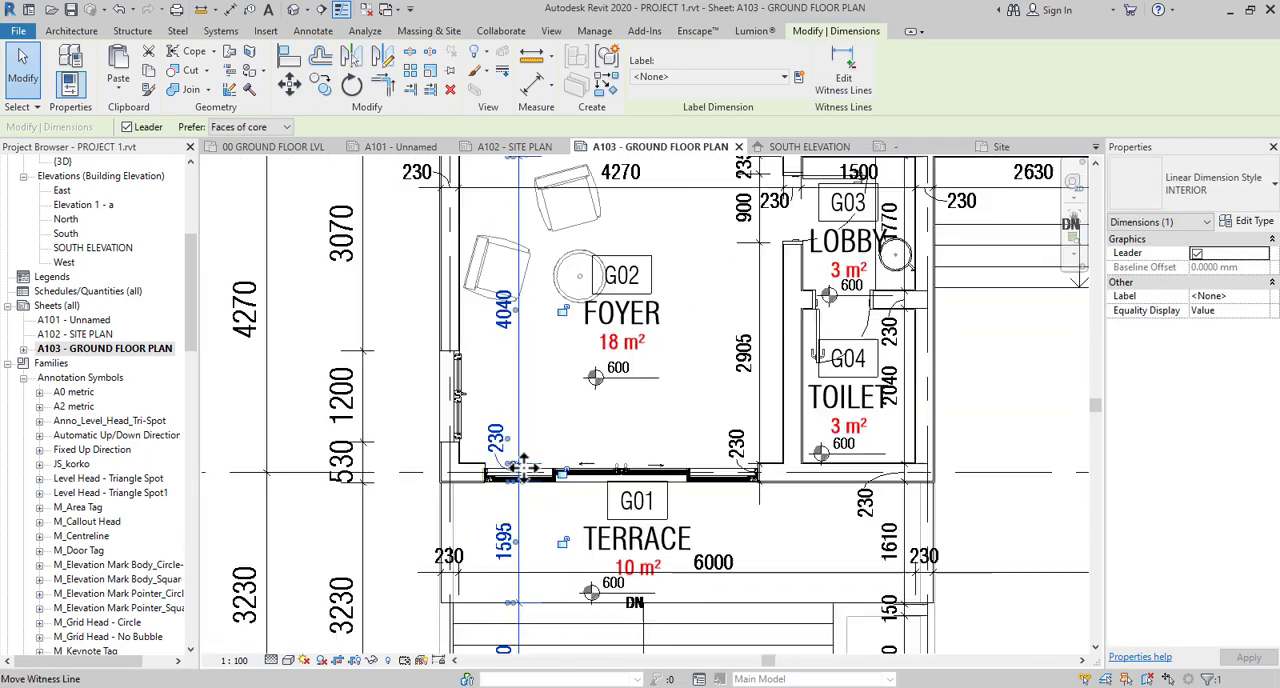
- Deactivate the ground floor plan viewport and return to the full layout of sheet A103
{"action": "scroll", "coordinate": [522, 467], "scroll_direction": "down", "scroll_amount": 8}
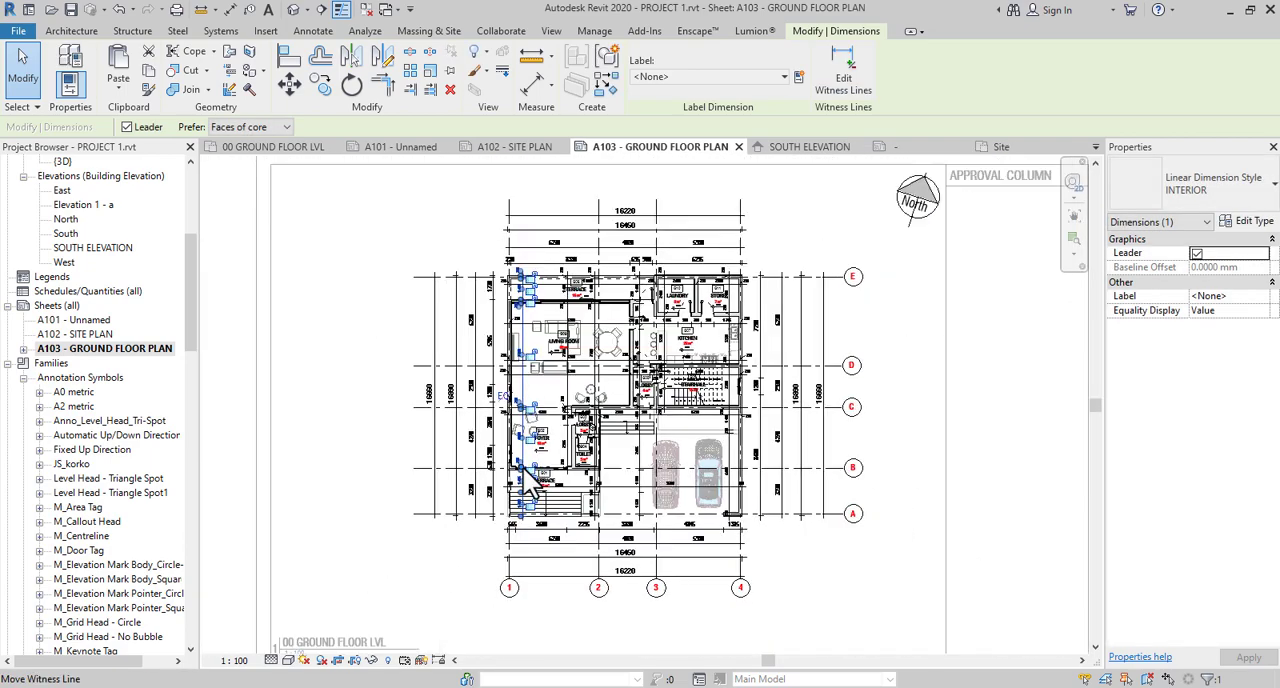
{"action": "scroll", "coordinate": [522, 467], "scroll_direction": "down", "scroll_amount": 1}
{"action": "double_click", "coordinate": [282, 352]}
{"action": "scroll", "coordinate": [608, 411], "scroll_direction": "up", "scroll_amount": 1}
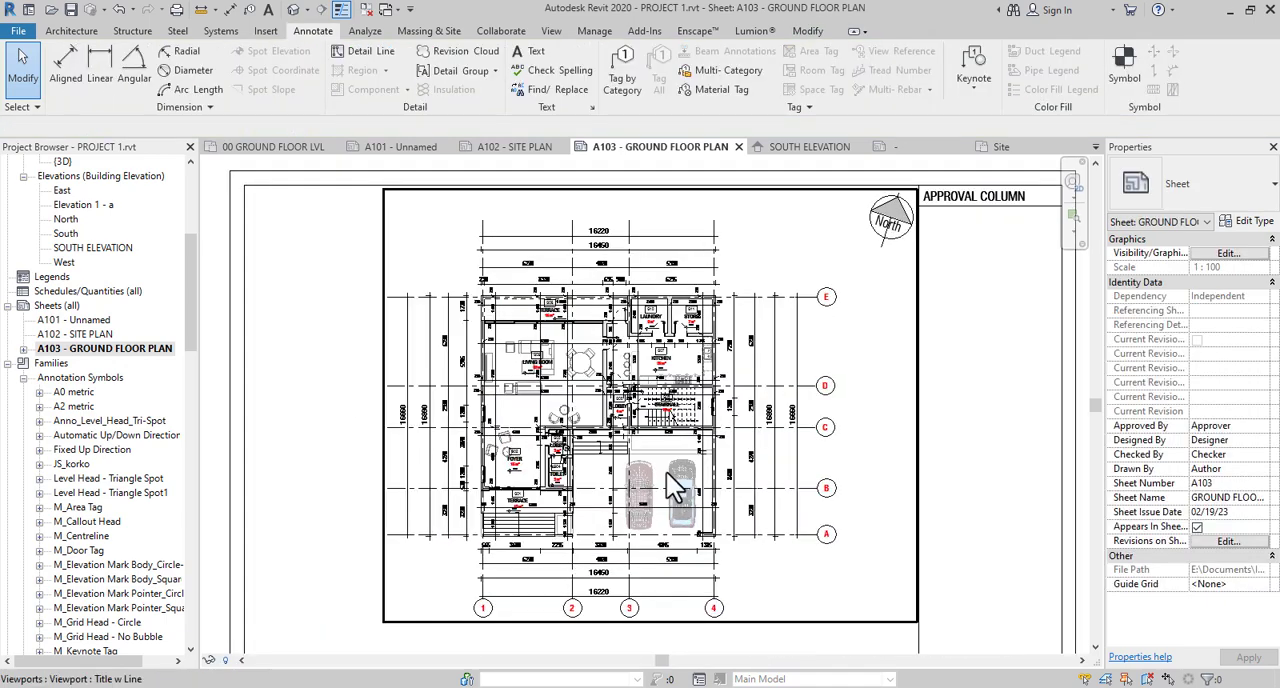
{"action": "scroll", "coordinate": [668, 474], "scroll_direction": "down", "scroll_amount": 2}
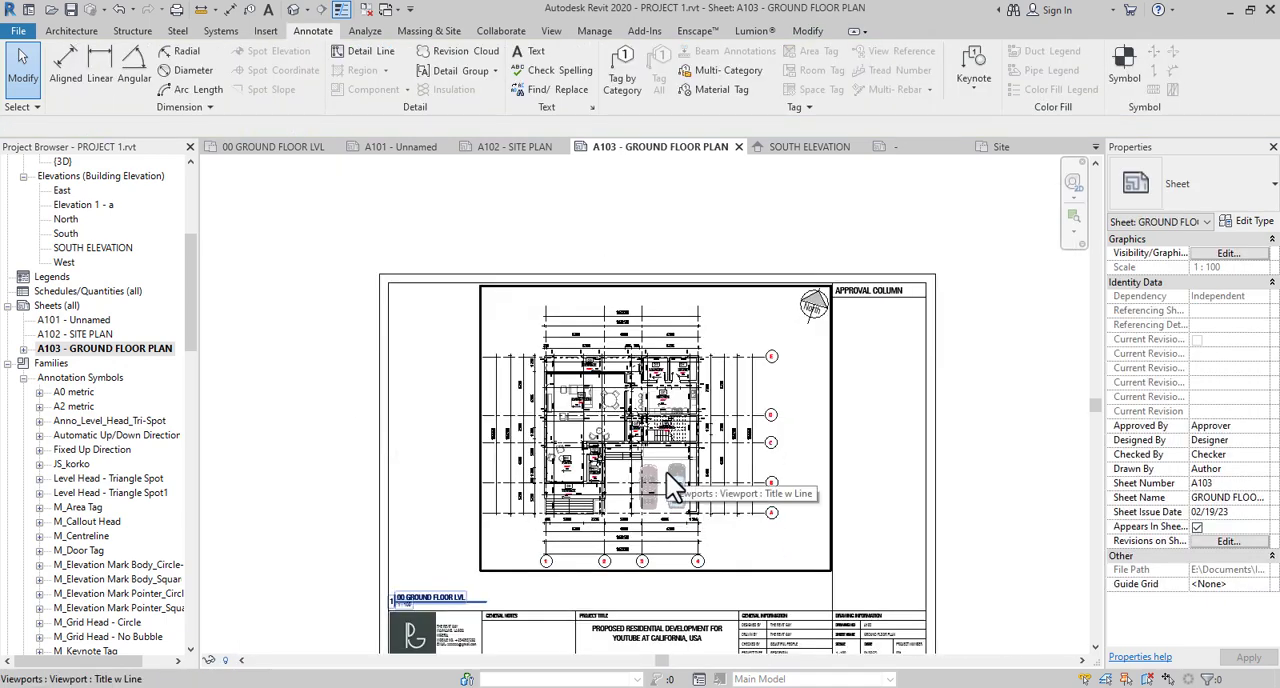
- Review laundry G10, store G11 and kitchen G07, the overall sheet layout, and the dimensions around terrace G06 and living room G05
{"action": "scroll", "coordinate": [650, 380], "scroll_direction": "up", "scroll_amount": 5}
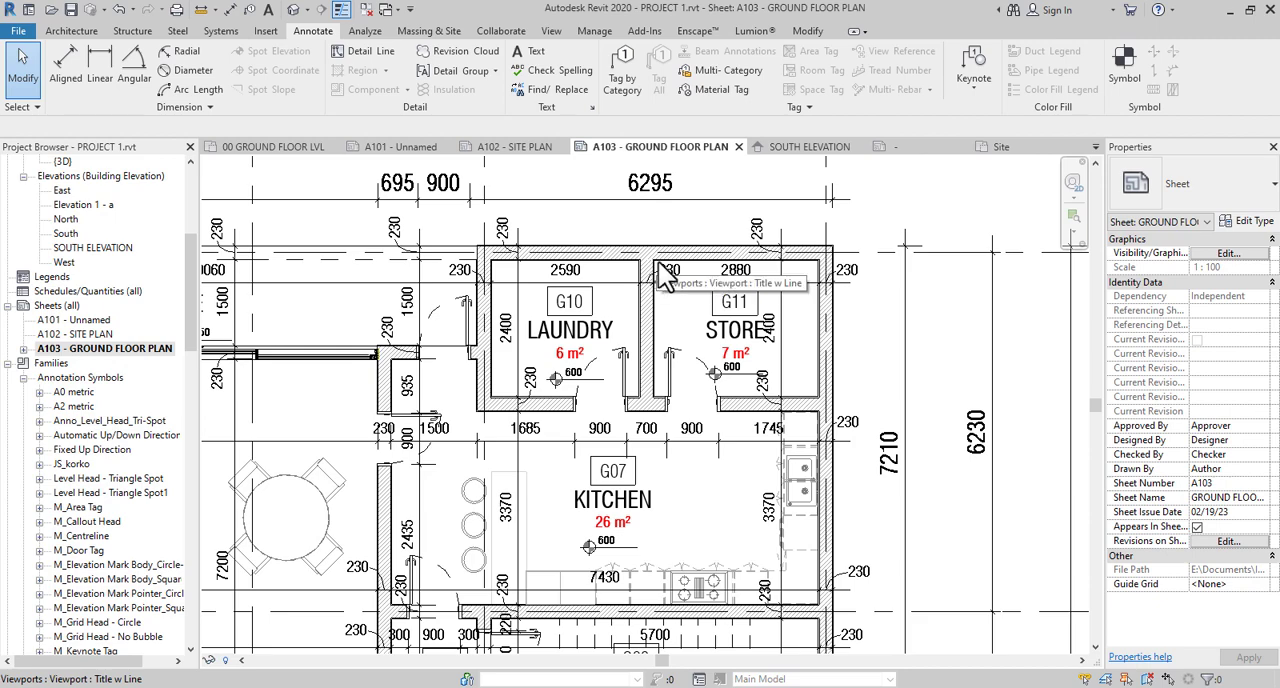
{"action": "scroll", "coordinate": [658, 263], "scroll_direction": "down", "scroll_amount": 5}
{"action": "scroll", "coordinate": [665, 276], "scroll_direction": "down", "scroll_amount": 4}
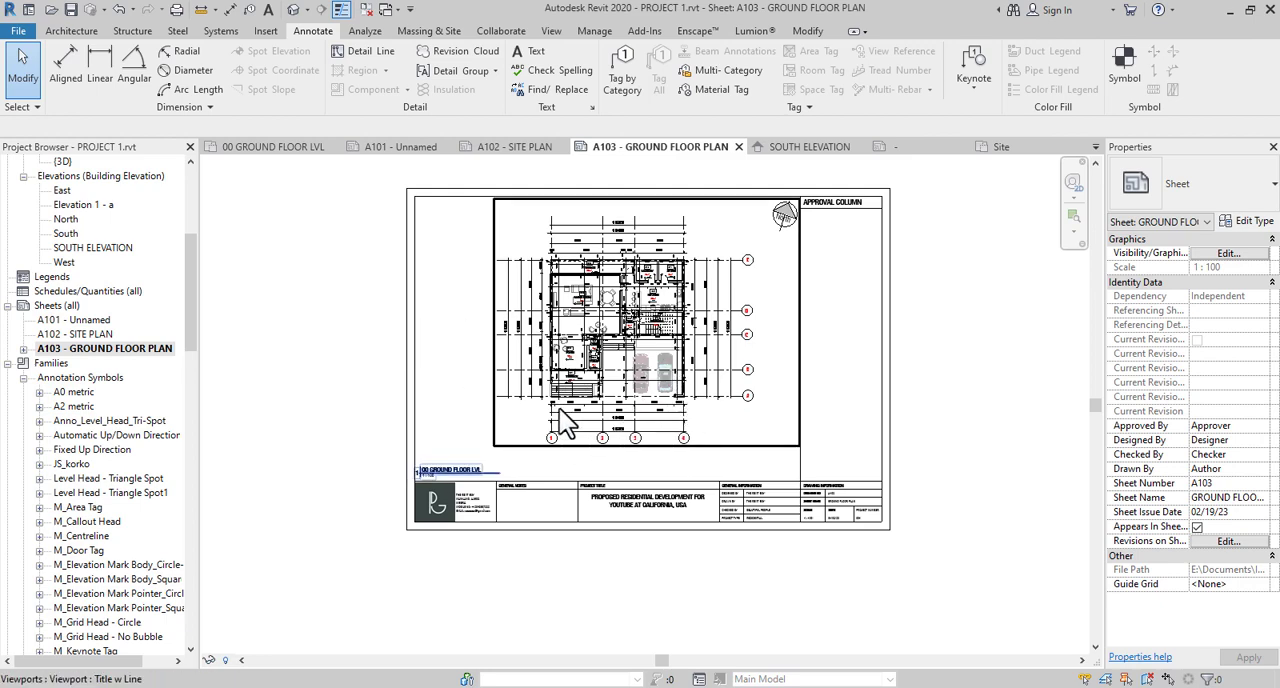
{"action": "scroll", "coordinate": [565, 422], "scroll_direction": "up", "scroll_amount": 5}
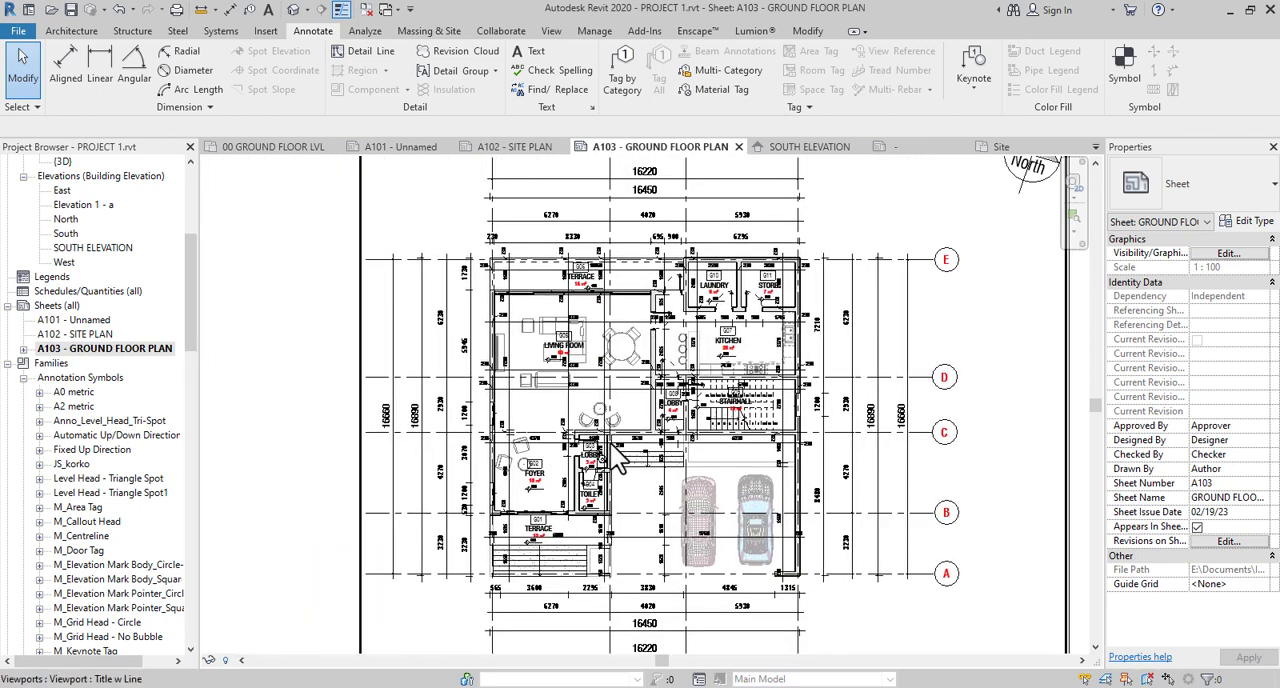
{"action": "scroll", "coordinate": [600, 430], "scroll_direction": "down", "scroll_amount": 4}
{"action": "scroll", "coordinate": [555, 370], "scroll_direction": "up", "scroll_amount": 6}
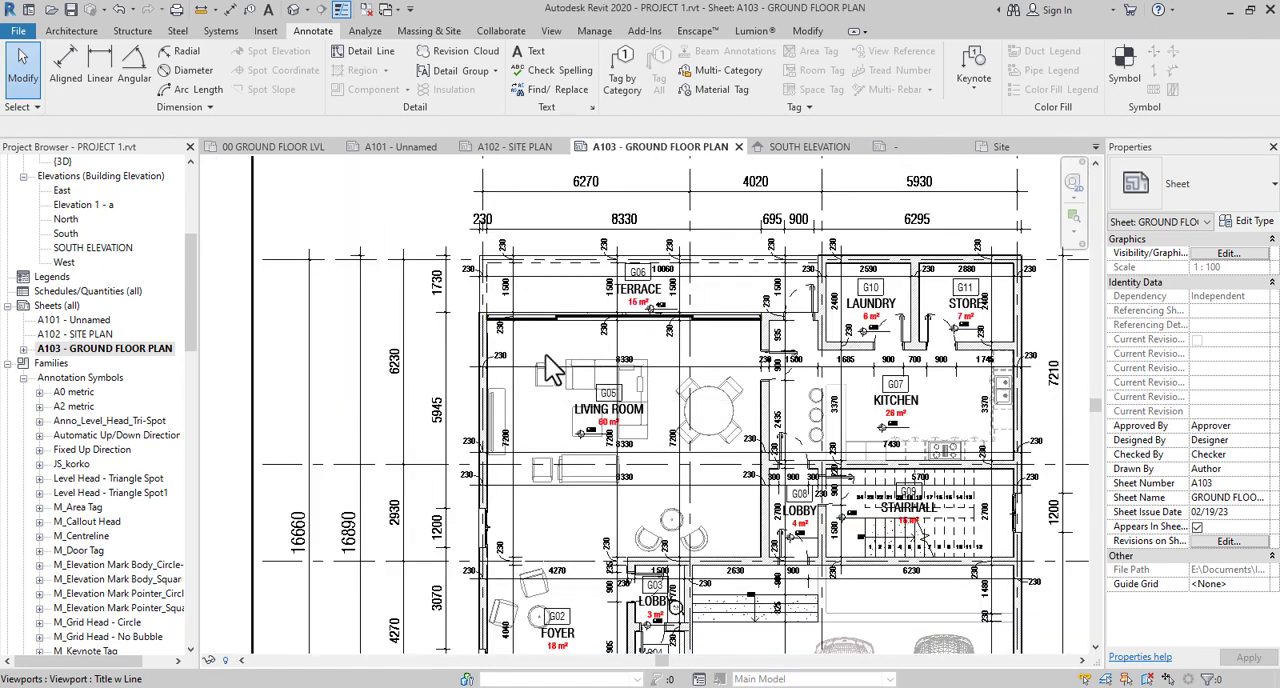
{"action": "scroll", "coordinate": [550, 370], "scroll_direction": "up", "scroll_amount": 3}
{"action": "middle_click_drag", "start_coordinate": [703, 420], "coordinate": [533, 376]}
{"action": "scroll", "coordinate": [533, 376], "scroll_direction": "up", "scroll_amount": 3}
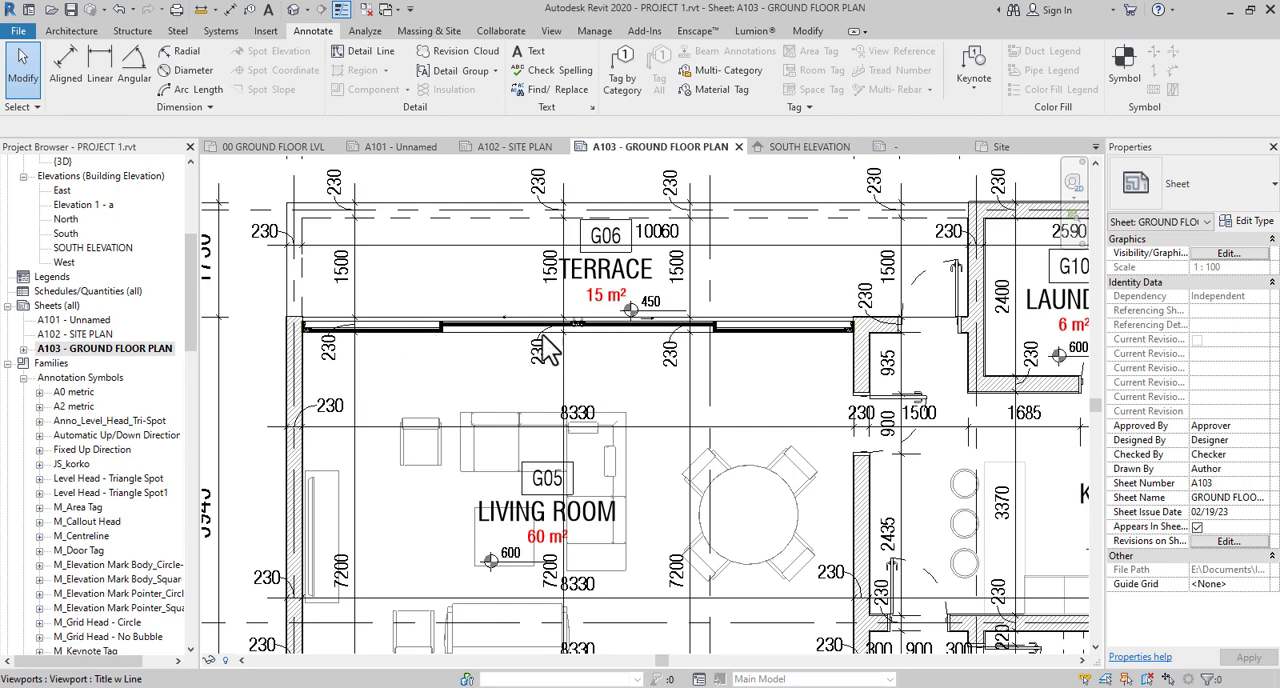
- Examine the room tags, door openings and dimension strings from the laundry through the kitchen and its counter to lobby G08 and stairhall G09
{"action": "scroll", "coordinate": [853, 334], "scroll_direction": "down", "scroll_amount": 2}
{"action": "scroll", "coordinate": [905, 392], "scroll_direction": "up", "scroll_amount": 1}
{"action": "middle_click_drag", "start_coordinate": [905, 395], "coordinate": [620, 412]}
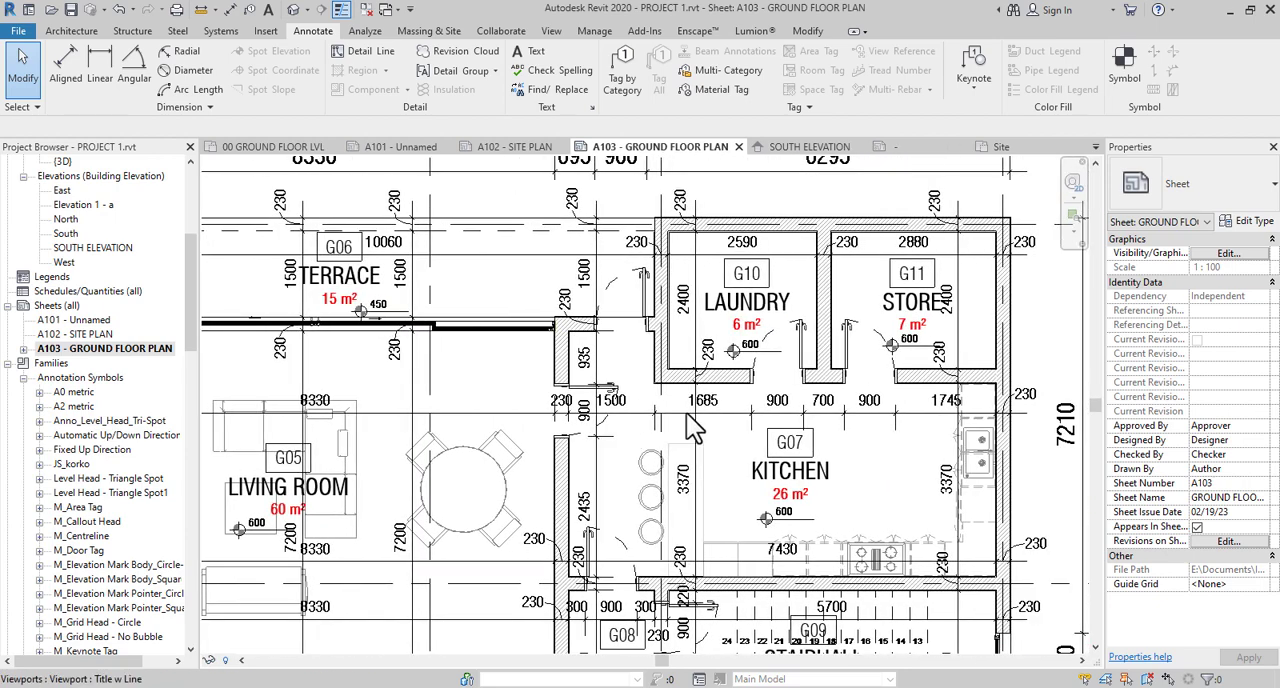
{"action": "middle_click_drag", "start_coordinate": [838, 490], "coordinate": [679, 382]}
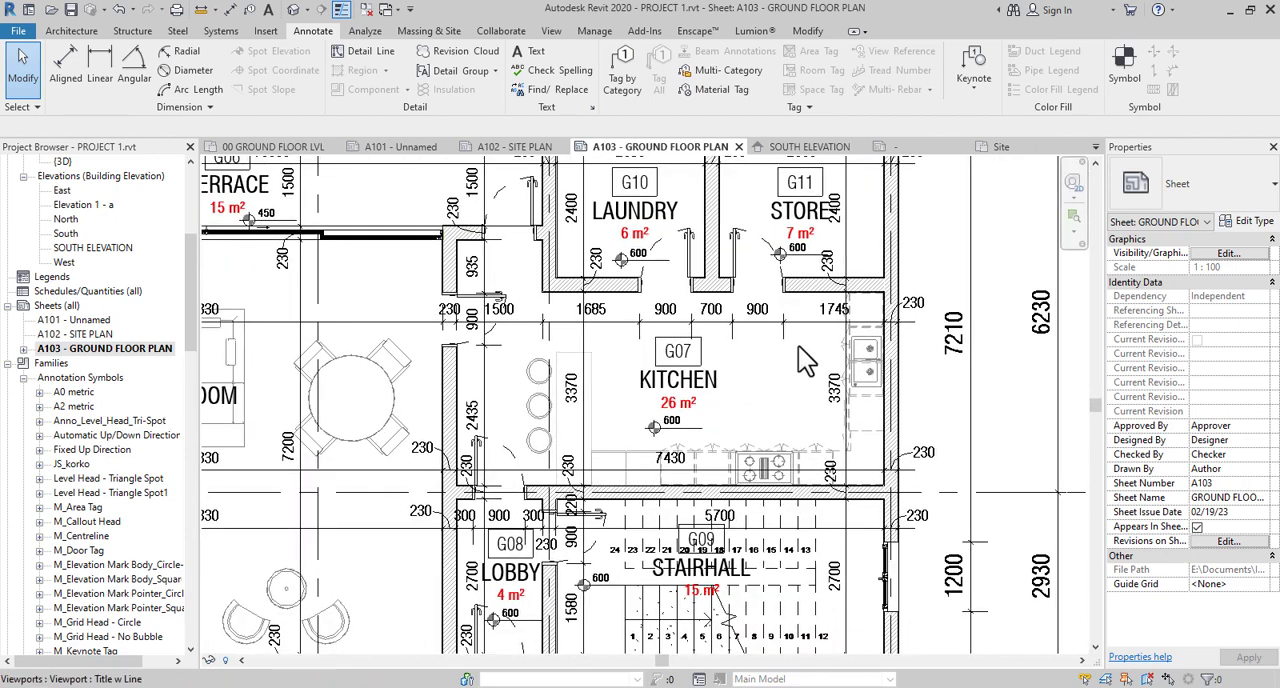
{"action": "scroll", "coordinate": [798, 345], "scroll_direction": "down", "scroll_amount": 1}
{"action": "scroll", "coordinate": [798, 345], "scroll_direction": "down", "scroll_amount": 1}
{"action": "middle_click_drag", "start_coordinate": [777, 425], "coordinate": [733, 360]}
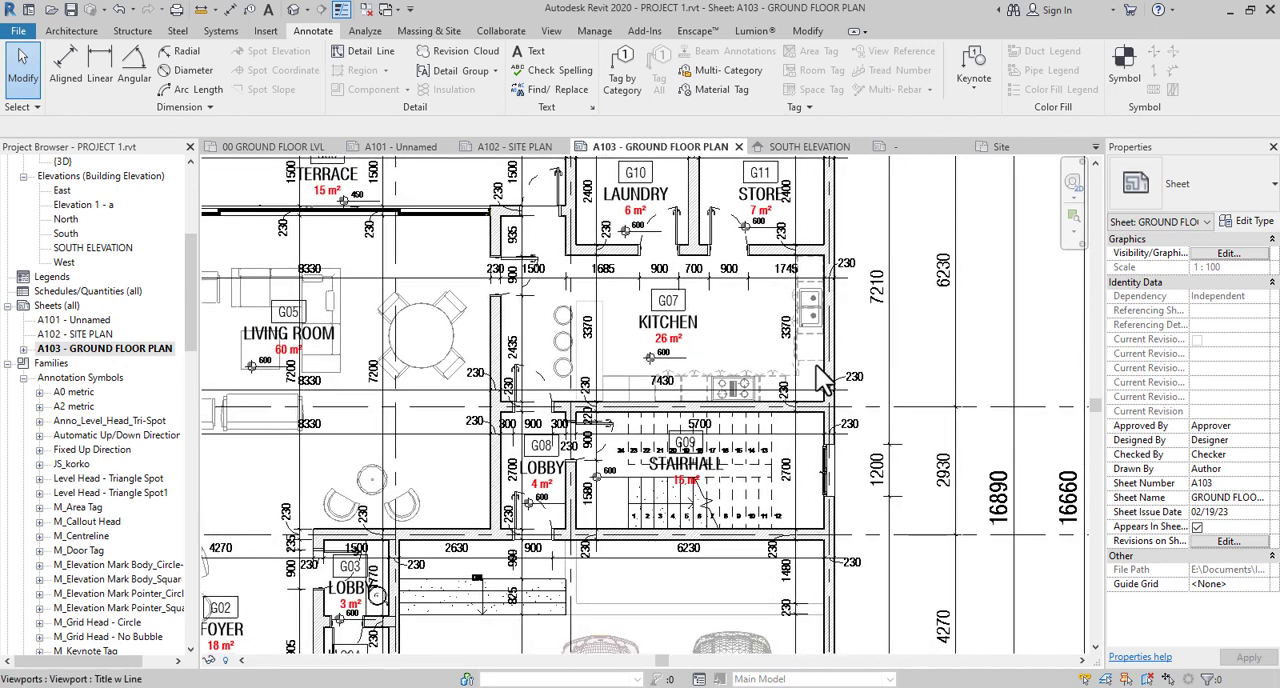
{"action": "scroll", "coordinate": [816, 365], "scroll_direction": "up", "scroll_amount": 2}
{"action": "scroll", "coordinate": [820, 375], "scroll_direction": "up", "scroll_amount": 1}
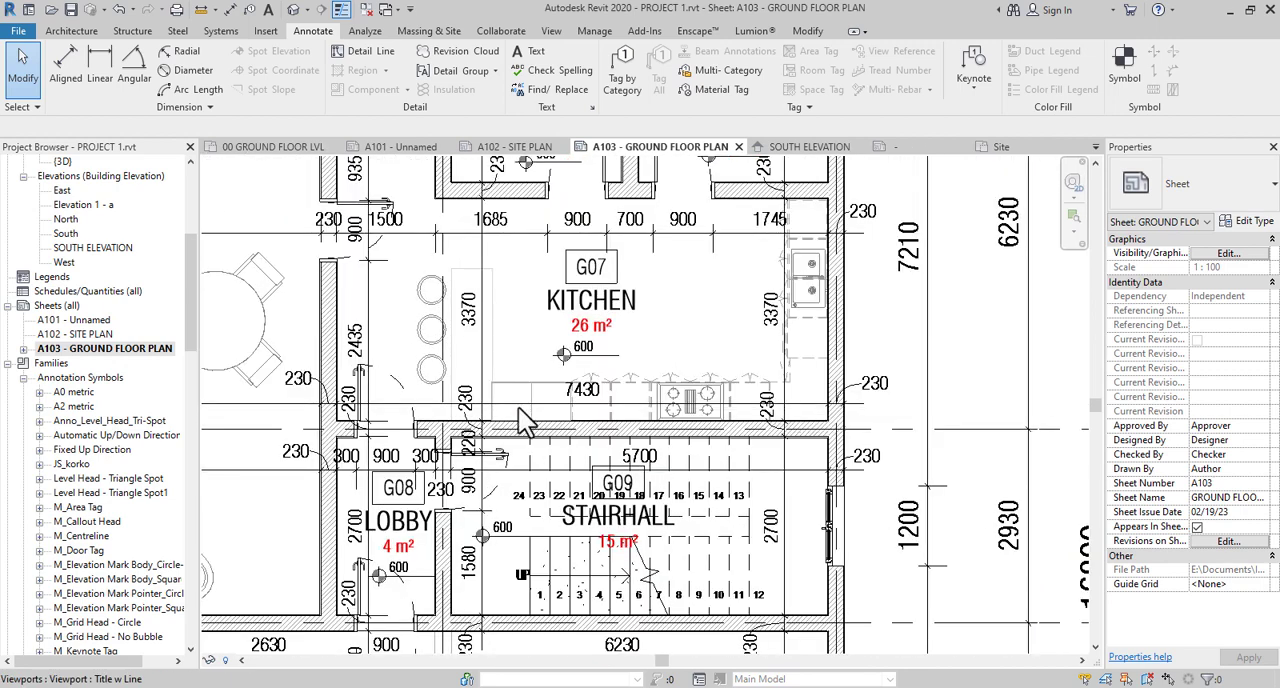
{"action": "middle_click_drag", "start_coordinate": [467, 271], "coordinate": [537, 320]}
{"action": "scroll", "coordinate": [537, 317], "scroll_direction": "up", "scroll_amount": 3}
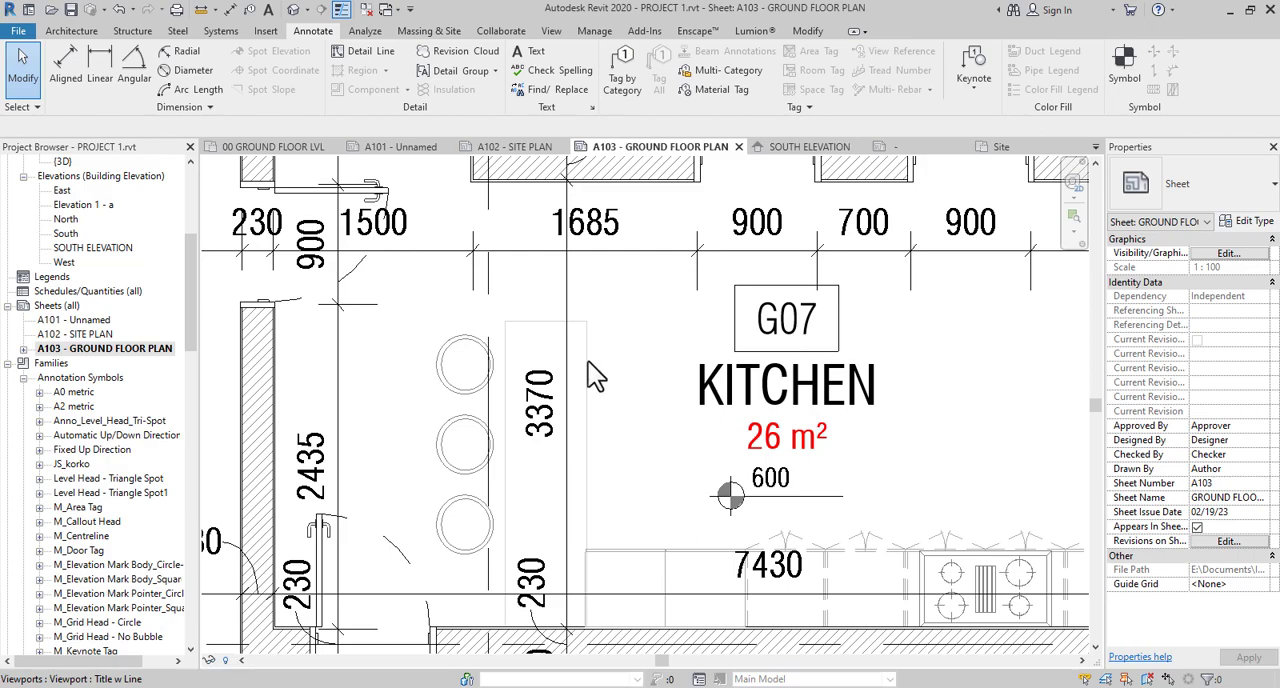
{"action": "scroll", "coordinate": [618, 355], "scroll_direction": "down", "scroll_amount": 5}
{"action": "scroll", "coordinate": [613, 341], "scroll_direction": "down", "scroll_amount": 4}
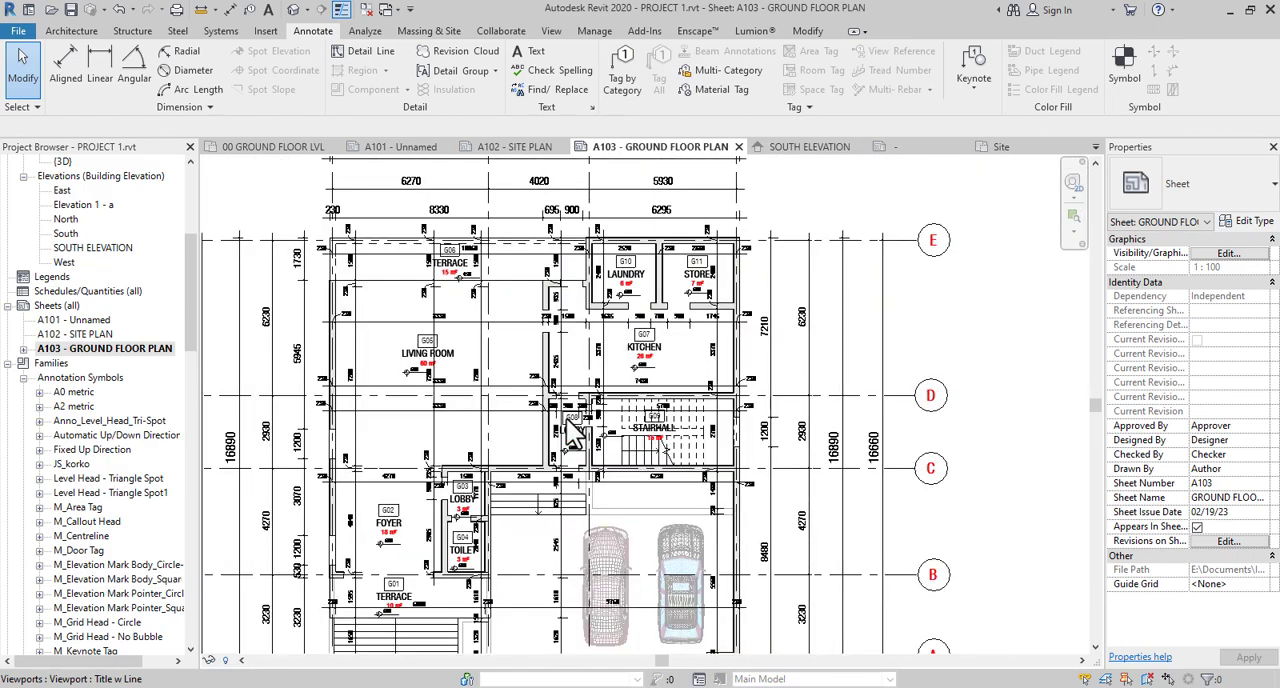
- Inspect the foyer G02, lobby G03, toilet G04, terrace G01 and carport annotations, together with the outer dimension rows and grid bubbles
{"action": "middle_click_drag", "start_coordinate": [600, 436], "coordinate": [643, 393]}
{"action": "scroll", "coordinate": [453, 457], "scroll_direction": "up", "scroll_amount": 1}
{"action": "scroll", "coordinate": [472, 388], "scroll_direction": "up", "scroll_amount": 2}
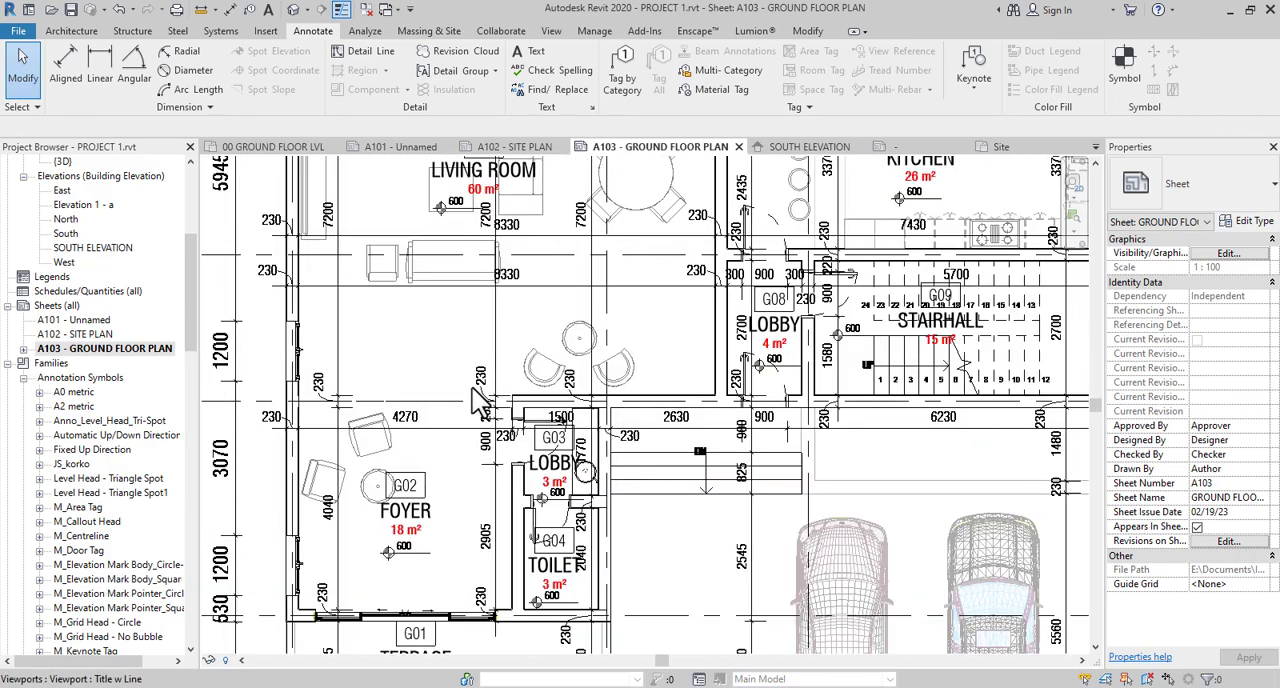
{"action": "scroll", "coordinate": [560, 420], "scroll_direction": "down", "scroll_amount": 3}
{"action": "scroll", "coordinate": [565, 415], "scroll_direction": "down", "scroll_amount": 1}
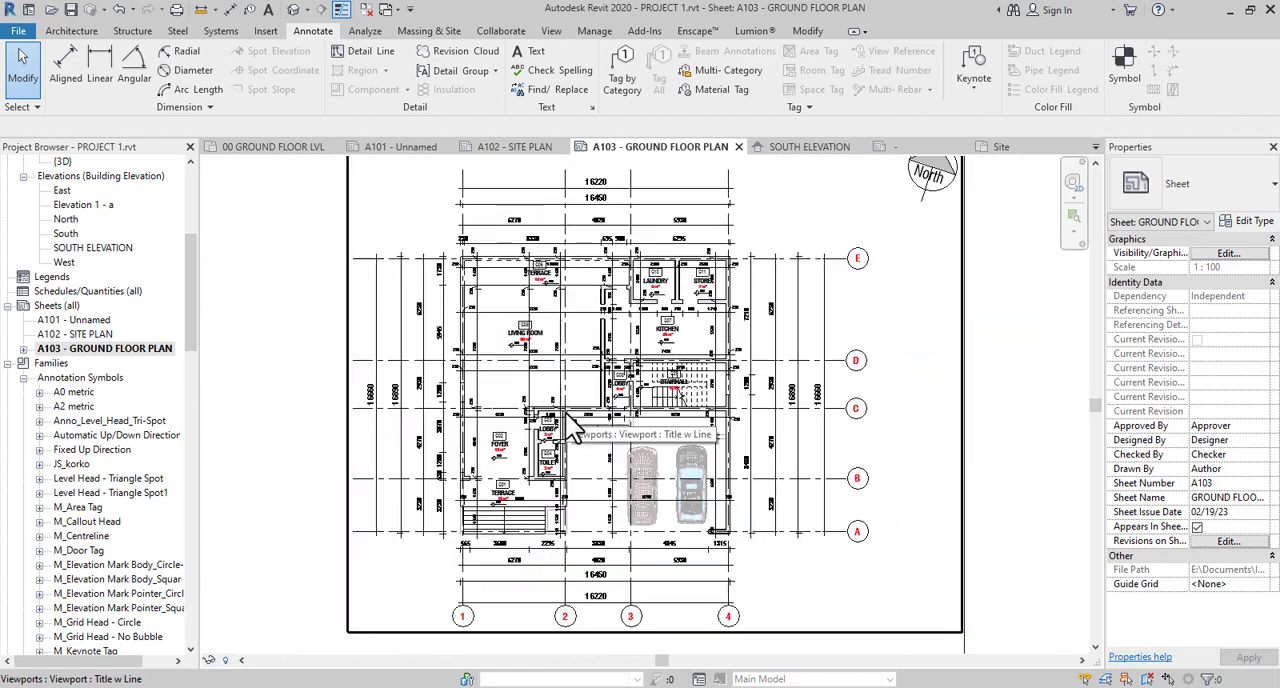
{"action": "scroll", "coordinate": [506, 400], "scroll_direction": "up", "scroll_amount": 1}
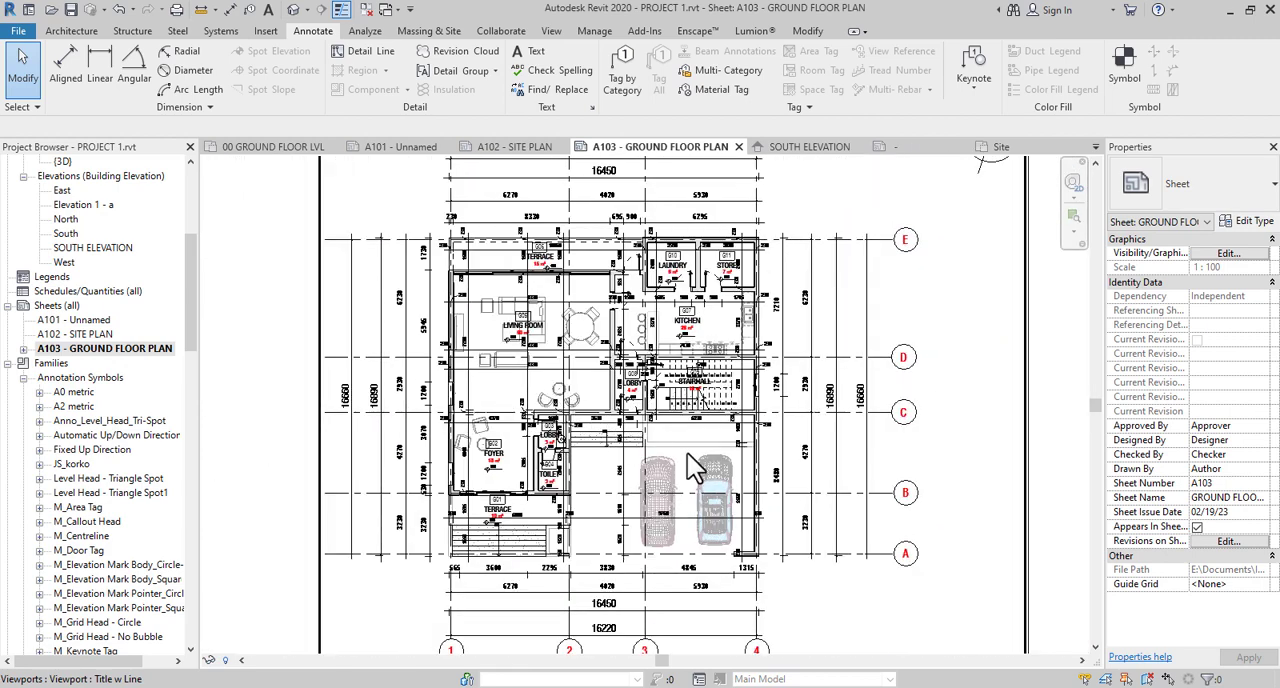
{"action": "scroll", "coordinate": [515, 383], "scroll_direction": "down", "scroll_amount": 2}
{"action": "scroll", "coordinate": [516, 290], "scroll_direction": "up", "scroll_amount": 3}
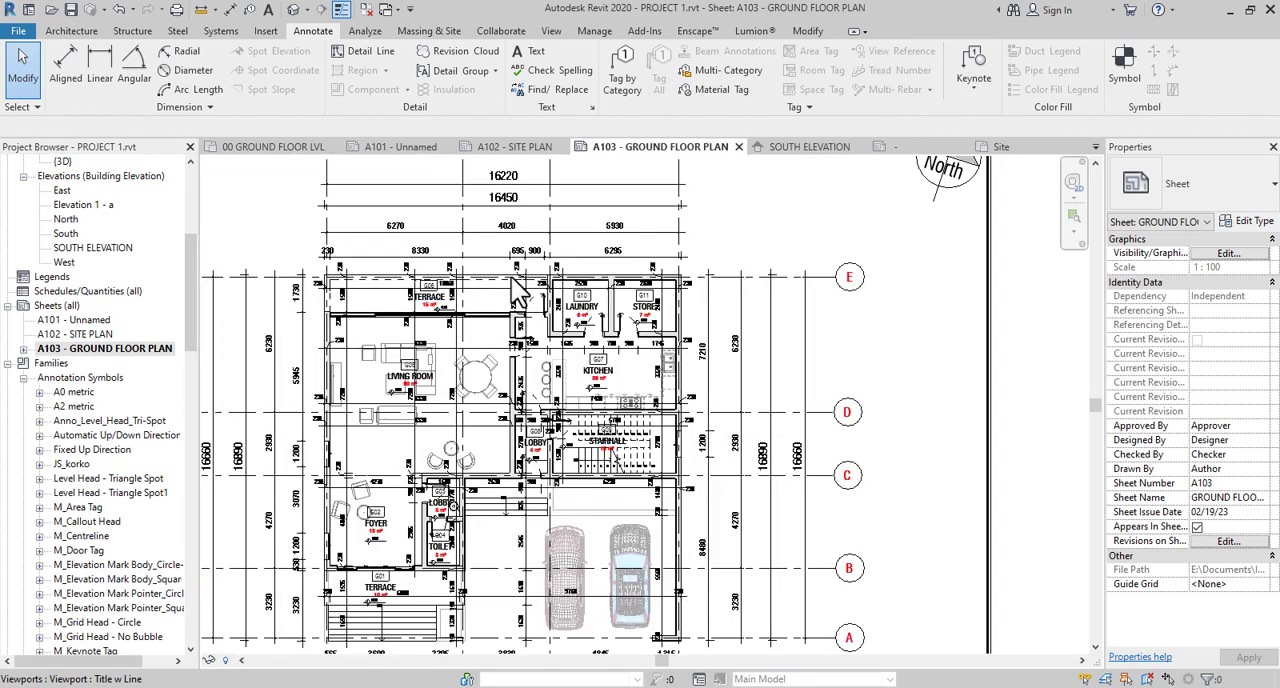
{"action": "middle_click_drag", "start_coordinate": [601, 436], "coordinate": [740, 336]}
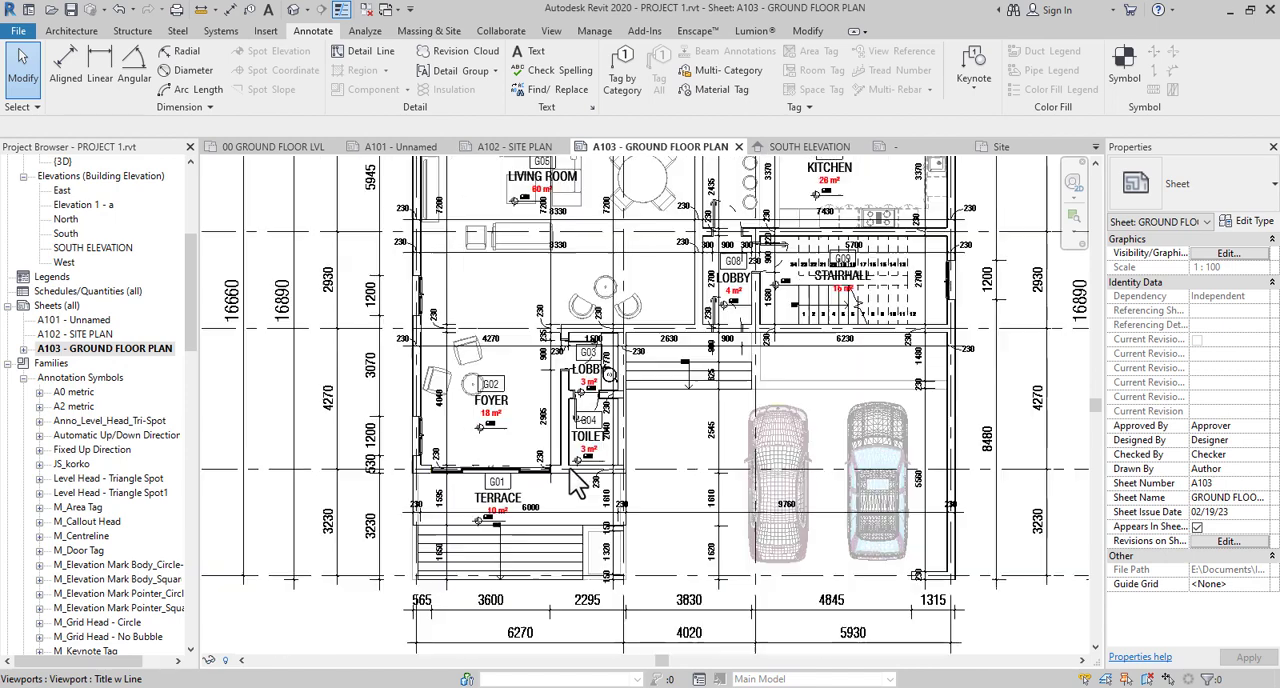
{"action": "scroll", "coordinate": [575, 472], "scroll_direction": "up", "scroll_amount": 2}
{"action": "scroll", "coordinate": [577, 473], "scroll_direction": "up", "scroll_amount": 2}
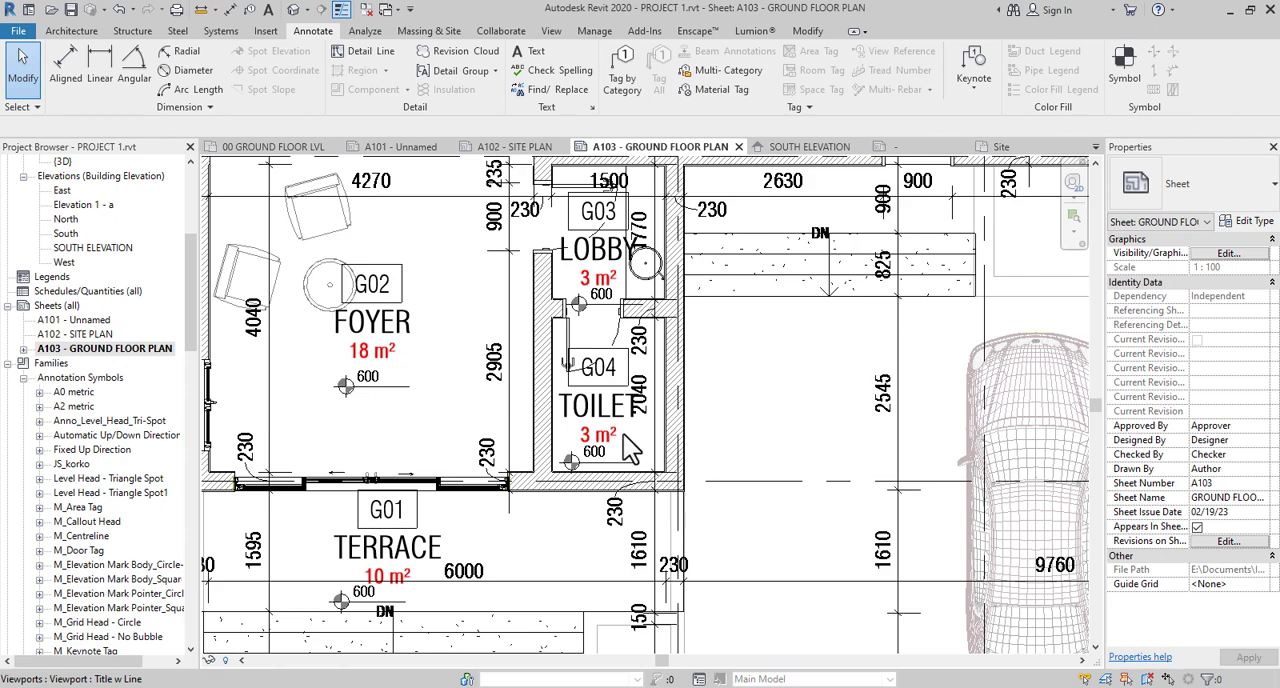
- Check the living room G05 and rear terrace G06 dimensions and wall thicknesses against the overall plan layout
{"action": "scroll", "coordinate": [612, 452], "scroll_direction": "down", "scroll_amount": 4}
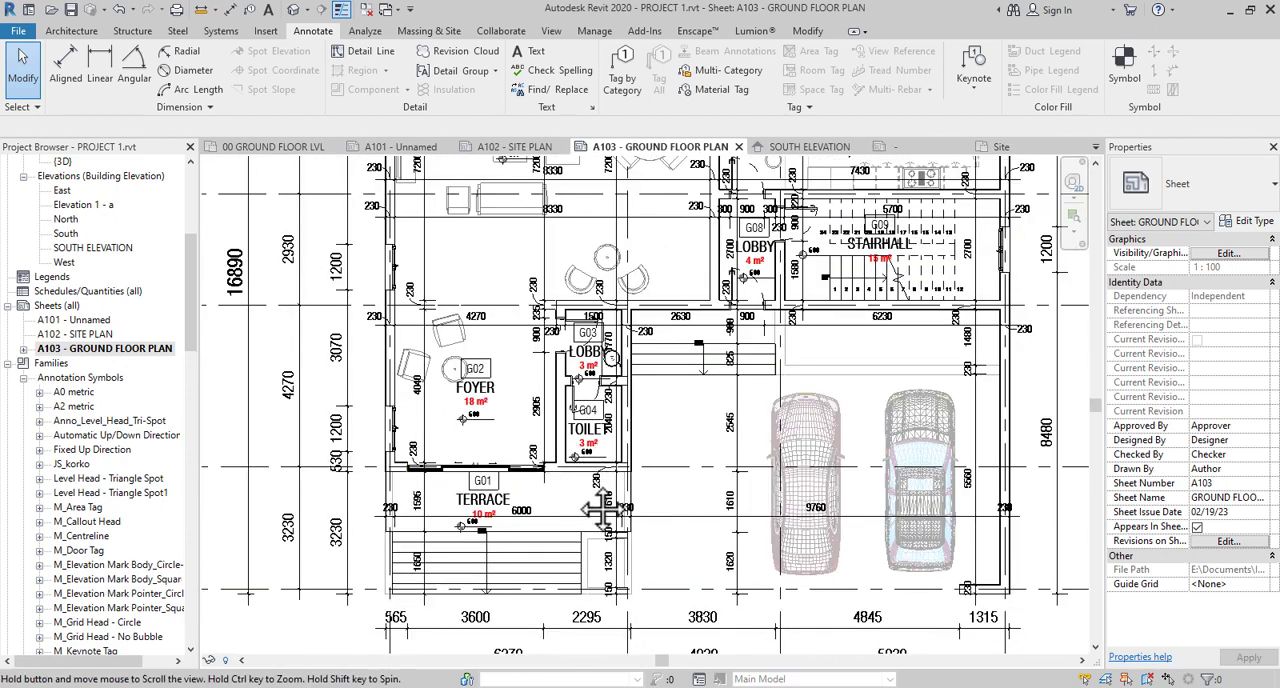
{"action": "middle_click_drag", "start_coordinate": [604, 520], "coordinate": [619, 603]}
{"action": "middle_click_drag", "start_coordinate": [476, 427], "coordinate": [485, 562]}
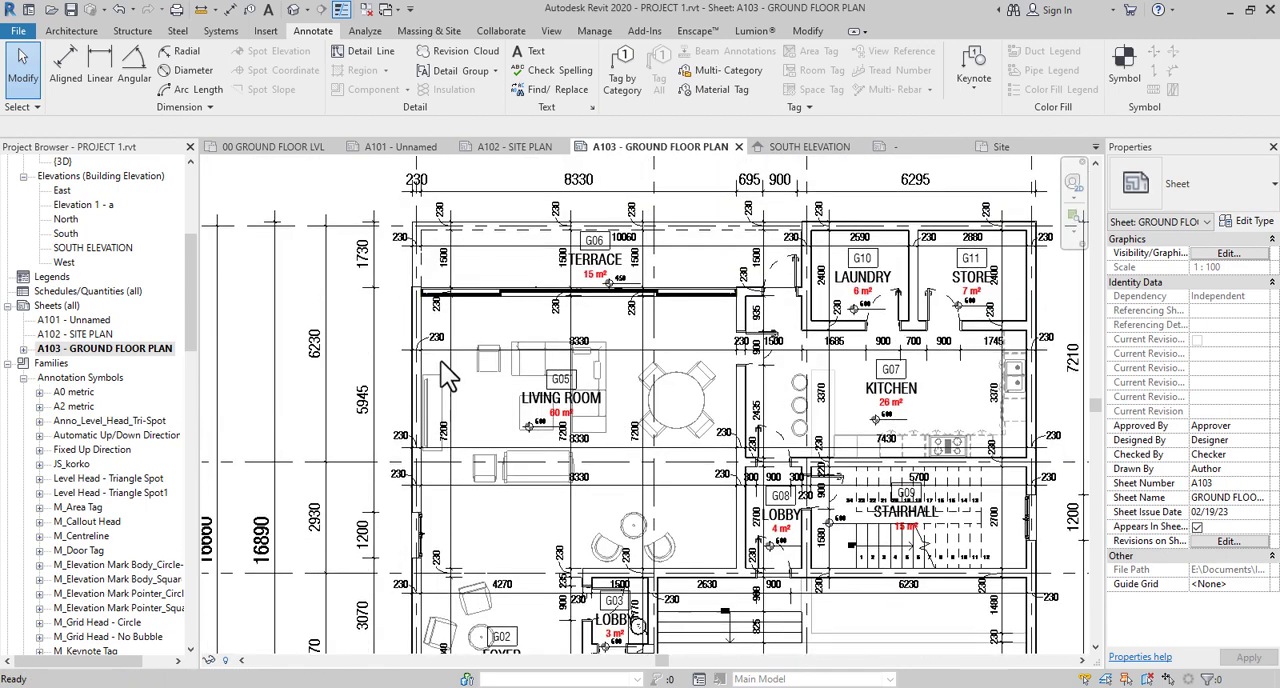
{"action": "scroll", "coordinate": [440, 317], "scroll_direction": "up", "scroll_amount": 2}
{"action": "scroll", "coordinate": [440, 316], "scroll_direction": "up", "scroll_amount": 1}
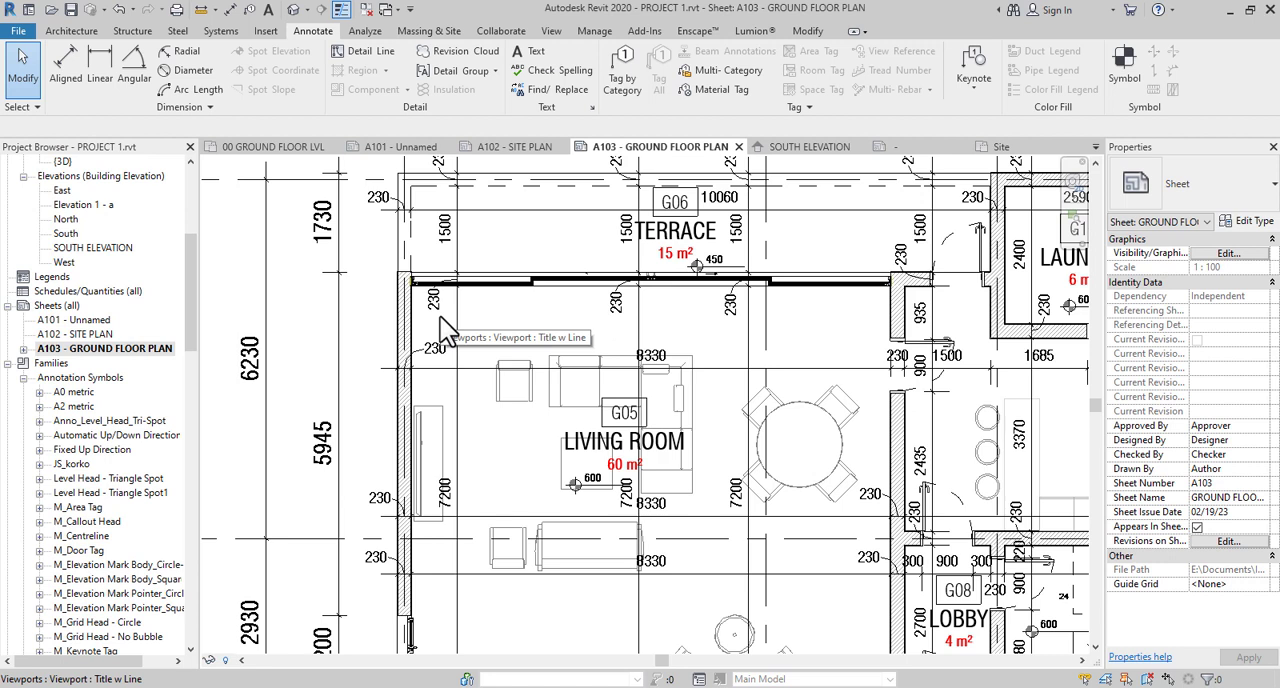
{"action": "scroll", "coordinate": [440, 316], "scroll_direction": "down", "scroll_amount": 3}
{"action": "middle_click_drag", "start_coordinate": [440, 316], "coordinate": [435, 360]}
{"action": "scroll", "coordinate": [453, 389], "scroll_direction": "down", "scroll_amount": 2}
{"action": "scroll", "coordinate": [648, 413], "scroll_direction": "down", "scroll_amount": 2}
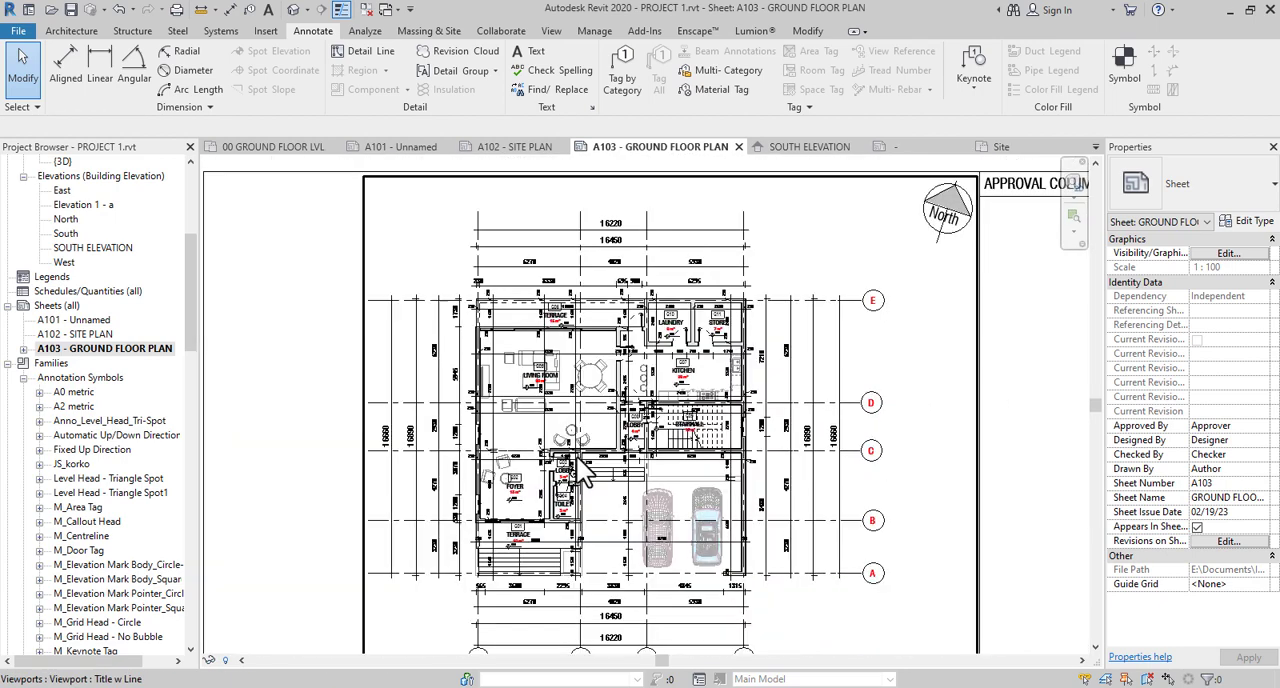
{"action": "scroll", "coordinate": [137, 340], "scroll_direction": "up", "scroll_amount": 5}
{"action": "scroll", "coordinate": [133, 336], "scroll_direction": "up", "scroll_amount": 2}
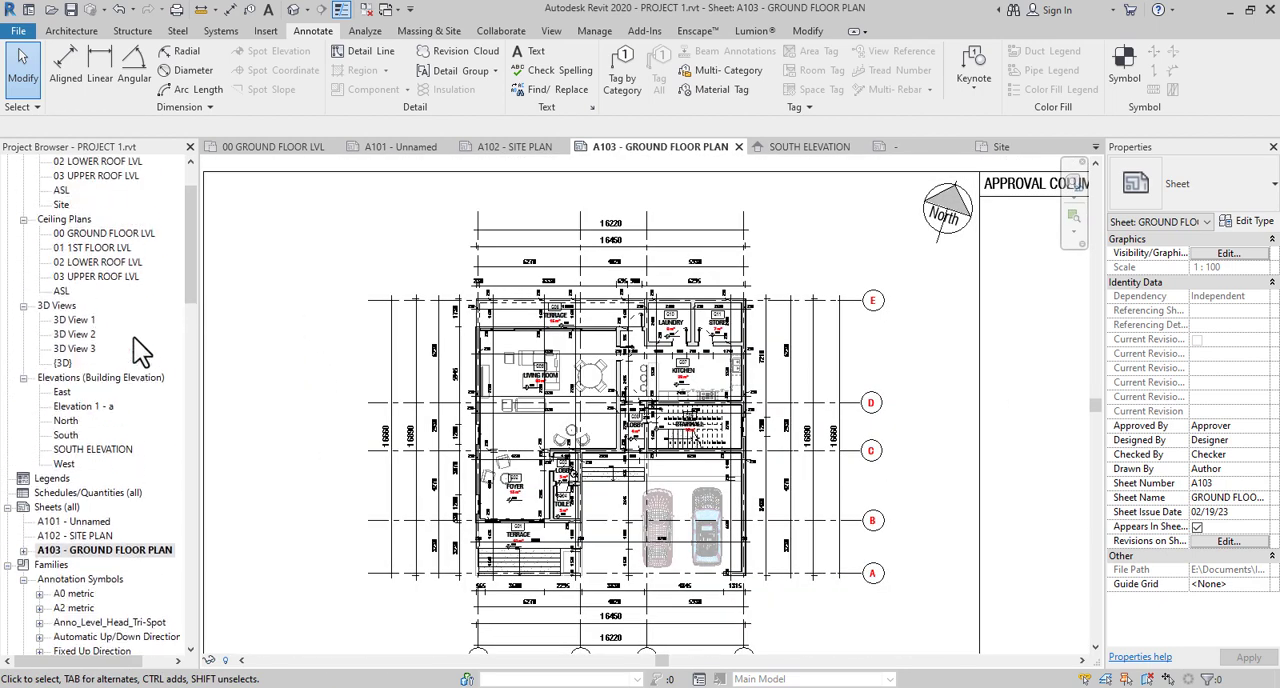
- Open 3D View 1 and examine the front facade with its terrace steps, balcony and carport
{"action": "double_click", "coordinate": [86, 336]}
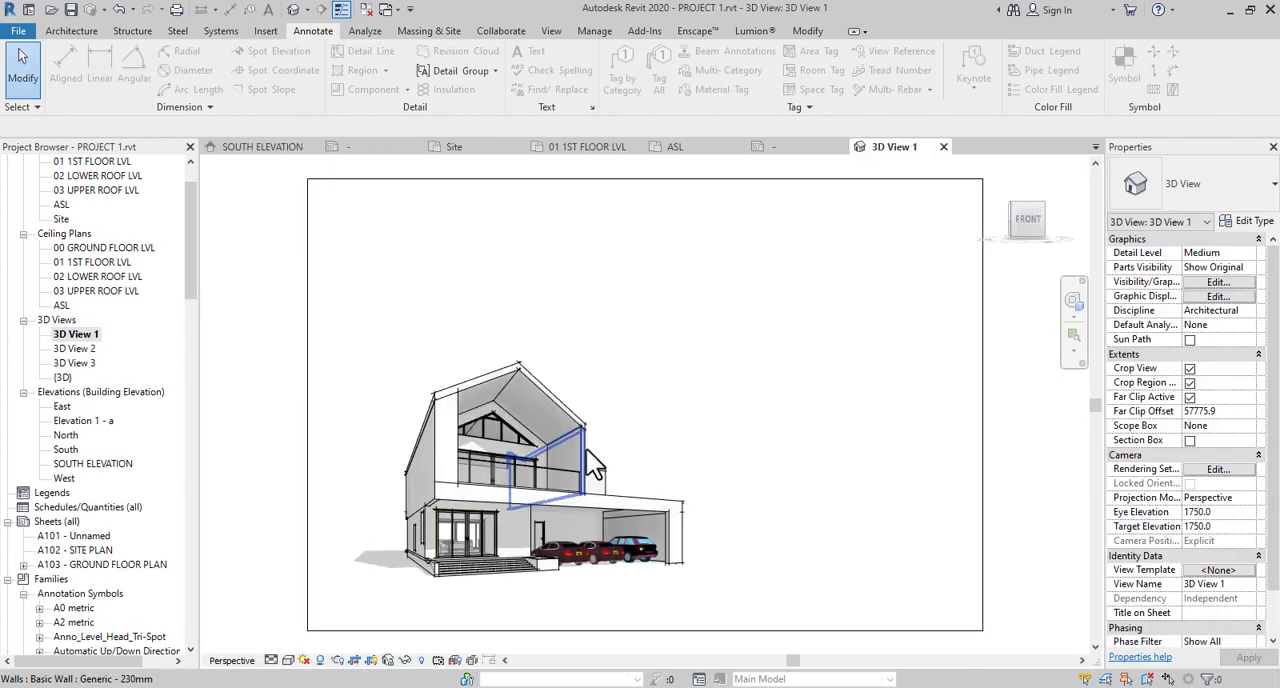
{"action": "scroll", "coordinate": [614, 564], "scroll_direction": "up", "scroll_amount": 2}
{"action": "middle_click_drag", "start_coordinate": [614, 564], "coordinate": [745, 569]}
{"action": "scroll", "coordinate": [745, 569], "scroll_direction": "down", "scroll_amount": 3}
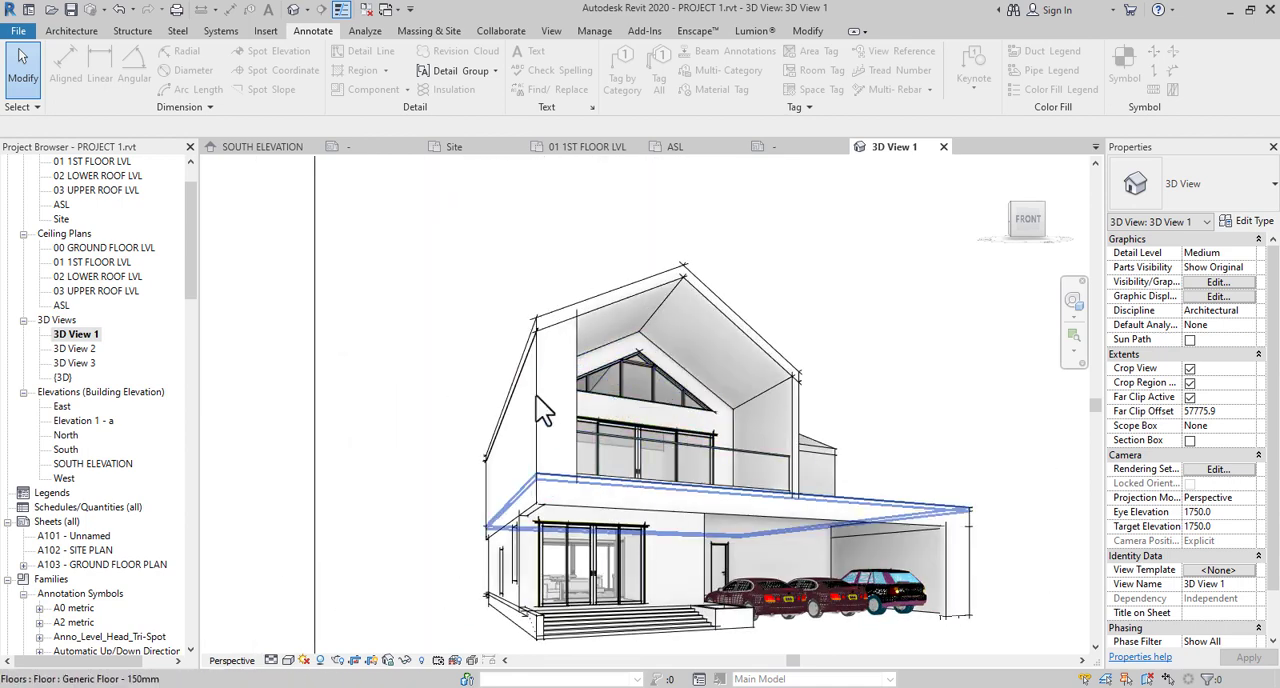
{"action": "scroll", "coordinate": [488, 608], "scroll_direction": "up", "scroll_amount": 4}
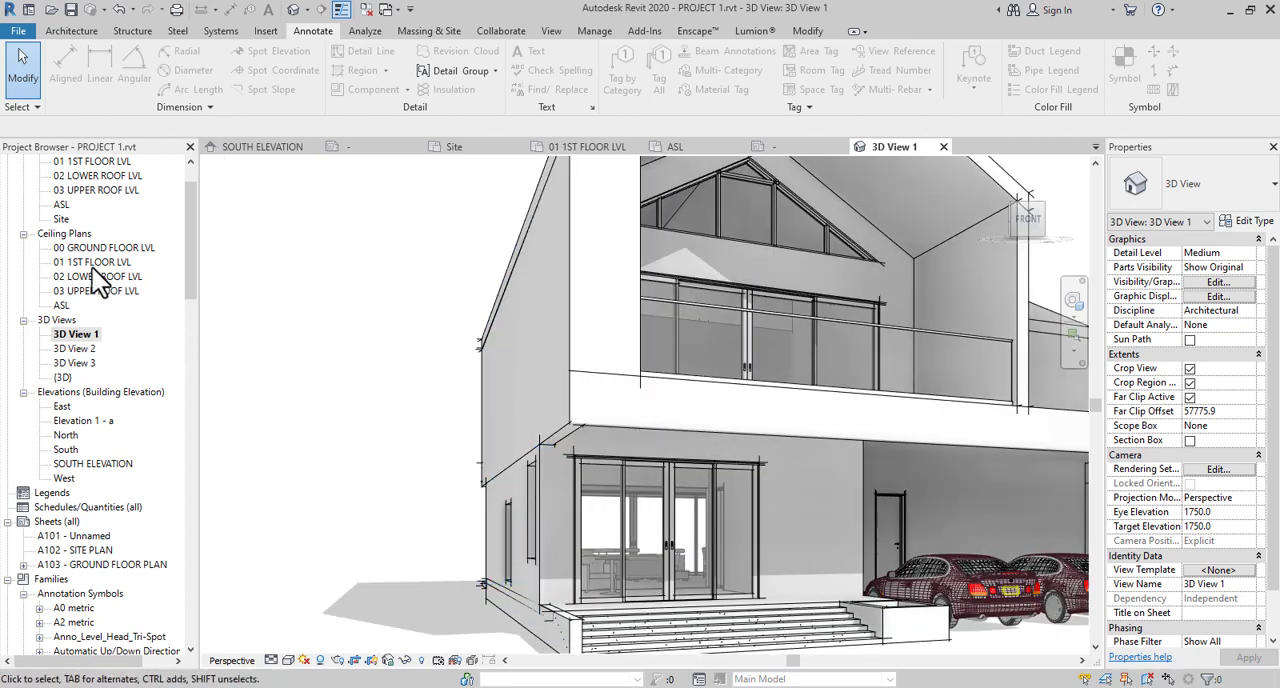
{"action": "scroll", "coordinate": [92, 268], "scroll_direction": "up", "scroll_amount": 2}
{"action": "scroll", "coordinate": [572, 443], "scroll_direction": "down", "scroll_amount": 4}
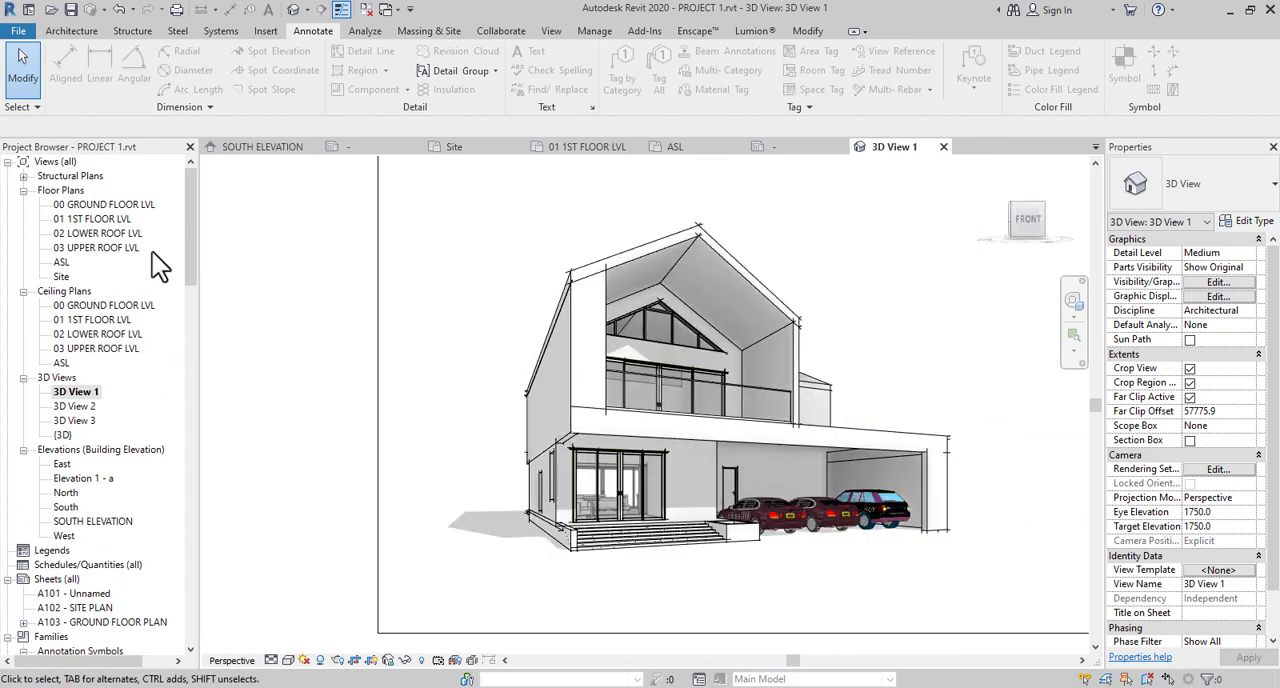
- Open the 00 GROUND FLOOR LVL floor plan and return to sheet A103 - GROUND FLOOR PLAN
{"action": "double_click", "coordinate": [106, 205]}
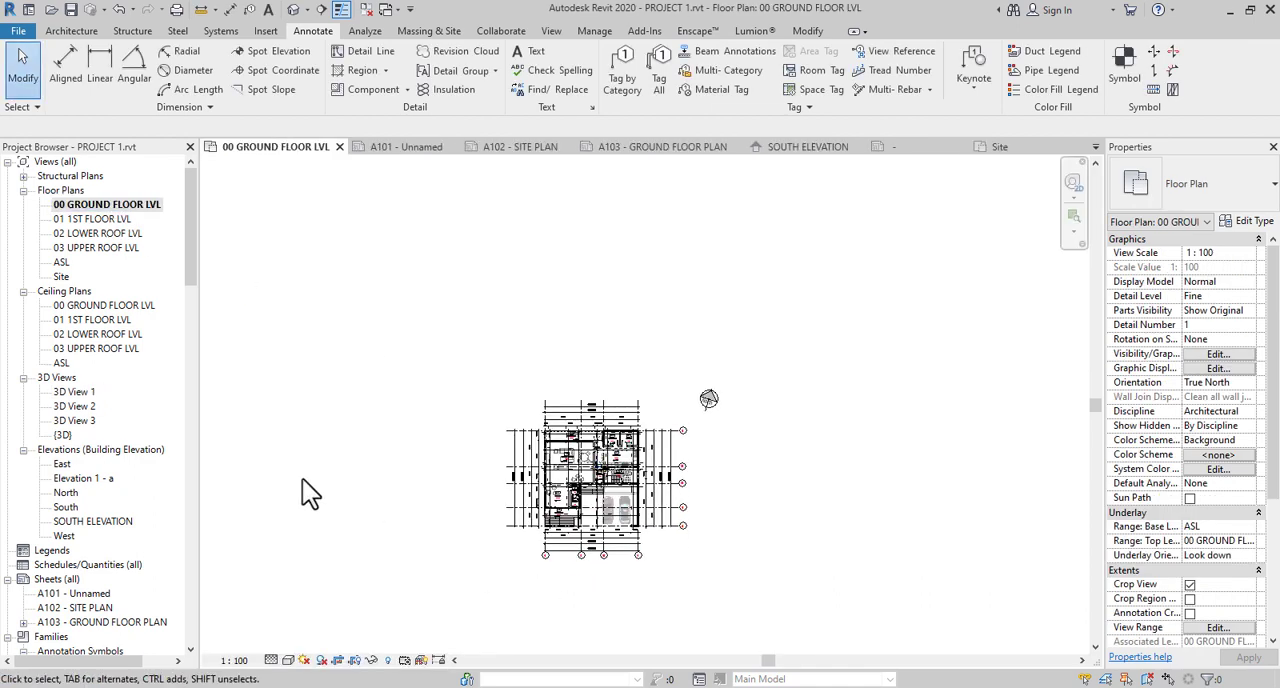
{"action": "scroll", "coordinate": [132, 566], "scroll_direction": "down", "scroll_amount": 1}
{"action": "scroll", "coordinate": [138, 572], "scroll_direction": "down", "scroll_amount": 1}
{"action": "double_click", "coordinate": [91, 577]}
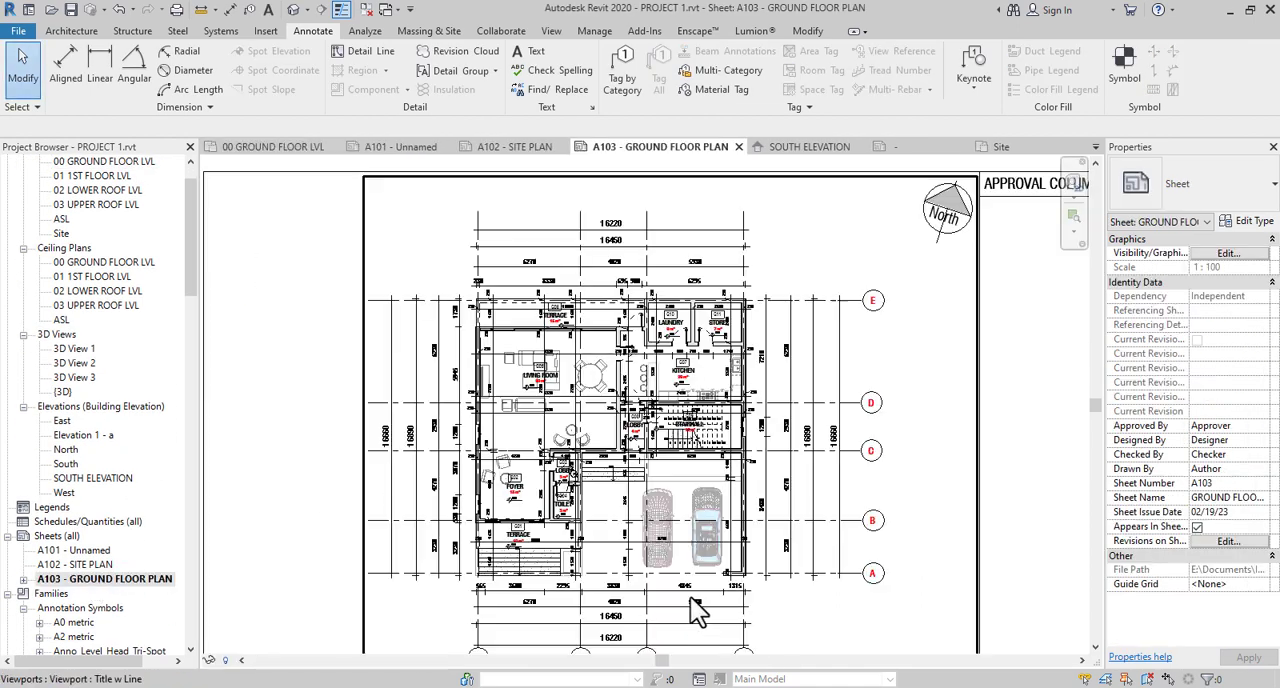
- Move the 230 text at the short front wall beside grid A clear of the wall in the carport's vertical interior dimension string
{"action": "scroll", "coordinate": [615, 575], "scroll_direction": "down", "scroll_amount": 3}
{"action": "scroll", "coordinate": [548, 590], "scroll_direction": "up", "scroll_amount": 4}
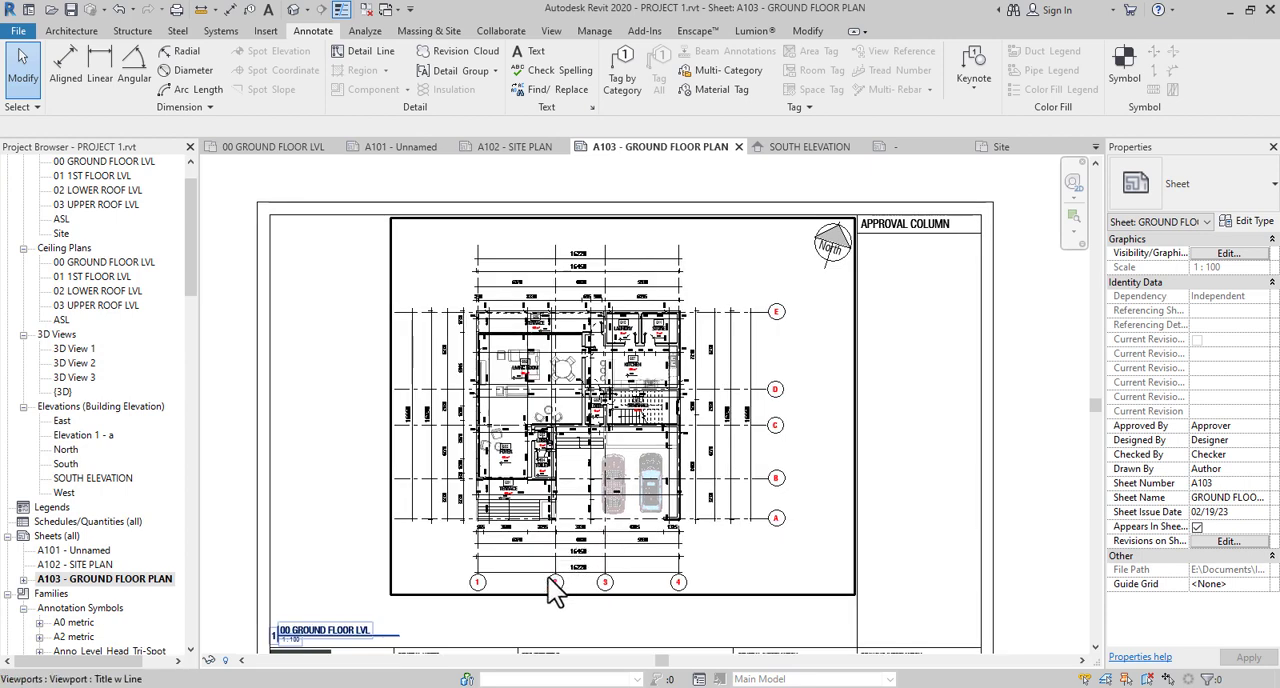
{"action": "scroll", "coordinate": [555, 590], "scroll_direction": "up", "scroll_amount": 1}
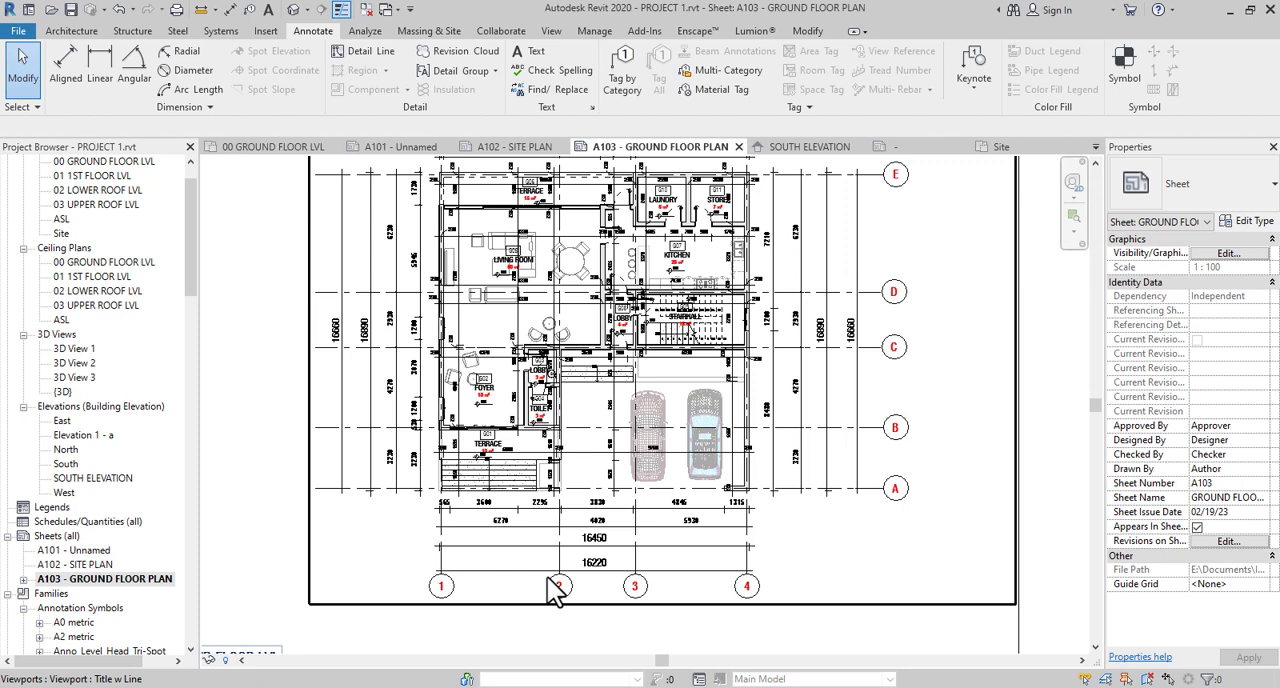
{"action": "scroll", "coordinate": [740, 476], "scroll_direction": "up", "scroll_amount": 5}
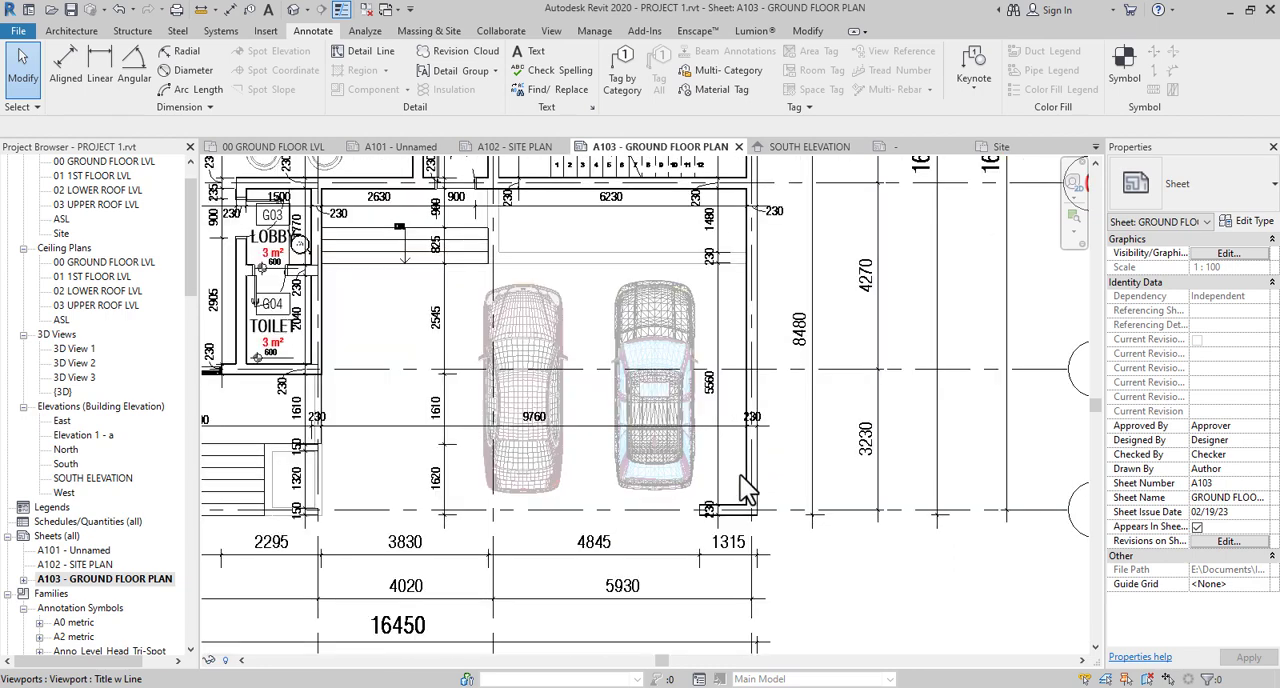
{"action": "scroll", "coordinate": [713, 512], "scroll_direction": "up", "scroll_amount": 2}
{"action": "left_click", "coordinate": [706, 481]}
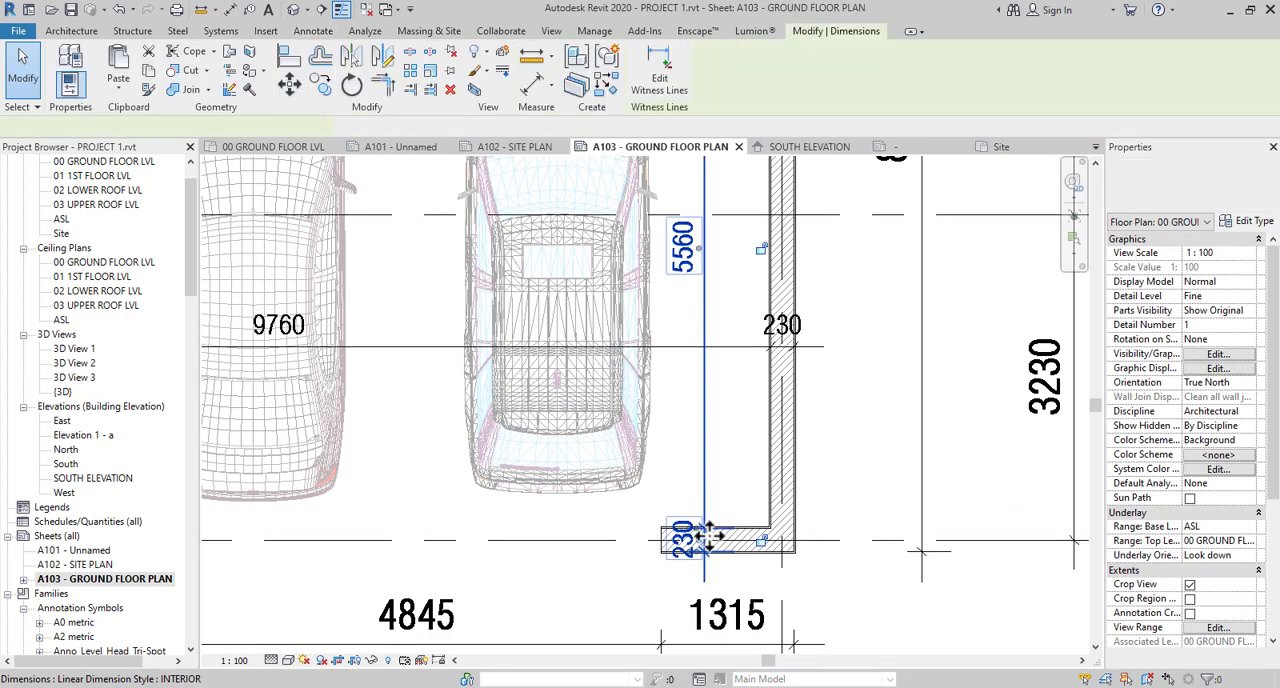
{"action": "left_click_drag", "start_coordinate": [698, 539], "coordinate": [758, 511]}
{"action": "scroll", "coordinate": [758, 511], "scroll_direction": "down", "scroll_amount": 5}
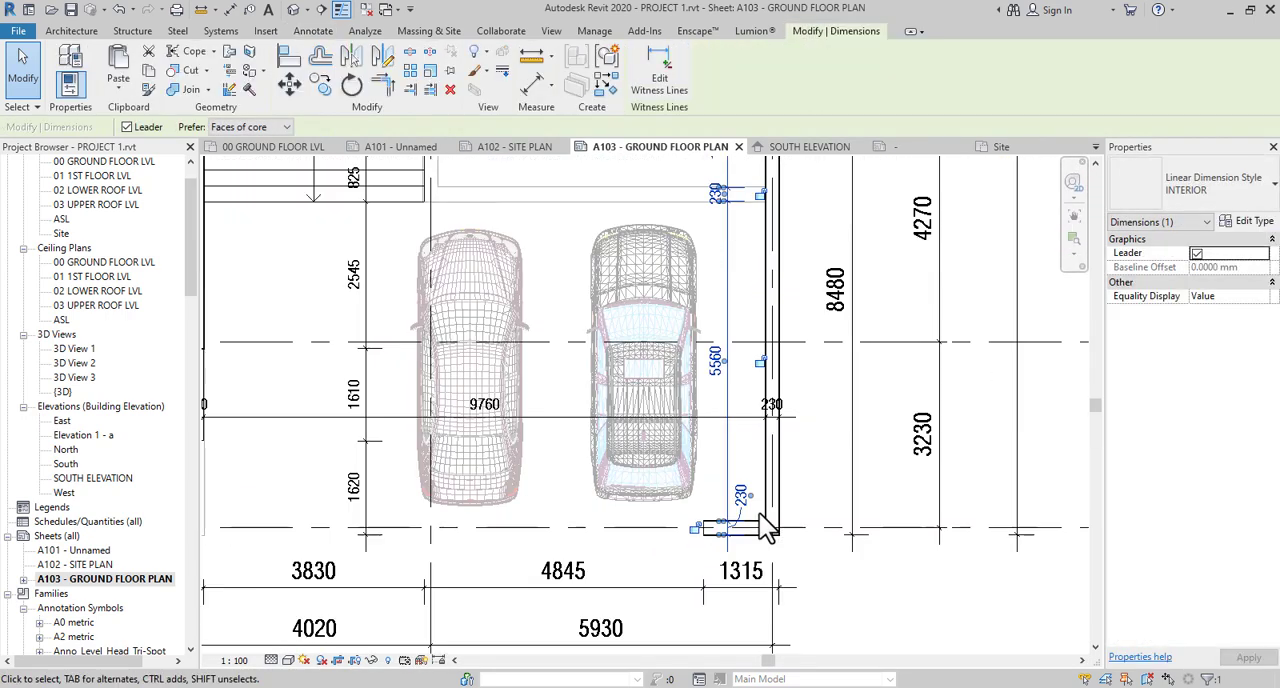
- Move the remaining 230 wall-thickness texts of this vertical dimension string off their lines, from the carport up to the store
{"action": "scroll", "coordinate": [740, 336], "scroll_direction": "up", "scroll_amount": 3}
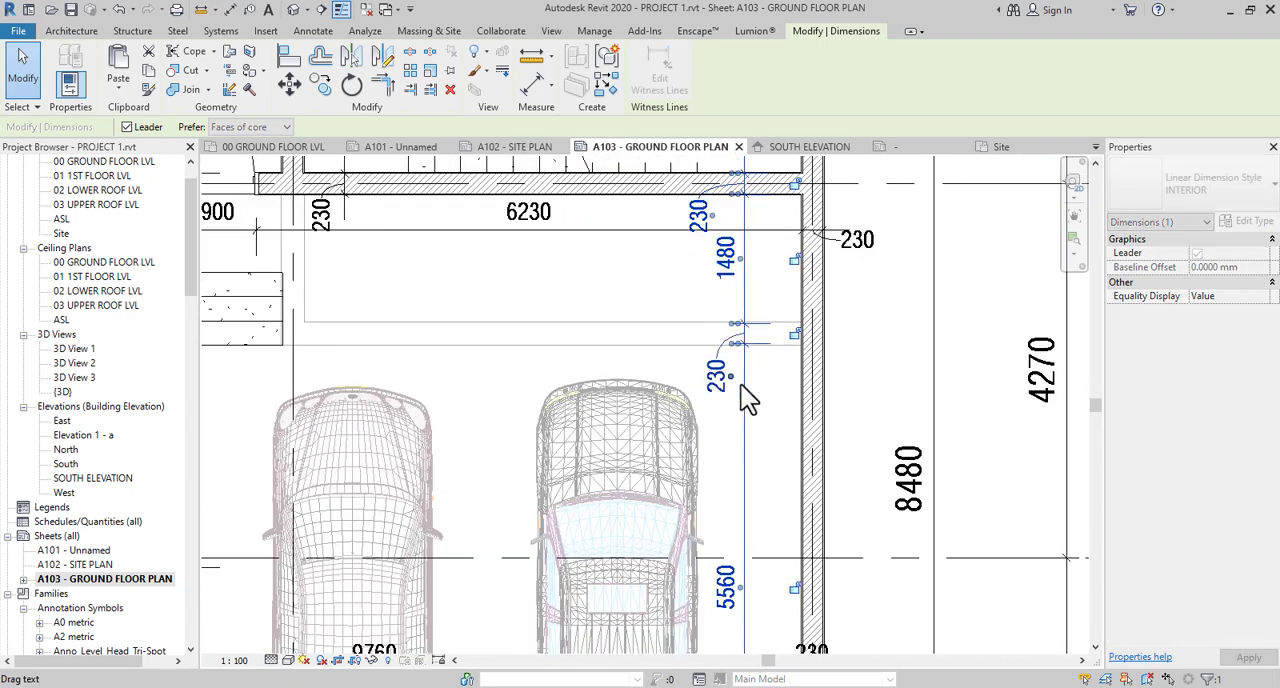
{"action": "scroll", "coordinate": [740, 380], "scroll_direction": "down", "scroll_amount": 4}
{"action": "middle_click_drag", "start_coordinate": [758, 502], "coordinate": [764, 684]}
{"action": "middle_click_drag", "start_coordinate": [757, 400], "coordinate": [757, 496]}
{"action": "scroll", "coordinate": [740, 390], "scroll_direction": "up", "scroll_amount": 3}
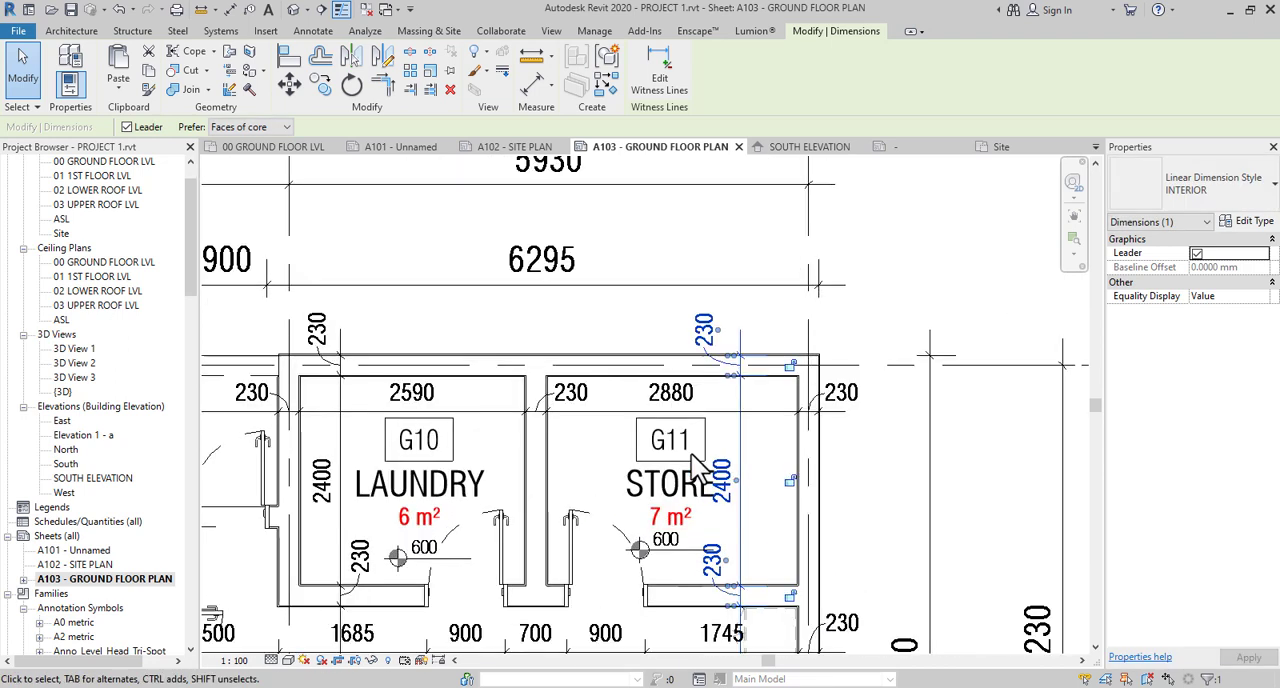
- Shift the STORE G11 room tag slightly left, clear of the 2400 dimension text, and deselect it
{"action": "left_click", "coordinate": [683, 465]}
{"action": "left_click_drag", "start_coordinate": [683, 465], "coordinate": [665, 466]}
{"action": "left_click", "coordinate": [610, 324]}
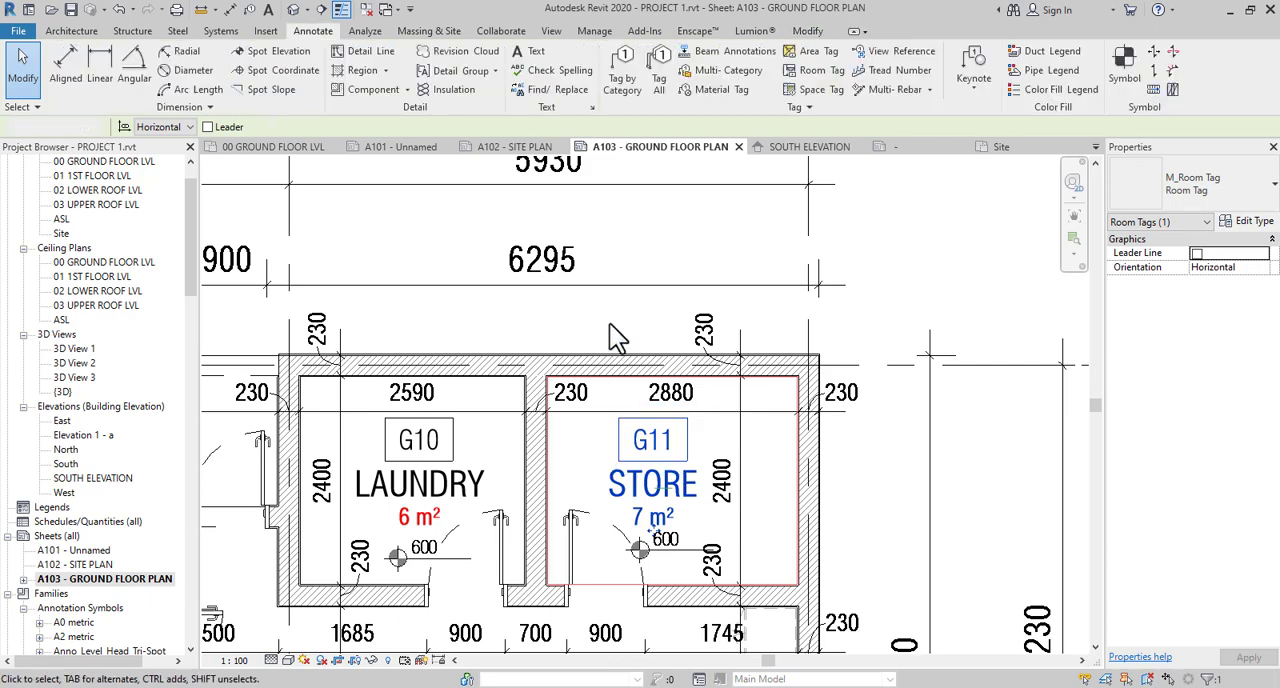
{"action": "mouse_move", "coordinate": [590, 470]}
{"action": "middle_mouse_down"}
{"action": "mouse_move", "coordinate": [714, 360]}
{"action": "mouse_move", "coordinate": [808, 368]}
{"action": "middle_mouse_up"}
- Check the laundry, kitchen, stairhall, living room, foyer and front terrace for room tags and dimension texts that overlap
{"action": "scroll", "coordinate": [770, 357], "scroll_direction": "down", "scroll_amount": 4}
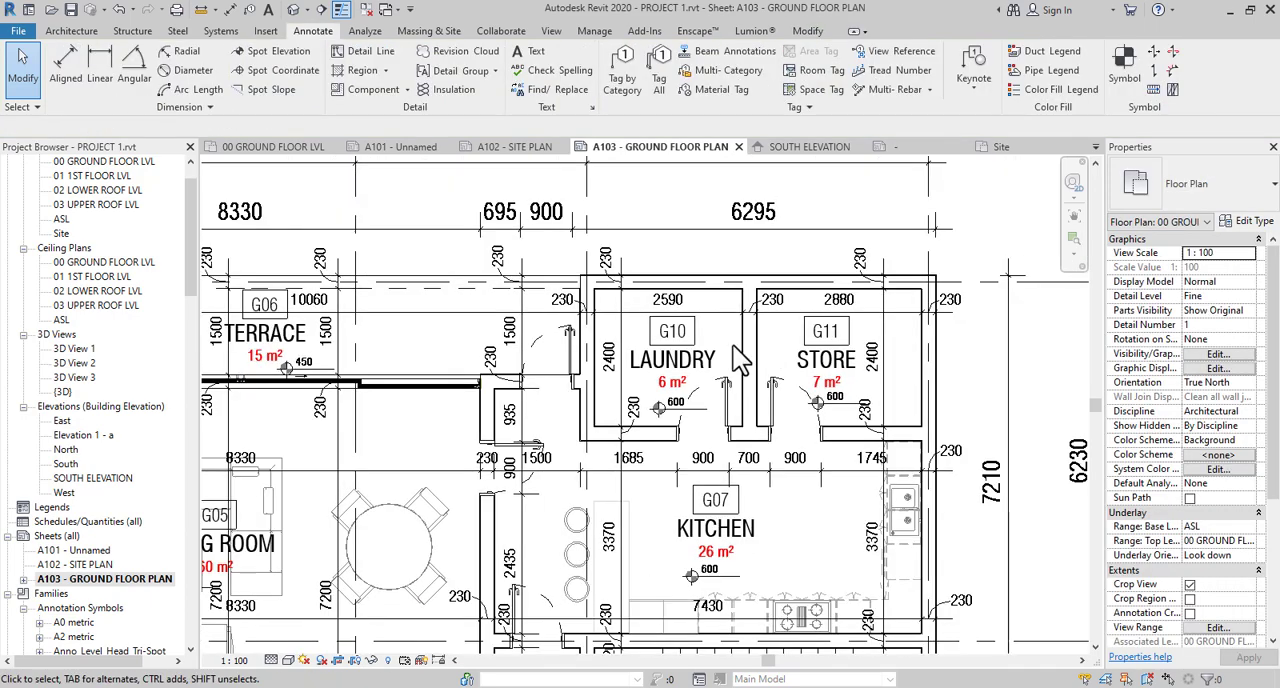
{"action": "scroll", "coordinate": [705, 435], "scroll_direction": "up", "scroll_amount": 2}
{"action": "scroll", "coordinate": [704, 430], "scroll_direction": "down", "scroll_amount": 1}
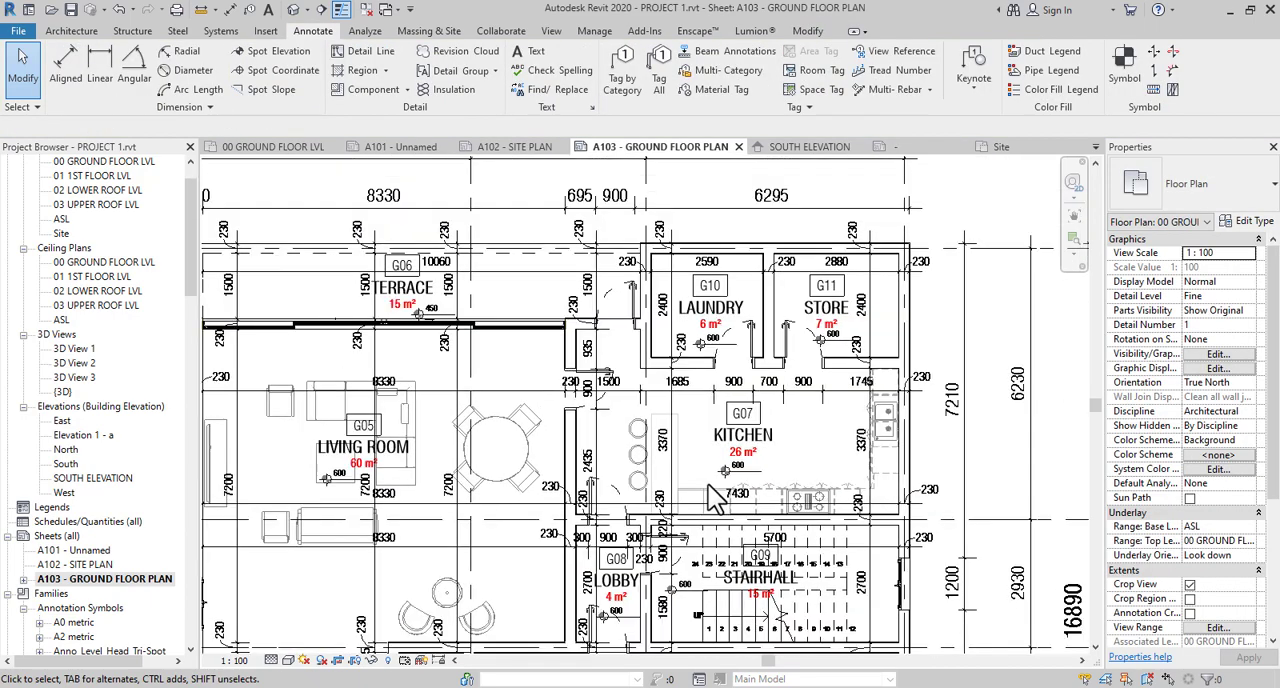
{"action": "mouse_move", "coordinate": [713, 499]}
{"action": "middle_mouse_down"}
{"action": "mouse_move", "coordinate": [724, 322]}
{"action": "mouse_move", "coordinate": [721, 486]}
{"action": "middle_mouse_up"}
{"action": "scroll", "coordinate": [721, 486], "scroll_direction": "down", "scroll_amount": 2}
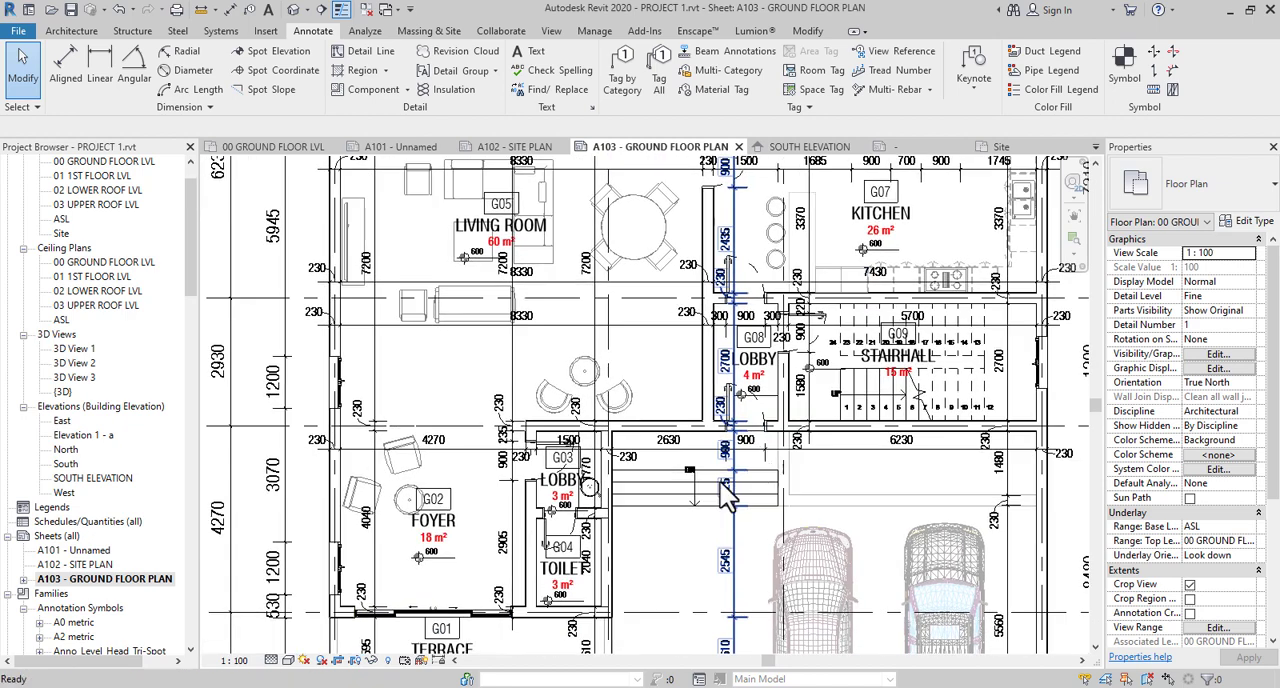
{"action": "scroll", "coordinate": [605, 497], "scroll_direction": "up", "scroll_amount": 1}
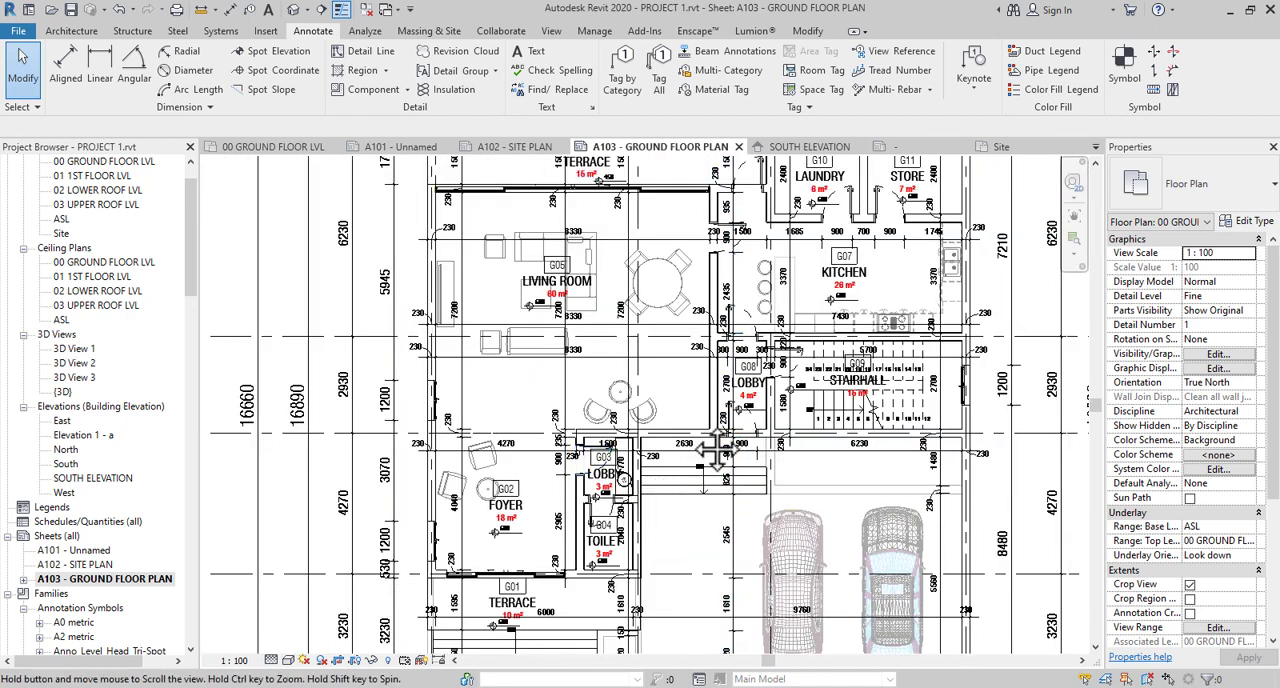
{"action": "scroll", "coordinate": [615, 515], "scroll_direction": "up", "scroll_amount": 3}
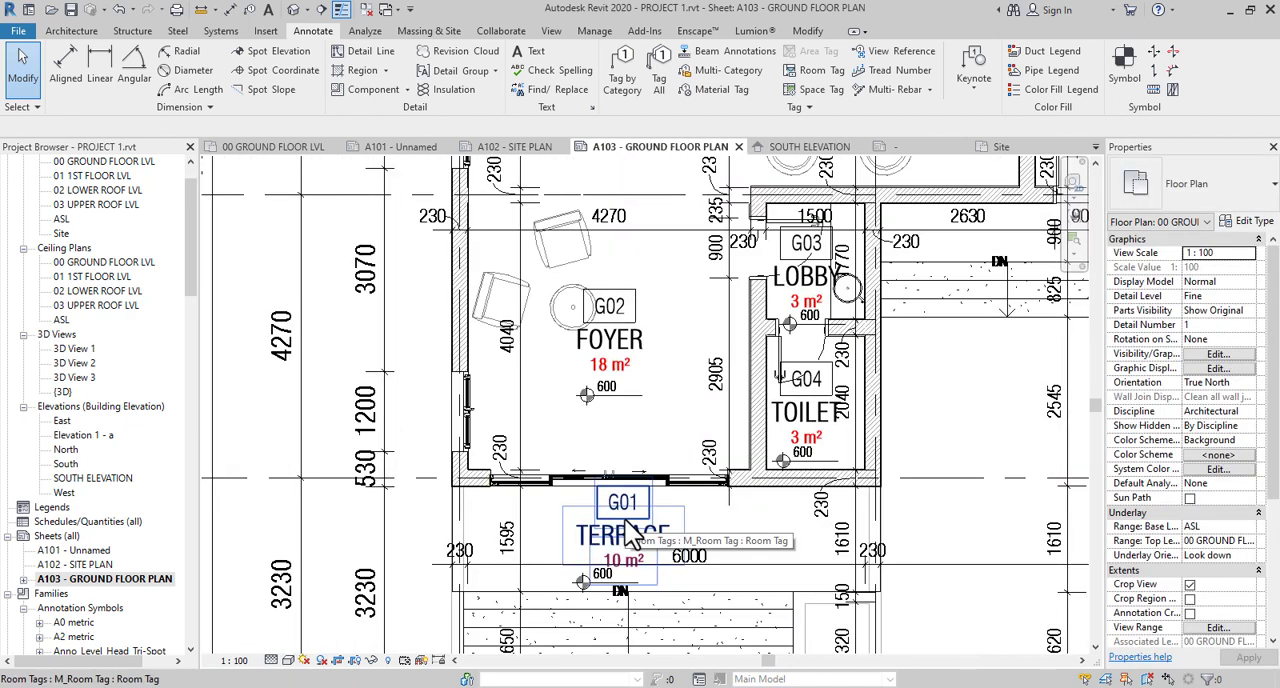